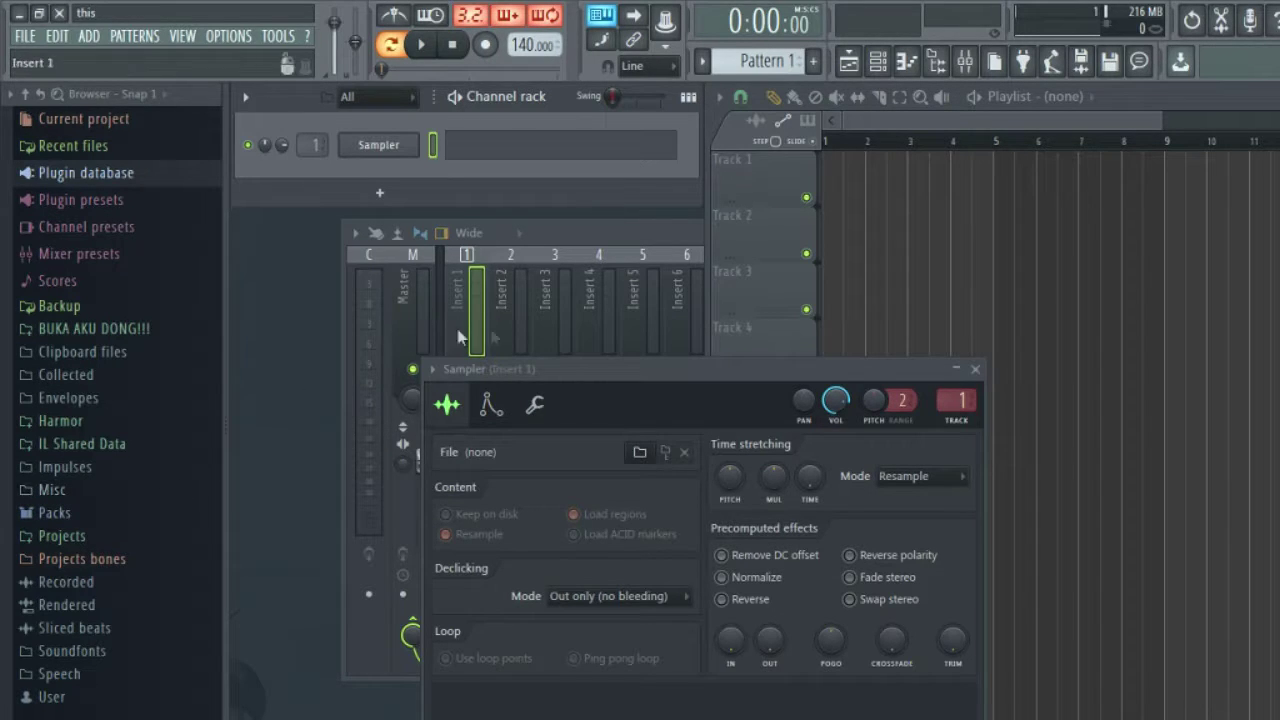
# Step: Add a Morphine synthesizer channel to the project and move its window clear of the mixer
pyautogui.click(605, 231)
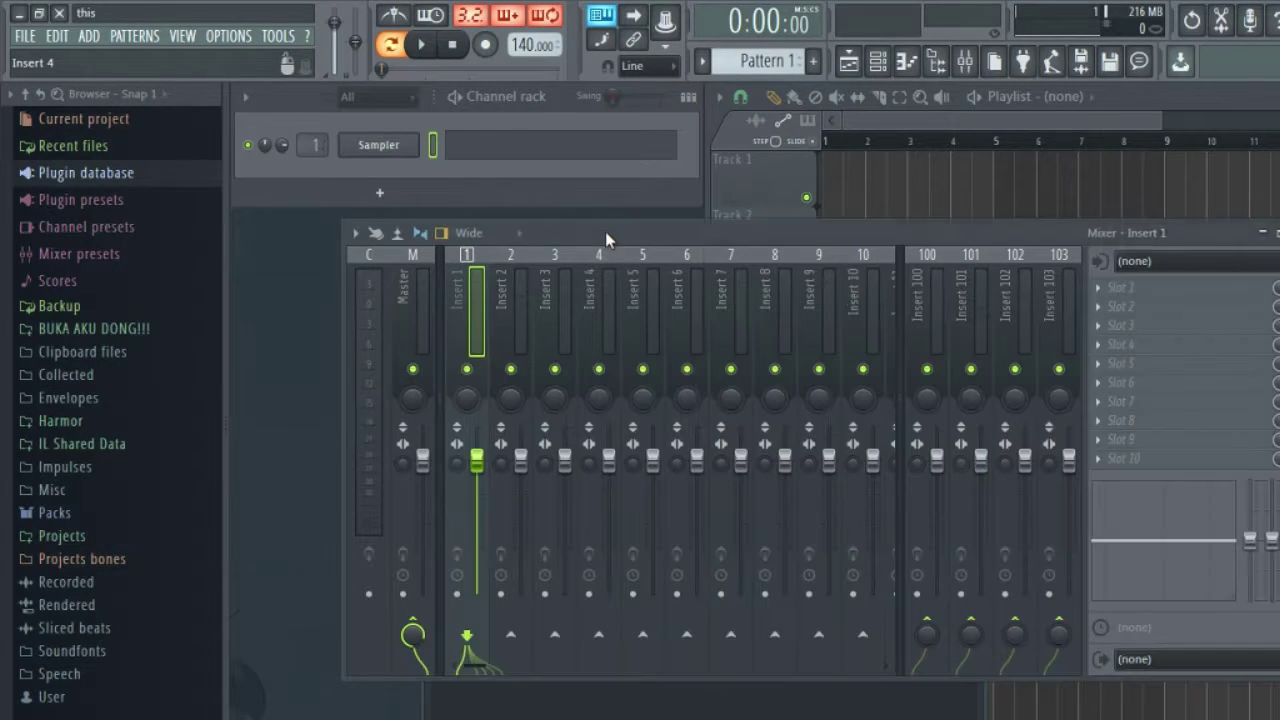
pyautogui.click(91, 37)
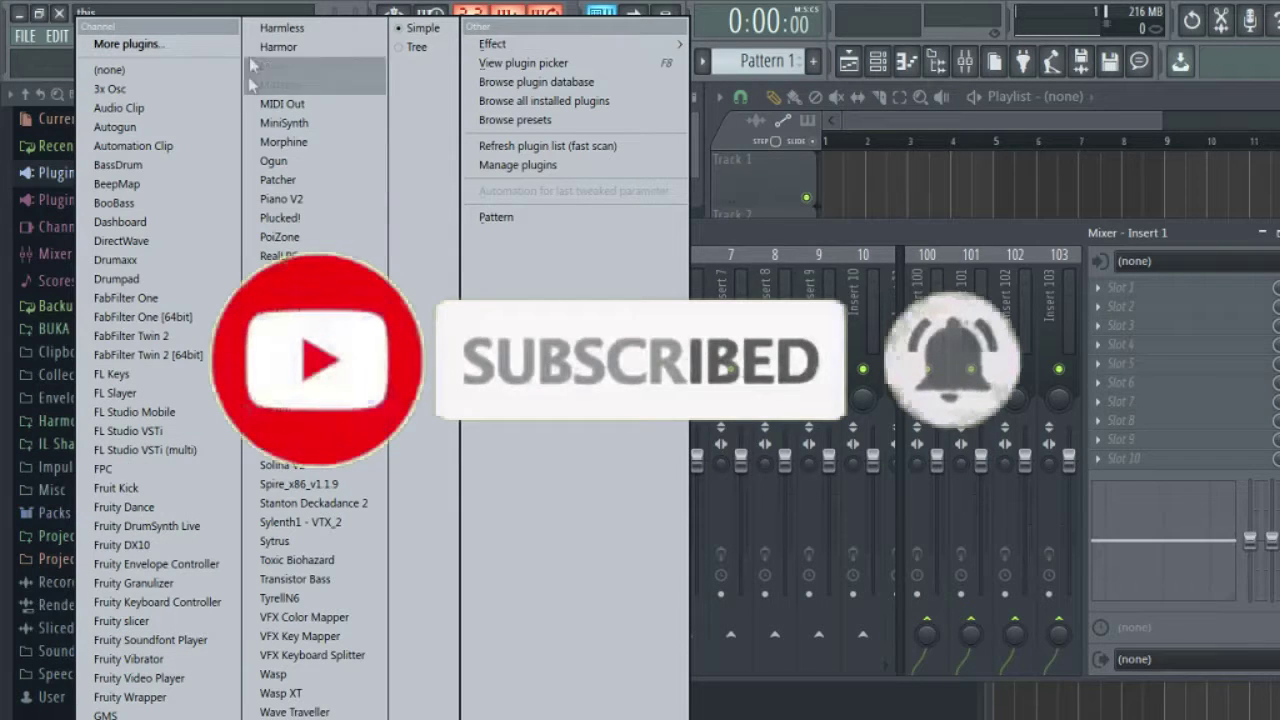
pyautogui.click(284, 142)
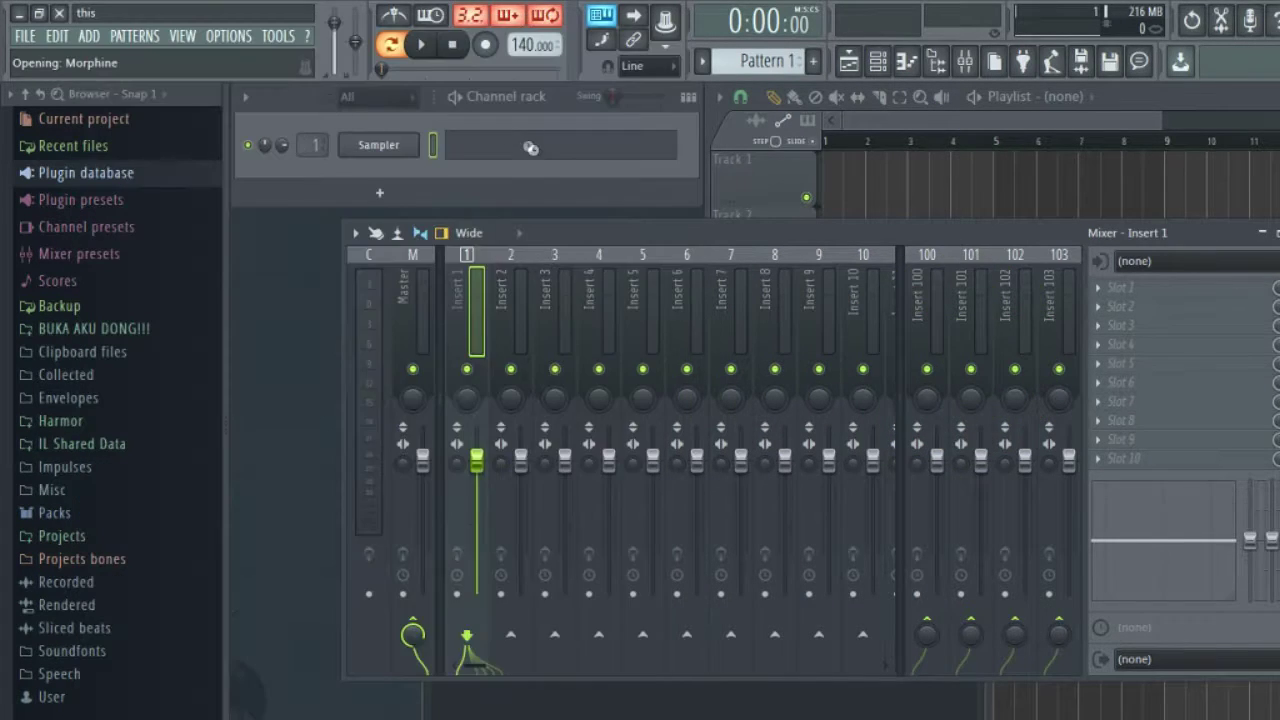
pyautogui.moveTo(619, 277); pyautogui.dragTo(589, 177)
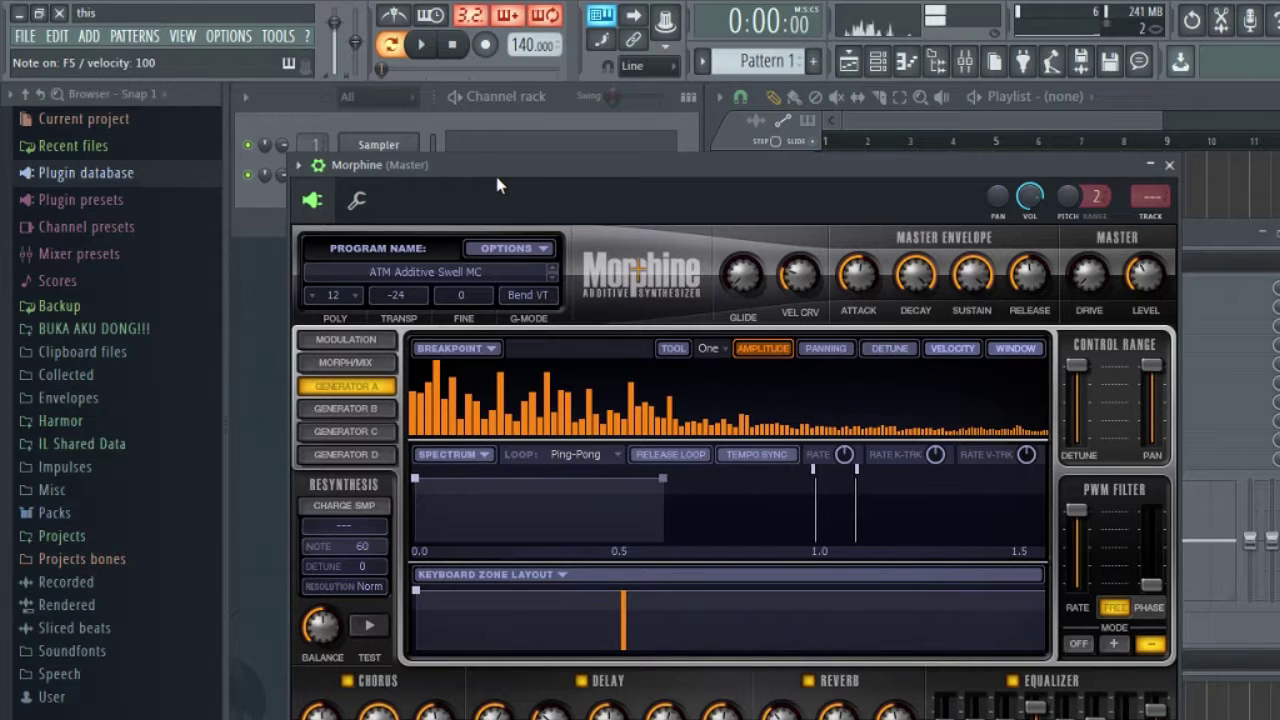
# Step: Load the KBD Deviating Keys FG preset from Morphine's Keyboards bank and audition its sound
pyautogui.click(435, 270)
pyautogui.click(645, 370)
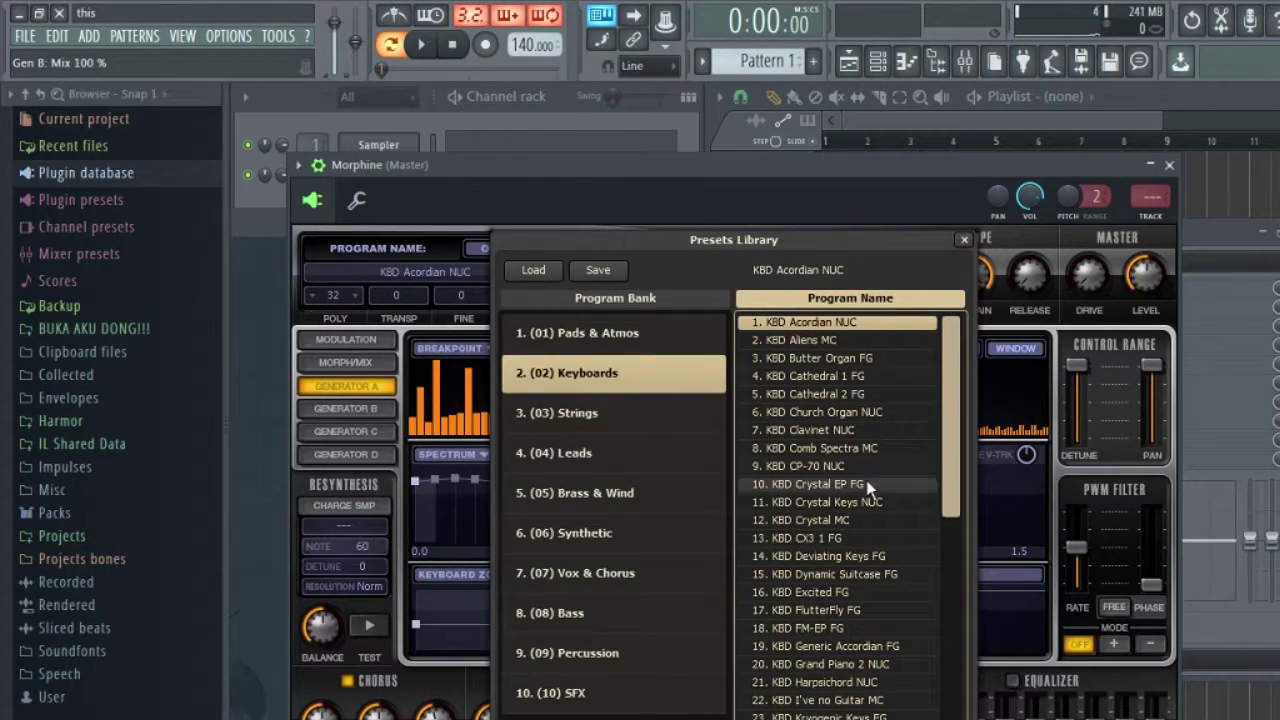
pyautogui.click(867, 484)
pyautogui.click(859, 556)
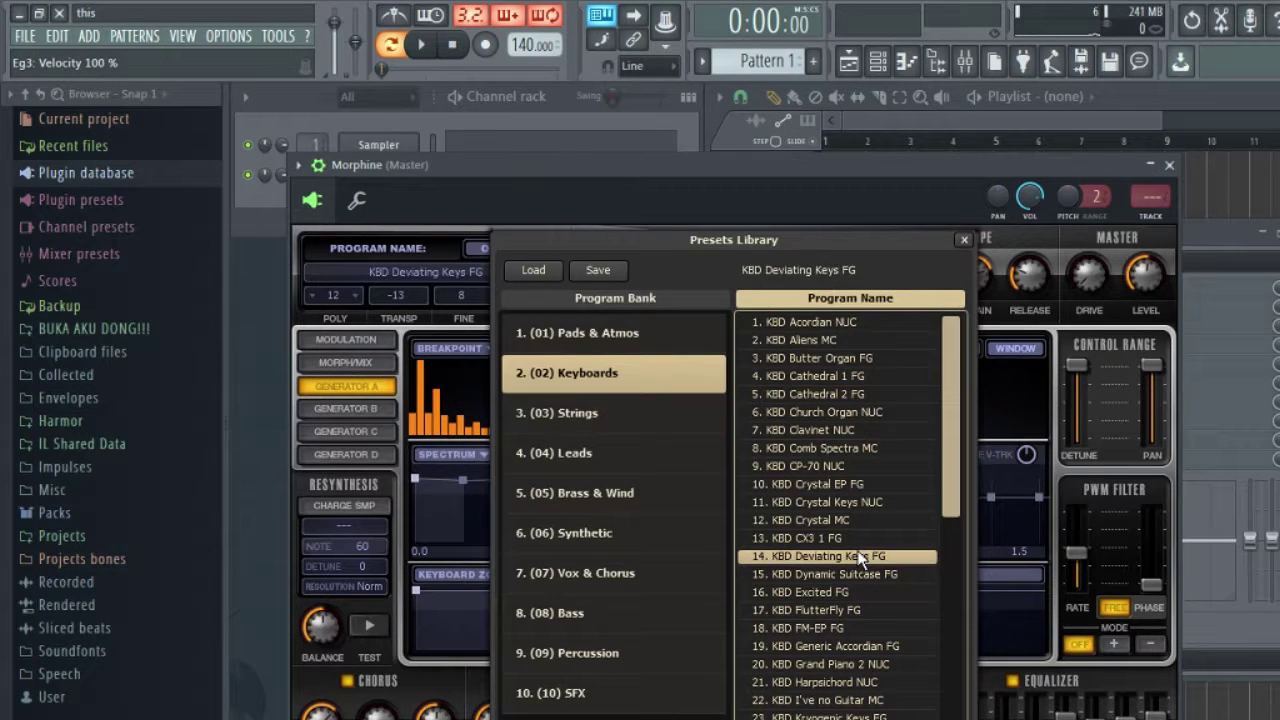
pyautogui.press('b')
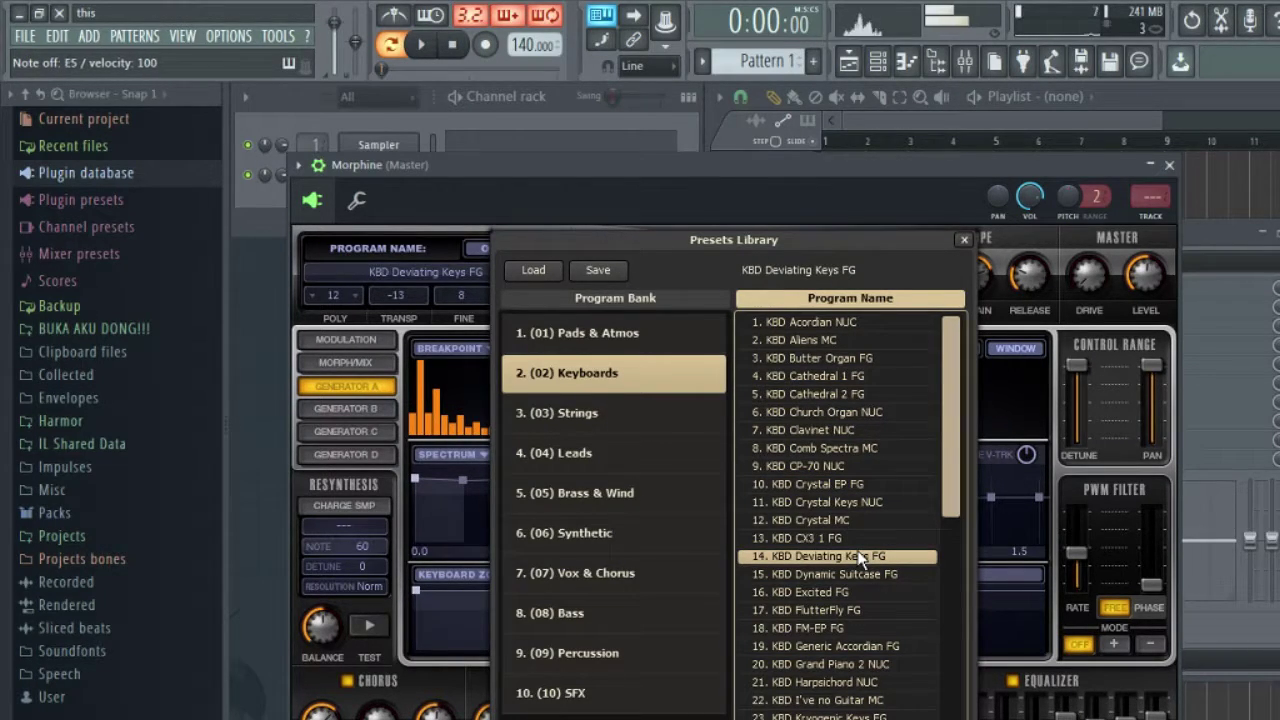
# Step: Open the Morphine channel's piano roll and enlarge its note grid for editing
pyautogui.click(448, 135)
pyautogui.rightClick(398, 168)
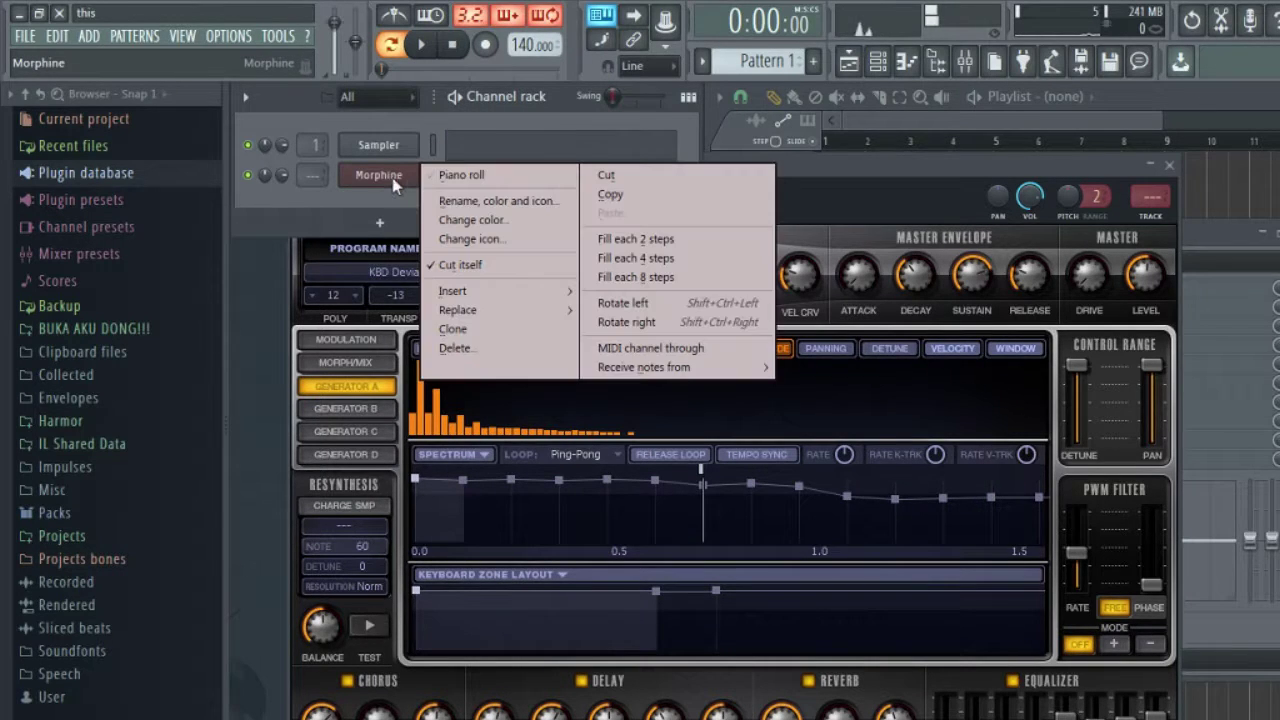
pyautogui.click(460, 174)
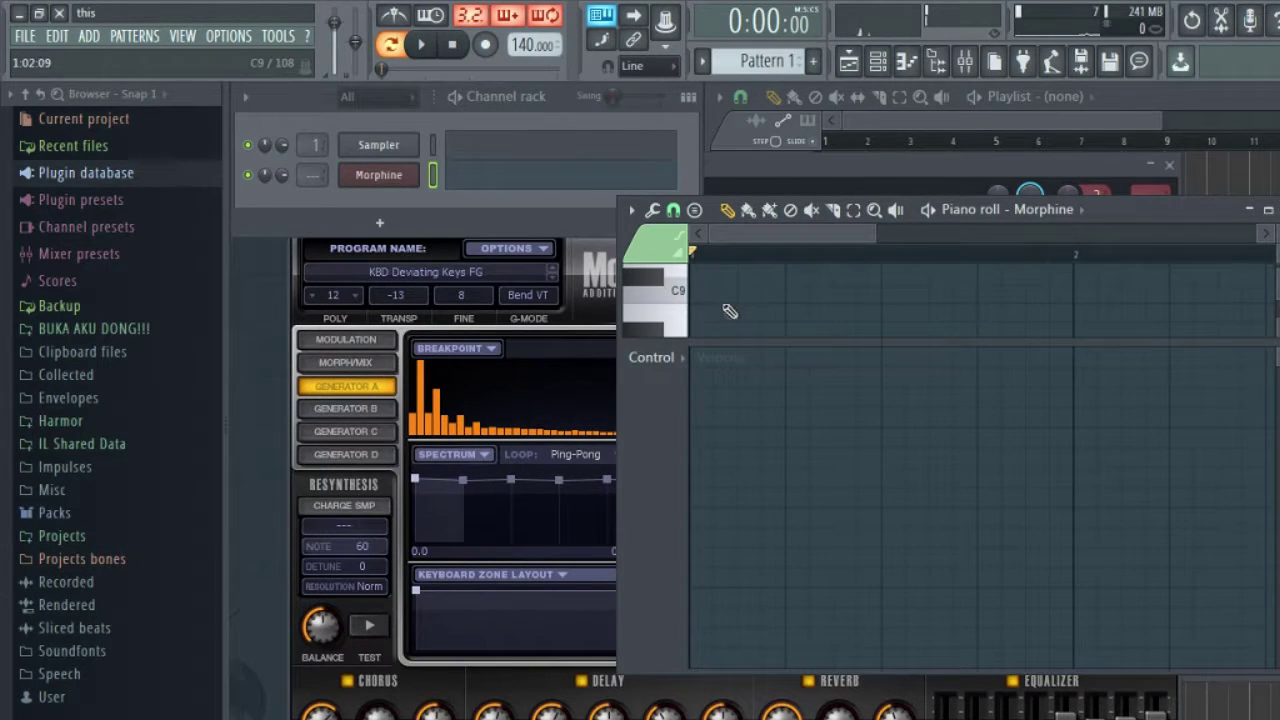
pyautogui.moveTo(723, 340); pyautogui.dragTo(719, 572)
# Step: Place consecutive two-step notes F5, A5, F5 and E5 from the start of bar 1 and play them back
pyautogui.moveTo(742, 462); pyautogui.dragTo(695, 418)
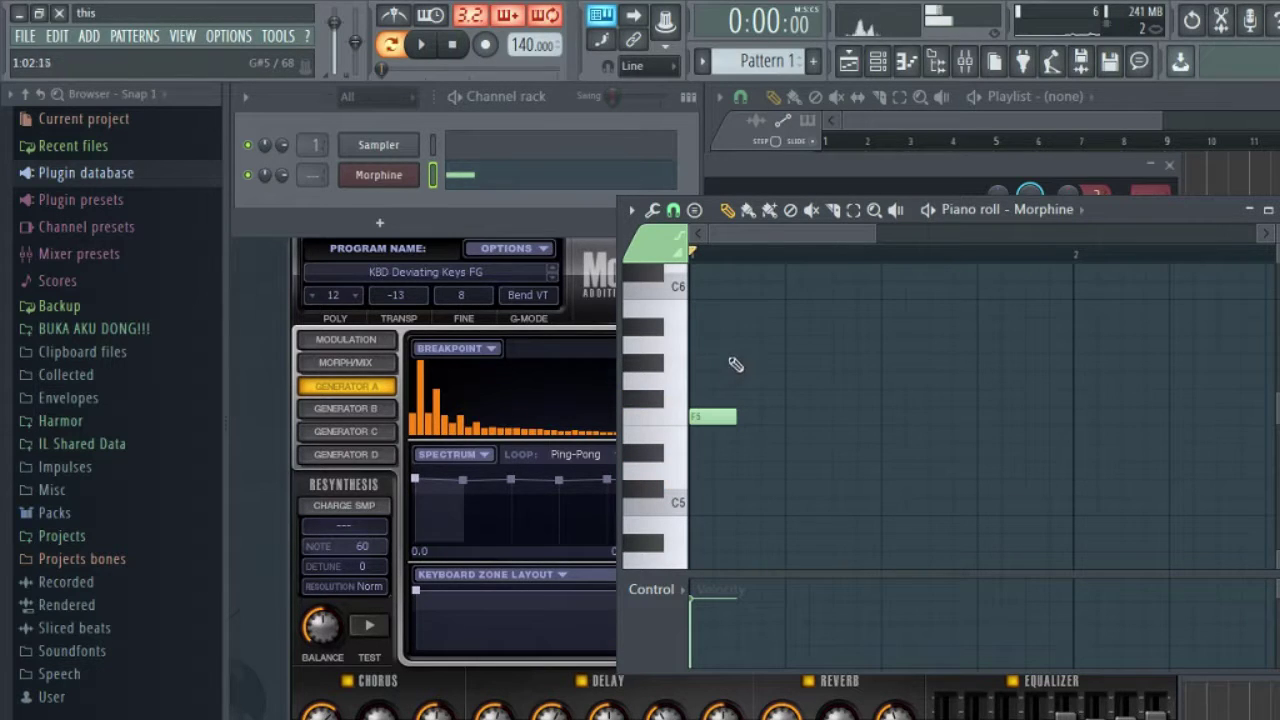
pyautogui.click(740, 345)
pyautogui.click(788, 418)
pyautogui.moveTo(838, 471); pyautogui.dragTo(832, 437)
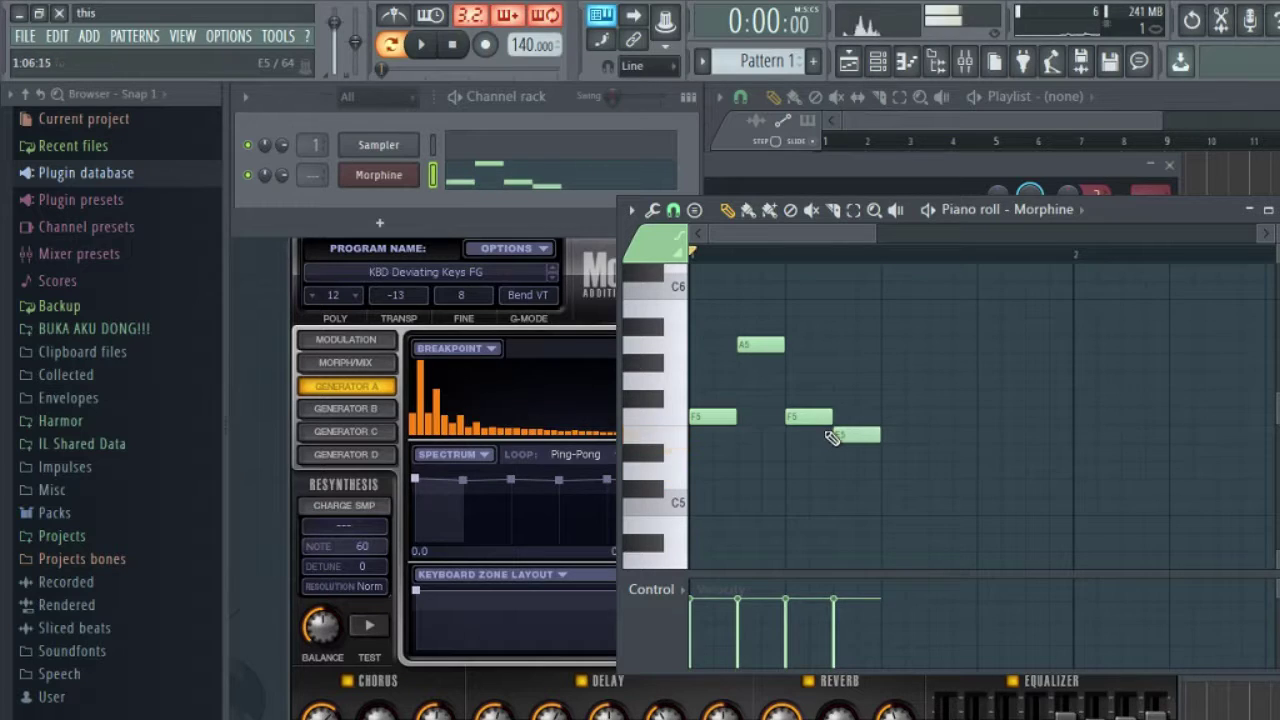
pyautogui.press('space')
pyautogui.press('space')
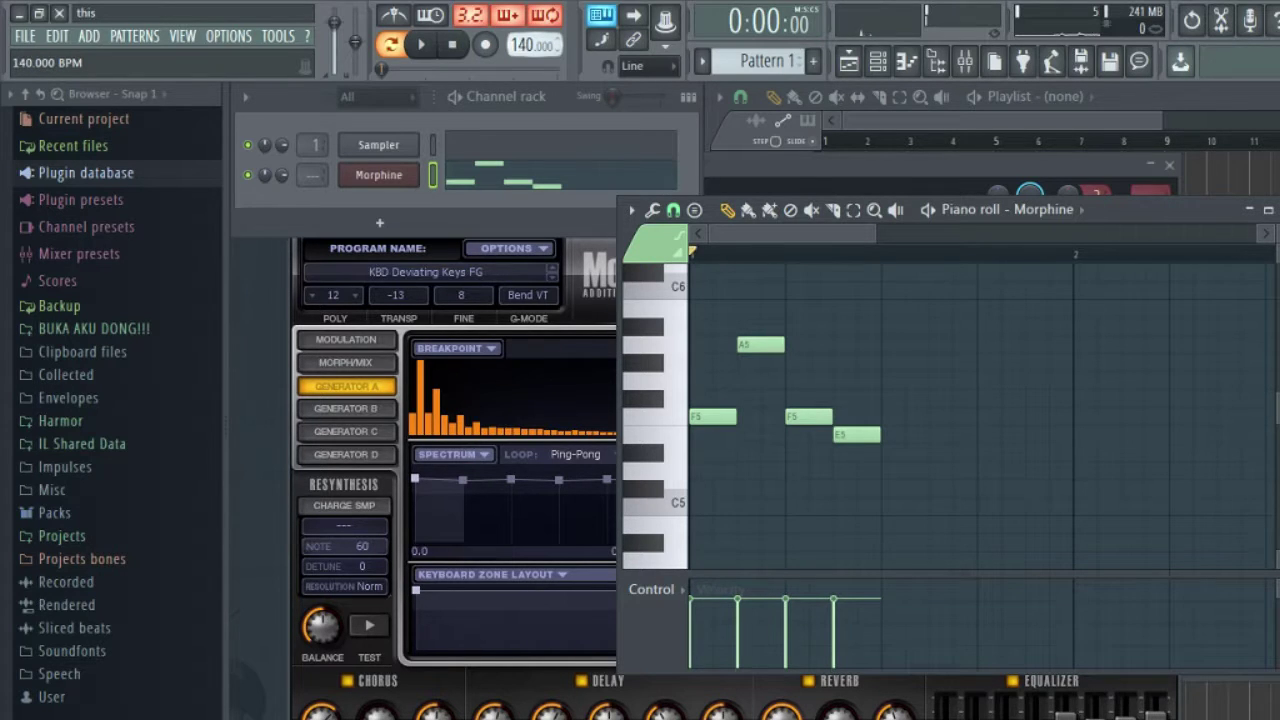
pyautogui.press('space')
pyautogui.press('space')
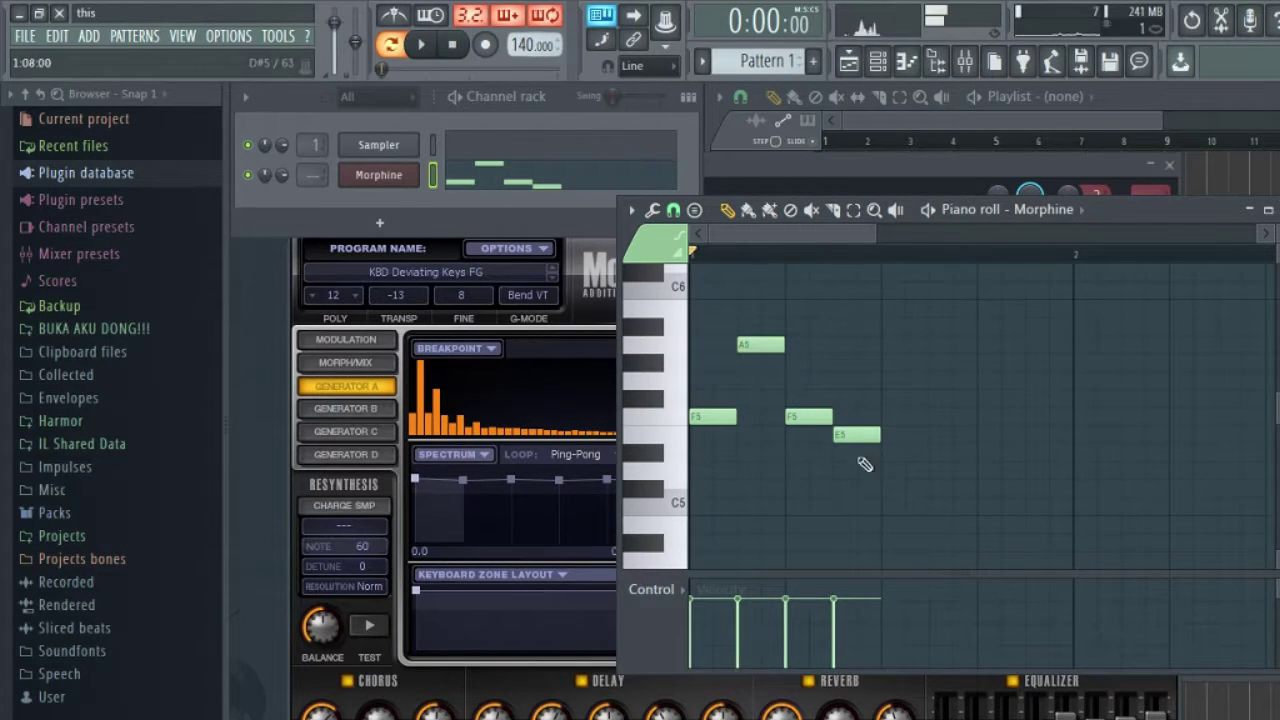
# Step: Move A5 to step 5, lengthen A5 and the second F5 to eight steps, and E5 to six steps
pyautogui.moveTo(758, 347); pyautogui.dragTo(790, 343)
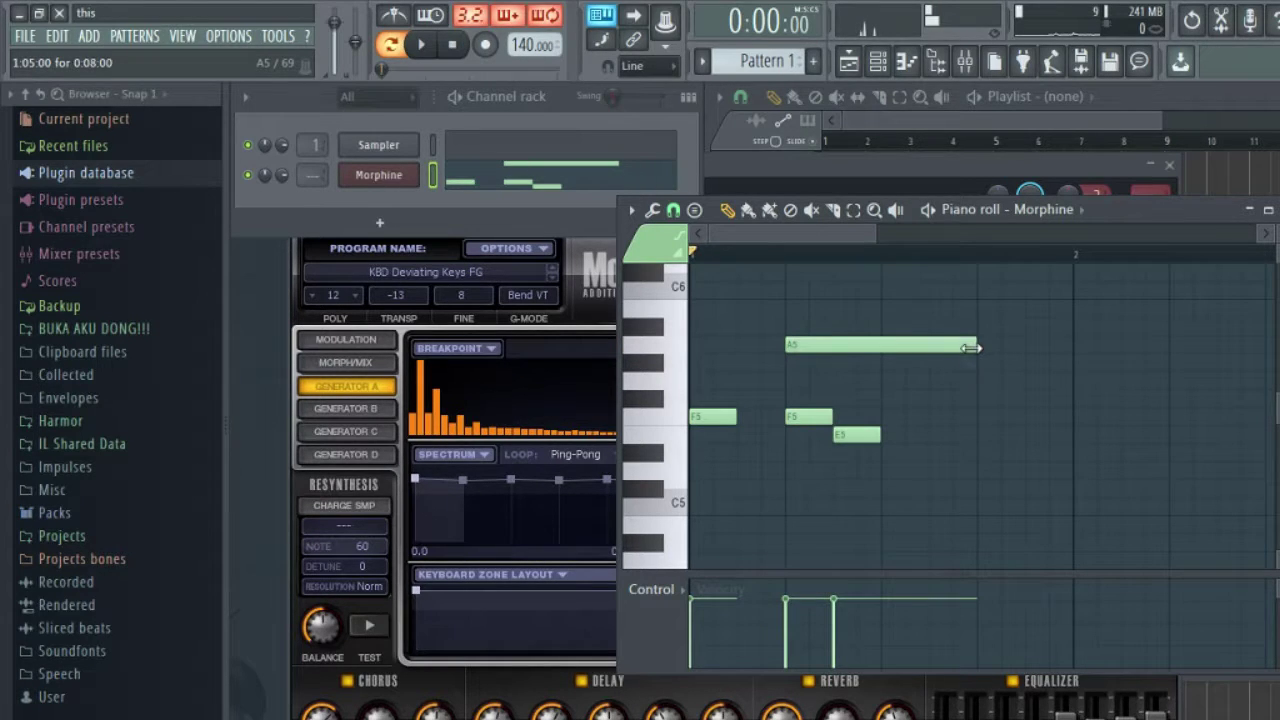
pyautogui.moveTo(831, 416); pyautogui.dragTo(978, 383)
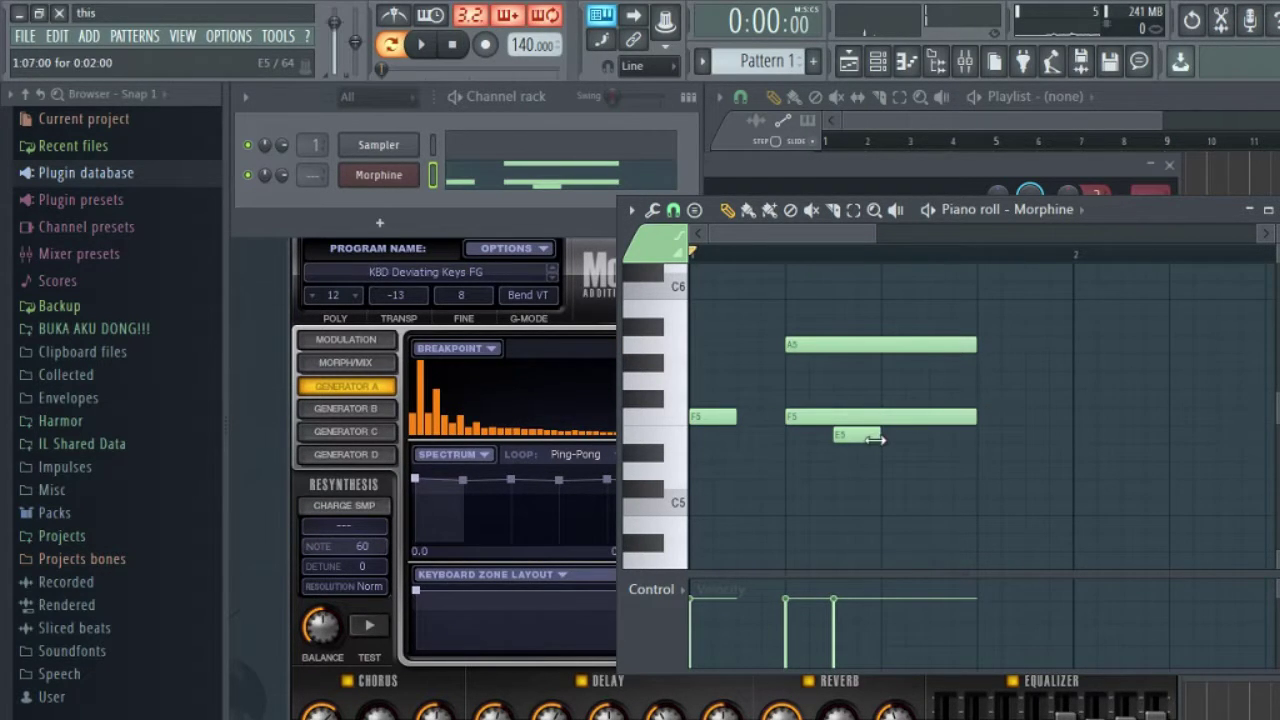
pyautogui.press('space')
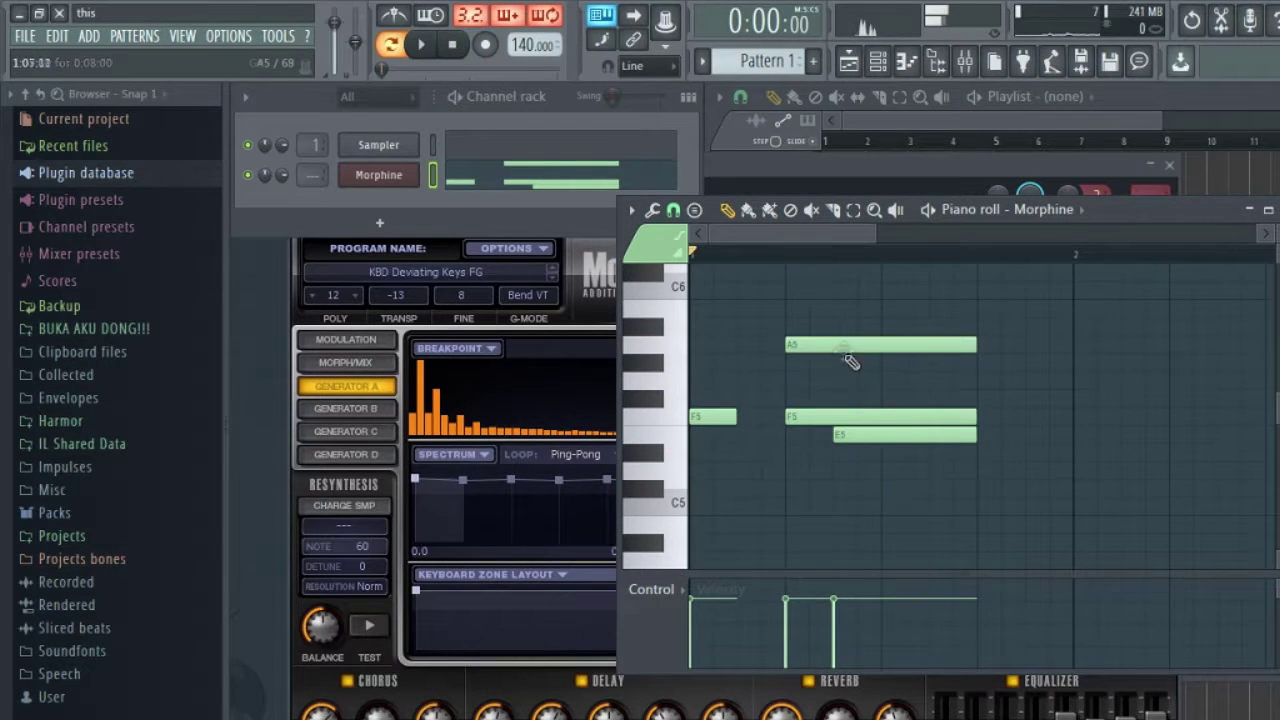
# Step: Shift the second F5 to step 7 and E5 to step 9, keep A5 at step 5, and play the pattern
pyautogui.moveTo(841, 346); pyautogui.dragTo(877, 349)
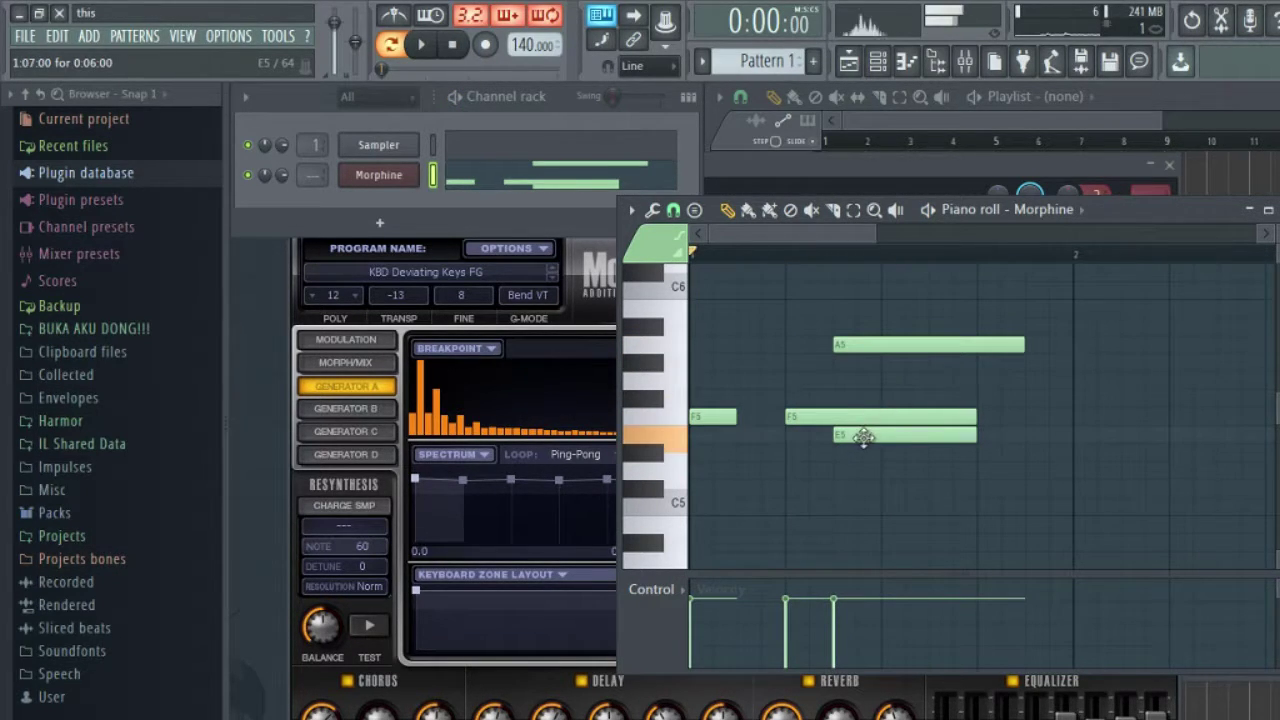
pyautogui.moveTo(863, 437); pyautogui.dragTo(905, 433)
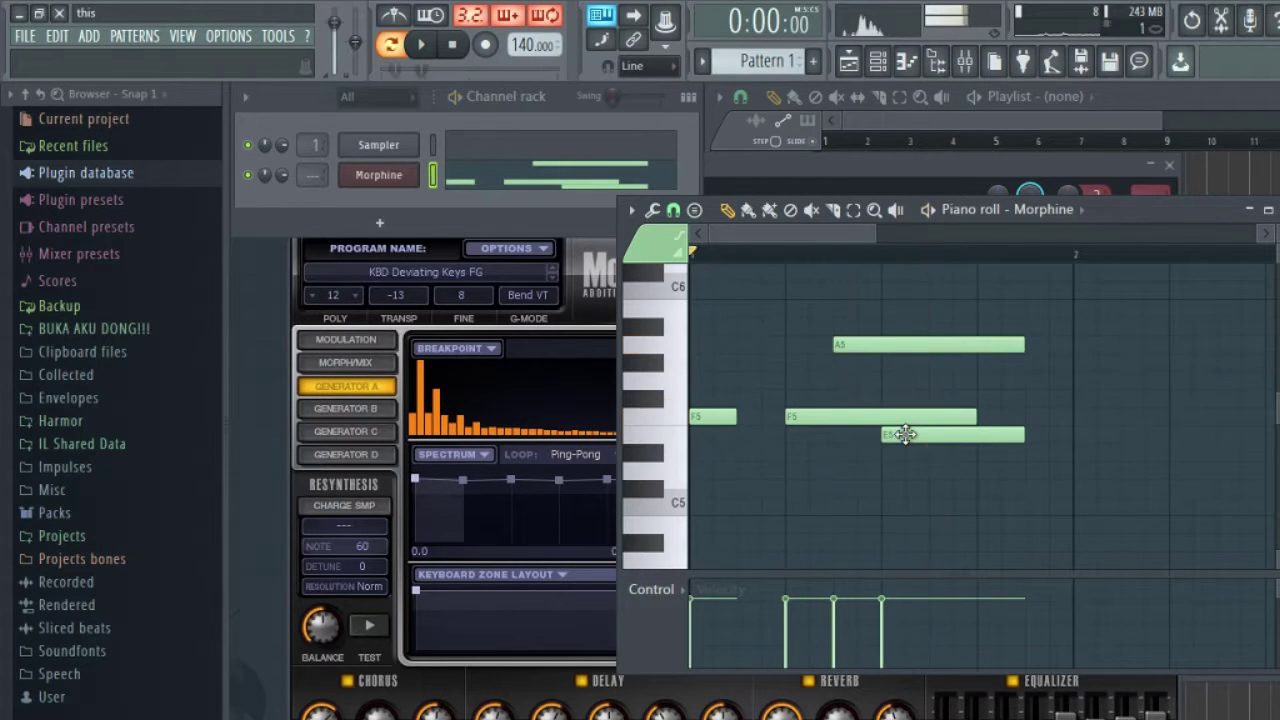
pyautogui.moveTo(859, 338); pyautogui.dragTo(811, 339)
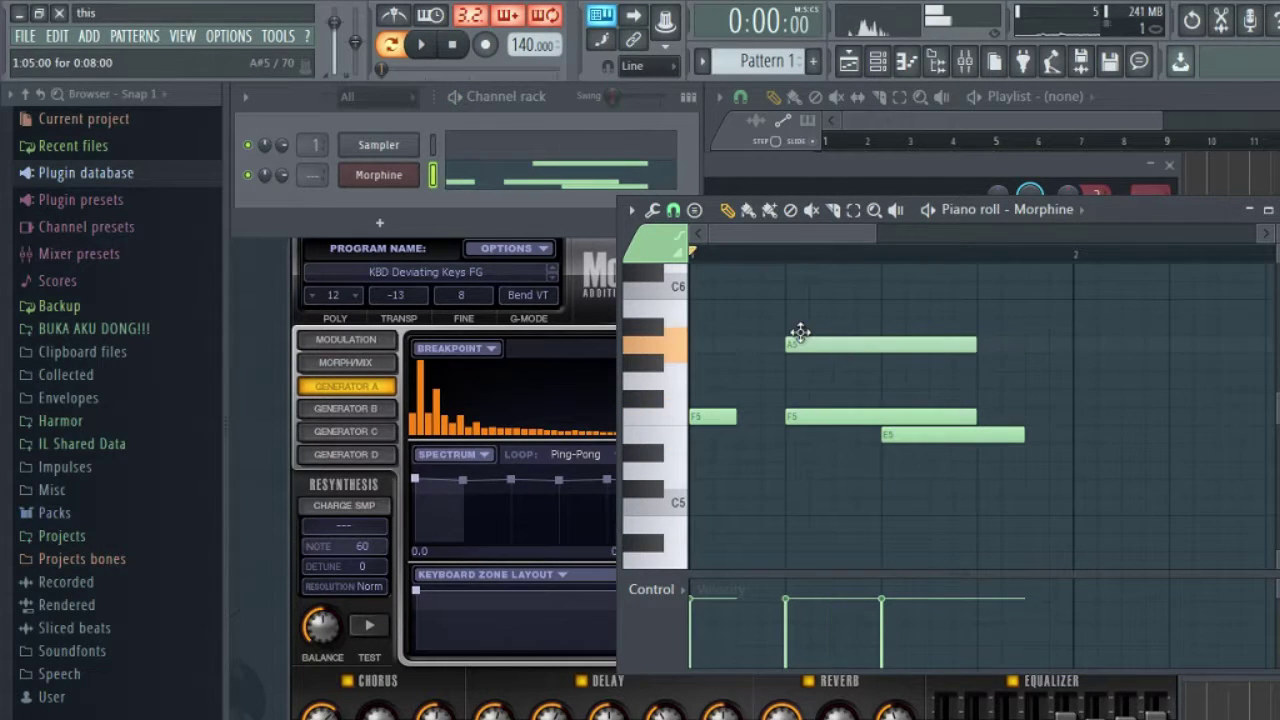
pyautogui.moveTo(823, 415); pyautogui.dragTo(871, 412)
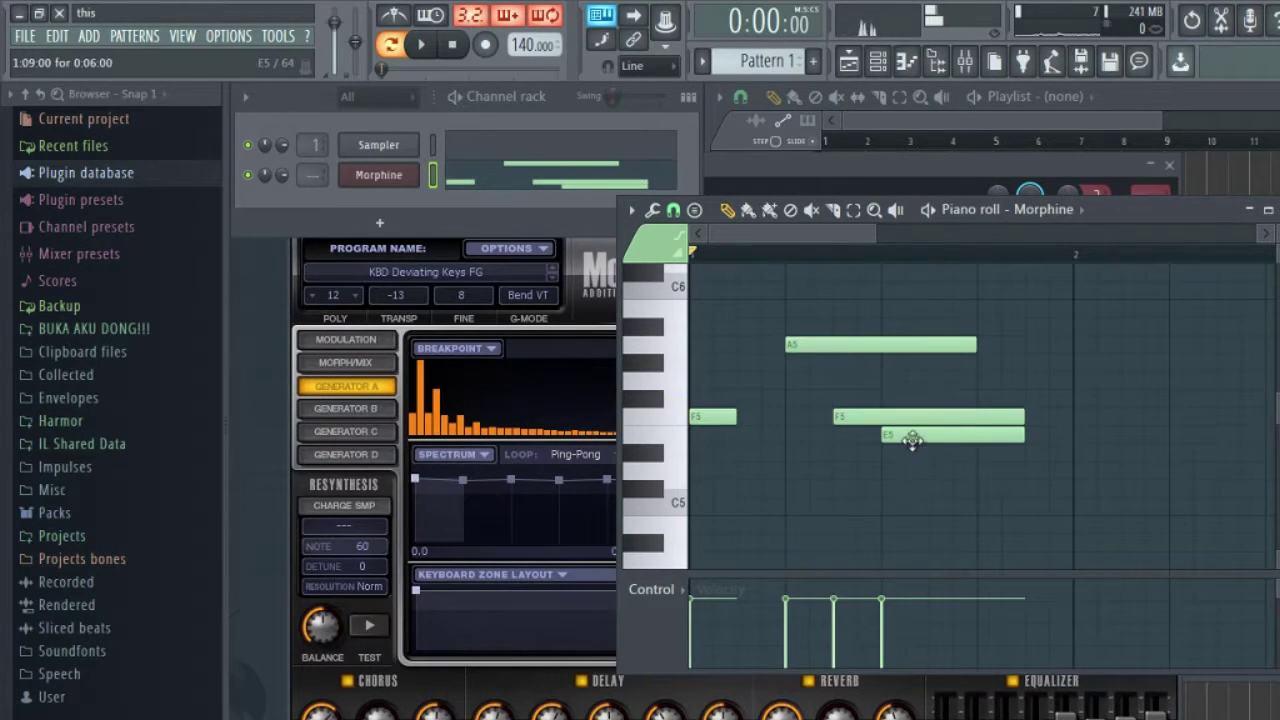
pyautogui.press('space')
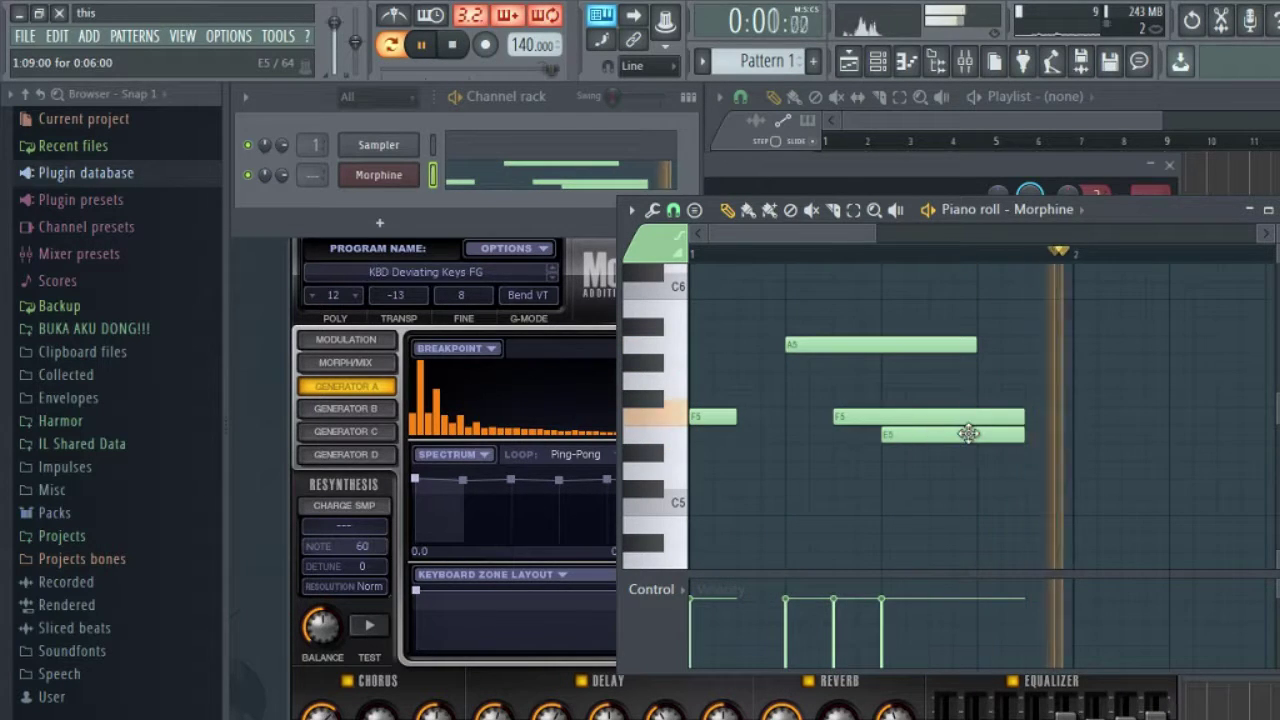
pyautogui.press('space')
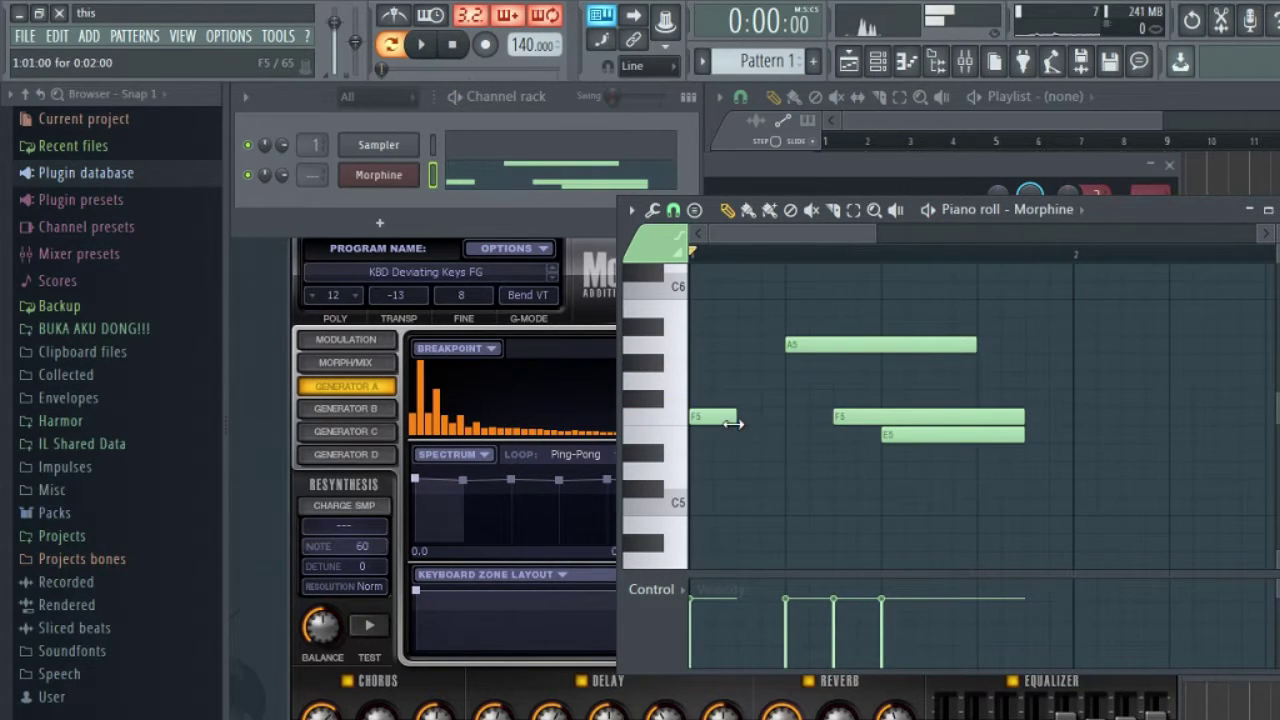
# Step: Lengthen the first F5 to six steps and add a four-step D5 at step 3, checking by playback
pyautogui.press('space')
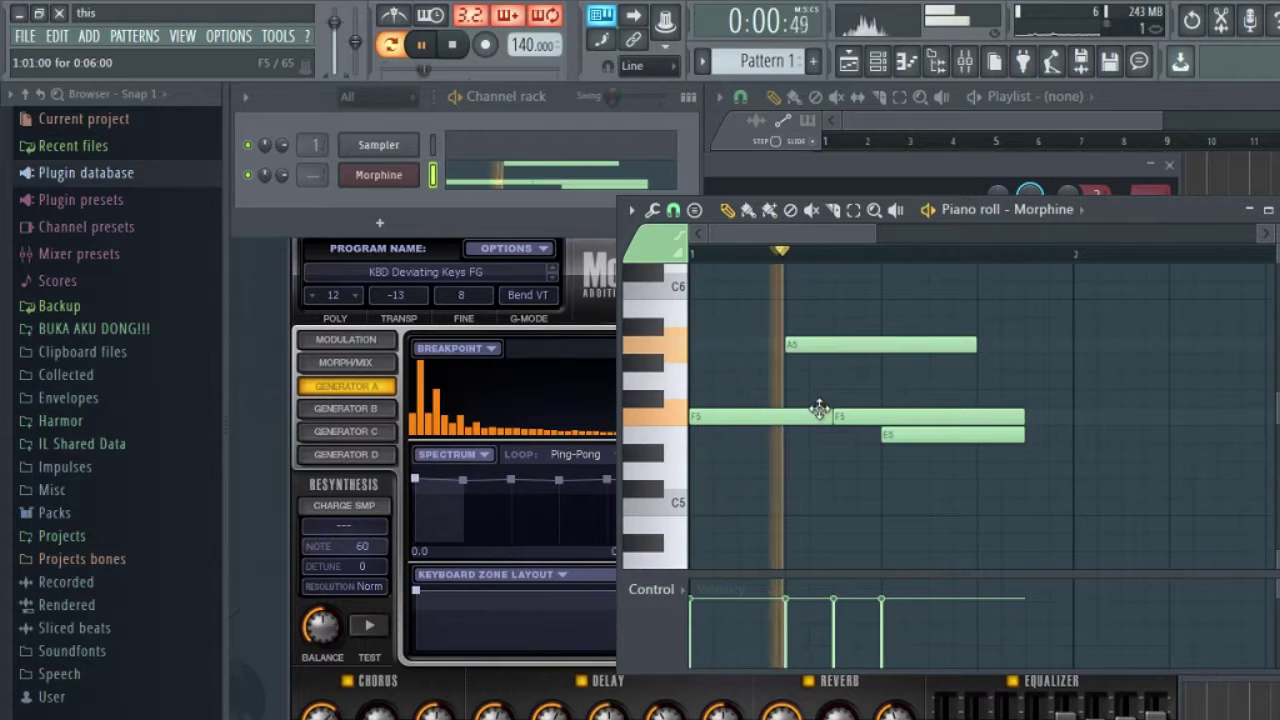
pyautogui.moveTo(963, 473); pyautogui.dragTo(790, 478)
pyautogui.press('space')
pyautogui.press('space')
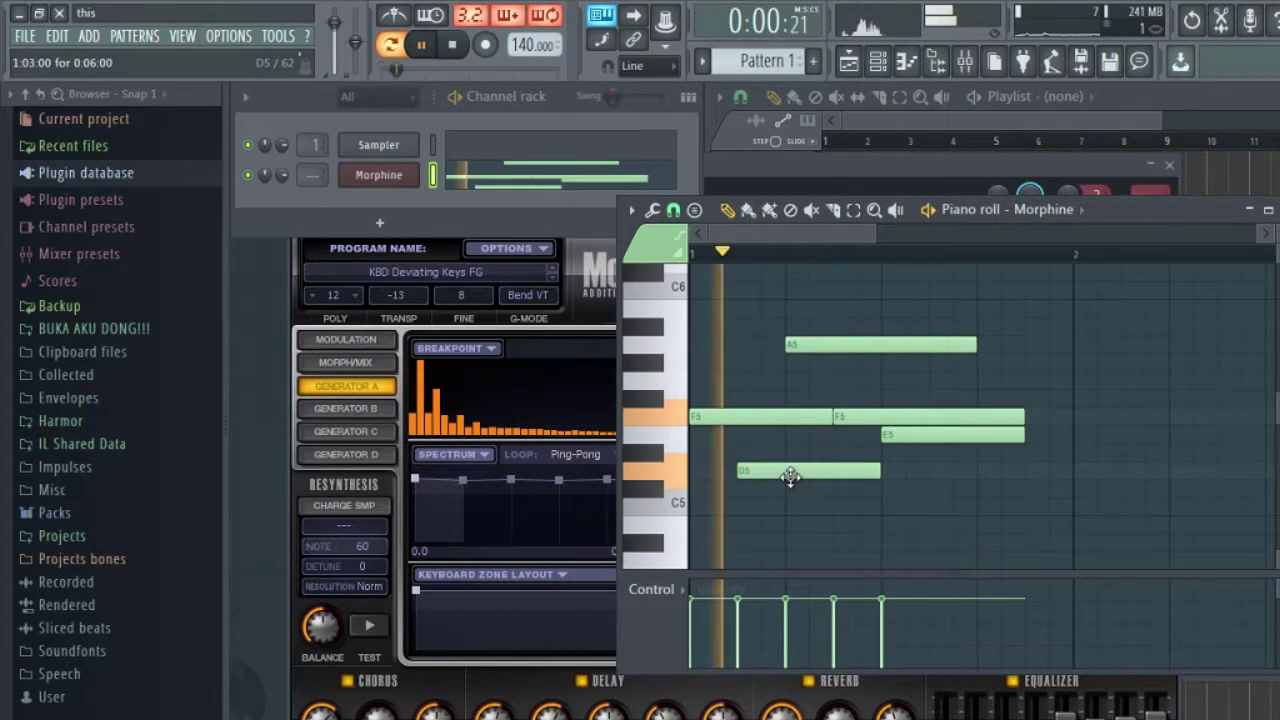
pyautogui.moveTo(879, 470); pyautogui.dragTo(832, 467)
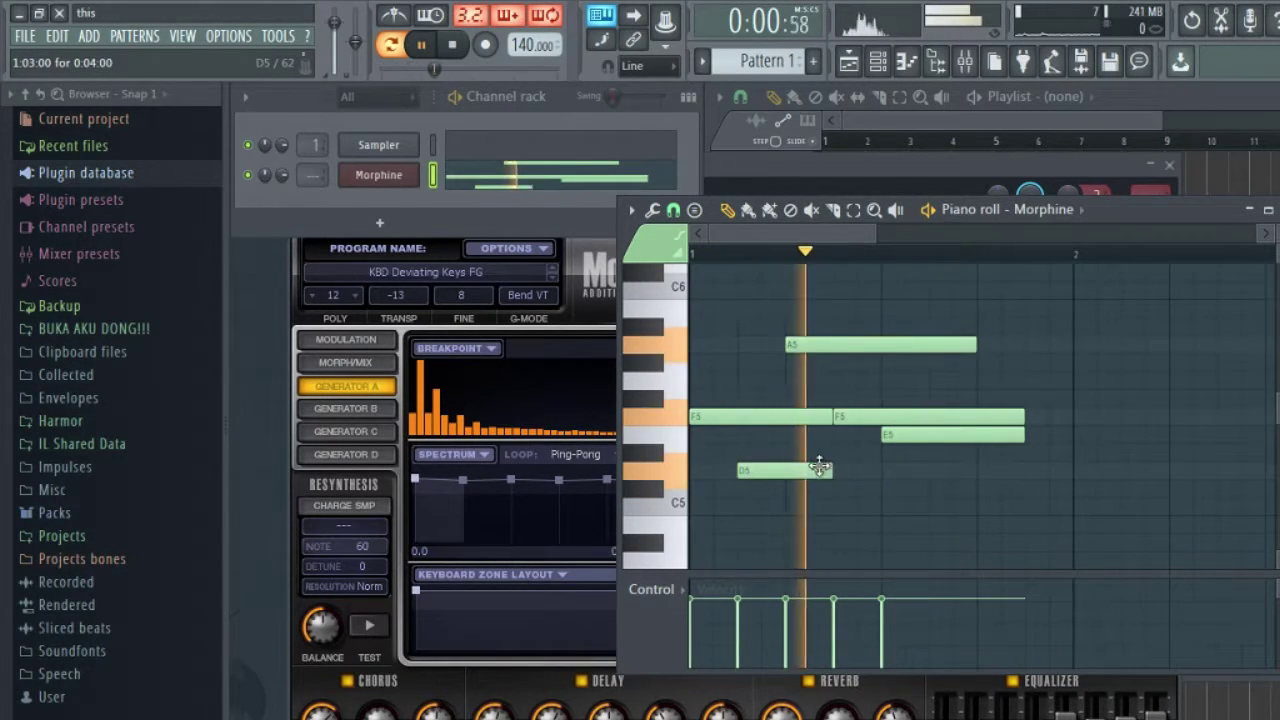
pyautogui.press('space')
# Step: Add D5, G5 and A4 at steps 11, 13 and 15, and extend the second F5, E5, second D5 and G5 to the end of bar 1
pyautogui.click(947, 474)
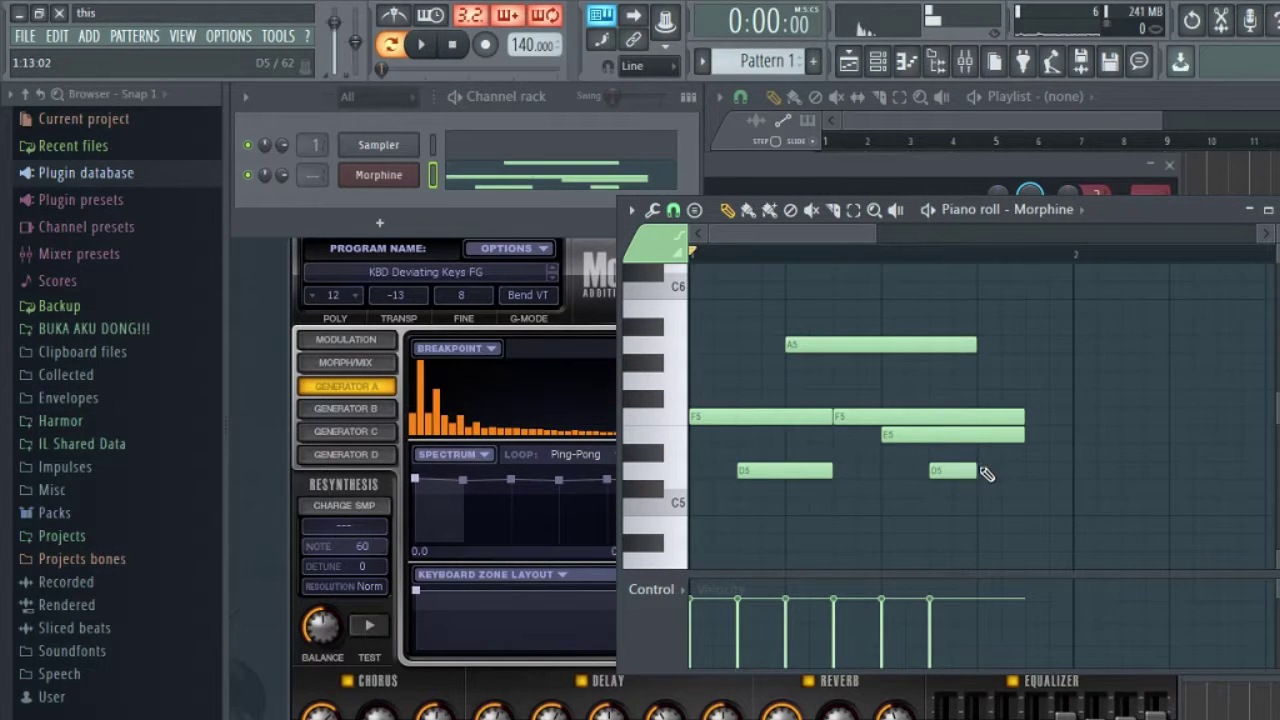
pyautogui.moveTo(1020, 512); pyautogui.dragTo(1016, 558)
pyautogui.moveTo(1027, 371); pyautogui.dragTo(982, 398)
pyautogui.press('space')
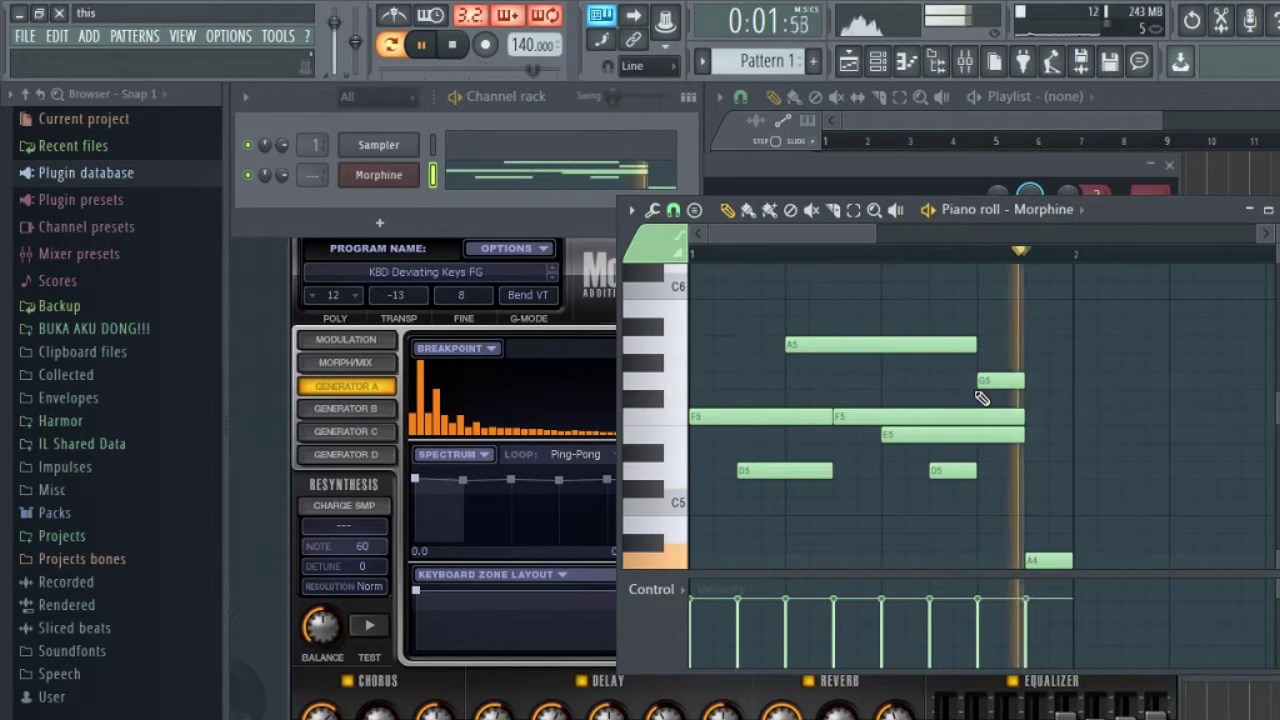
pyautogui.press('space')
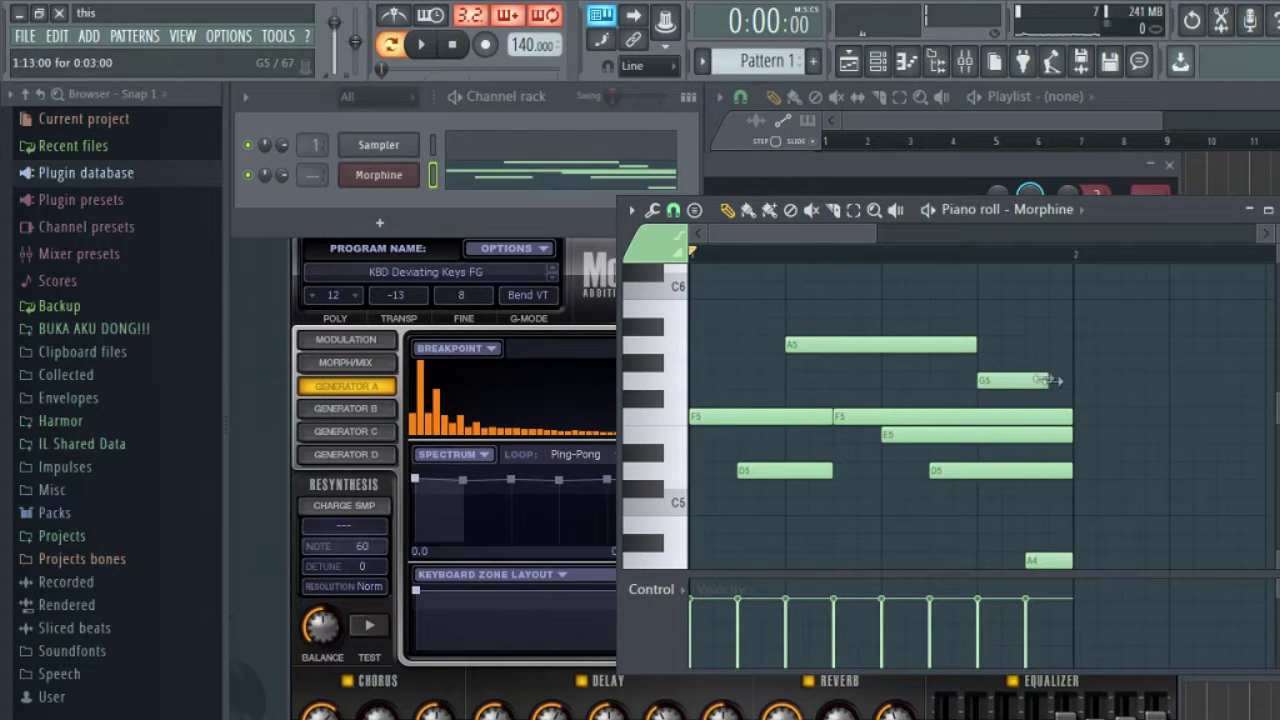
pyautogui.press('space')
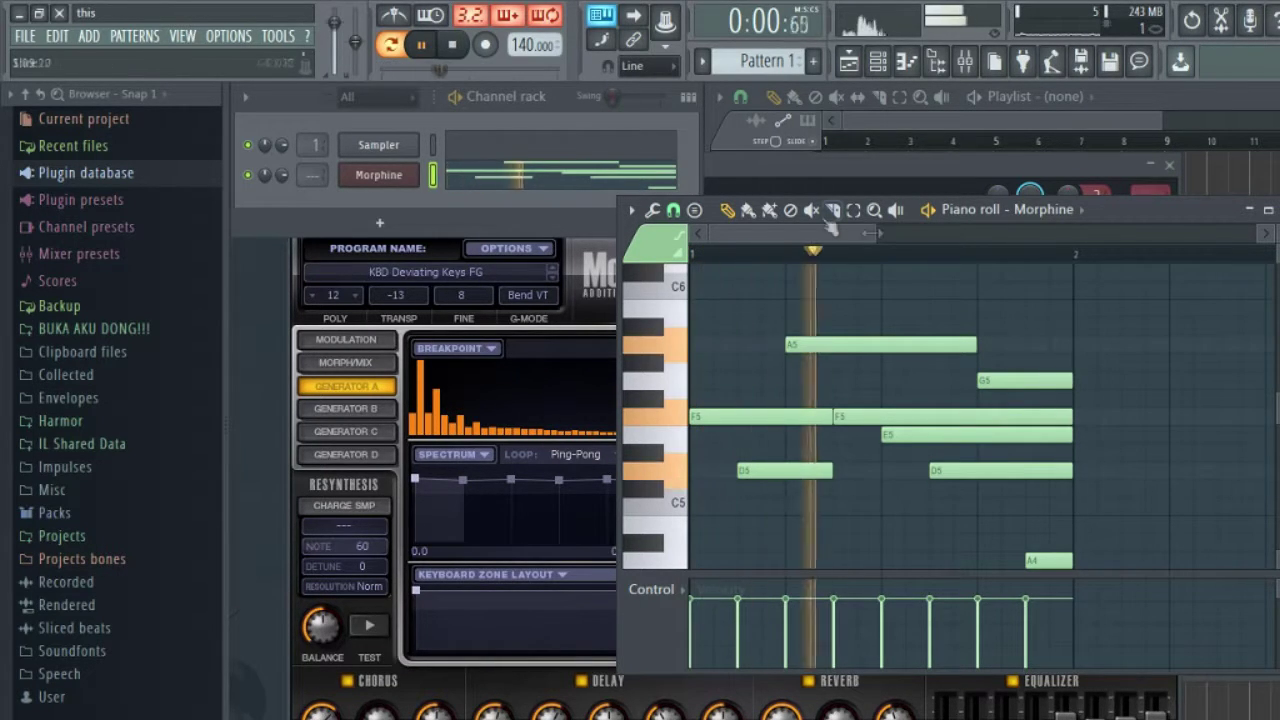
# Step: Duplicate all the notes of bar 1 into bar 2
pyautogui.hotkey('ctrl', 'a')
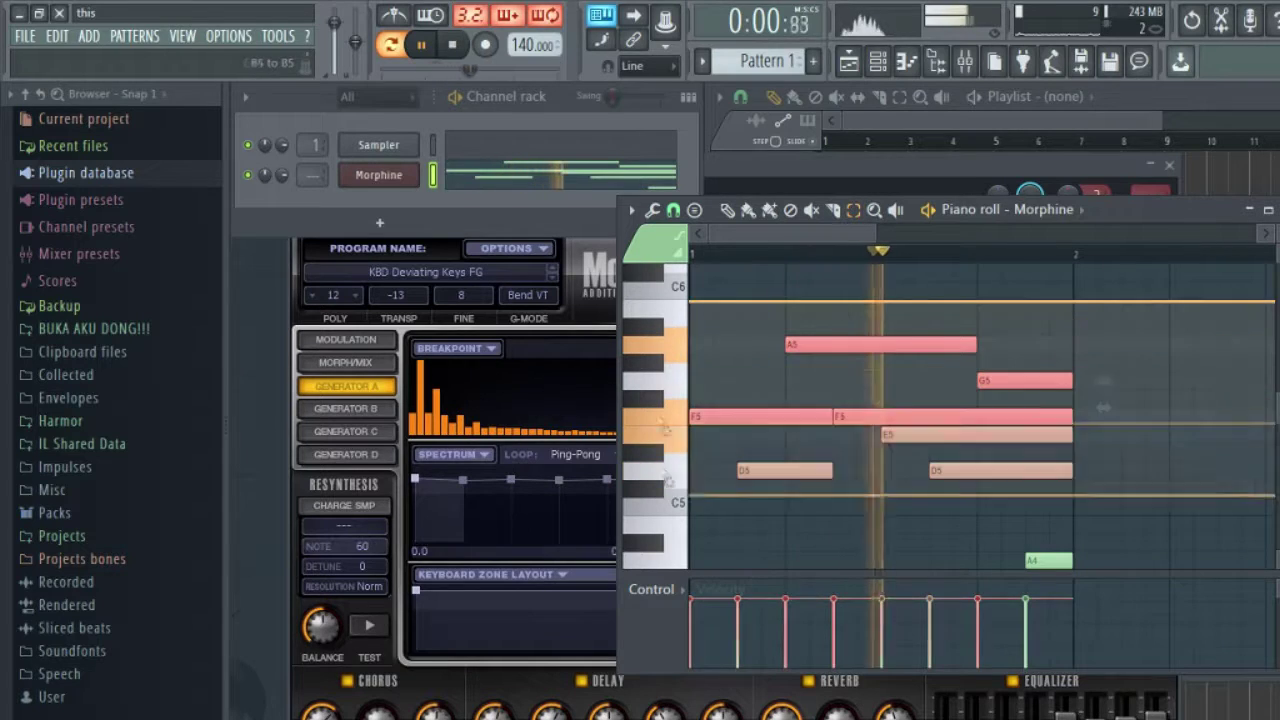
pyautogui.scroll(-1, 668, 560)
pyautogui.hotkey('ctrl', 'b')
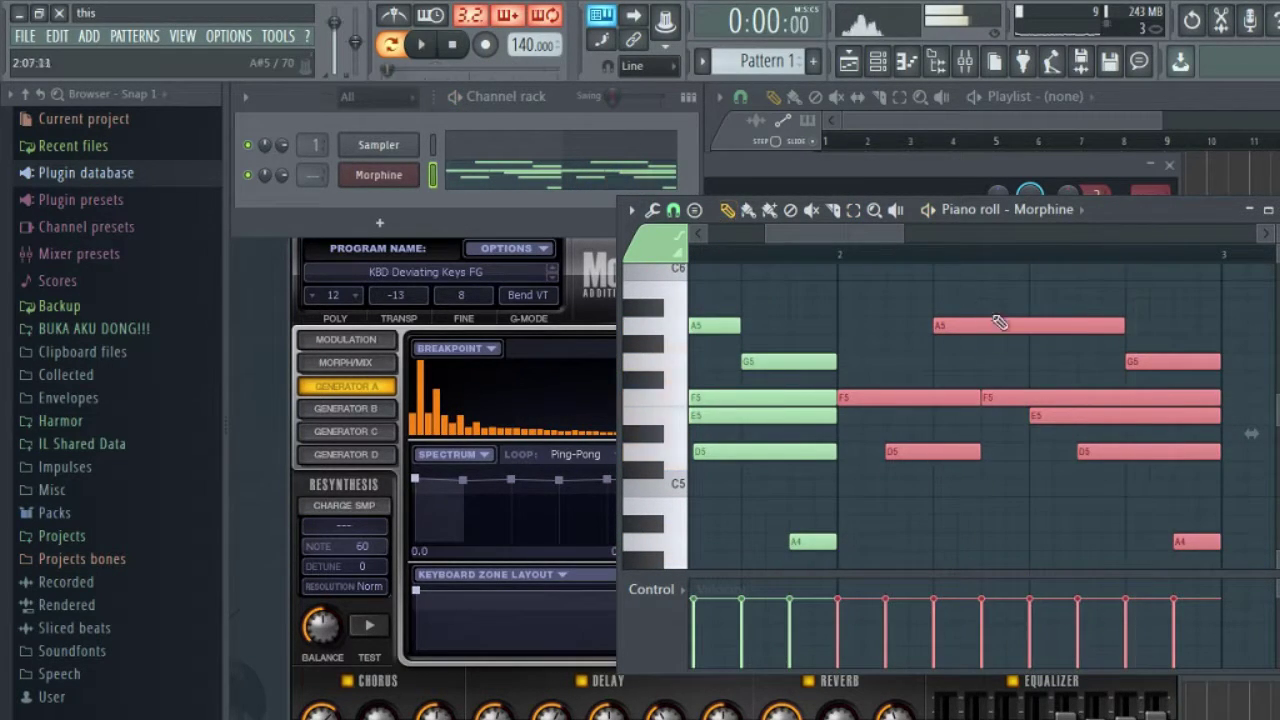
# Step: Replace bar 2's long A5 with a four-step A#5 at step 5 and a four-step A5 at step 7, checking by playback
pyautogui.click(958, 308)
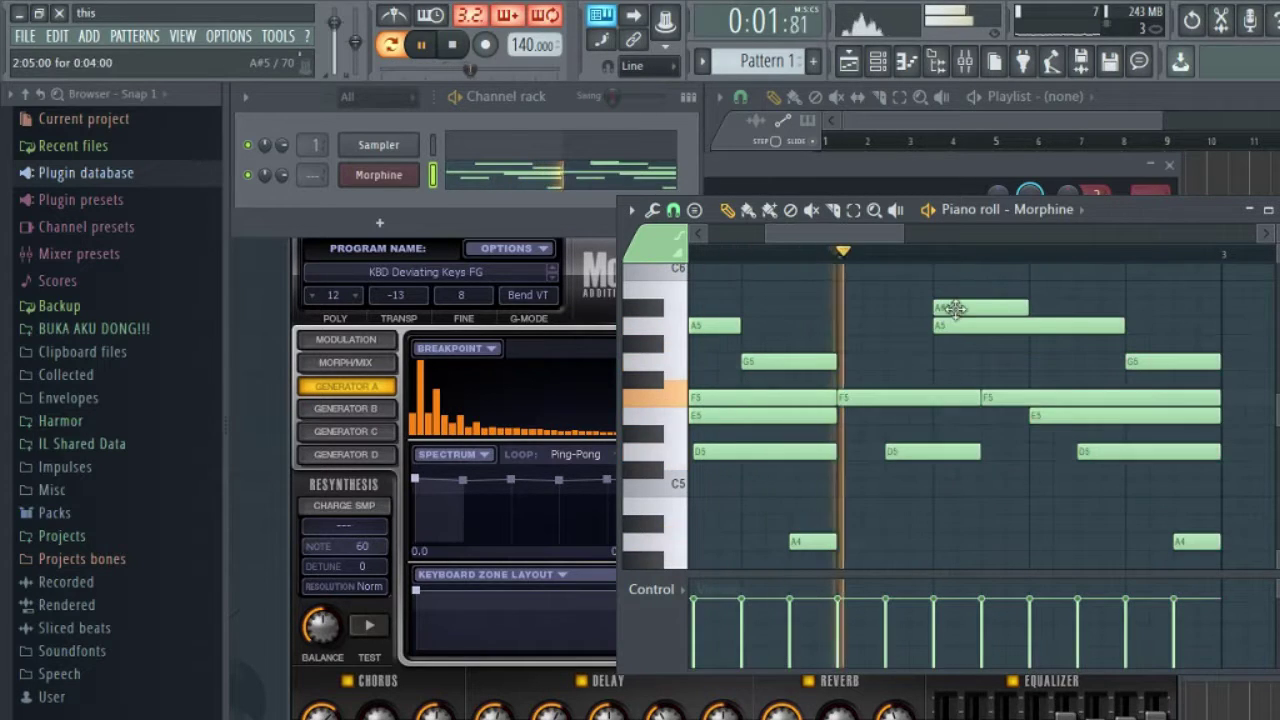
pyautogui.press('space')
pyautogui.rightClick(975, 330)
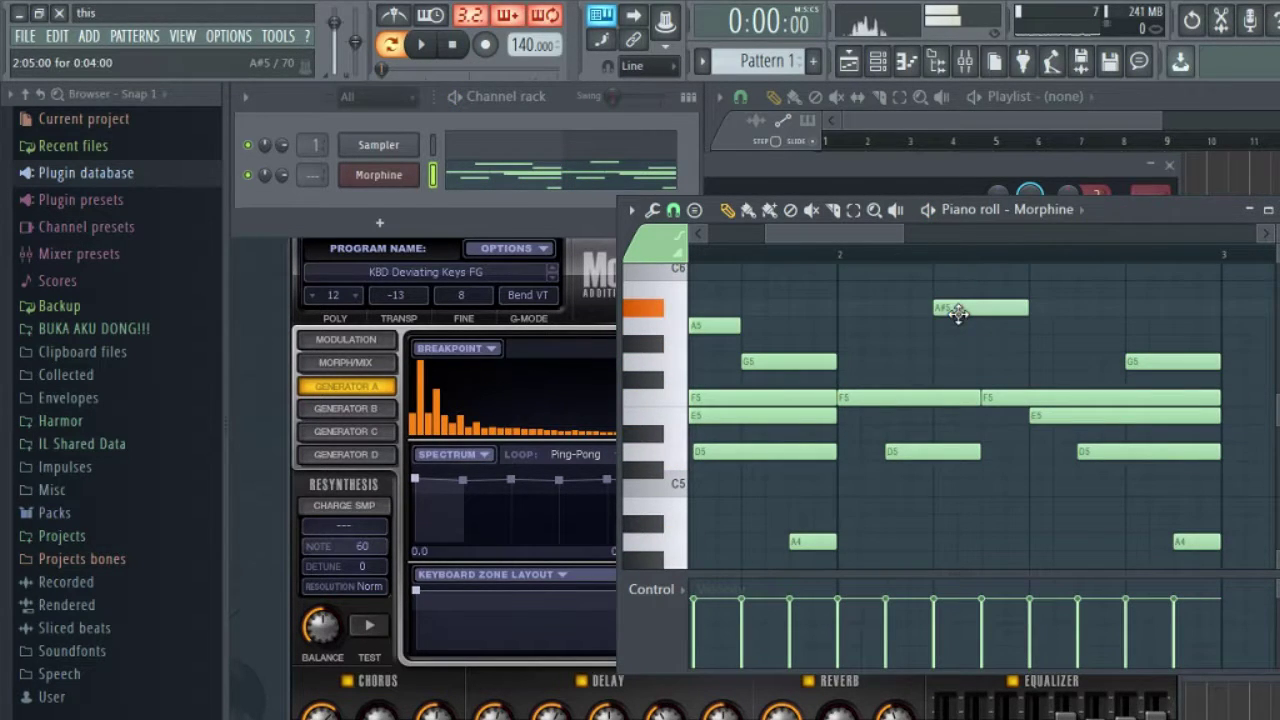
pyautogui.moveTo(1010, 342); pyautogui.dragTo(1000, 308)
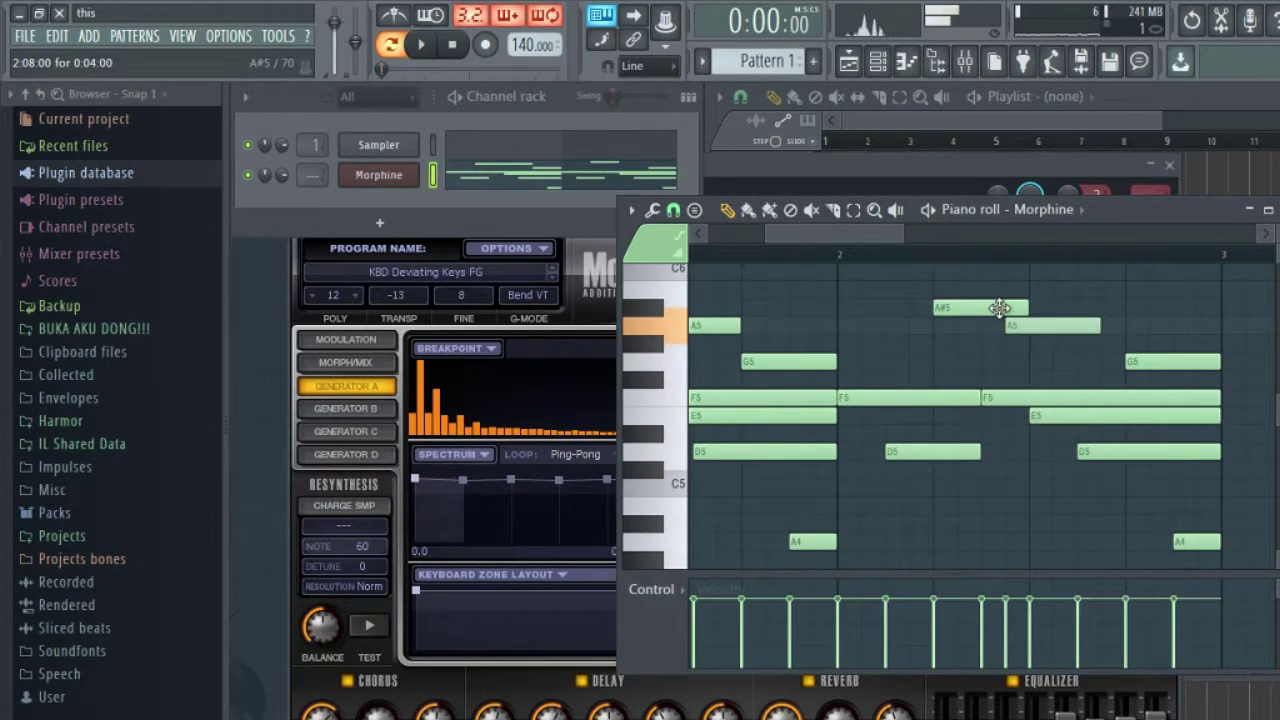
pyautogui.press('space')
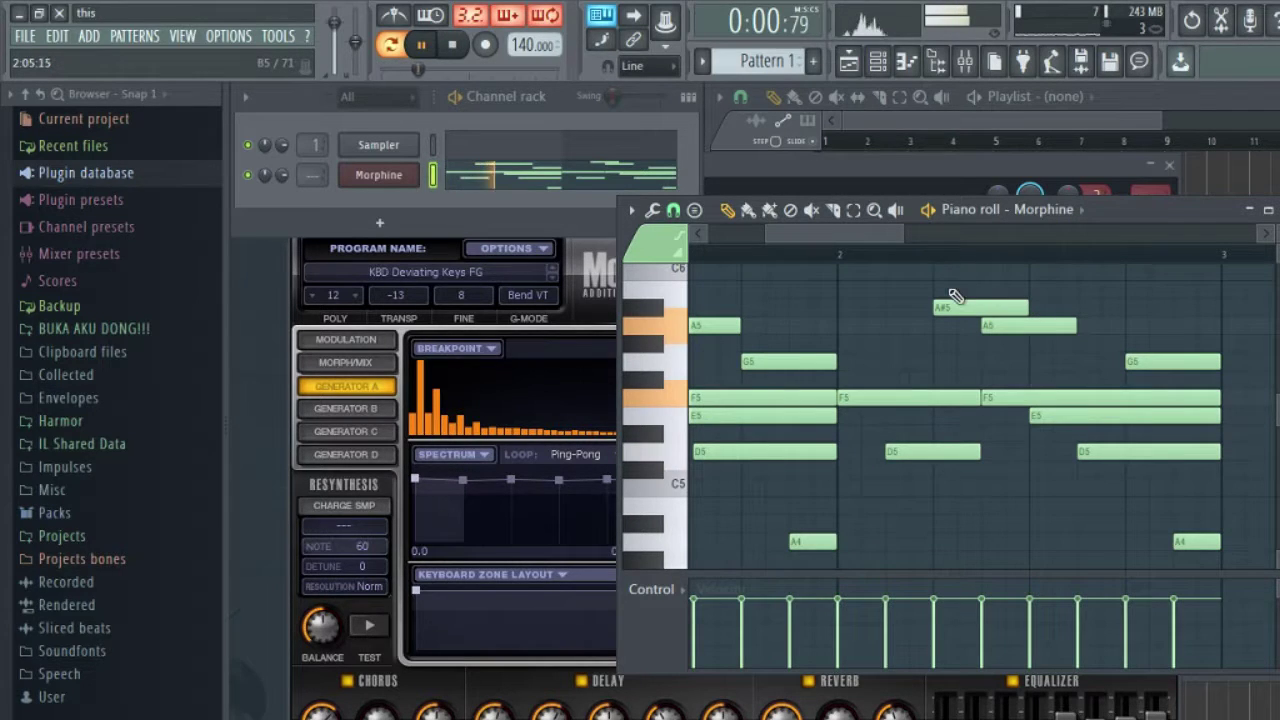
# Step: Delete the F5 at step 7 of bar 2 while listening to the pattern
pyautogui.press('space')
pyautogui.moveTo(869, 234); pyautogui.dragTo(880, 240)
pyautogui.press('space')
pyautogui.rightClick(985, 400)
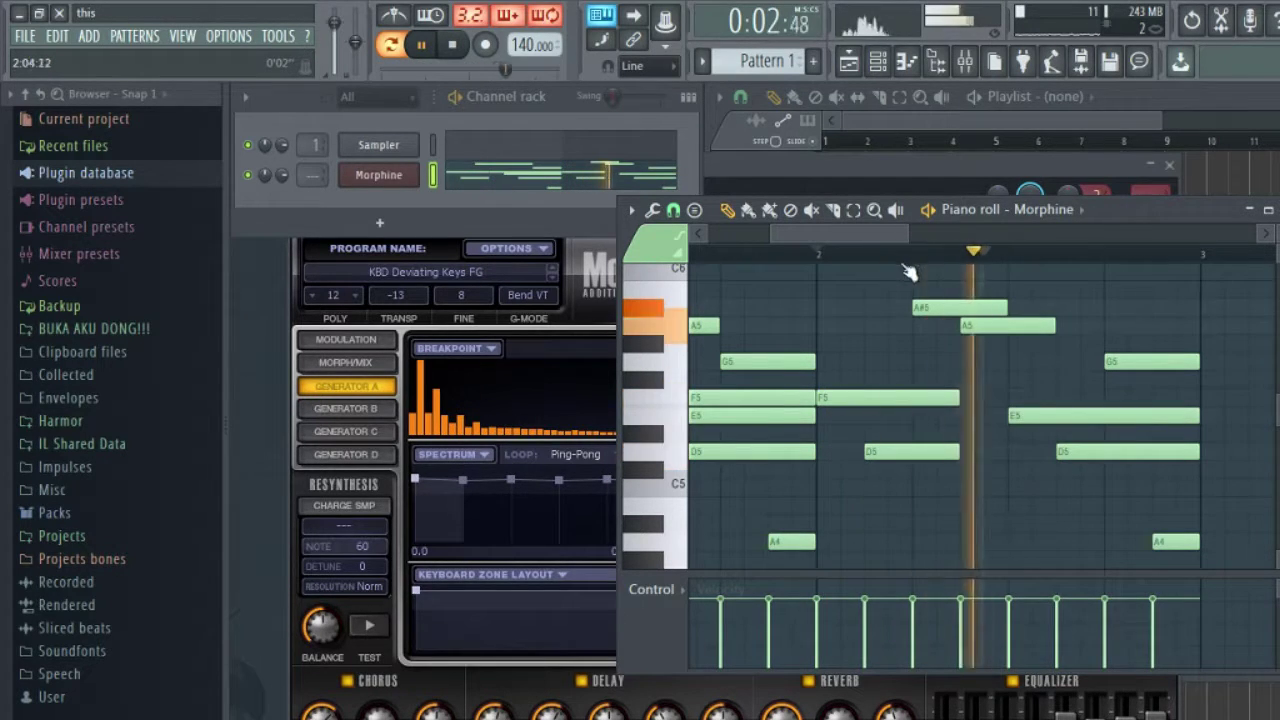
# Step: Replace bar 2's four-step A5 with a four-step C6 at step 7, checking by playback
pyautogui.press('space')
pyautogui.moveTo(982, 326); pyautogui.dragTo(958, 310)
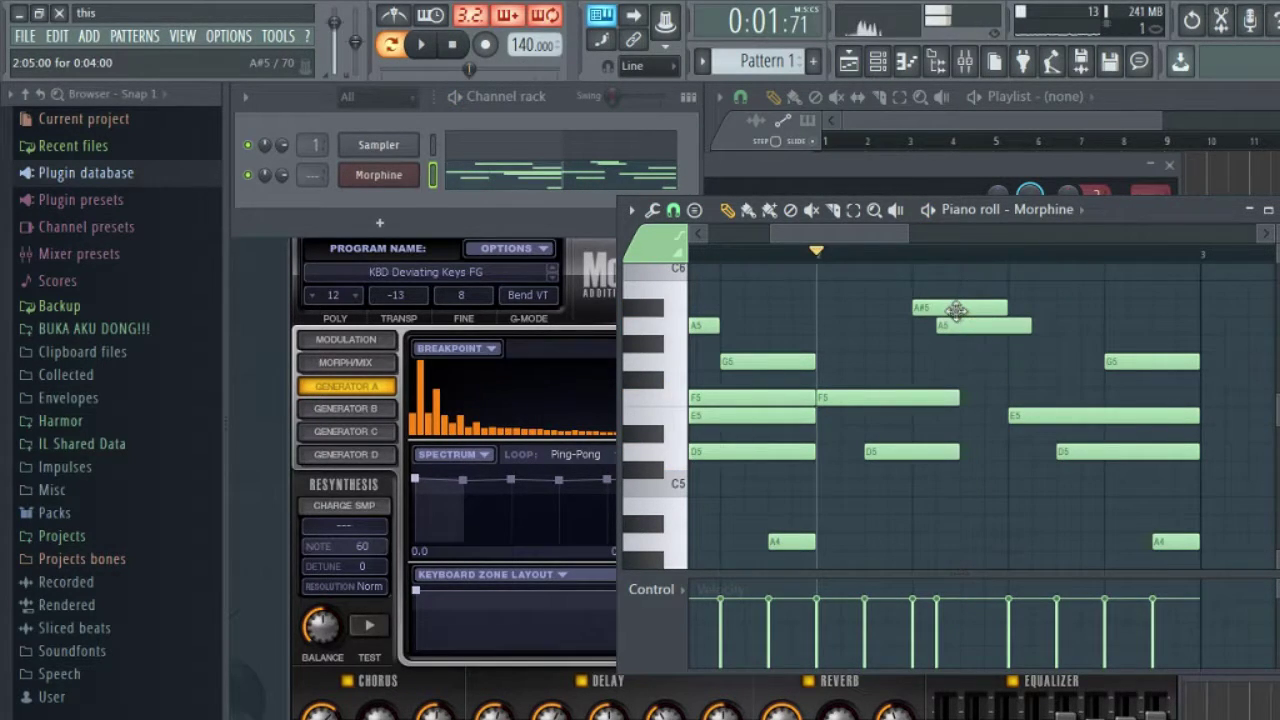
pyautogui.click(968, 272)
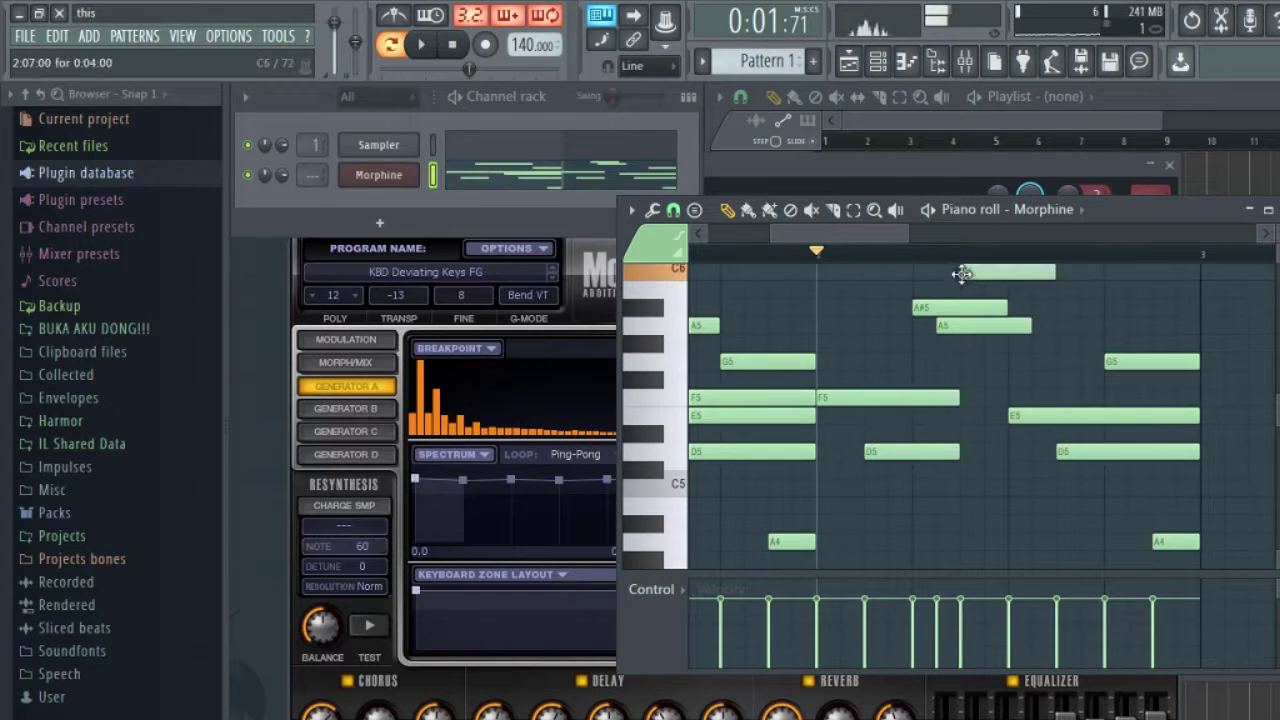
pyautogui.rightClick(985, 328)
pyautogui.press('space')
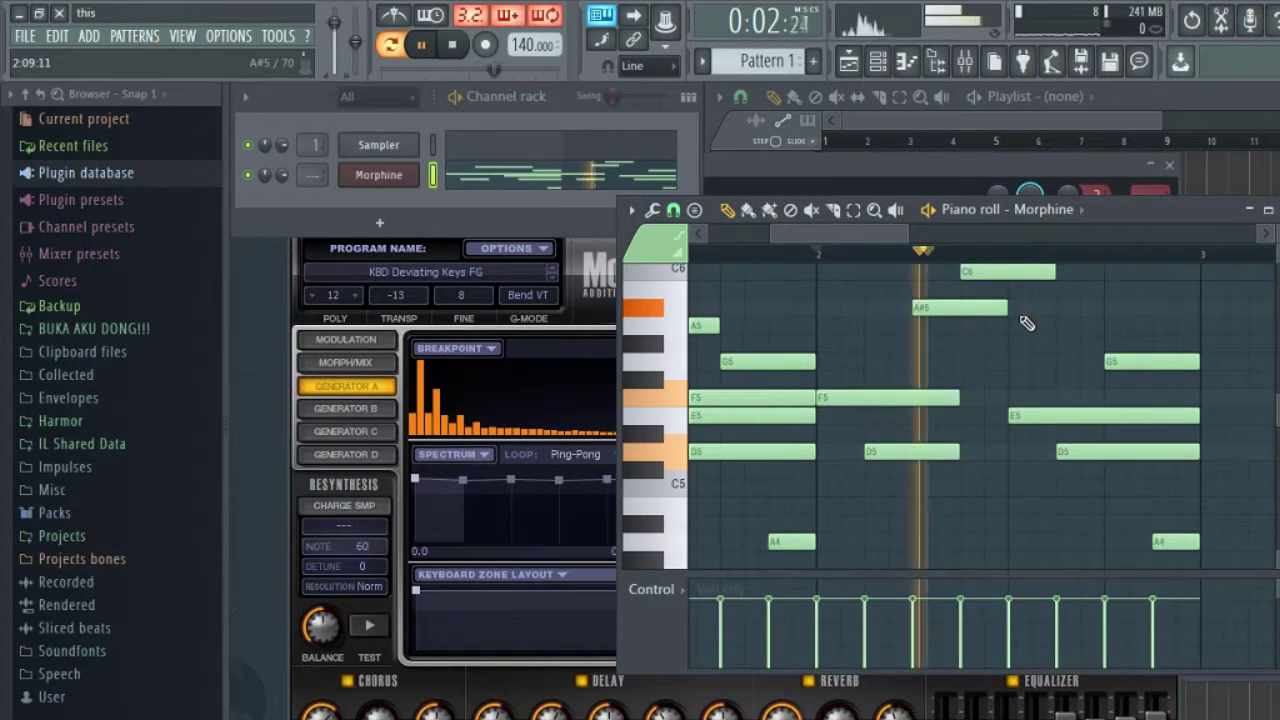
# Step: Raise the E5 at step 9 of bar 2 to A5, checking by playback
pyautogui.press('space')
pyautogui.moveTo(1034, 412); pyautogui.dragTo(1063, 319)
pyautogui.press('space')
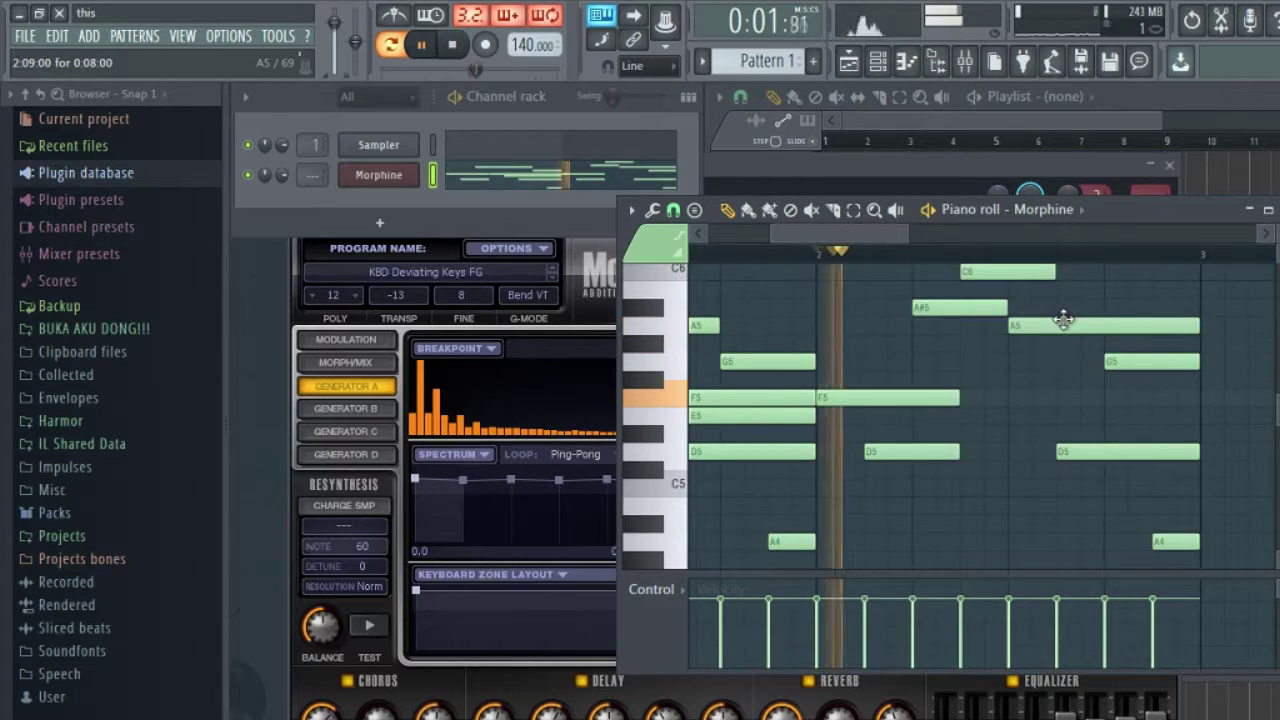
pyautogui.press('space')
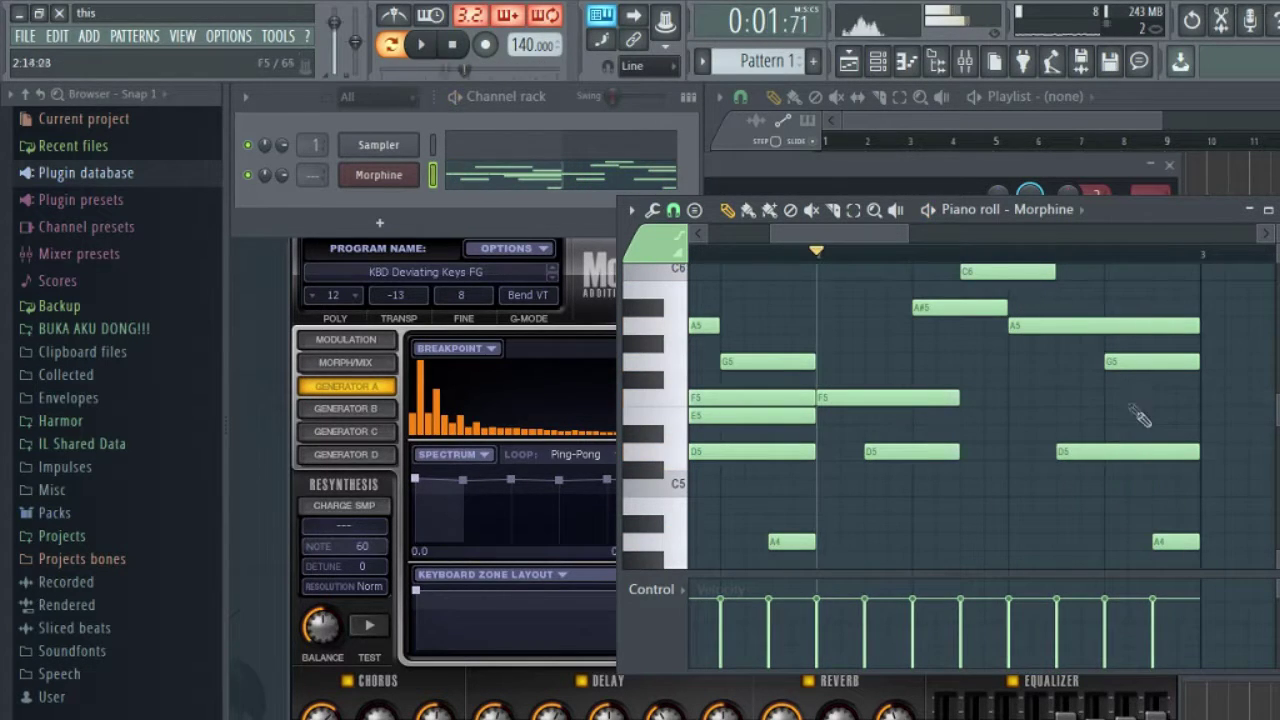
# Step: Raise the A4 at step 15 of bar 2 to F5 and listen to both bars
pyautogui.moveTo(1169, 539); pyautogui.dragTo(1174, 395)
pyautogui.press('space')
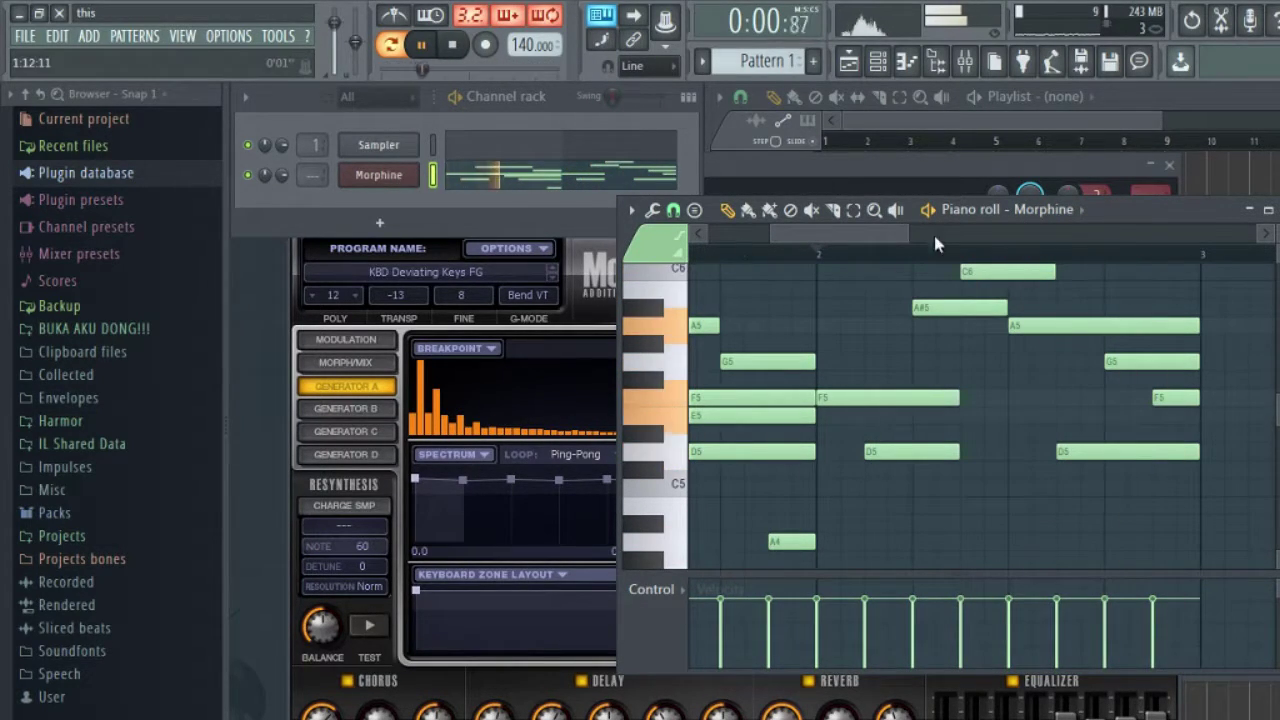
pyautogui.moveTo(908, 233); pyautogui.dragTo(955, 233)
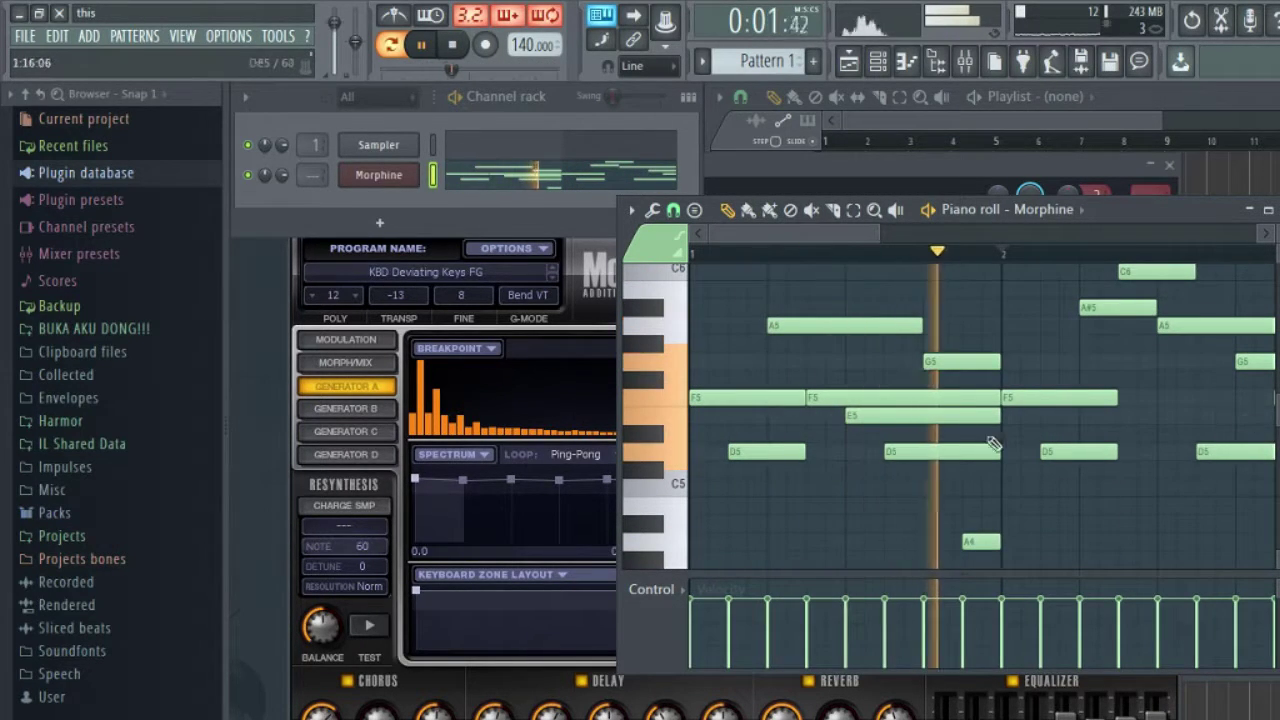
pyautogui.moveTo(827, 236); pyautogui.dragTo(907, 236)
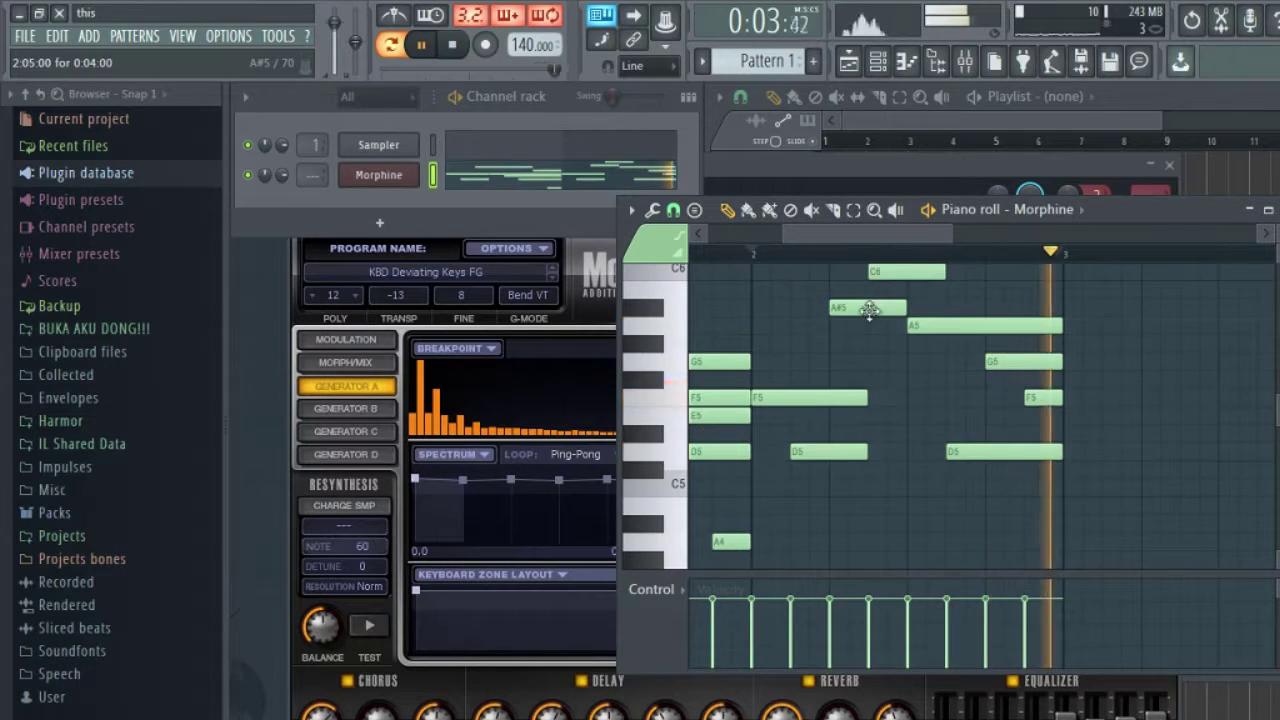
# Step: Add a six-step G5 at step 7 of bar 2 and lengthen the C6 above it to six steps
pyautogui.click(886, 379)
pyautogui.moveTo(877, 376); pyautogui.dragTo(875, 361)
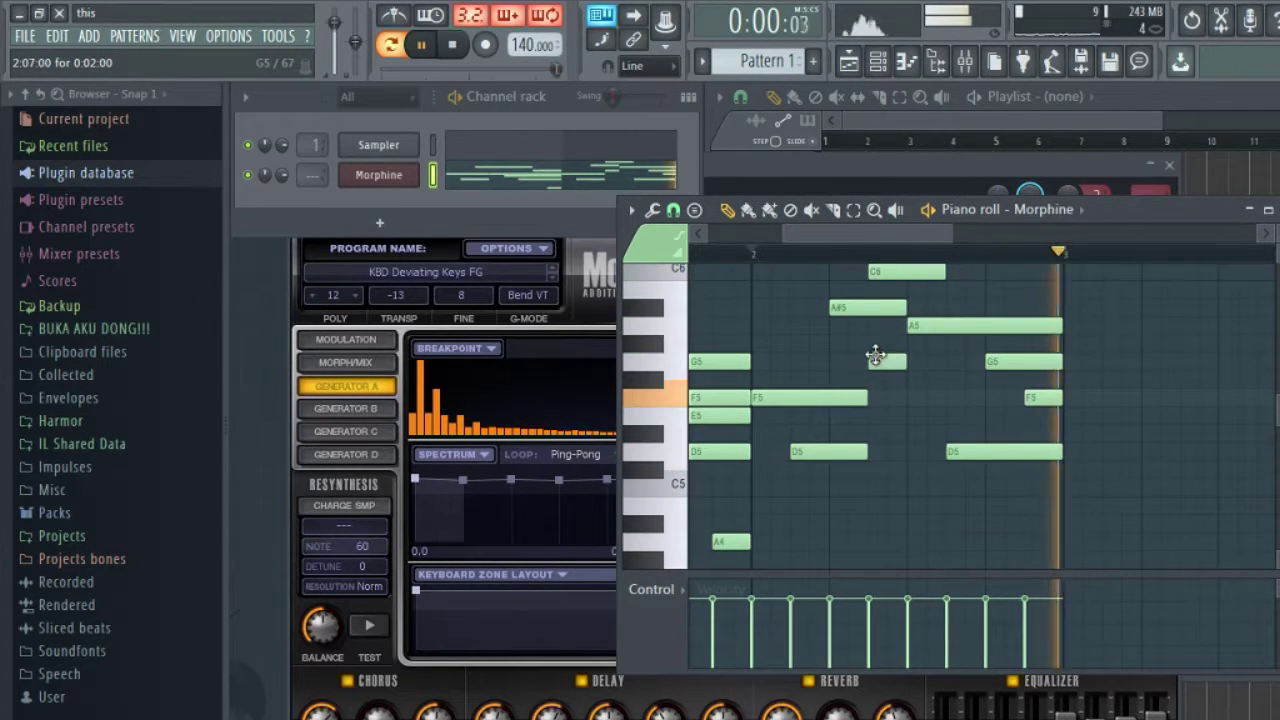
pyautogui.click(822, 254)
pyautogui.press('space')
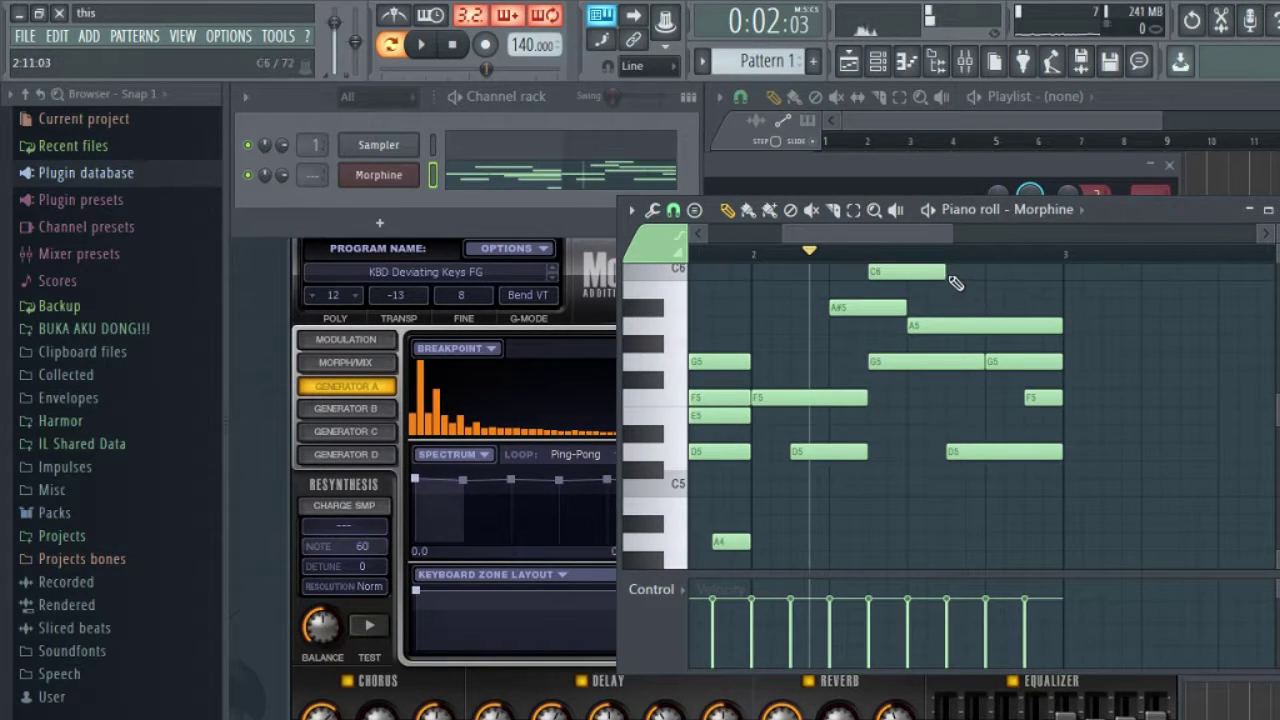
pyautogui.press('space')
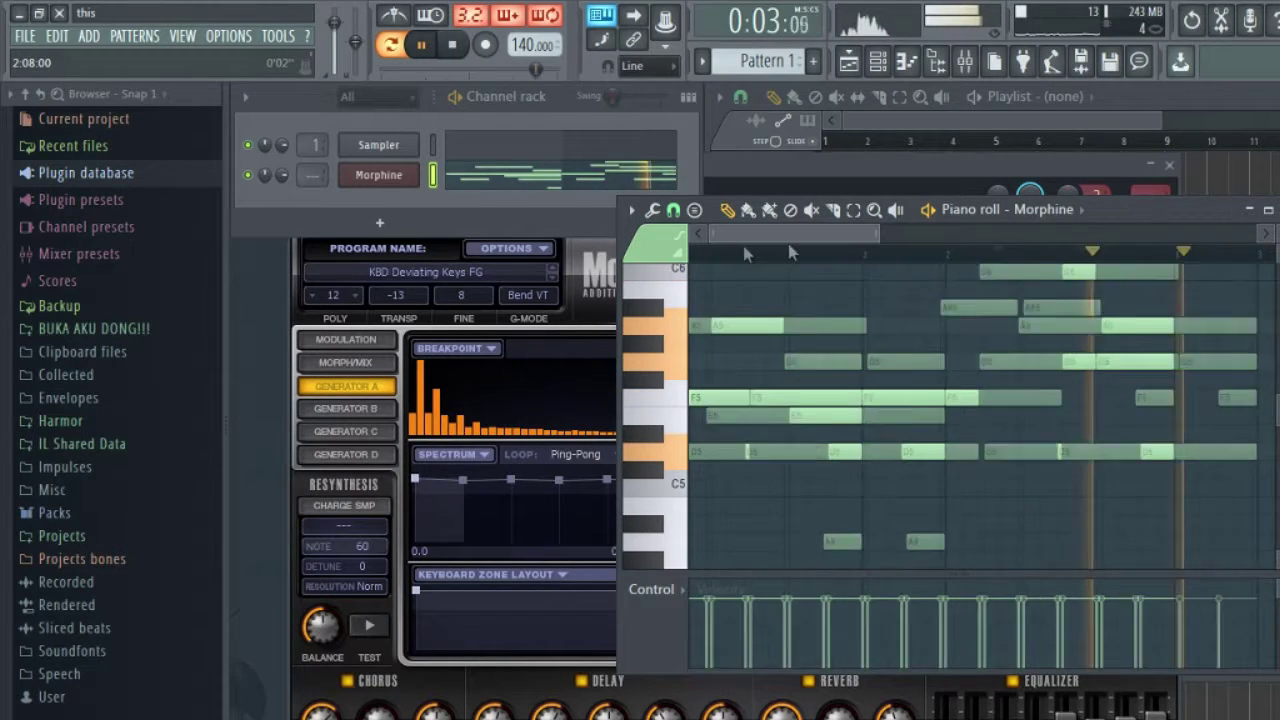
pyautogui.press('space')
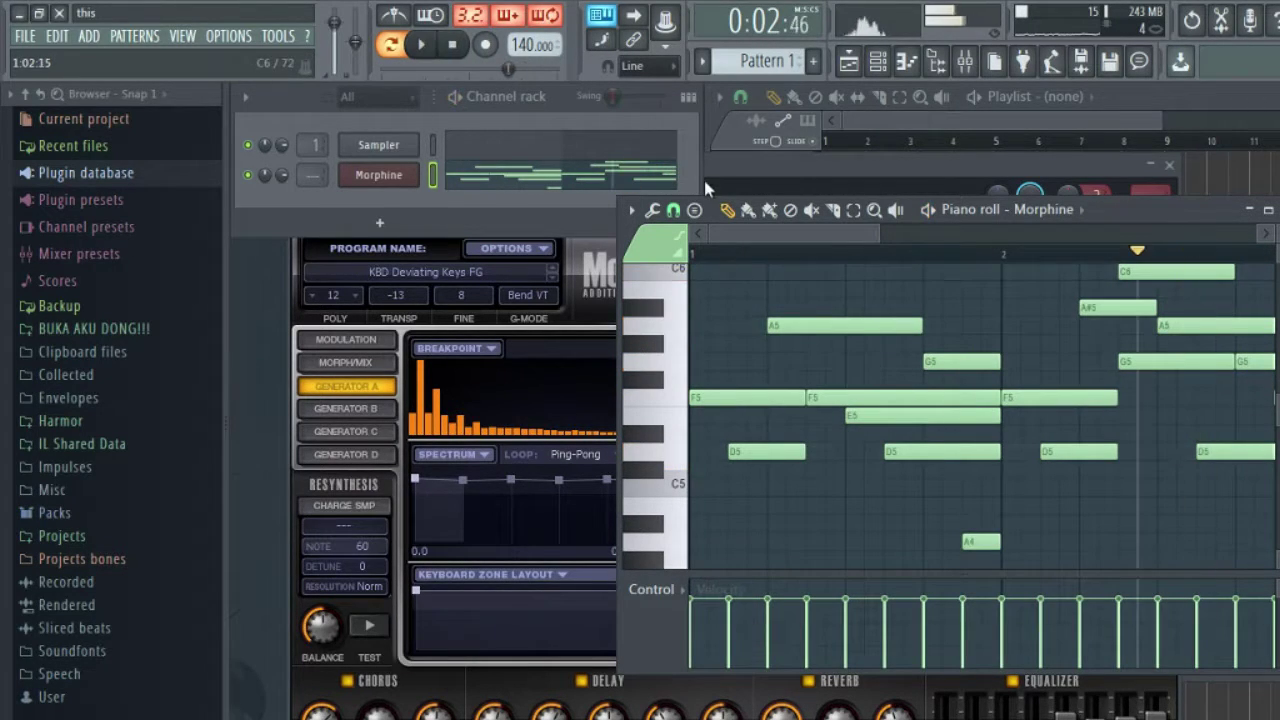
# Step: Lengthen the first D5 of bar 1 to eight steps so it meets the next D5, checking playback from the start
pyautogui.click(703, 255)
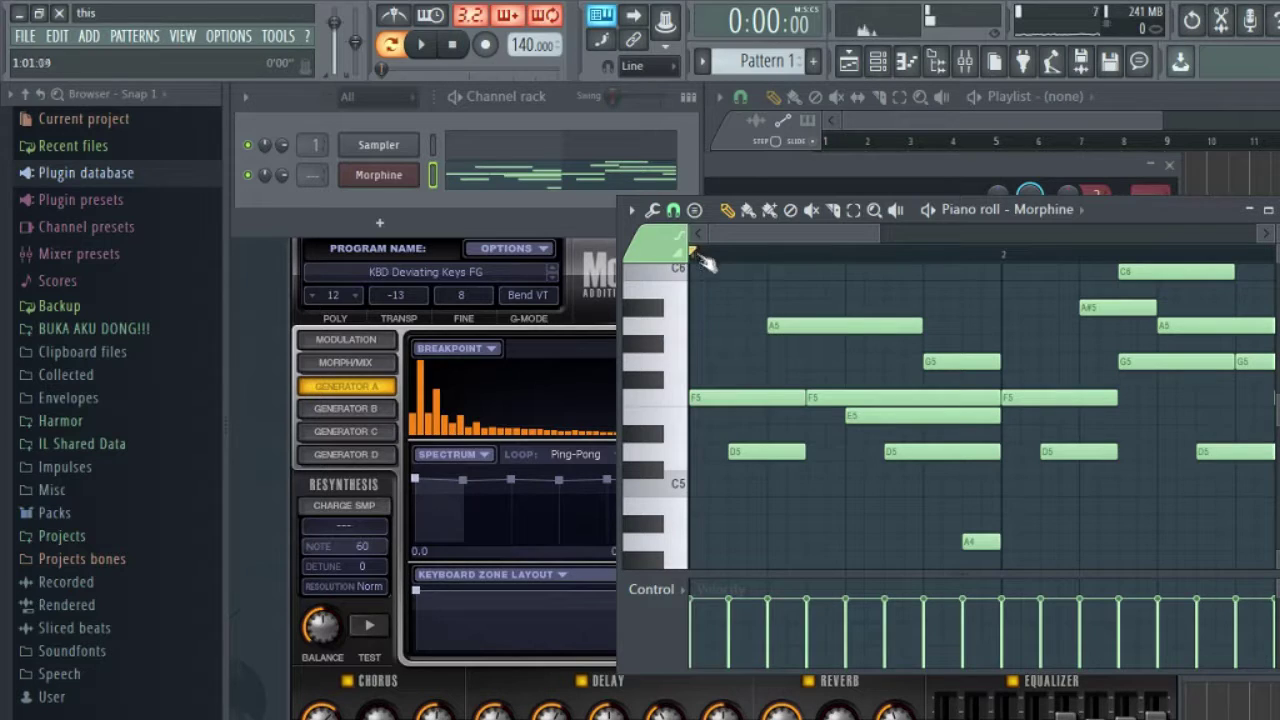
pyautogui.press('space')
pyautogui.press('space')
pyautogui.press('space')
pyautogui.press('space')
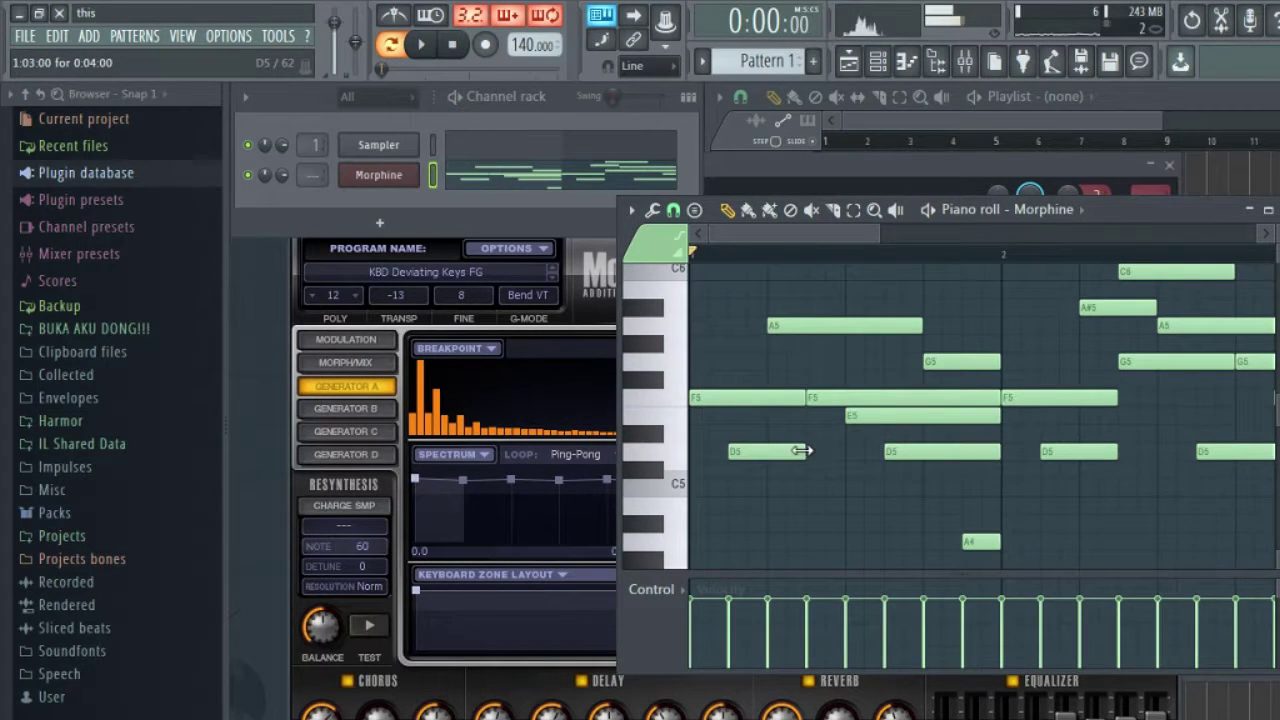
pyautogui.moveTo(858, 457); pyautogui.dragTo(884, 455)
pyautogui.press('space')
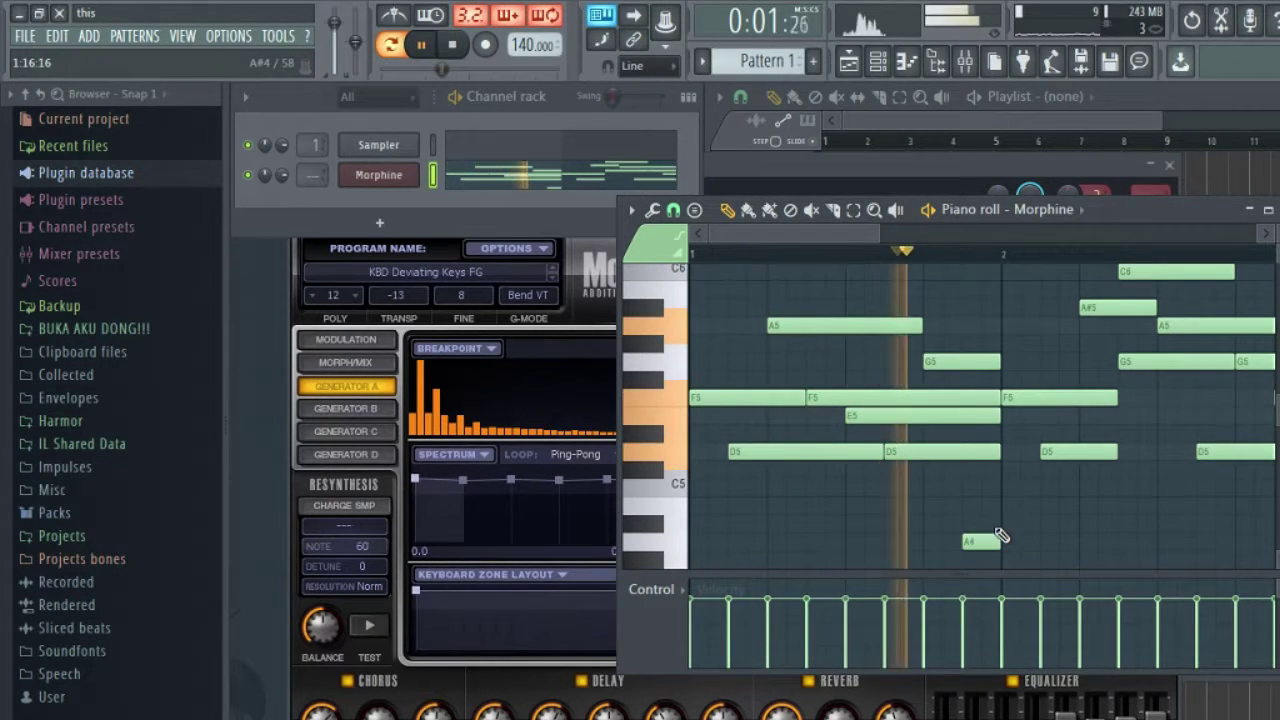
# Step: Move the six-step G5 in bar 2 to F5 at step 9, checking by playback
pyautogui.moveTo(812, 237); pyautogui.dragTo(868, 240)
pyautogui.moveTo(985, 362); pyautogui.dragTo(1029, 383)
pyautogui.press('space')
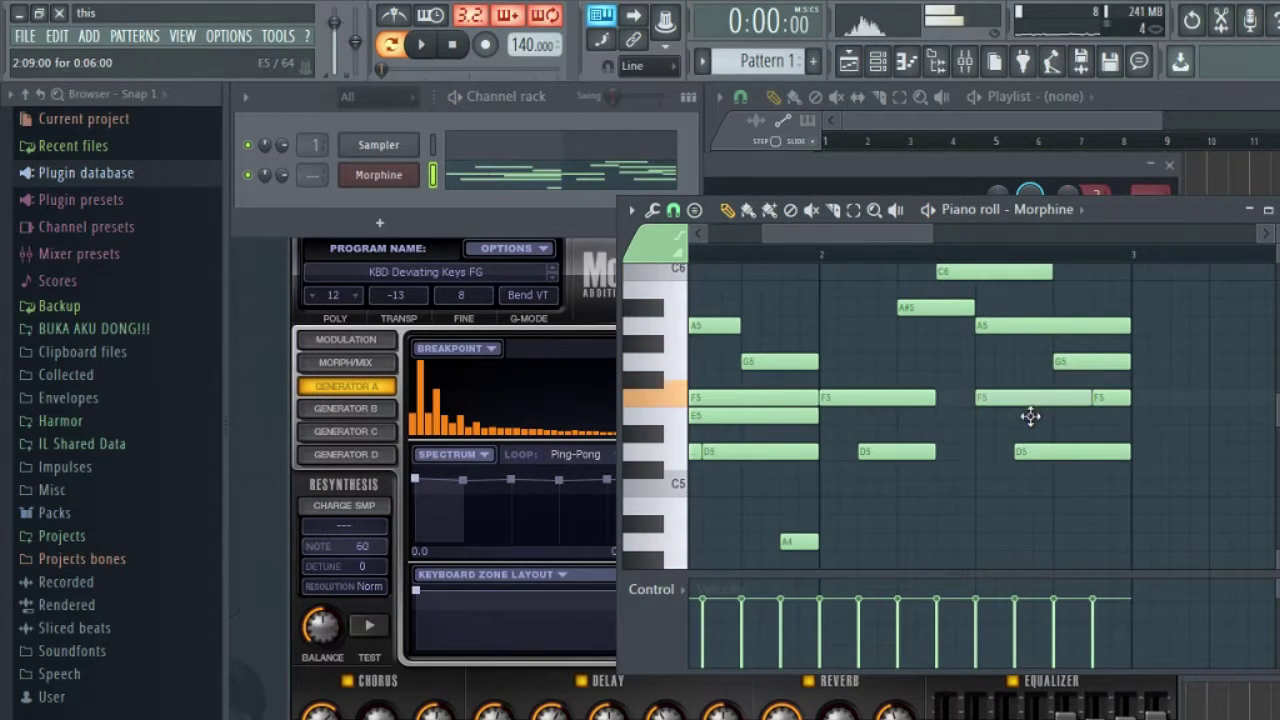
pyautogui.press('space')
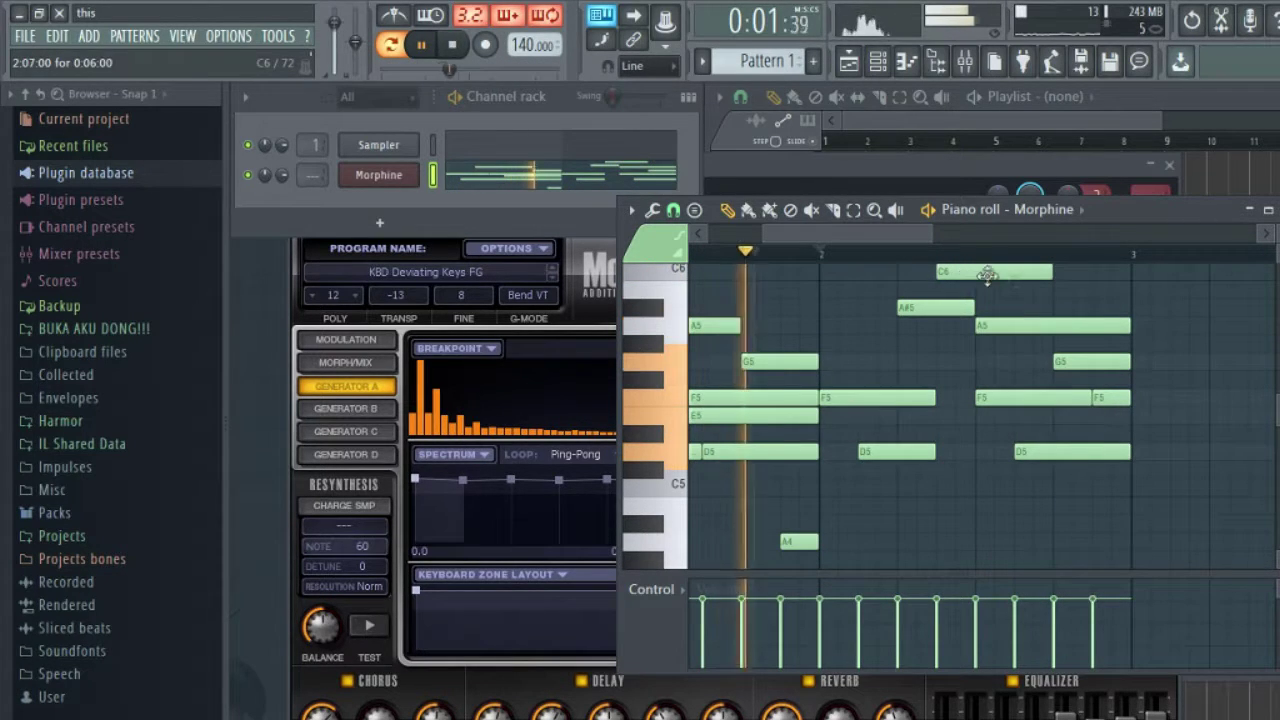
# Step: Lower bar 2's C6 to G5 and shorten it to two steps, checking by playback
pyautogui.scroll(2, 1040, 354)
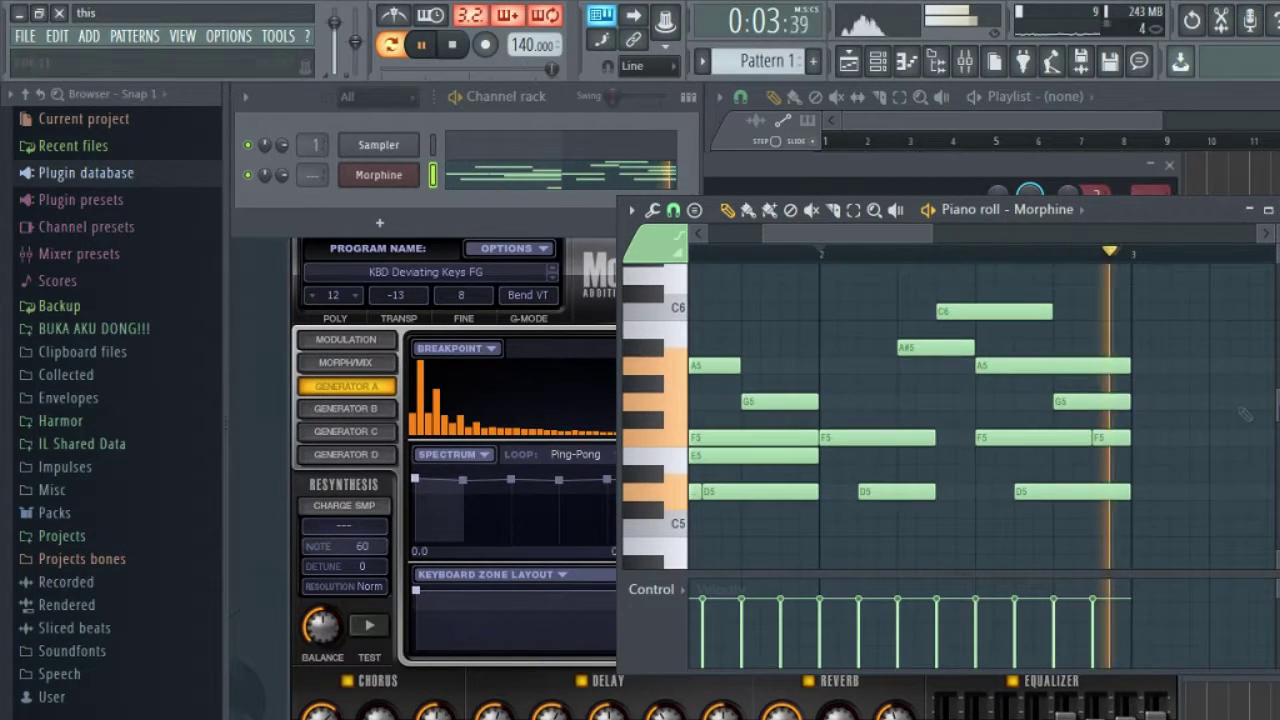
pyautogui.moveTo(988, 312); pyautogui.dragTo(958, 401)
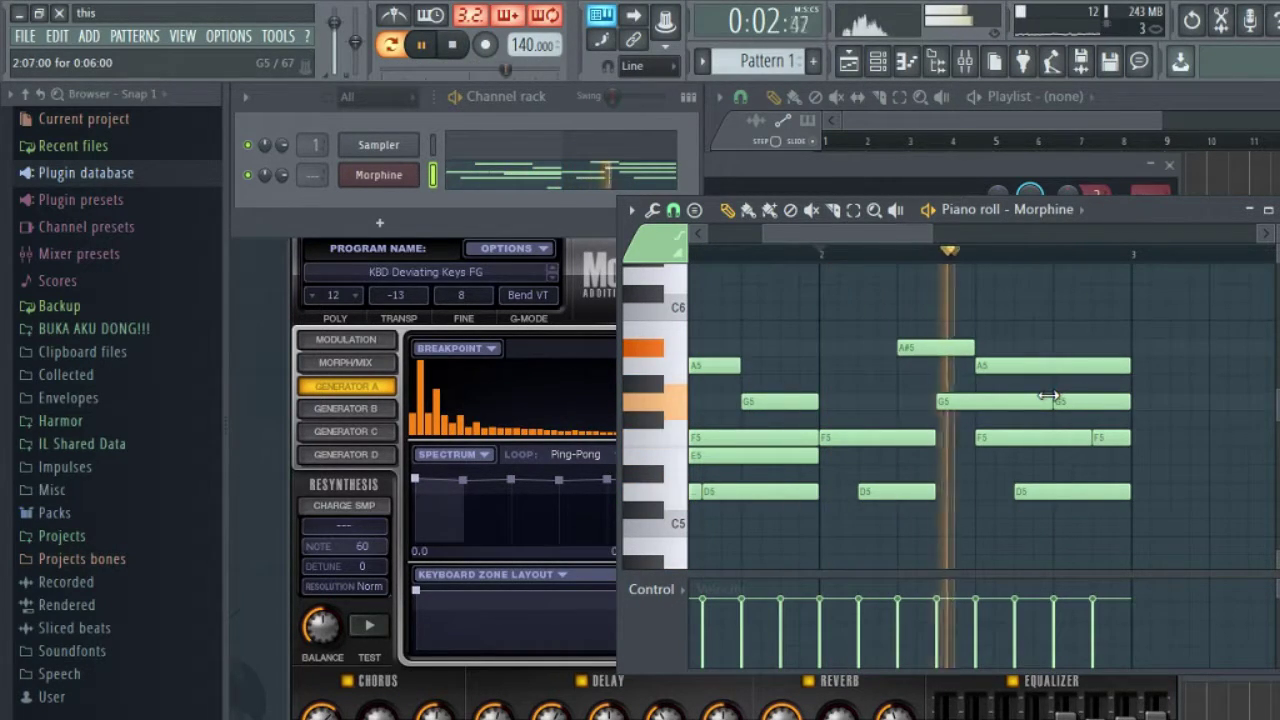
pyautogui.moveTo(1043, 398); pyautogui.dragTo(982, 400)
pyautogui.moveTo(855, 240); pyautogui.dragTo(778, 245)
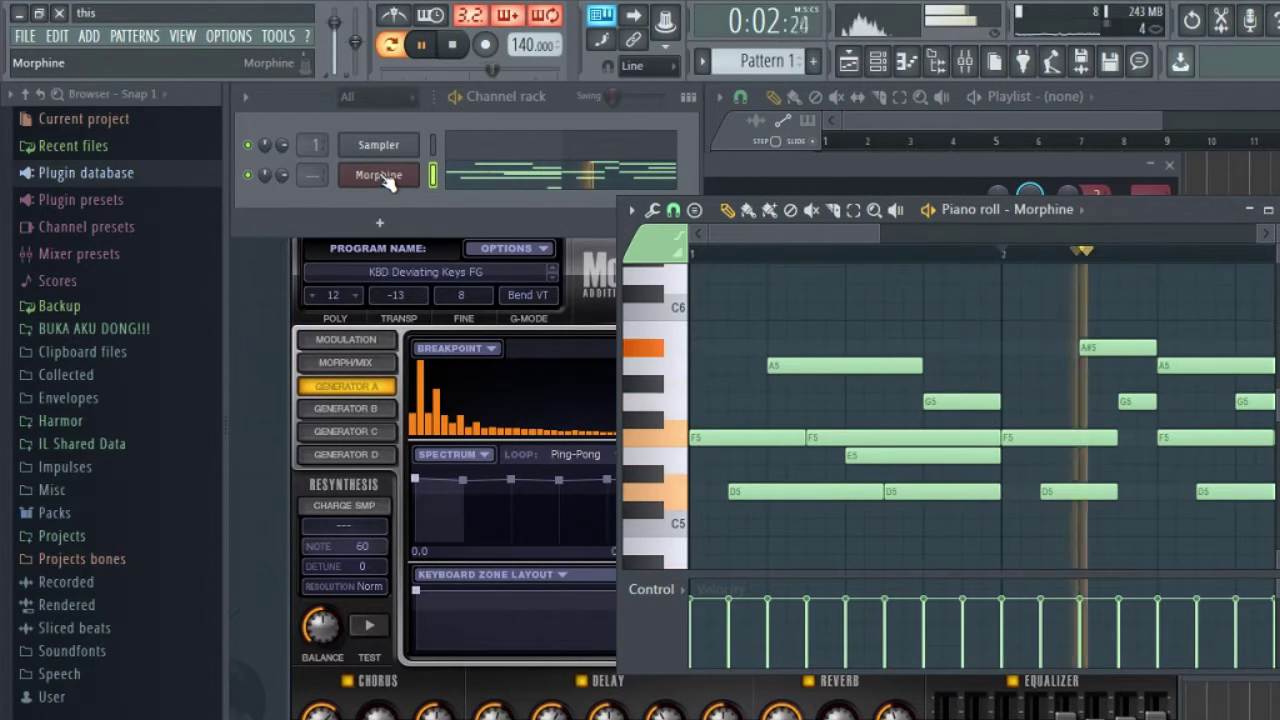
pyautogui.press('space')
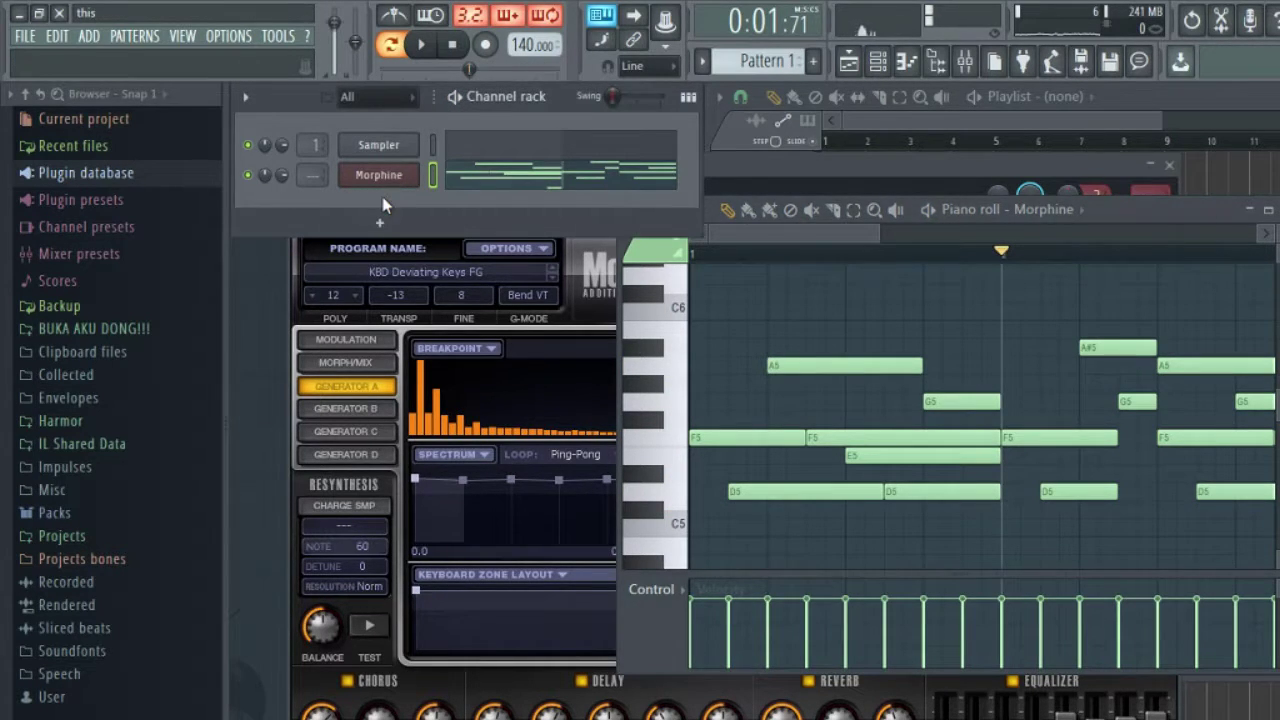
# Step: Clone the Morphine channel and load the STR Acoustic Guitar NUC preset from the Strings bank into the clone
pyautogui.rightClick(383, 180)
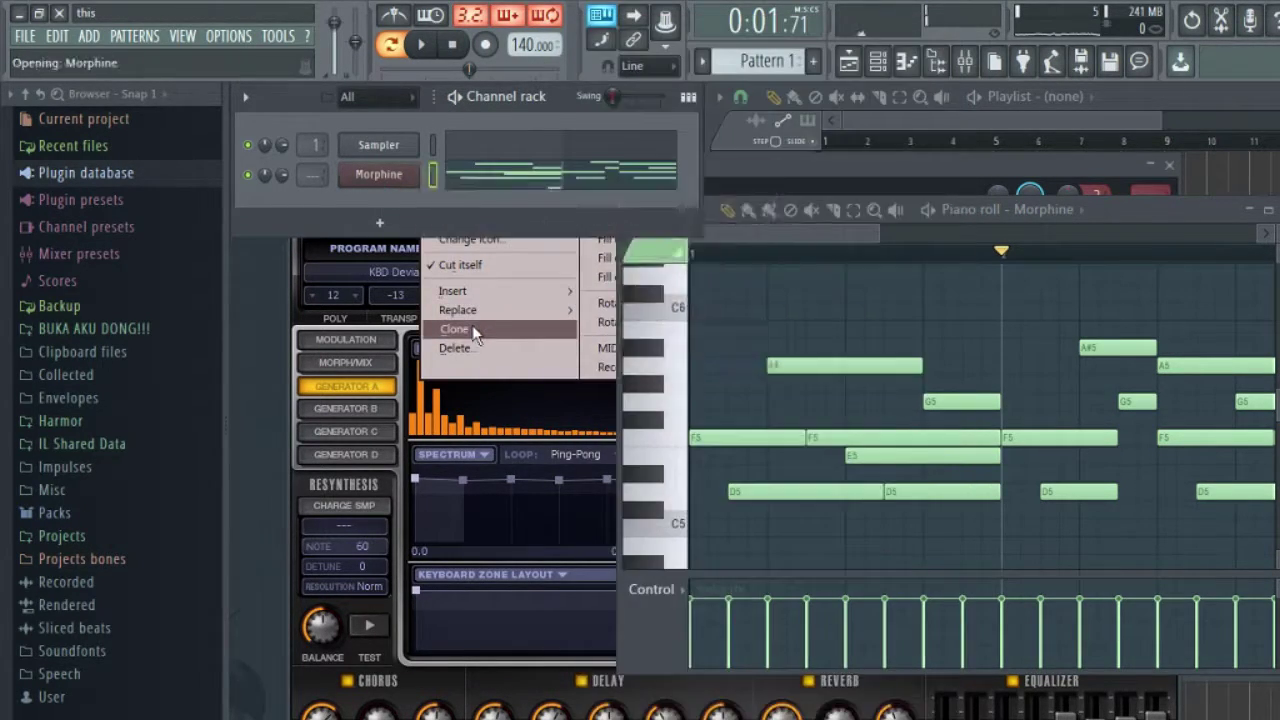
pyautogui.click(474, 330)
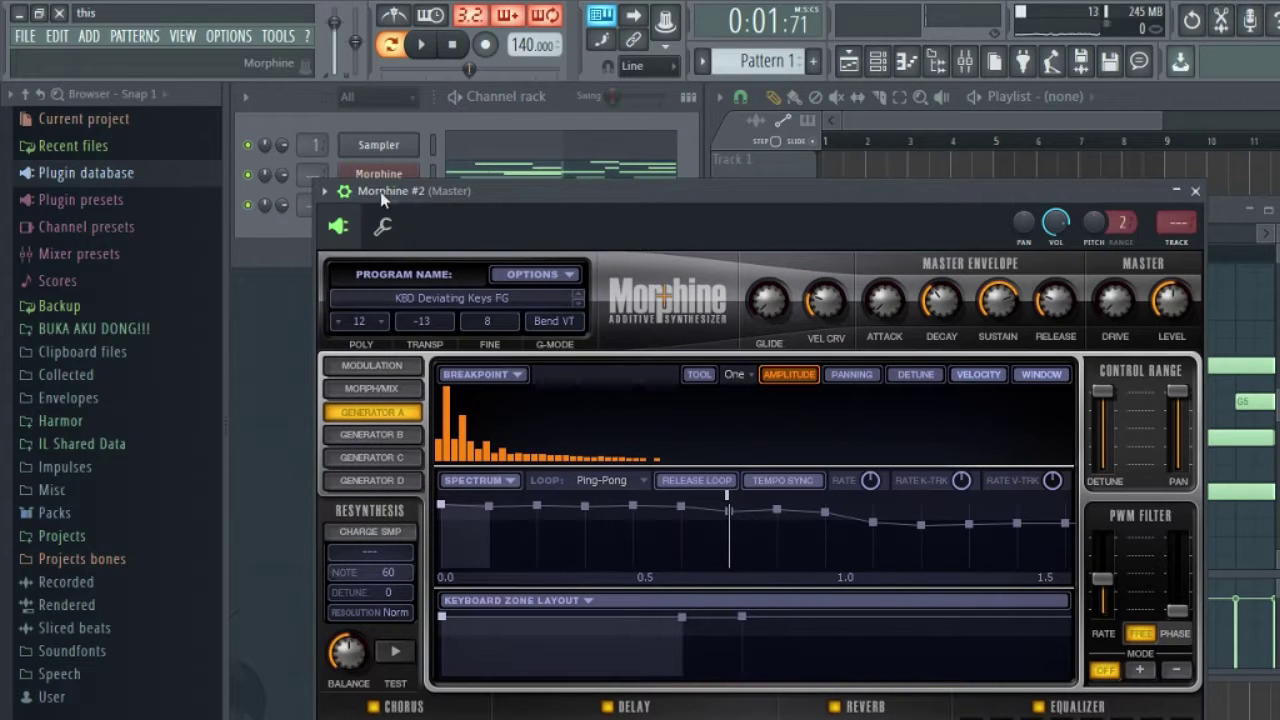
pyautogui.click(325, 191)
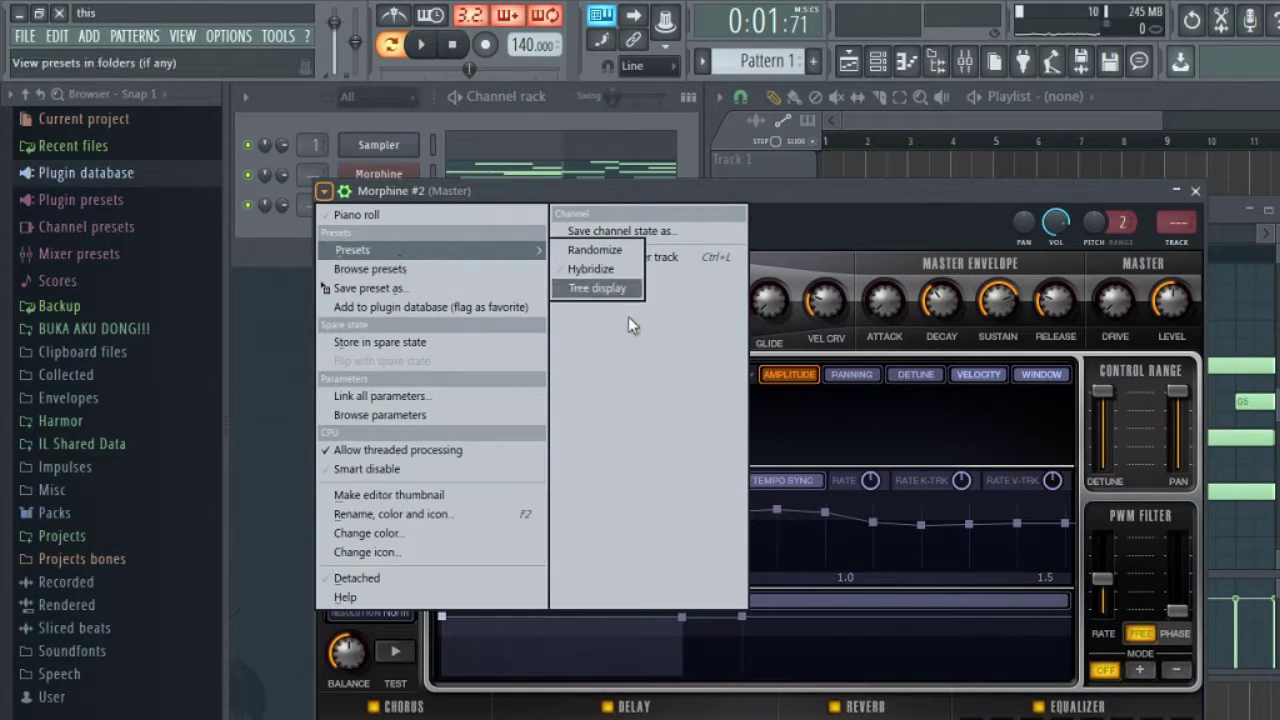
pyautogui.click(430, 188)
pyautogui.click(449, 285)
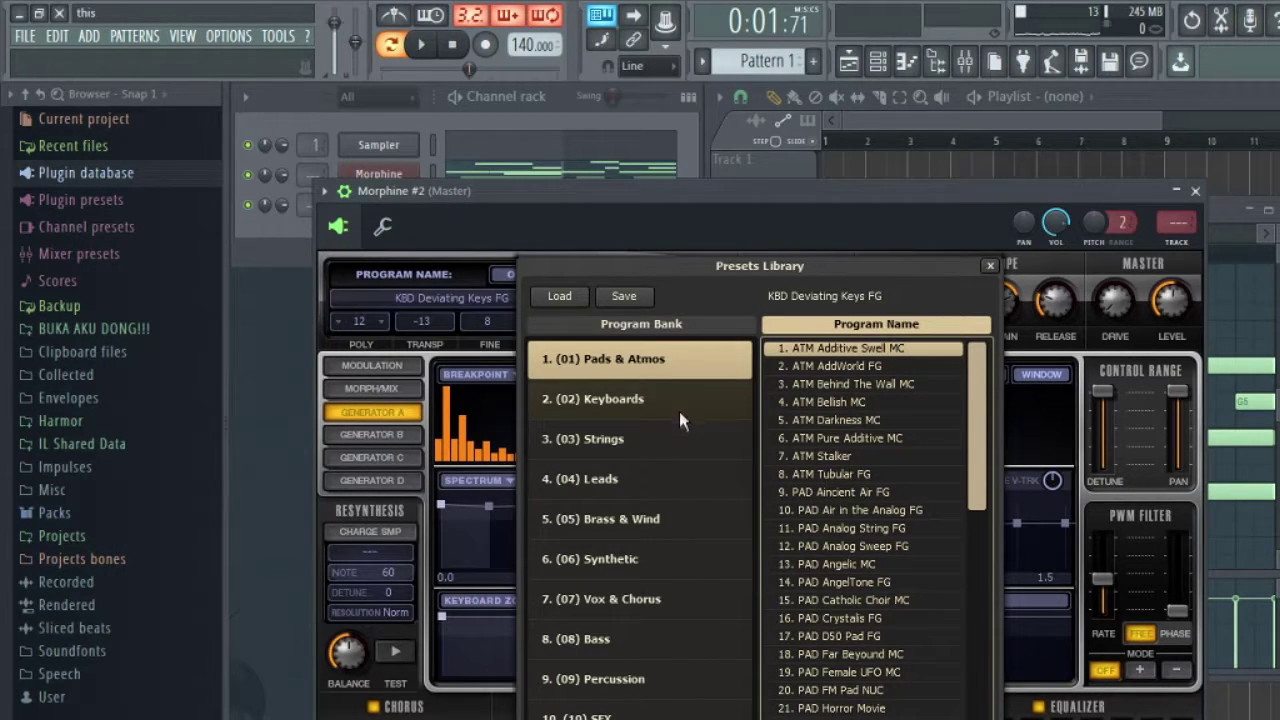
pyautogui.click(672, 437)
pyautogui.click(864, 399)
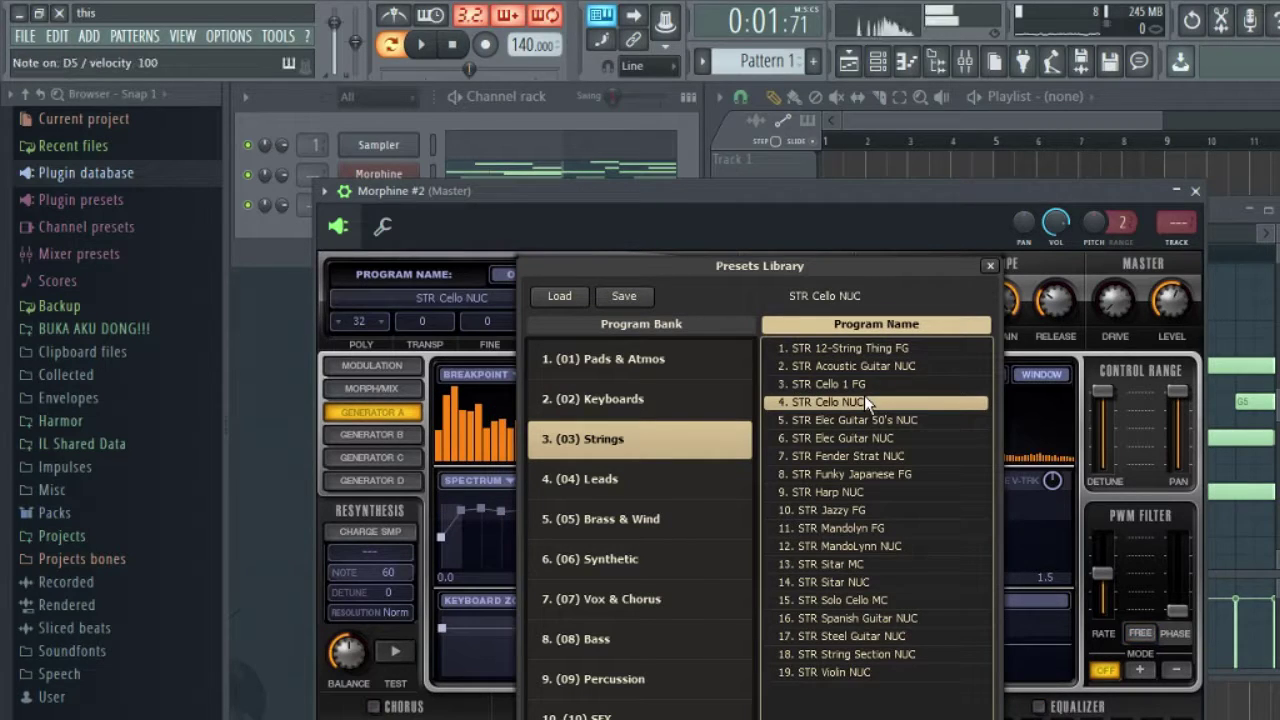
pyautogui.click(867, 370)
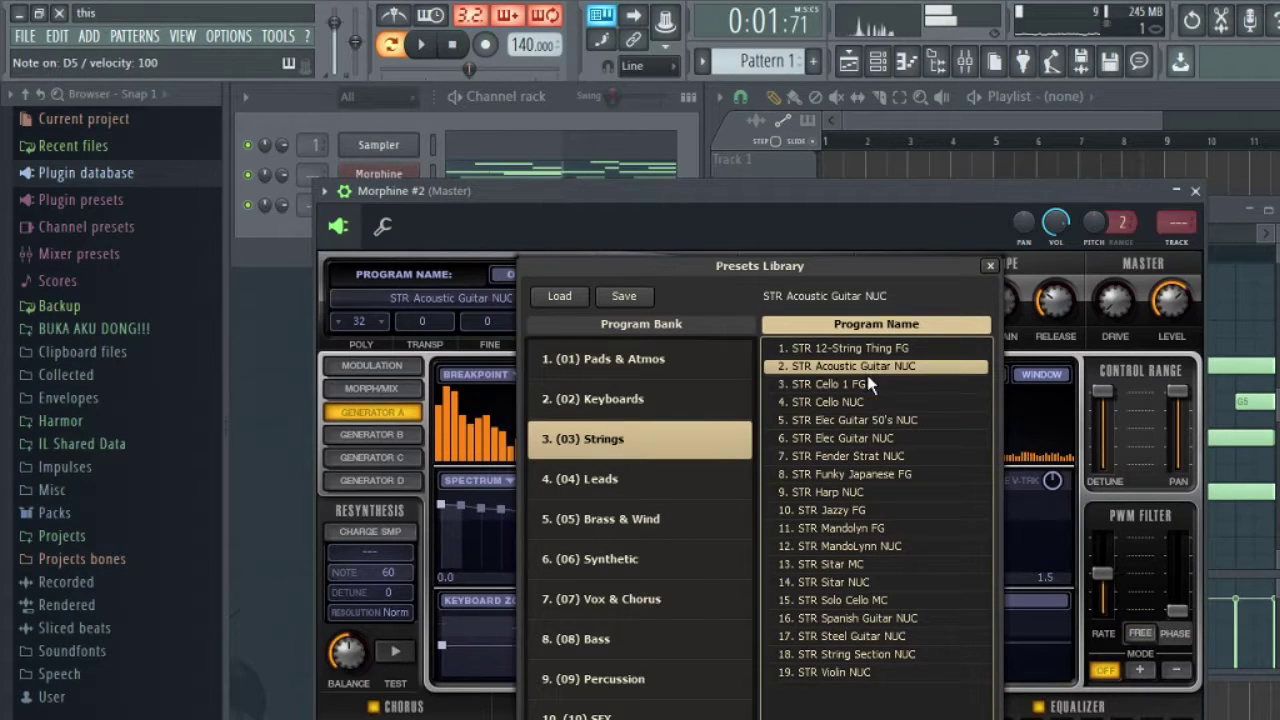
# Step: Copy the Morphine channel's notes into Morphine #2 and open its piano roll during playback
pyautogui.rightClick(399, 174)
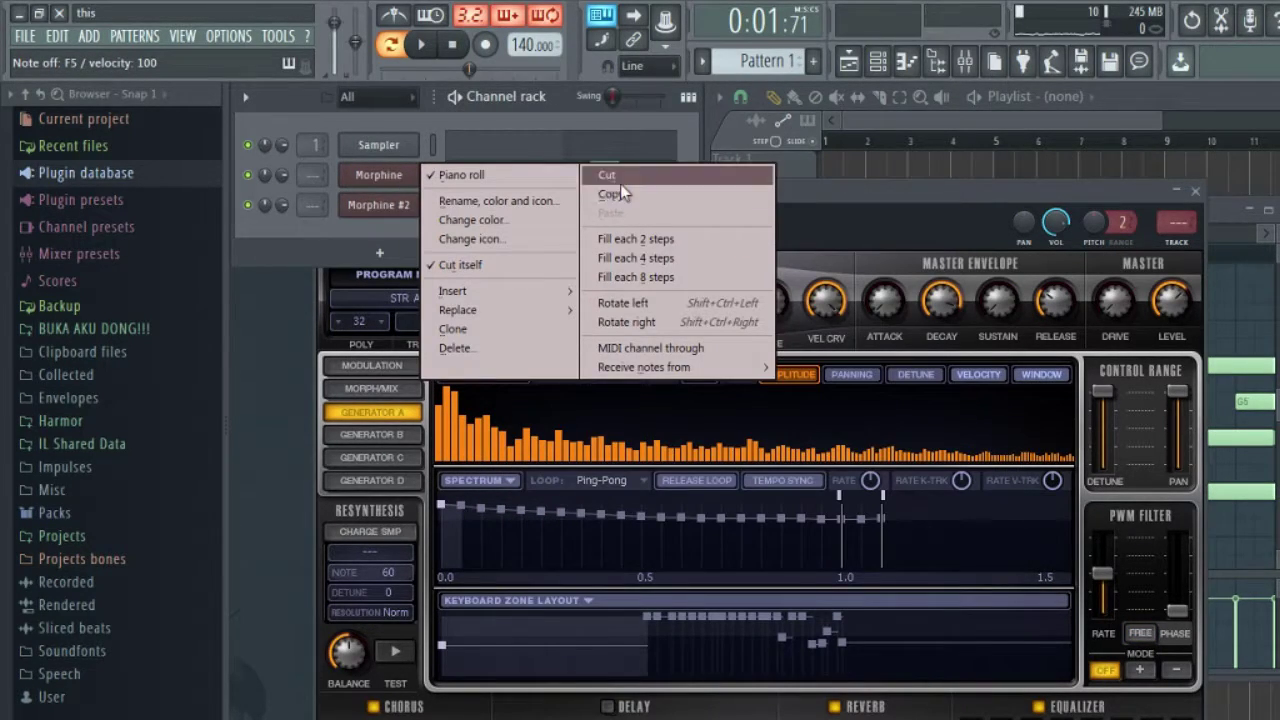
pyautogui.click(620, 192)
pyautogui.rightClick(376, 206)
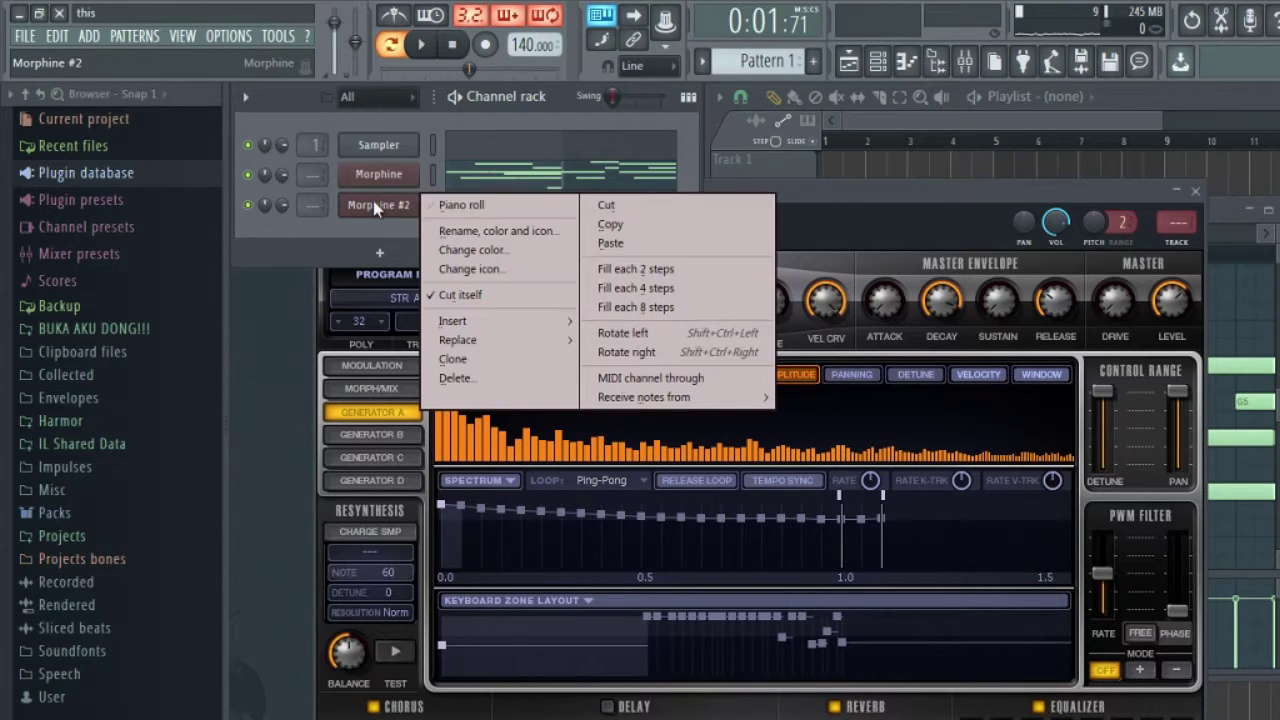
pyautogui.click(690, 250)
pyautogui.press('space')
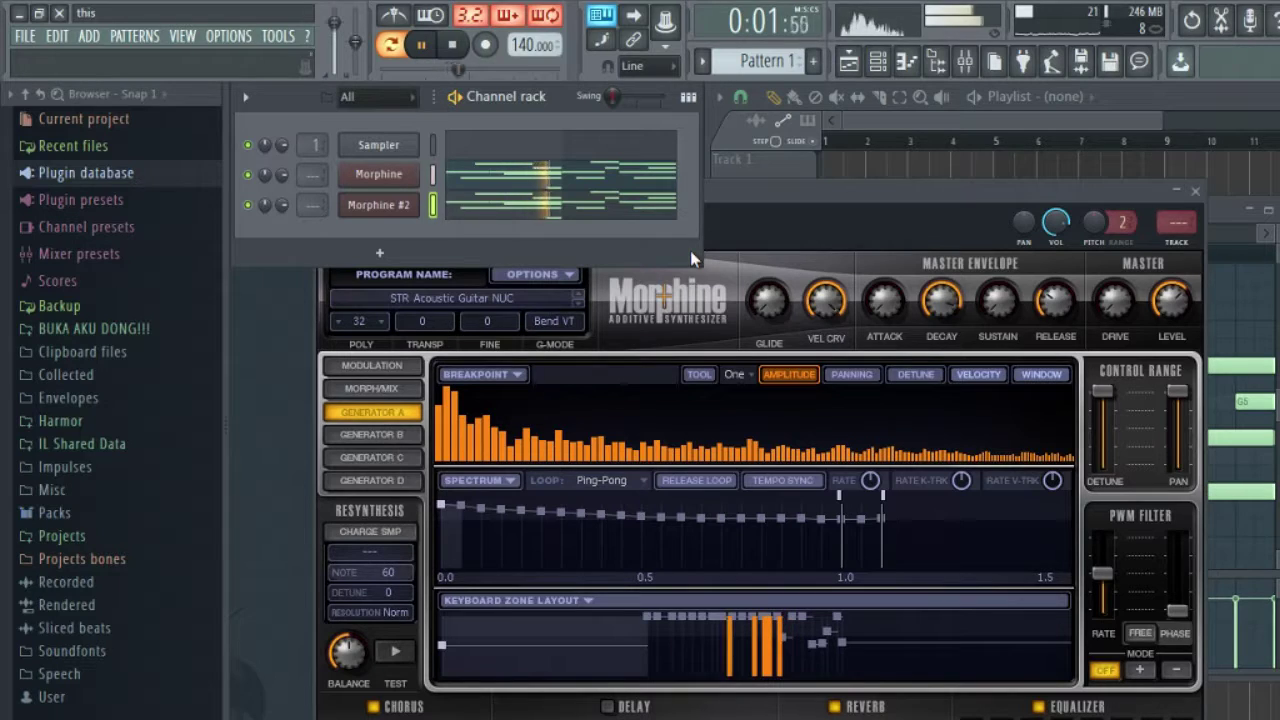
pyautogui.press('F7')
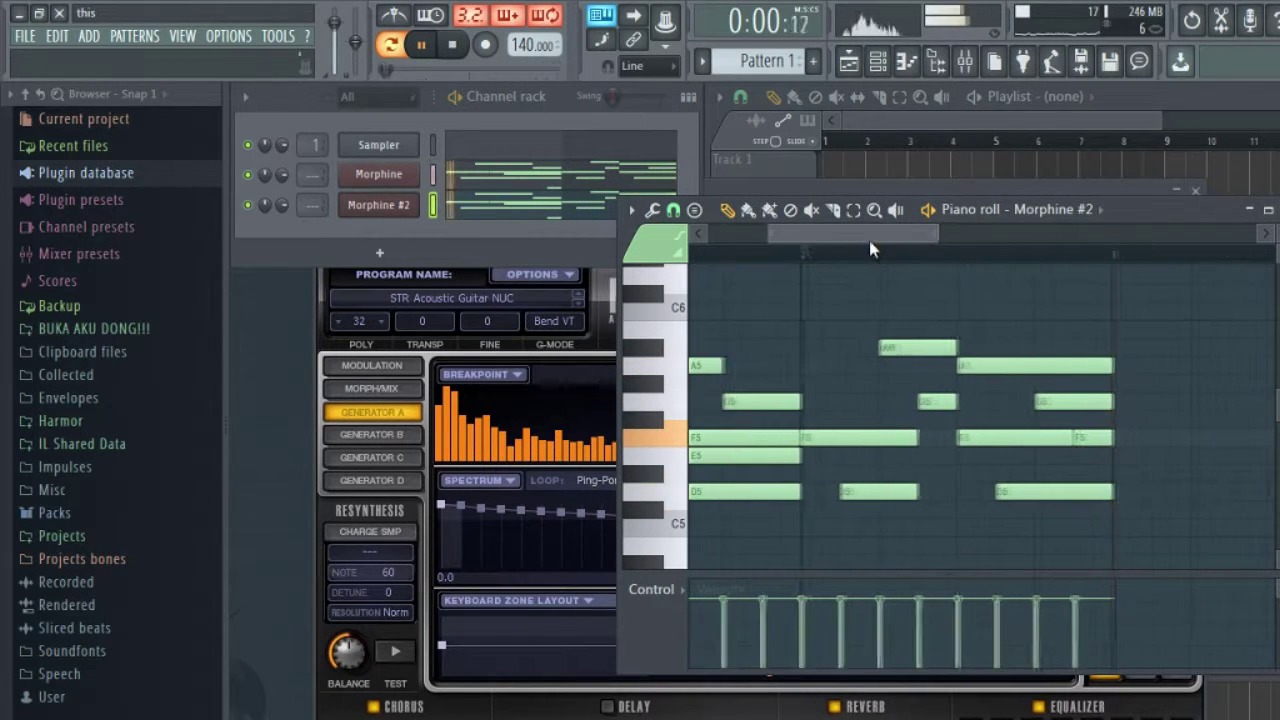
# Step: Try raising the six-step F5 at step 9 of bar 2 to a higher pitch in Morphine #2
pyautogui.moveTo(1002, 440); pyautogui.dragTo(998, 318)
pyautogui.click(878, 250)
pyautogui.press('space')
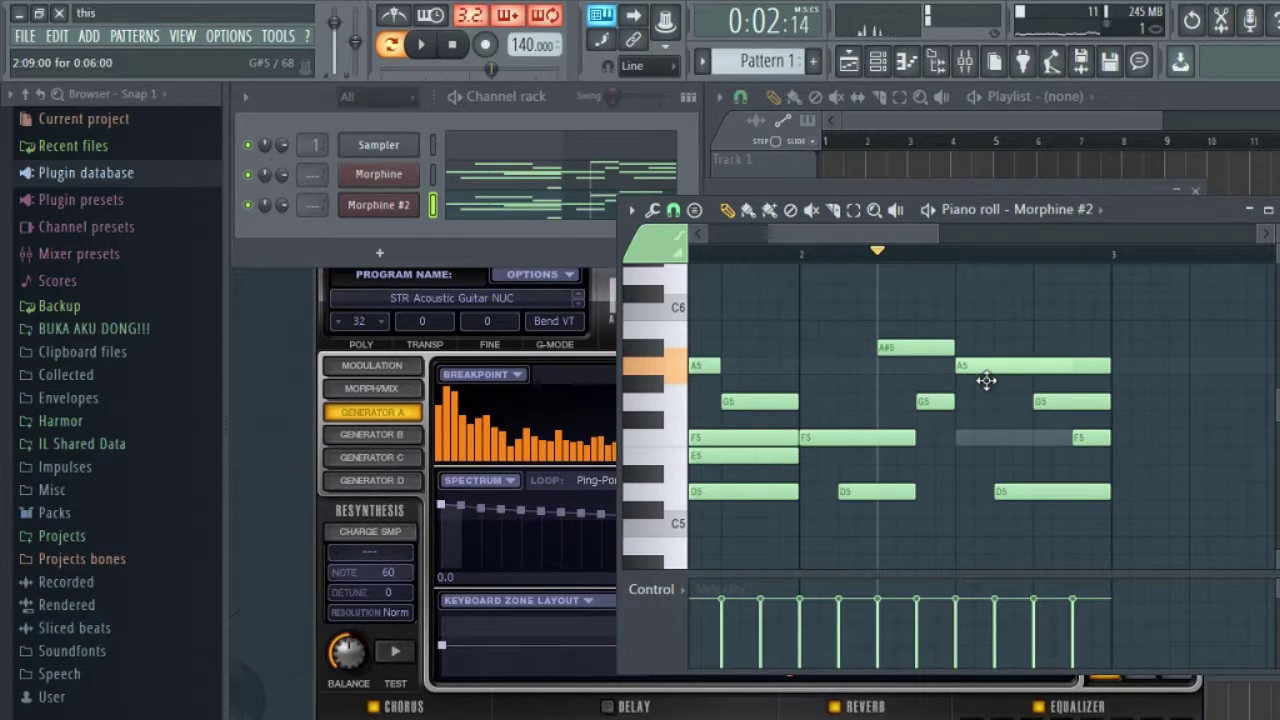
# Step: Lower the F5 at step 15 of bar 2 in Morphine #2 to A4 while listening
pyautogui.press('space')
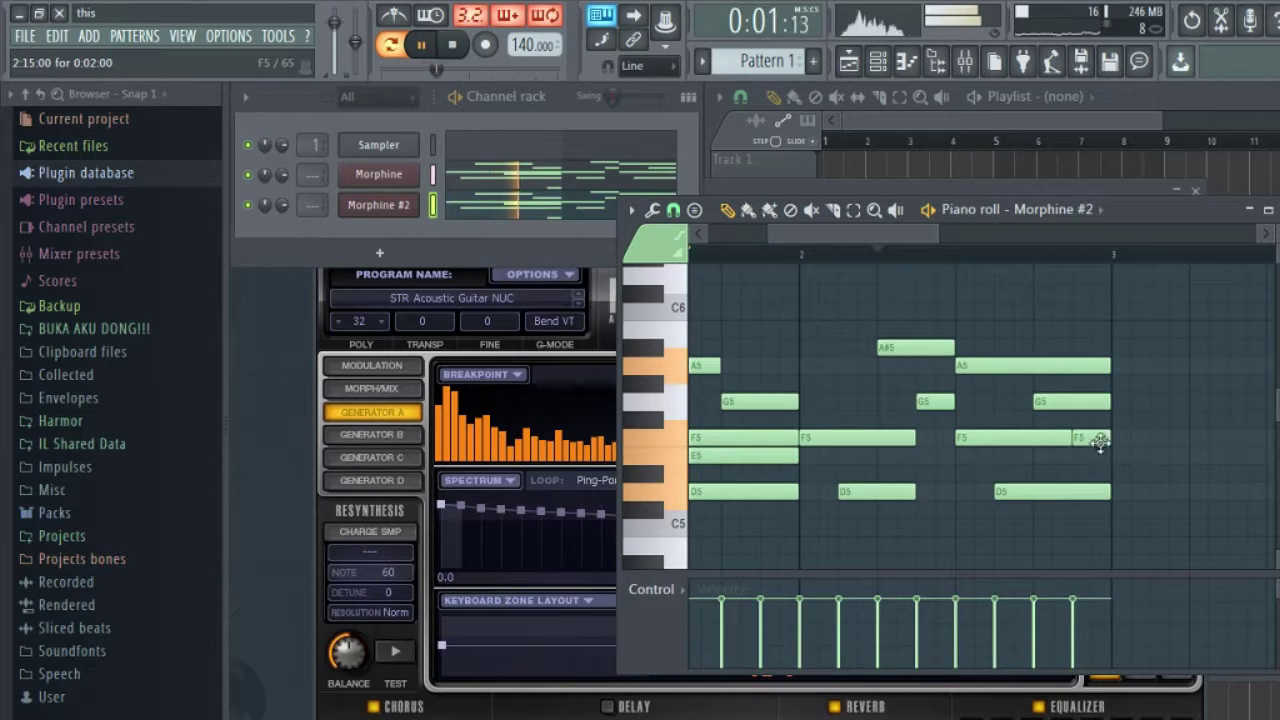
pyautogui.moveTo(1097, 438); pyautogui.dragTo(1093, 568)
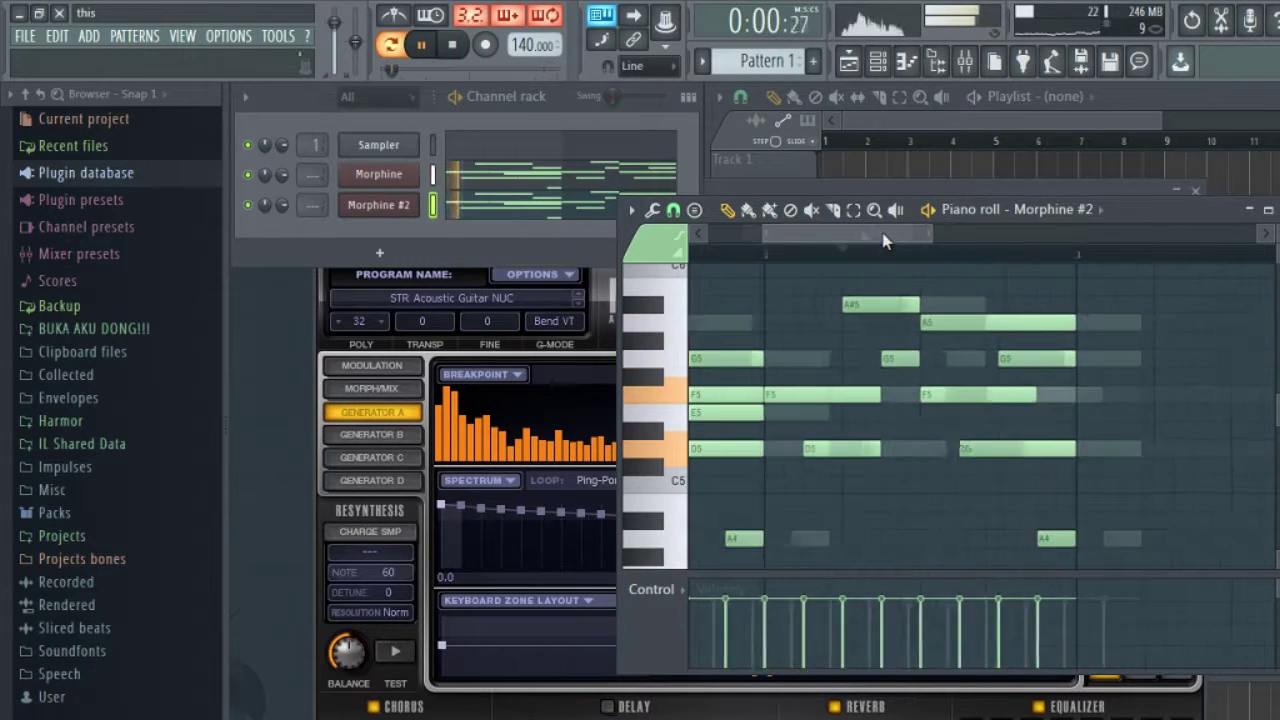
# Step: Move the two-step E5 at step 5 of bar 1 in Morphine #2 down to A4 at step 13
pyautogui.scroll(2, 890, 252)
pyautogui.press('space')
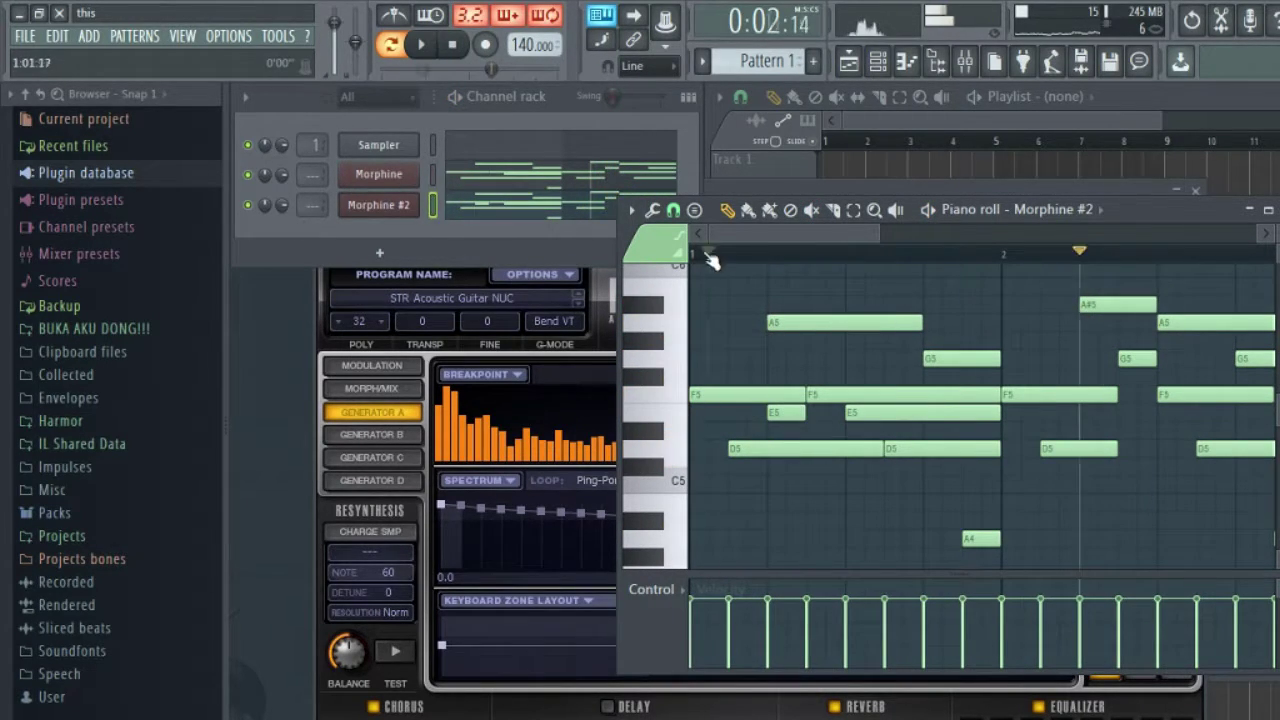
pyautogui.press('space')
pyautogui.moveTo(789, 411); pyautogui.dragTo(938, 540)
pyautogui.press('space')
pyautogui.press('space')
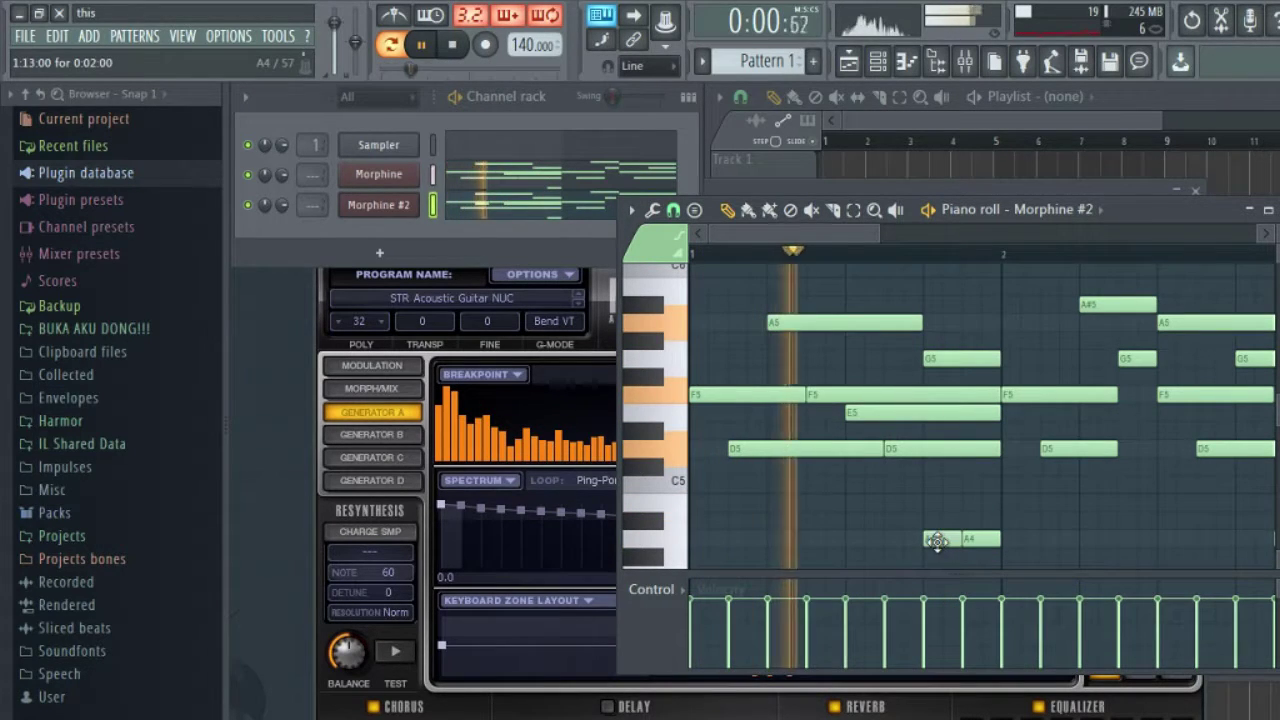
# Step: Duplicate Morphine #2's two bars of notes into bars 3 and 4 and clear the selection
pyautogui.moveTo(830, 233); pyautogui.dragTo(910, 258)
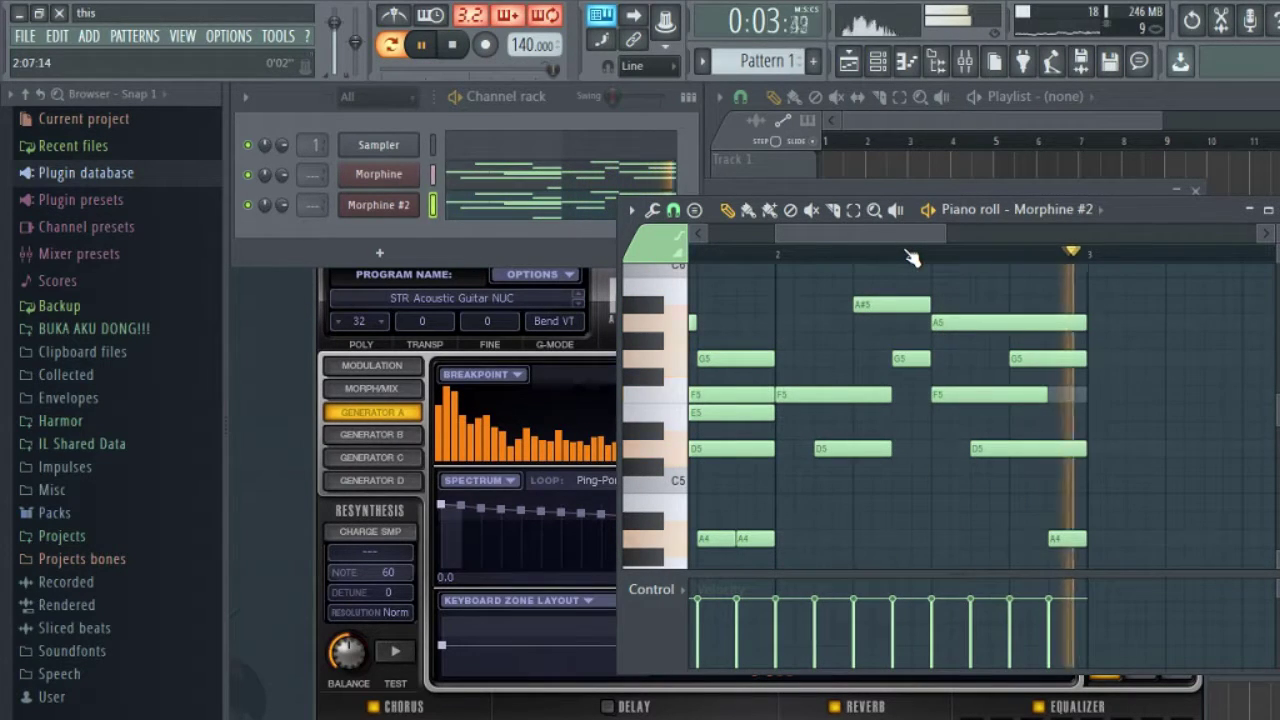
pyautogui.scroll(-3, 908, 250)
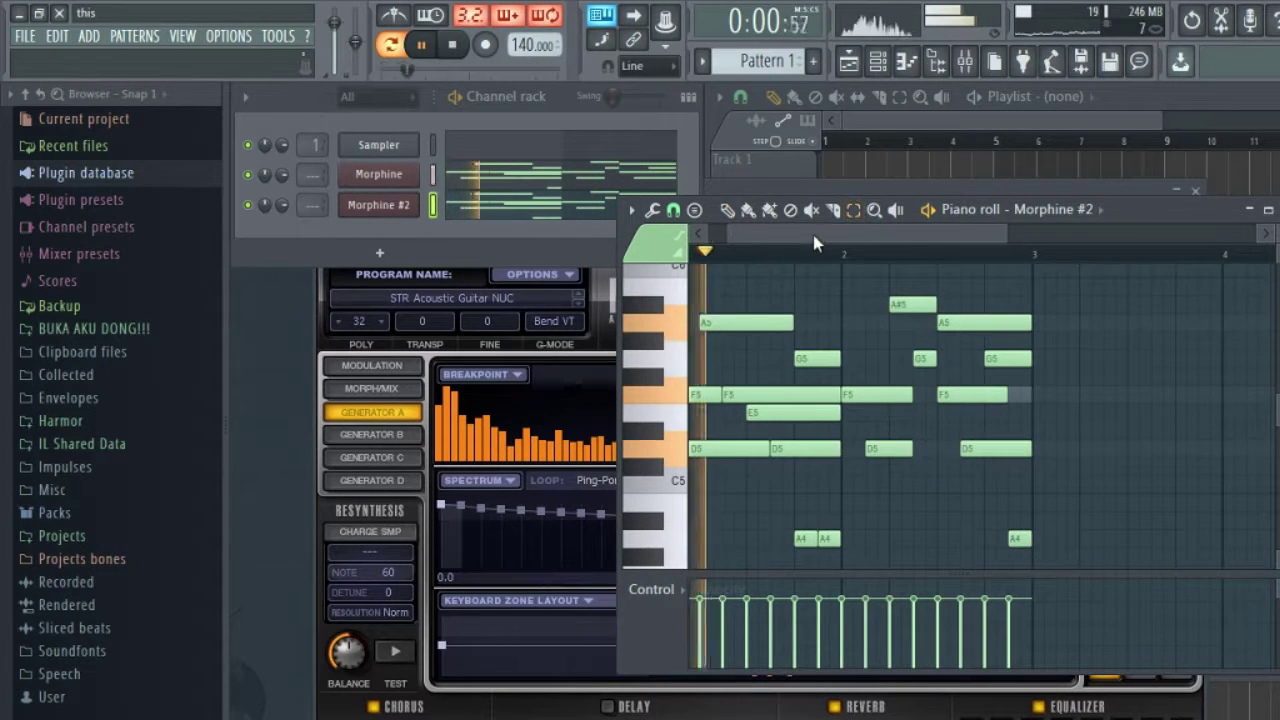
pyautogui.moveTo(815, 245); pyautogui.dragTo(760, 248)
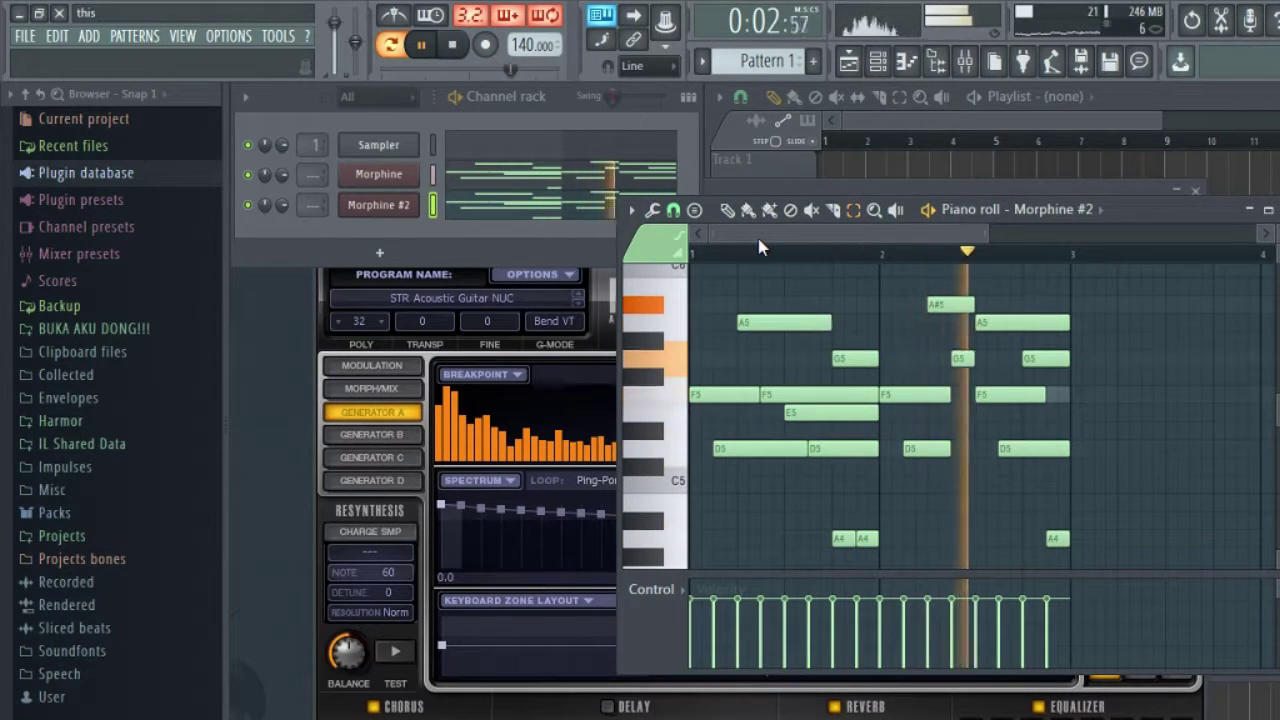
pyautogui.hotkey('ctrl', 'a')
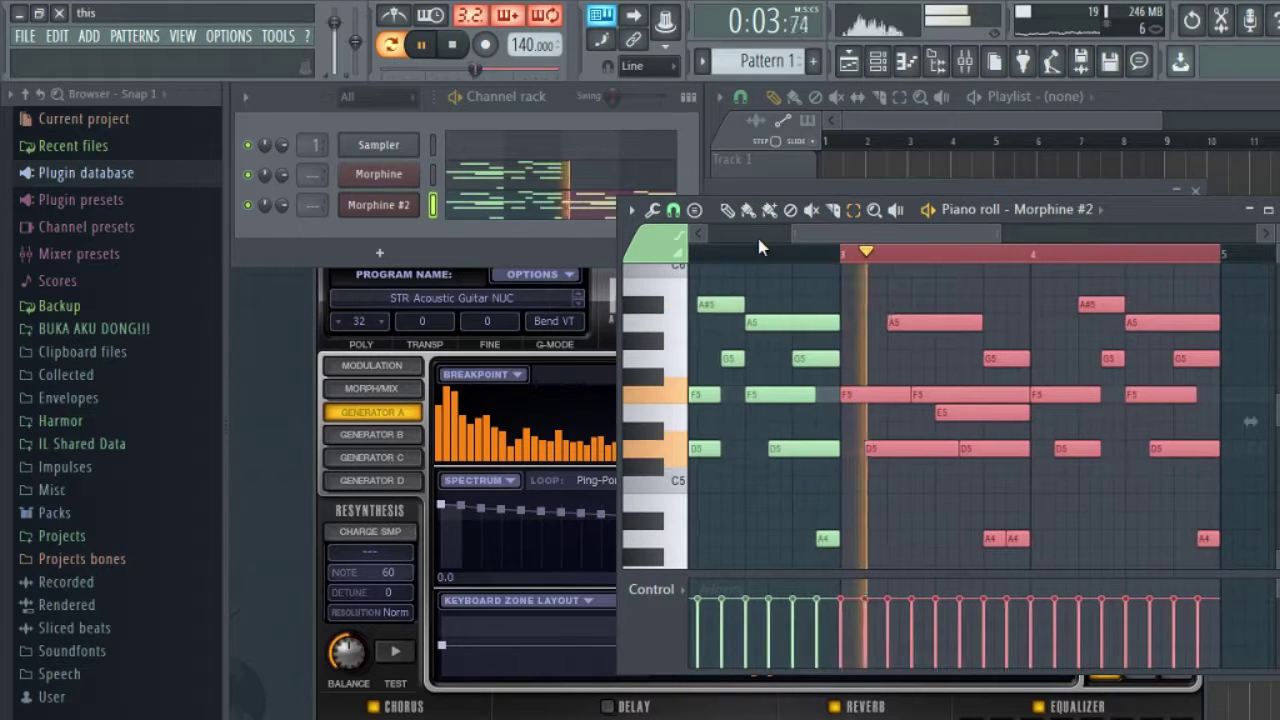
pyautogui.press('space')
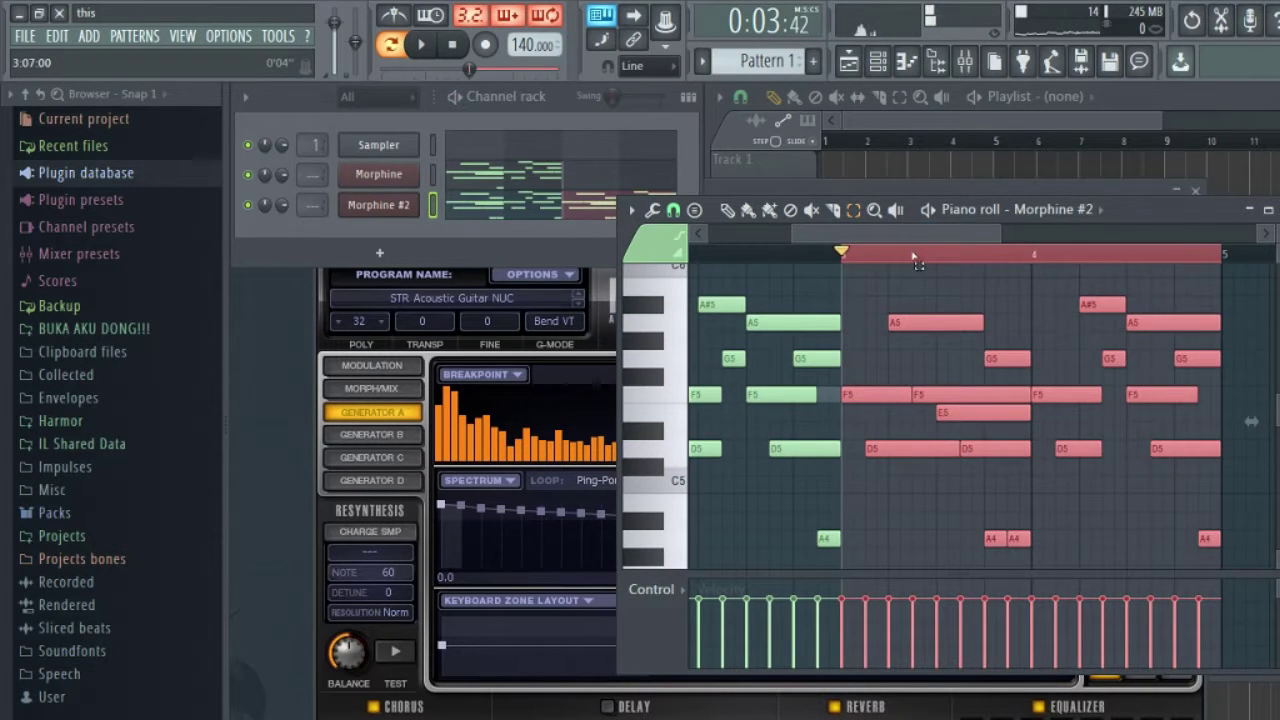
pyautogui.click(913, 256)
# Step: Cut all notes from the Morphine channel and open its empty piano roll
pyautogui.rightClick(380, 174)
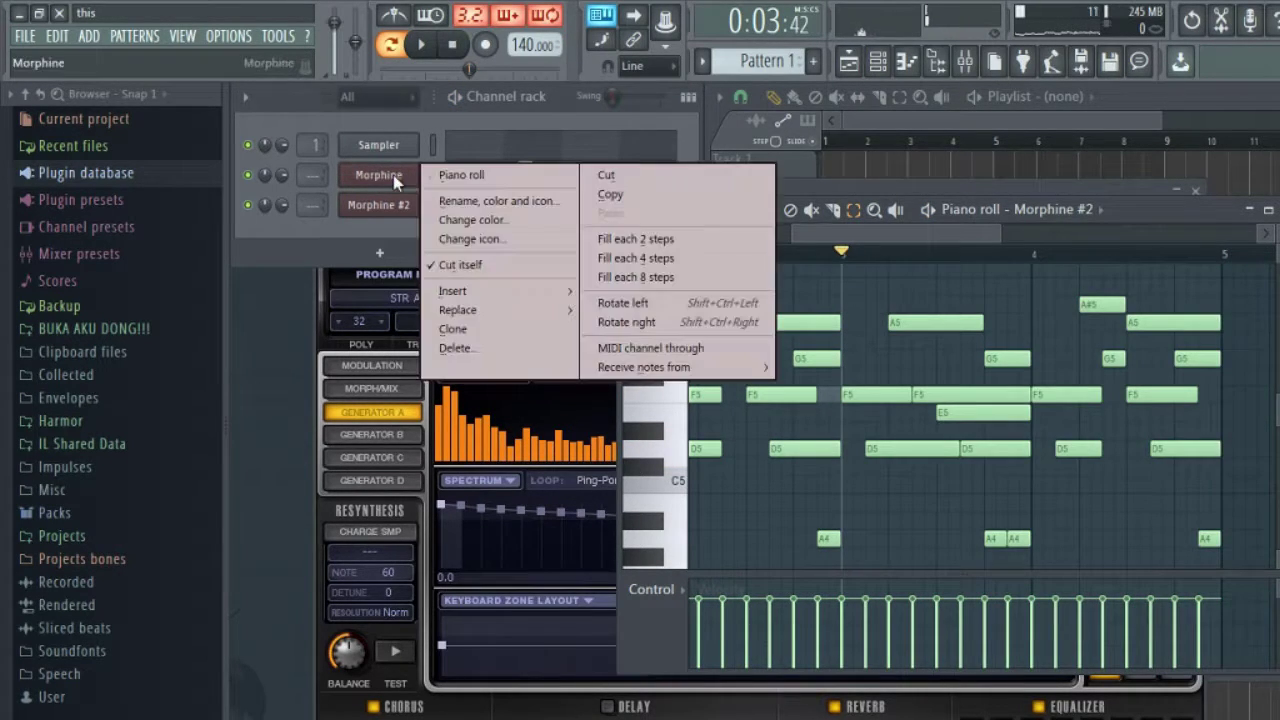
pyautogui.click(633, 196)
pyautogui.click(503, 180)
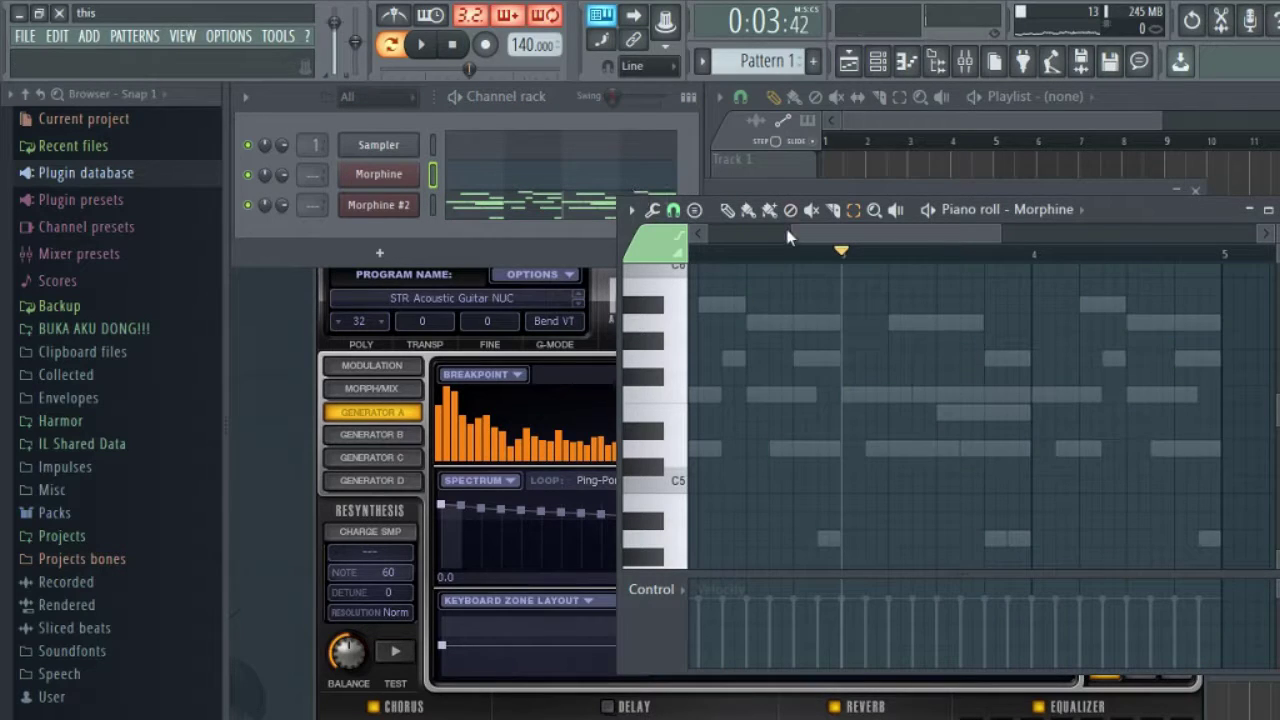
# Step: Draw one-bar chords in Morphine: D5, F5 and A5 in bar 1, and F5, G5 and A#5 in bar 2
pyautogui.moveTo(841, 243); pyautogui.dragTo(735, 243)
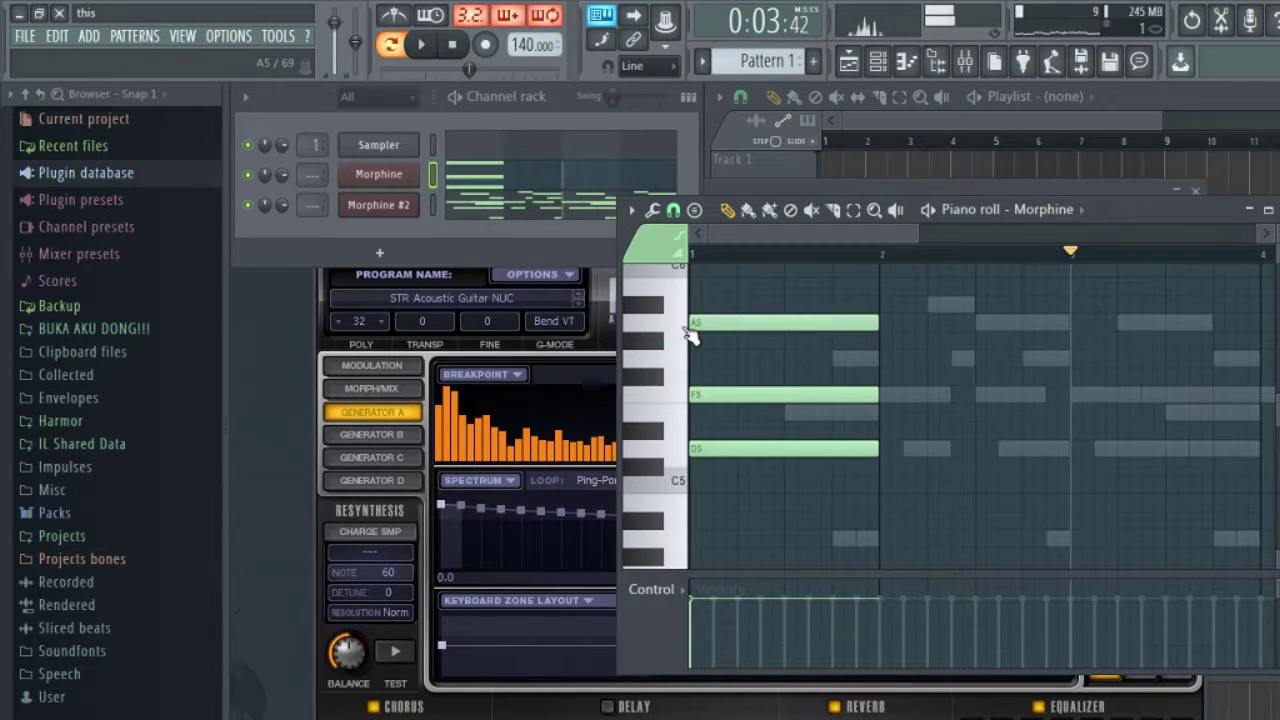
pyautogui.press('space')
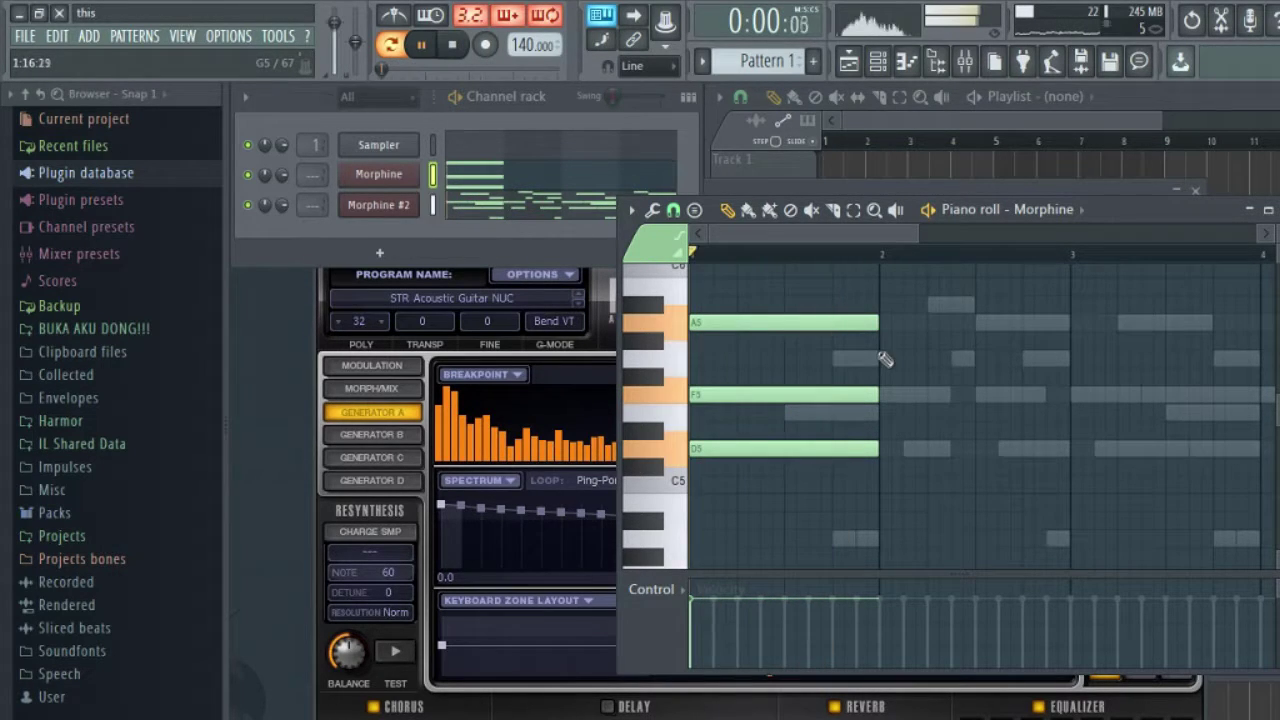
pyautogui.click(885, 304)
pyautogui.click(880, 358)
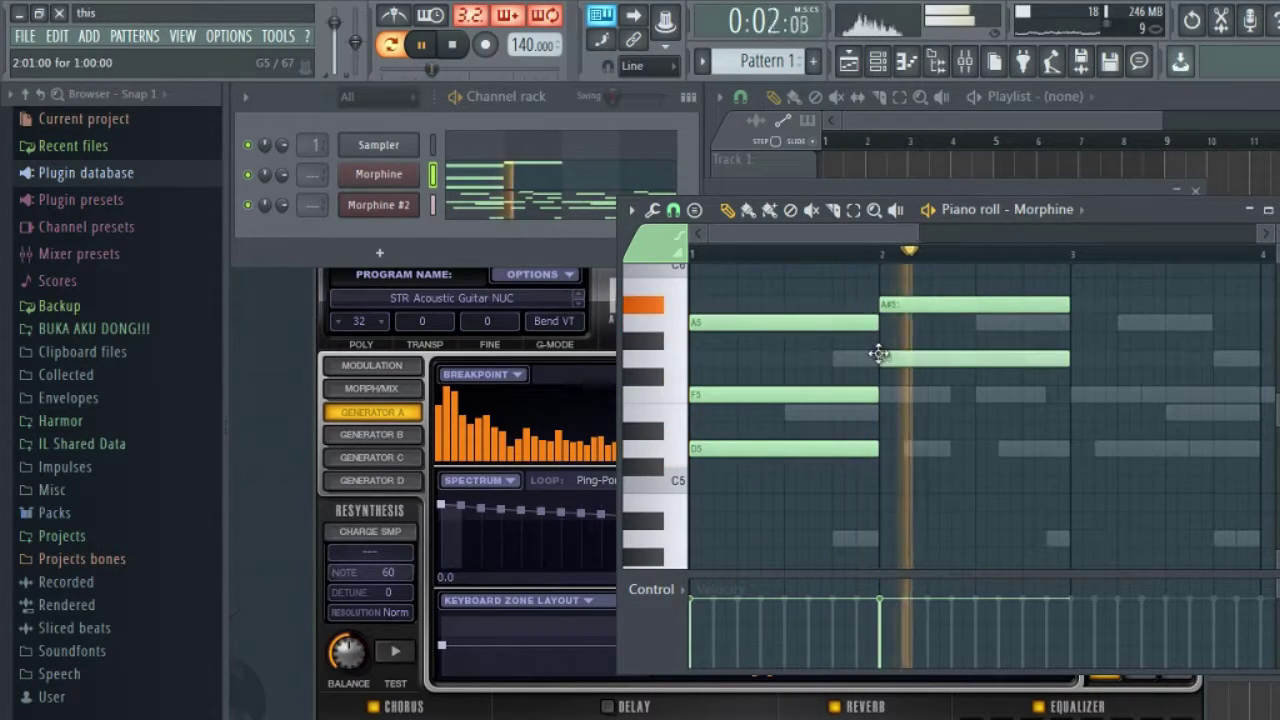
pyautogui.click(885, 395)
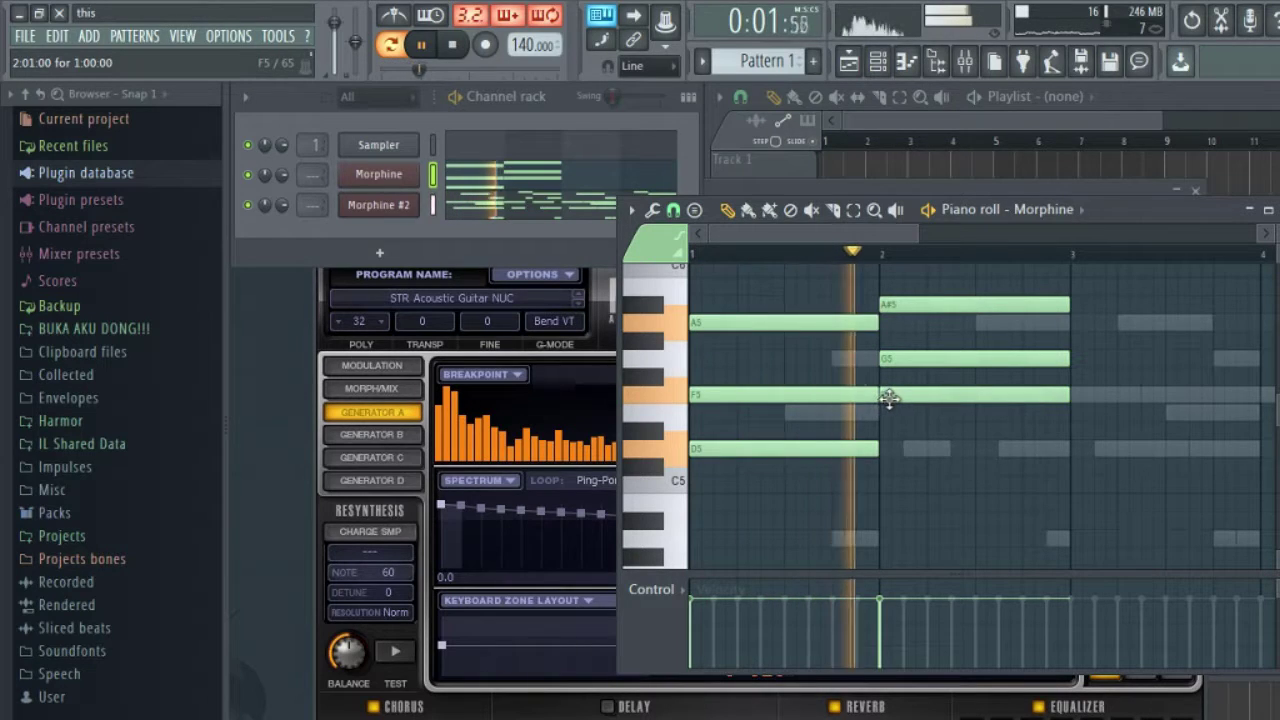
# Step: Add one-bar chords to Morphine: D5, F5 and G5 in bar 3, and A4, D5 and F5 in bar 4
pyautogui.press('space')
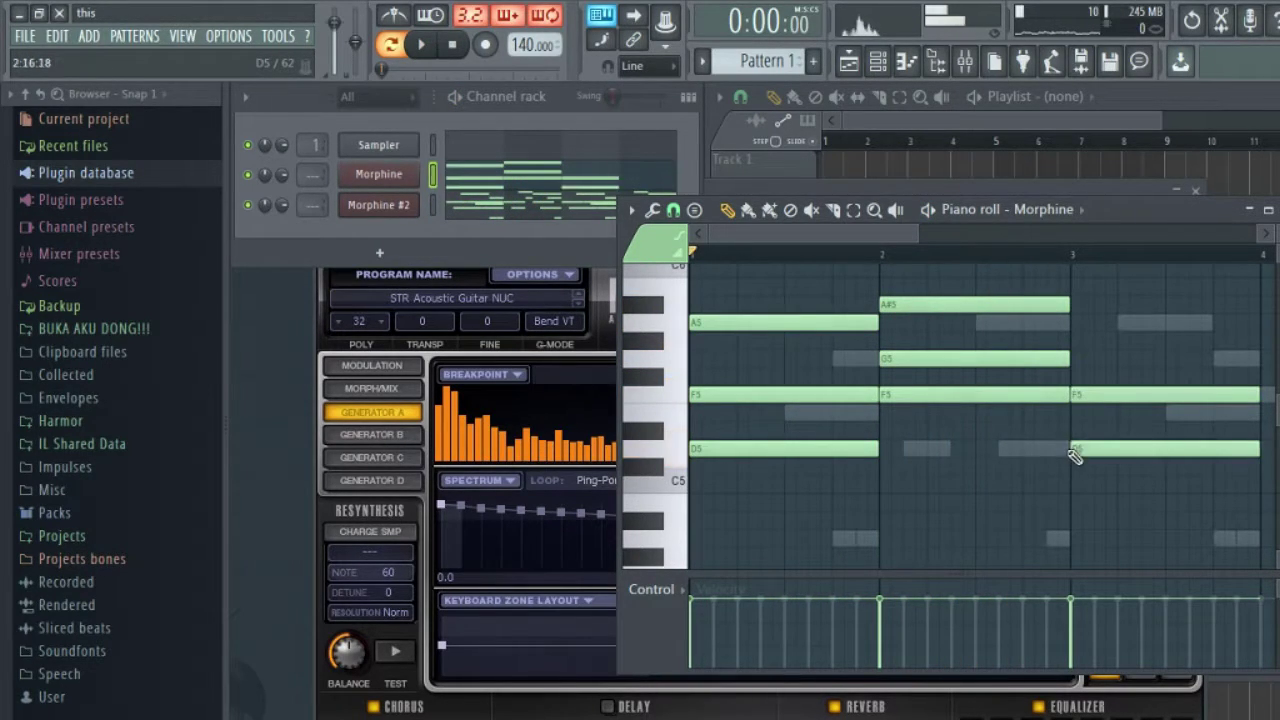
pyautogui.press('space')
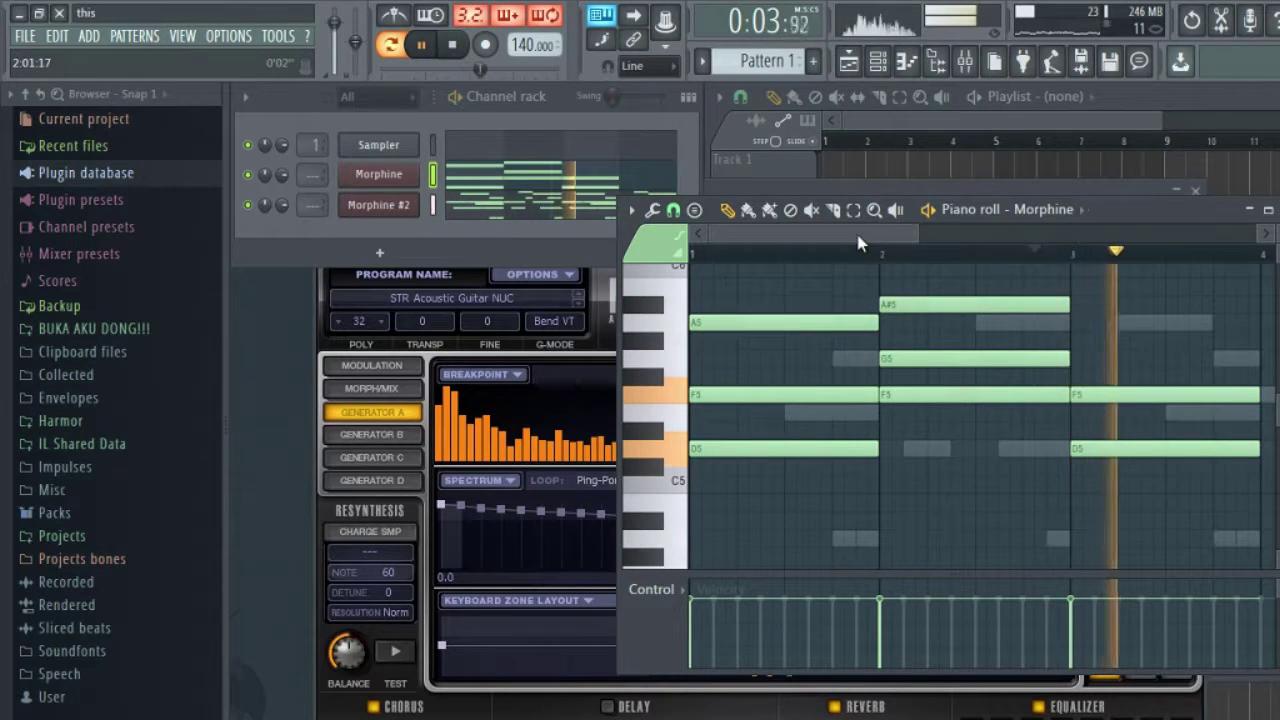
pyautogui.moveTo(858, 243); pyautogui.dragTo(920, 245)
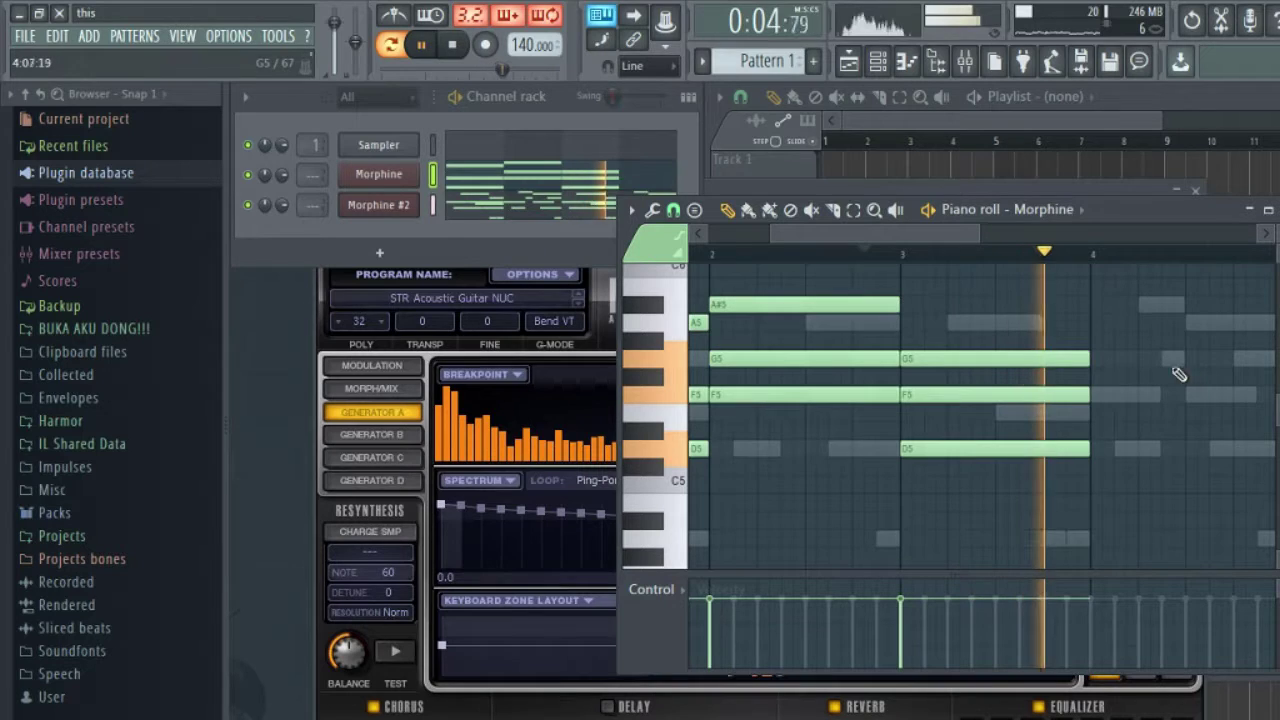
pyautogui.press('space')
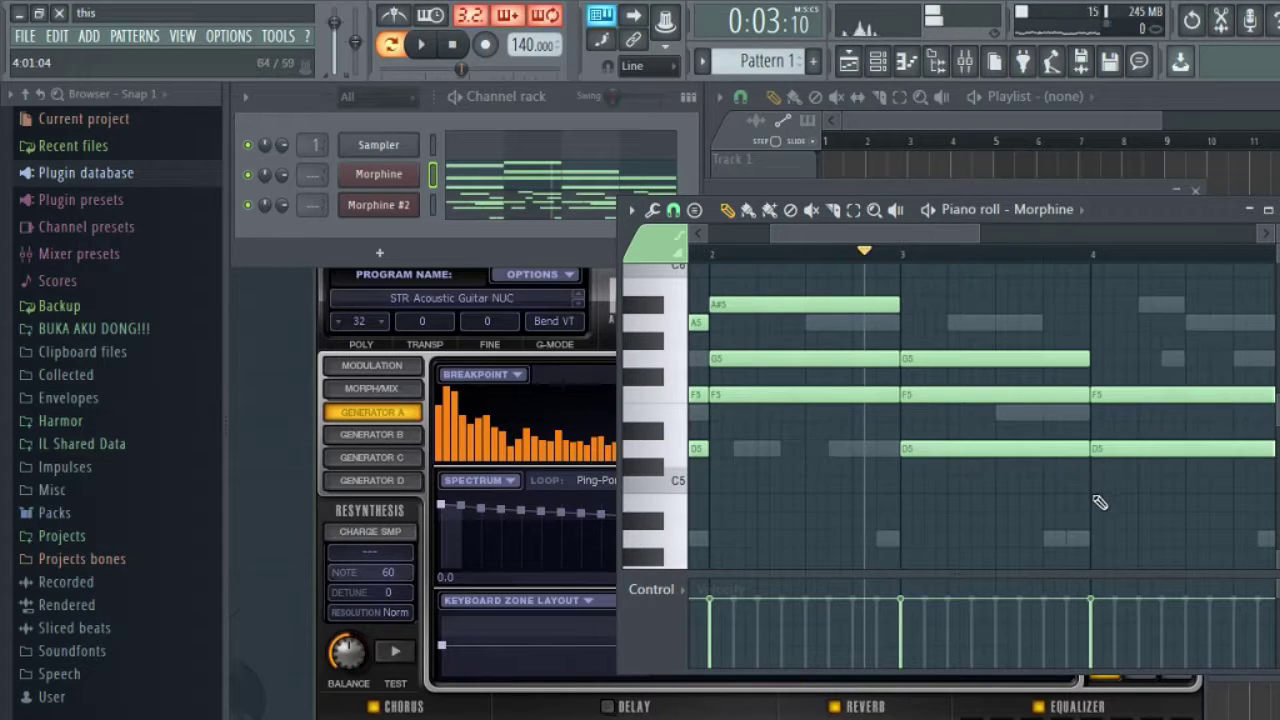
pyautogui.press('space')
pyautogui.moveTo(1092, 513); pyautogui.dragTo(1089, 531)
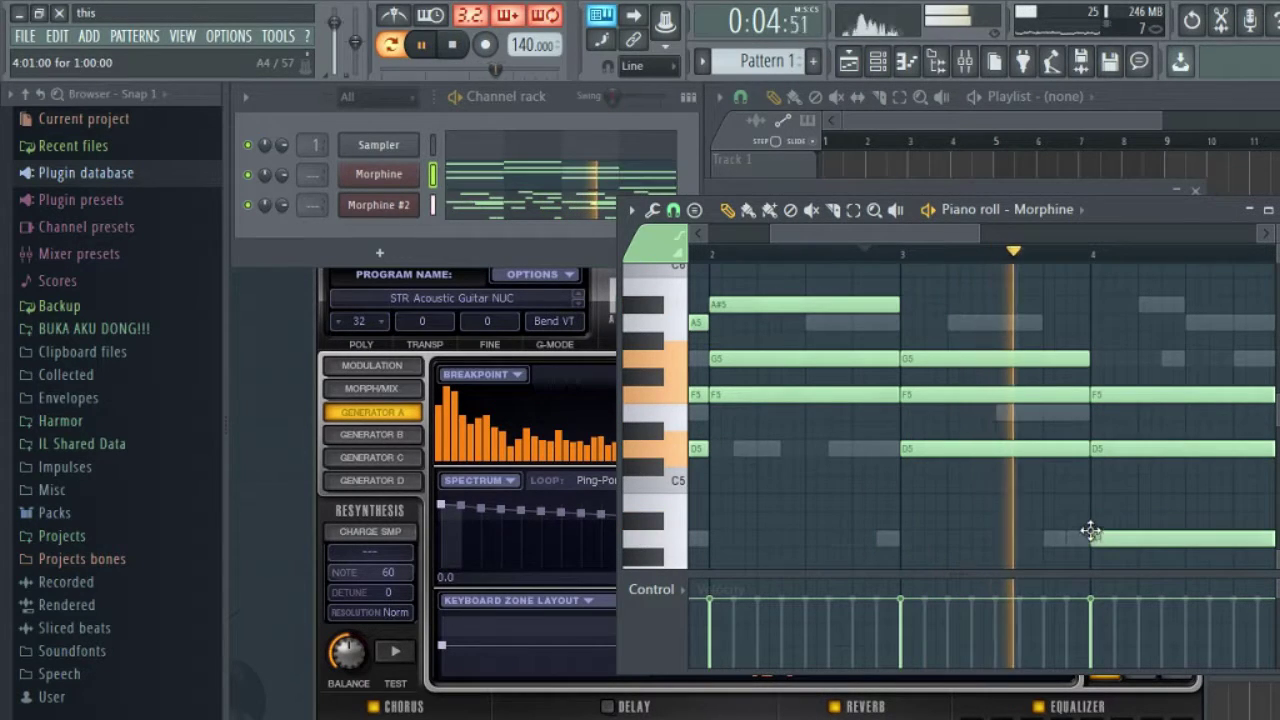
pyautogui.press('space')
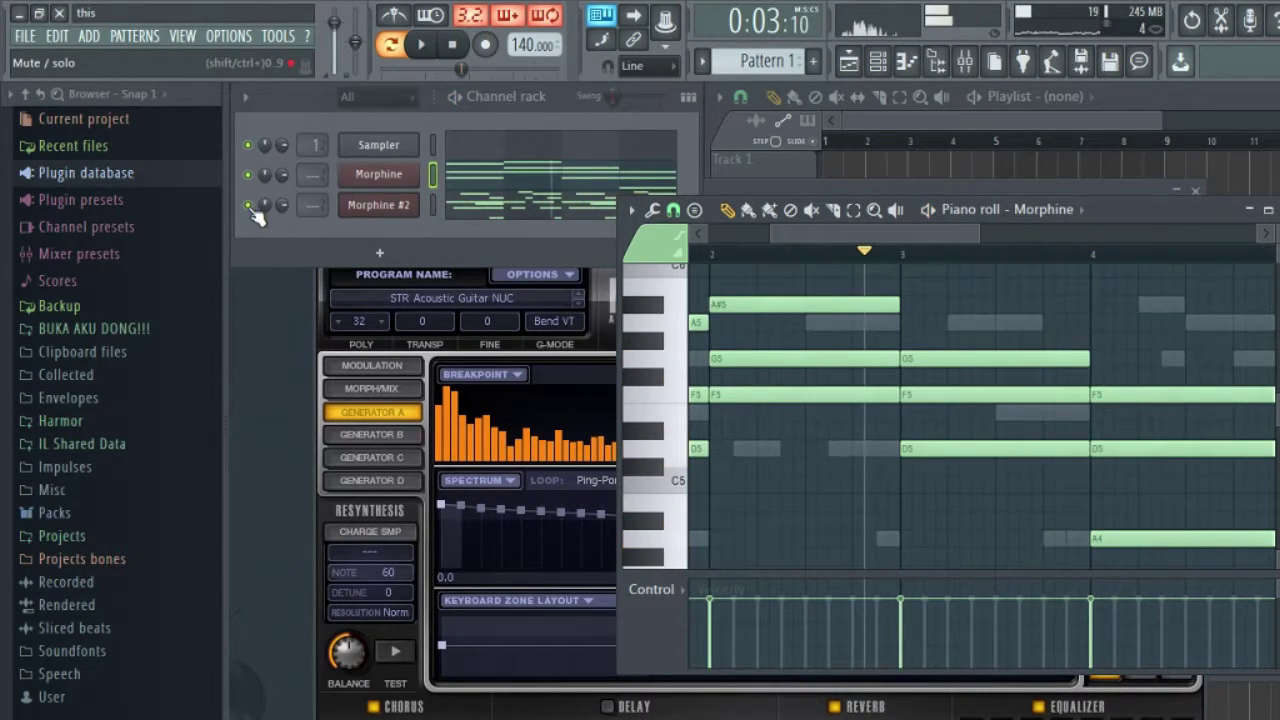
# Step: Mute Morphine #2 to audition the chords alone, and unmute it to hear both channels together
pyautogui.press('space')
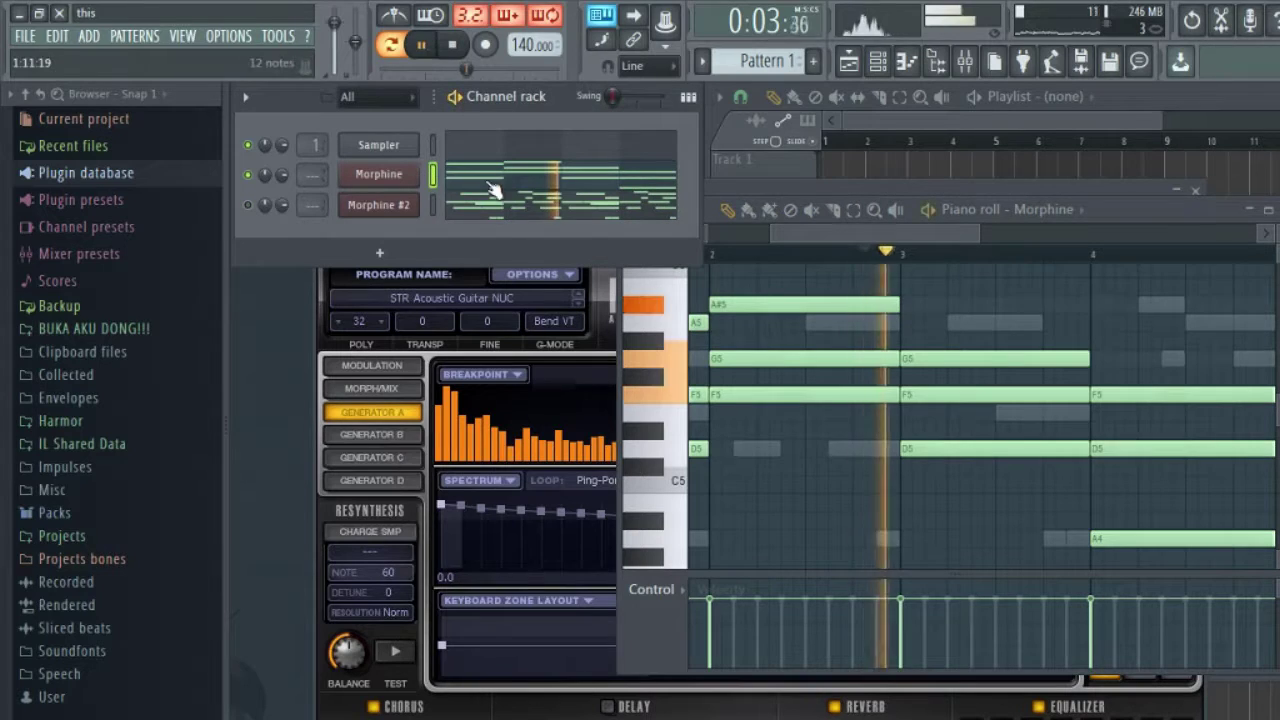
pyautogui.click(855, 230)
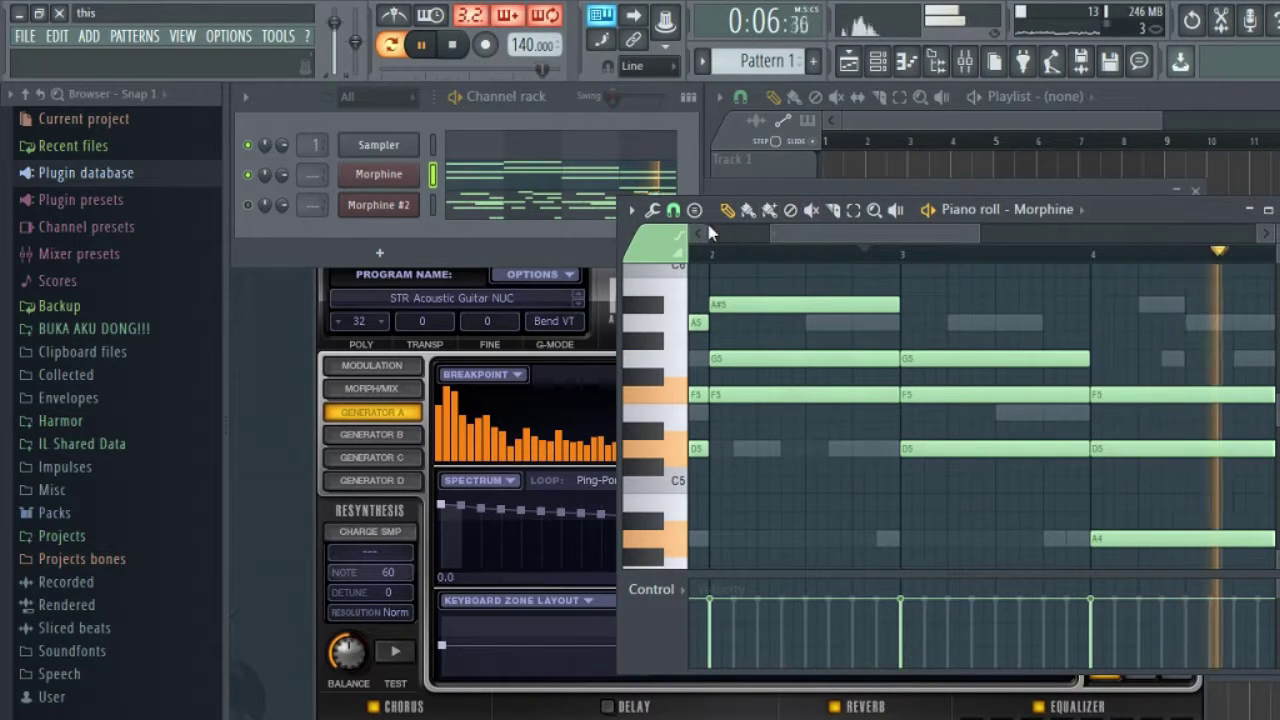
pyautogui.click(253, 212)
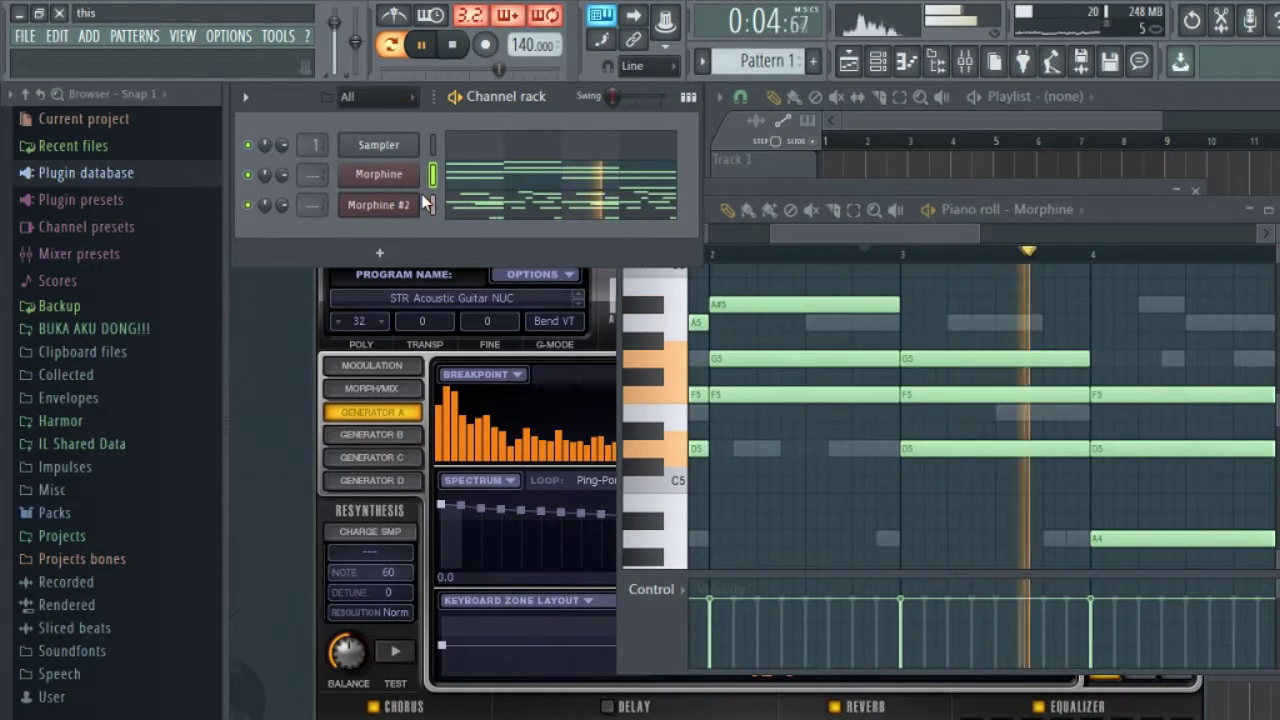
pyautogui.click(778, 243)
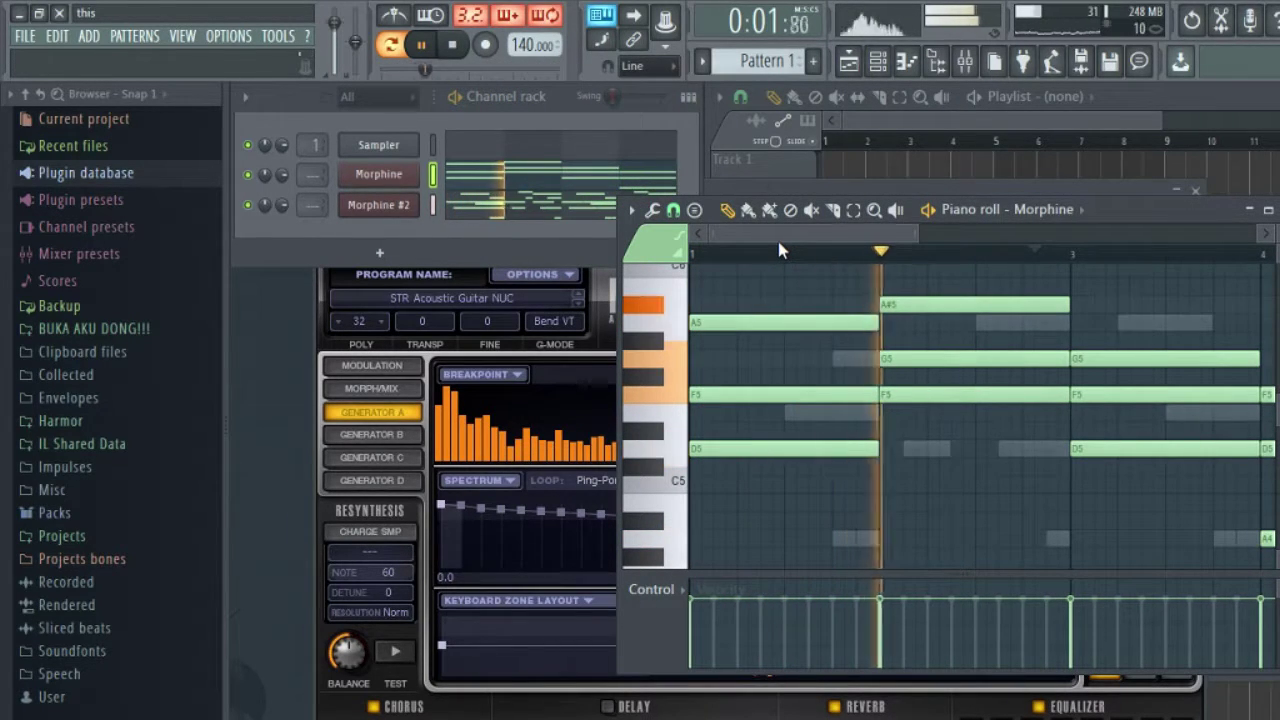
pyautogui.moveTo(917, 233); pyautogui.dragTo(1112, 257)
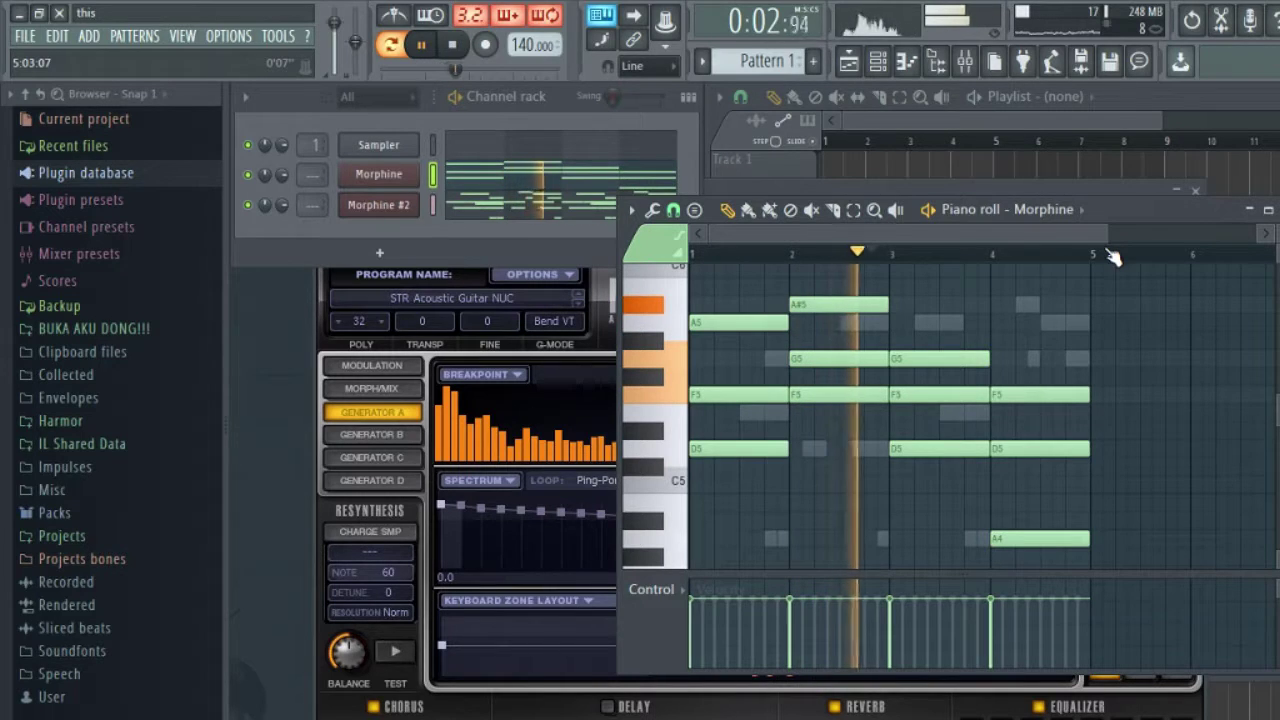
# Step: Clone the Morphine channel and load the ATM Belish MC preset from the Pads & Atmos bank into the clone
pyautogui.rightClick(380, 188)
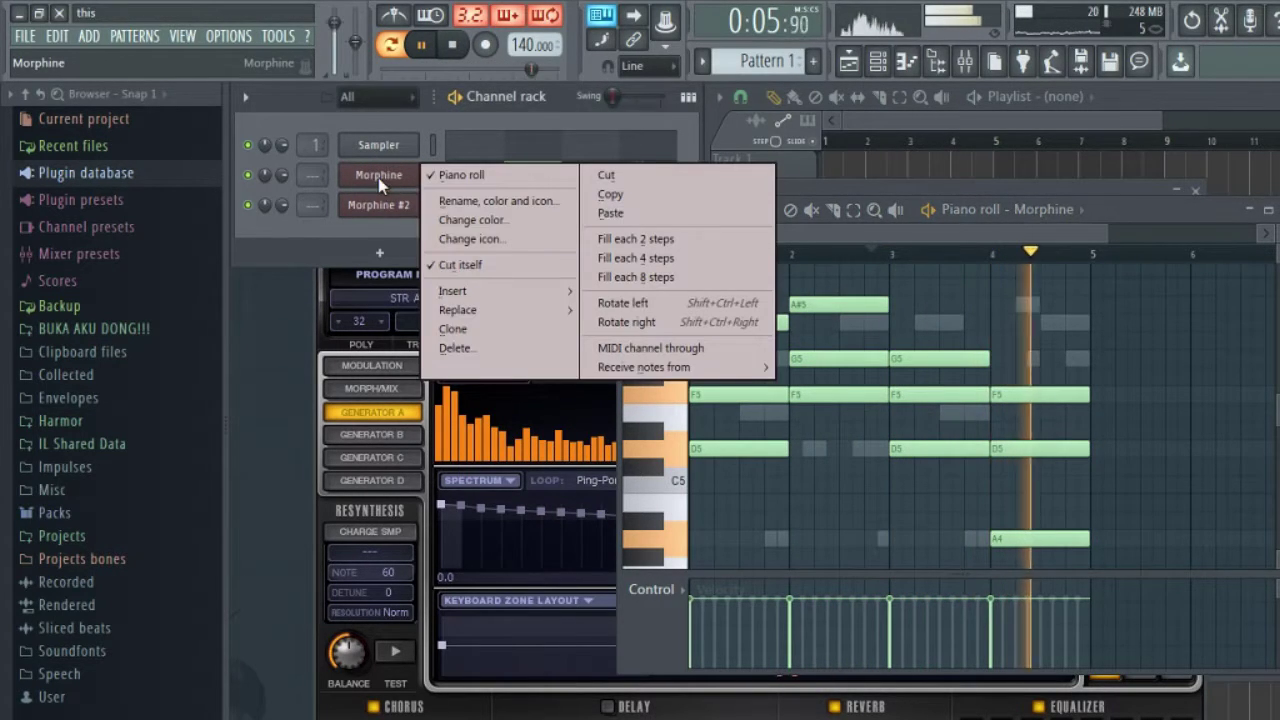
pyautogui.click(450, 326)
pyautogui.click(471, 295)
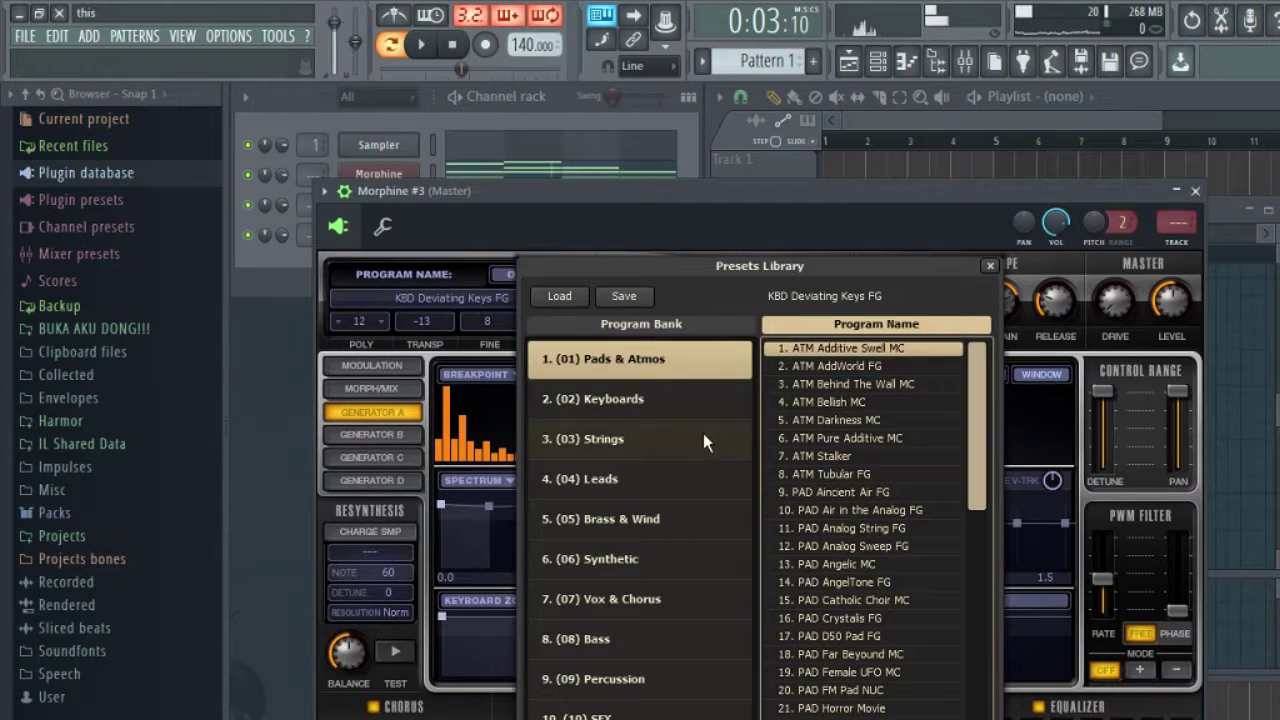
pyautogui.click(680, 403)
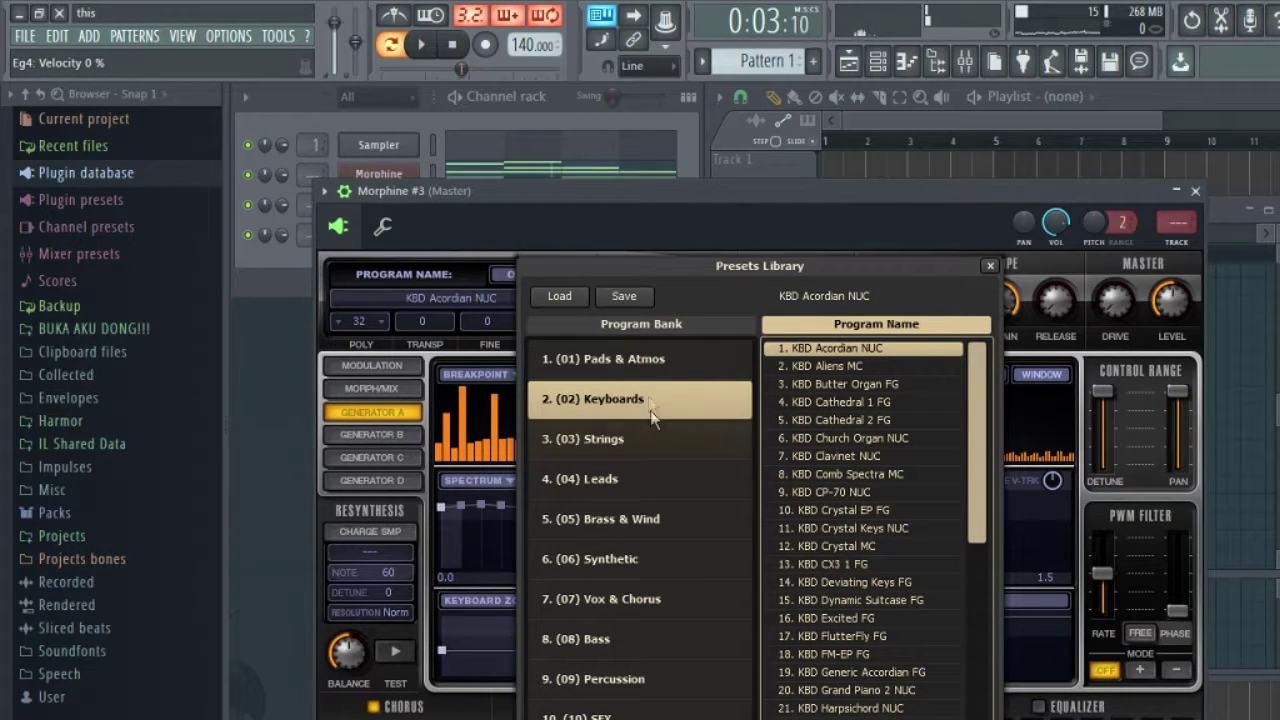
pyautogui.click(629, 357)
pyautogui.click(888, 455)
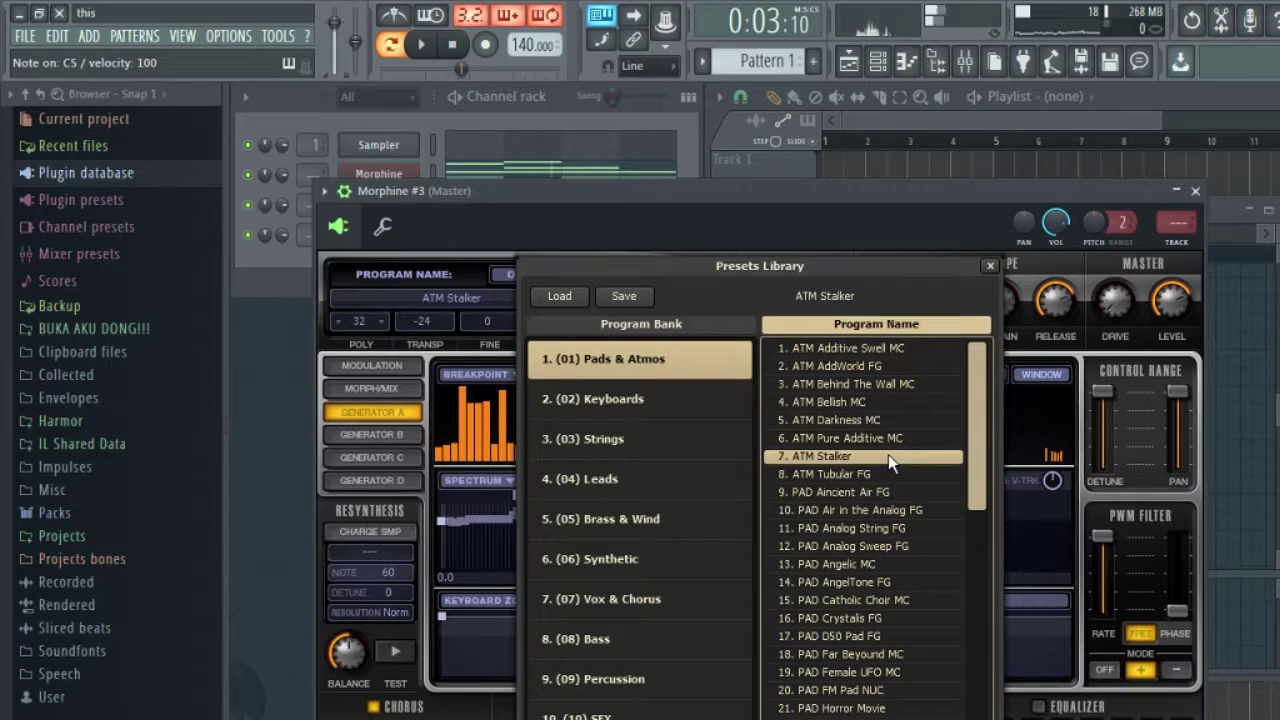
pyautogui.click(850, 437)
pyautogui.click(867, 382)
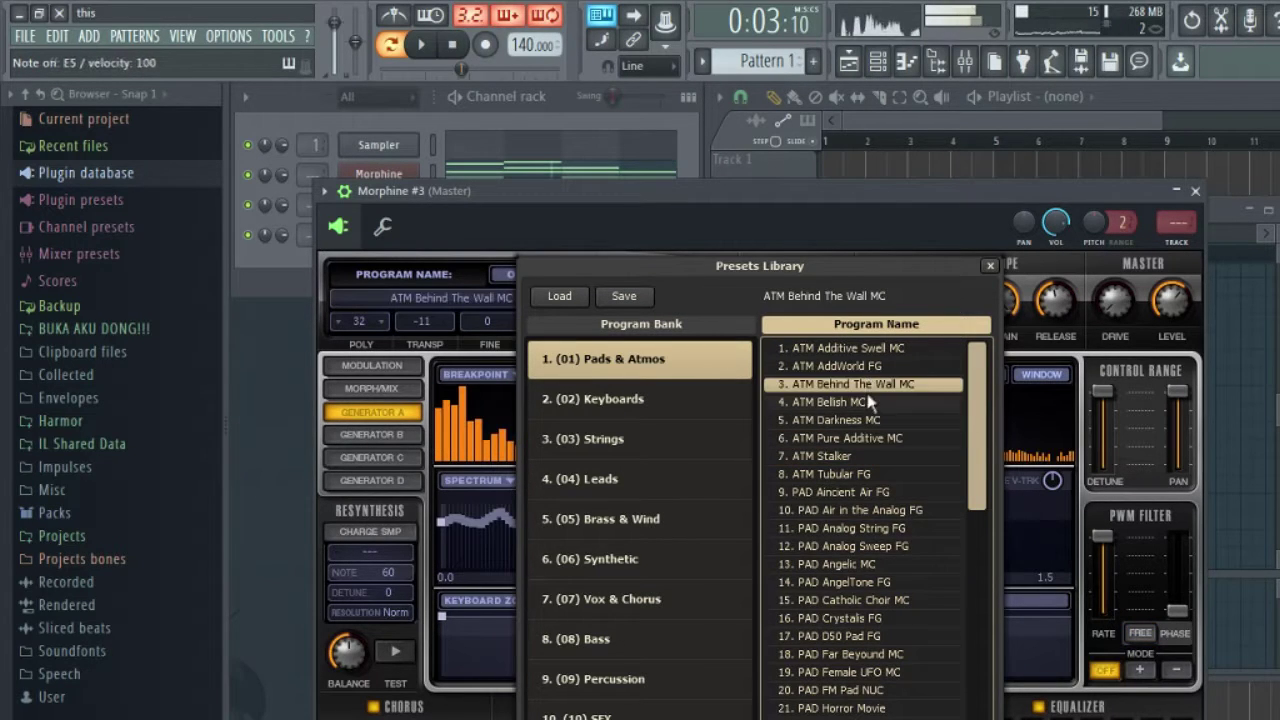
pyautogui.click(868, 401)
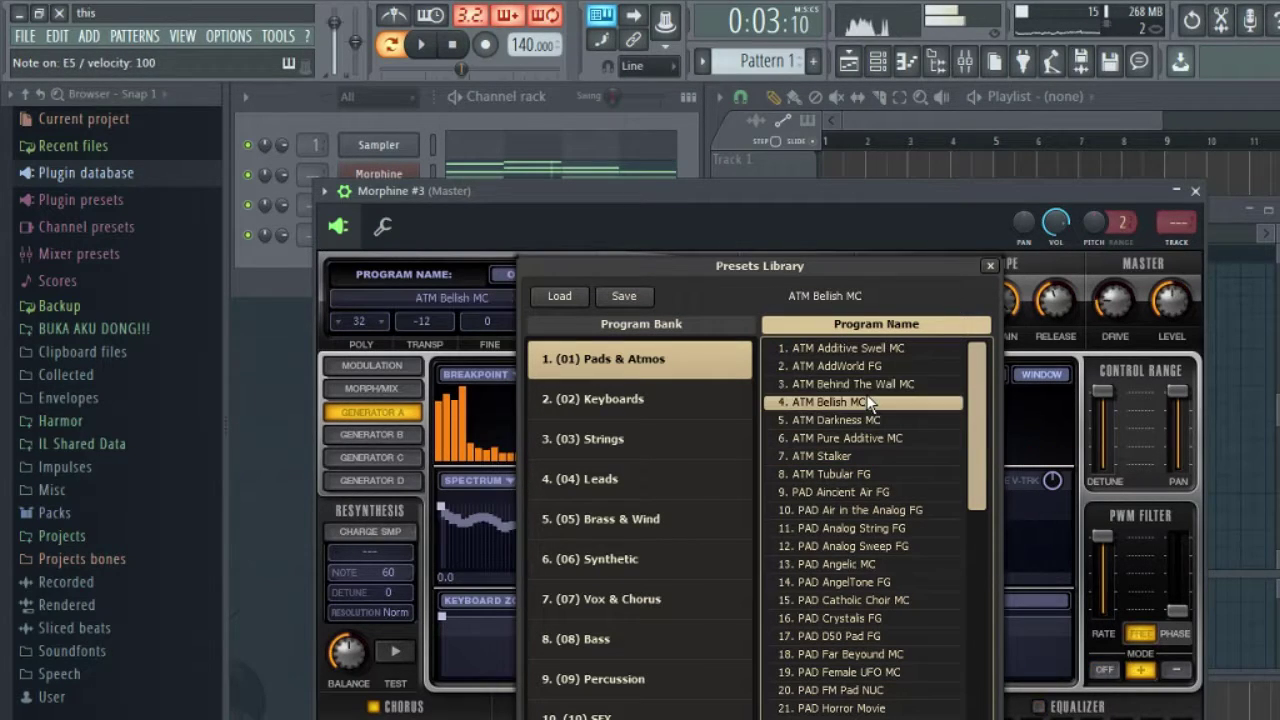
# Step: Copy the Morphine channel's chords into Morphine #3 and lower its channel volume to about 39% during playback
pyautogui.rightClick(406, 174)
pyautogui.click(679, 194)
pyautogui.rightClick(383, 205)
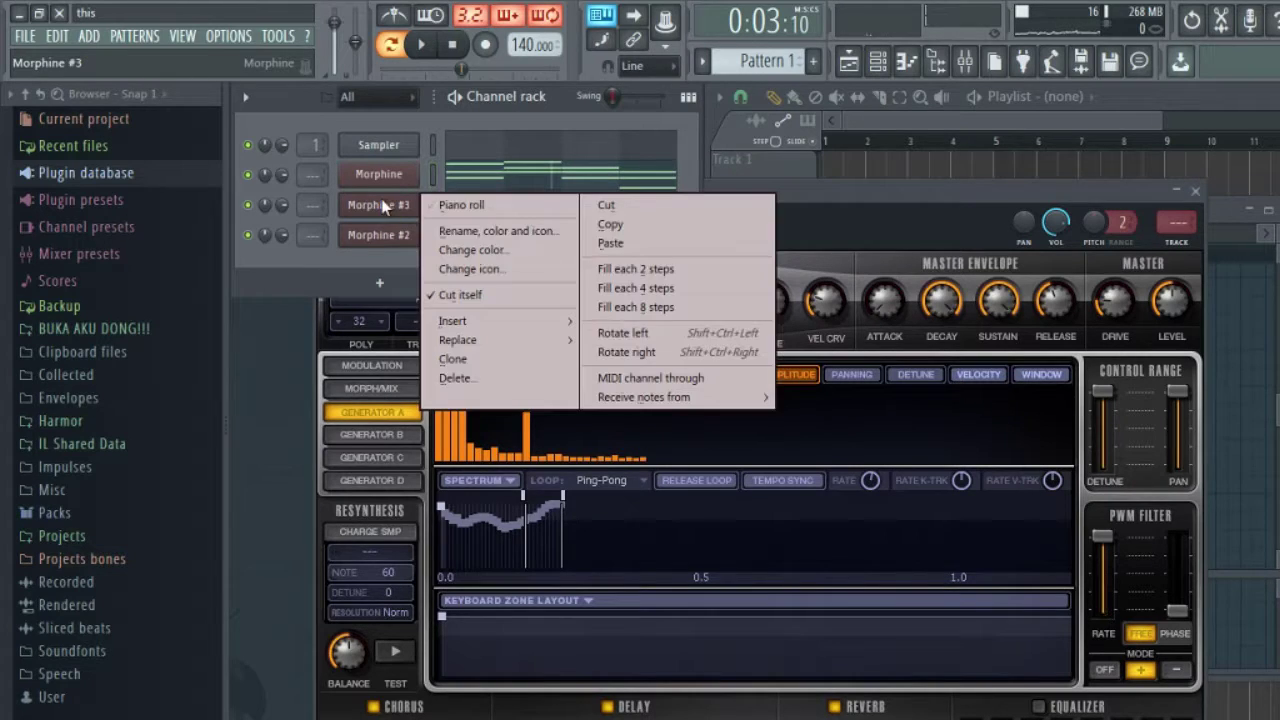
pyautogui.click(627, 250)
pyautogui.press('space')
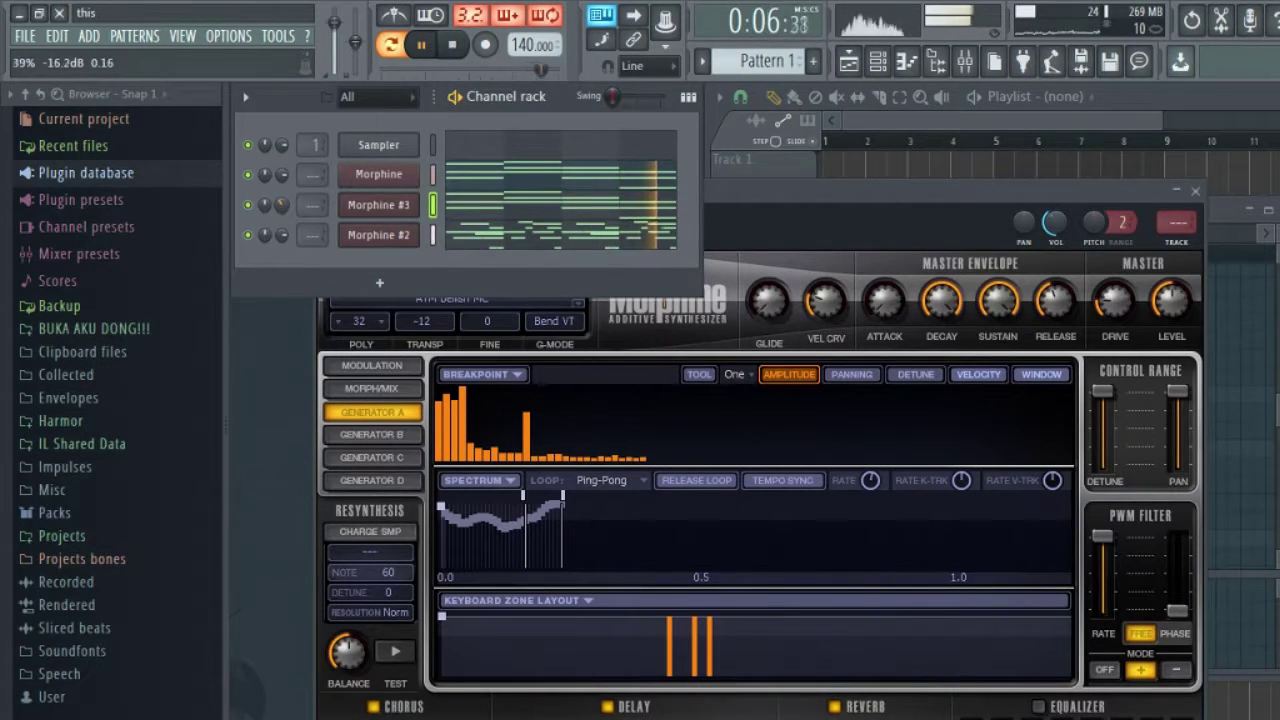
# Step: Clone the Morphine #2 channel and load the KBD Crystal Keys NUC preset from the Keyboards bank into the clone
pyautogui.rightClick(384, 237)
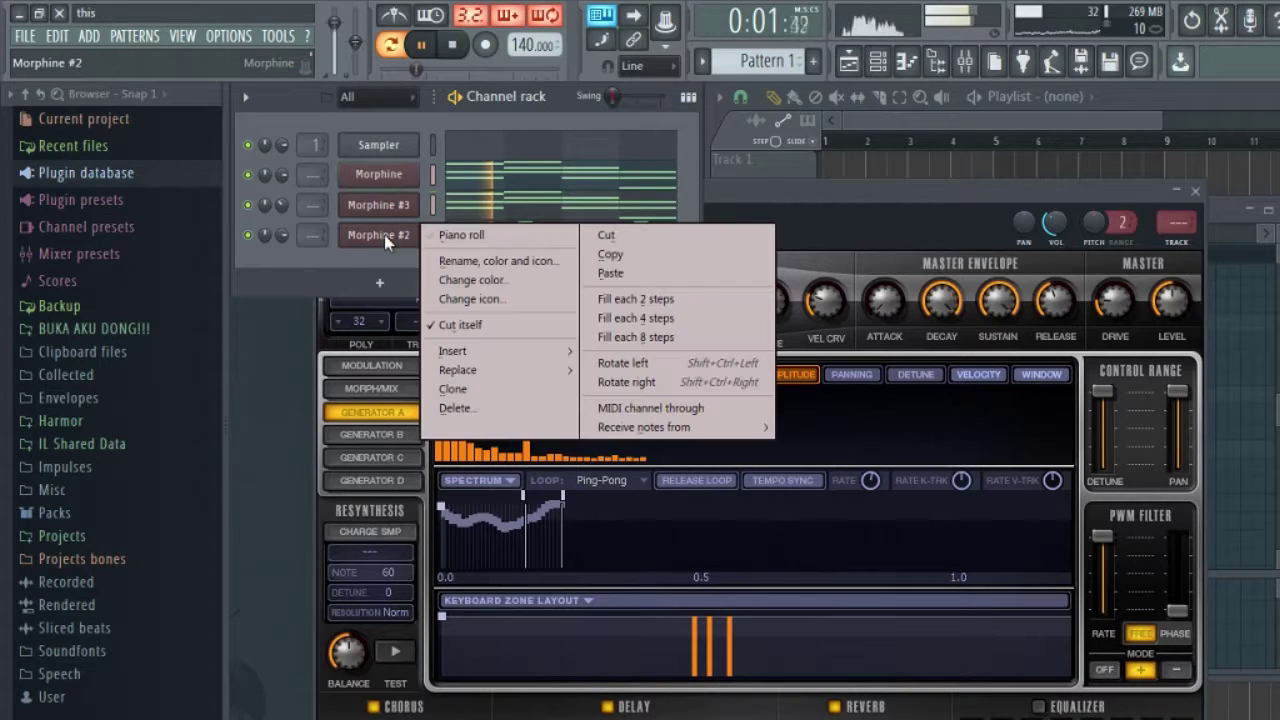
pyautogui.click(465, 395)
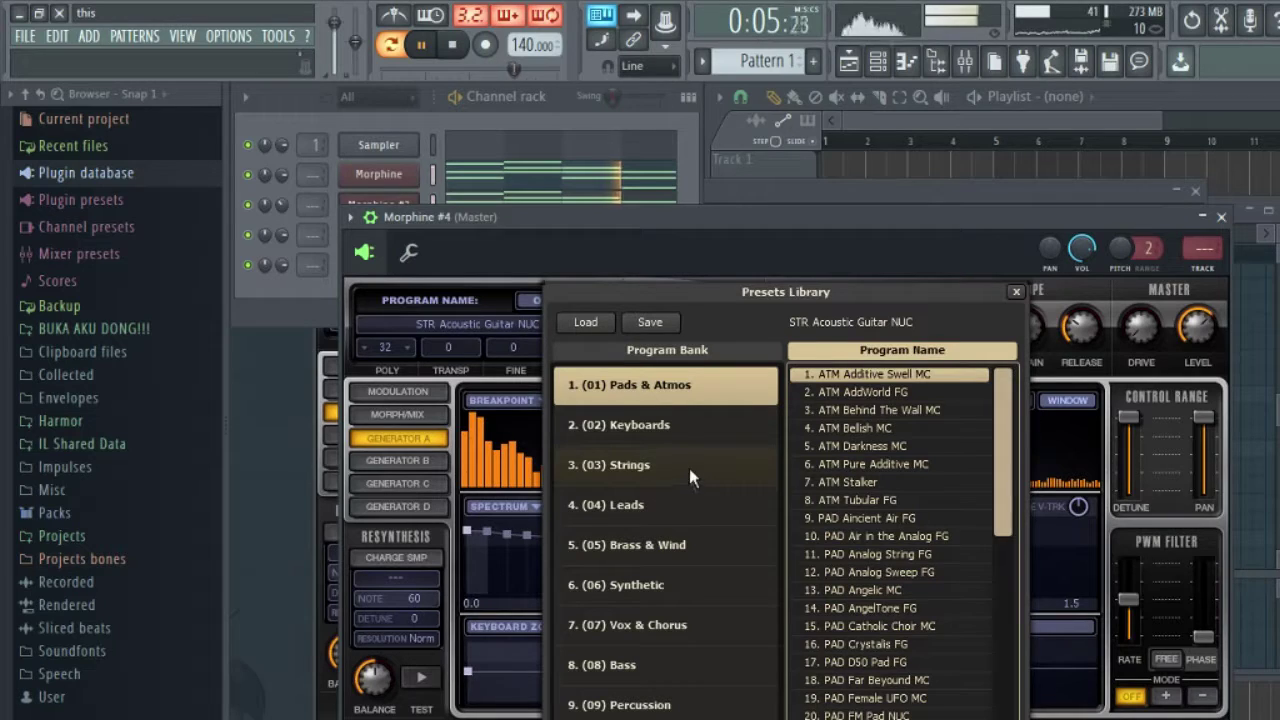
pyautogui.click(694, 438)
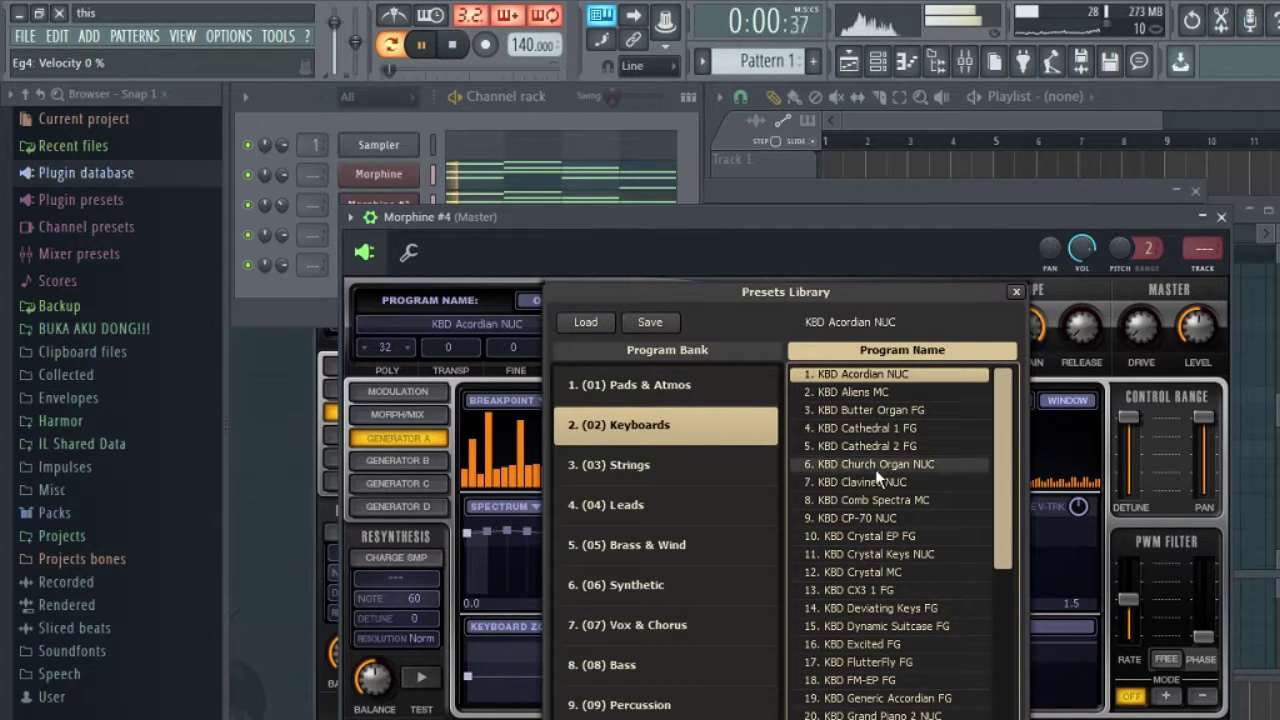
pyautogui.click(883, 555)
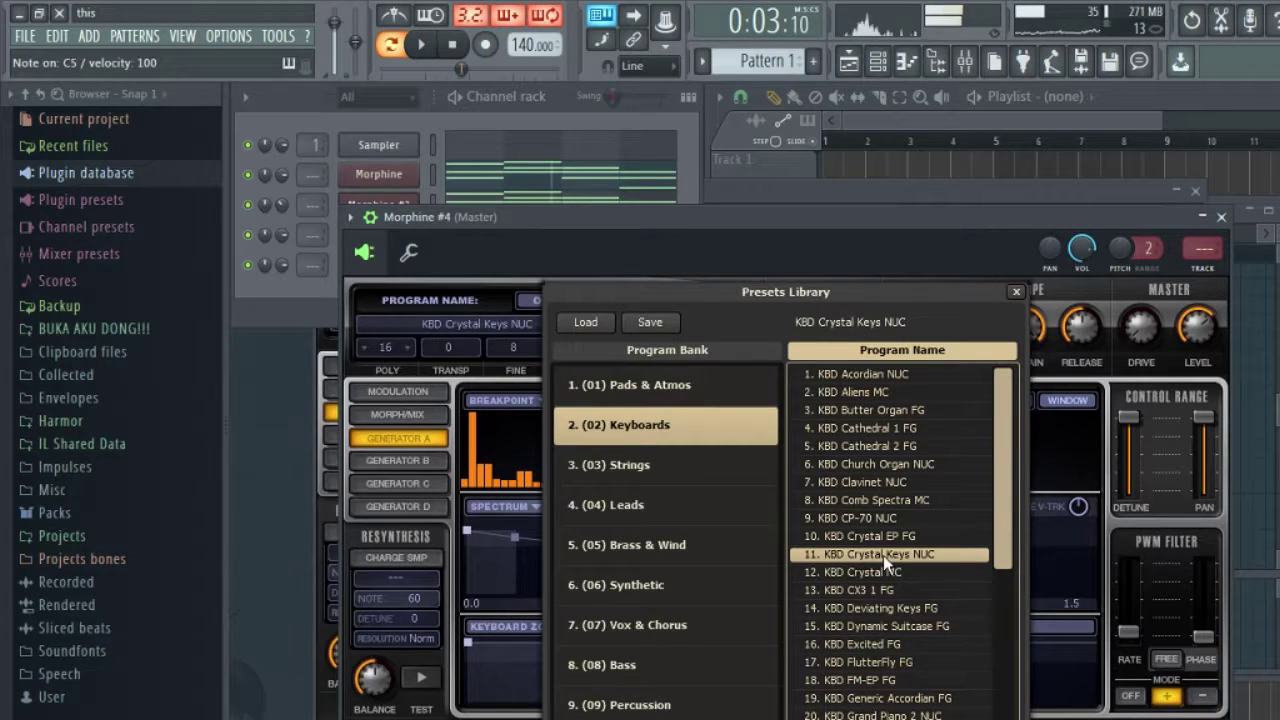
# Step: Copy the Morphine #2 melody into Morphine #4, play all the layers together, and stop playback
pyautogui.click(372, 115)
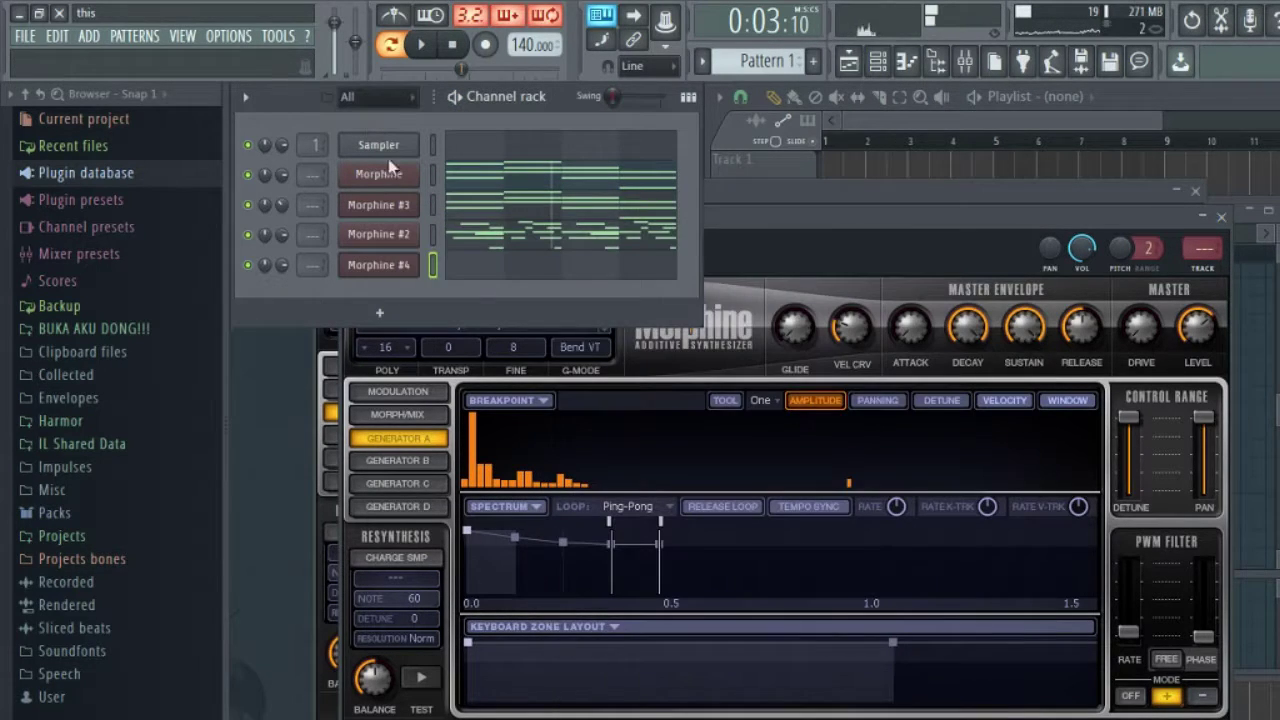
pyautogui.rightClick(406, 251)
pyautogui.click(400, 265)
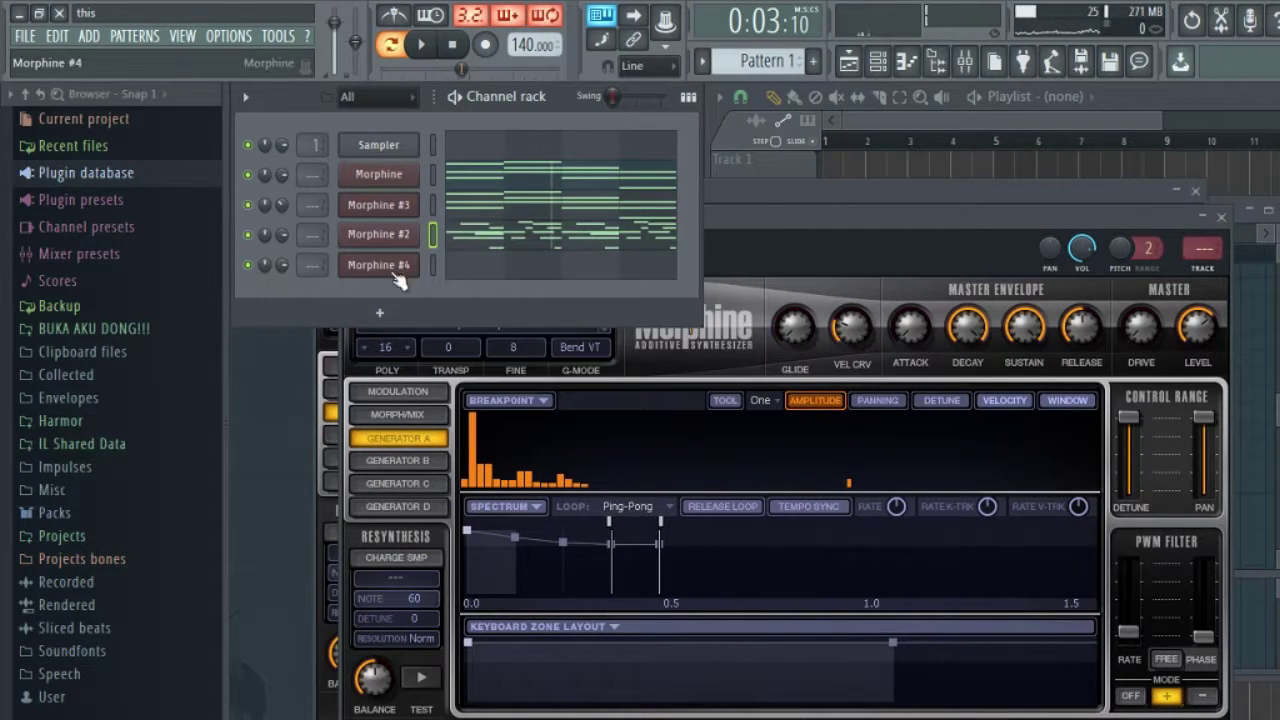
pyautogui.rightClick(391, 270)
pyautogui.click(634, 297)
pyautogui.press('space')
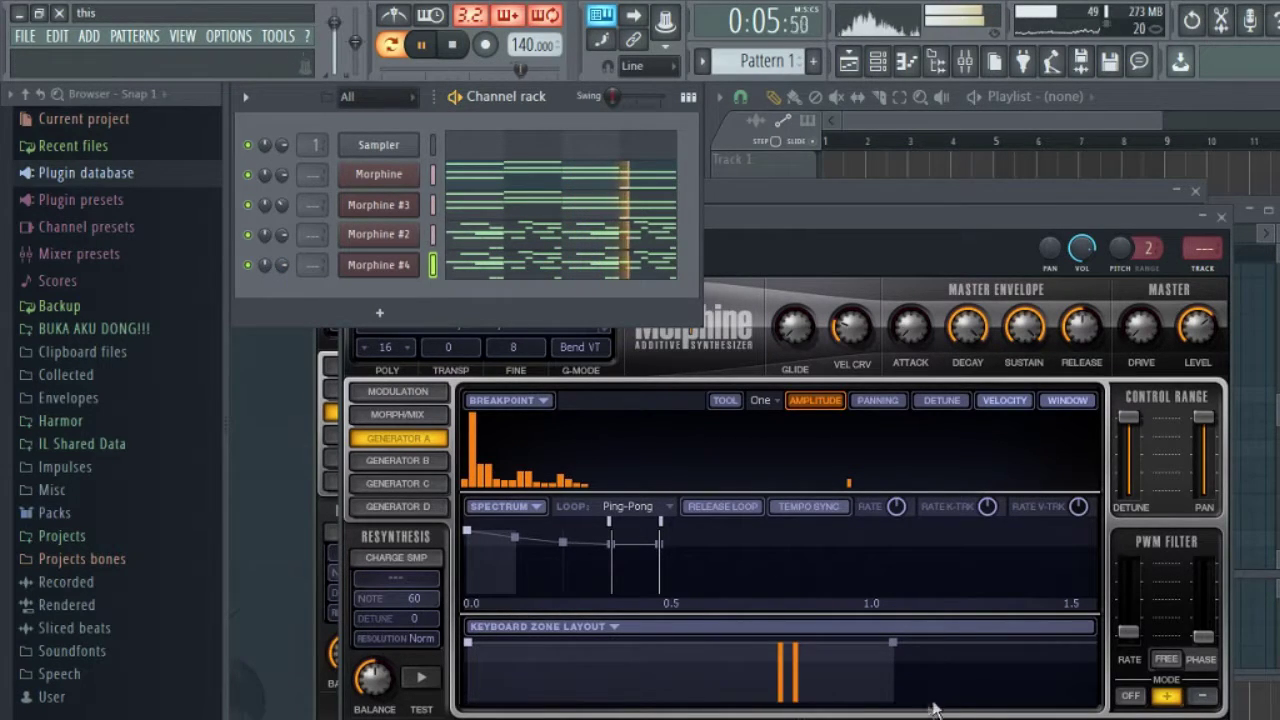
pyautogui.click(690, 318)
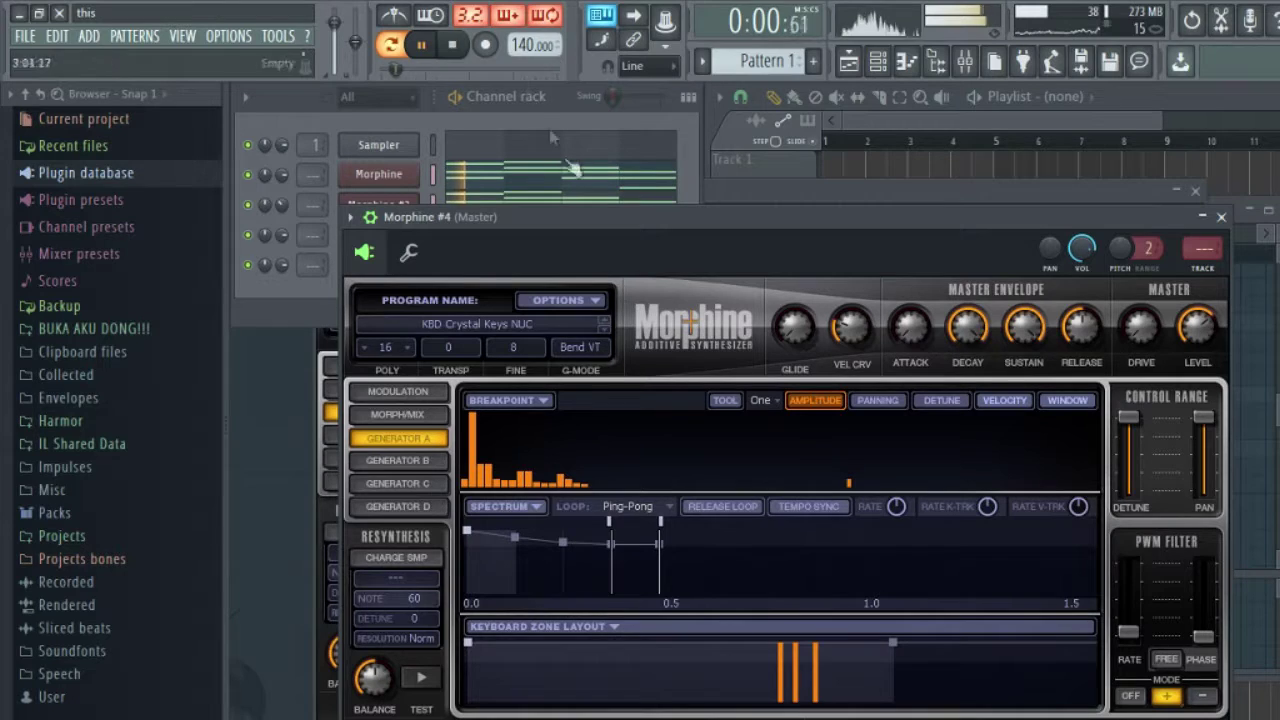
pyautogui.click(453, 45)
# Step: Load Edison into slot 1 of the Master mixer track and set it to record On Play
pyautogui.click(1009, 182)
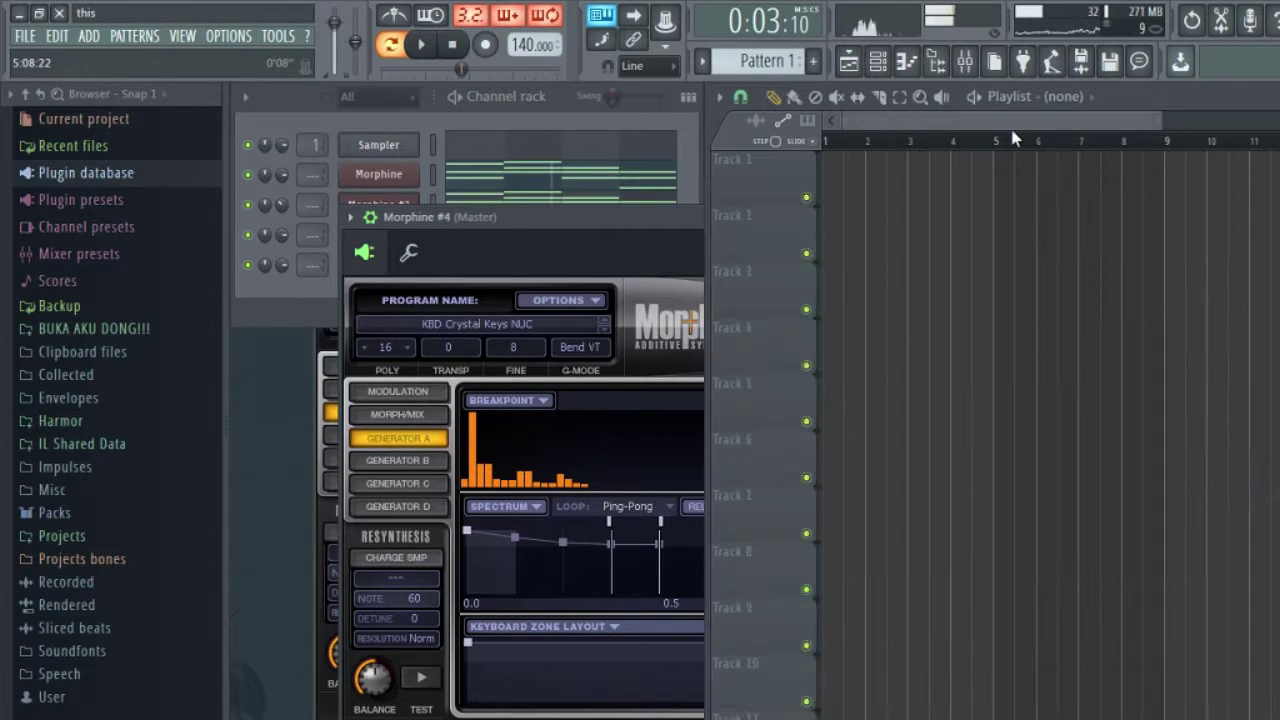
pyautogui.click(964, 60)
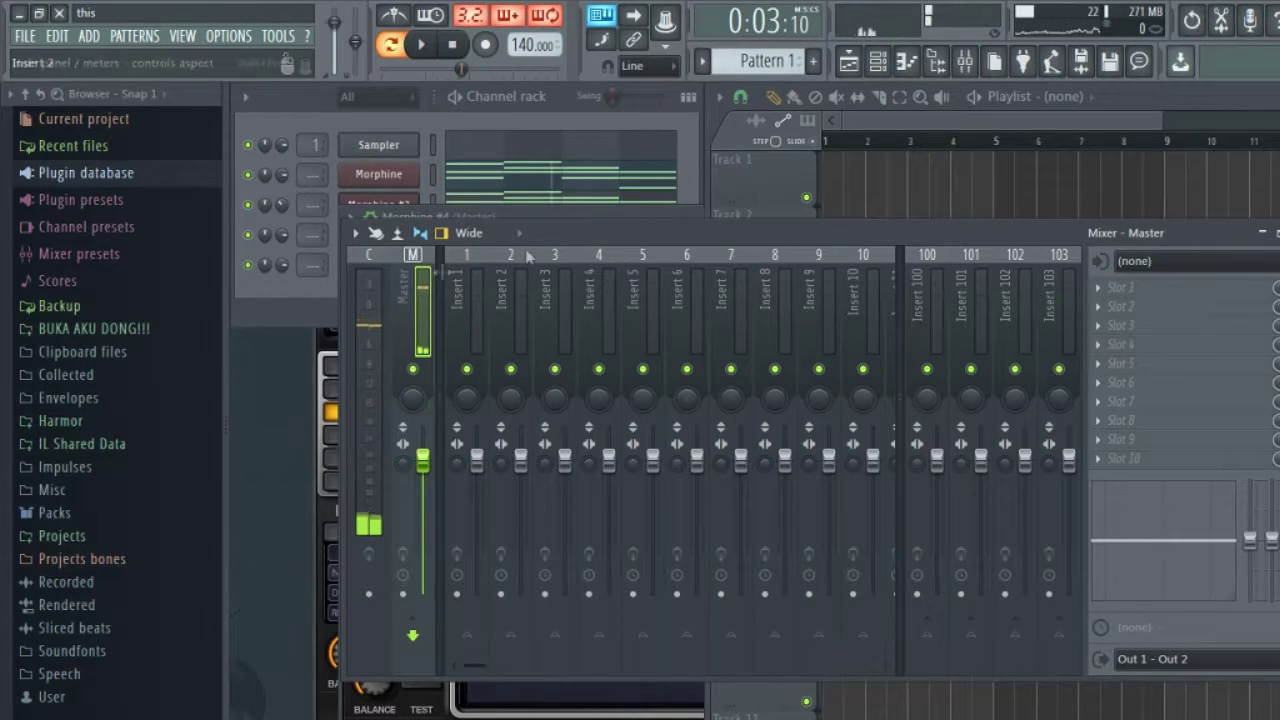
pyautogui.click(1117, 289)
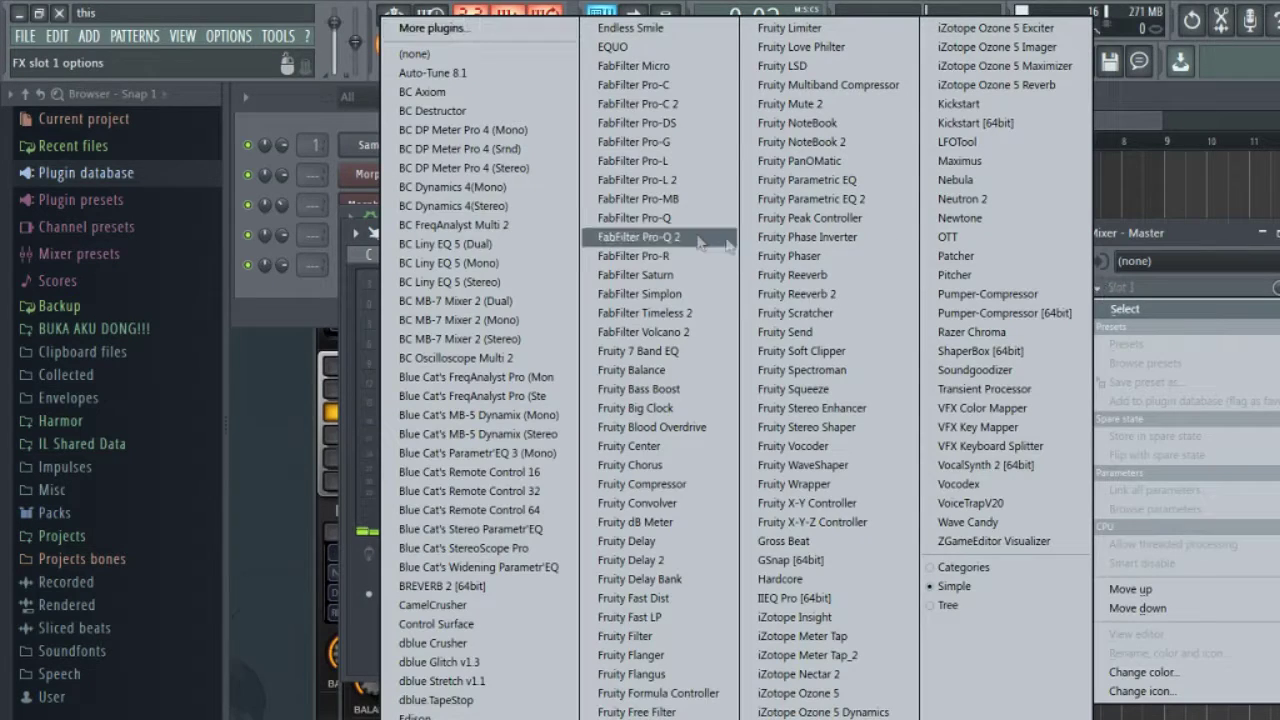
pyautogui.click(420, 716)
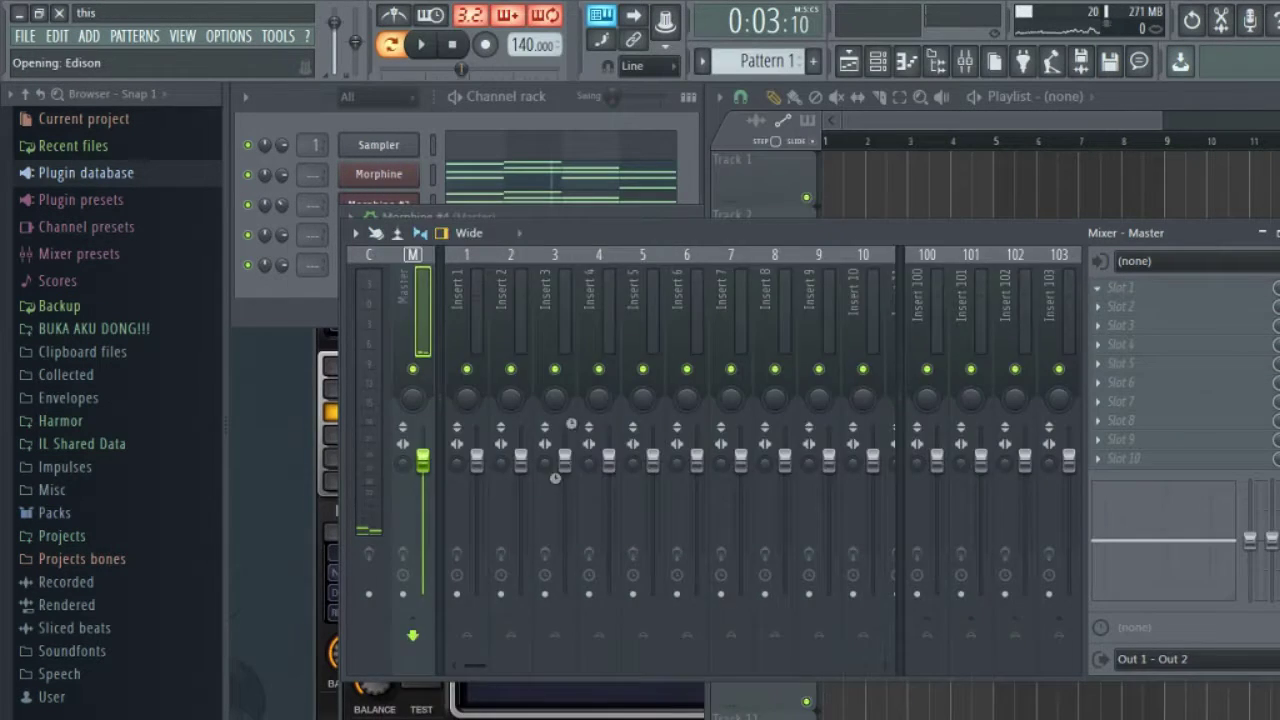
pyautogui.click(516, 273)
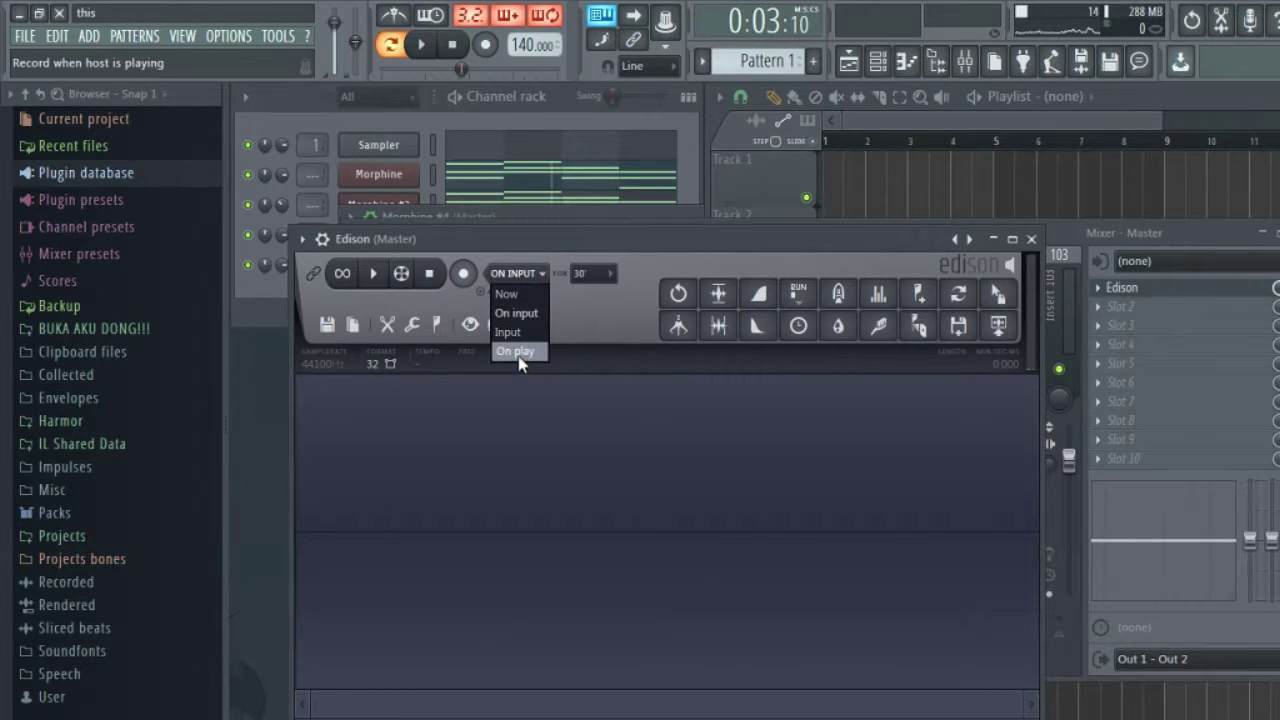
pyautogui.click(516, 351)
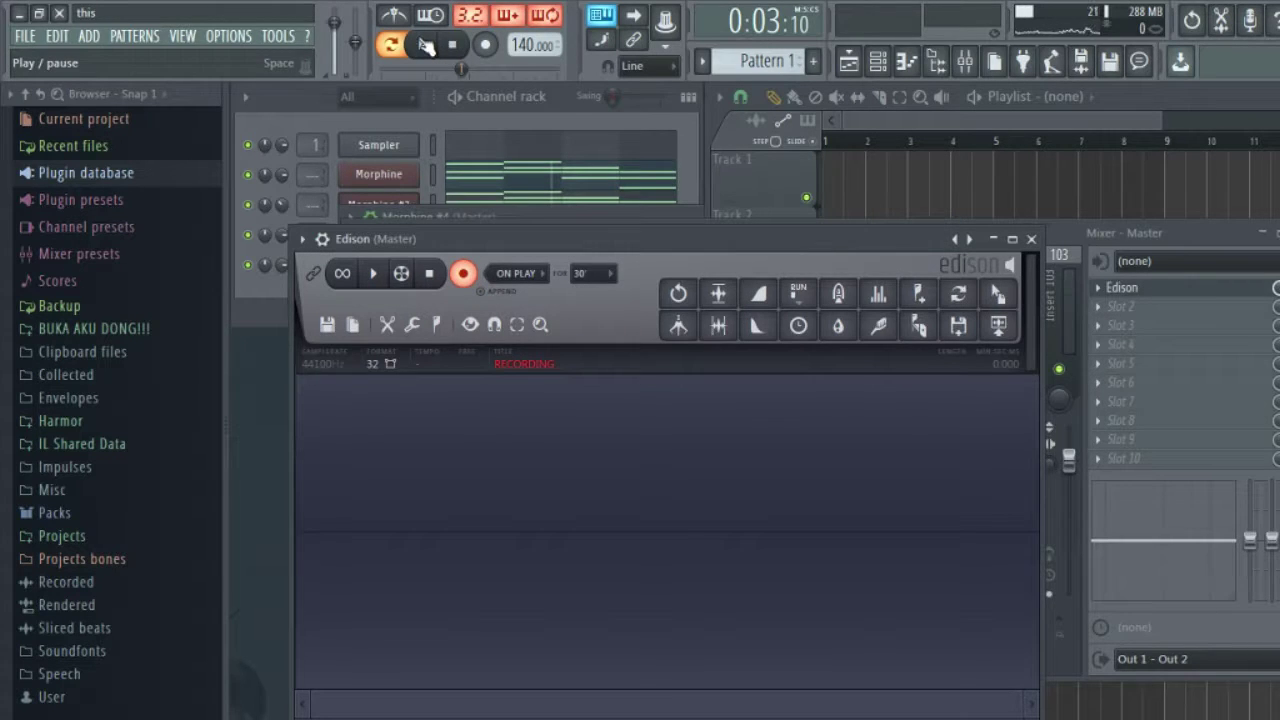
pyautogui.click(426, 45)
pyautogui.click(465, 47)
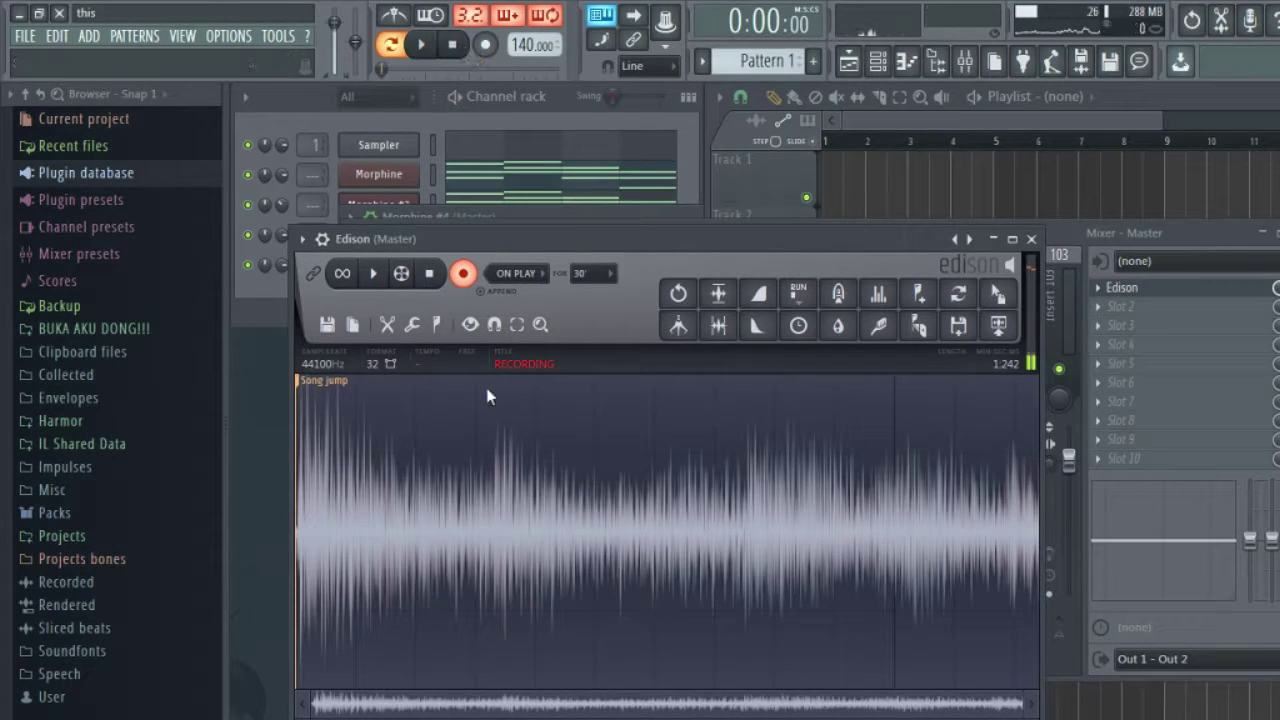
pyautogui.press('Delete')
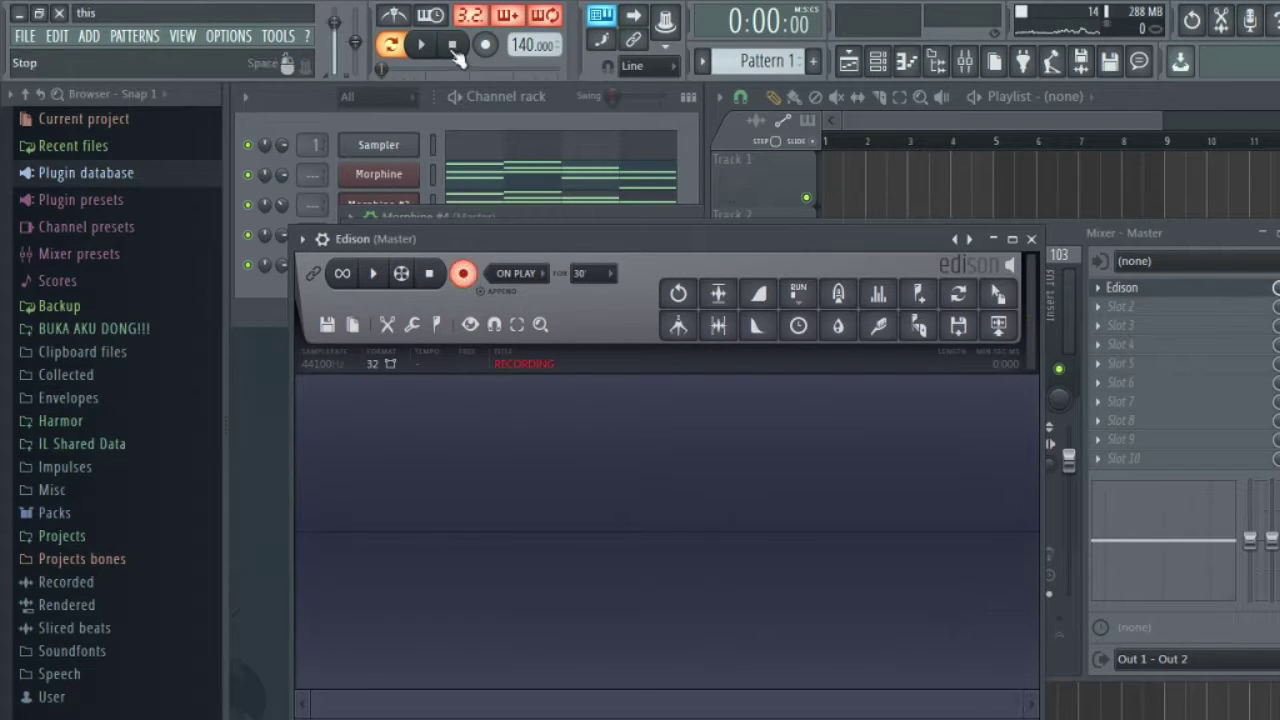
# Step: Record one full pass of the four-bar pattern into Edison, and stop both the song and Edison's playback
pyautogui.click(430, 44)
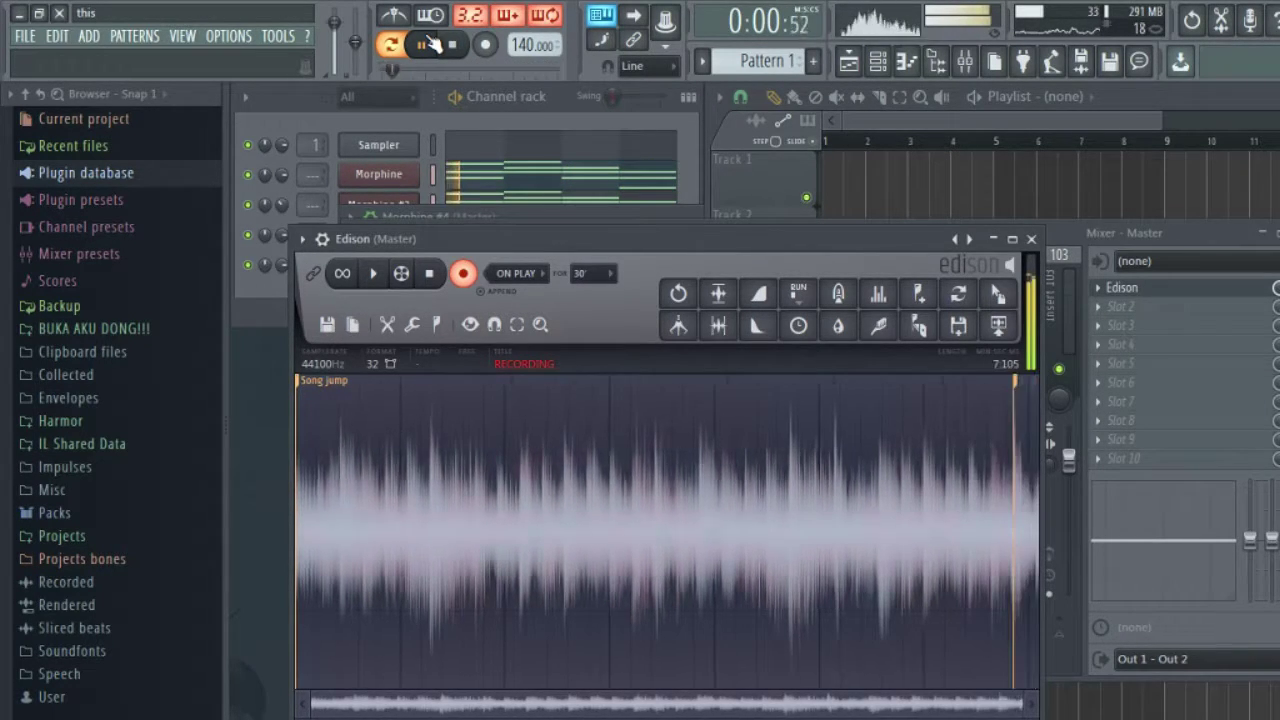
pyautogui.click(451, 44)
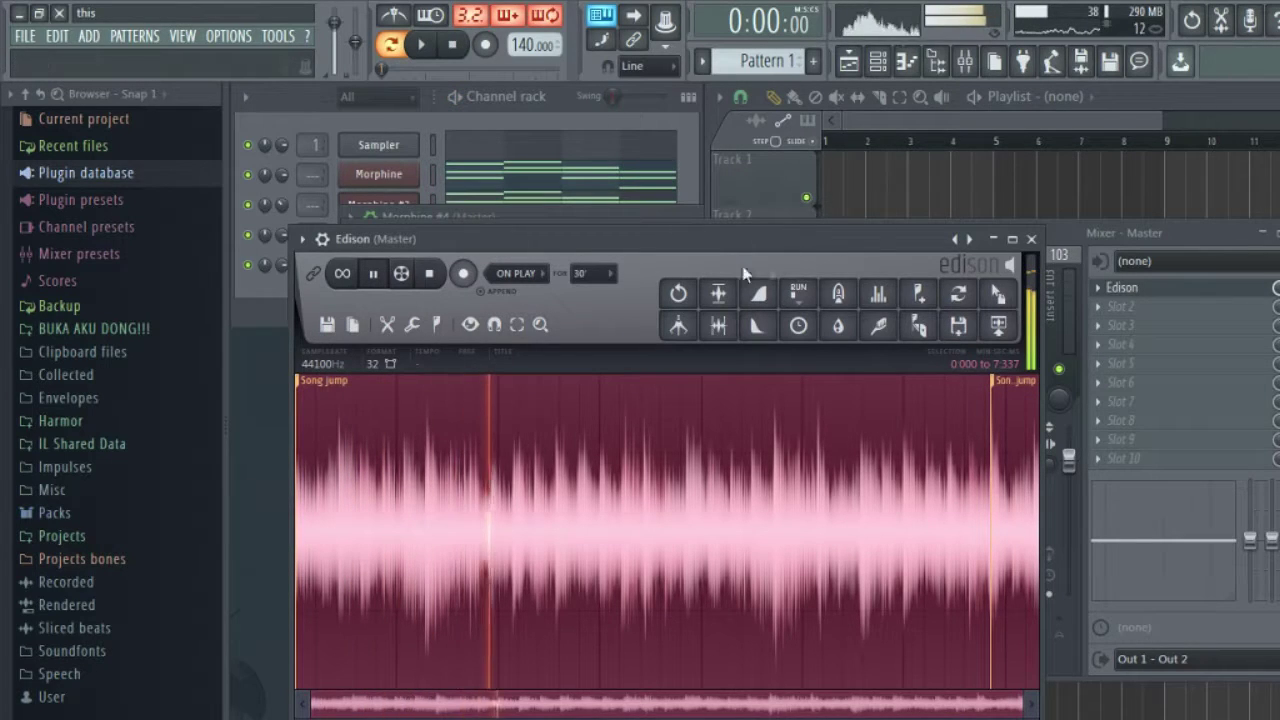
pyautogui.click(440, 277)
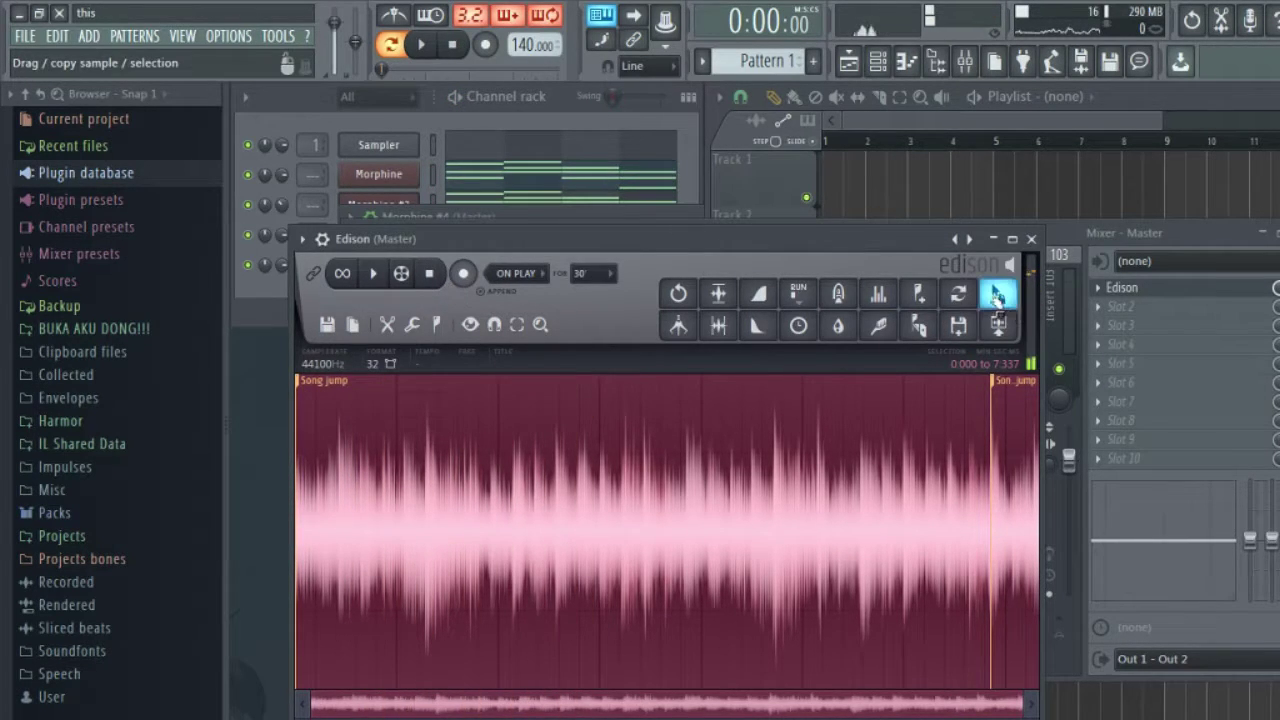
# Step: Place the Edison recording on playlist Track 1 at bar 1 and slice off the part beyond bar 5
pyautogui.moveTo(997, 296); pyautogui.dragTo(1010, 243)
pyautogui.moveTo(977, 187); pyautogui.dragTo(885, 175)
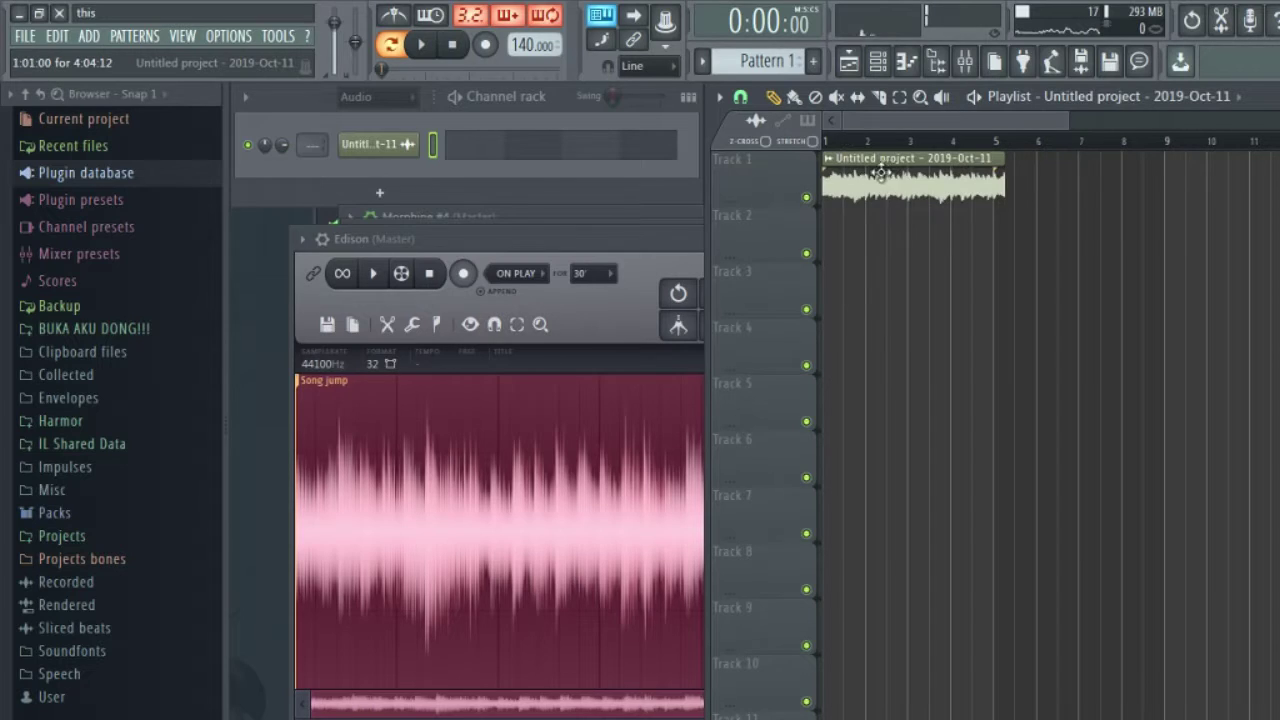
pyautogui.doubleClick(897, 178)
pyautogui.click(881, 99)
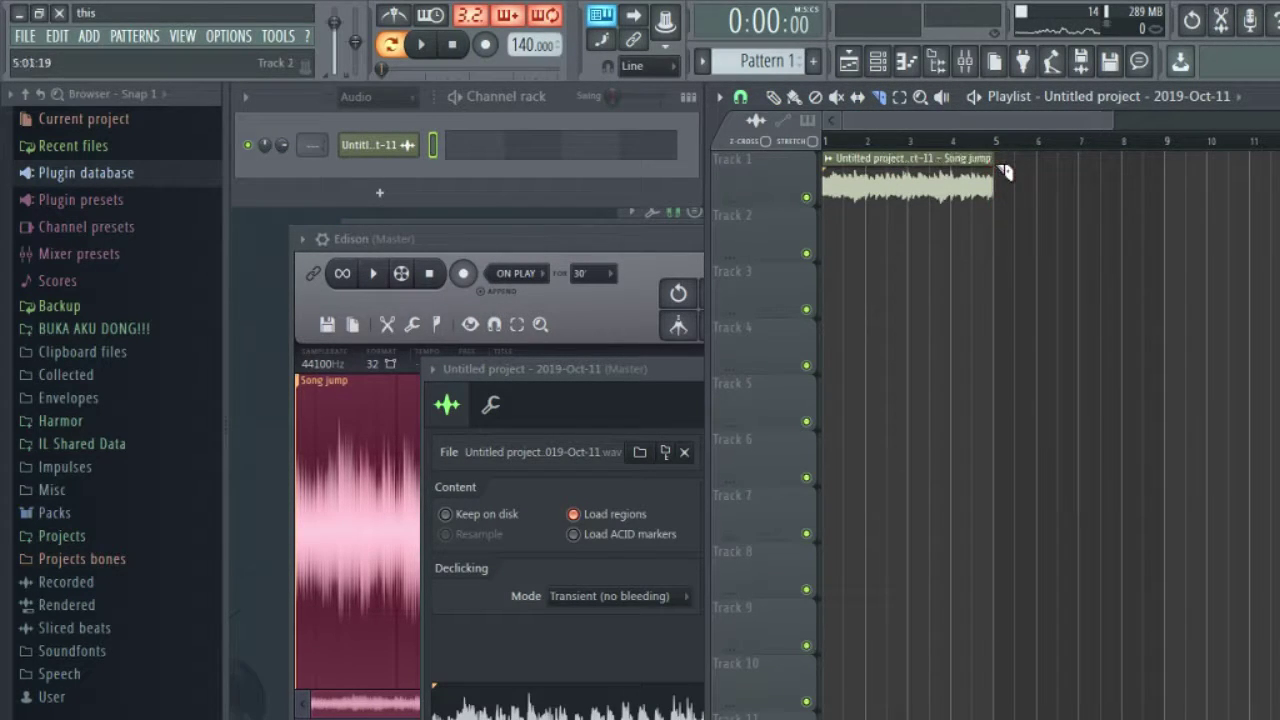
# Step: Assign the recorded audio clip's channel to a free mixer track
pyautogui.doubleClick(916, 194)
pyautogui.click(432, 369)
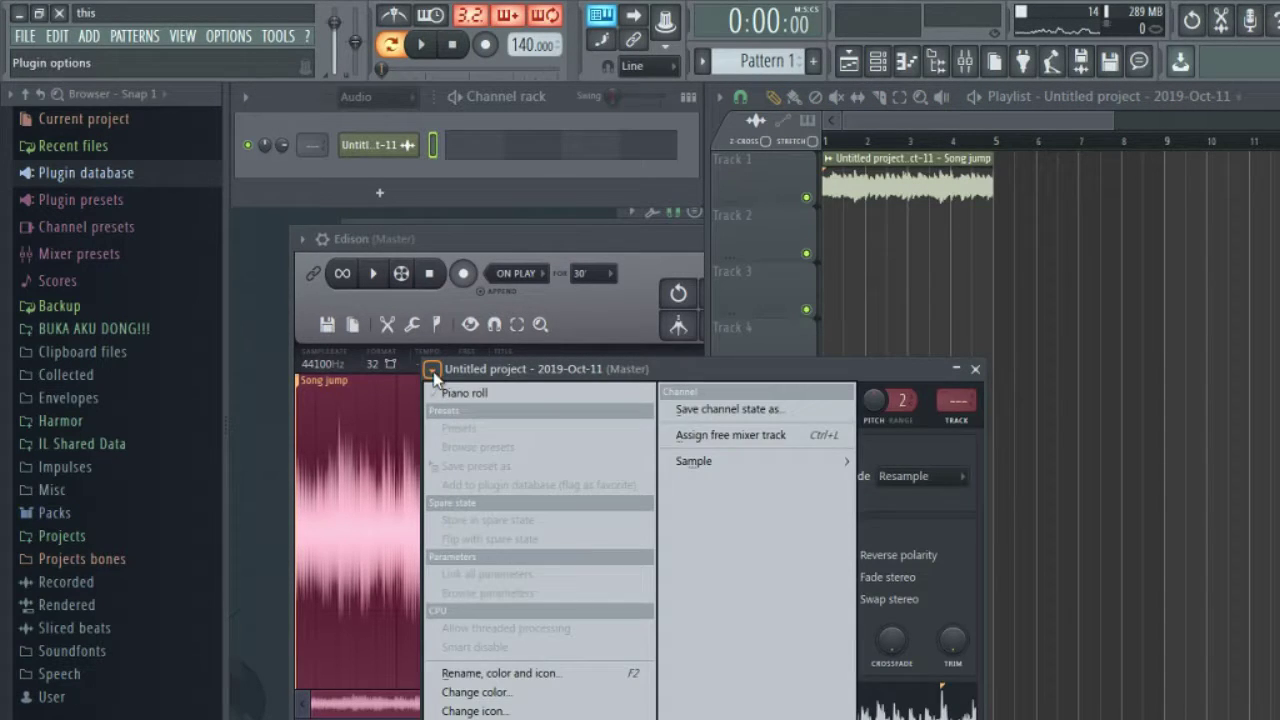
pyautogui.click(720, 436)
pyautogui.click(330, 307)
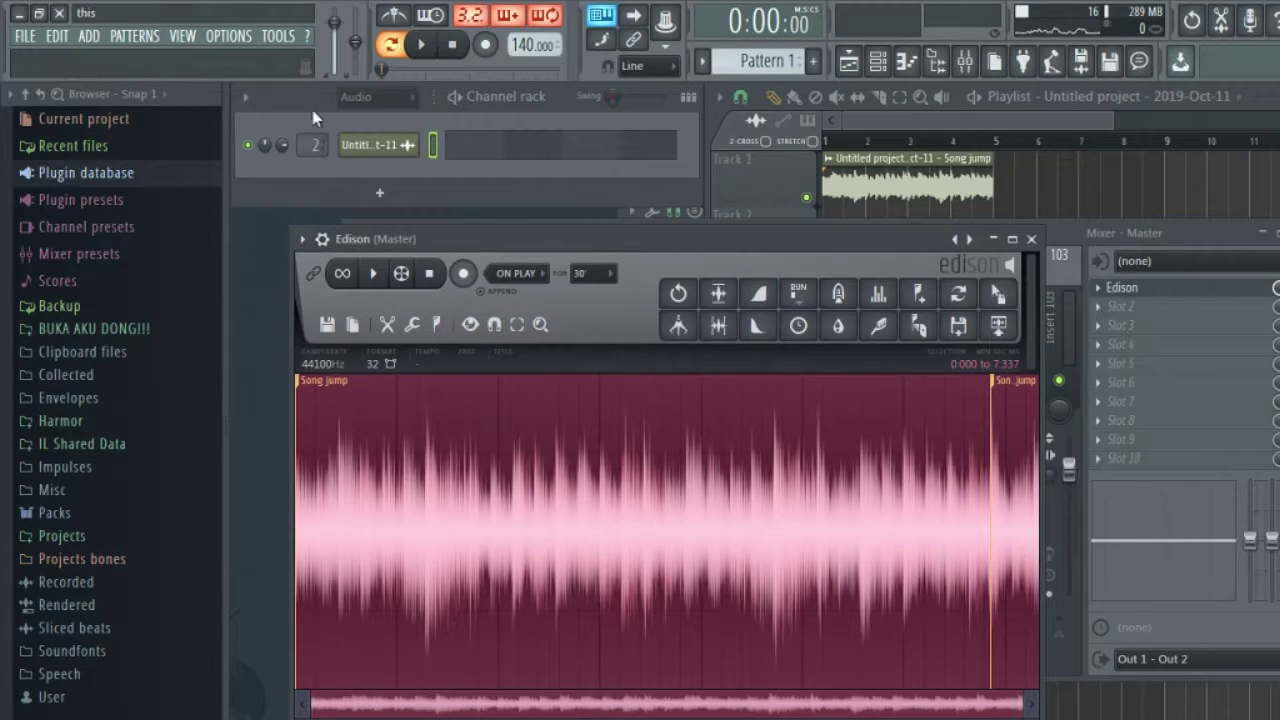
# Step: Show the Unsorted channels in the channel rack and play the recorded clip from the playlist
pyautogui.click(354, 98)
pyautogui.click(365, 164)
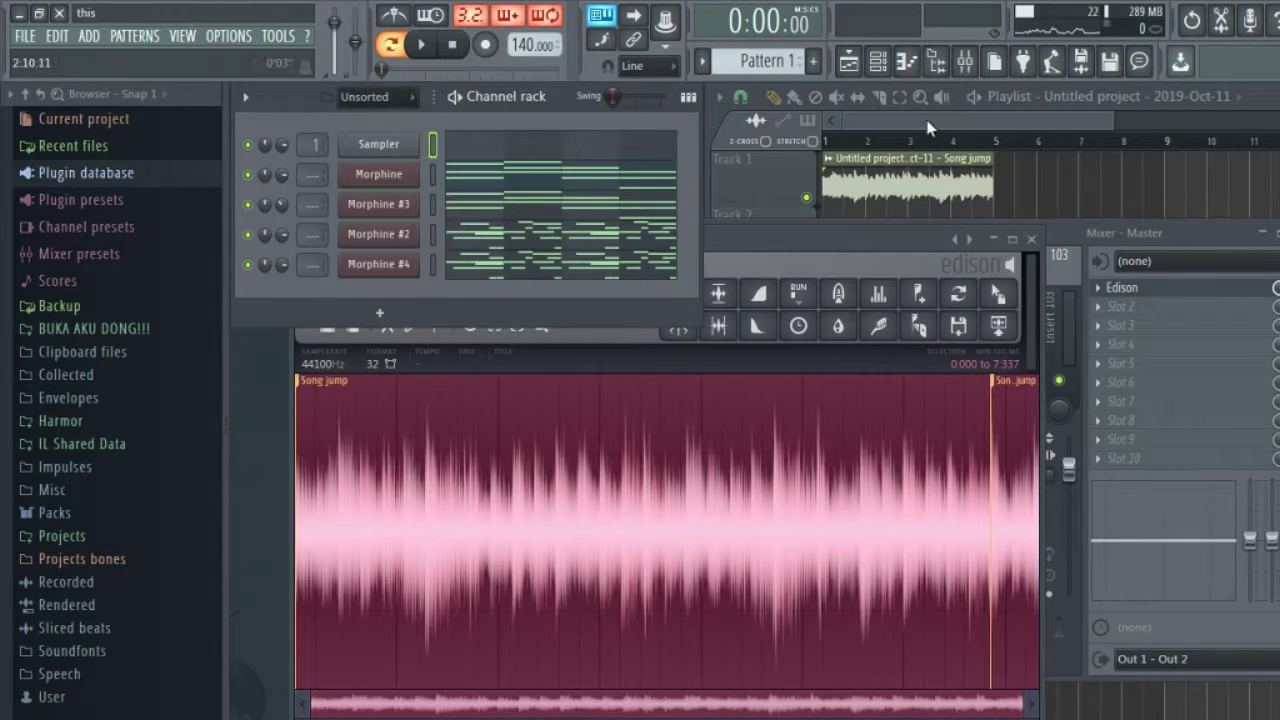
pyautogui.click(995, 110)
pyautogui.press('space')
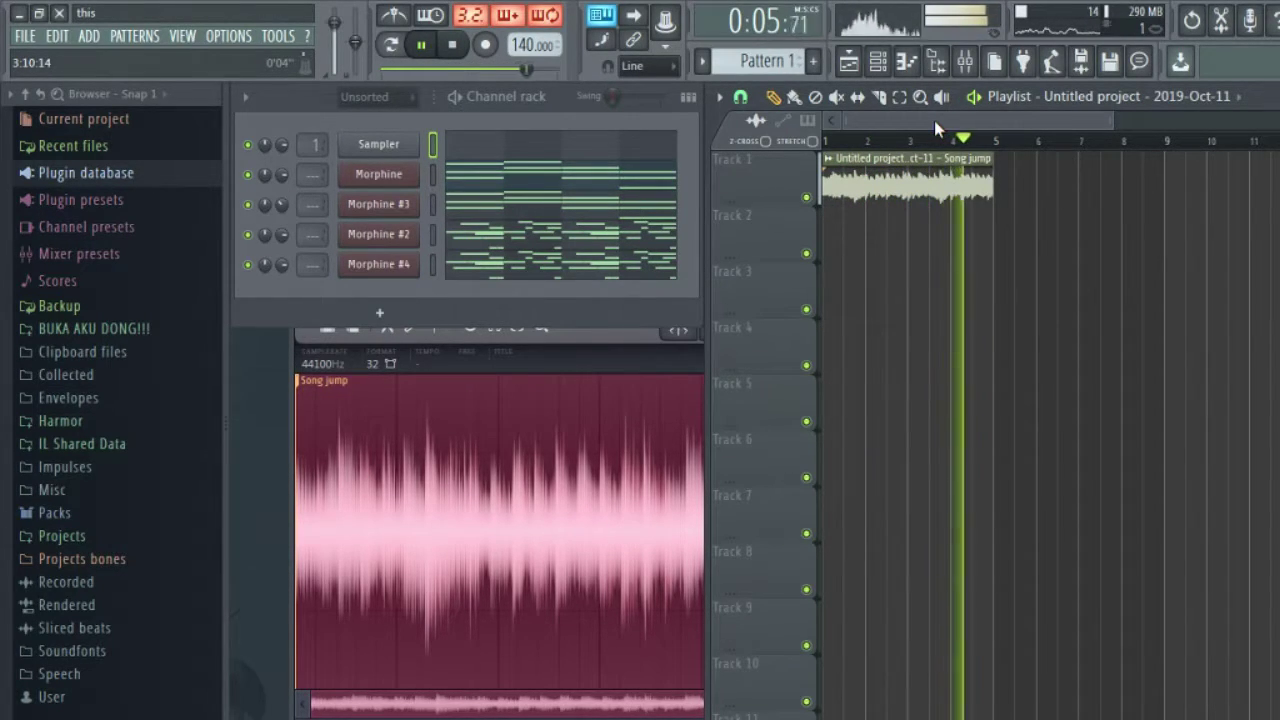
pyautogui.press('space')
# Step: Load Gross Beat into slot 2 of the Master mixer track
pyautogui.click(964, 61)
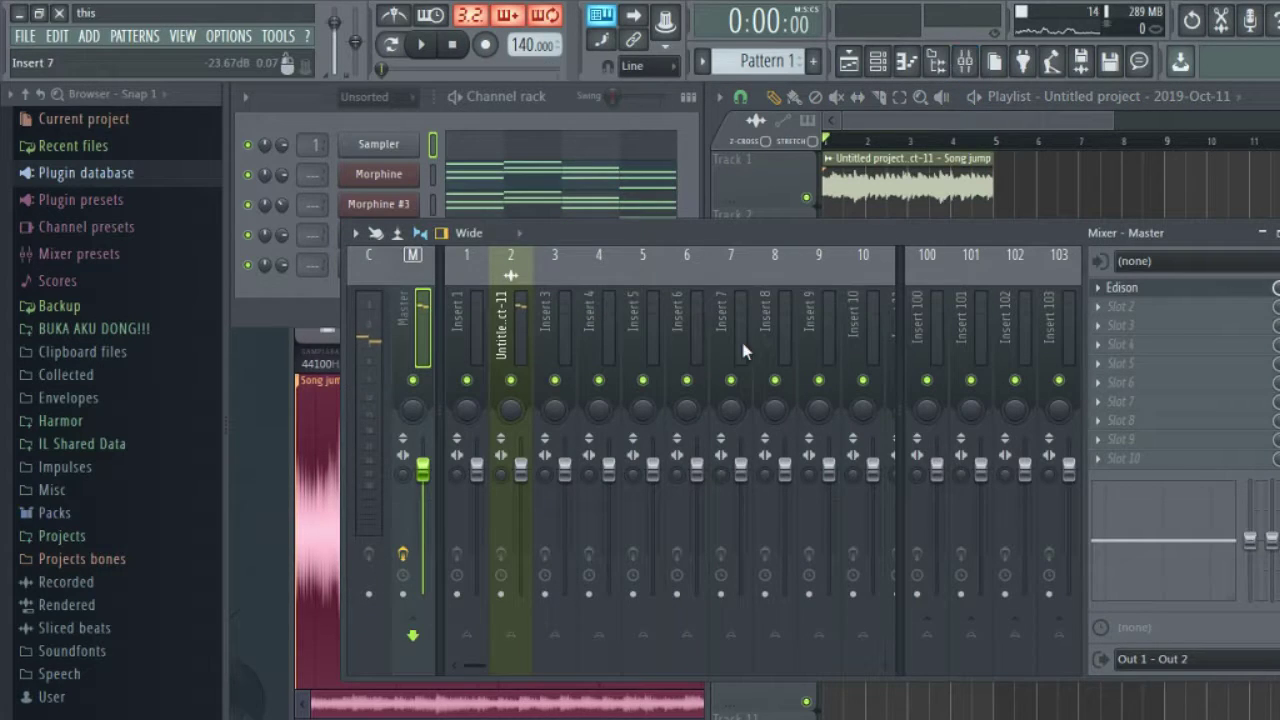
pyautogui.click(1130, 316)
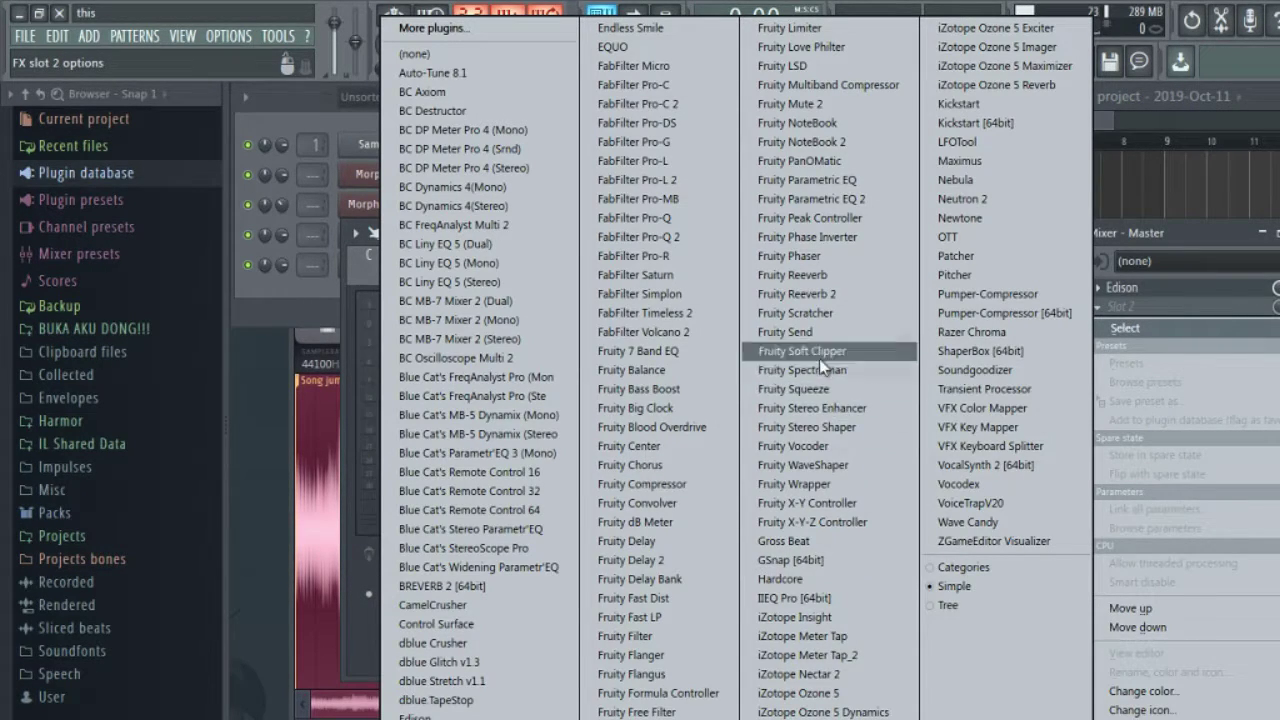
pyautogui.click(798, 549)
# Step: Audition Gross Beat's time presets during playback, trying Complex 10, Complex 11, Basic 10, Basic 11, Complex 4 and Complex 7 before choosing Complex 2
pyautogui.press('space')
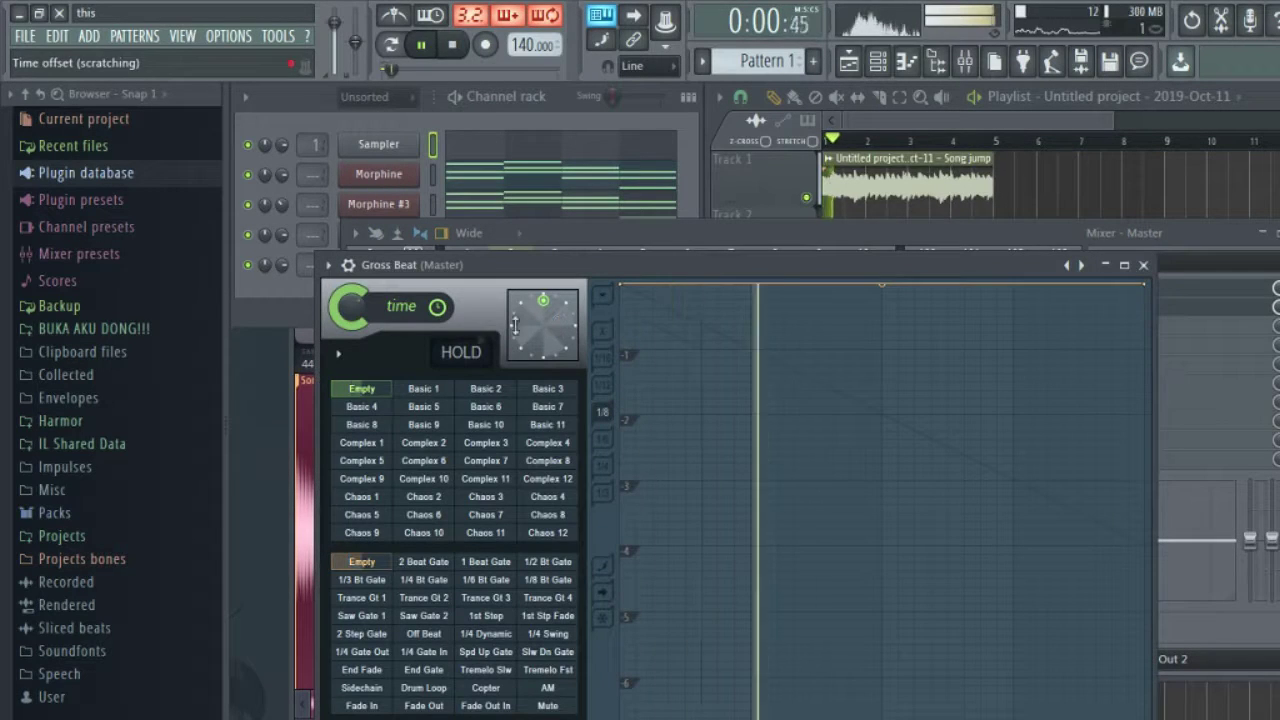
pyautogui.click(437, 482)
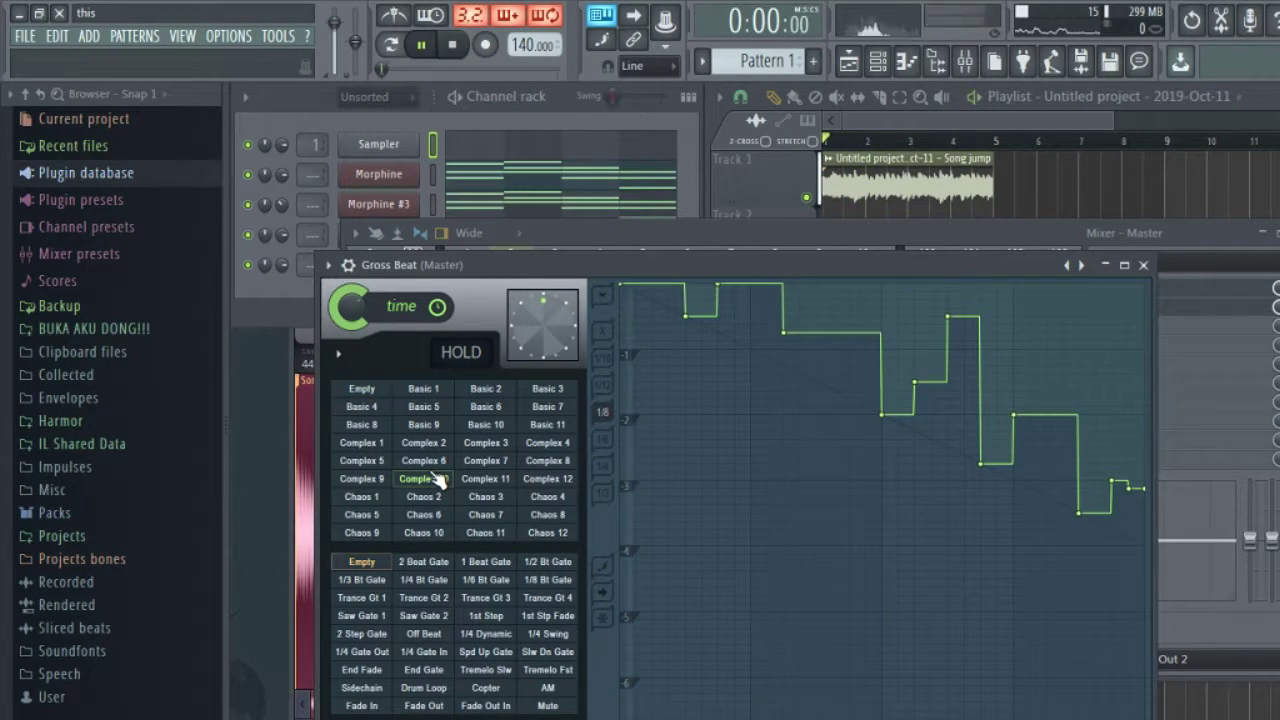
pyautogui.click(491, 481)
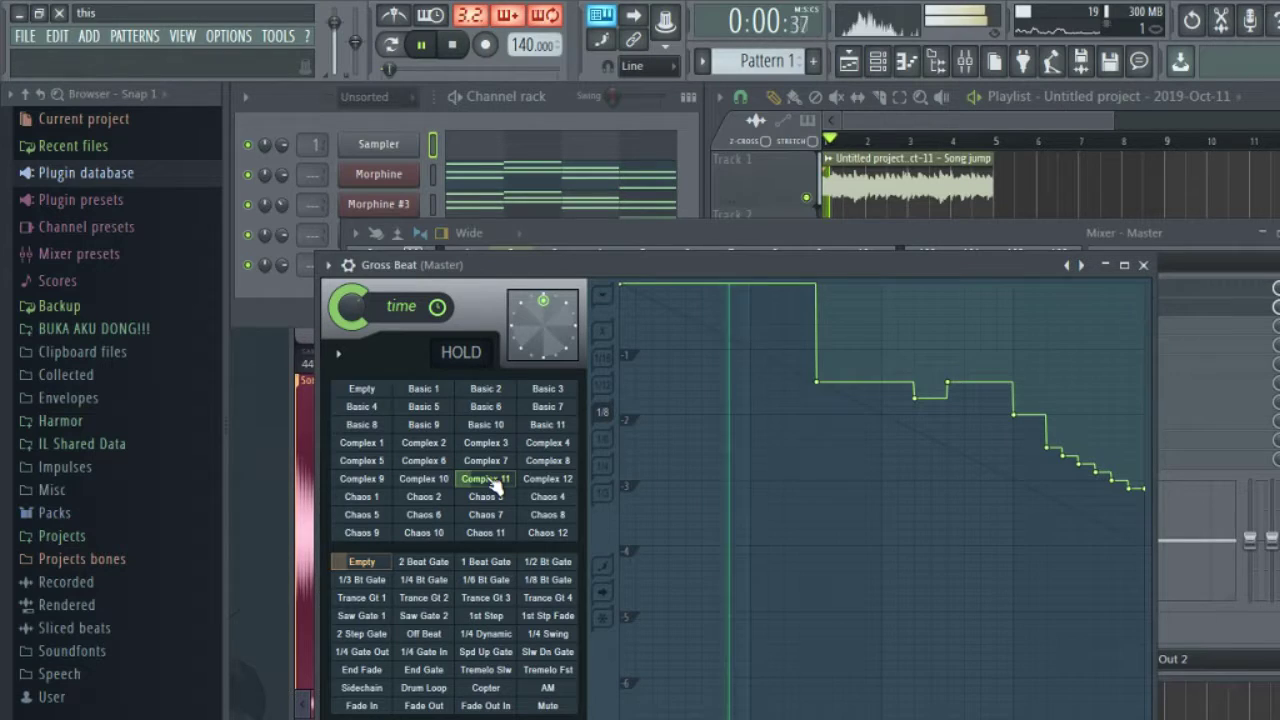
pyautogui.click(485, 425)
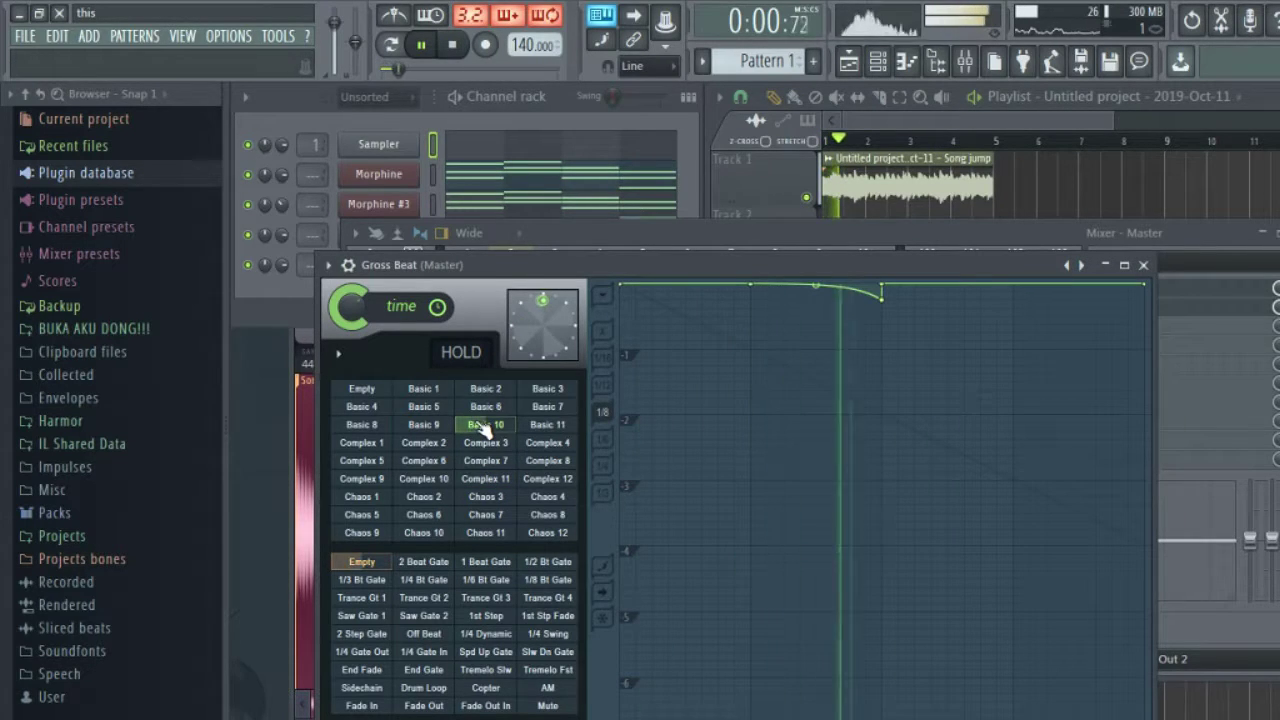
pyautogui.click(545, 424)
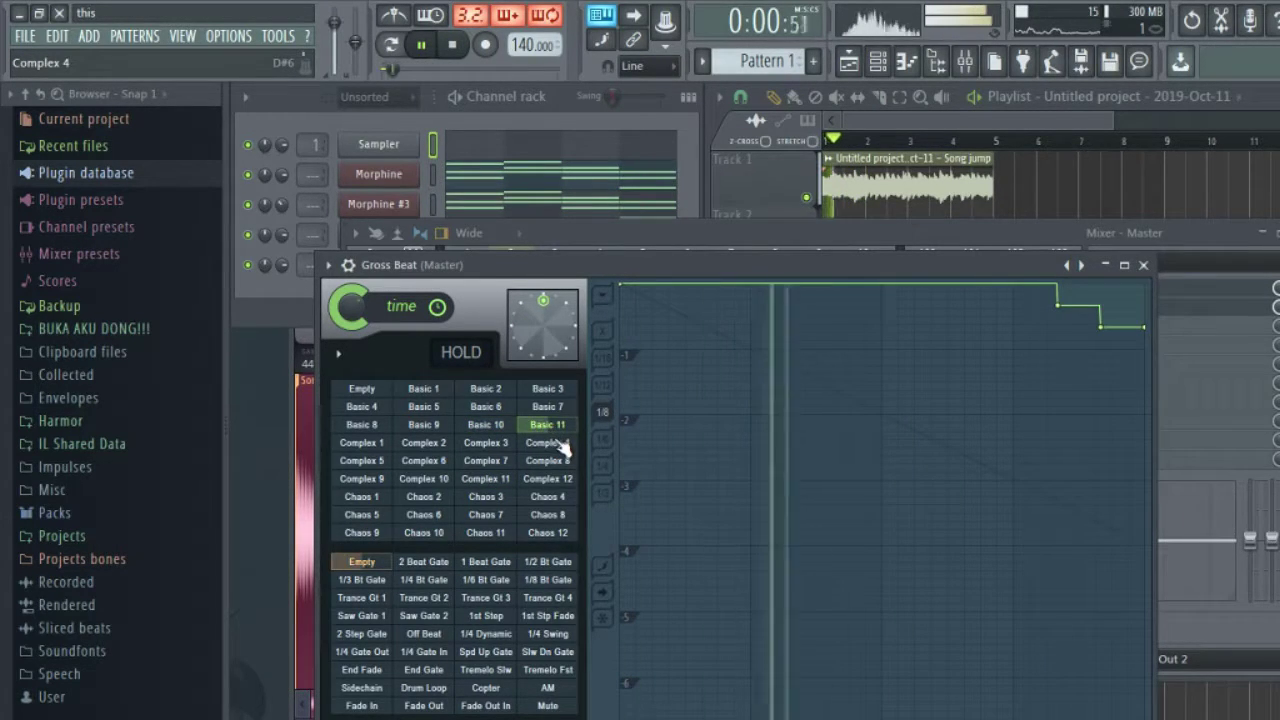
pyautogui.click(556, 446)
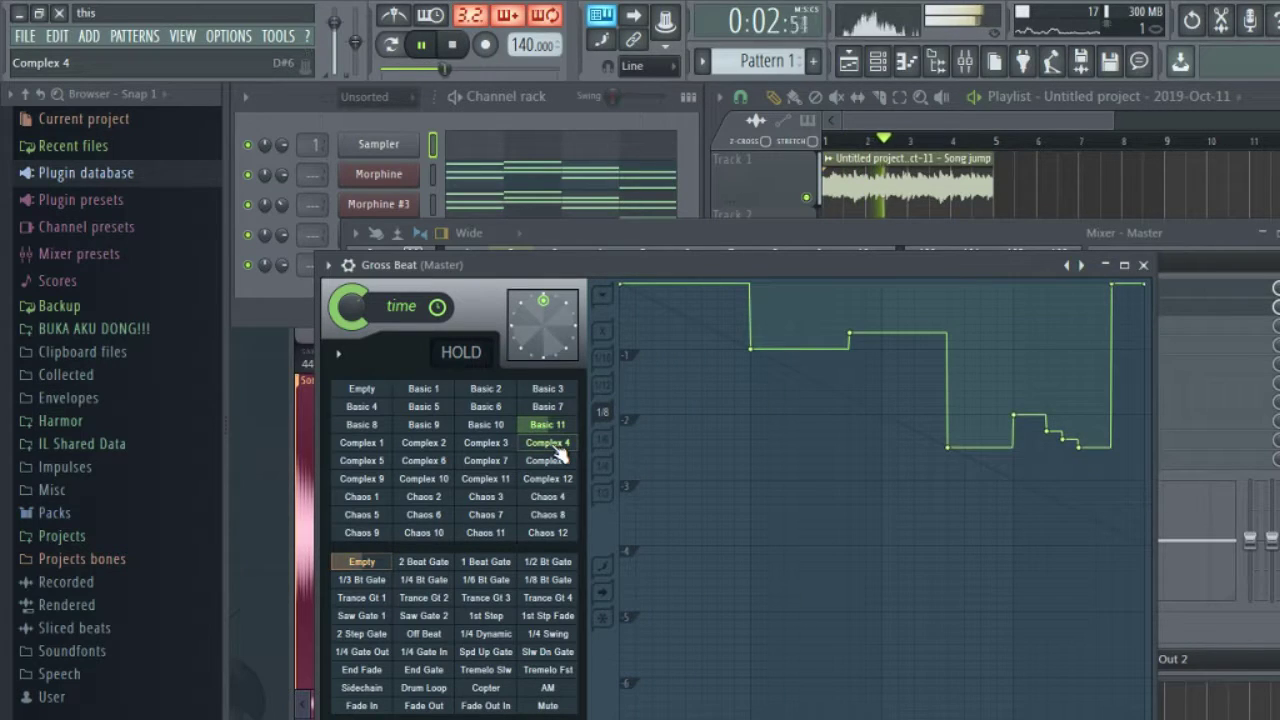
pyautogui.press('space')
pyautogui.click(482, 460)
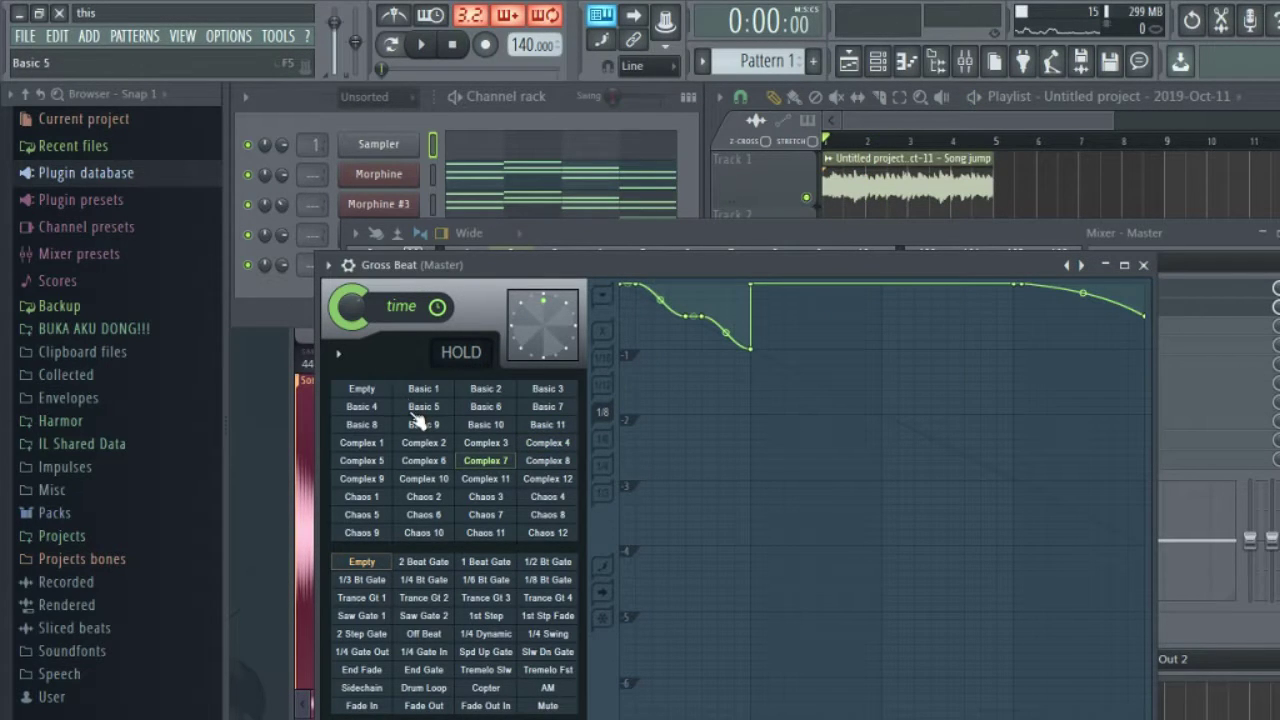
pyautogui.press('space')
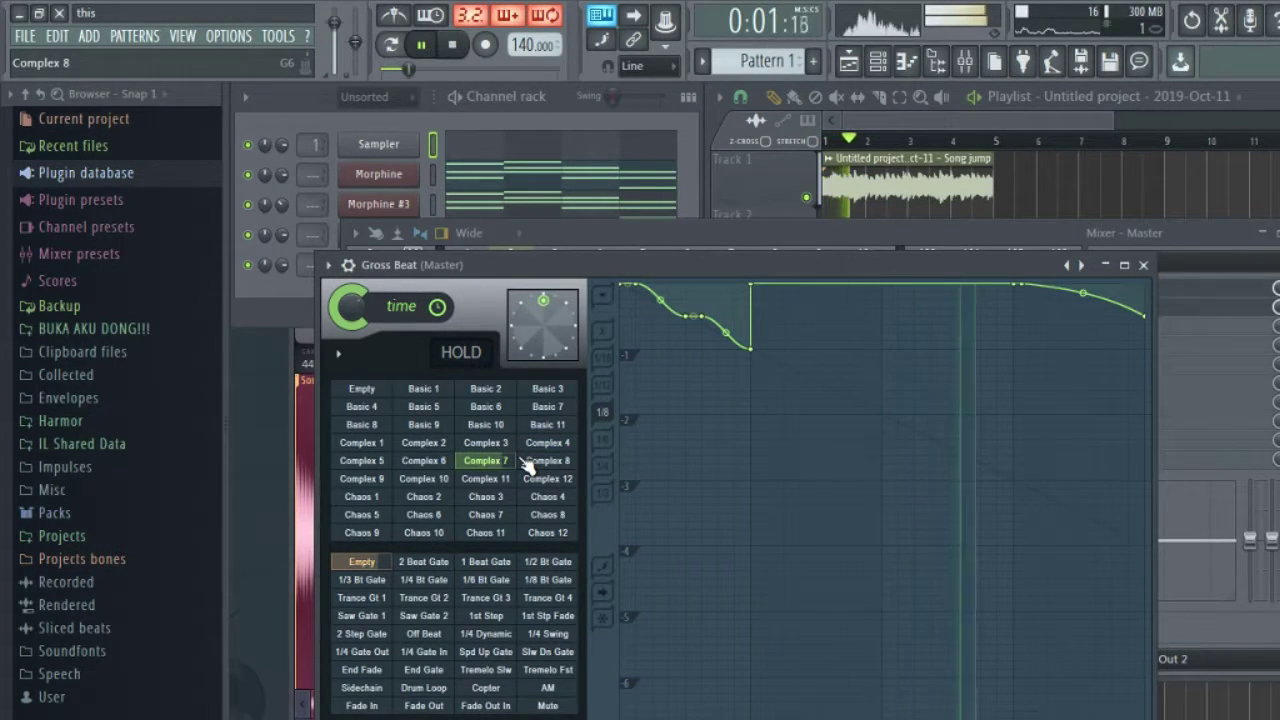
pyautogui.click(423, 442)
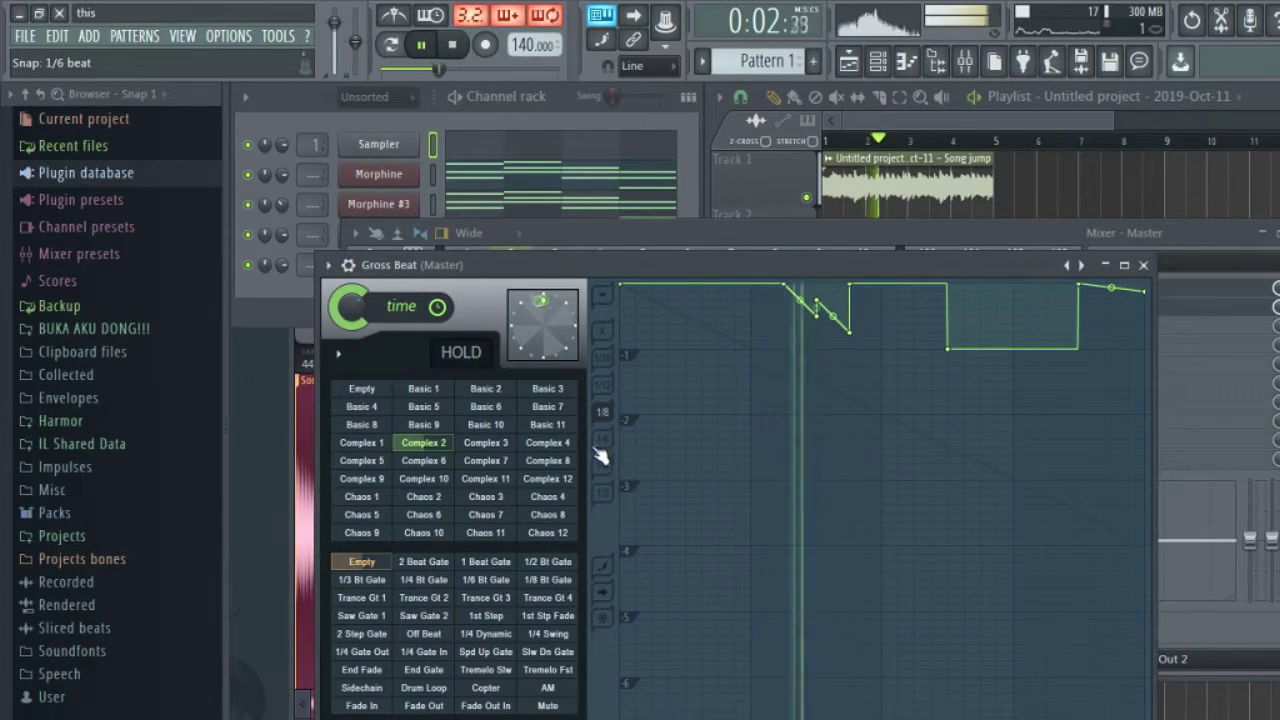
# Step: Delete the points forming the first dip in the Complex 2 time envelope, then close Gross Beat
pyautogui.rightClick(818, 318)
pyautogui.click(869, 345)
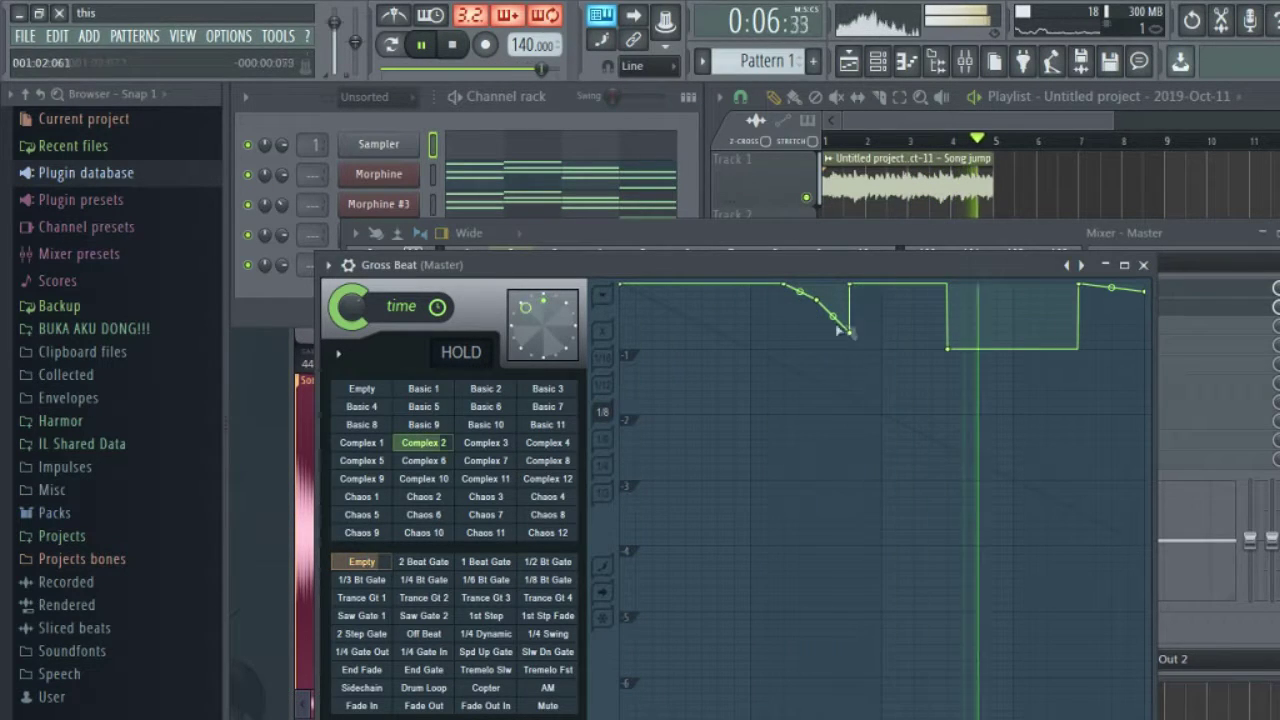
pyautogui.rightClick(821, 296)
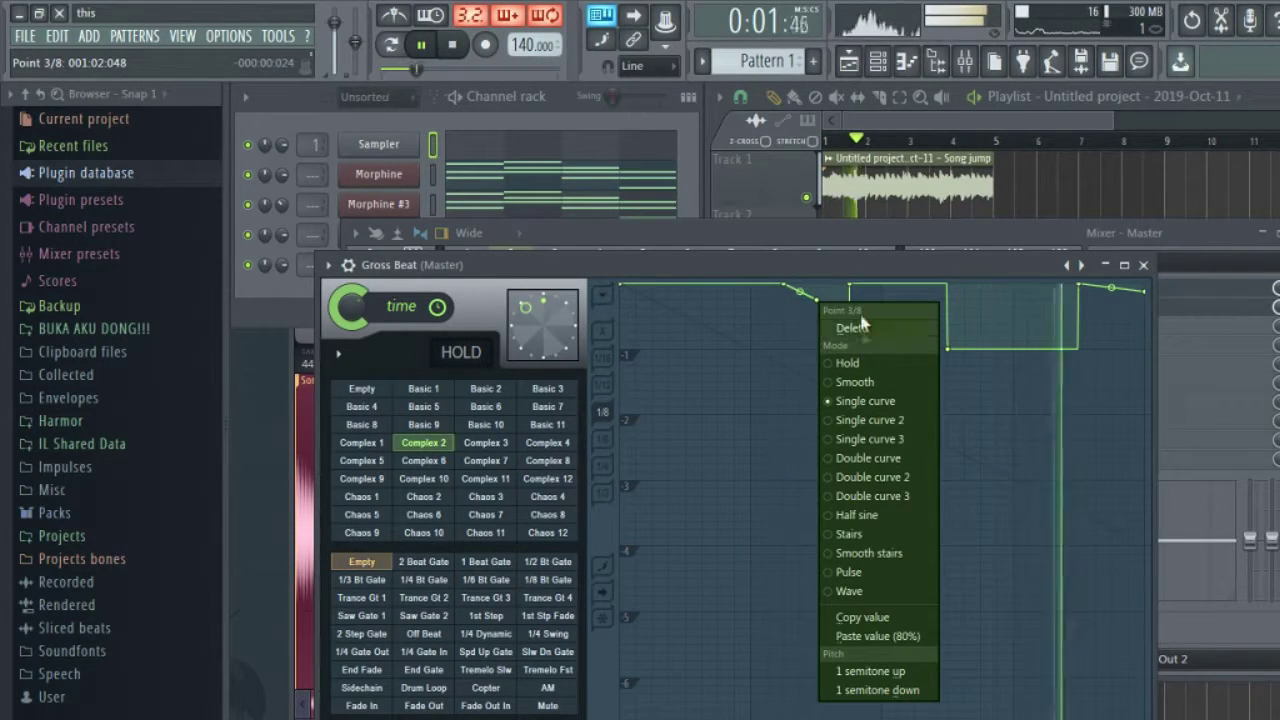
pyautogui.click(851, 329)
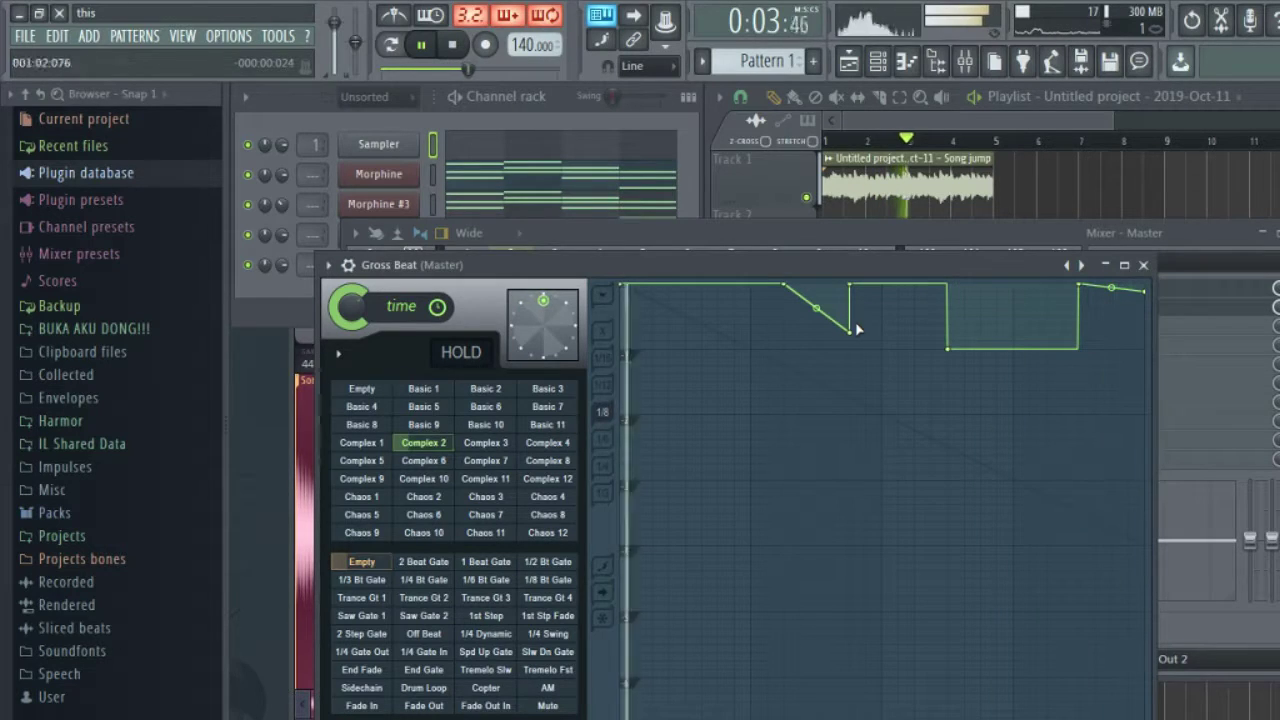
pyautogui.rightClick(851, 328)
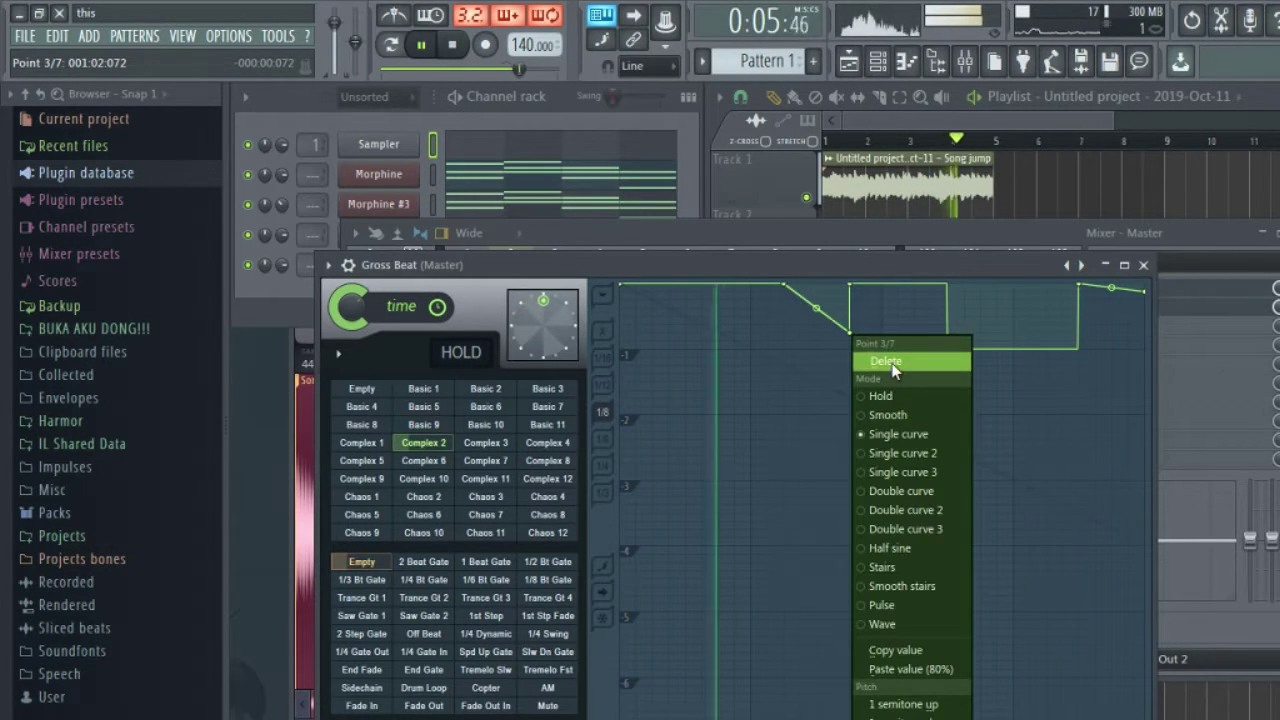
pyautogui.click(893, 362)
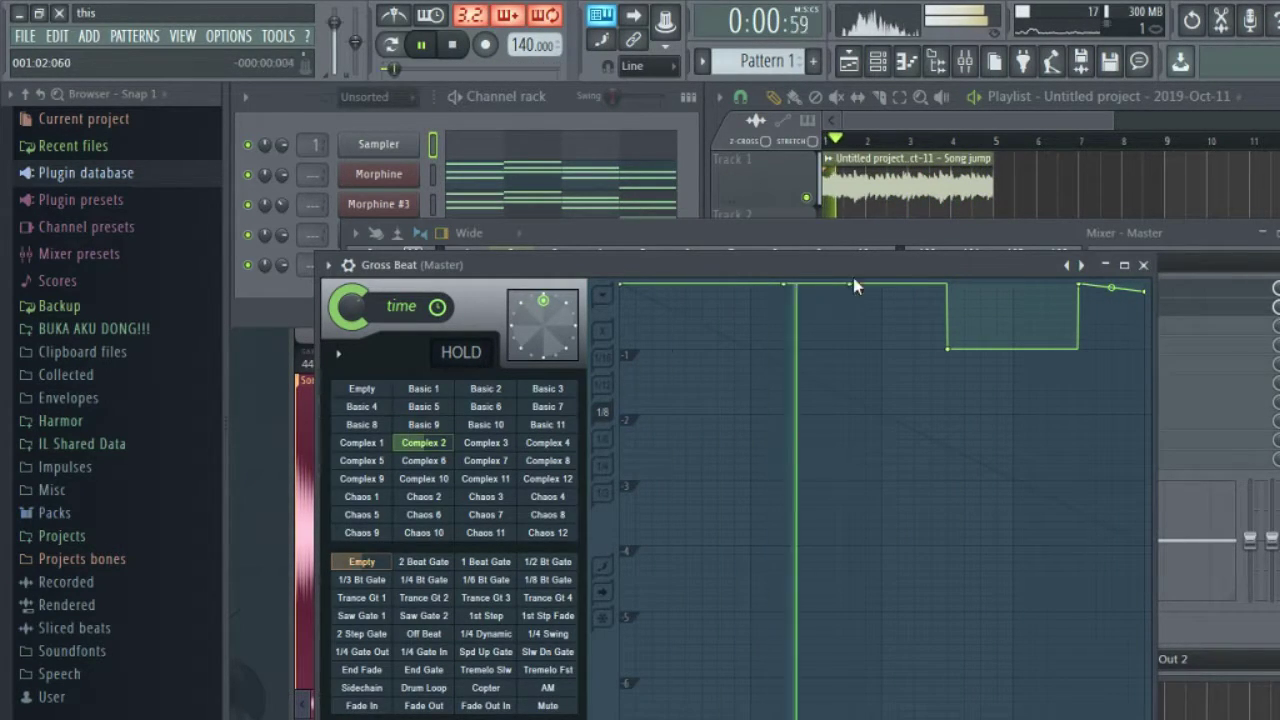
pyautogui.click(1143, 265)
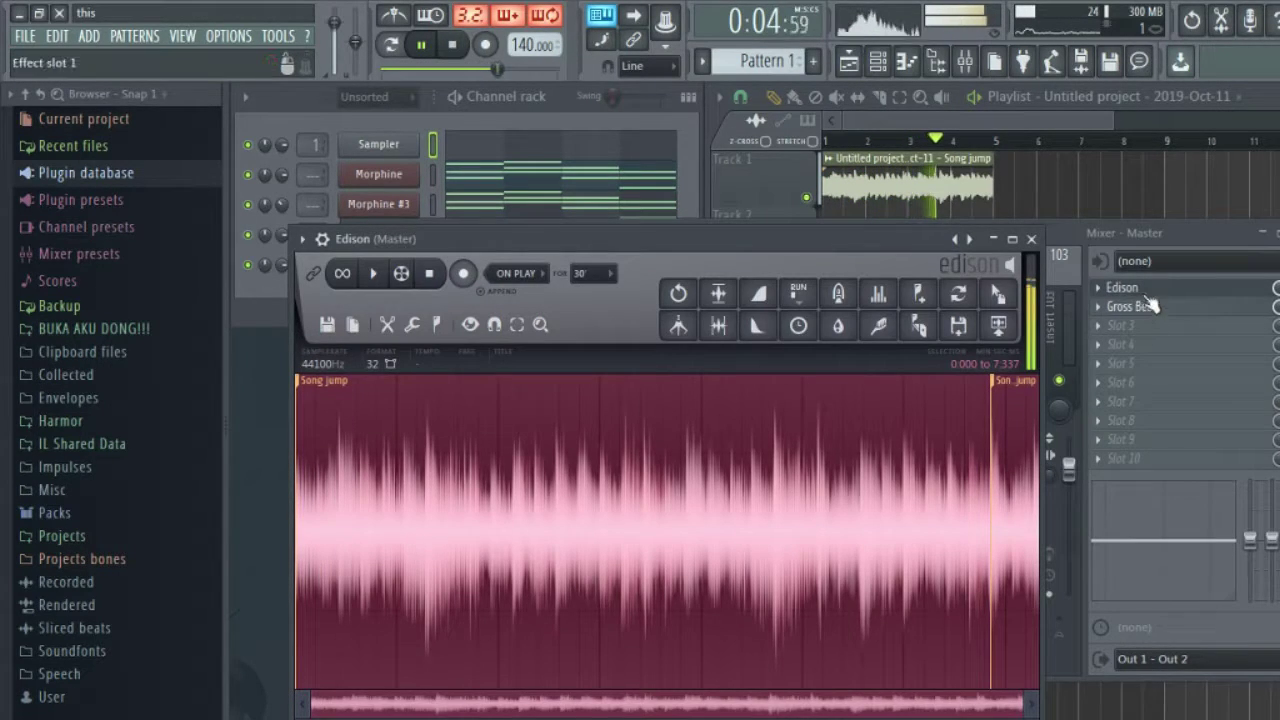
# Step: Load Fruity parametric EQ 2 into slot 3 of the Master track and set band 1 to a high pass at about 105 Hz
pyautogui.click(1064, 231)
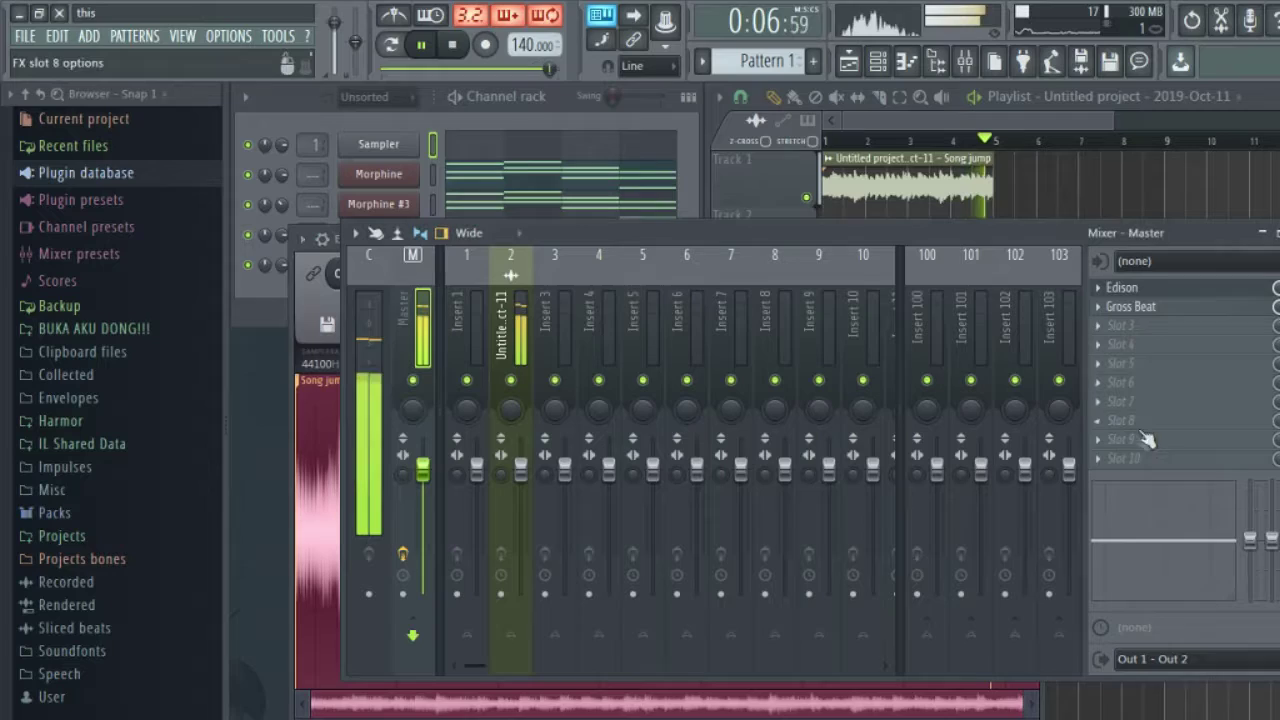
pyautogui.click(1120, 338)
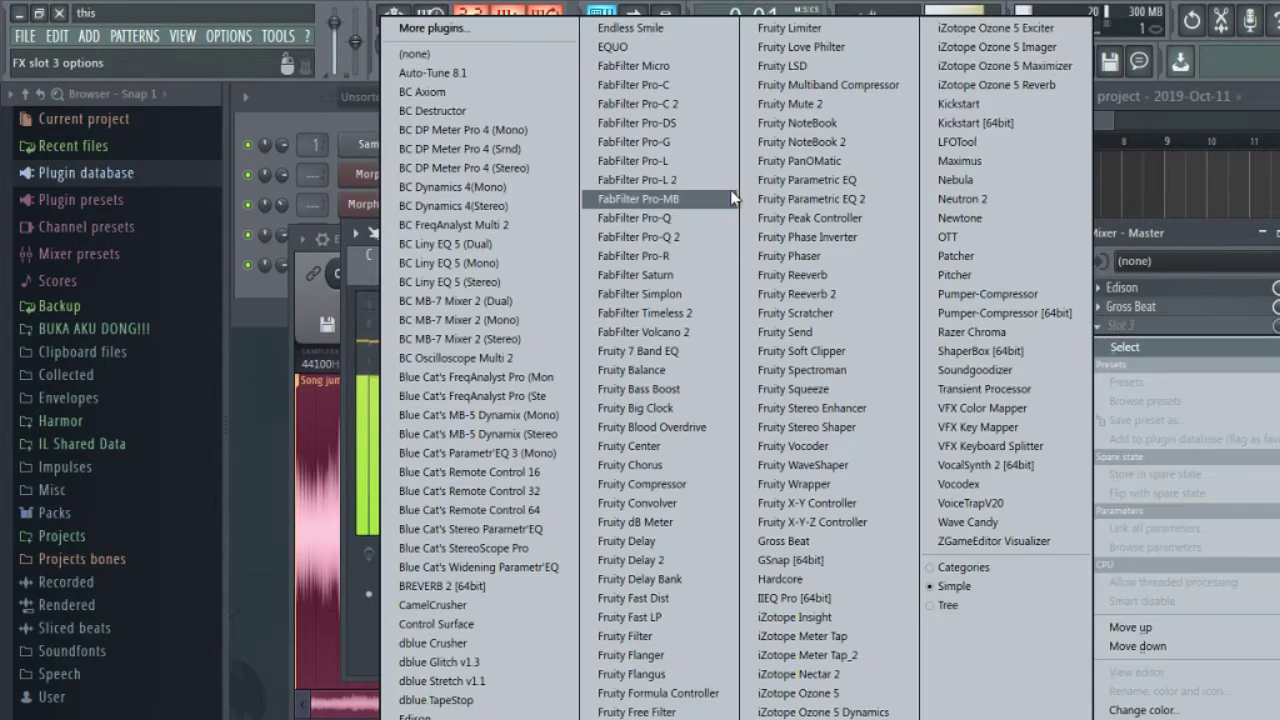
pyautogui.click(806, 198)
pyautogui.click(820, 345)
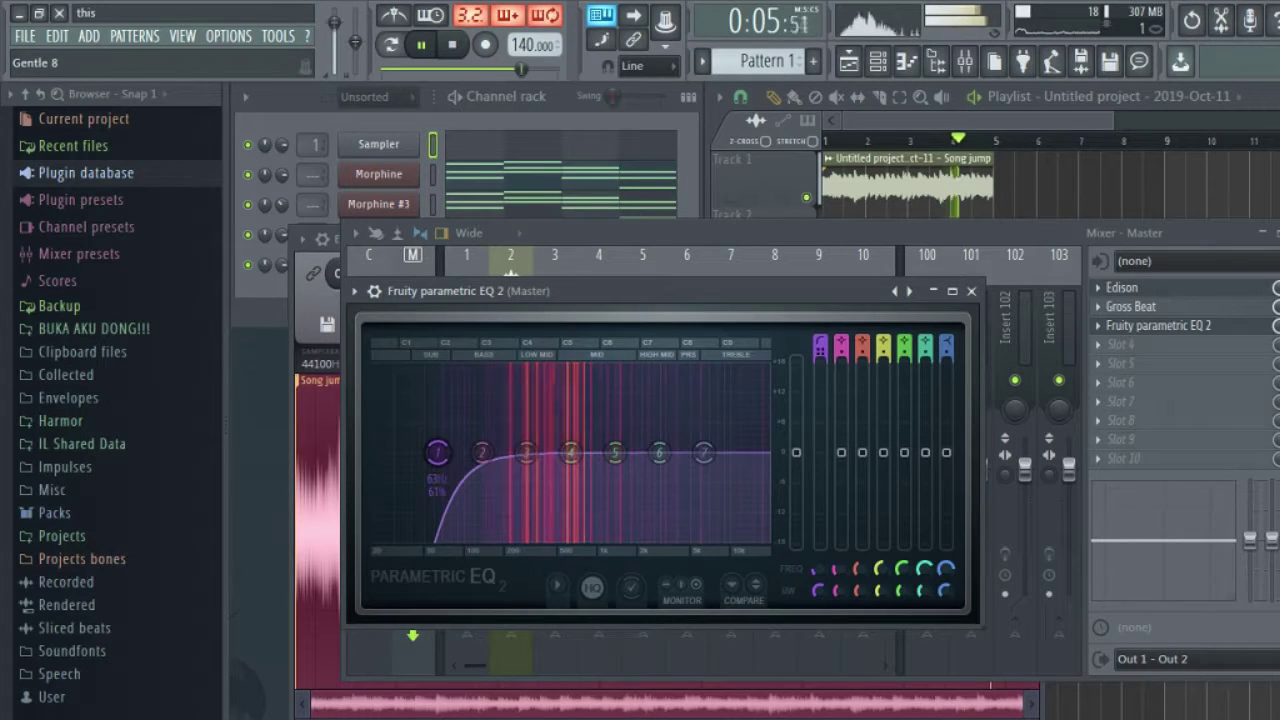
pyautogui.moveTo(437, 452); pyautogui.dragTo(459, 452)
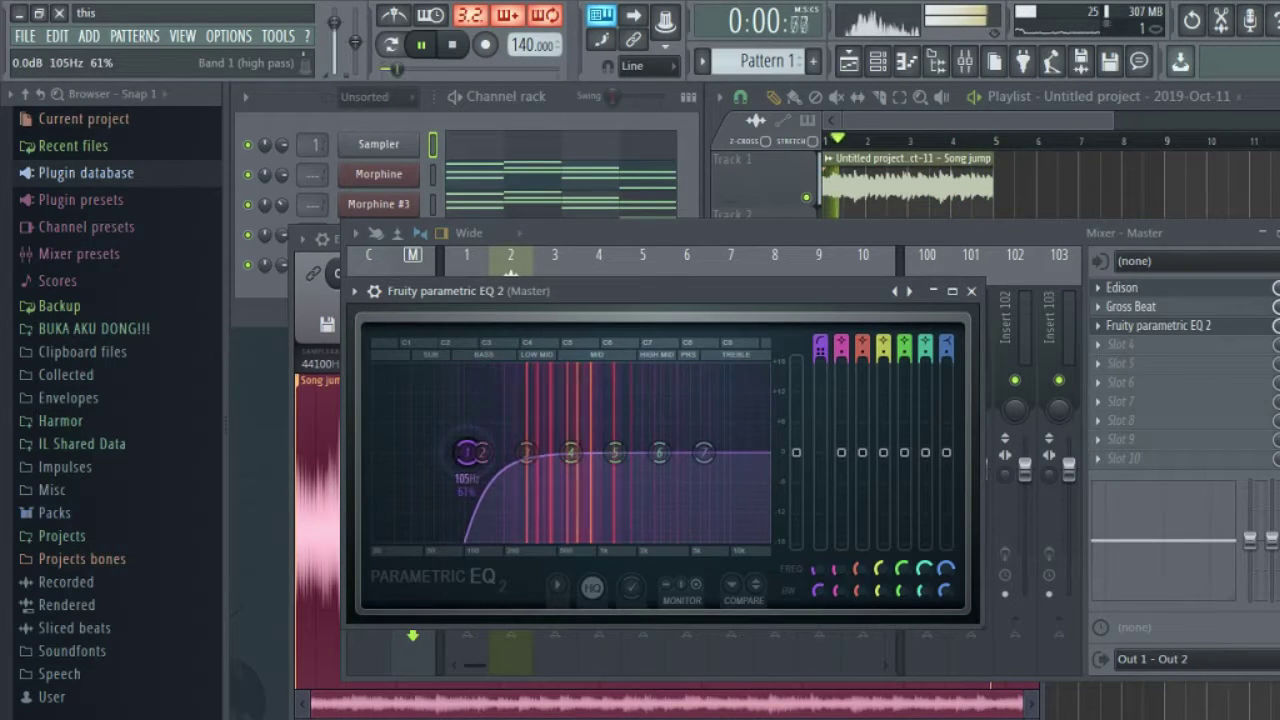
# Step: Create Pattern 2 and expand the Drum one shot folder of the Tebeats drumkit Vol. 1 in the sample browser
pyautogui.click(560, 128)
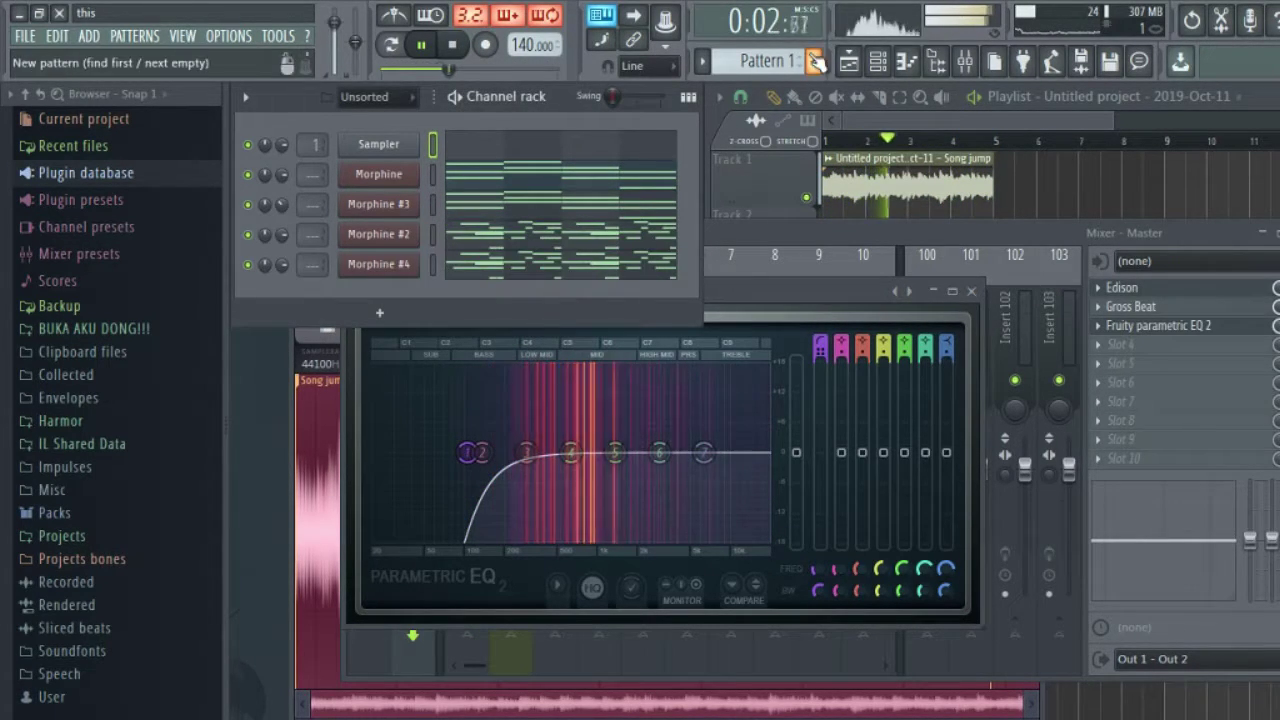
pyautogui.click(817, 62)
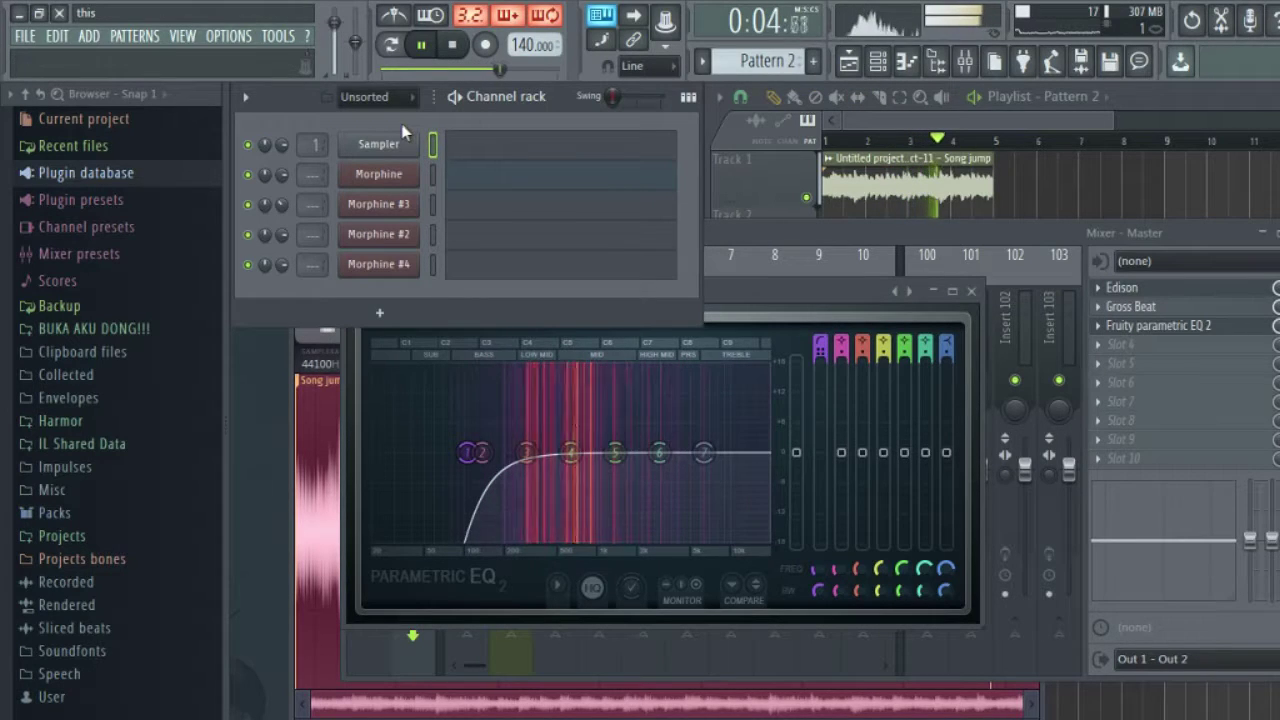
pyautogui.click(98, 328)
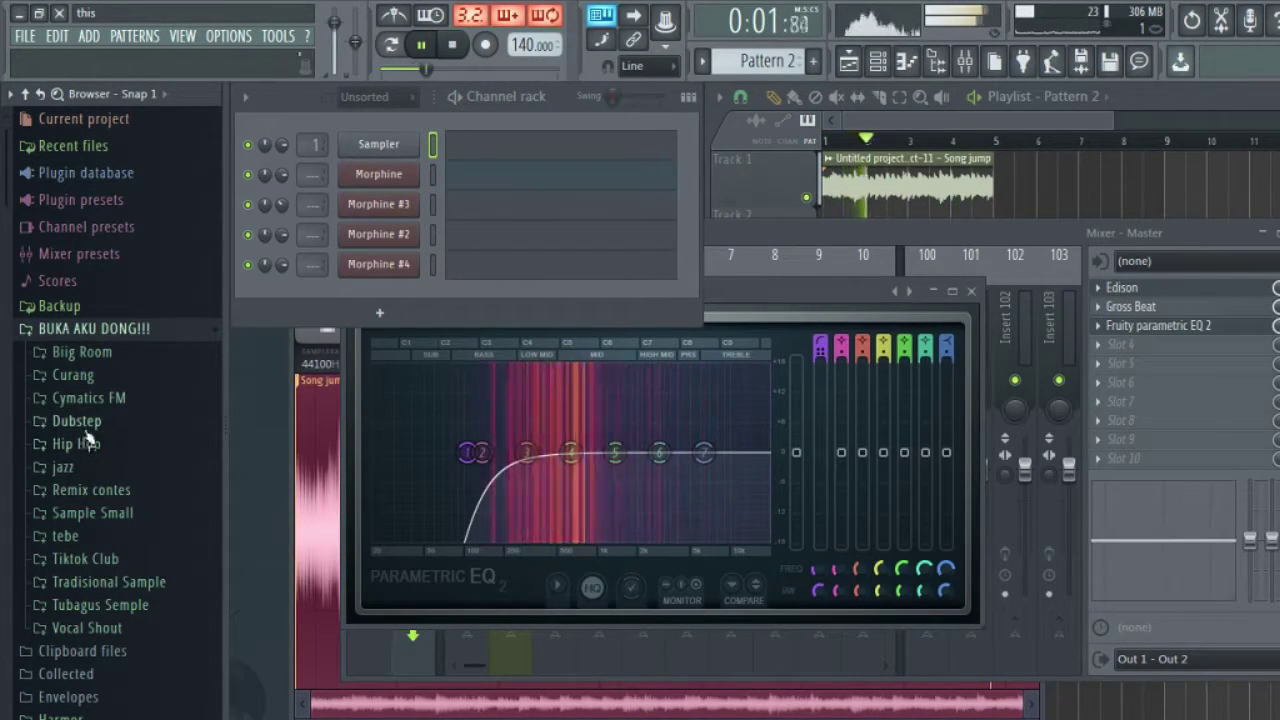
pyautogui.click(66, 536)
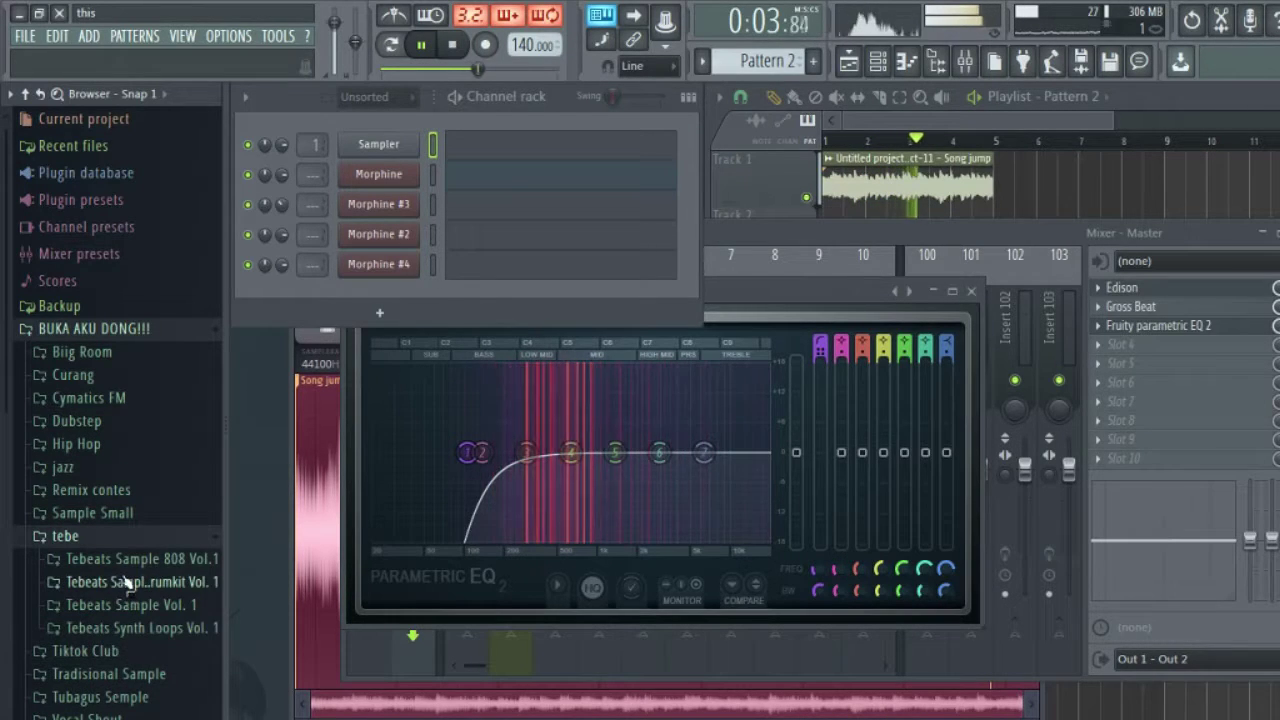
pyautogui.click(128, 582)
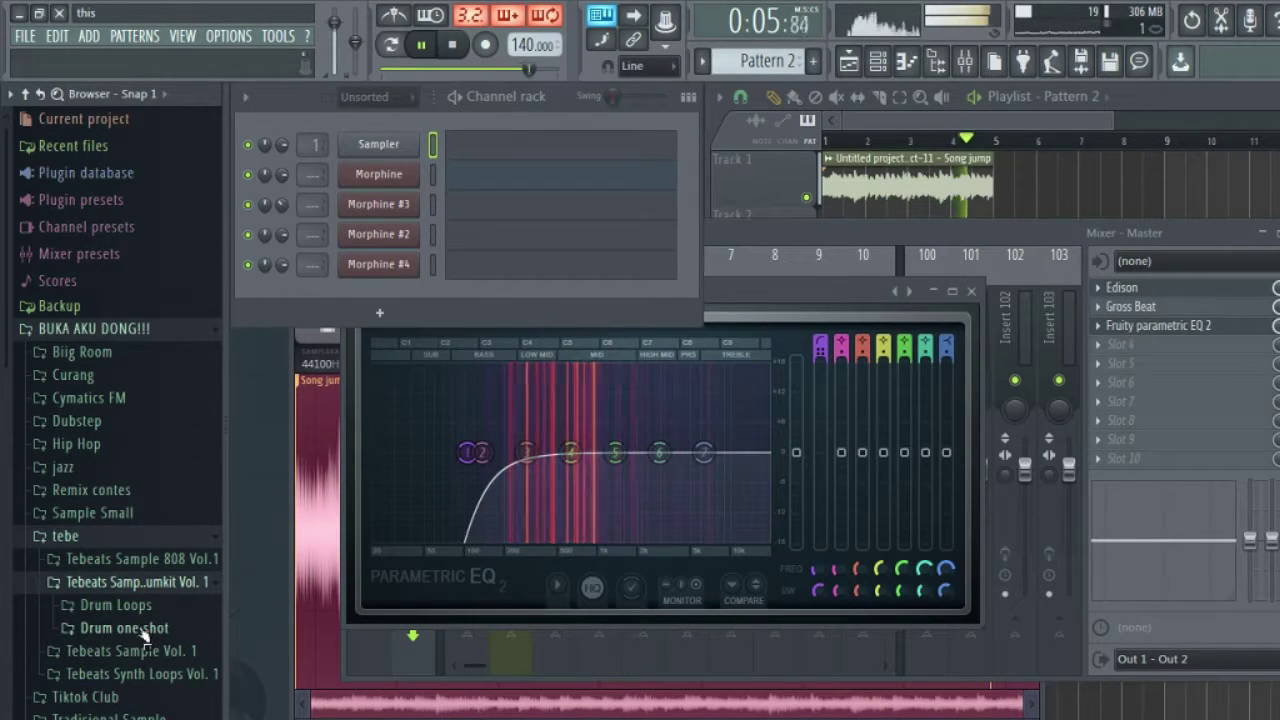
pyautogui.click(124, 628)
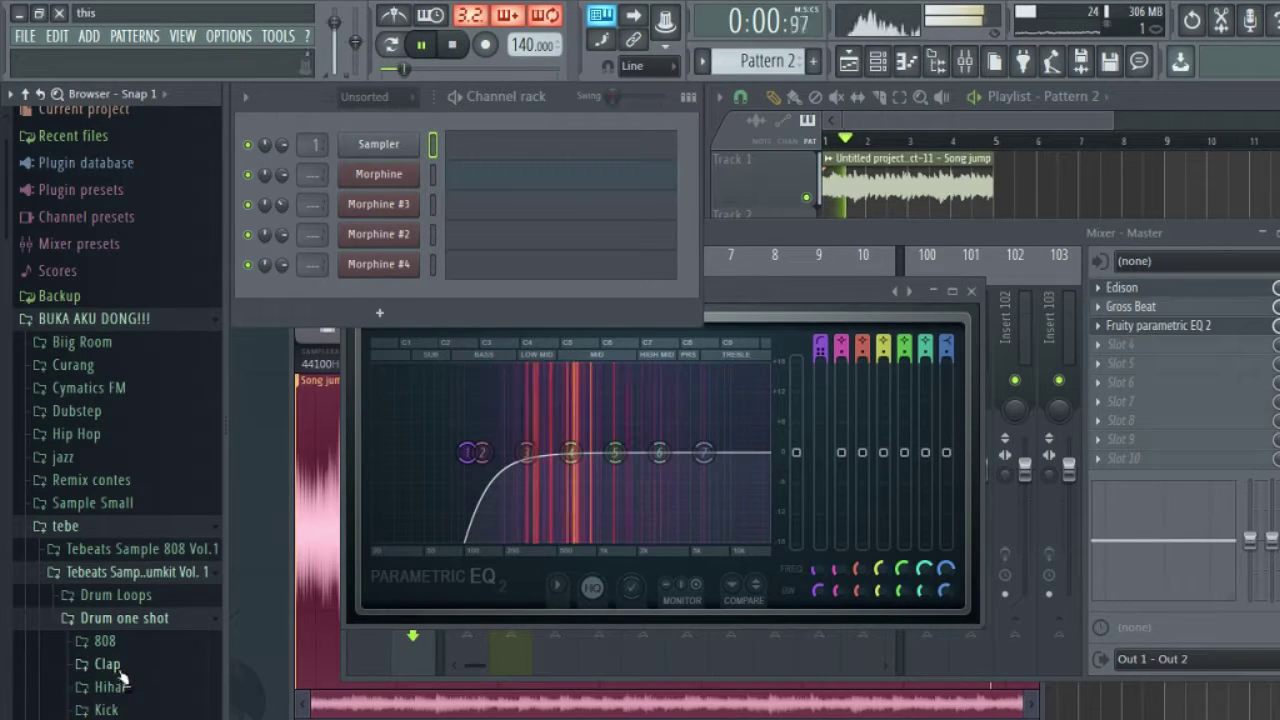
# Step: Preview the samples in the Clap folder and add TB Clap 2 to the channel rack
pyautogui.click(116, 666)
pyautogui.press('Up')
pyautogui.press('Up')
pyautogui.click(135, 484)
pyautogui.moveTo(135, 484); pyautogui.dragTo(350, 300)
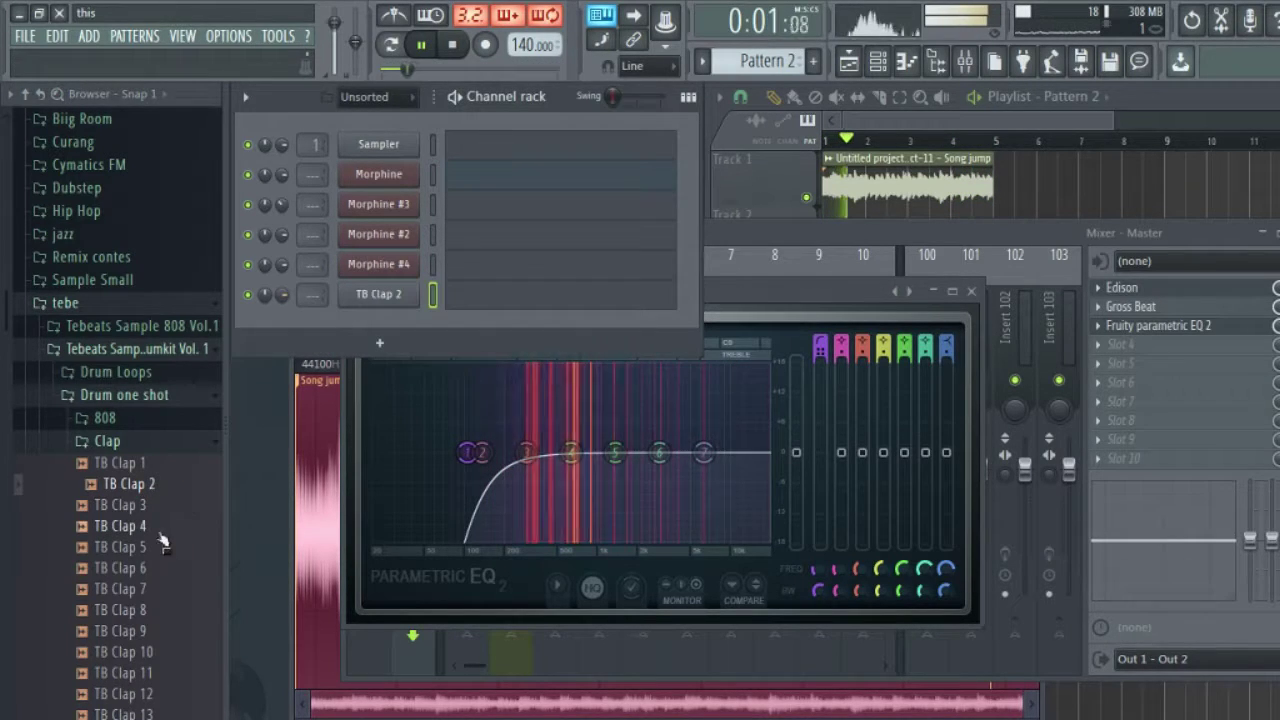
# Step: Preview several samples in the Hihat folder against the song and add TB Hihat 1 to the channel rack
pyautogui.click(140, 446)
pyautogui.press('space')
pyautogui.click(137, 466)
pyautogui.click(137, 484)
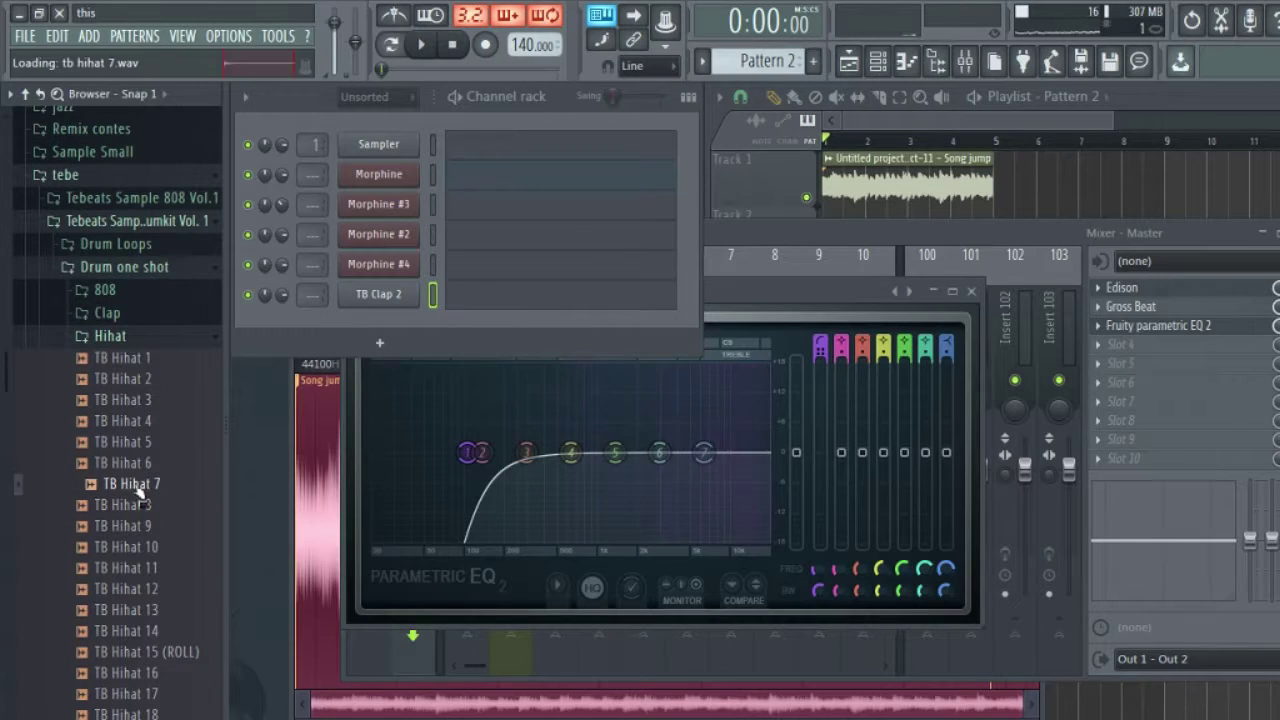
pyautogui.press('space')
pyautogui.click(137, 400)
pyautogui.click(137, 379)
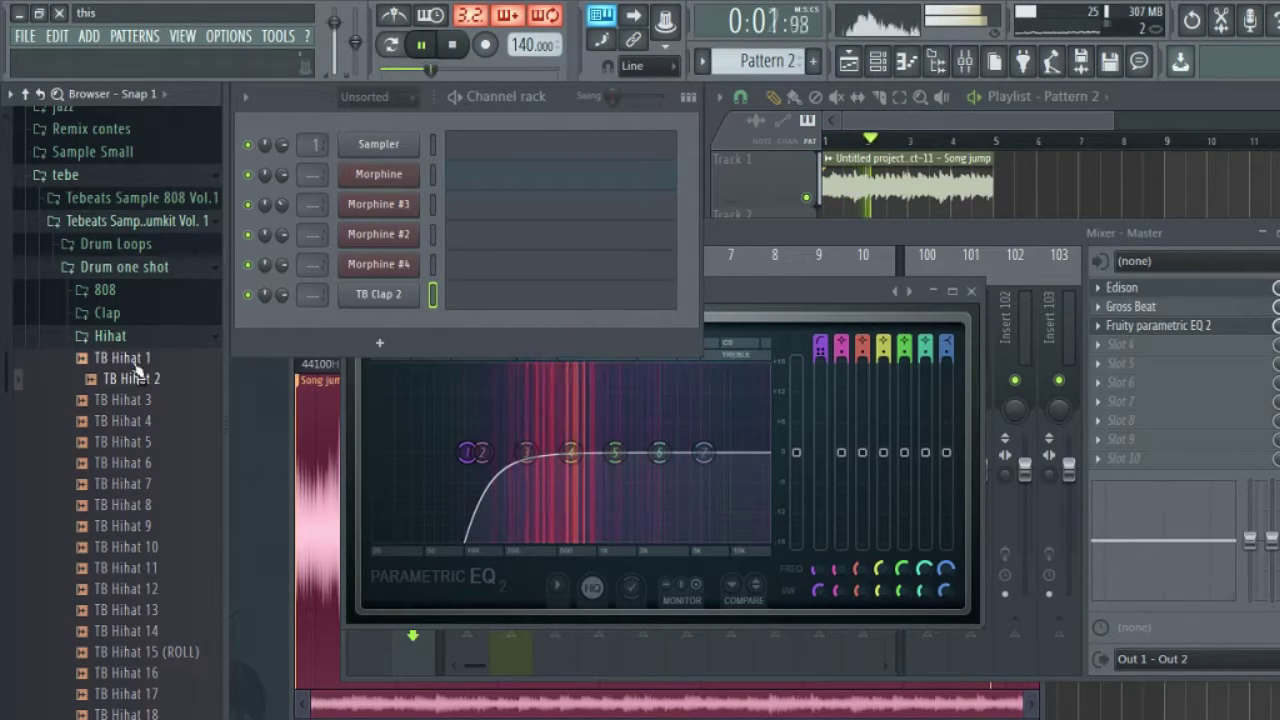
pyautogui.click(137, 358)
pyautogui.moveTo(138, 368); pyautogui.dragTo(352, 326)
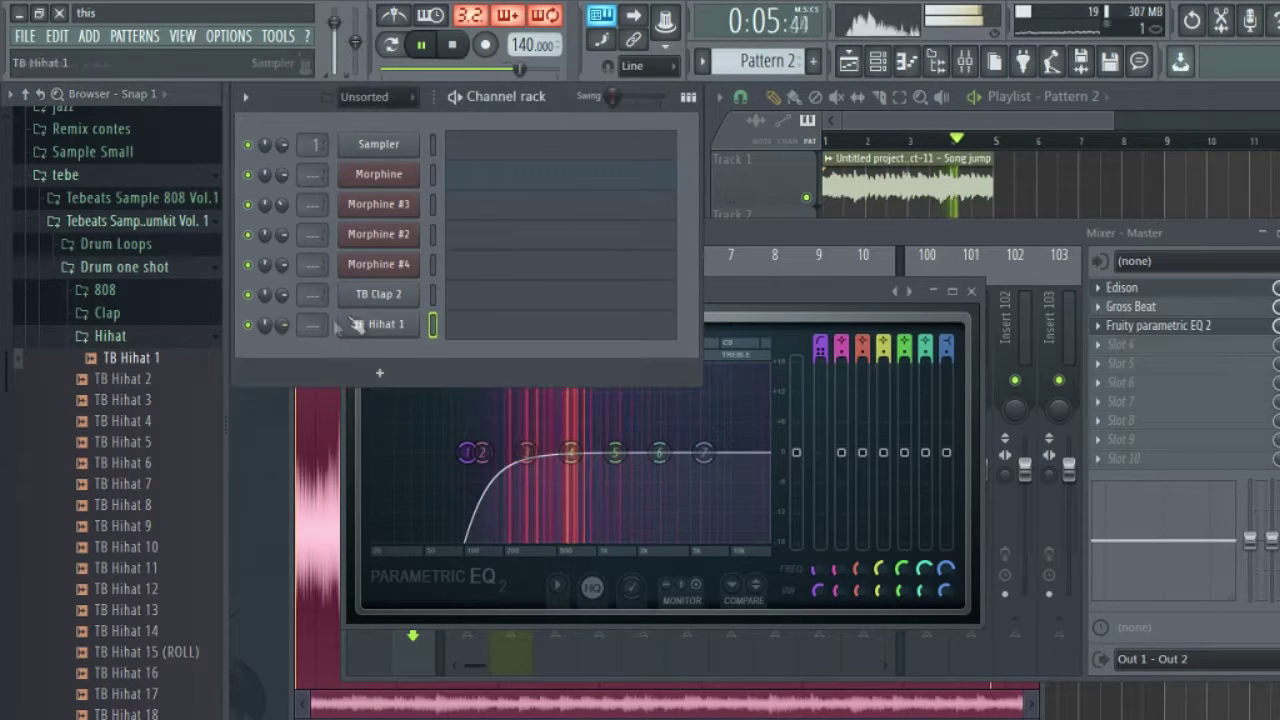
# Step: Collapse the Hihat folder, preview samples in the Kick folder and add TB Kick 3 to the channel rack
pyautogui.click(163, 340)
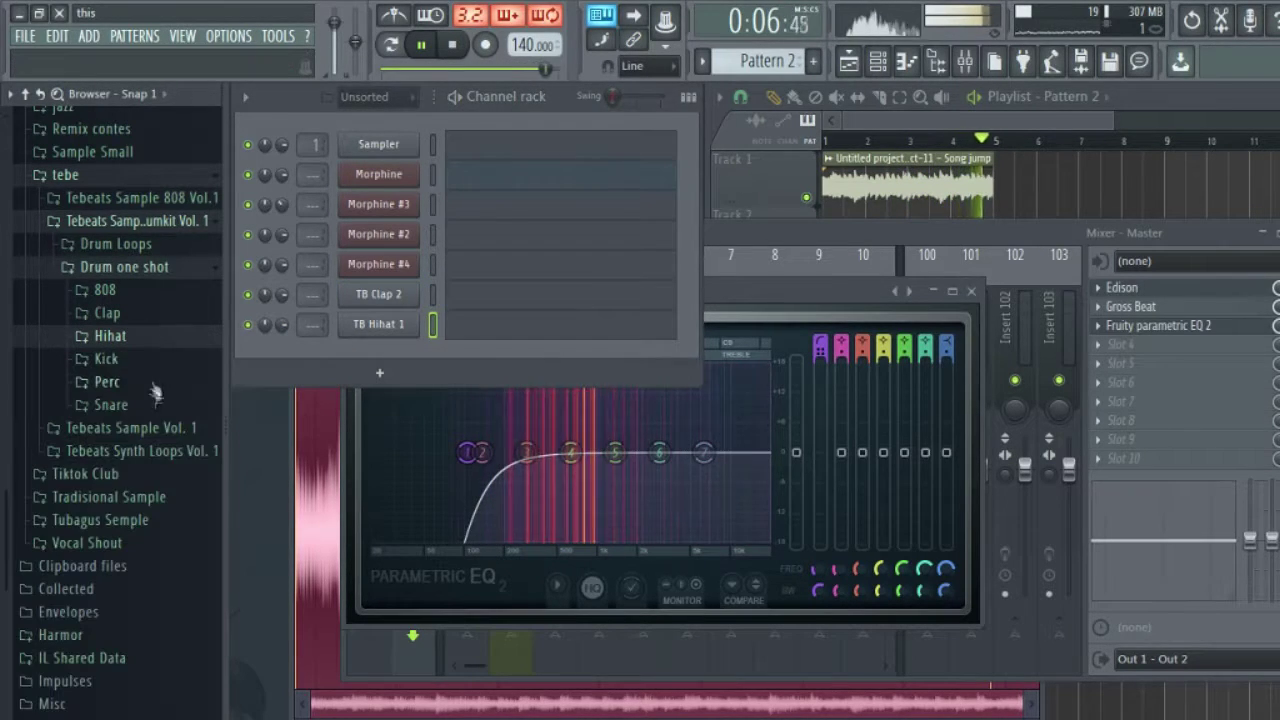
pyautogui.click(106, 359)
pyautogui.moveTo(146, 401); pyautogui.dragTo(147, 410)
pyautogui.click(145, 424)
pyautogui.click(146, 443)
pyautogui.click(145, 425)
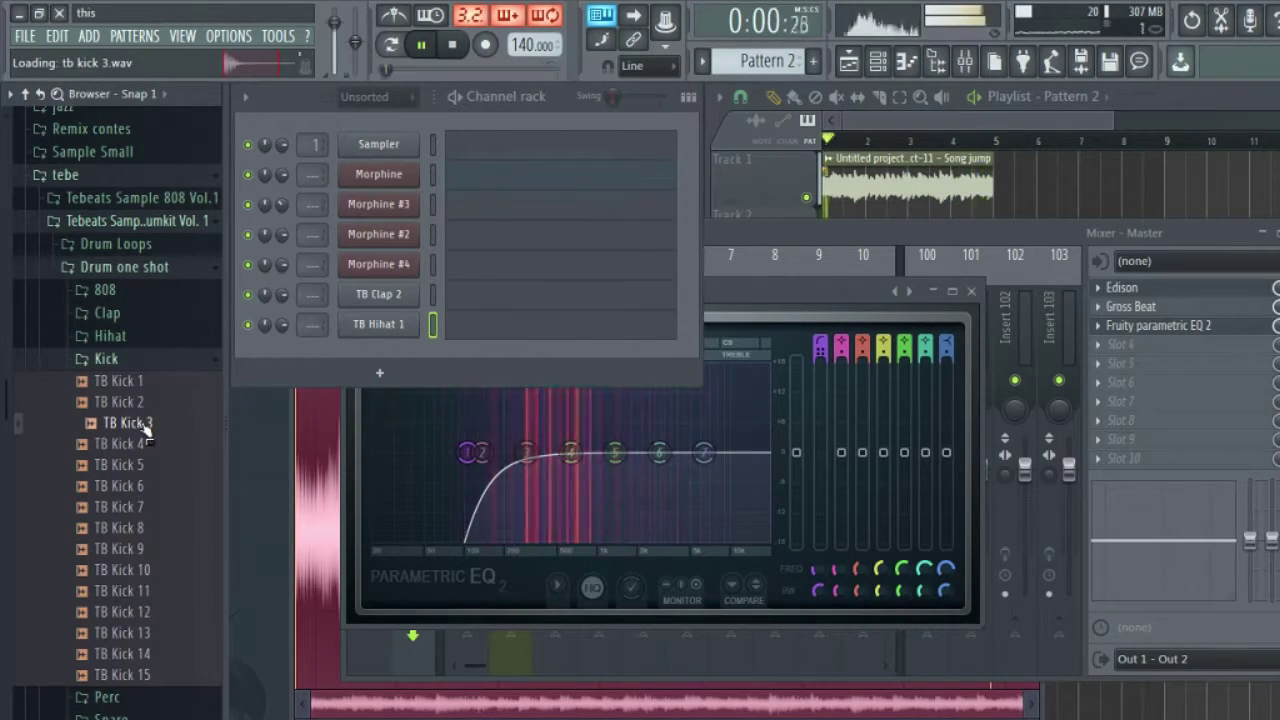
pyautogui.moveTo(361, 348); pyautogui.dragTo(360, 341)
# Step: Remove Gross Beat from slot 2 of the Master mixer track
pyautogui.click(833, 236)
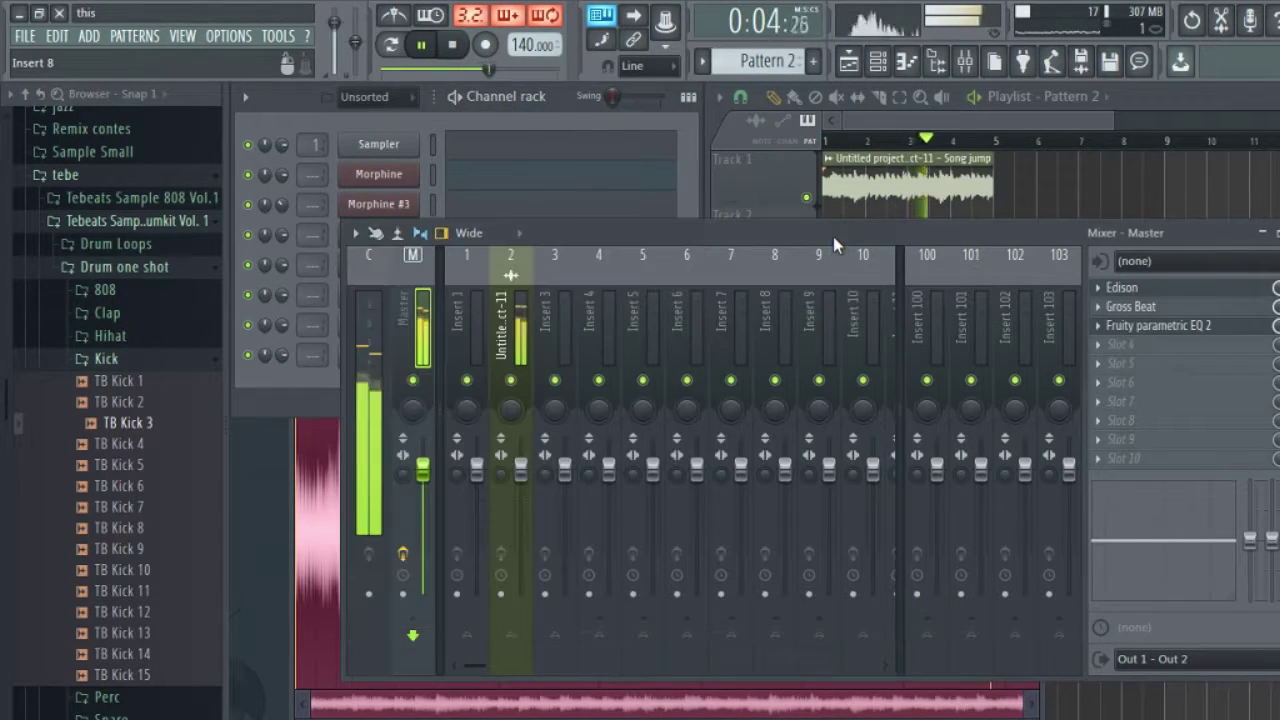
pyautogui.click(1104, 307)
pyautogui.moveTo(1125, 328)
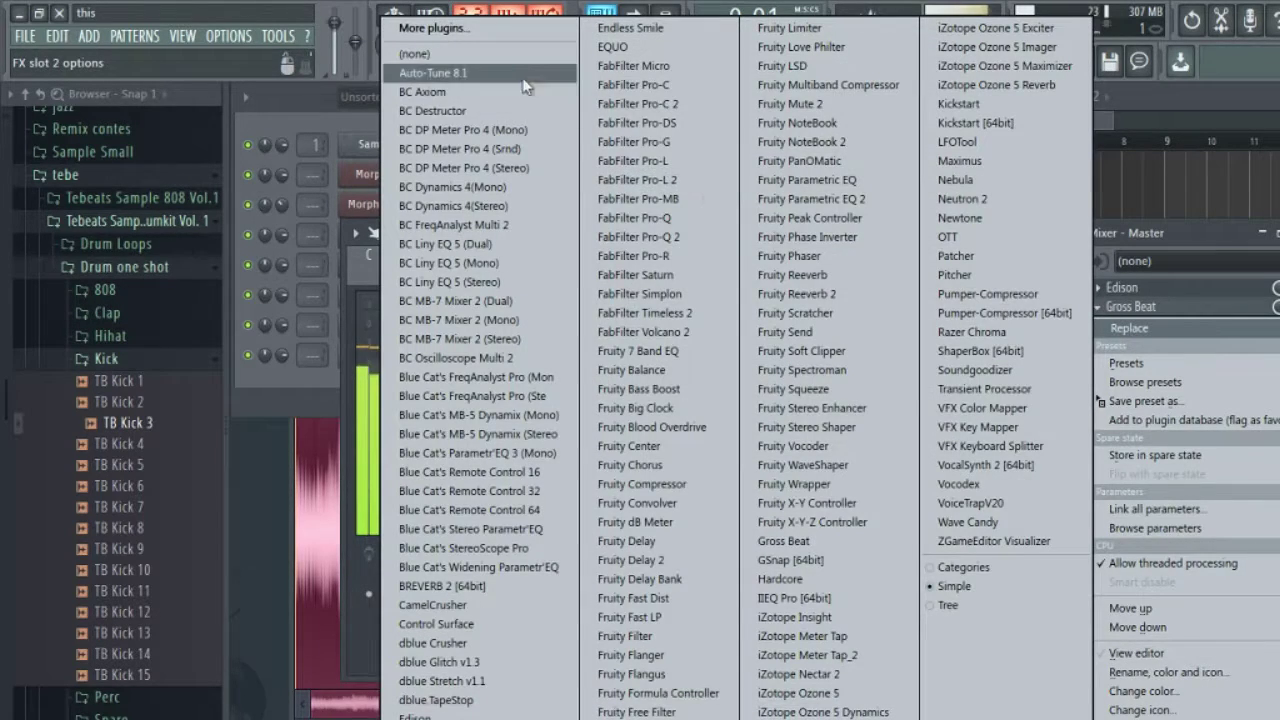
pyautogui.click(430, 53)
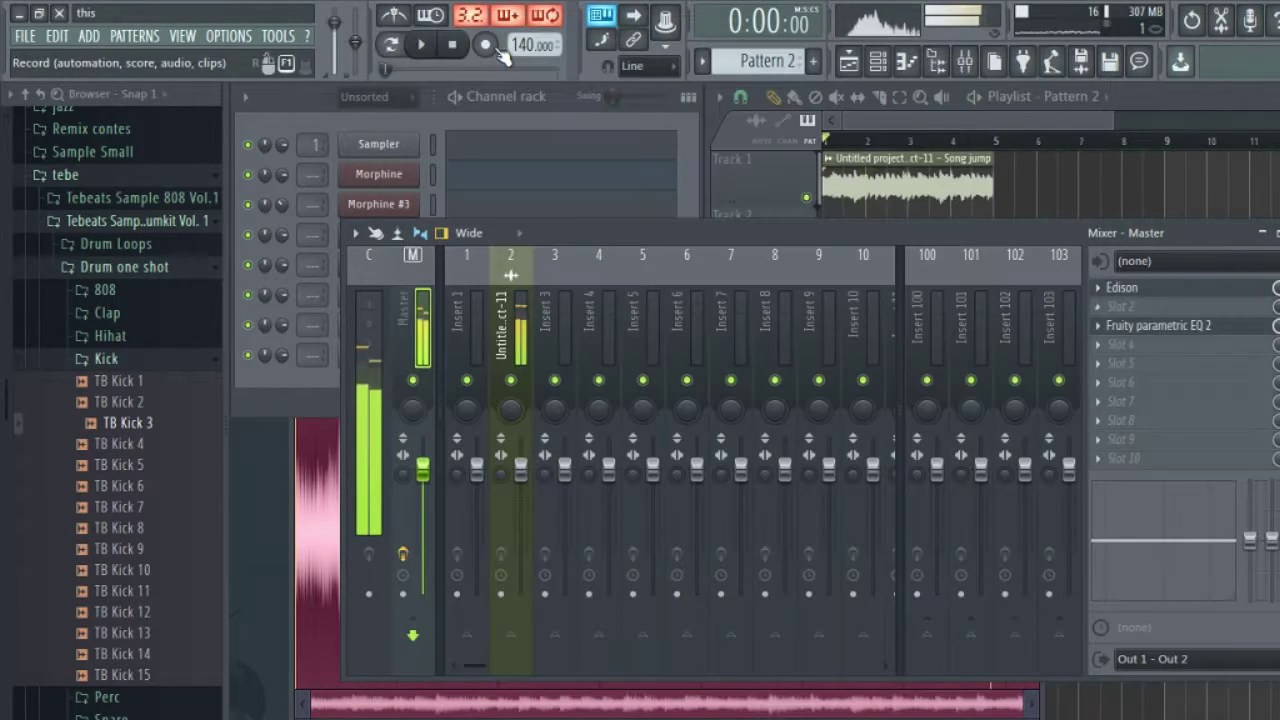
# Step: Remove Fruity parametric EQ 2 from slot 3 of the Master mixer track
pyautogui.click(1103, 337)
pyautogui.moveTo(1134, 342)
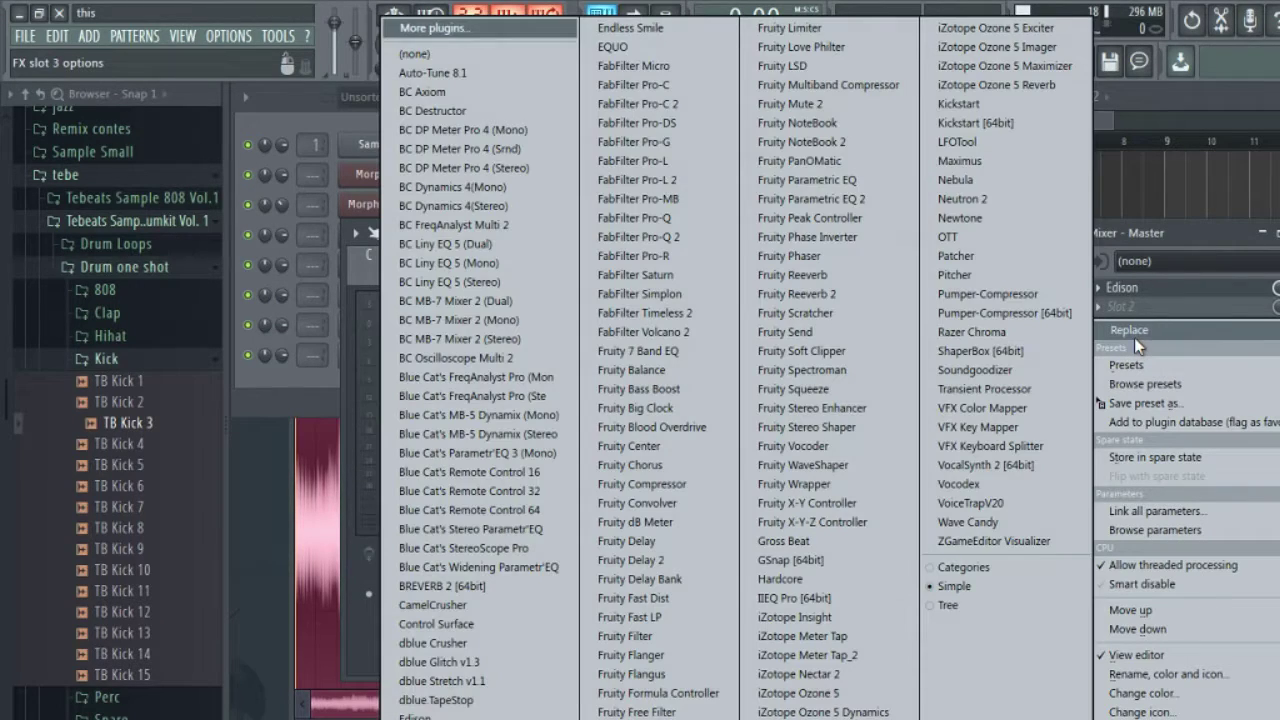
pyautogui.click(430, 53)
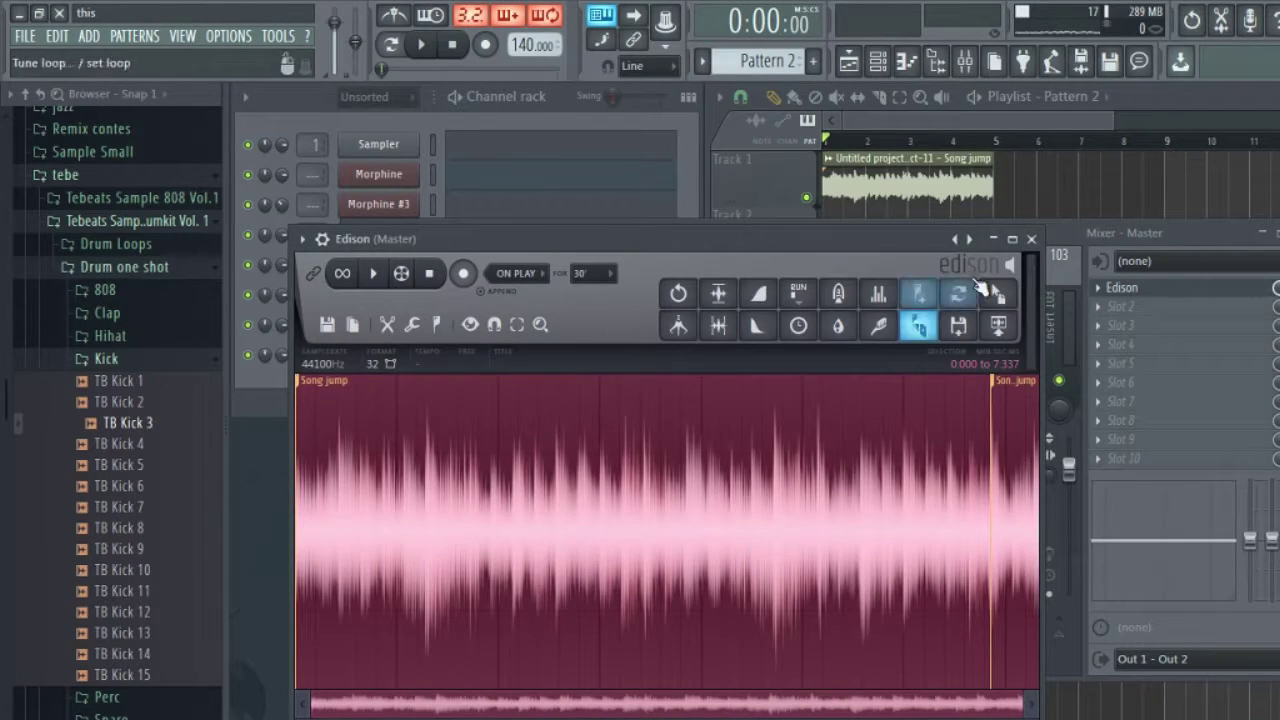
# Step: Load Gross Beat into slot 1 of mixer track 2, which carries the recorded audio clip
pyautogui.click(1074, 232)
pyautogui.click(518, 308)
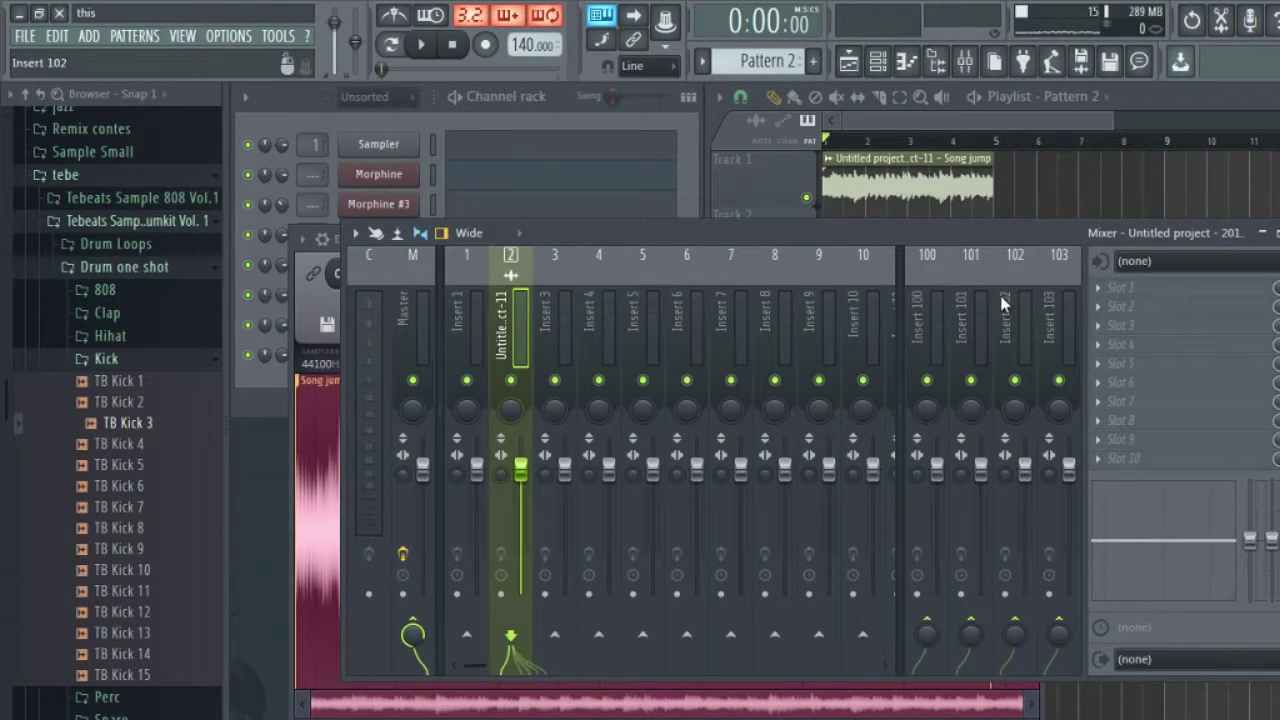
pyautogui.click(1122, 304)
pyautogui.moveTo(1122, 308)
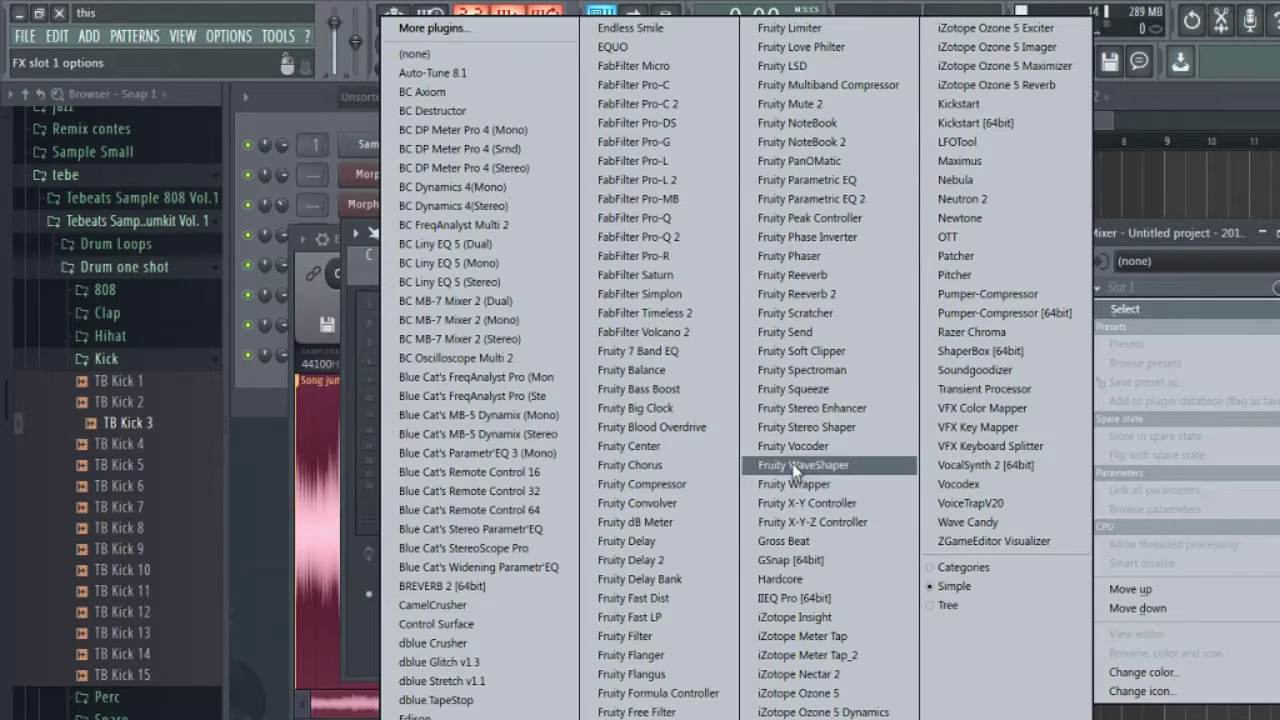
pyautogui.click(811, 542)
# Step: Compare several Basic and Complex time presets in Gross Beat and choose Complex 2
pyautogui.click(501, 484)
pyautogui.click(553, 486)
pyautogui.click(442, 486)
pyautogui.click(440, 502)
pyautogui.click(558, 504)
pyautogui.click(620, 503)
pyautogui.click(620, 521)
pyautogui.click(565, 539)
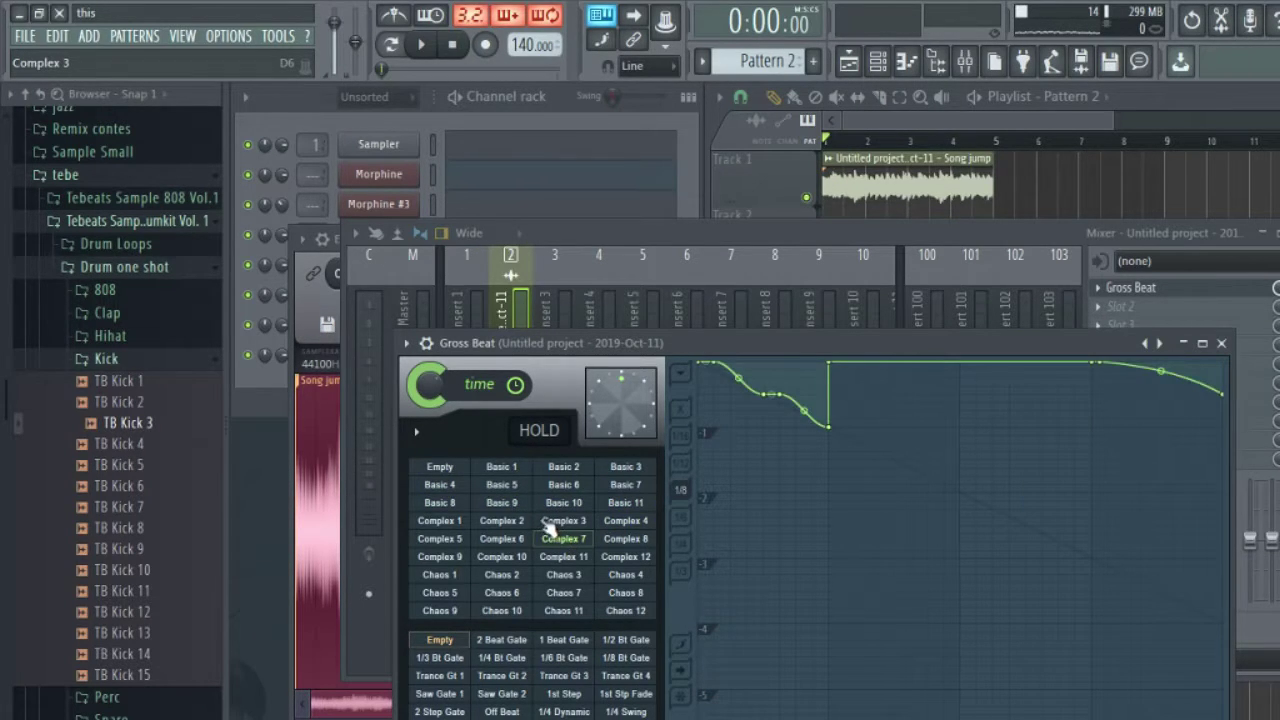
pyautogui.click(548, 524)
pyautogui.click(522, 526)
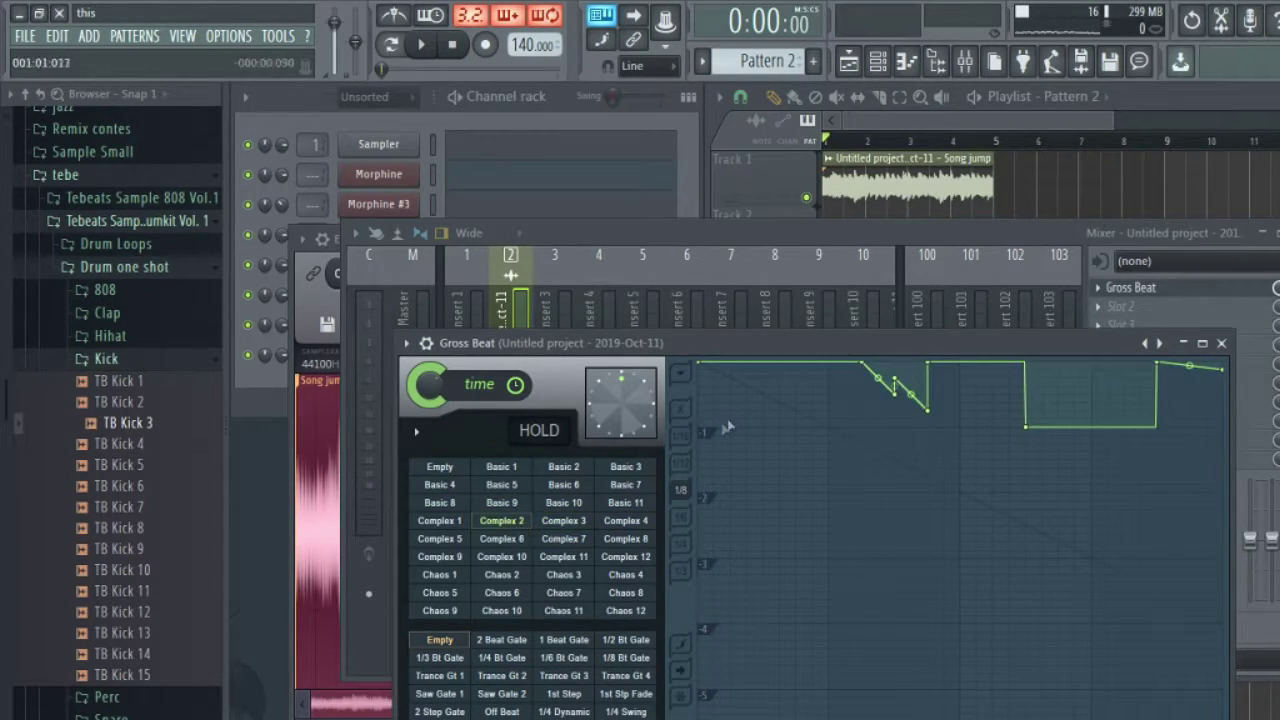
# Step: Delete the points forming the first dip in the Complex 2 time envelope so that section runs flat
pyautogui.rightClick(898, 390)
pyautogui.click(930, 381)
pyautogui.rightClick(899, 376)
pyautogui.click(926, 372)
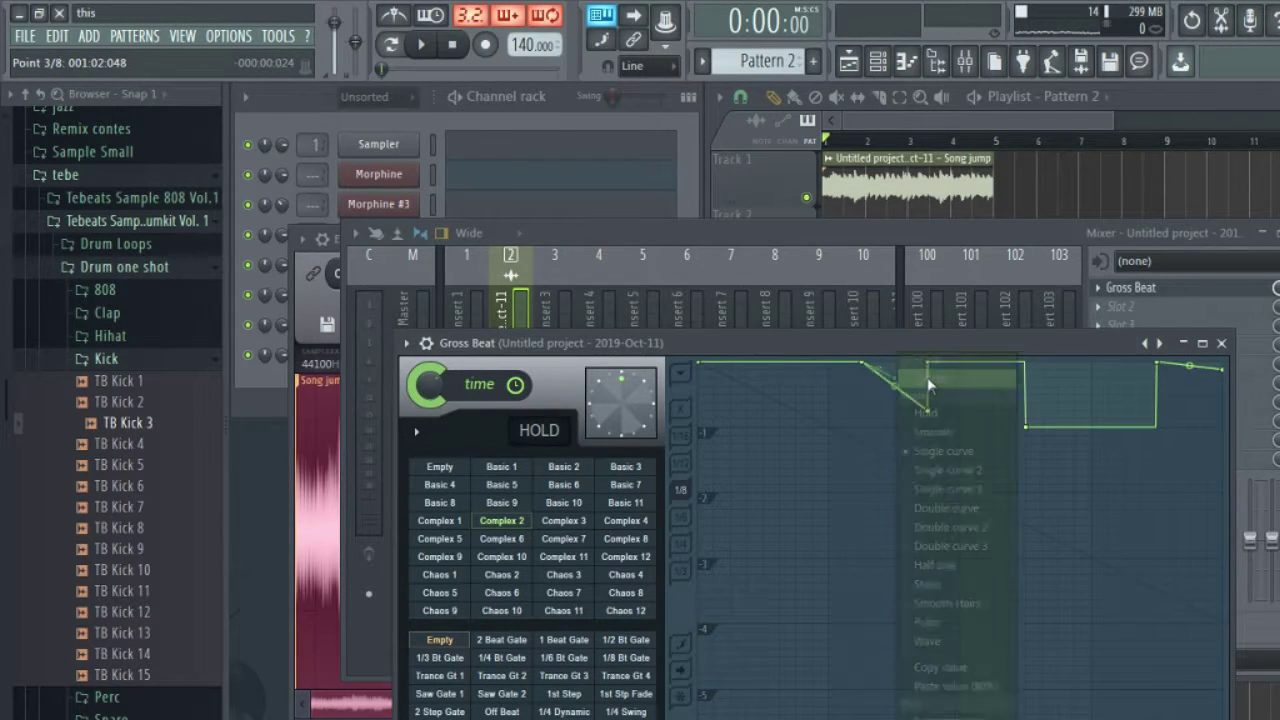
pyautogui.rightClick(928, 410)
pyautogui.click(974, 391)
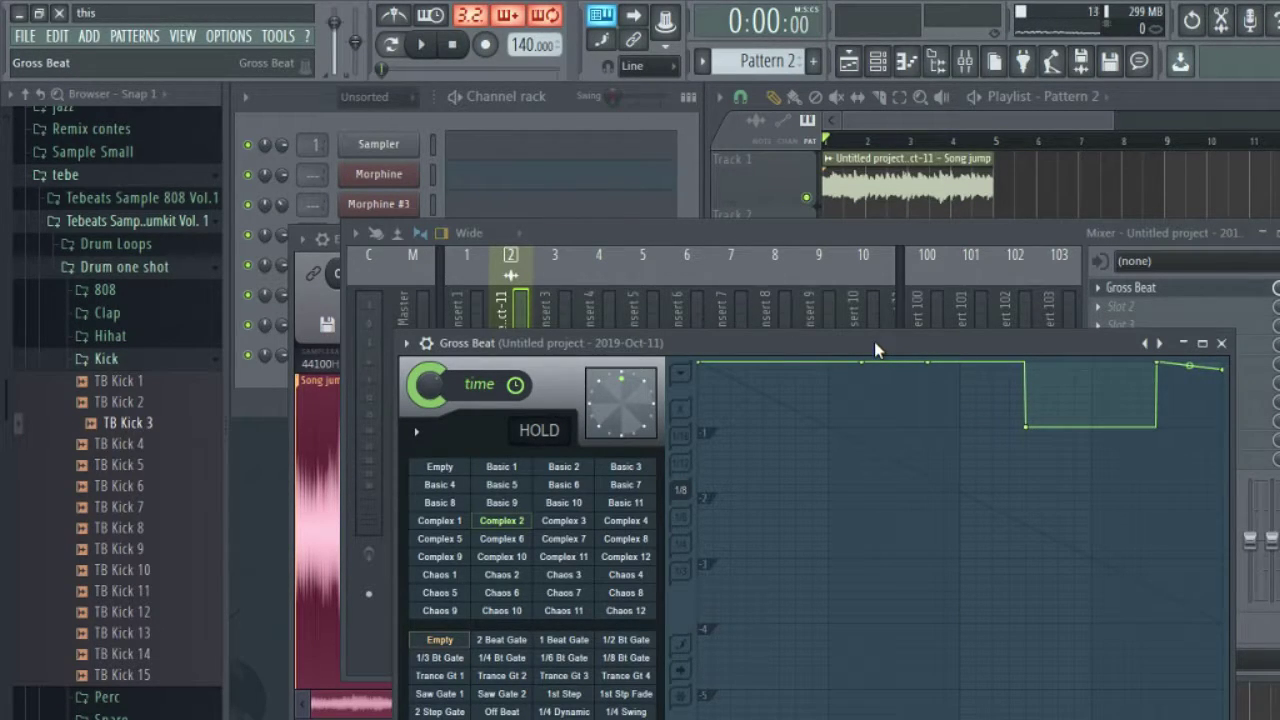
# Step: Reopen the Gross Beat window and play the clip to hear the edited envelope
pyautogui.click(829, 236)
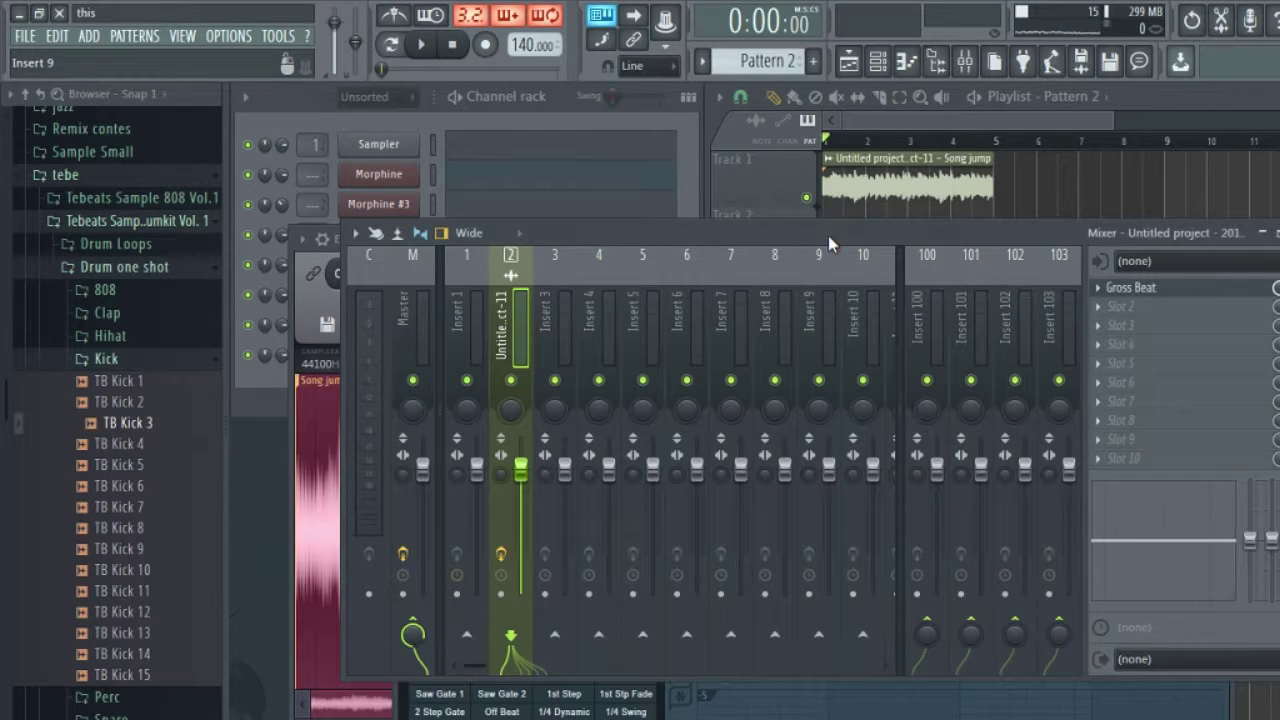
pyautogui.click(1186, 292)
pyautogui.press('space')
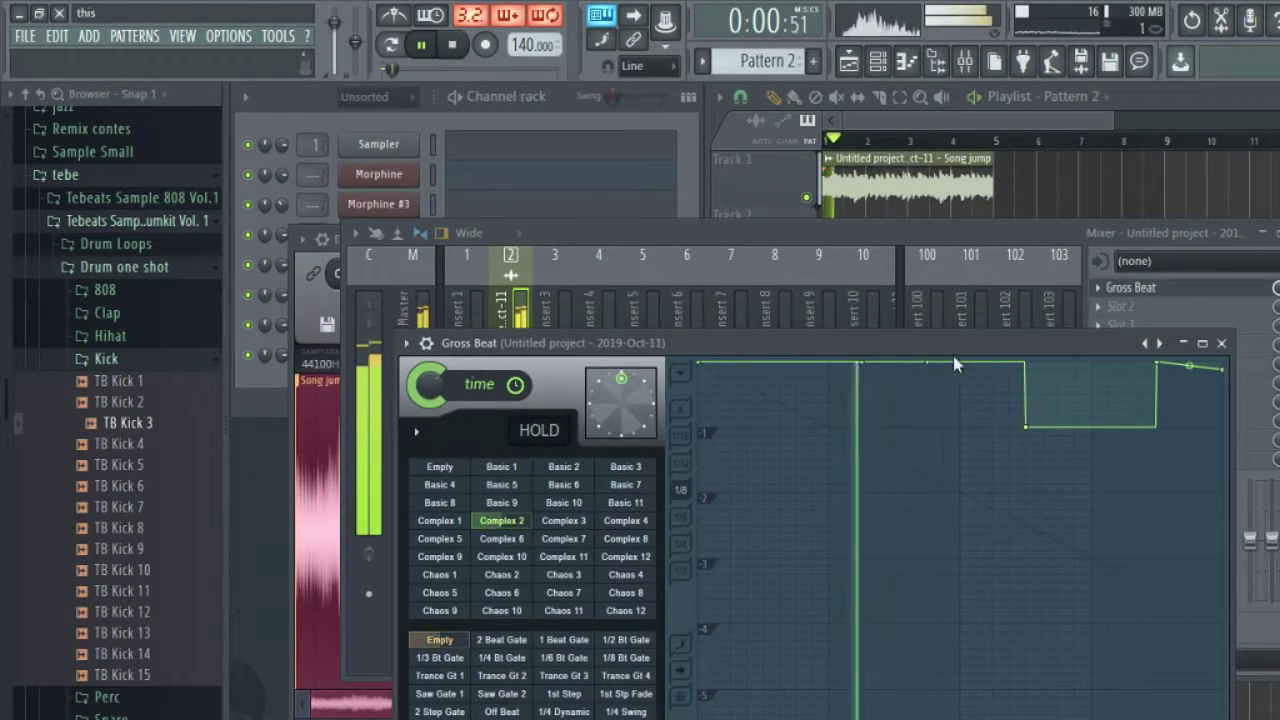
# Step: Add Fruity parametric EQ 2 to slot 2 and turn band 1 into a high-pass at about 140 Hz
pyautogui.click(1118, 310)
pyautogui.click(1118, 310)
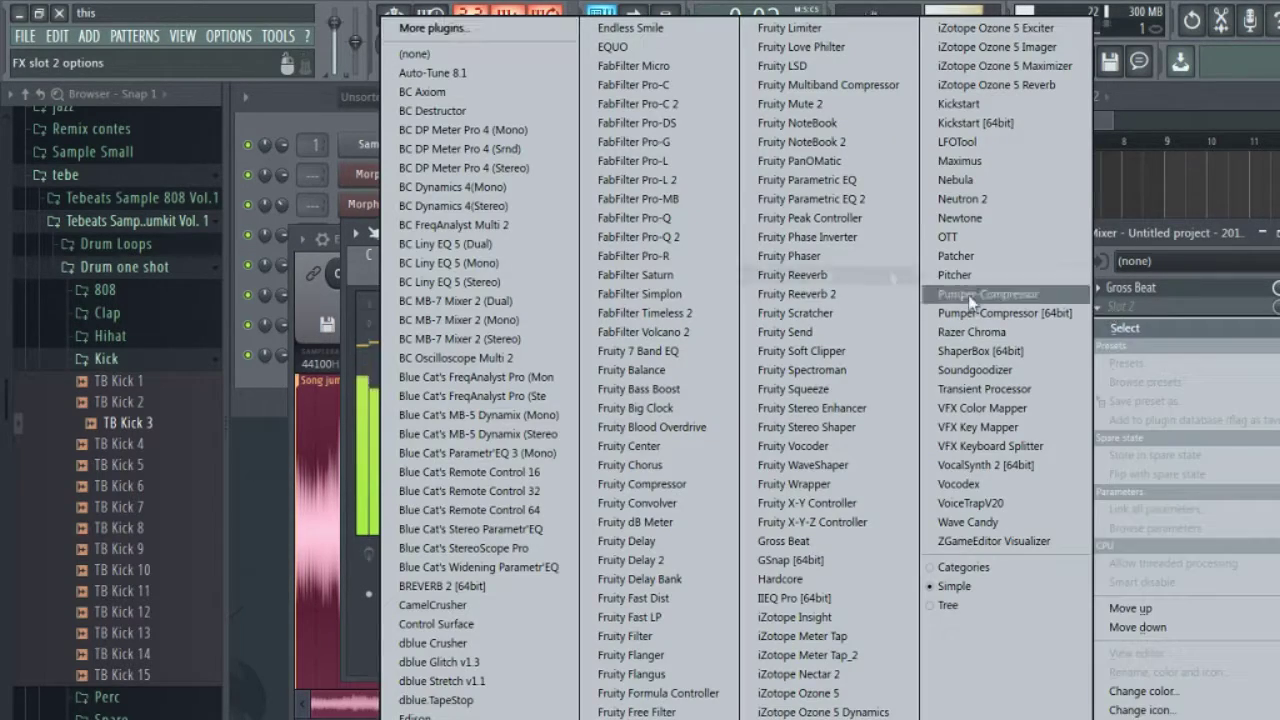
pyautogui.click(845, 197)
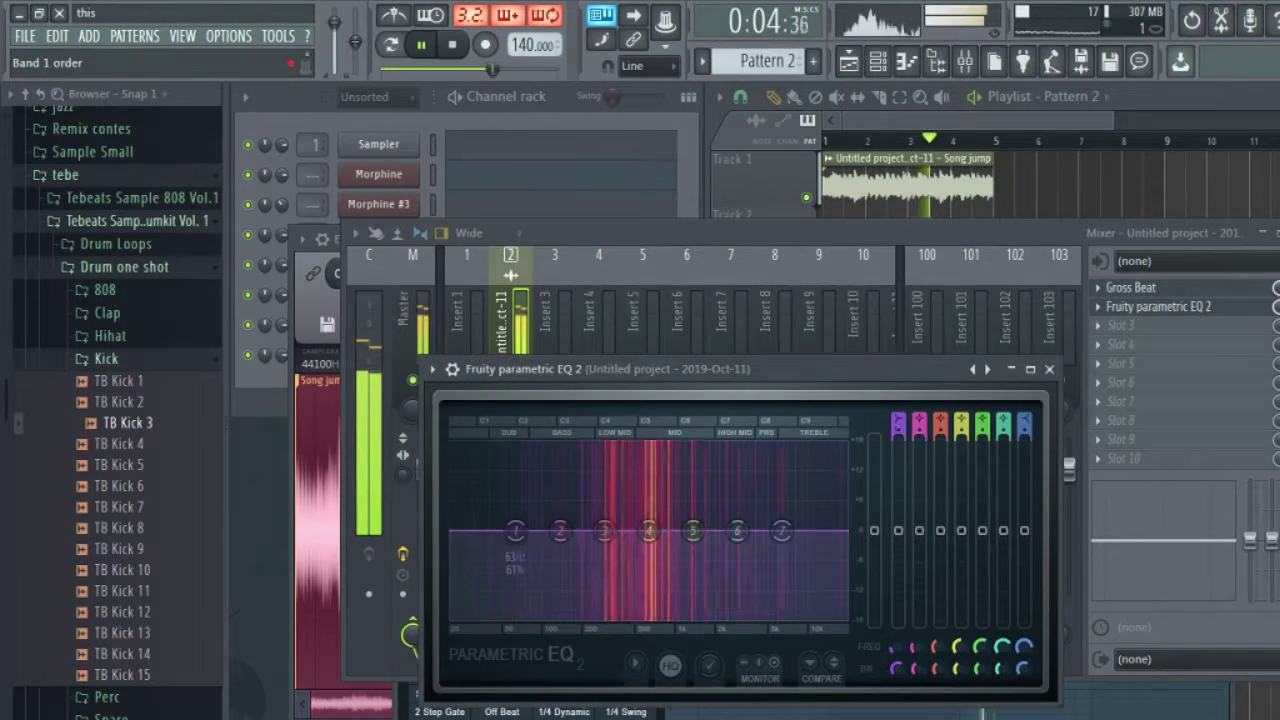
pyautogui.scroll(-2, 898, 425)
pyautogui.moveTo(515, 530); pyautogui.dragTo(553, 530)
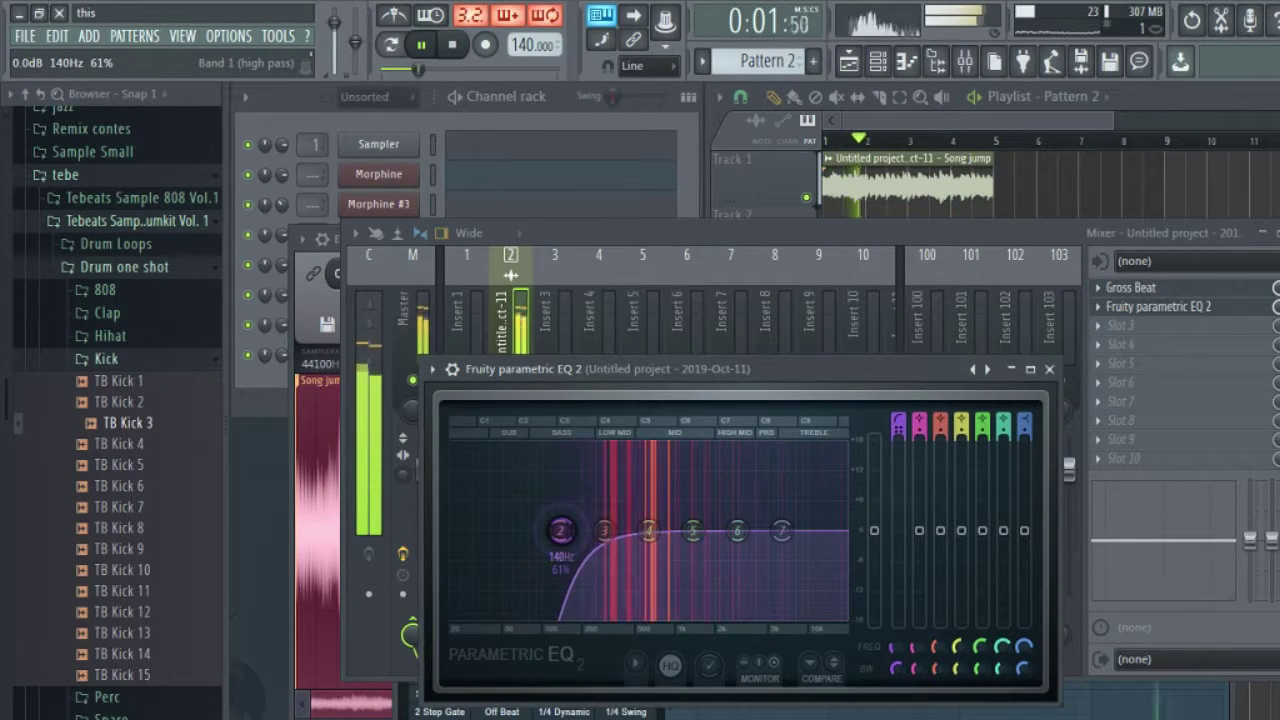
# Step: Add Fruity Reeverb 2 to slot 3 and Fruity Limiter to slot 10 of the clip's mixer track
pyautogui.click(1128, 326)
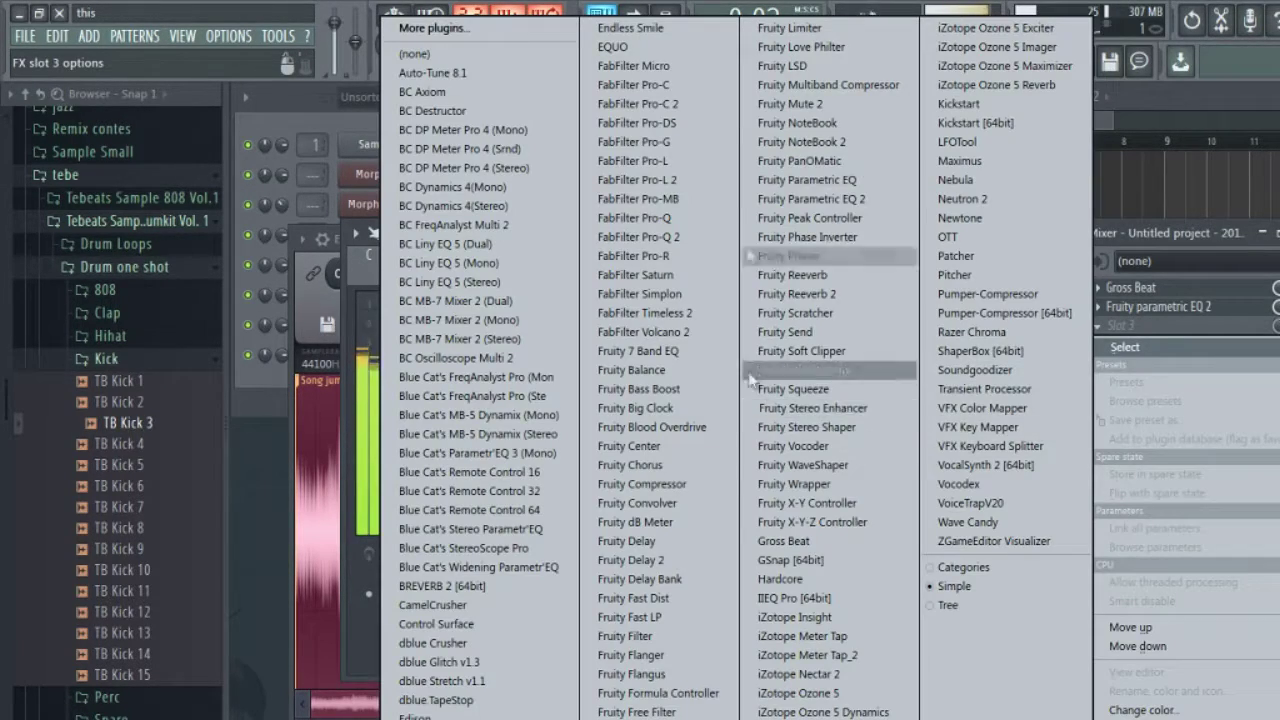
pyautogui.click(793, 295)
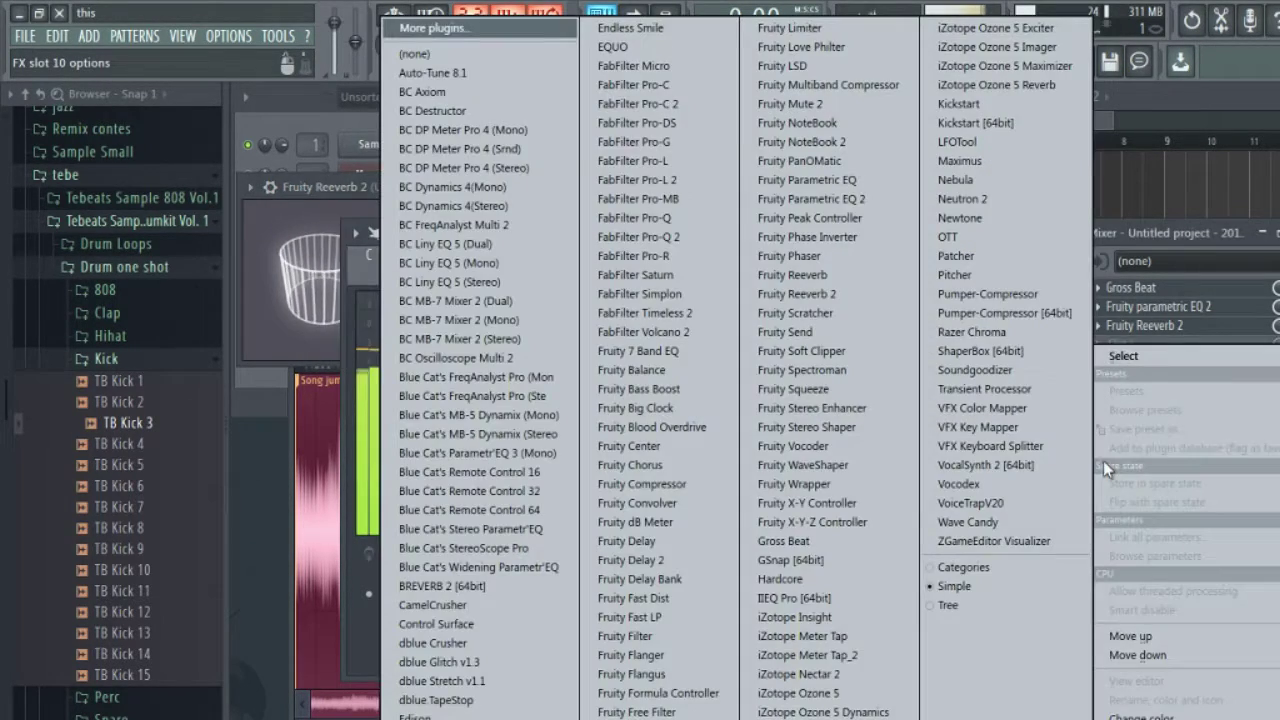
pyautogui.click(1106, 458)
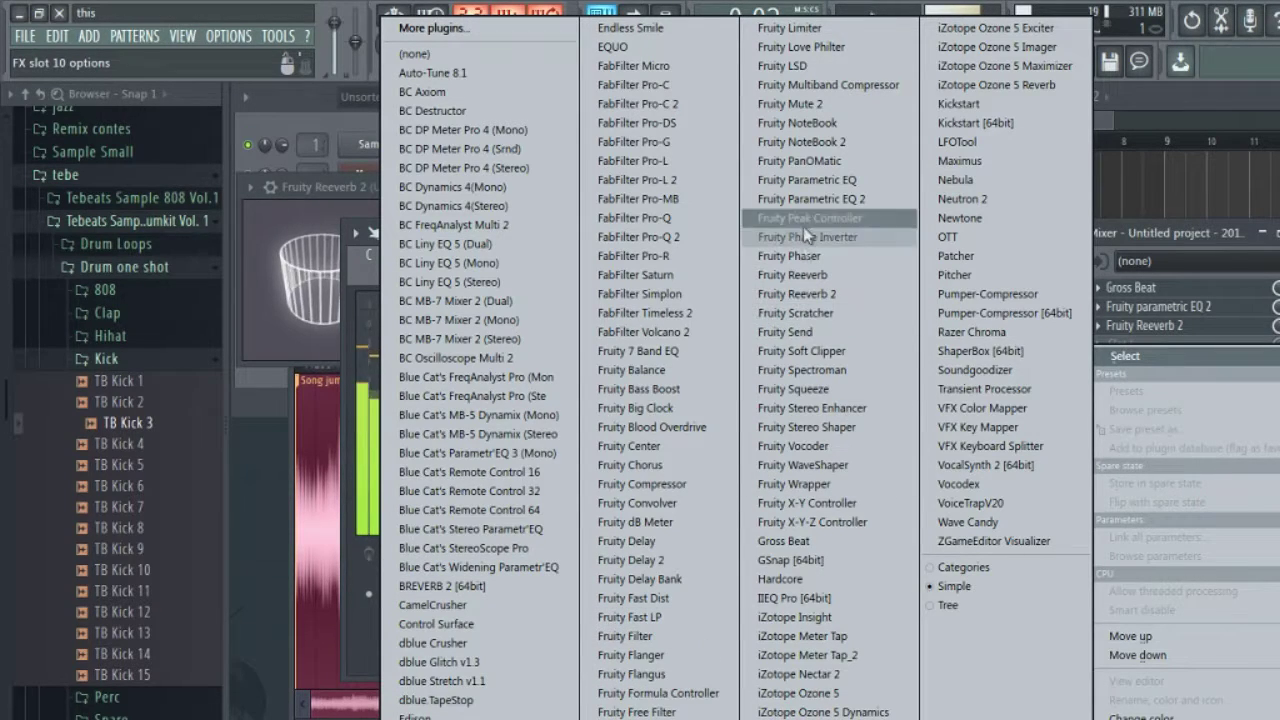
pyautogui.click(805, 28)
pyautogui.click(868, 226)
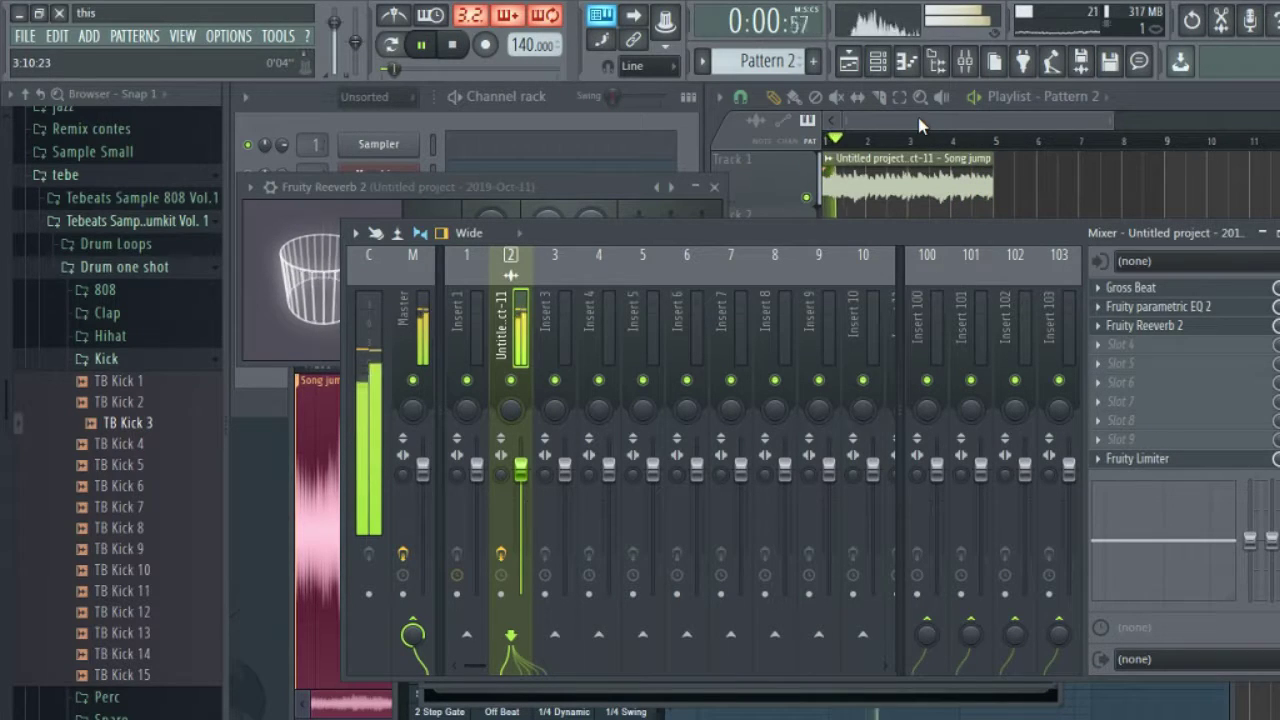
# Step: Stop playback, preview samples in the Perc folder and add TB PERCSSN 11 as a new channel in the channel rack
pyautogui.press('space')
pyautogui.click(447, 127)
pyautogui.click(194, 427)
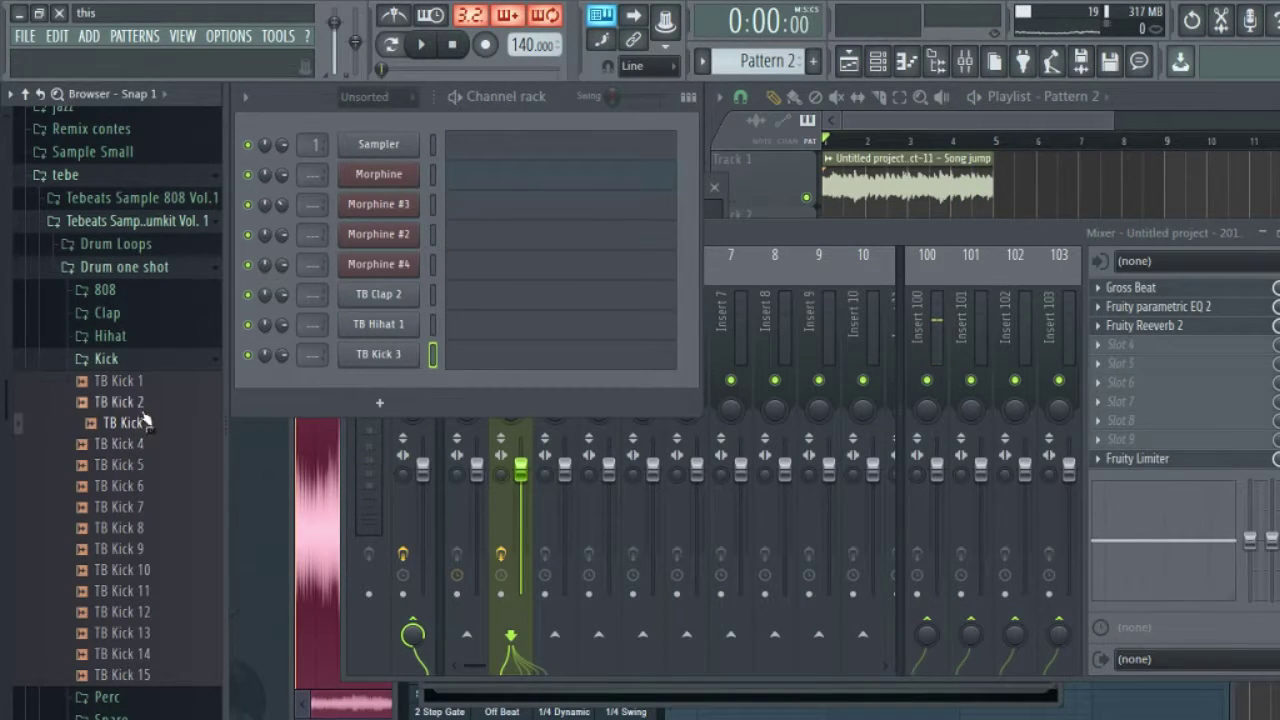
pyautogui.click(106, 359)
pyautogui.click(128, 382)
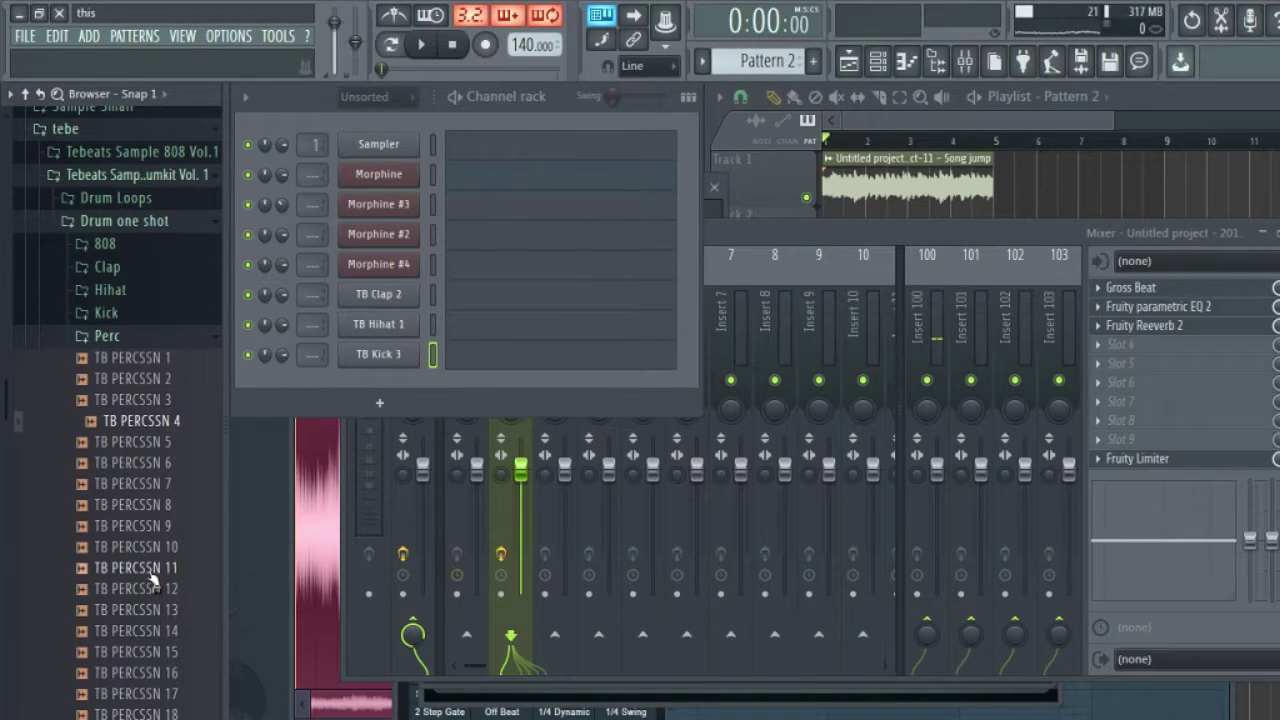
pyautogui.click(150, 567)
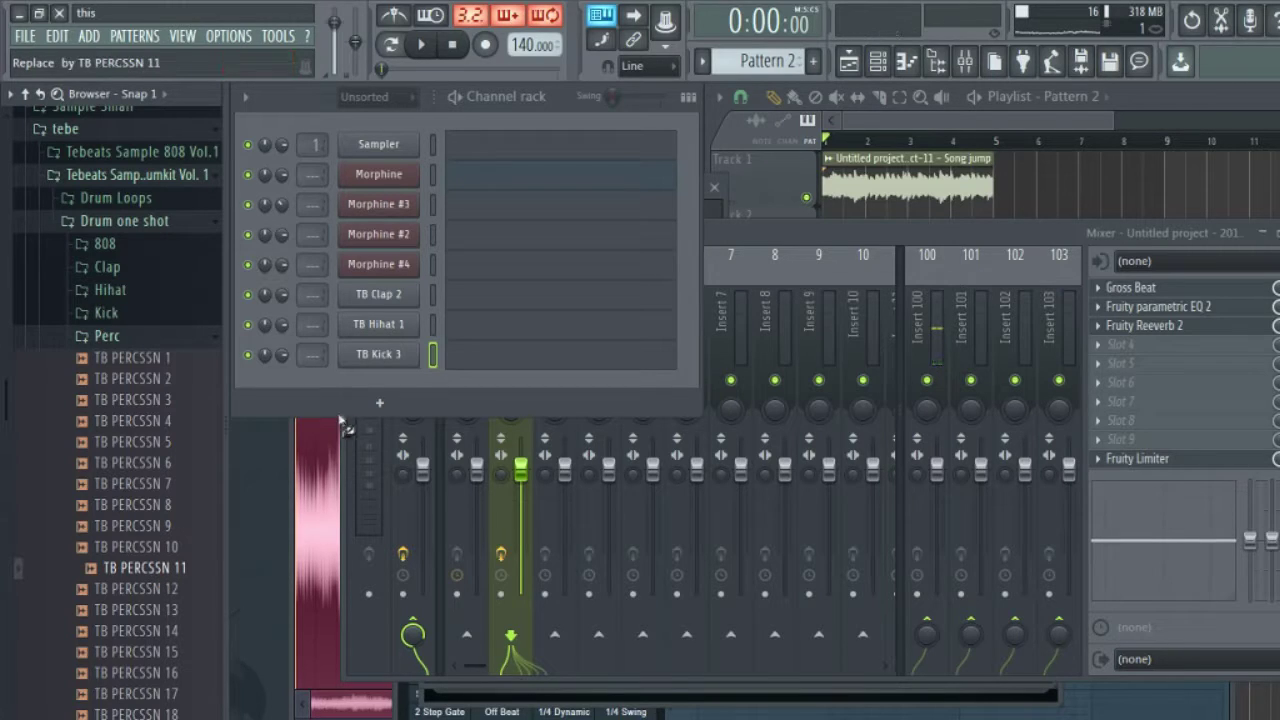
pyautogui.moveTo(339, 378); pyautogui.dragTo(293, 383)
# Step: Collapse the Perc folder and add TB Hihat 12 from the Hihat folder to the channel rack
pyautogui.click(166, 343)
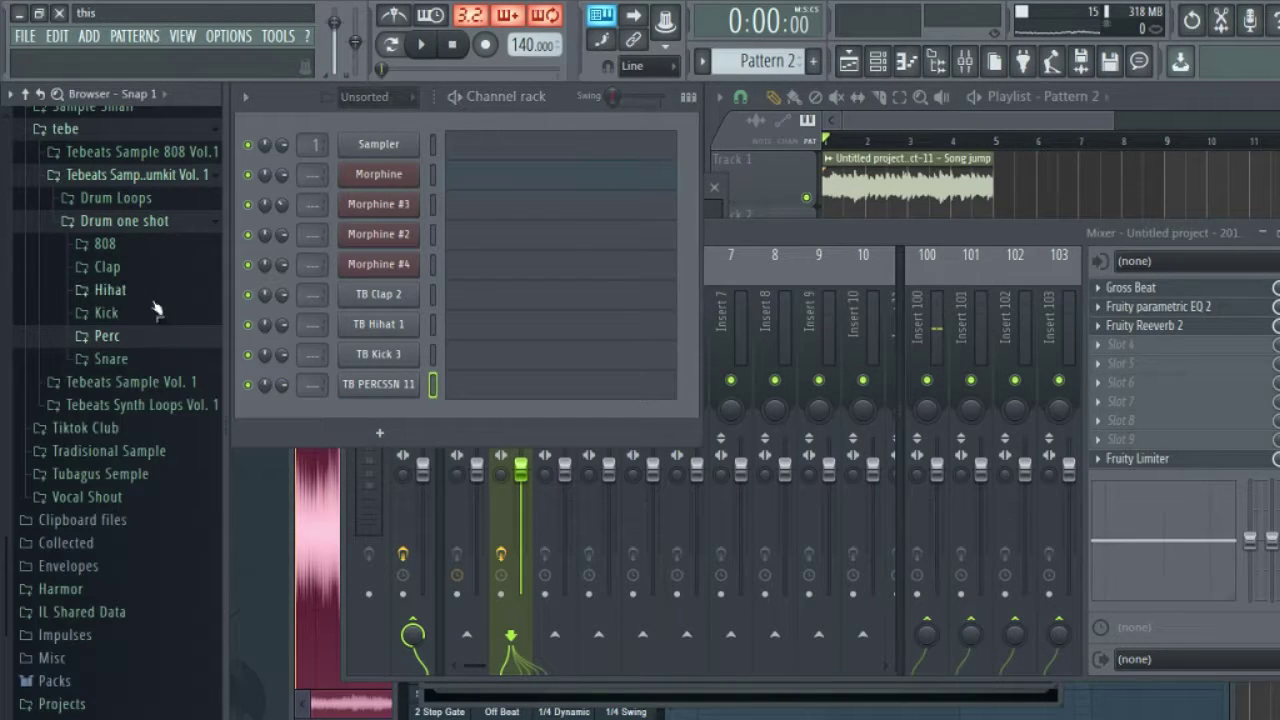
pyautogui.click(152, 292)
pyautogui.click(150, 543)
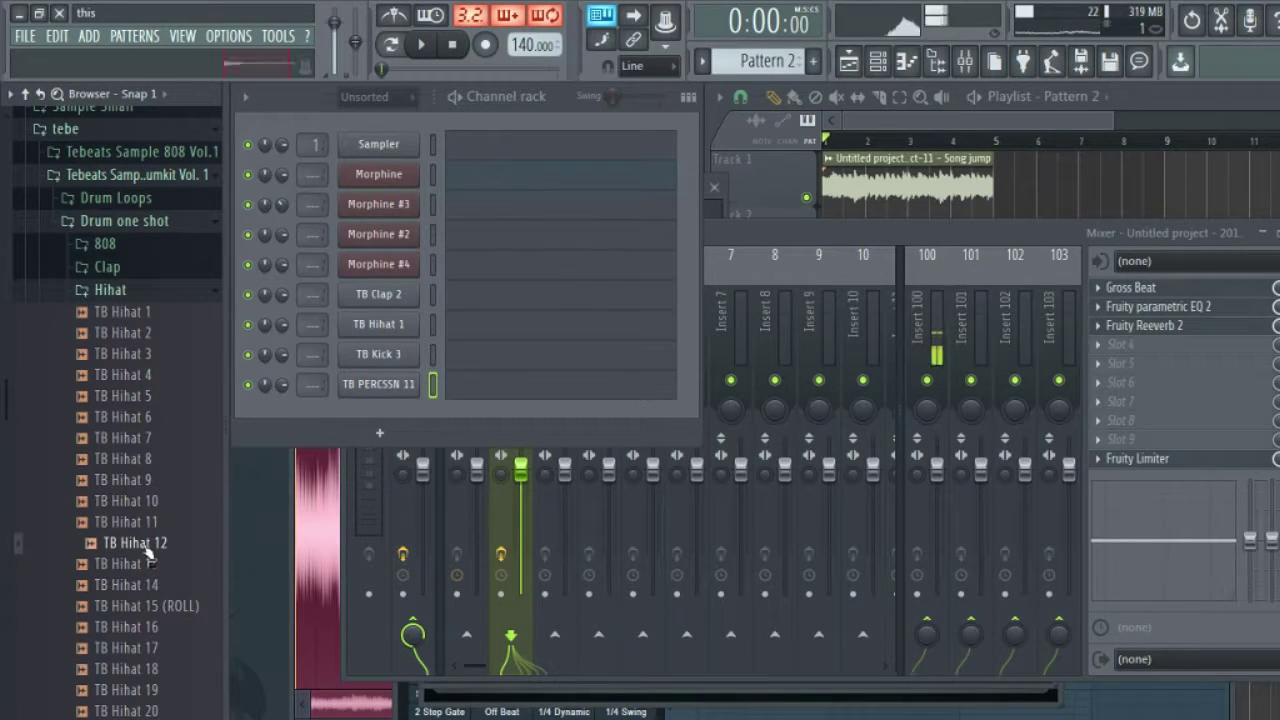
pyautogui.click(146, 538)
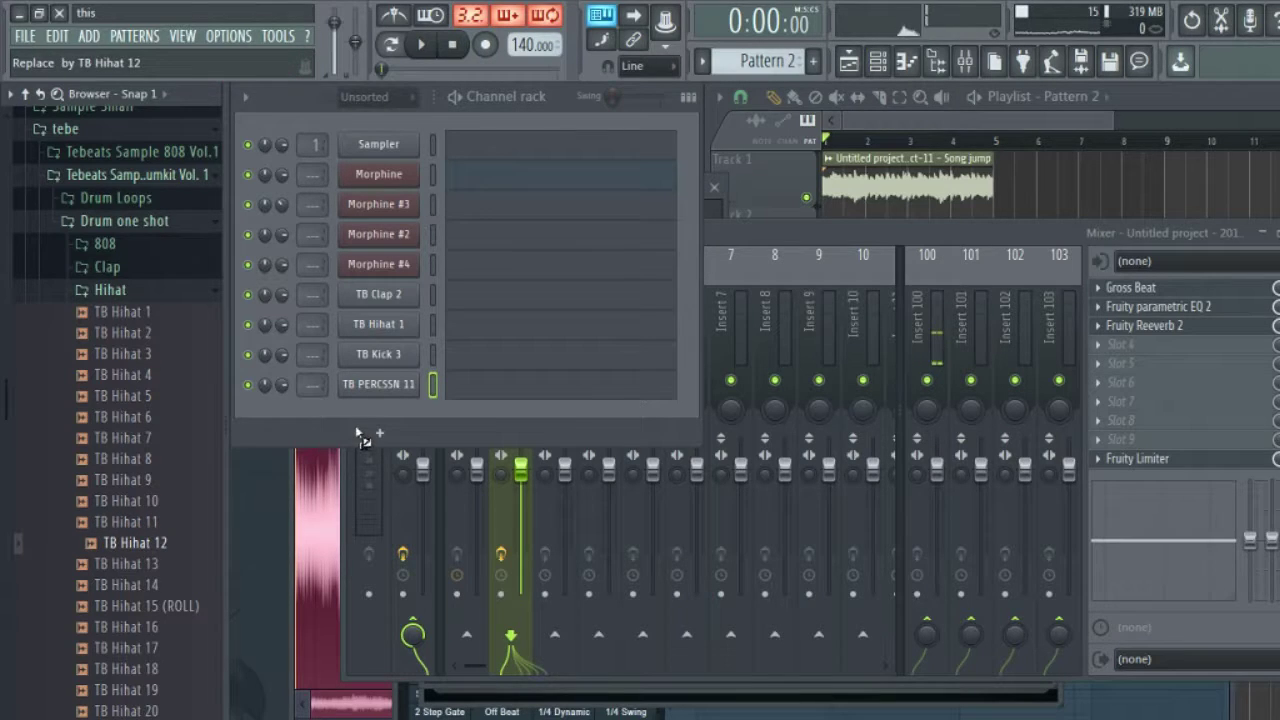
pyautogui.moveTo(362, 438); pyautogui.dragTo(360, 425)
# Step: Preview samples in the Snare folder, add TB Snare 6 to the channel rack and collapse the folder
pyautogui.click(168, 292)
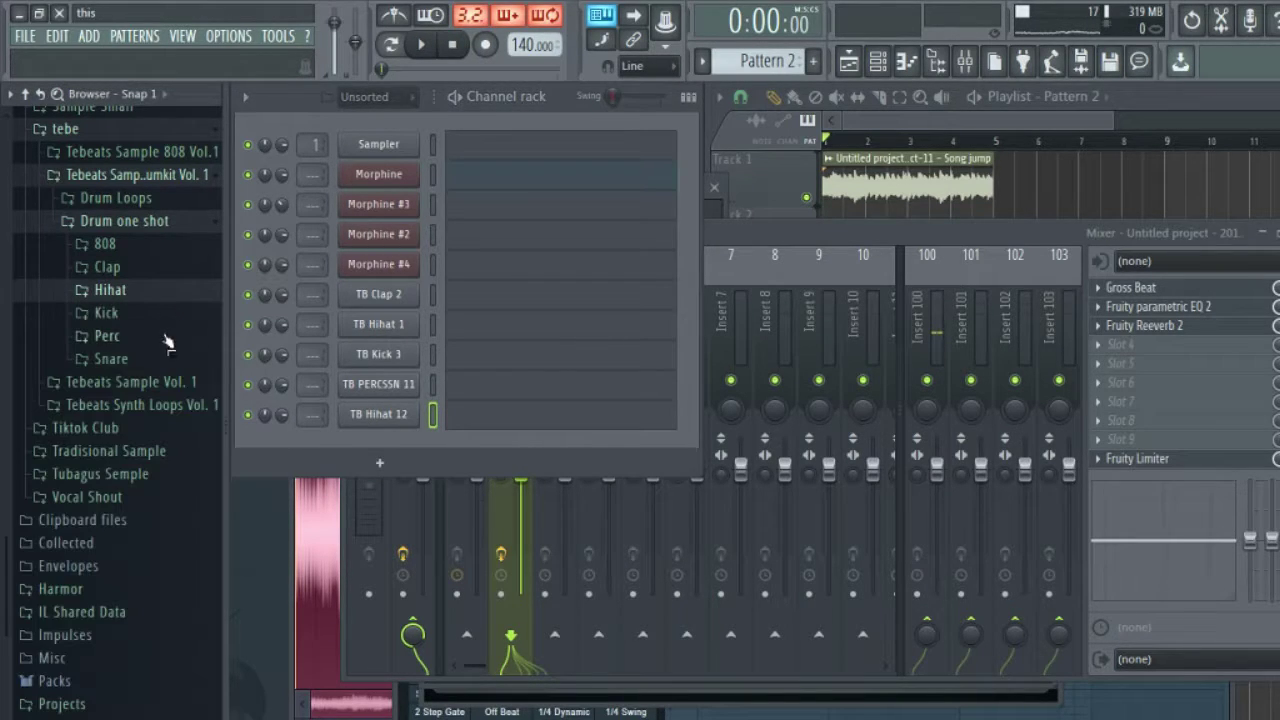
pyautogui.click(166, 358)
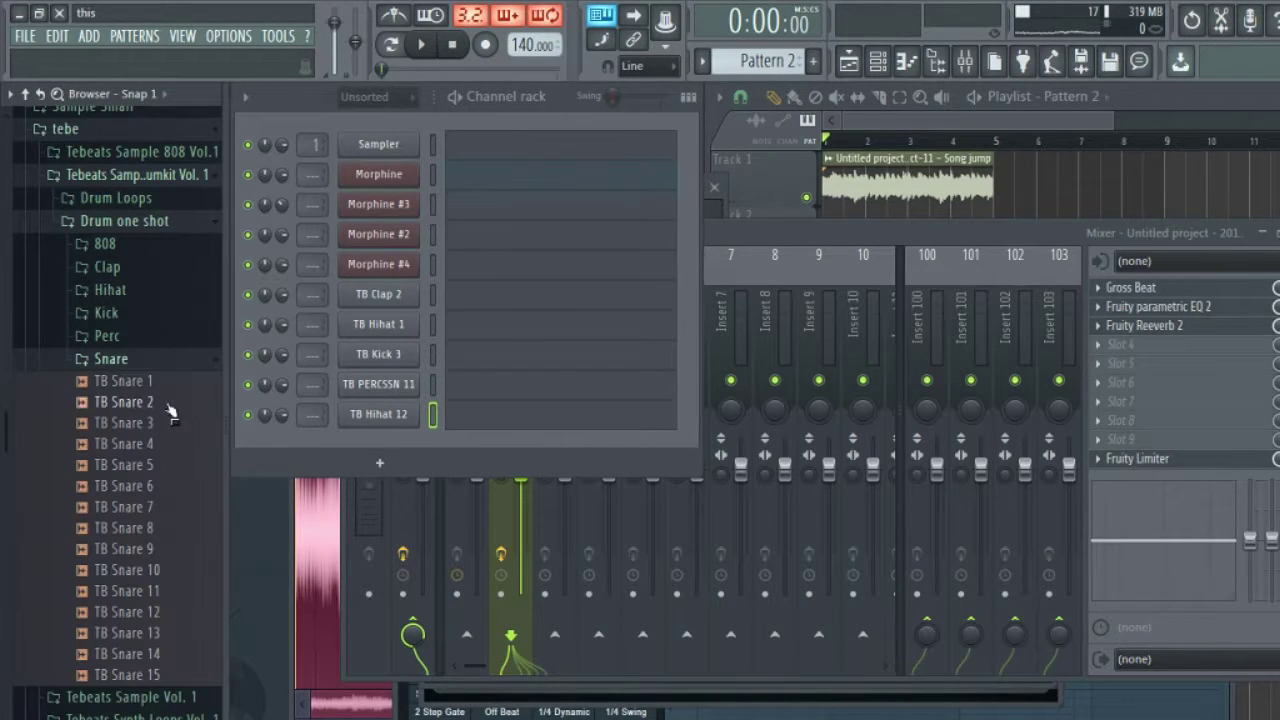
pyautogui.click(168, 466)
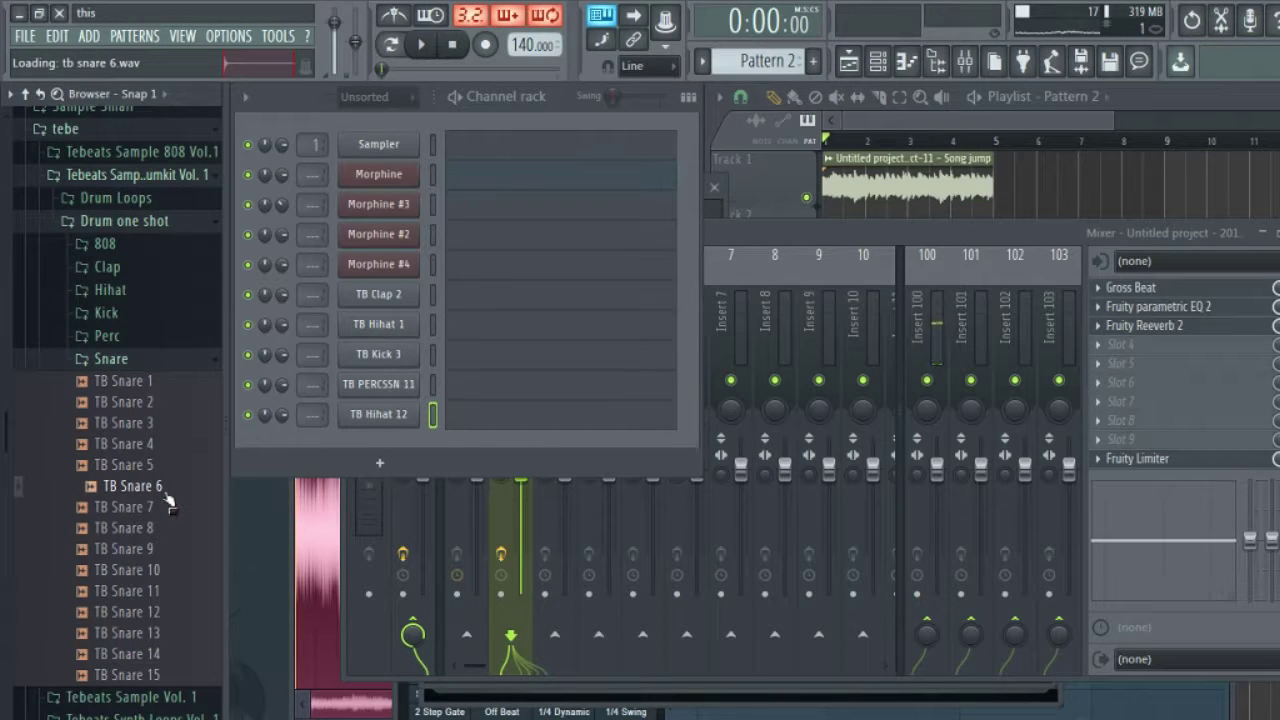
pyautogui.moveTo(368, 437); pyautogui.dragTo(374, 440)
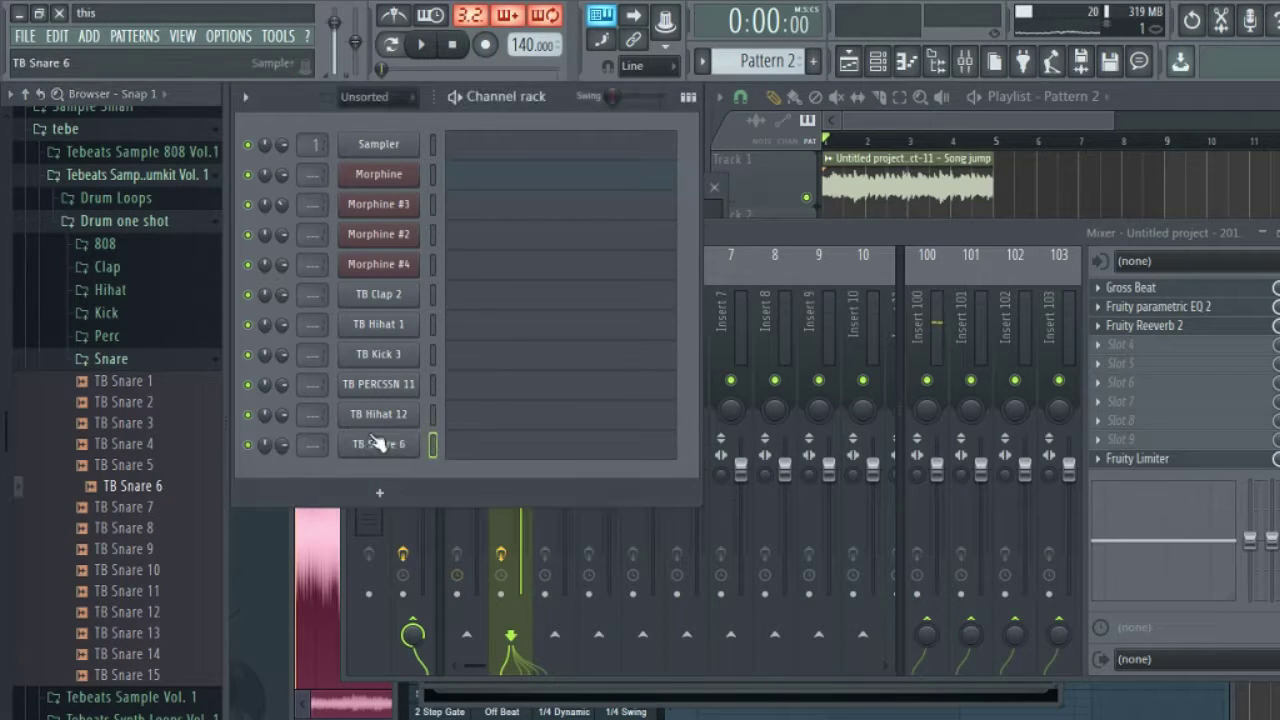
pyautogui.click(198, 360)
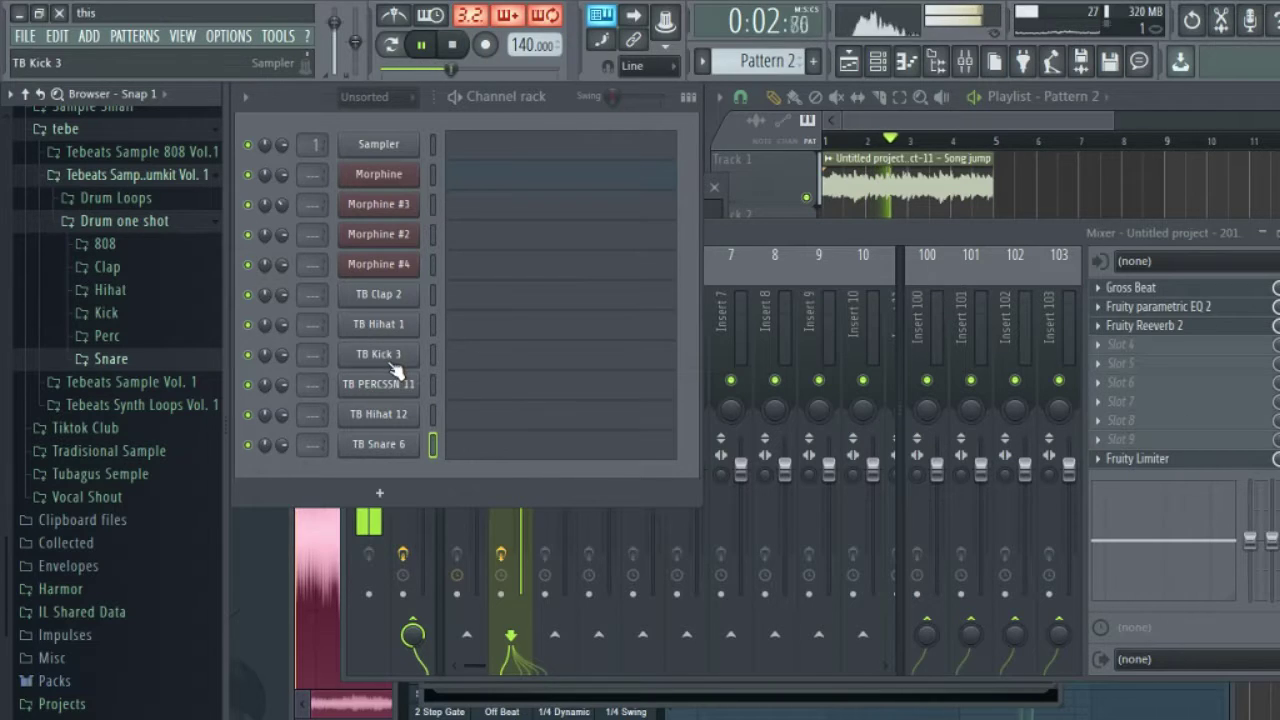
# Step: Open the piano roll of TB Clap 2 and place a one-beat C5 note at step 9 of bar 1
pyautogui.click(390, 363)
pyautogui.click(846, 241)
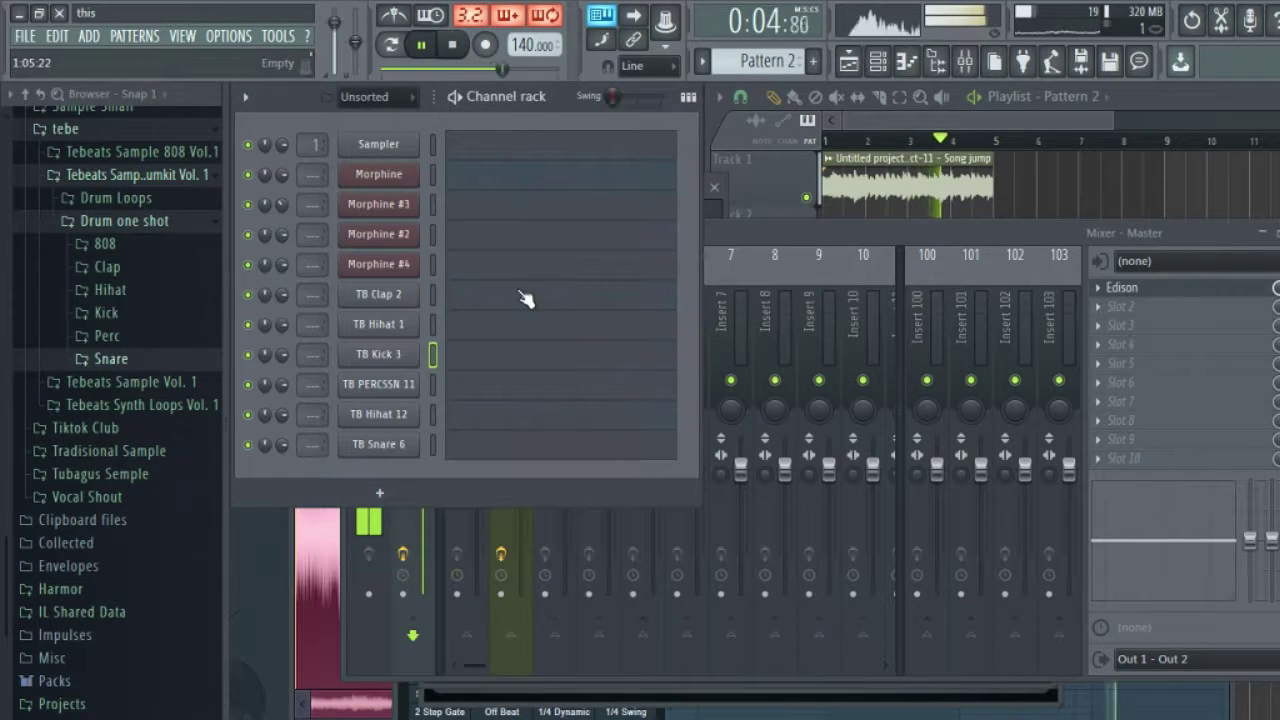
pyautogui.click(510, 298)
pyautogui.click(740, 486)
pyautogui.moveTo(738, 491)
pyautogui.mouseDown()
pyautogui.moveTo(665, 497)
pyautogui.moveTo(745, 492)
pyautogui.mouseUp()
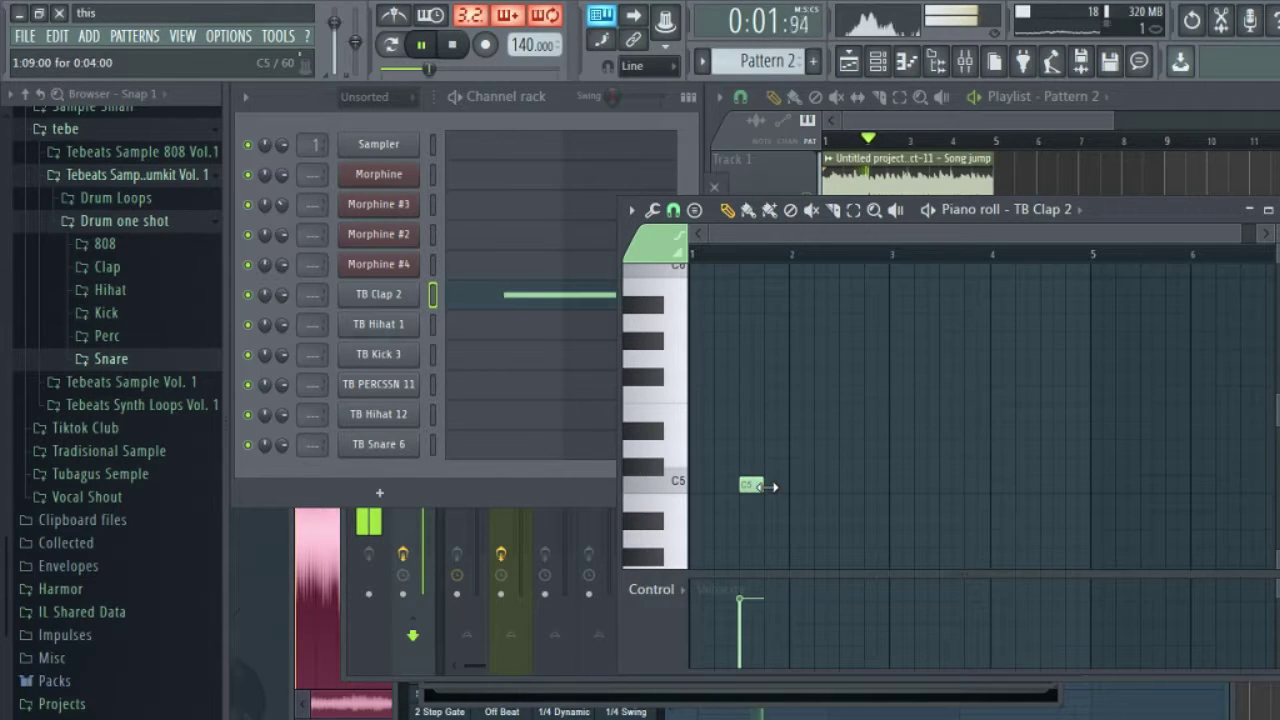
# Step: Repeat the C5 clap note at step 9 of bars 2, 3 and 4
pyautogui.hotkey('ctrl', 'a')
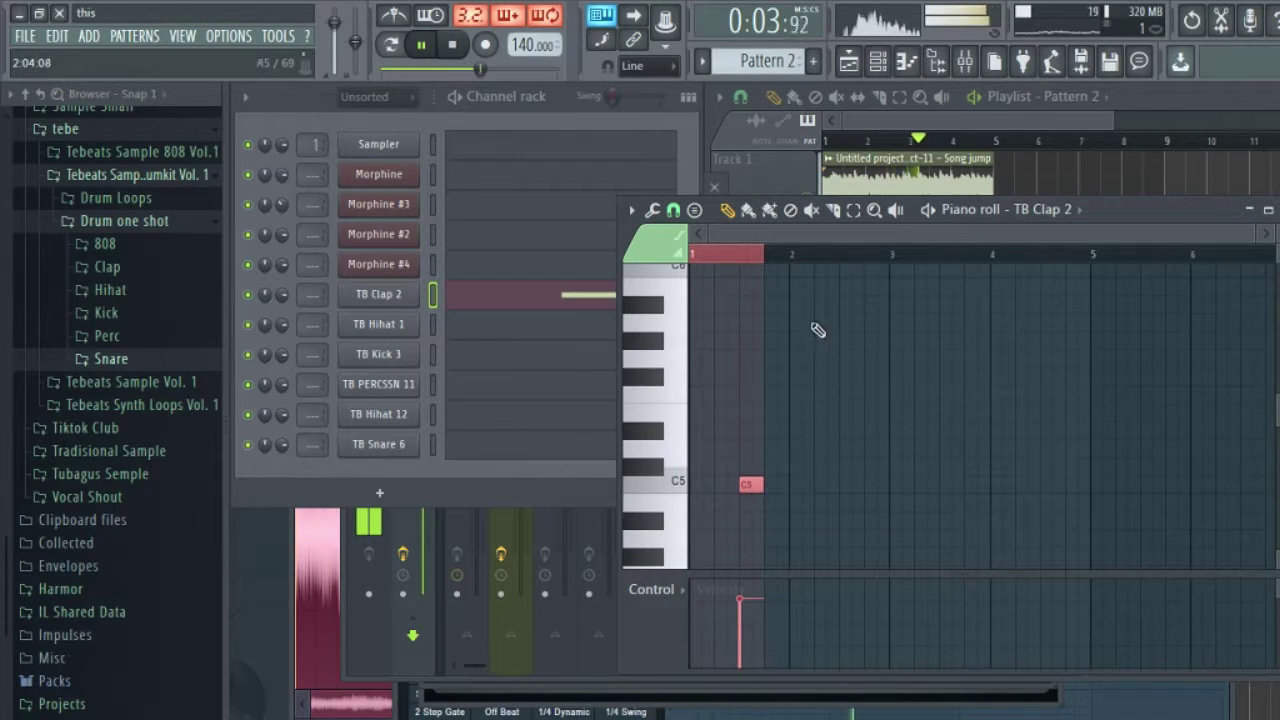
pyautogui.hotkey('ctrl', 'd')
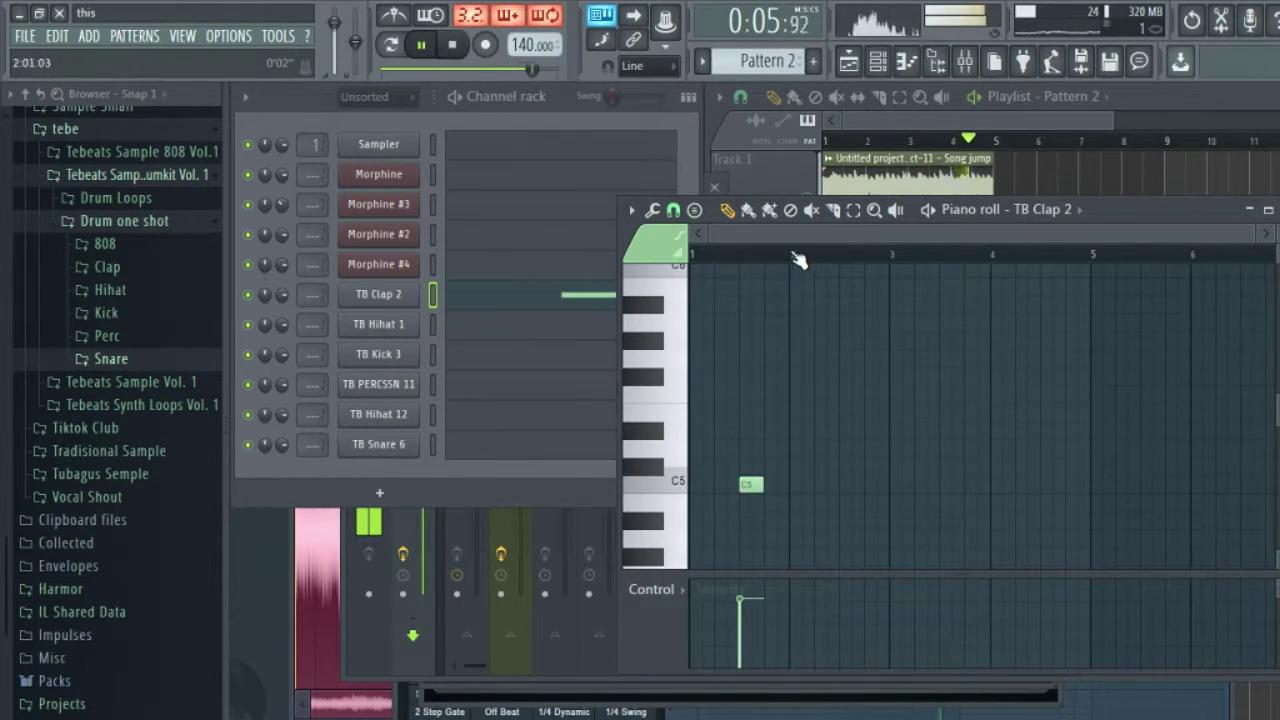
pyautogui.click(845, 487)
pyautogui.click(945, 486)
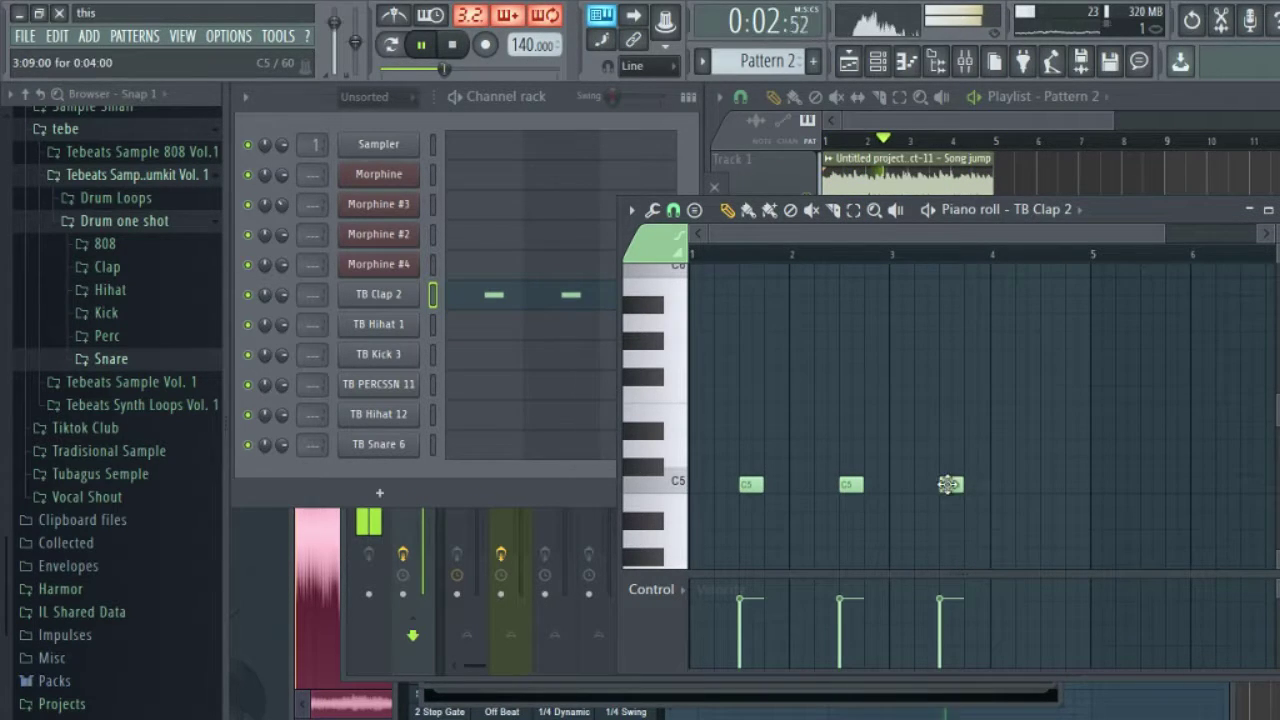
pyautogui.click(1048, 487)
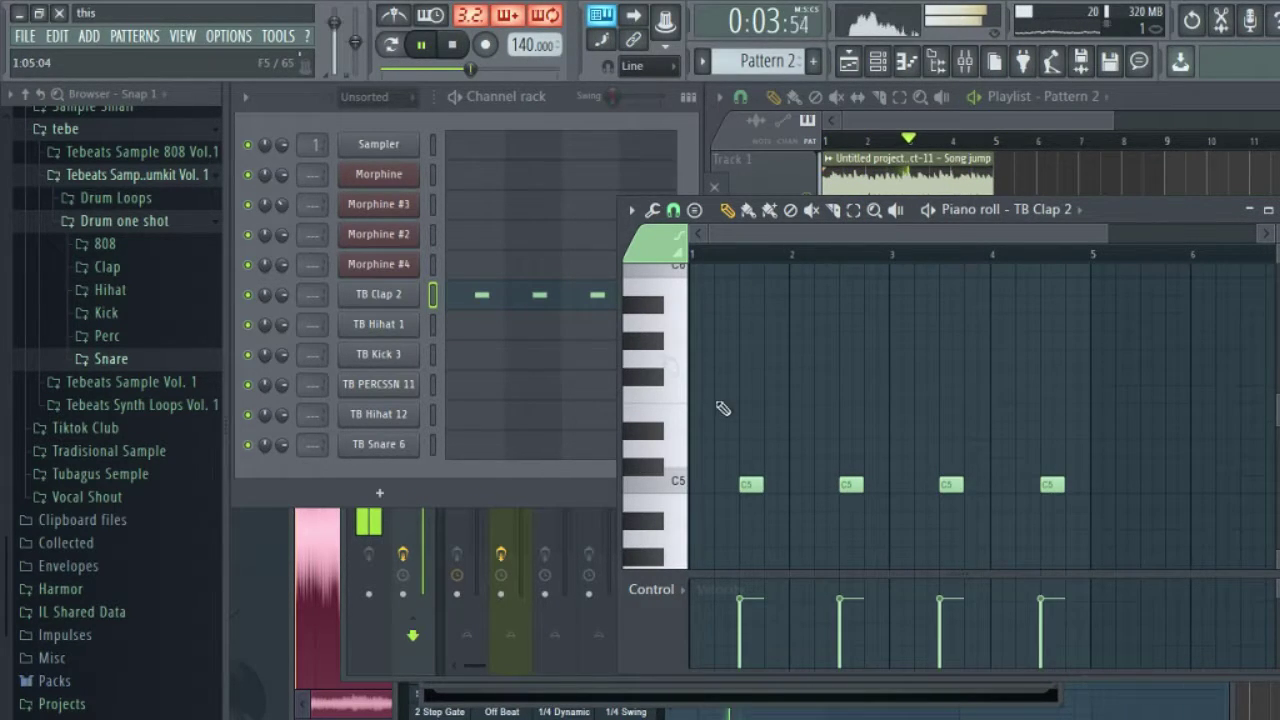
# Step: Open the piano roll of TB Hihat 1 and place a C5 note at the start of bar 1
pyautogui.click(503, 327)
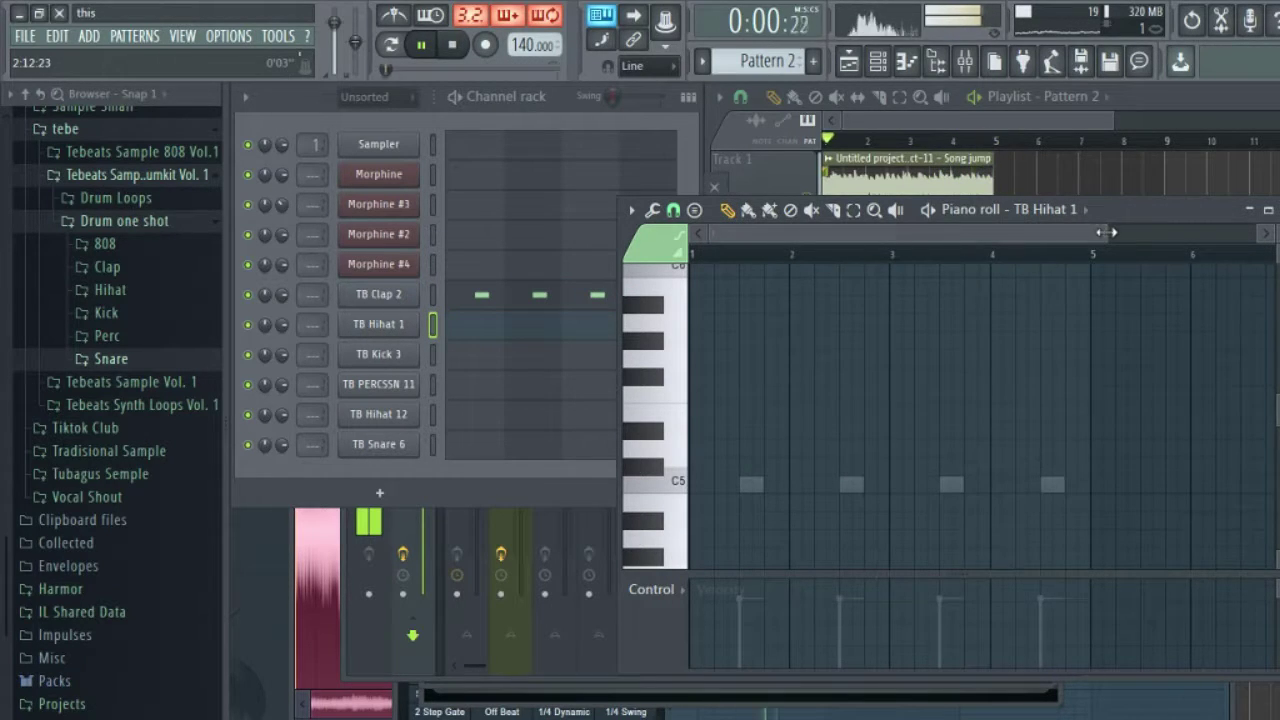
pyautogui.moveTo(1106, 231); pyautogui.dragTo(823, 231)
pyautogui.moveTo(740, 485); pyautogui.dragTo(675, 477)
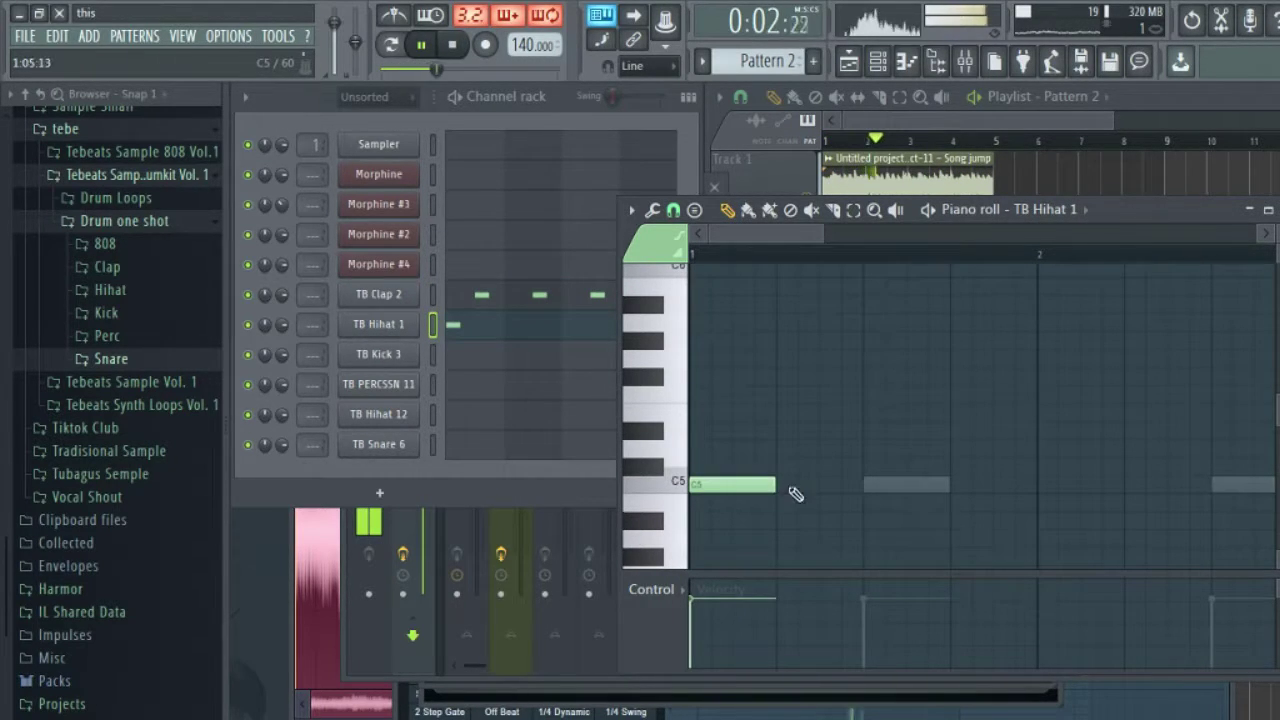
# Step: Place Pattern 2 at bar 1 on Track 2 of the playlist, stop playback and return to the TB Hihat 1 piano roll
pyautogui.click(863, 147)
pyautogui.click(860, 237)
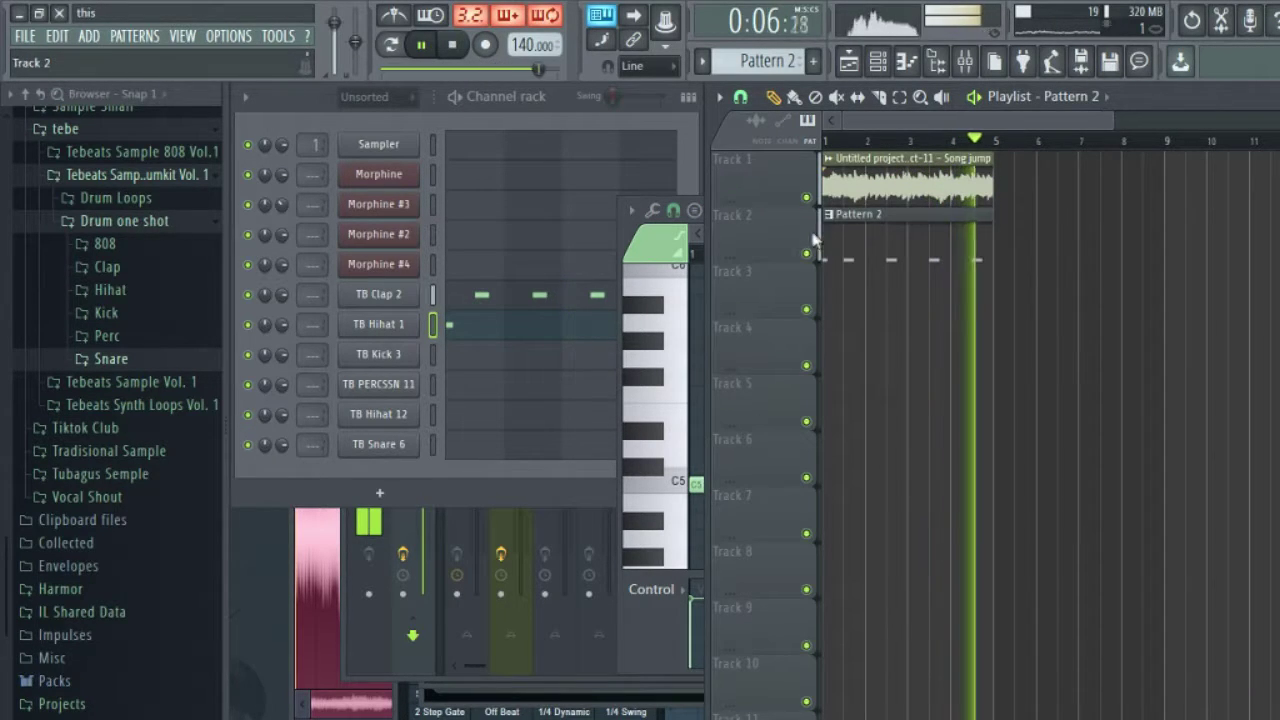
pyautogui.press('space')
pyautogui.press('F7')
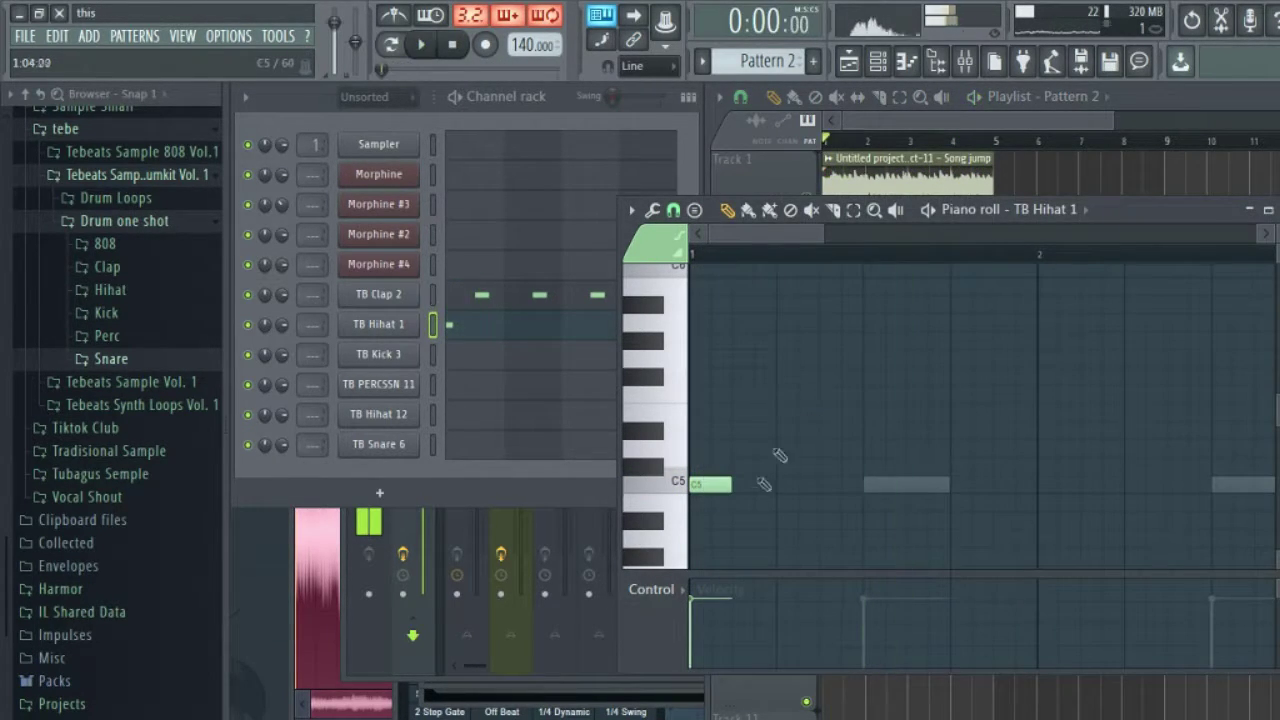
# Step: Fill bar 1 with C5 hi-hat notes, two one-step notes followed by two-step notes up to bar 2, and audition them
pyautogui.click(740, 485)
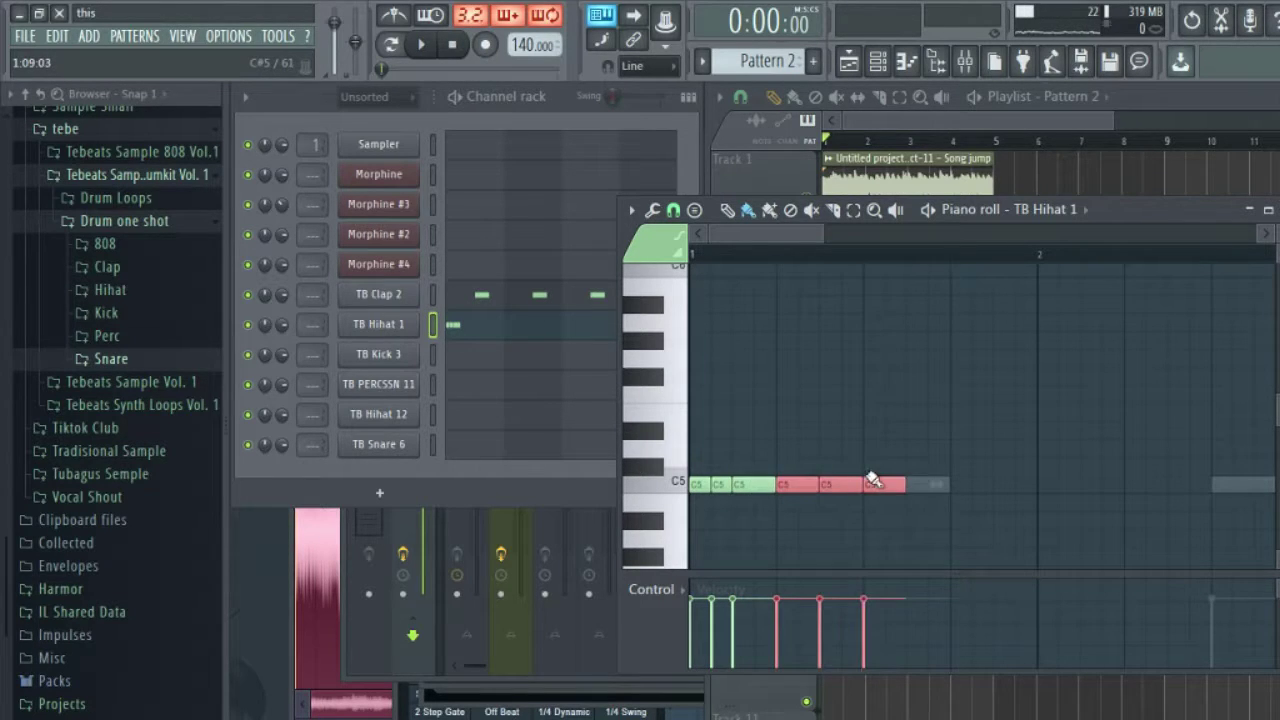
pyautogui.moveTo(872, 480); pyautogui.dragTo(994, 485)
pyautogui.press('space')
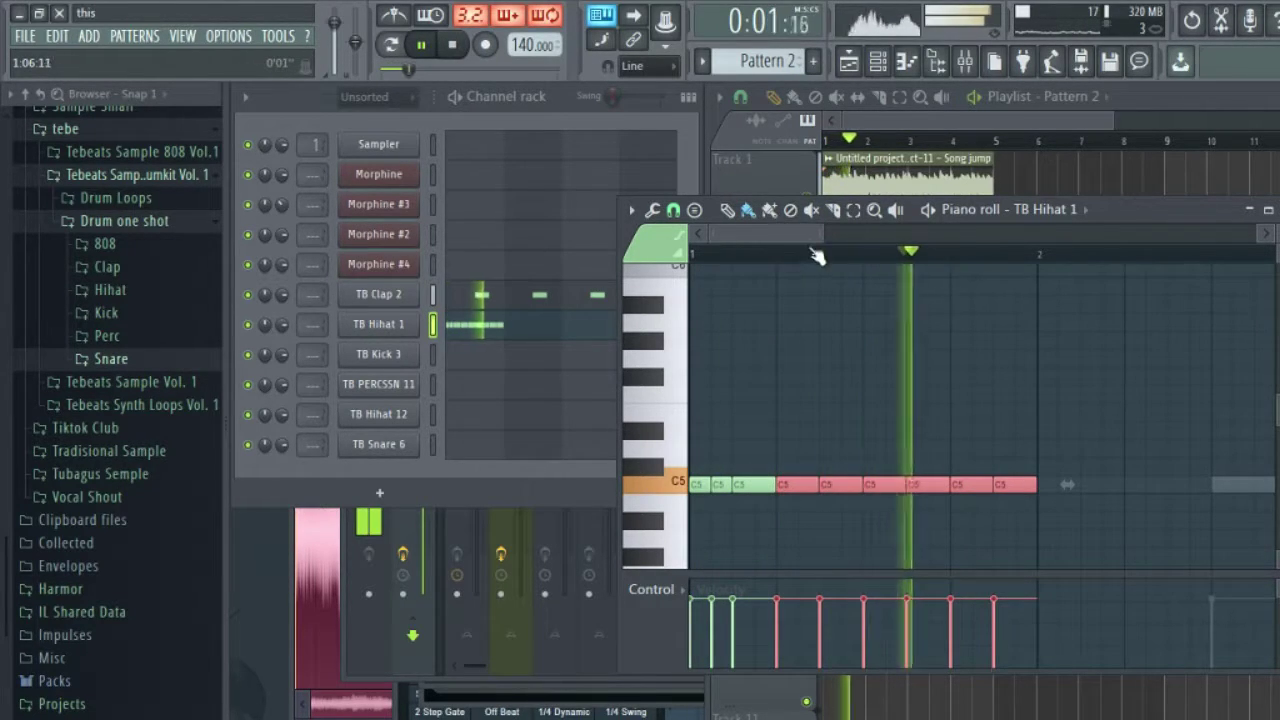
pyautogui.press('space')
# Step: Lower the velocity of the hi-hat notes at steps 7, 11 and 15 of bar 1 to about 55% and play the result
pyautogui.click(777, 287)
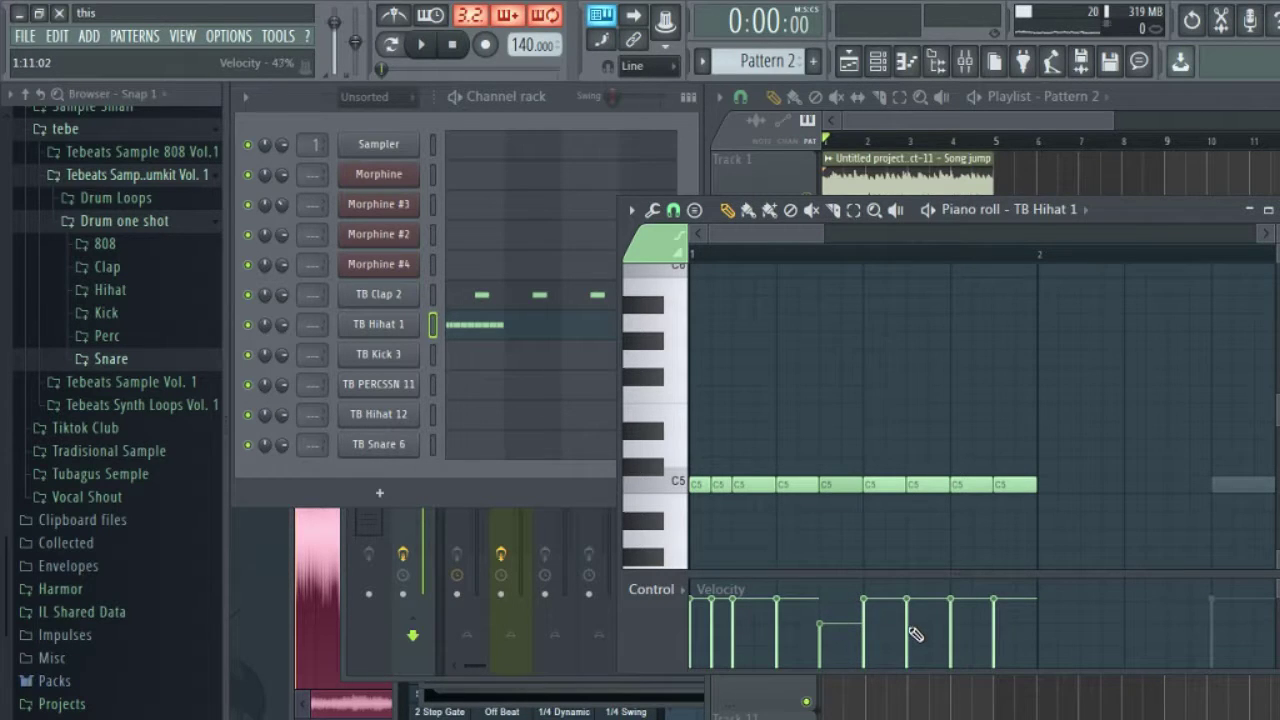
pyautogui.press('space')
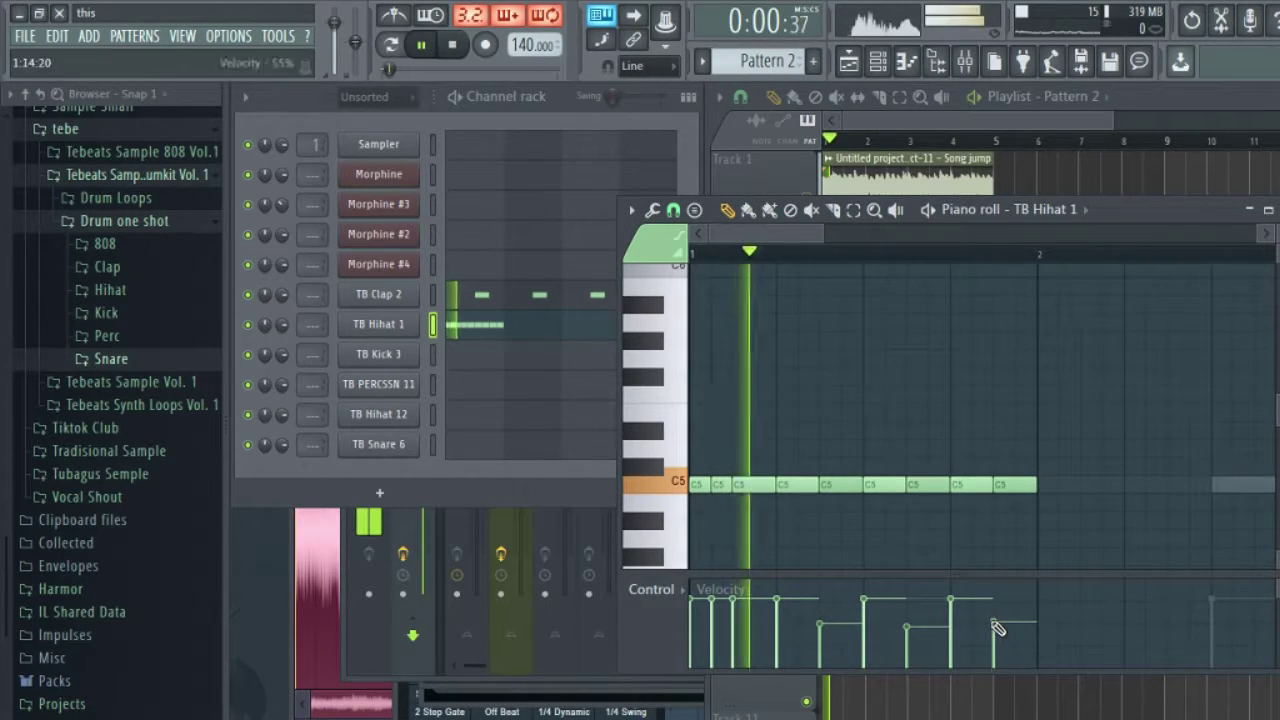
pyautogui.press('space')
# Step: Duplicate the bar 1 hi-hat notes into bar 2 and start playback
pyautogui.click(728, 211)
pyautogui.doubleClick(677, 484)
pyautogui.hotkey('ctrl', 'b')
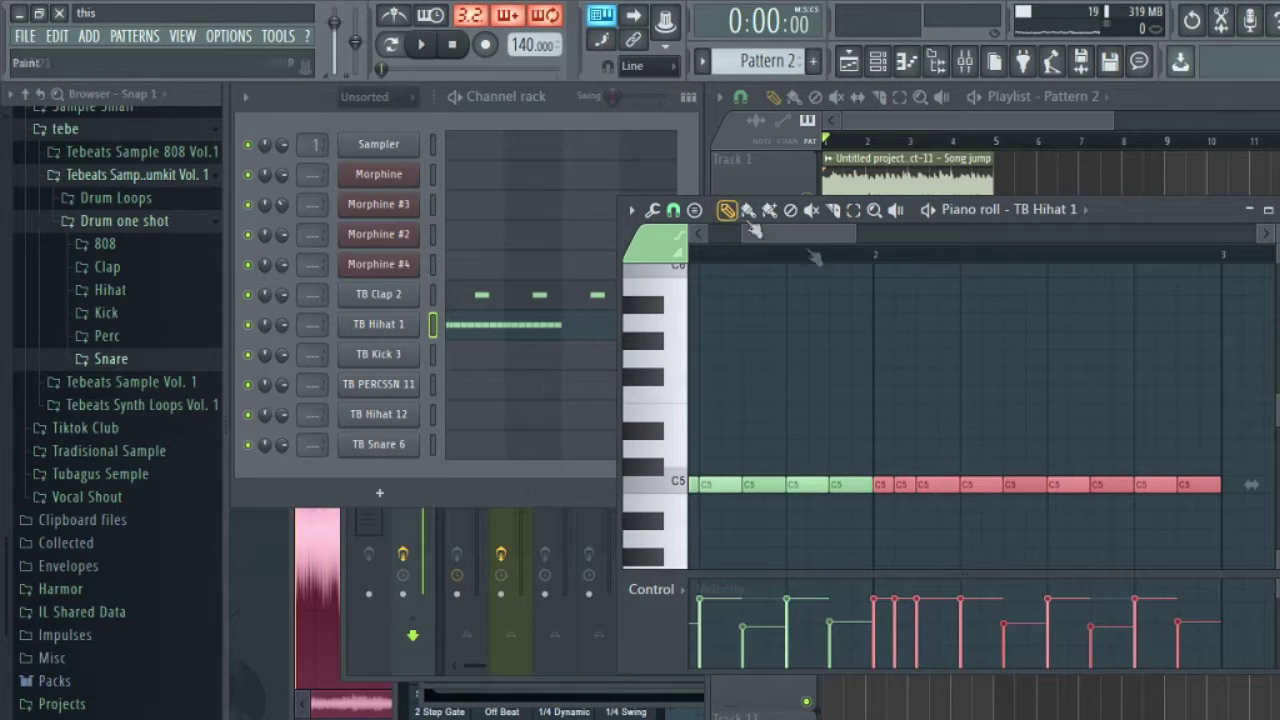
pyautogui.press('space')
# Step: Place one-step C4 hi-hat notes at steps 9, 11, 13 and 15 of bar 2 and audition them
pyautogui.click(1035, 431)
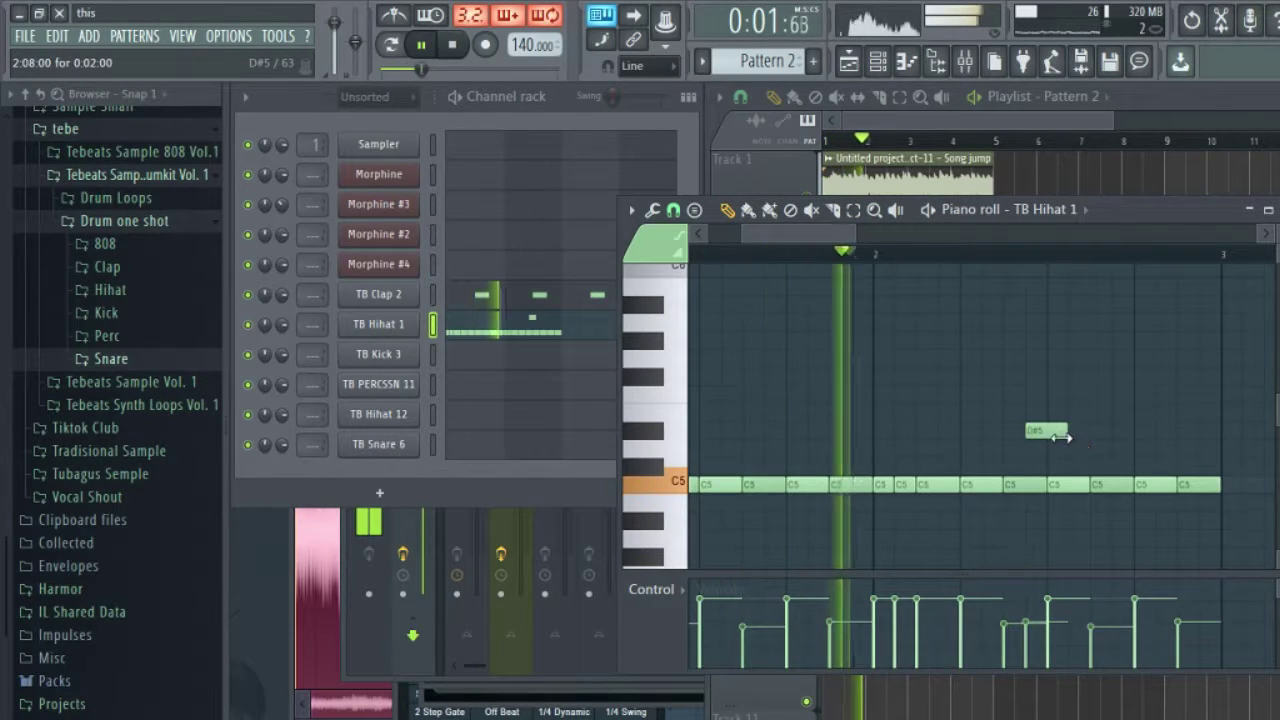
pyautogui.moveTo(1060, 437); pyautogui.dragTo(1060, 549)
pyautogui.press('space')
pyautogui.press('space')
pyautogui.click(1100, 546)
pyautogui.click(1140, 546)
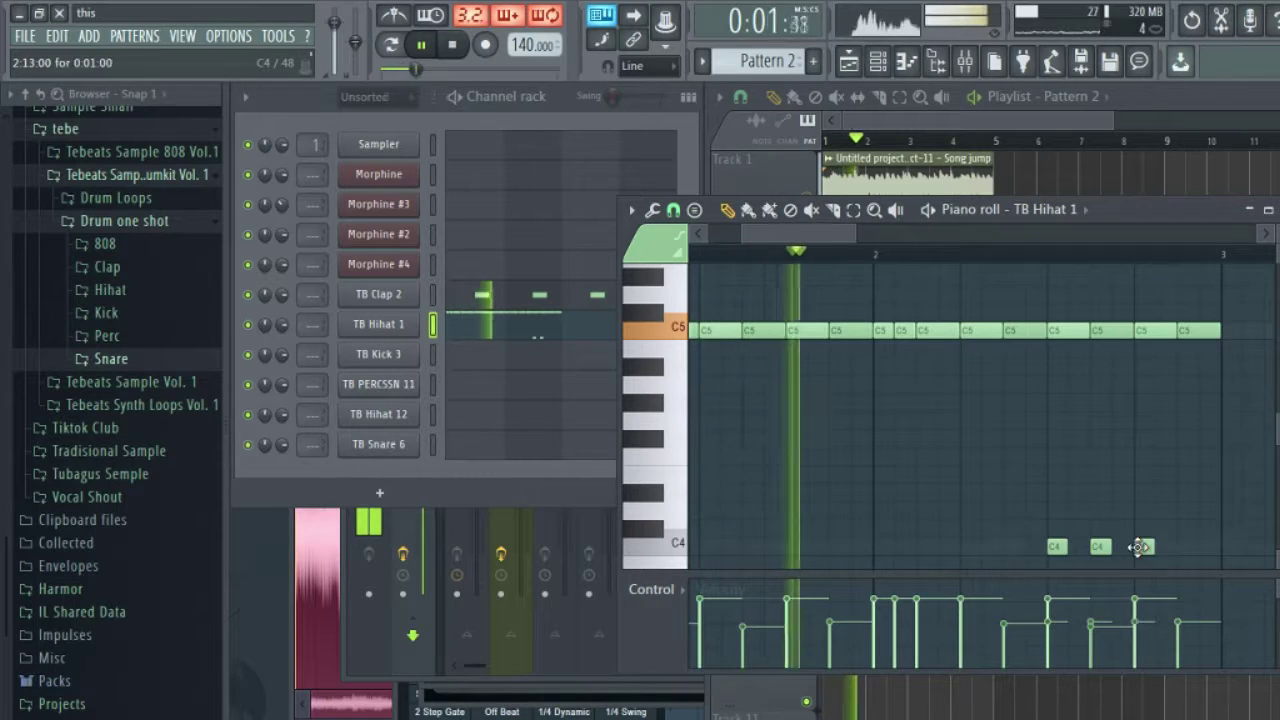
pyautogui.click(1179, 546)
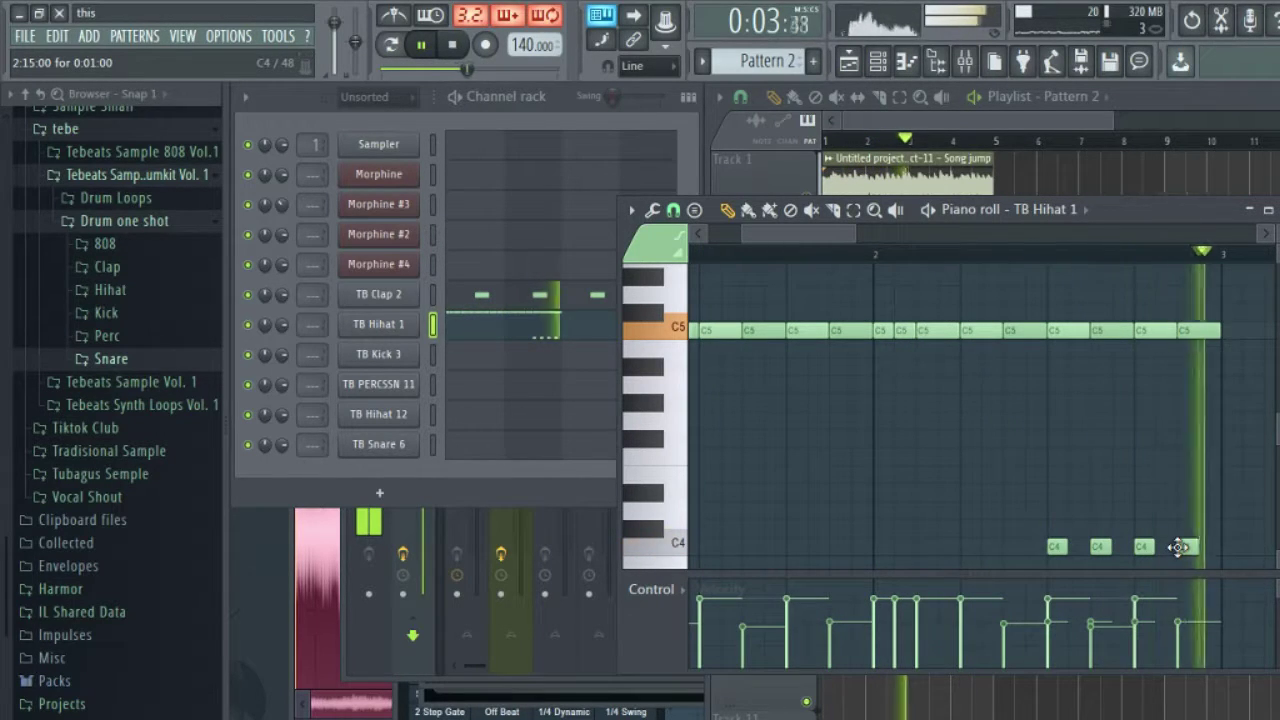
pyautogui.press('space')
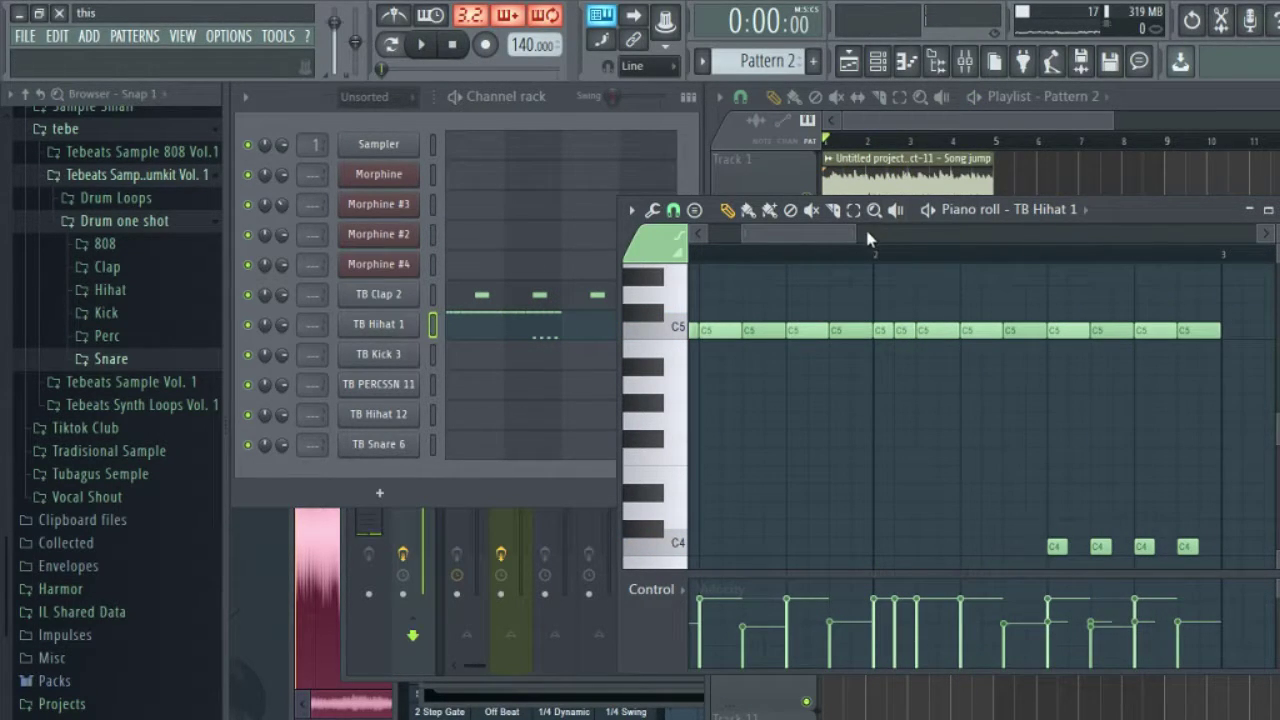
# Step: Rework the C4 notes into half-step hits at steps 13 to 16 of bar 2, removing those at steps 9 and 11
pyautogui.moveTo(855, 233); pyautogui.dragTo(885, 240)
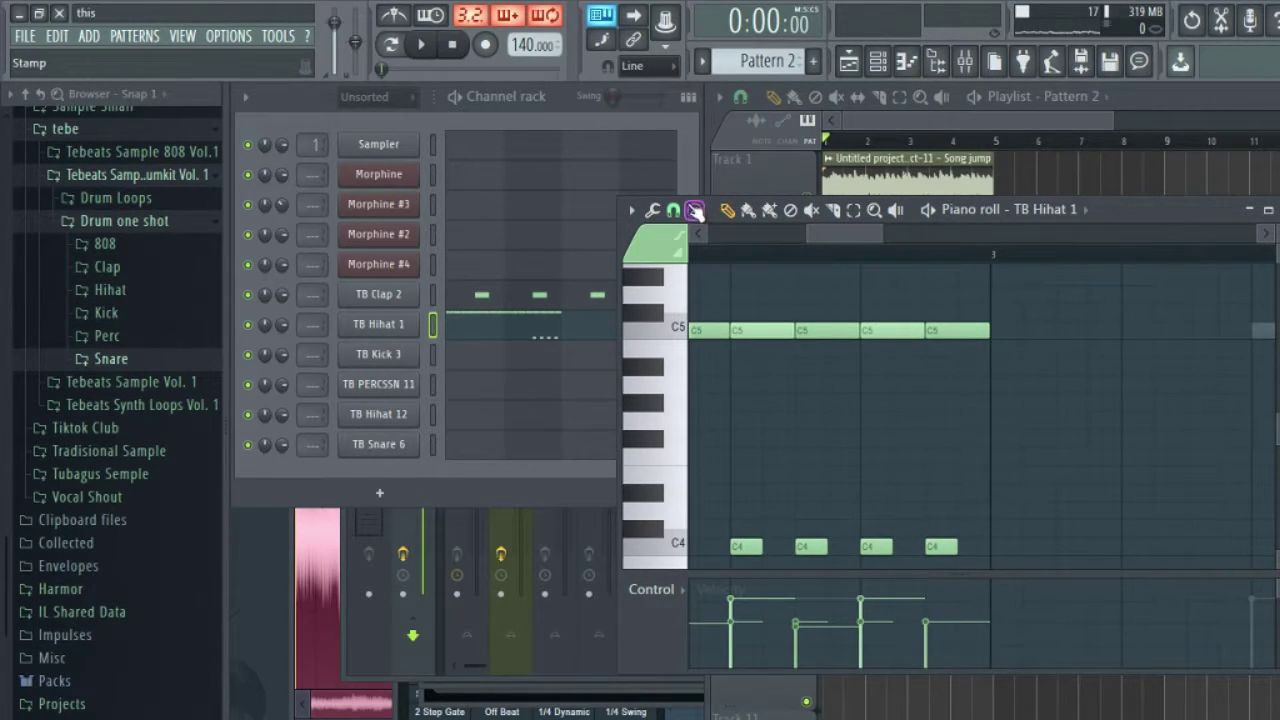
pyautogui.click(695, 211)
pyautogui.click(686, 356)
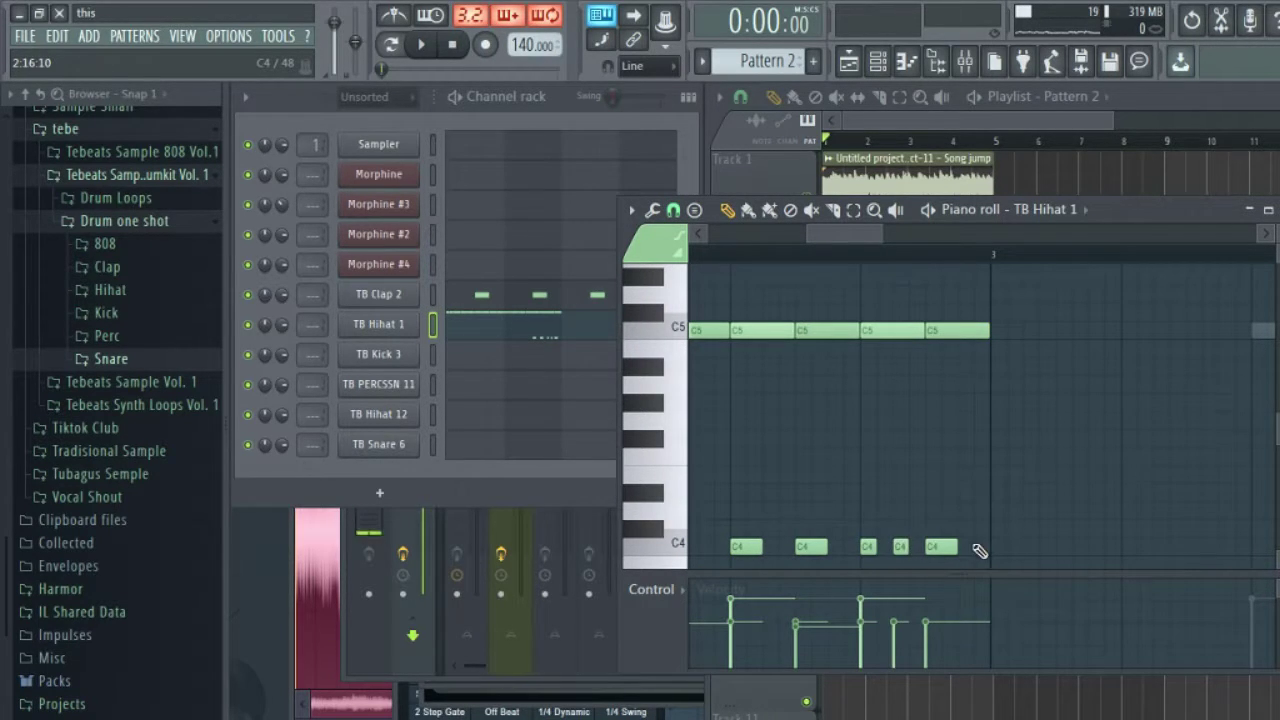
pyautogui.click(960, 547)
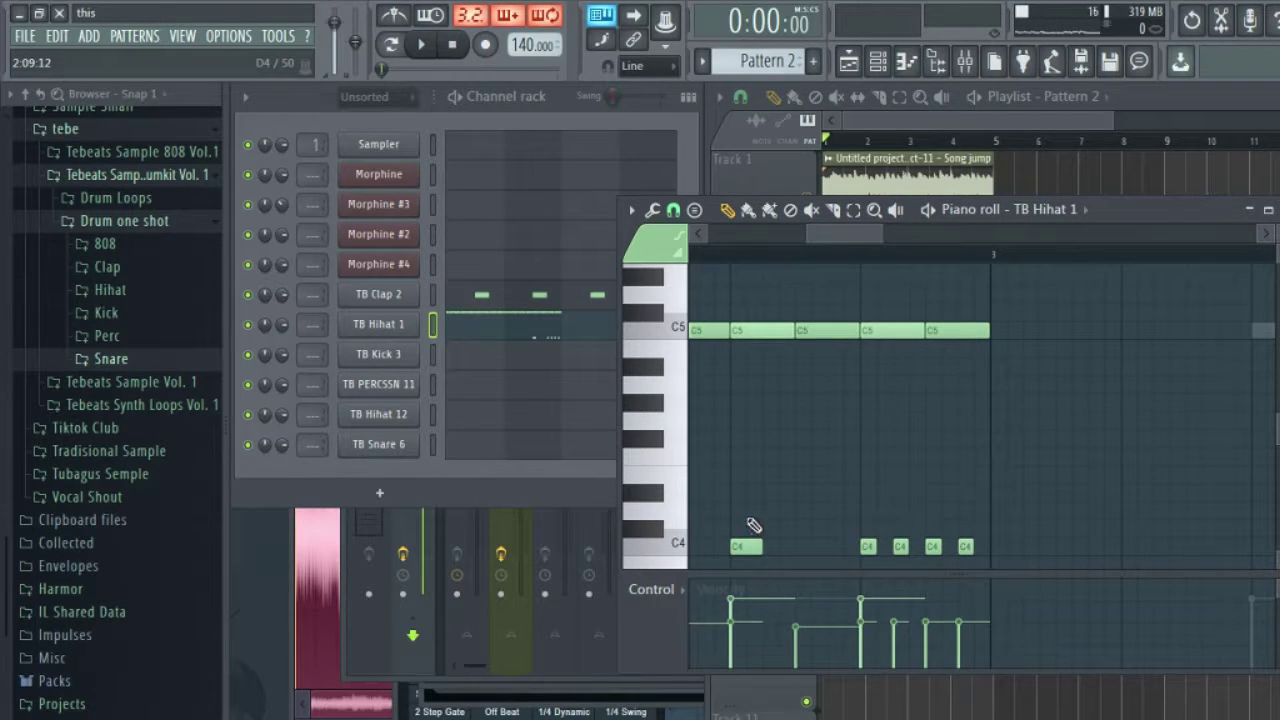
pyautogui.press('space')
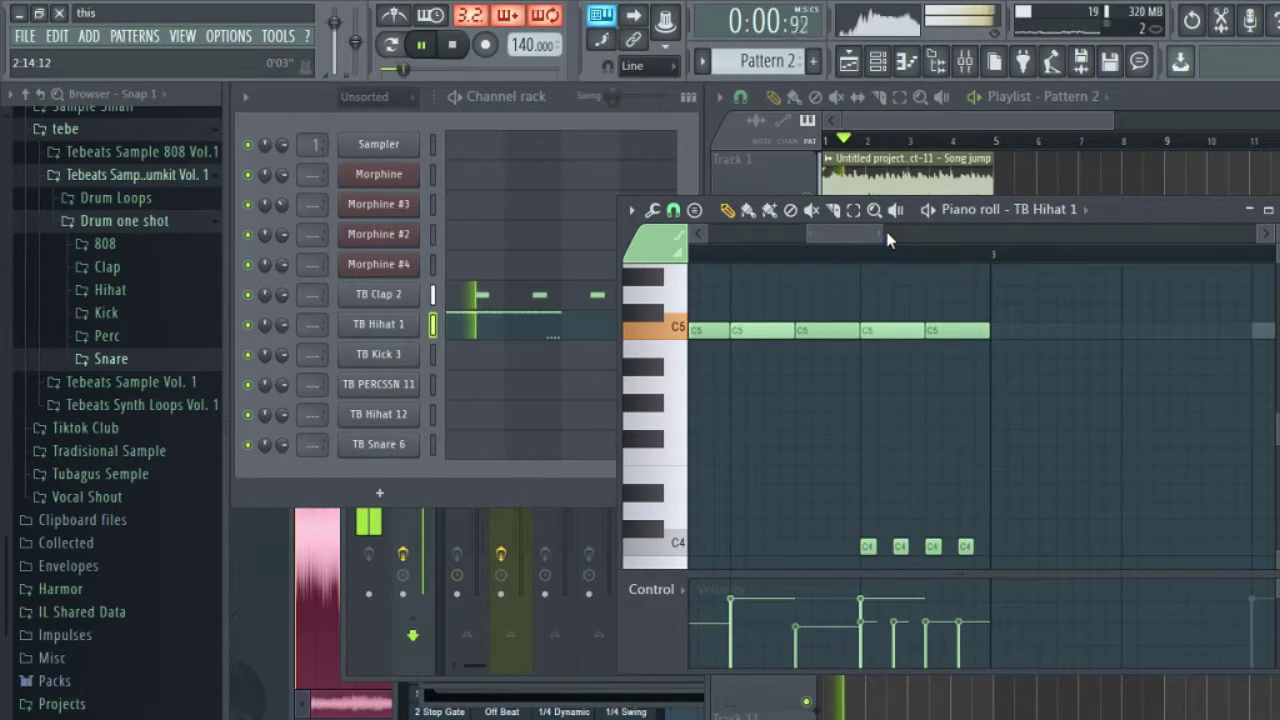
# Step: Delete the C4 hi-hat note at step 16 of bar 2 and play the pattern
pyautogui.moveTo(884, 233)
pyautogui.mouseDown()
pyautogui.moveTo(940, 241)
pyautogui.moveTo(868, 227)
pyautogui.mouseUp()
pyautogui.press('space')
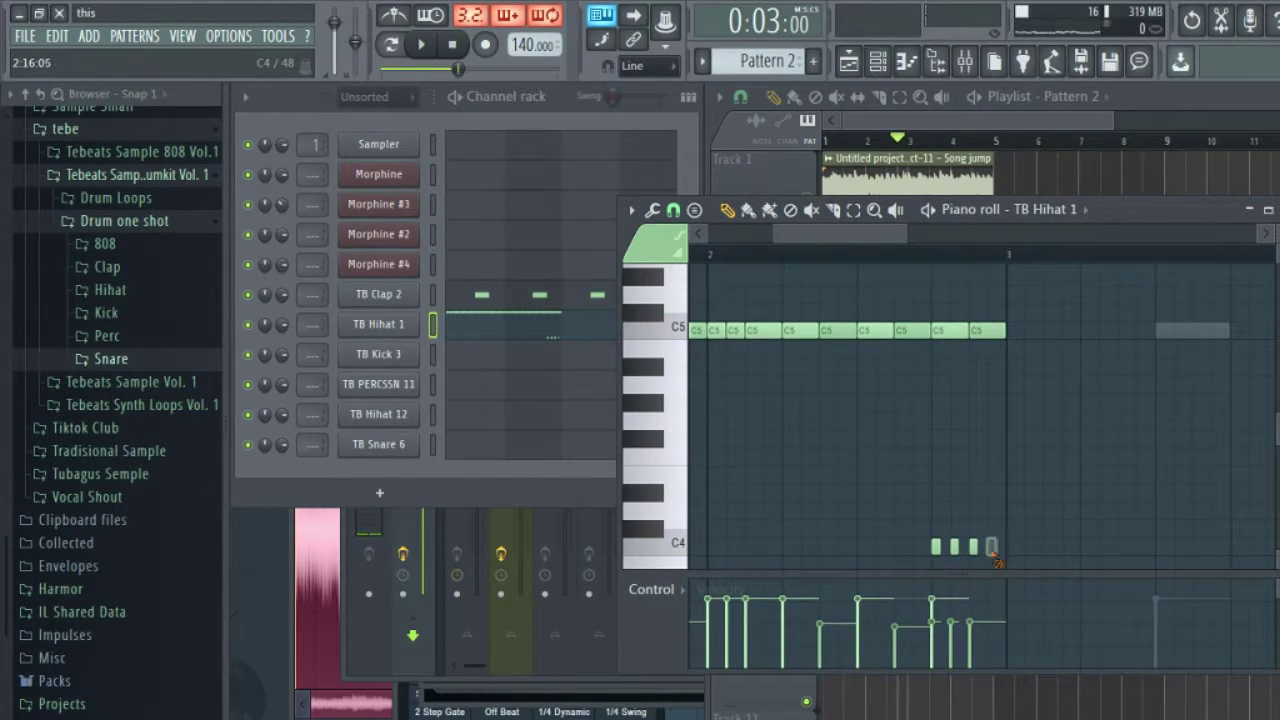
pyautogui.rightClick(993, 553)
pyautogui.press('space')
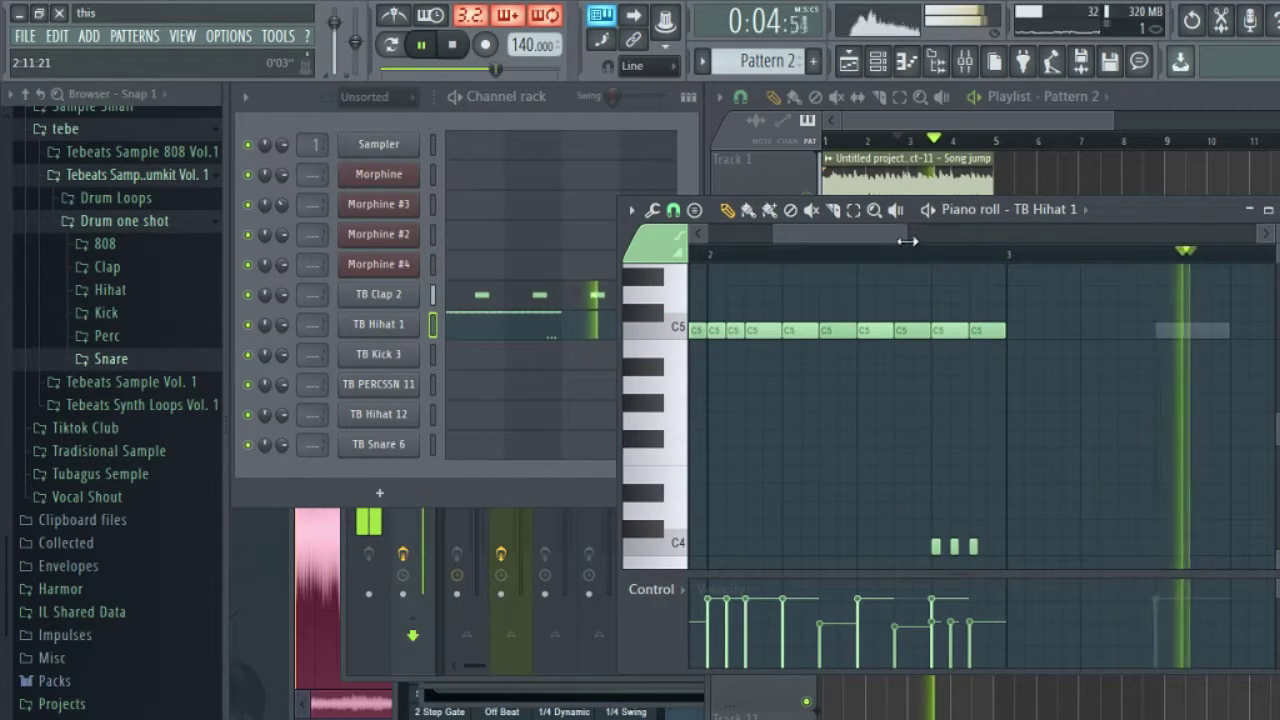
# Step: Select the hi-hat notes across bars 1 and 2 and duplicate them into bars 3 and 4
pyautogui.moveTo(907, 241); pyautogui.dragTo(849, 229)
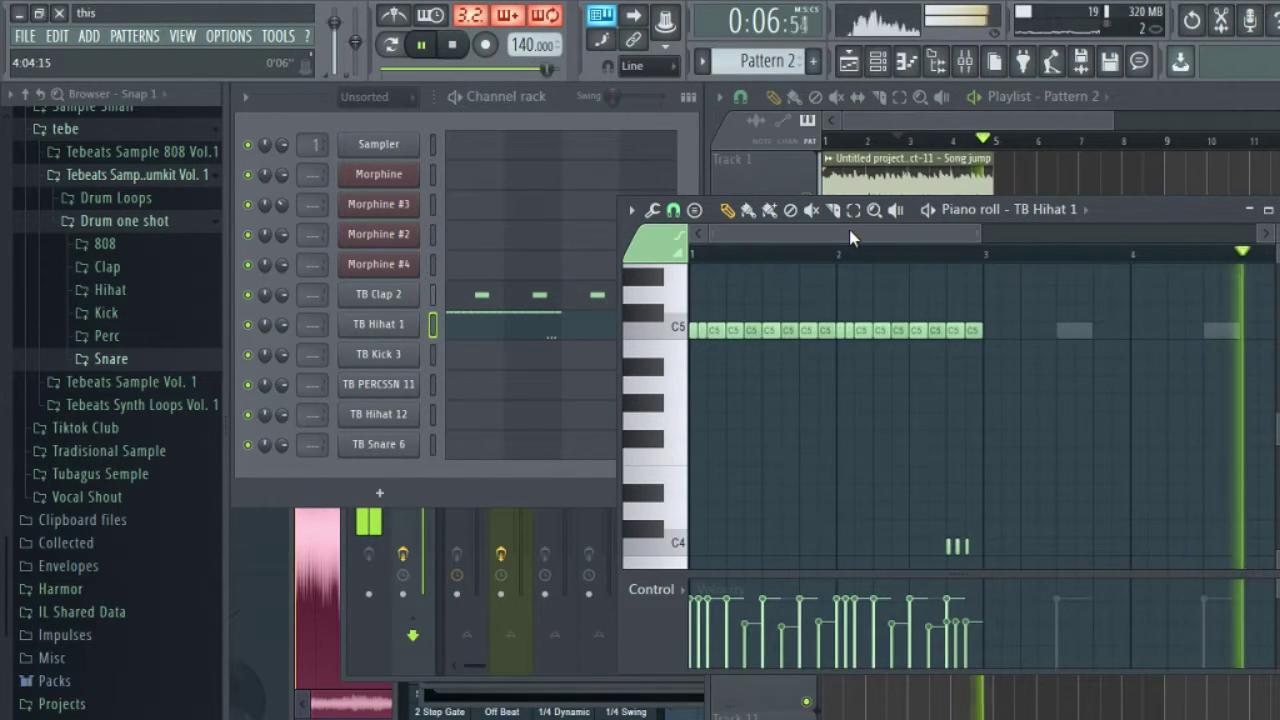
pyautogui.hotkey('ctrl', 'a')
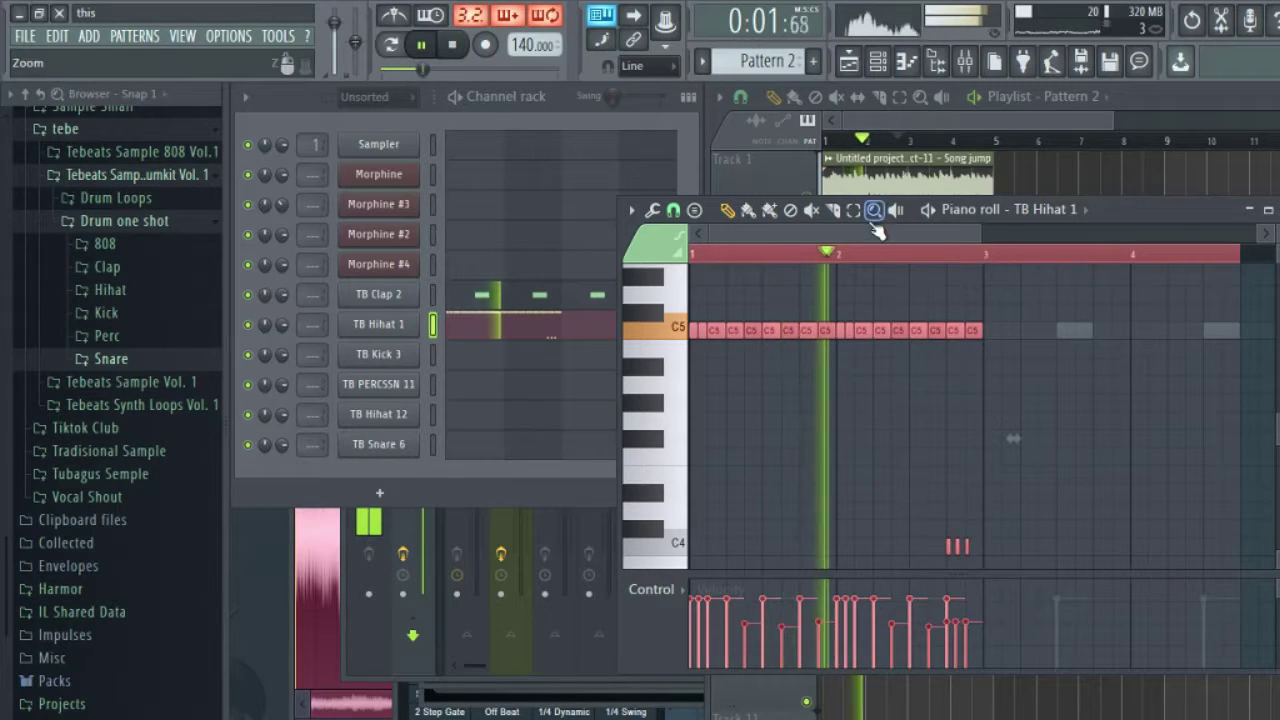
pyautogui.moveTo(982, 254); pyautogui.dragTo(643, 268)
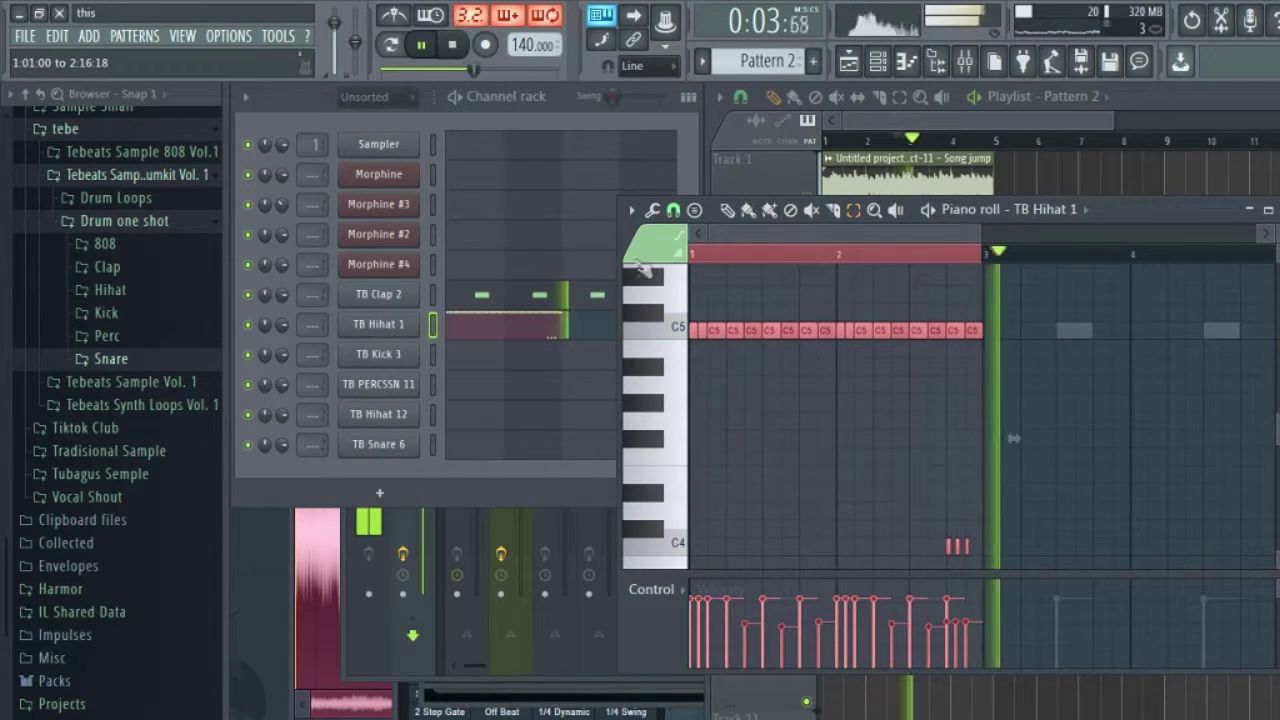
pyautogui.hotkey('ctrl', 'b')
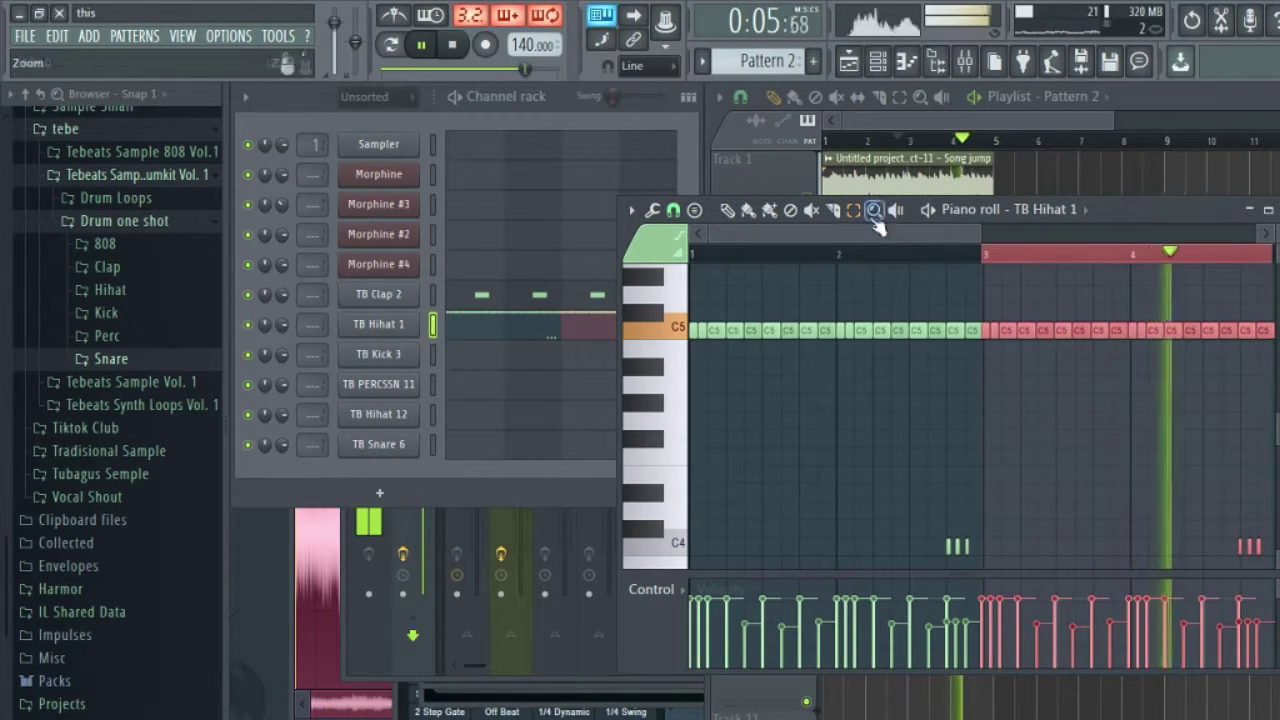
pyautogui.moveTo(845, 234); pyautogui.dragTo(930, 234)
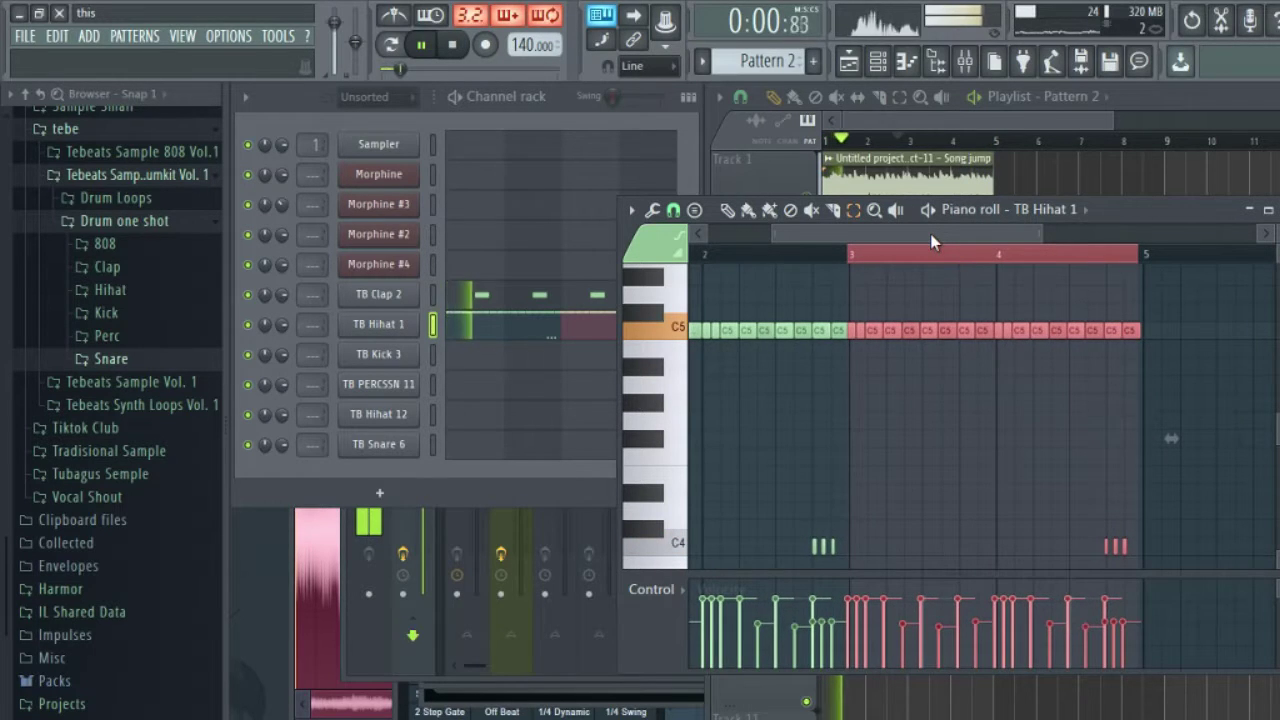
# Step: Undo the last TB Hihat 1 duplication and, with snap set to Line, duplicate the two-bar pattern into bars 3 and 4
pyautogui.hotkey('ctrl', 'z')
pyautogui.click(673, 209)
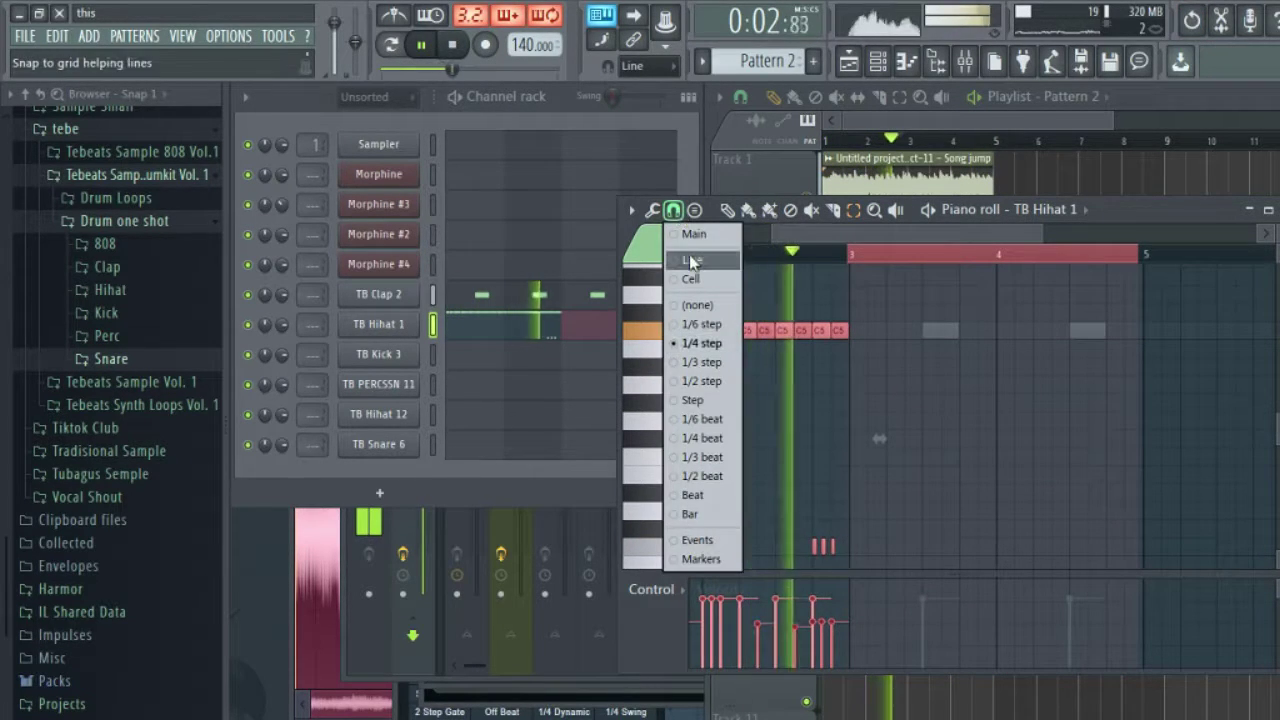
pyautogui.click(691, 261)
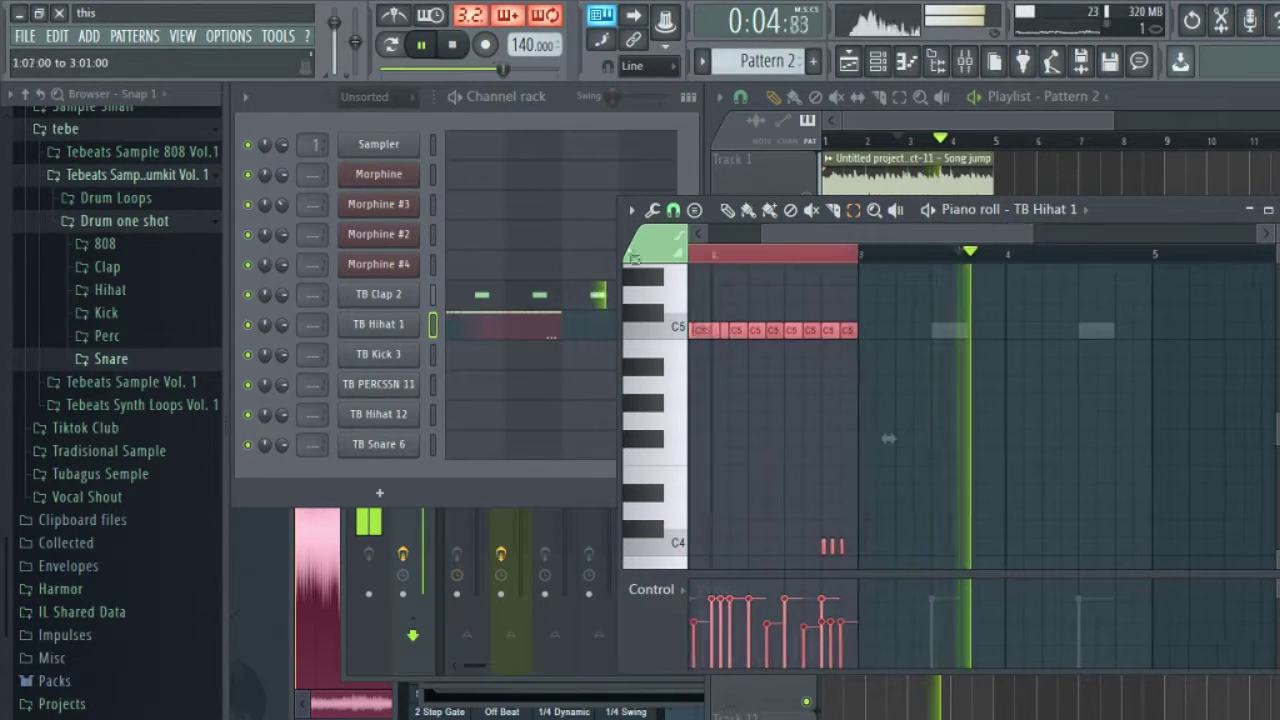
pyautogui.hotkey('ctrl', 'b')
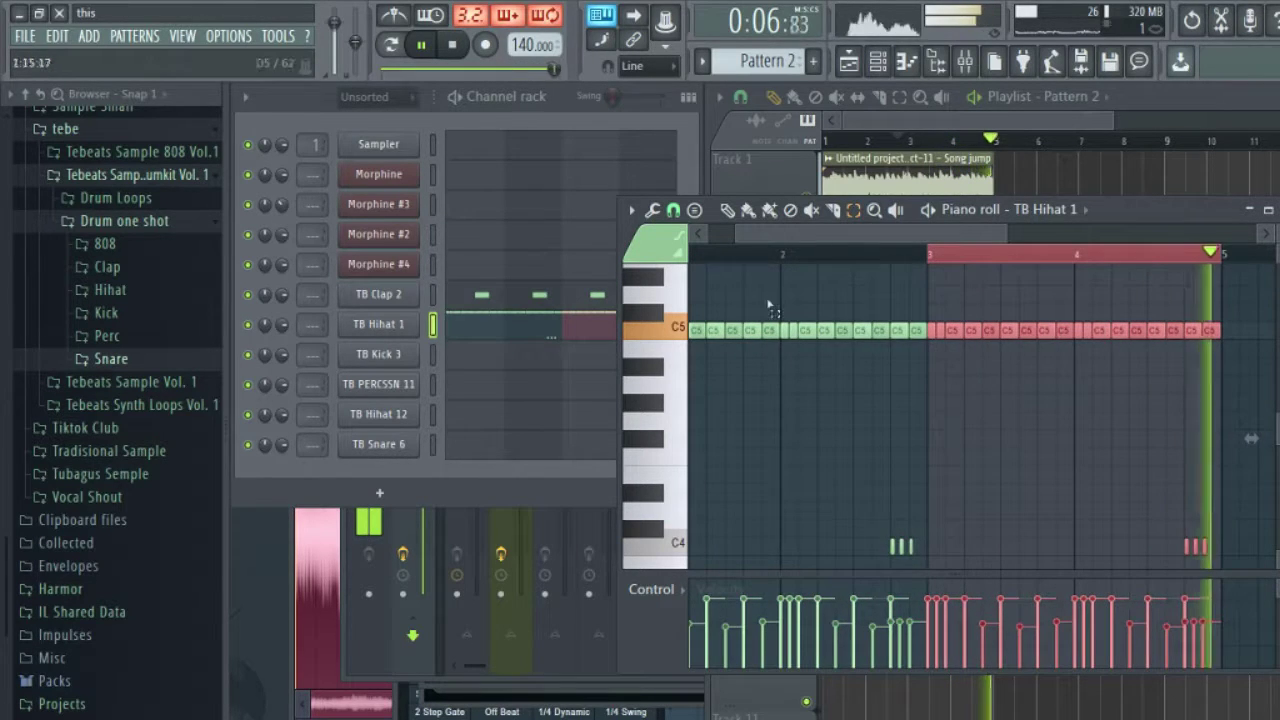
# Step: Audition the 808 samples in the Drum one shot folder and add TB 808 - 8 (E5) as a new channel
pyautogui.click(489, 356)
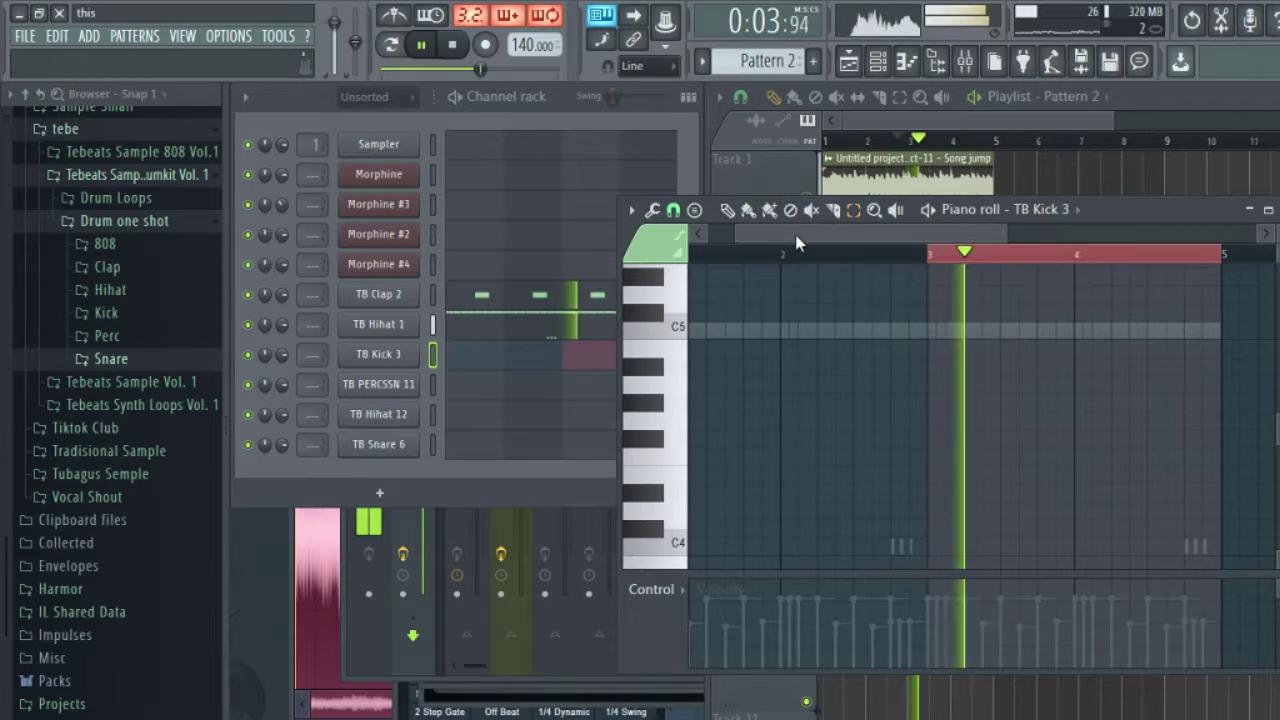
pyautogui.moveTo(797, 241); pyautogui.dragTo(759, 241)
pyautogui.click(125, 221)
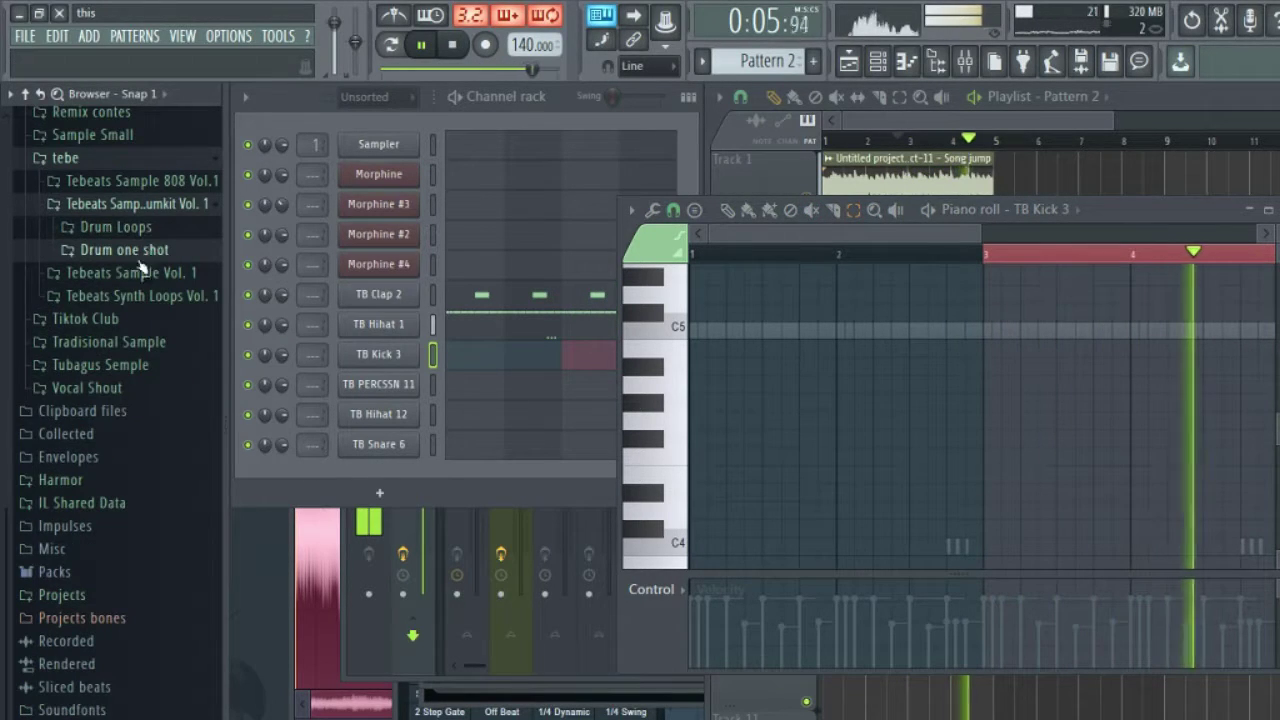
pyautogui.click(125, 250)
pyautogui.click(104, 273)
pyautogui.click(152, 335)
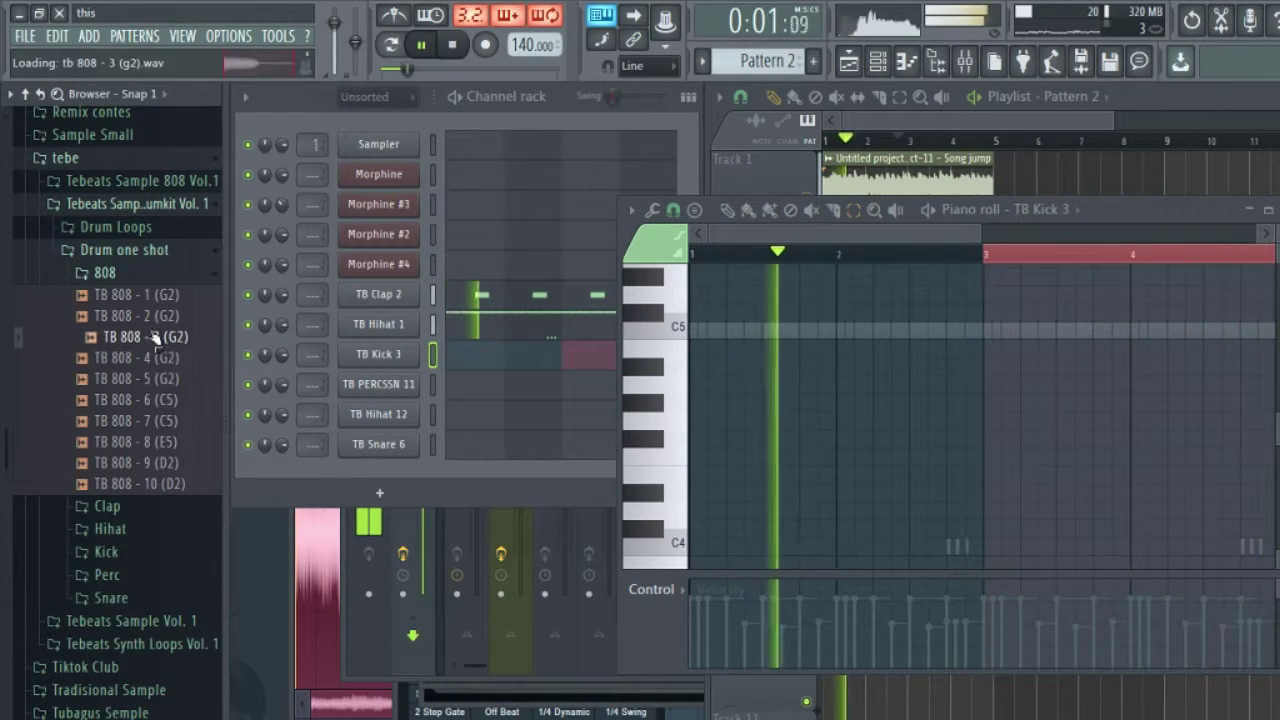
pyautogui.click(140, 357)
pyautogui.click(148, 378)
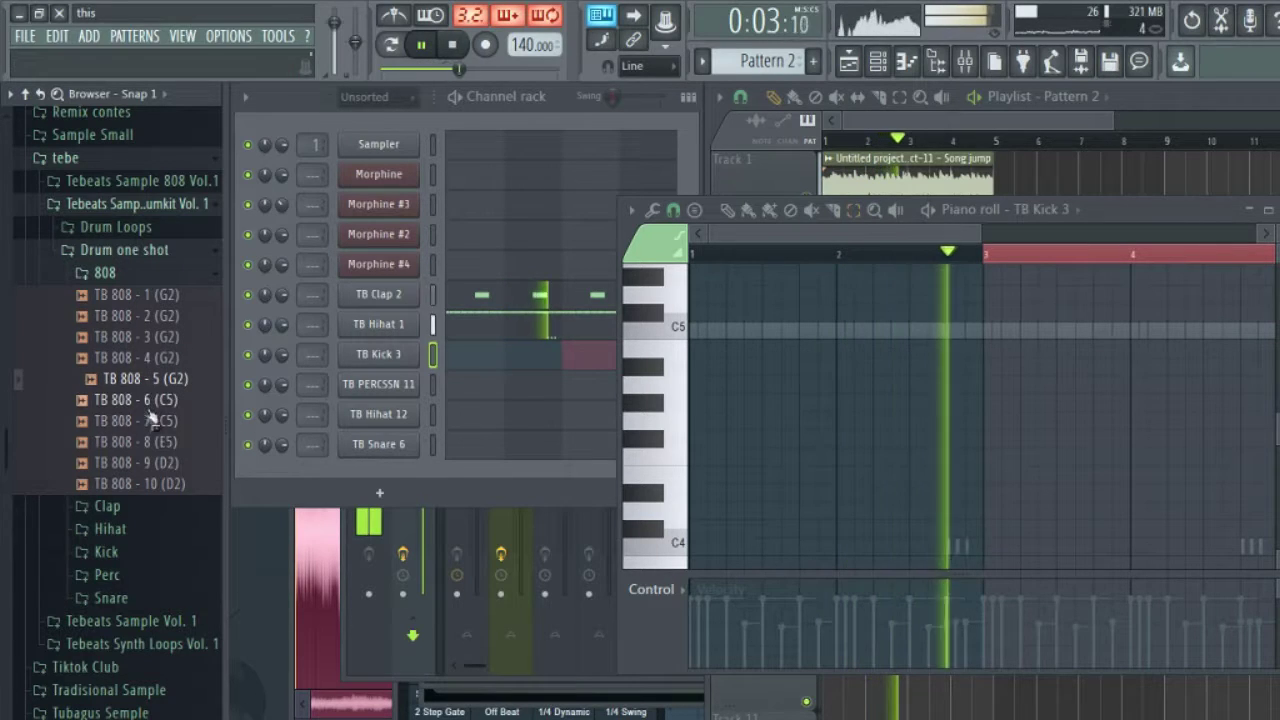
pyautogui.click(150, 418)
pyautogui.click(147, 442)
pyautogui.moveTo(147, 442); pyautogui.dragTo(412, 482)
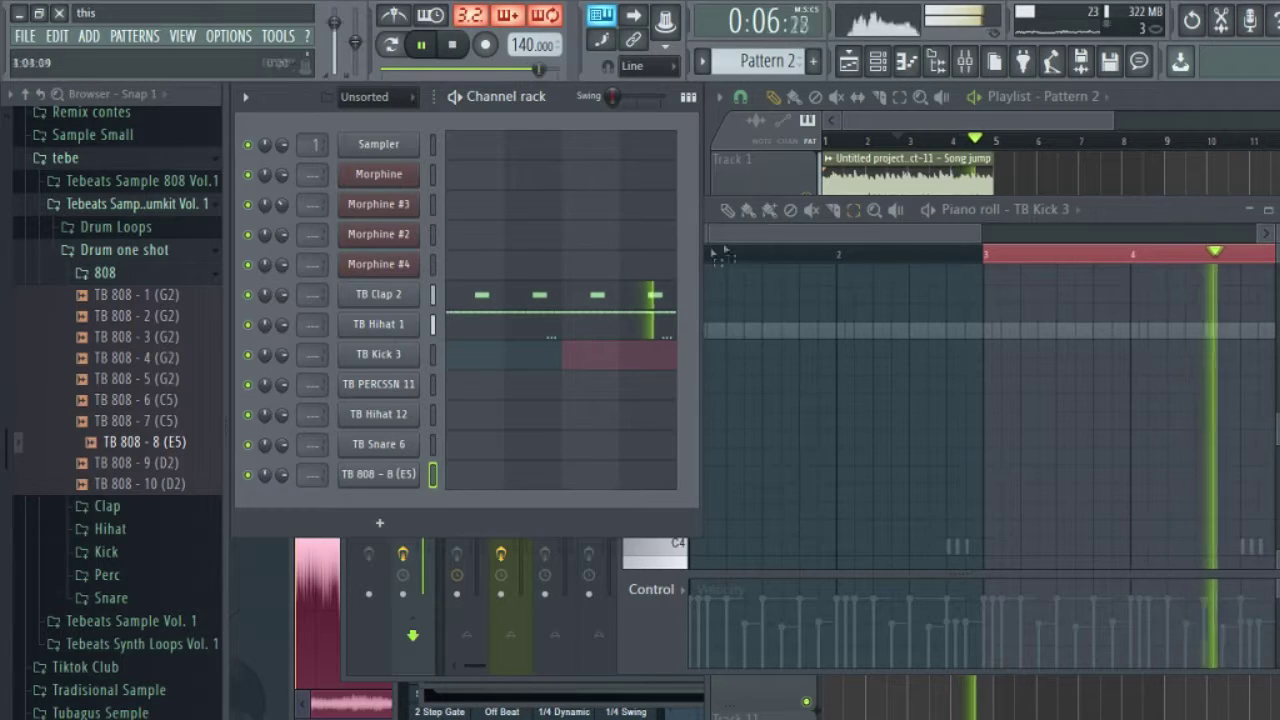
# Step: Enable Normalize for the TB Hihat 1 sample
pyautogui.click(392, 325)
pyautogui.click(565, 421)
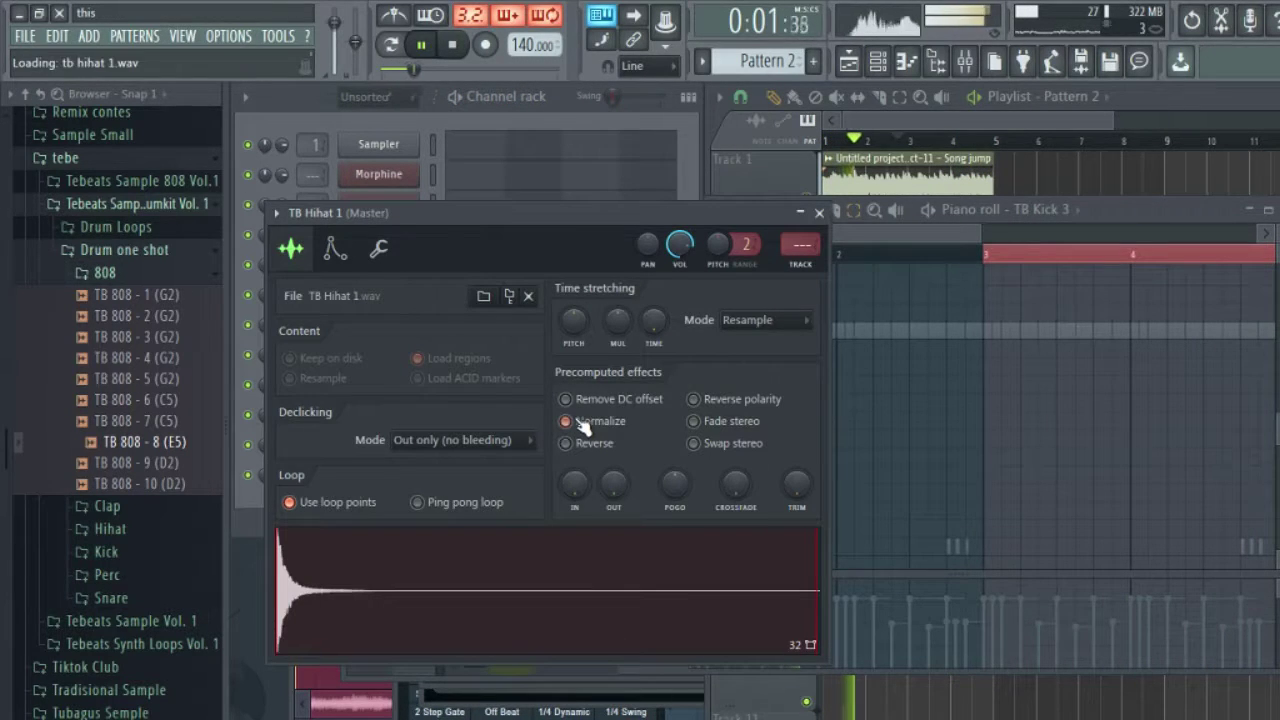
pyautogui.click(819, 212)
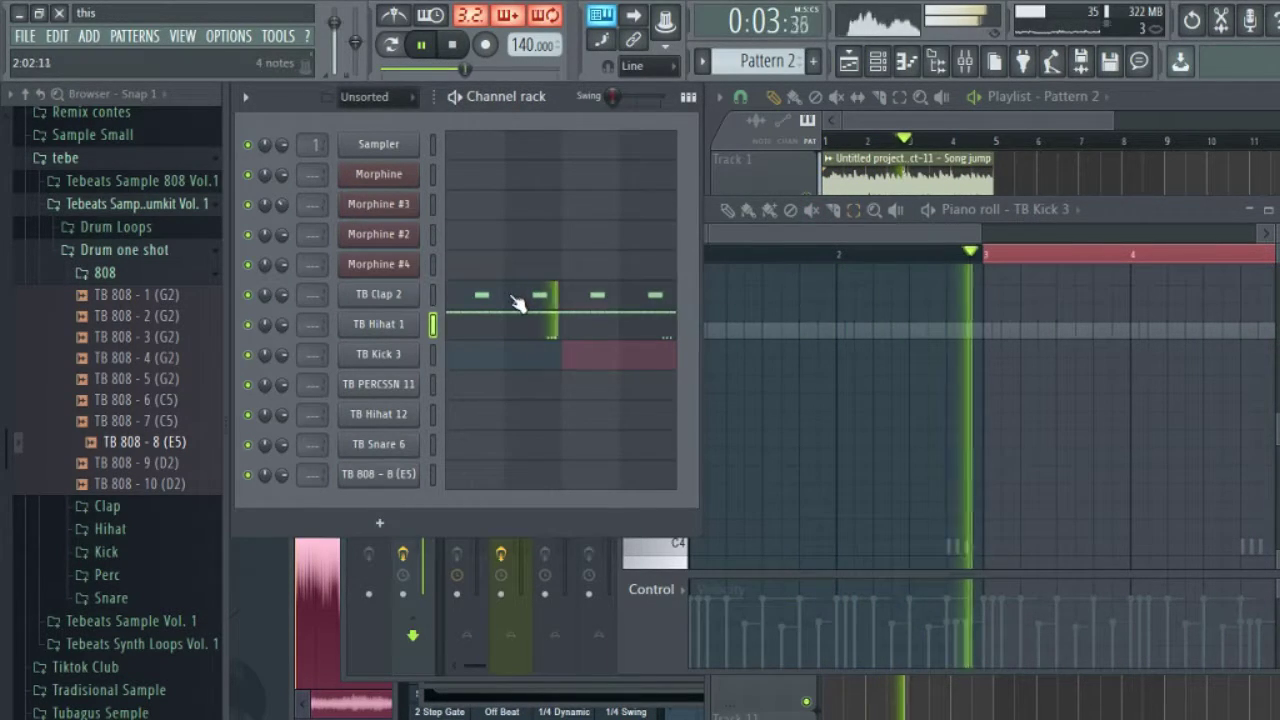
# Step: Place TB Kick 3 notes on C5 at steps 1 and 13 of bar 1 and at step 5 of bar 2
pyautogui.click(555, 296)
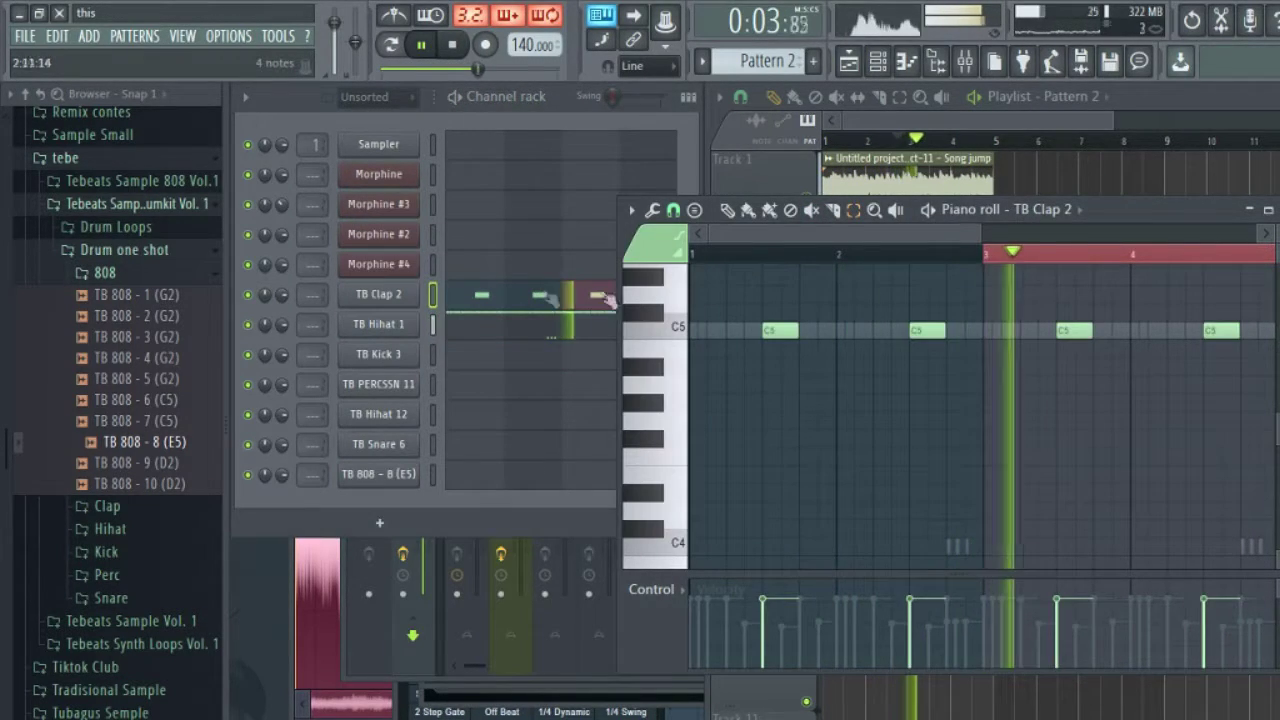
pyautogui.press('space')
pyautogui.click(497, 352)
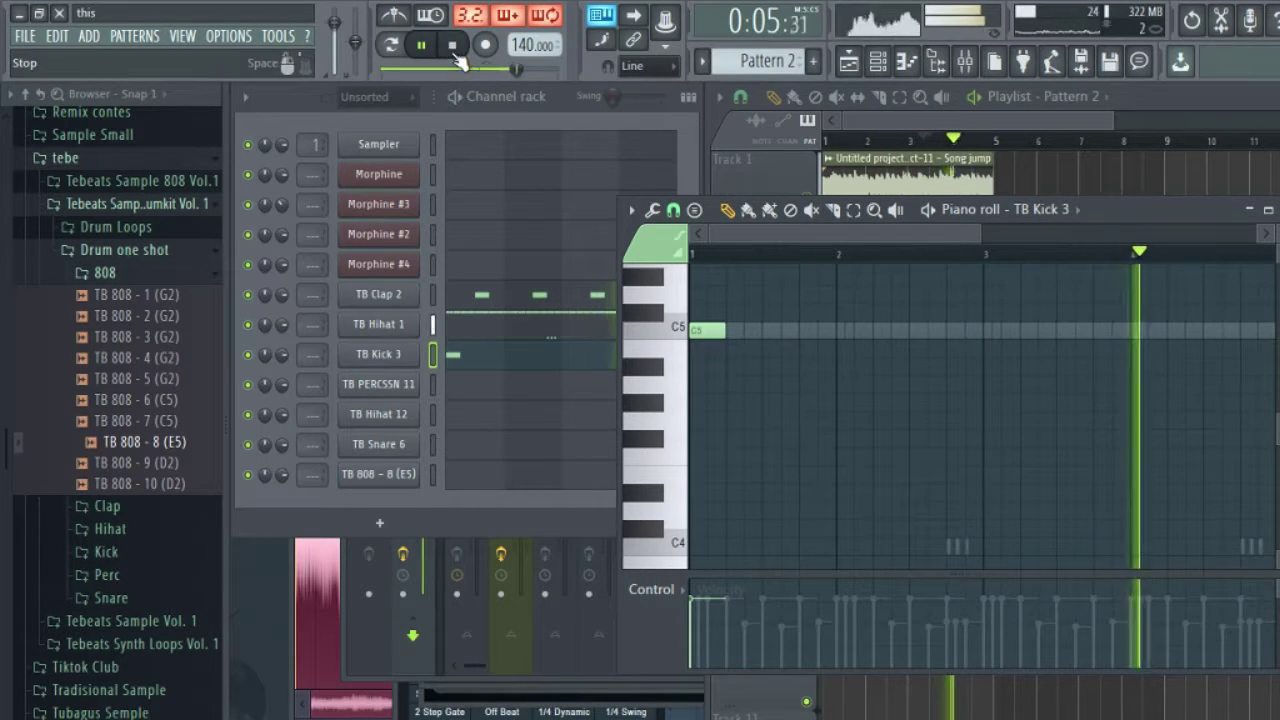
pyautogui.press('space')
pyautogui.moveTo(974, 234); pyautogui.dragTo(827, 235)
pyautogui.press('space')
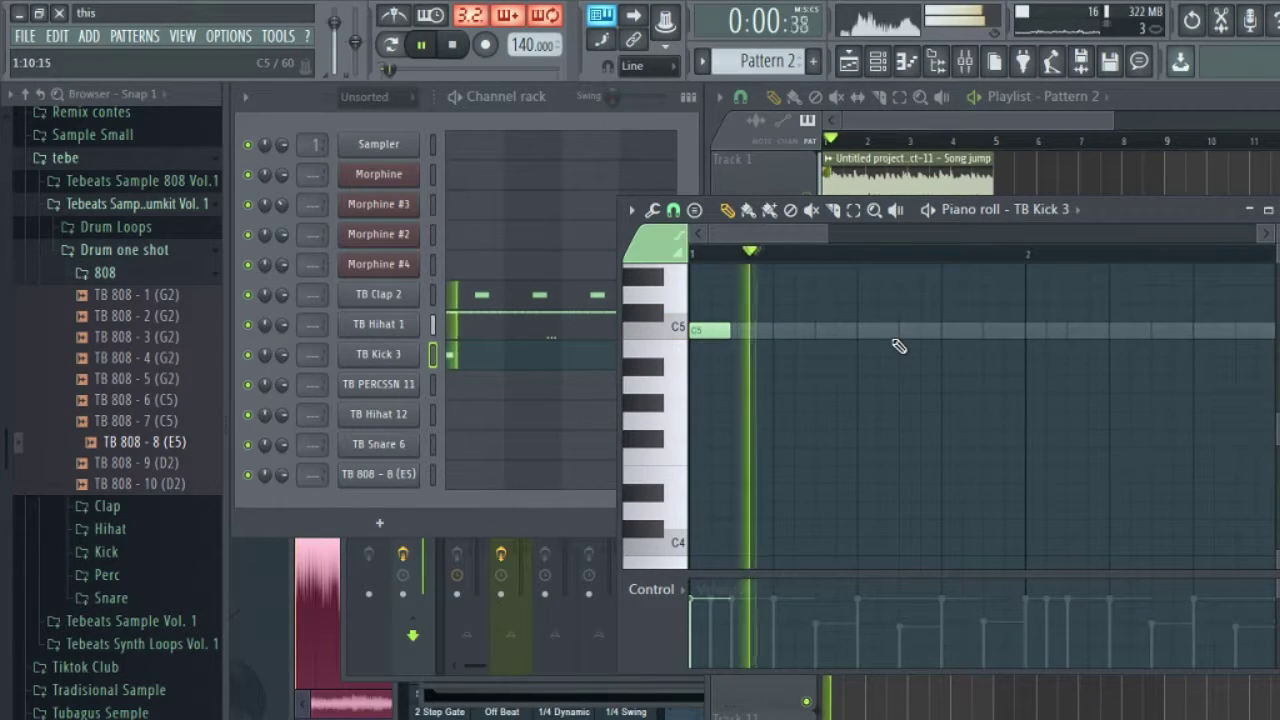
pyautogui.click(947, 332)
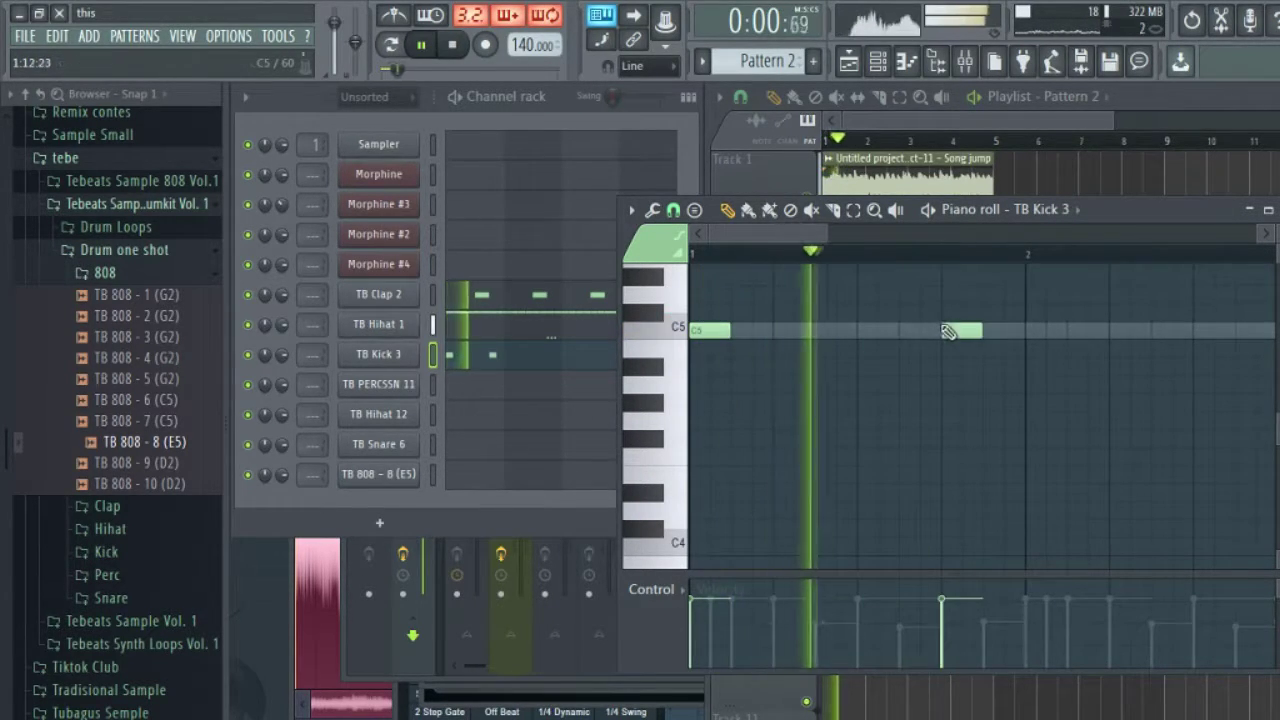
pyautogui.click(1116, 332)
pyautogui.press('space')
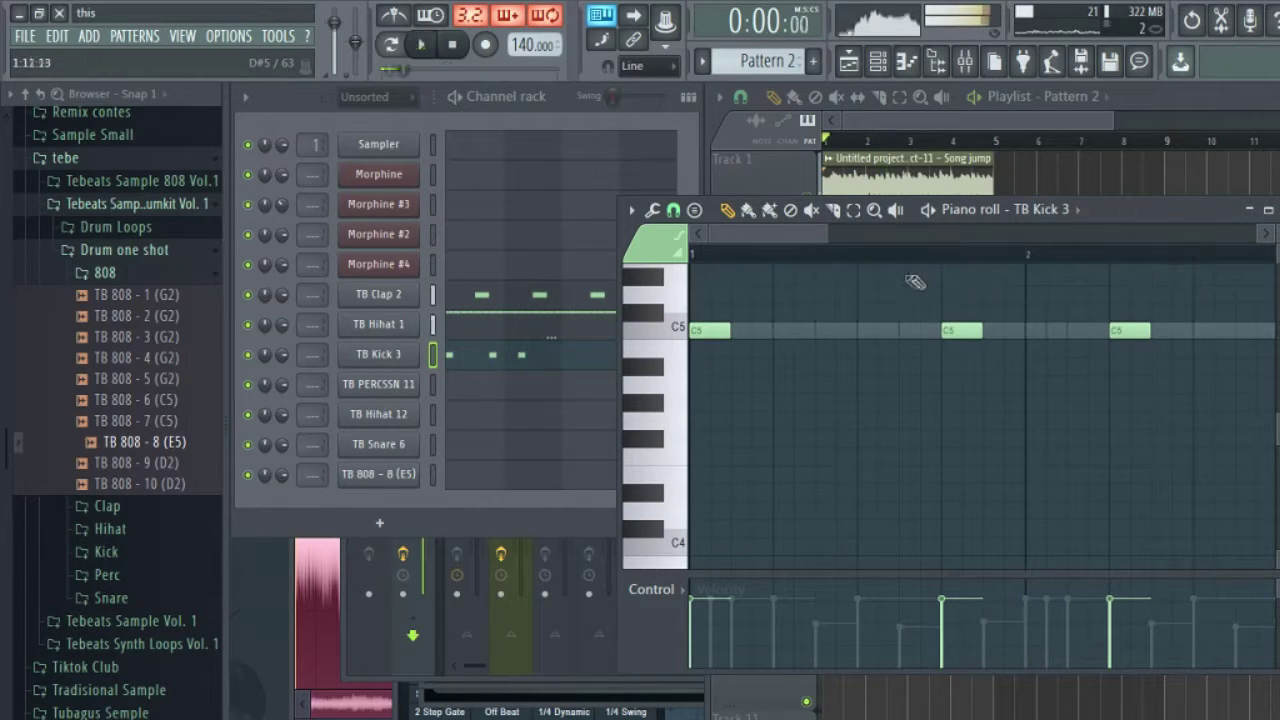
# Step: Move the bar 2 kick to step 7 and add C5 kicks at steps 1, 3 and 7 of bar 3
pyautogui.scroll(-2, 845, 250)
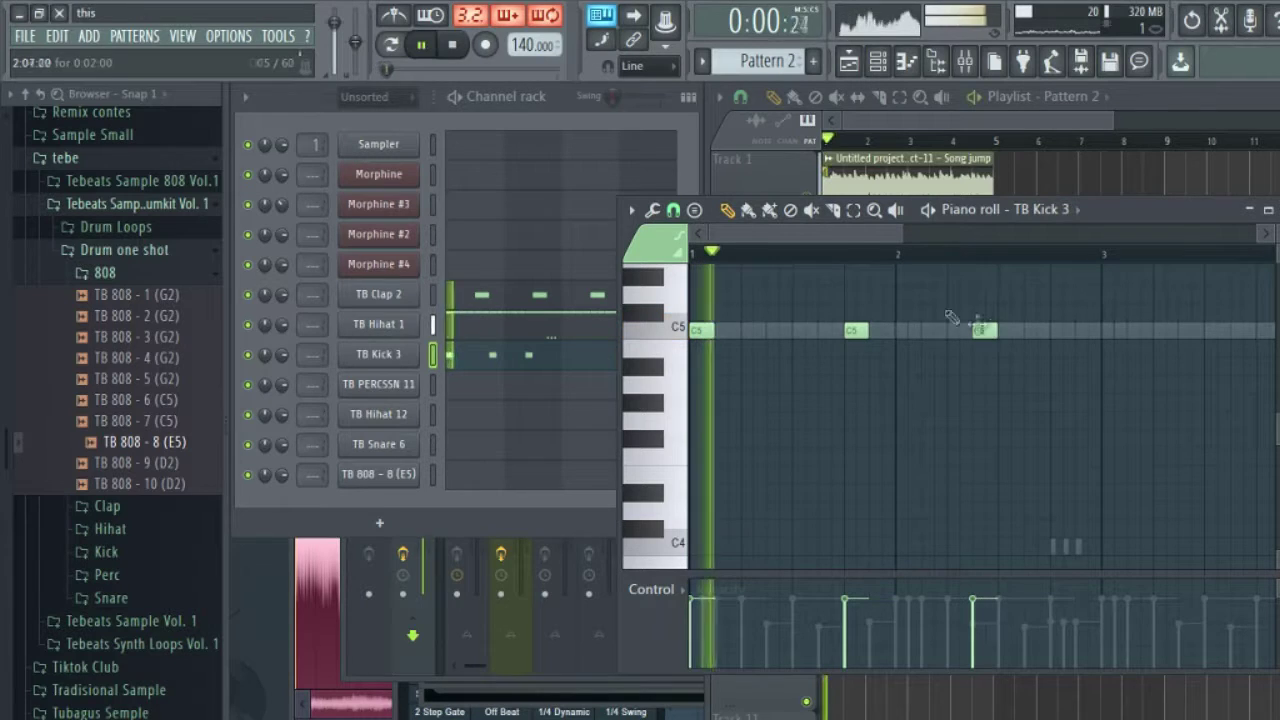
pyautogui.moveTo(846, 240); pyautogui.dragTo(883, 243)
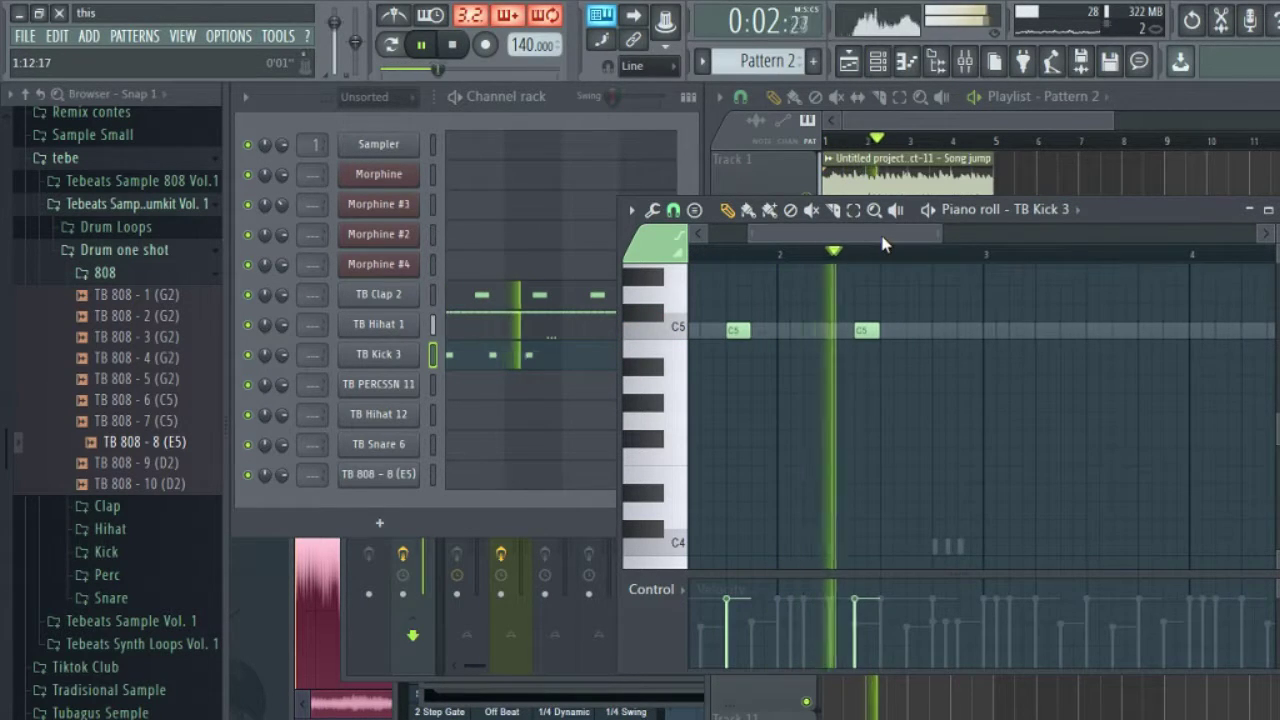
pyautogui.press('space')
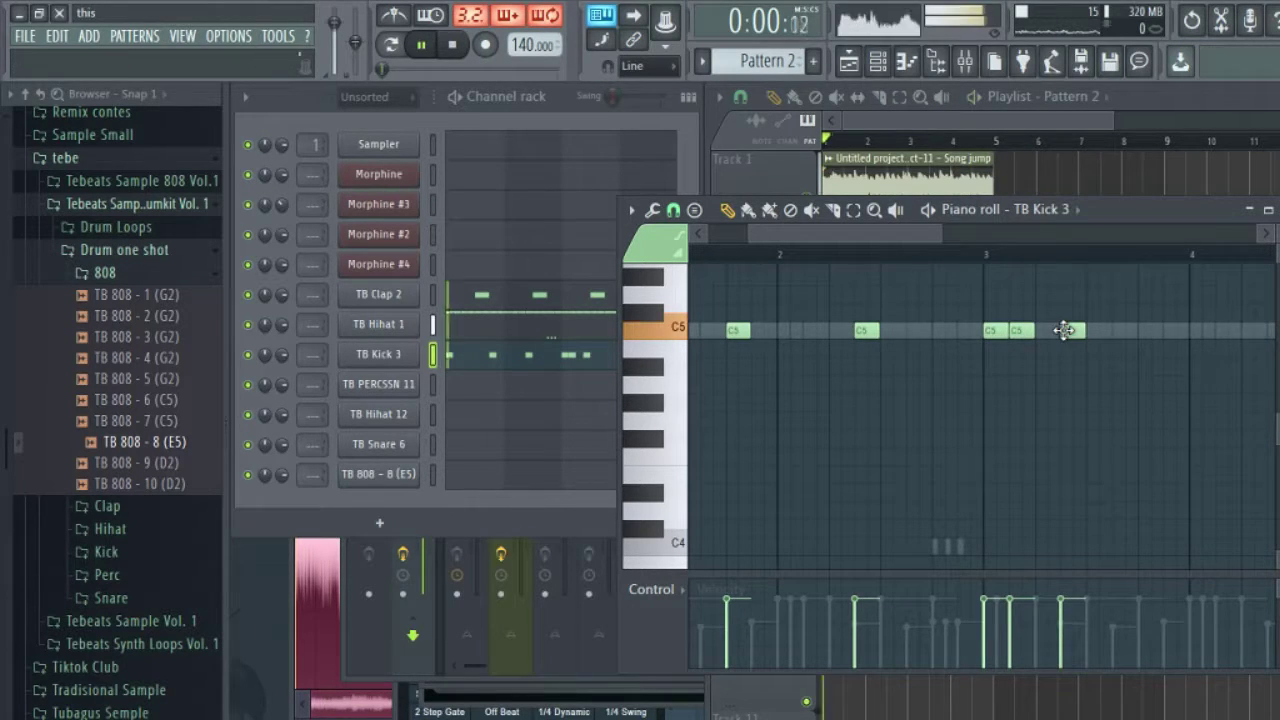
# Step: Add C5 kicks at step 13 of bar 3 and at steps 5, 7, 11 and 15 of bar 4
pyautogui.moveTo(904, 237); pyautogui.dragTo(1032, 244)
pyautogui.press('space')
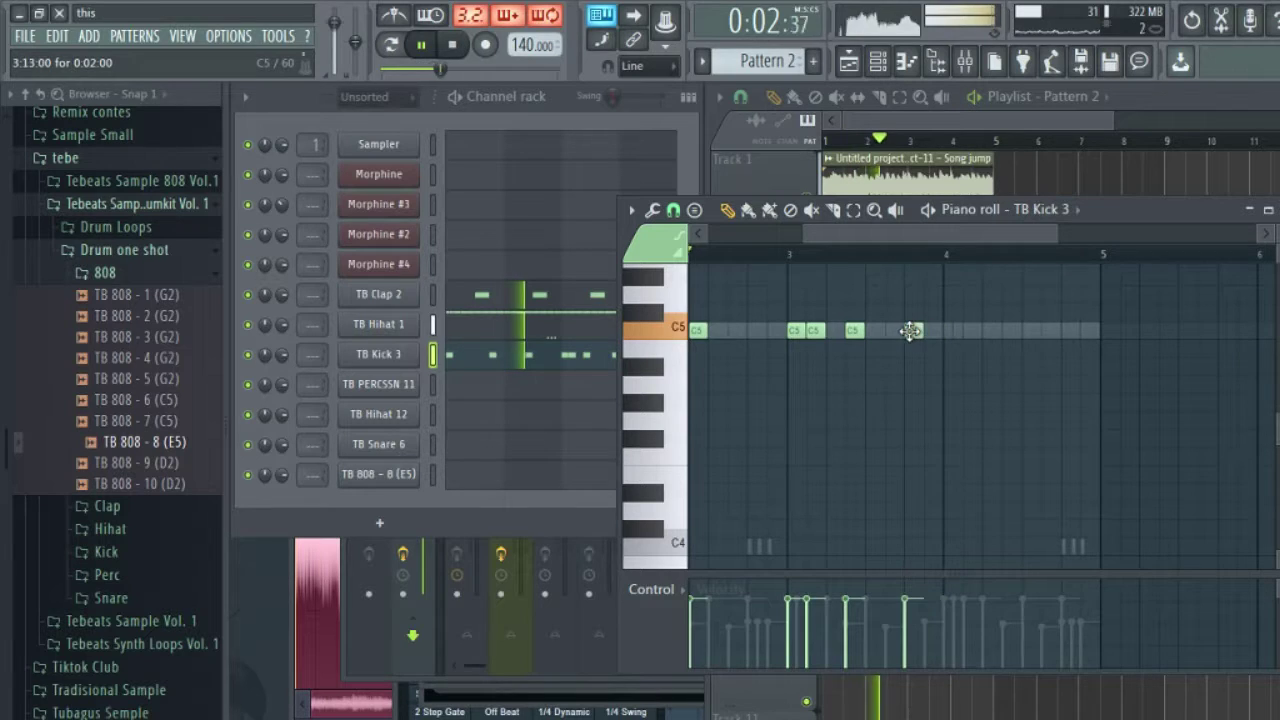
pyautogui.click(988, 331)
pyautogui.click(1012, 332)
pyautogui.press('space')
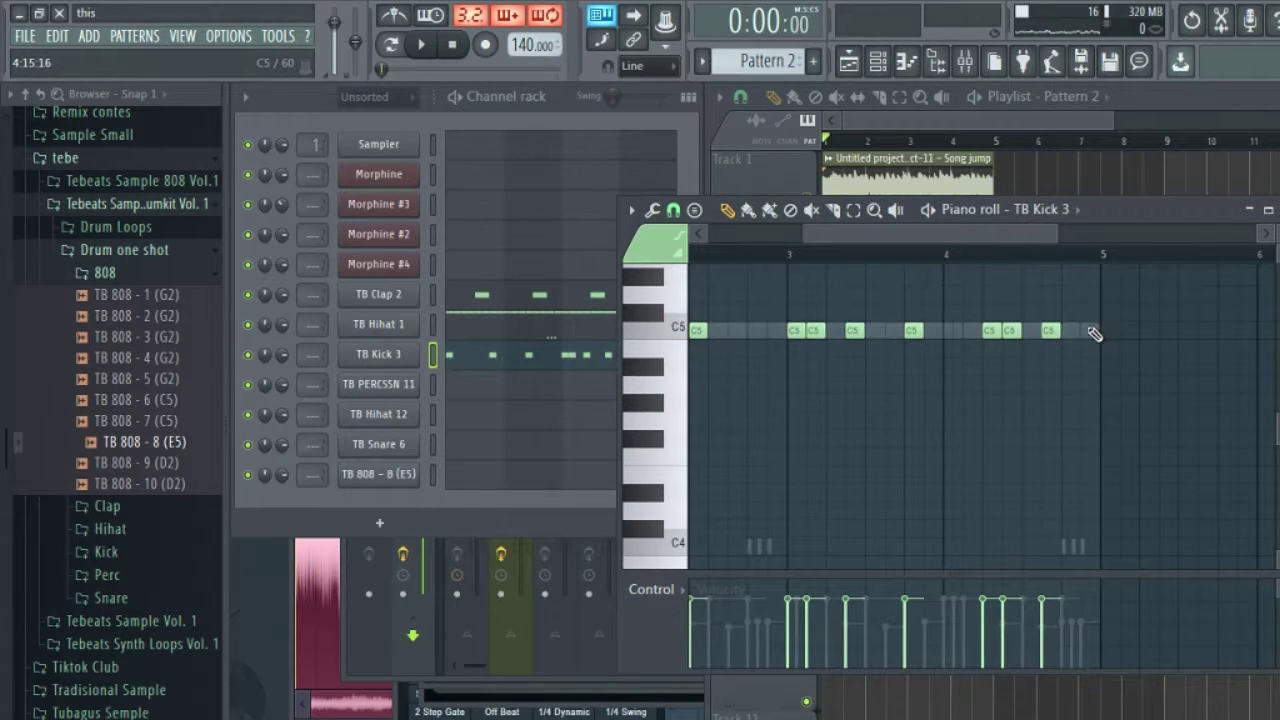
pyautogui.moveTo(933, 238); pyautogui.dragTo(803, 240)
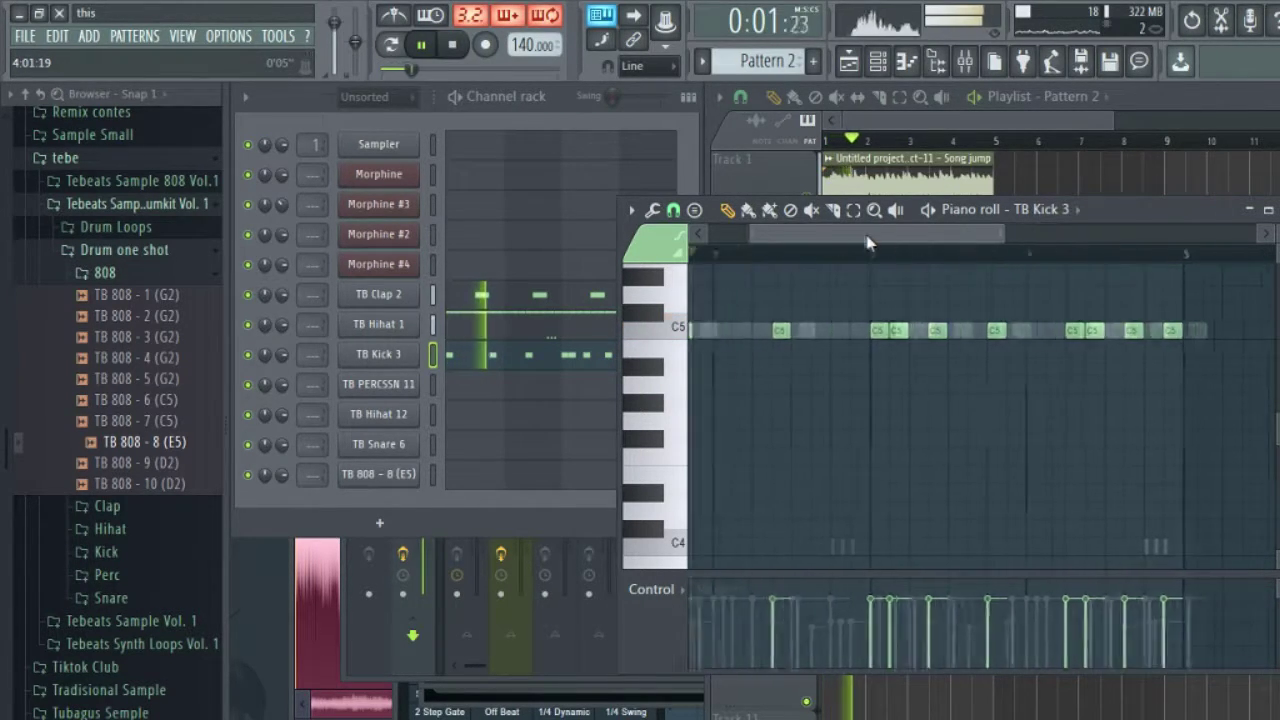
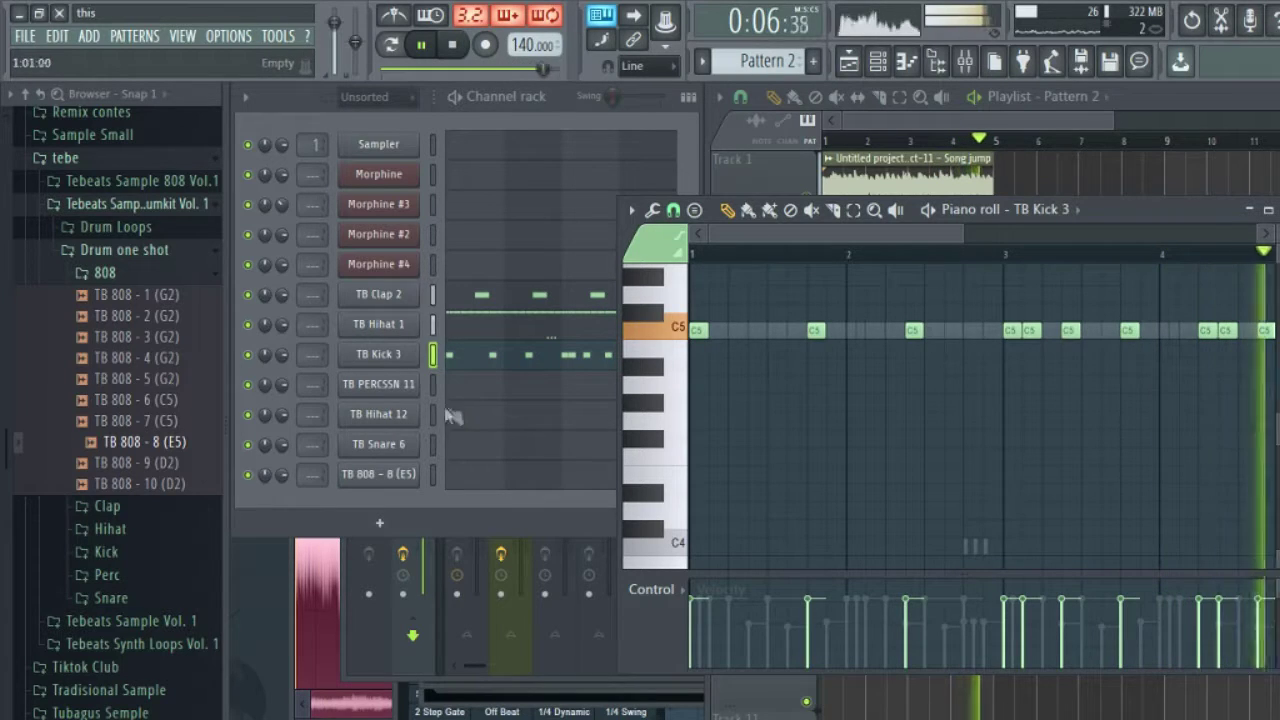
# Step: Place a TB Hihat 12 note on C5 at step 7 of each of the four bars
pyautogui.click(478, 422)
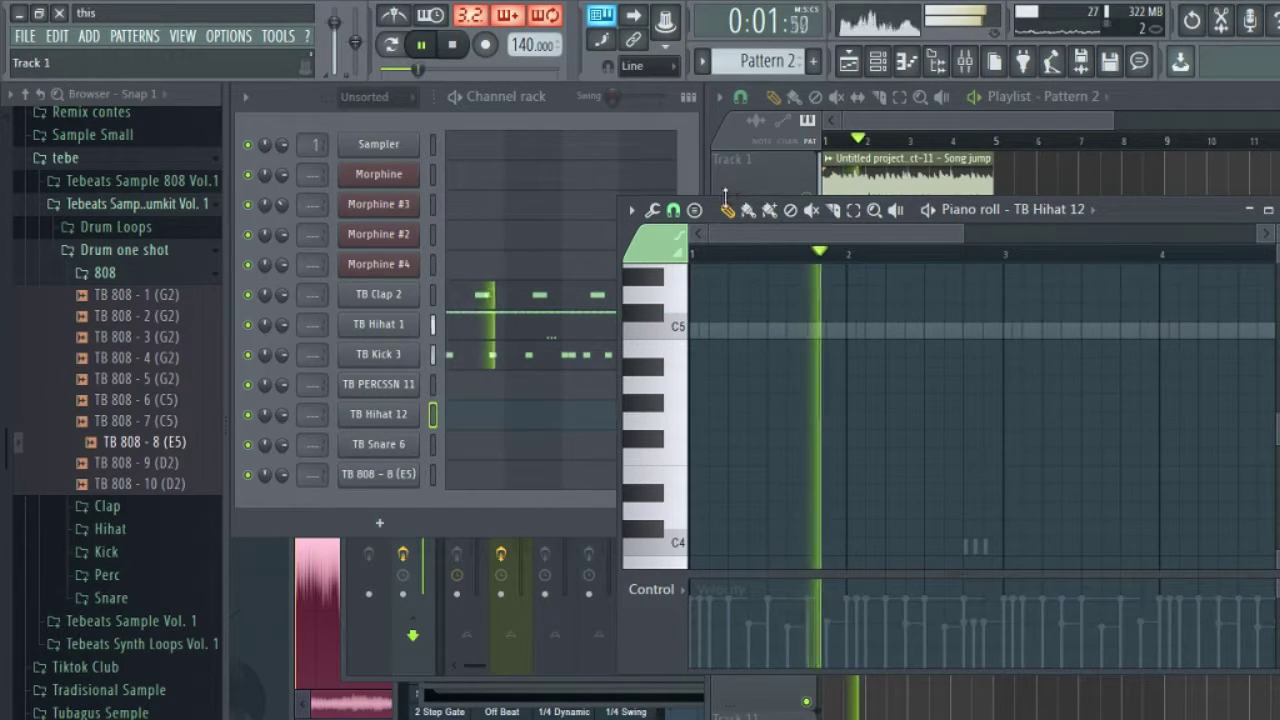
pyautogui.click(755, 331)
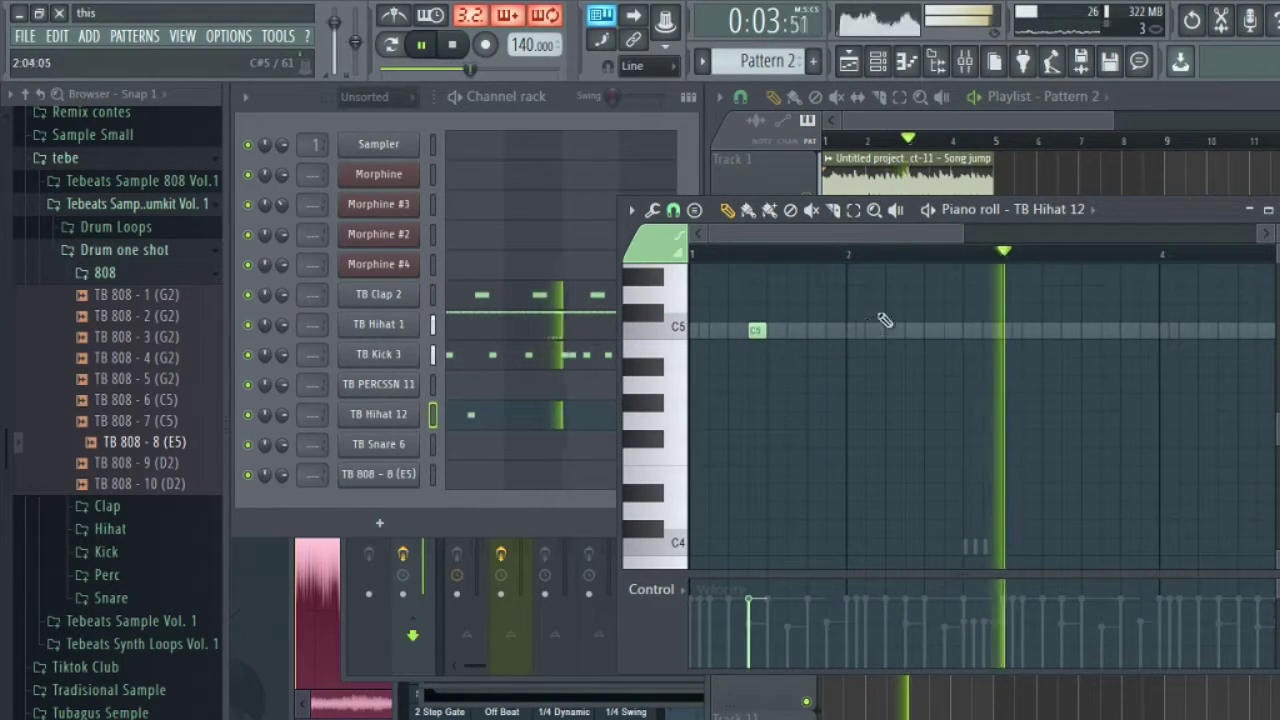
pyautogui.click(914, 331)
pyautogui.click(1069, 331)
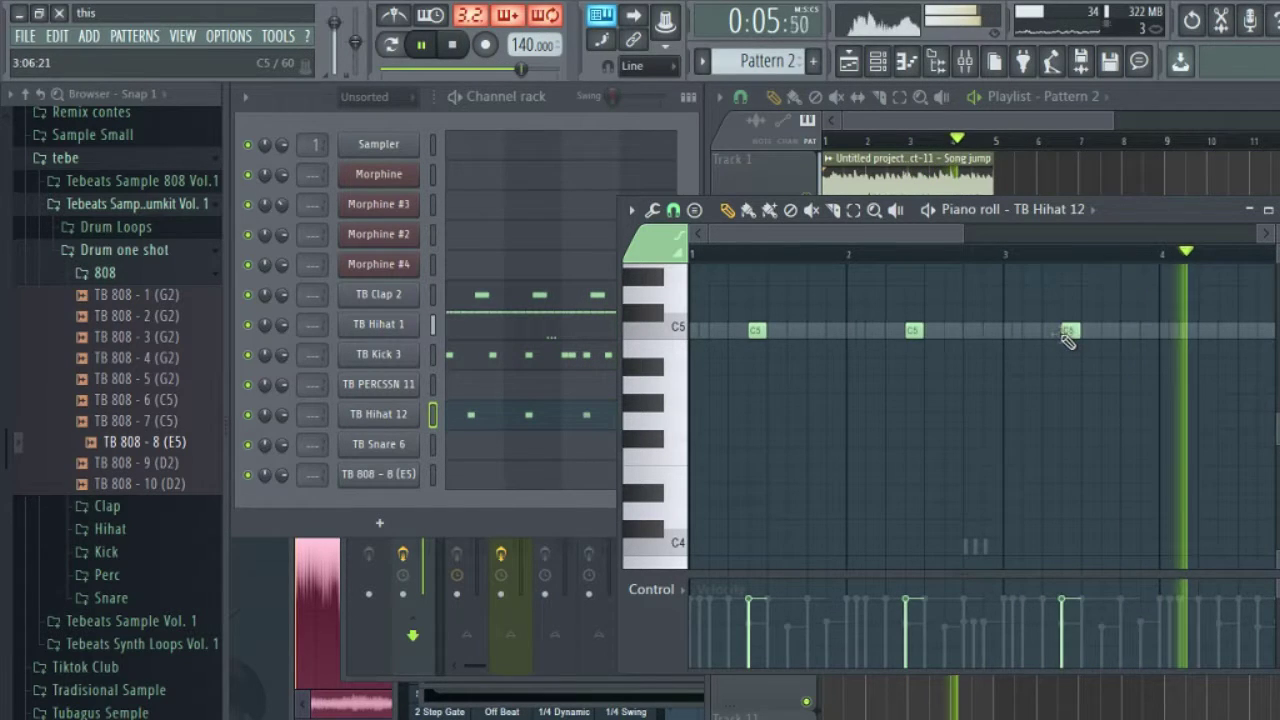
pyautogui.click(1004, 333)
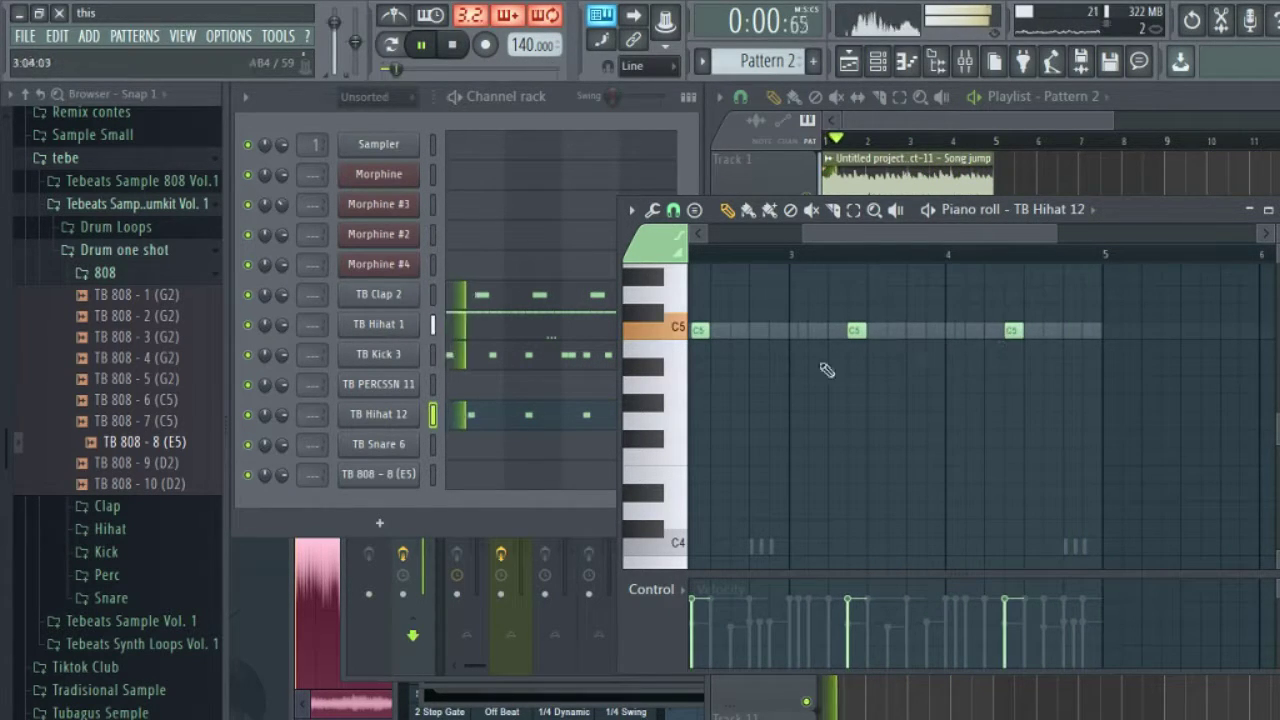
# Step: Examine the sample settings and volume envelope of TB Hihat 12
pyautogui.click(390, 416)
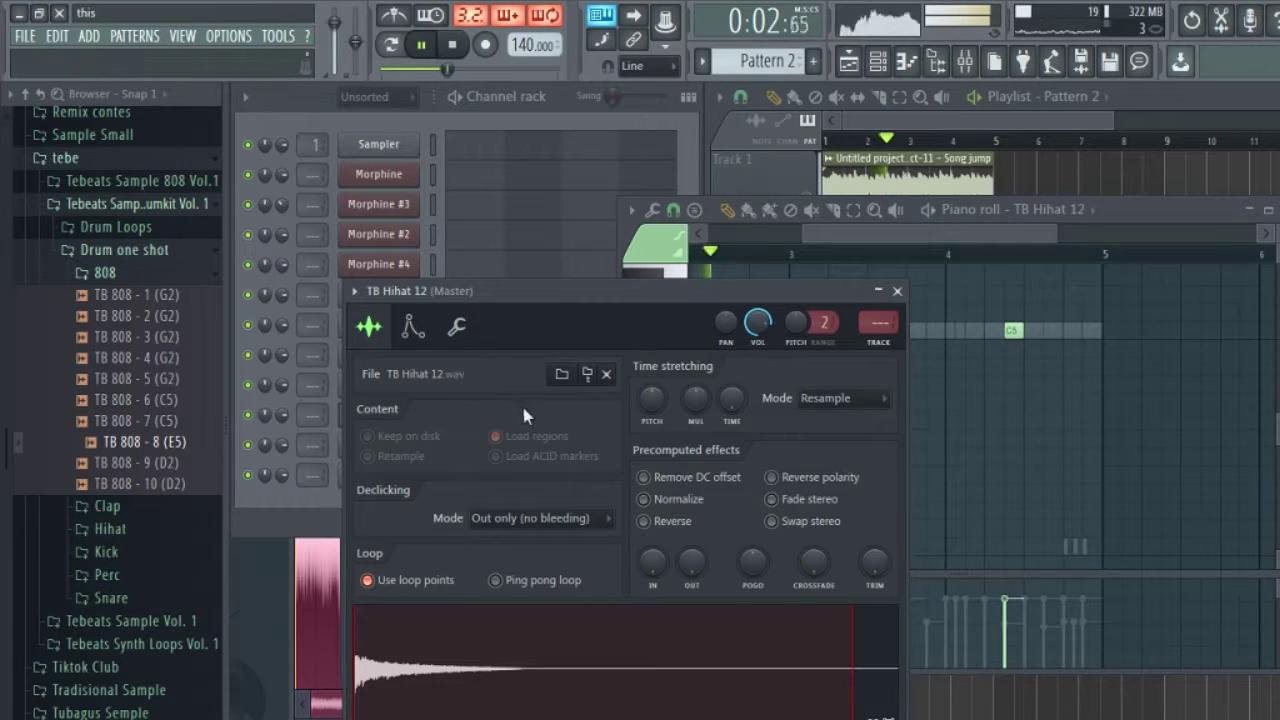
pyautogui.click(412, 328)
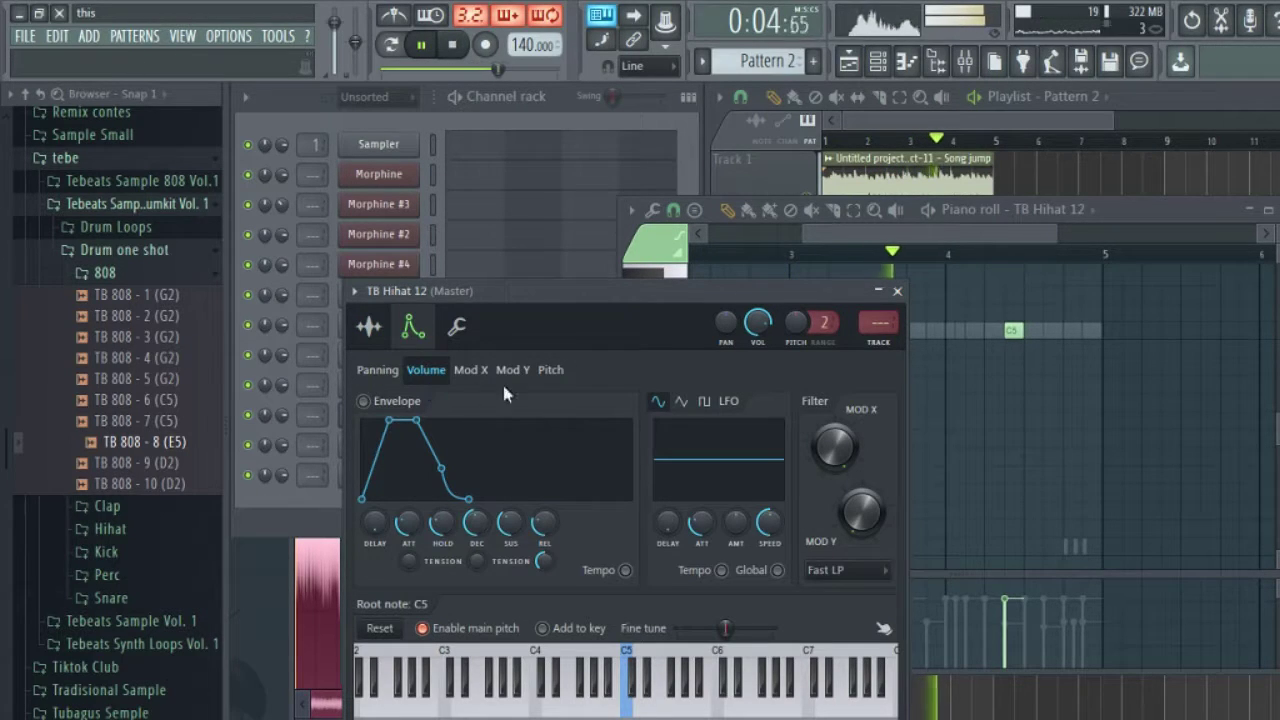
pyautogui.click(897, 290)
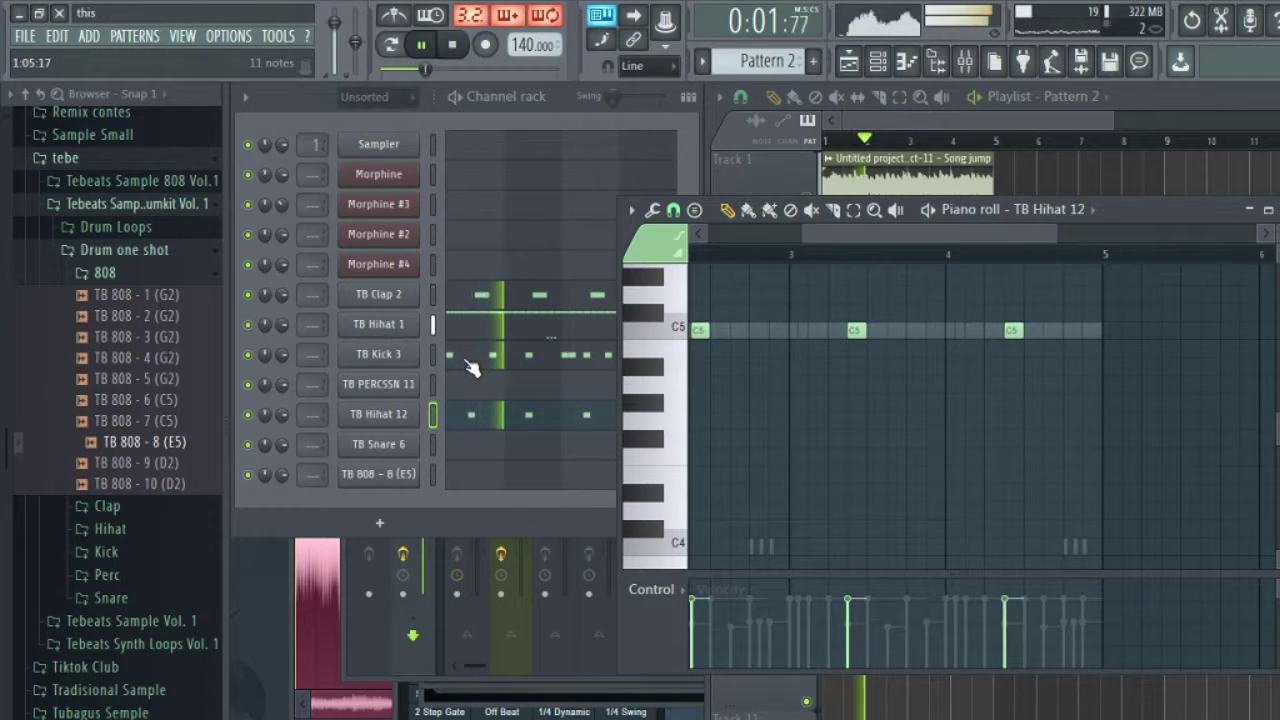
# Step: Raise the velocity of the visible TB Kick 3 notes through bar 4 to maximum
pyautogui.moveTo(693, 582); pyautogui.dragTo(1100, 582)
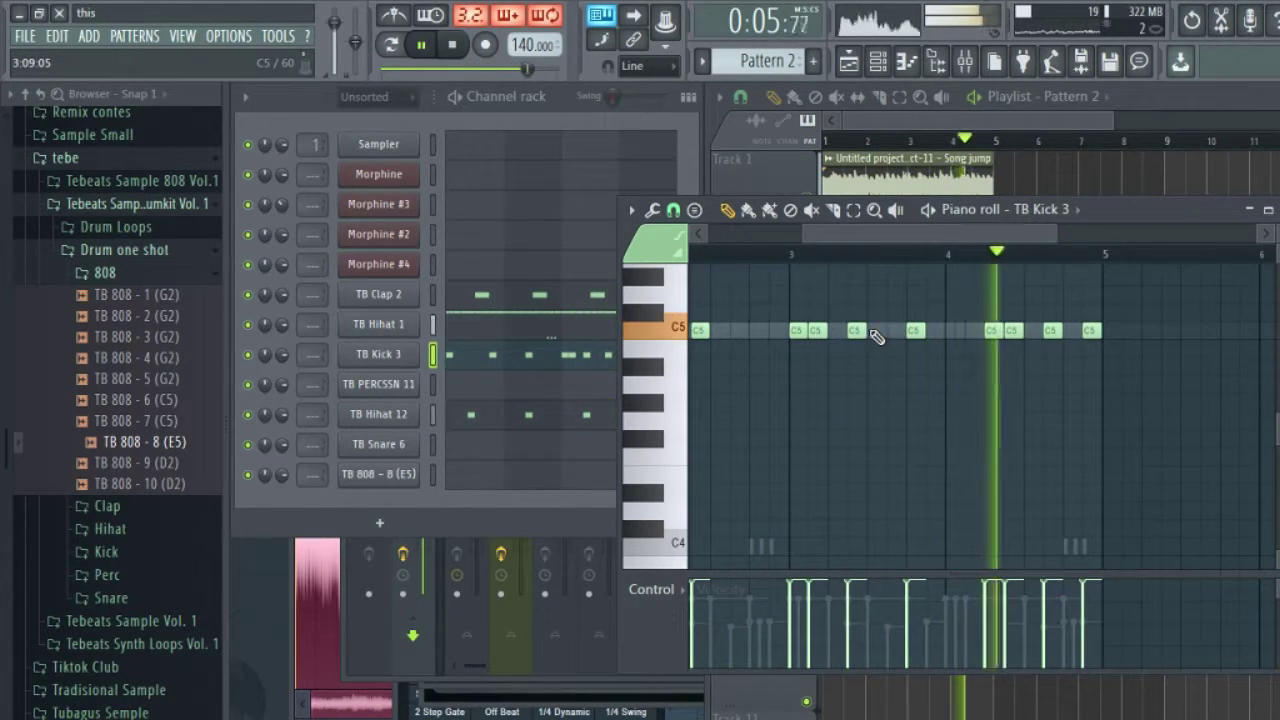
# Step: Check the sample and miscellaneous settings of the TB 808 - 8 (E5) channel
pyautogui.click(390, 474)
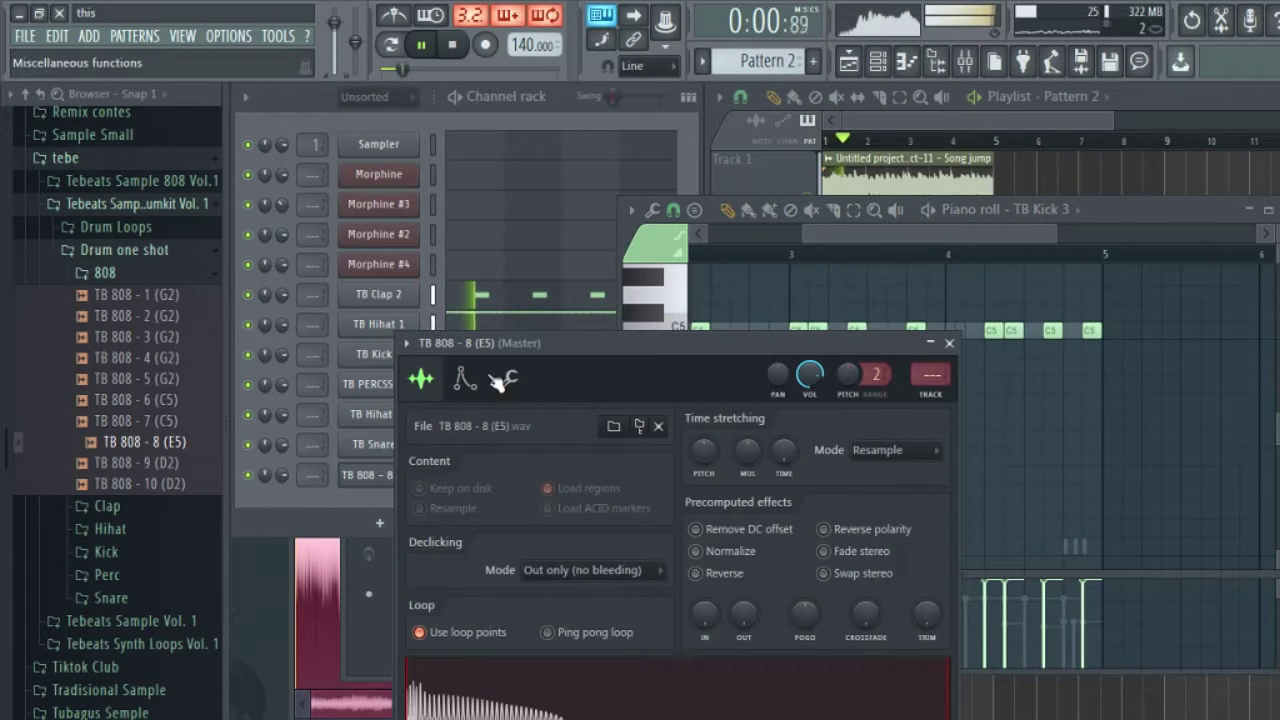
pyautogui.click(510, 380)
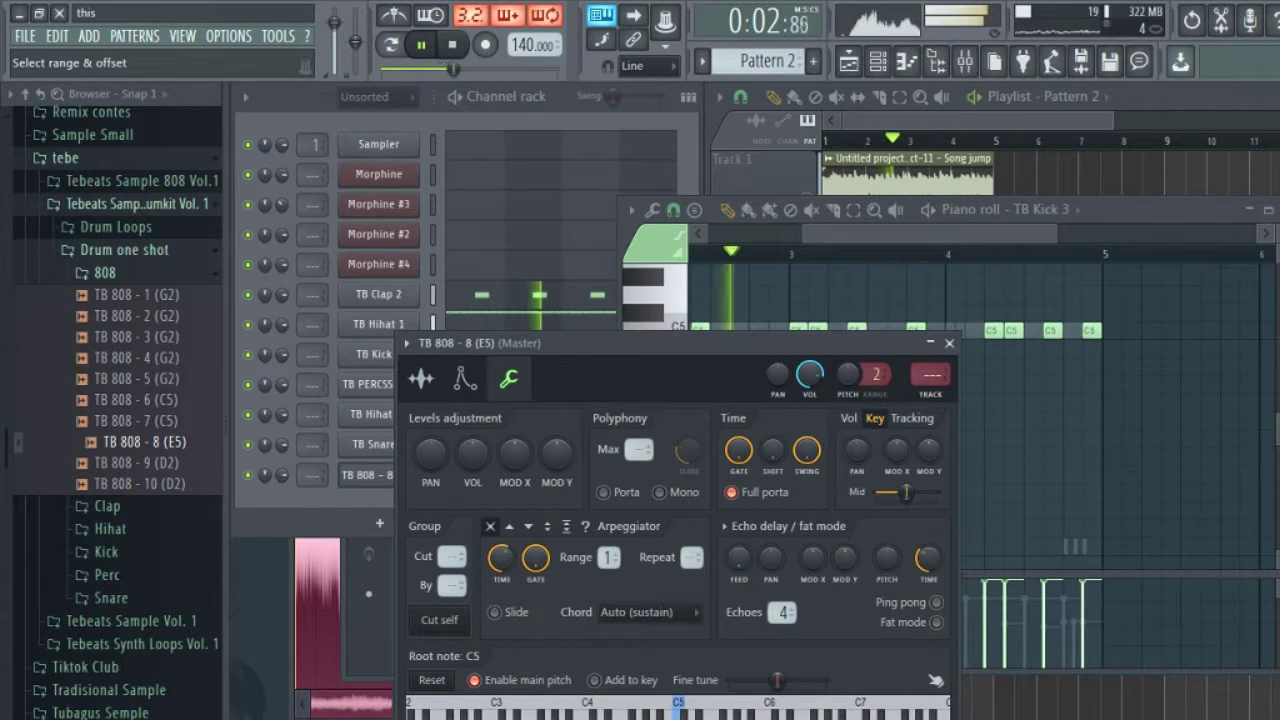
pyautogui.click(950, 343)
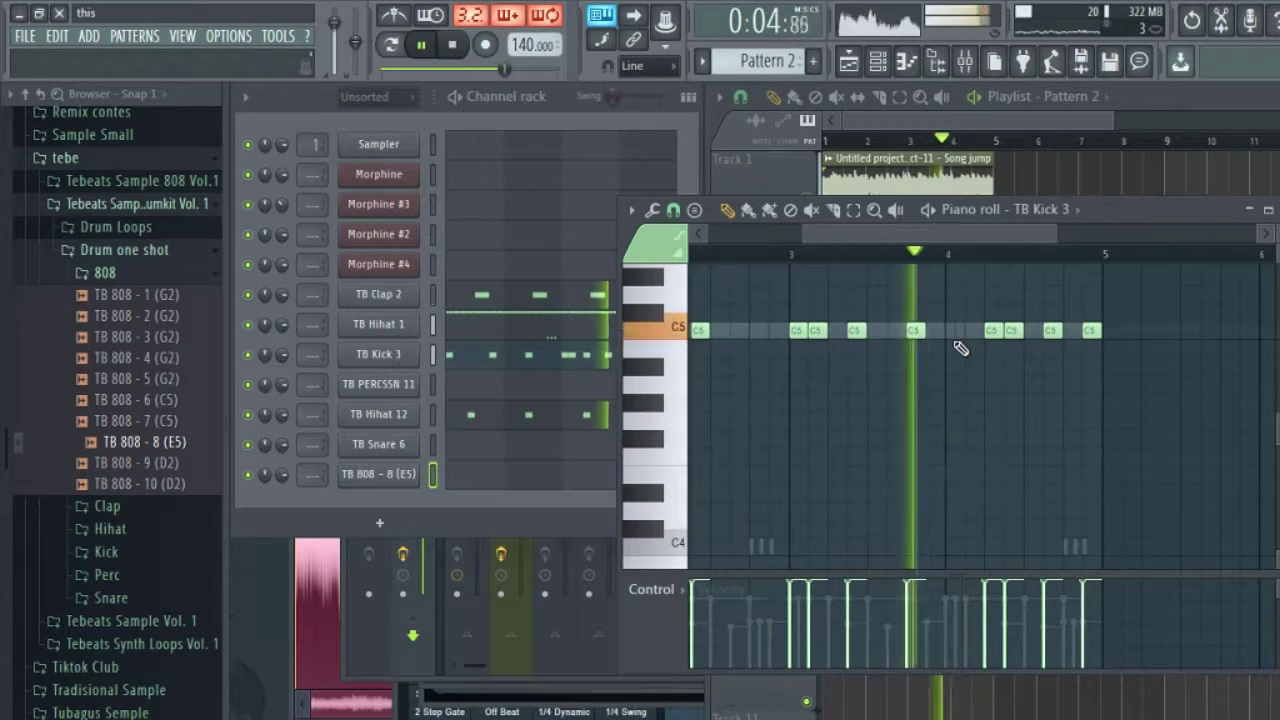
# Step: Place a four-step F#5 note at the start of bar 1 for TB 808 - 8 (E5)
pyautogui.press('space')
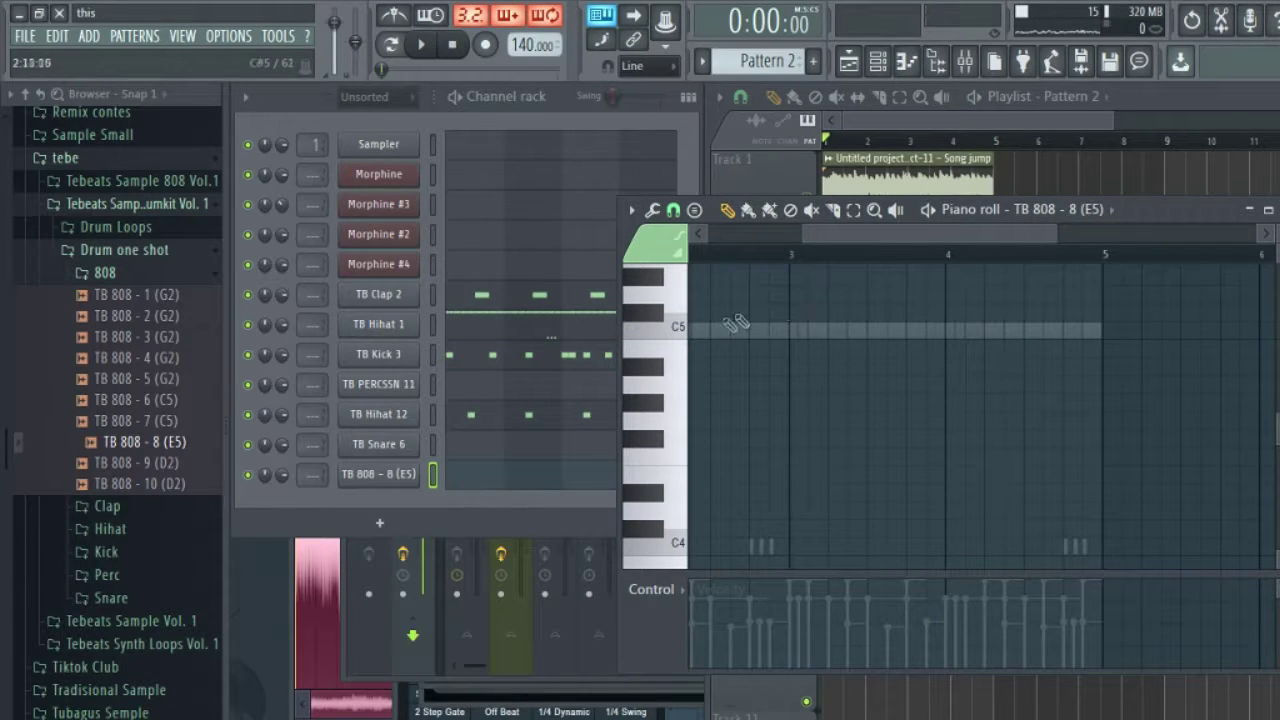
pyautogui.moveTo(726, 335); pyautogui.dragTo(631, 333)
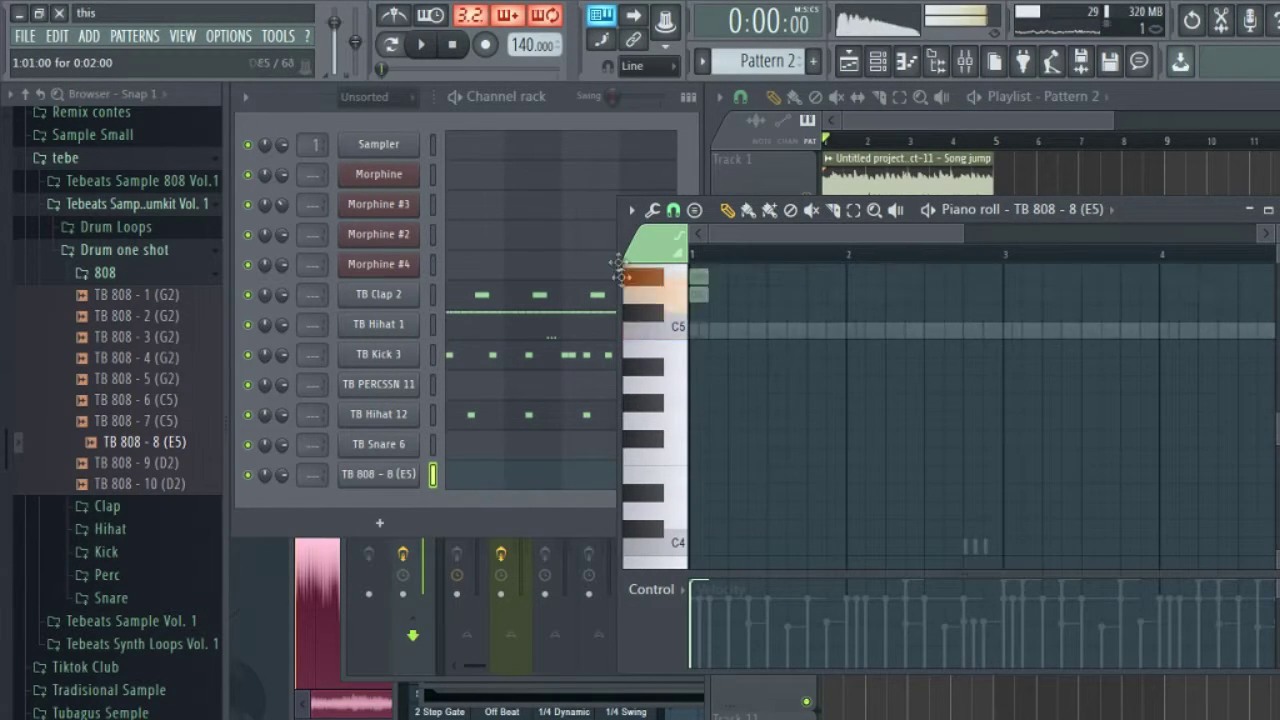
pyautogui.moveTo(618, 270); pyautogui.dragTo(610, 350)
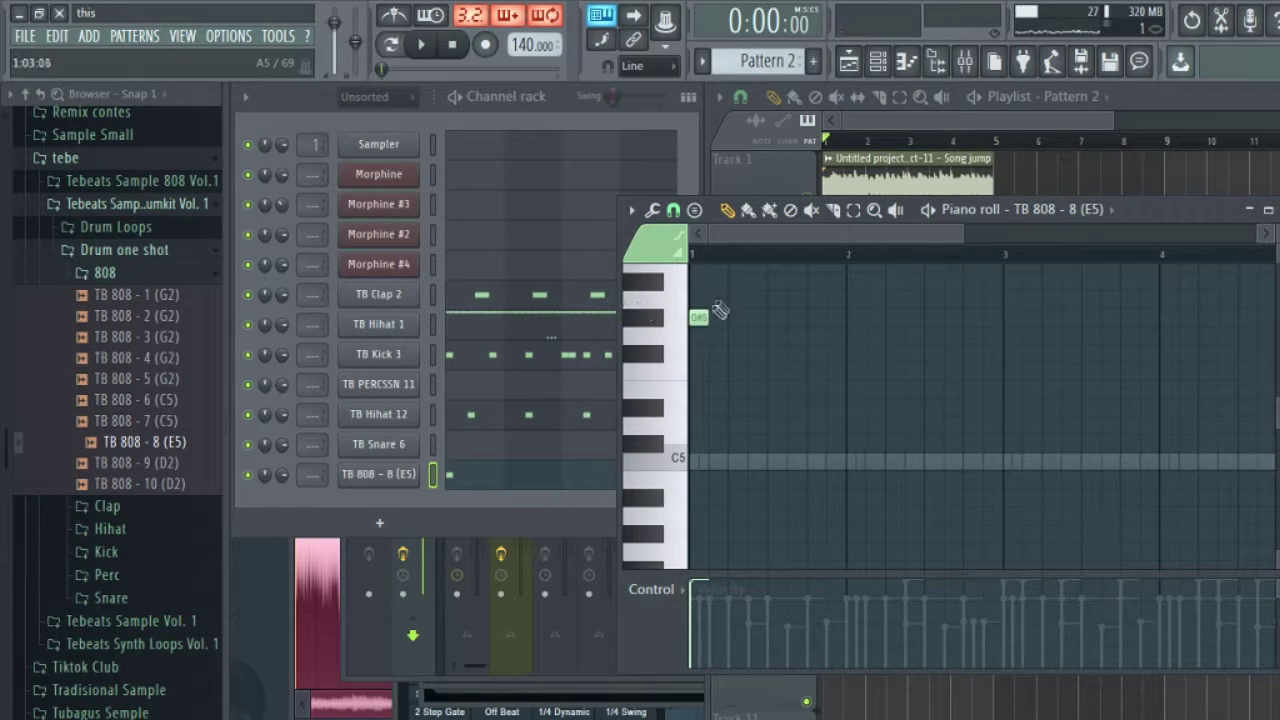
pyautogui.press('space')
pyautogui.moveTo(705, 333); pyautogui.dragTo(730, 335)
pyautogui.press('space')
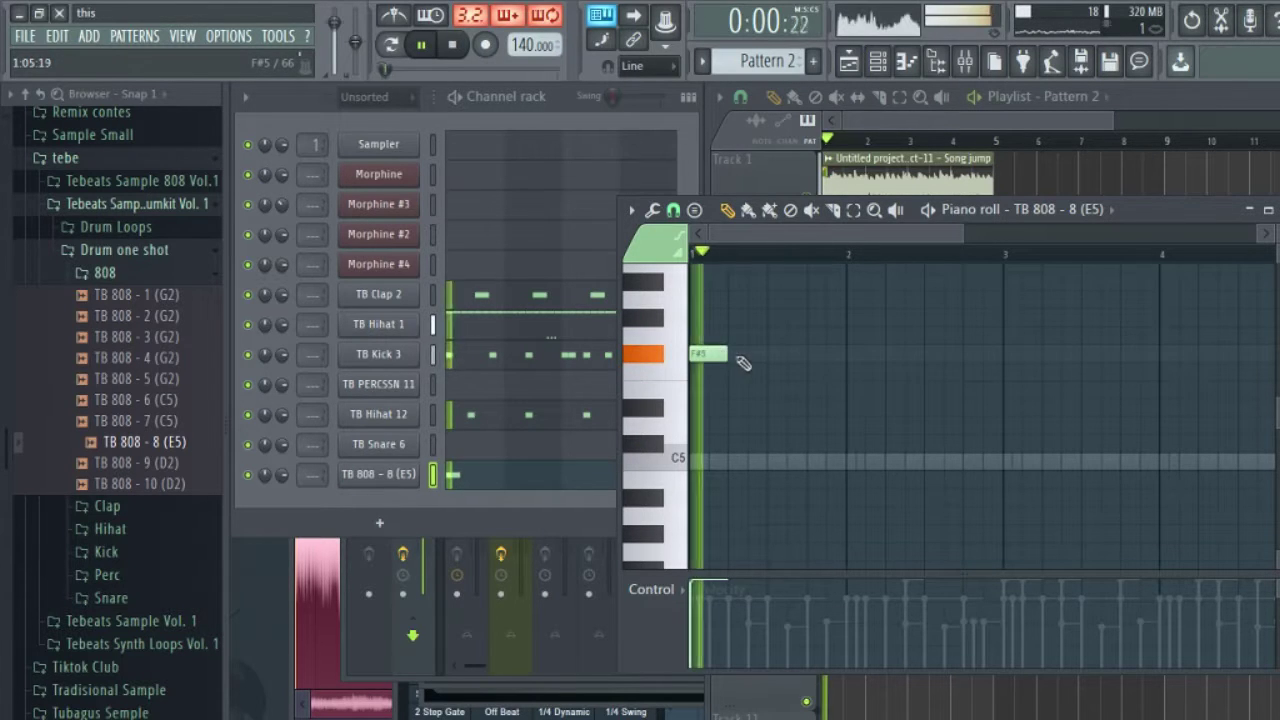
# Step: Extend the first F#5 to eight steps and add F#5 notes at bar 1 step 13 and bar 2 steps 7 and 15, the last two steps long
pyautogui.click(810, 355)
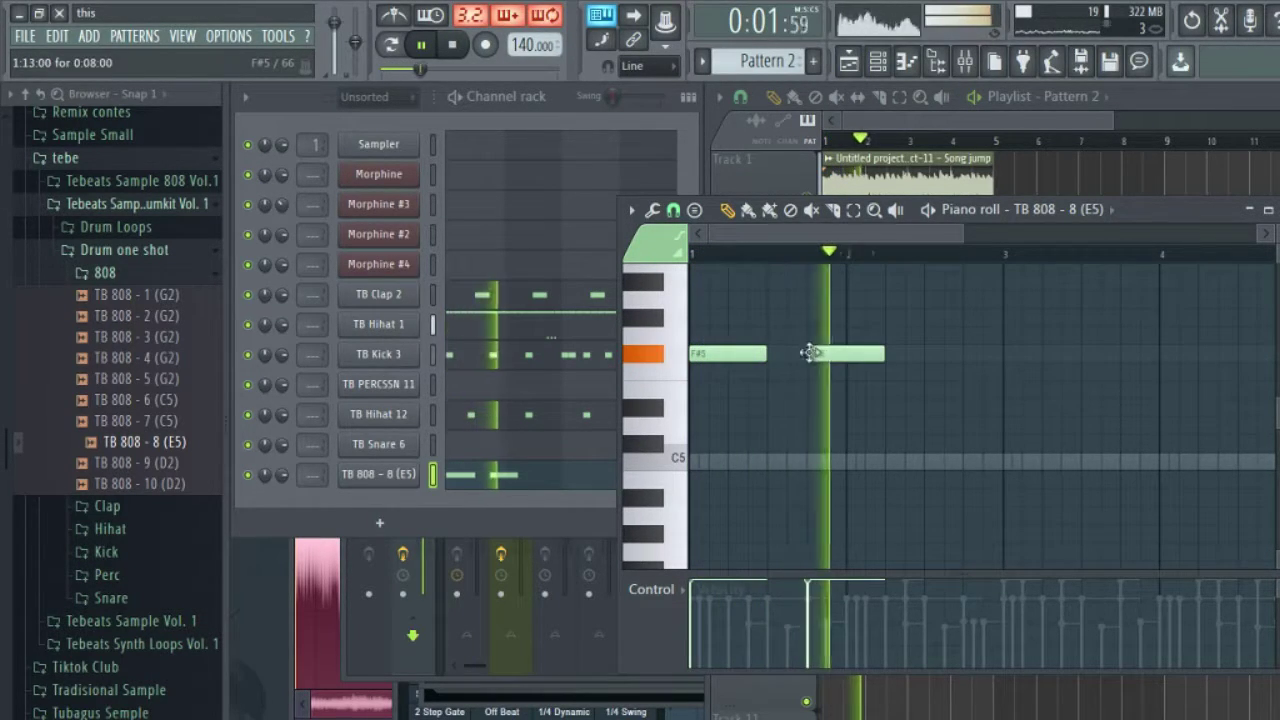
pyautogui.press('space')
pyautogui.click(912, 355)
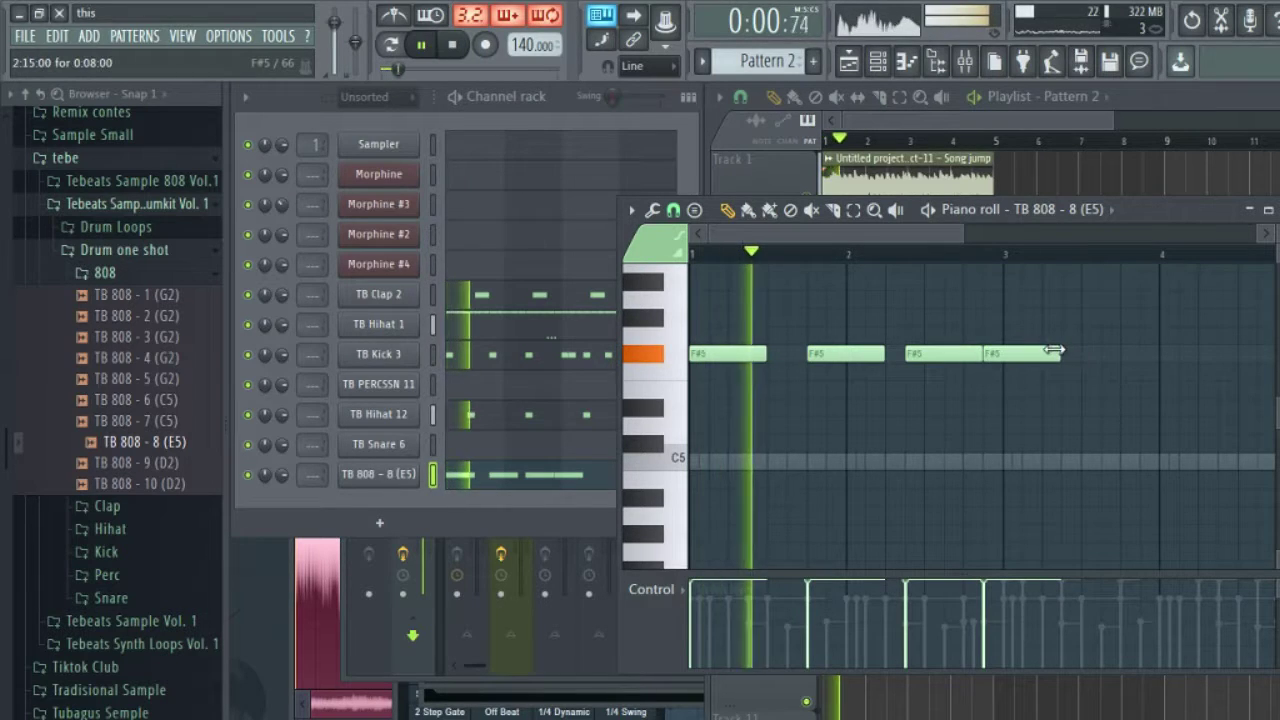
pyautogui.moveTo(1060, 355); pyautogui.dragTo(1002, 355)
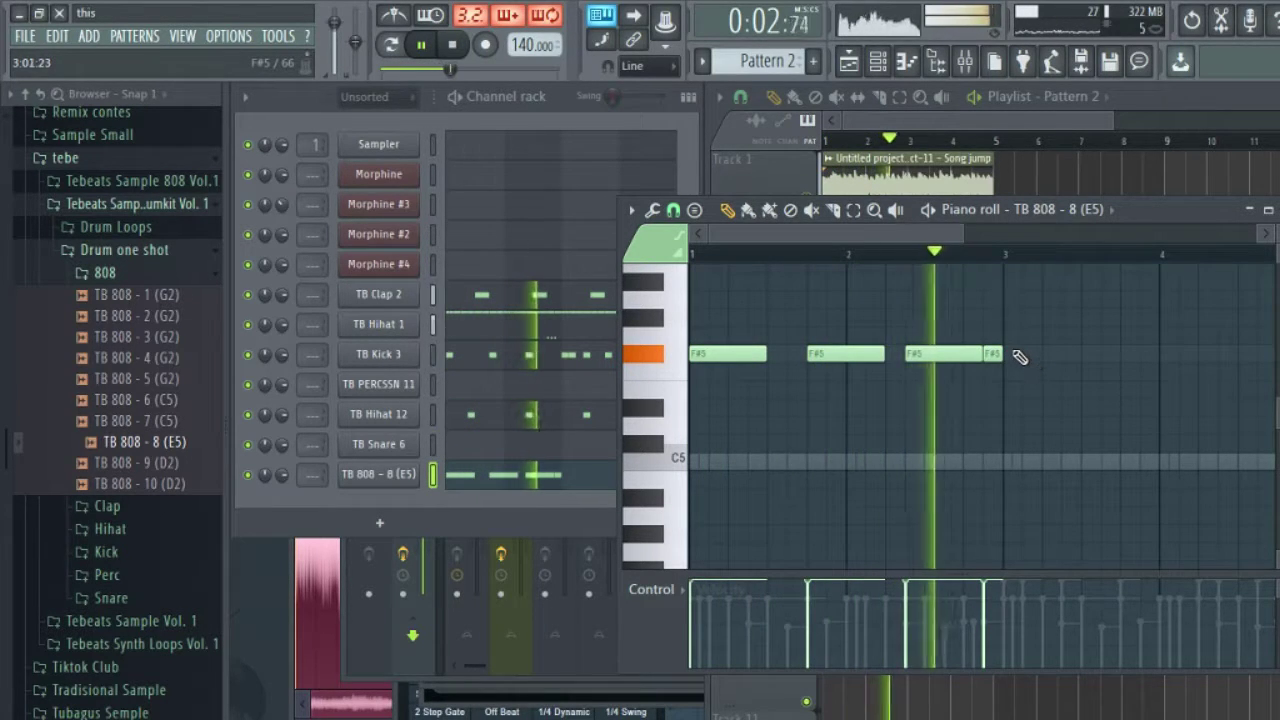
pyautogui.press('space')
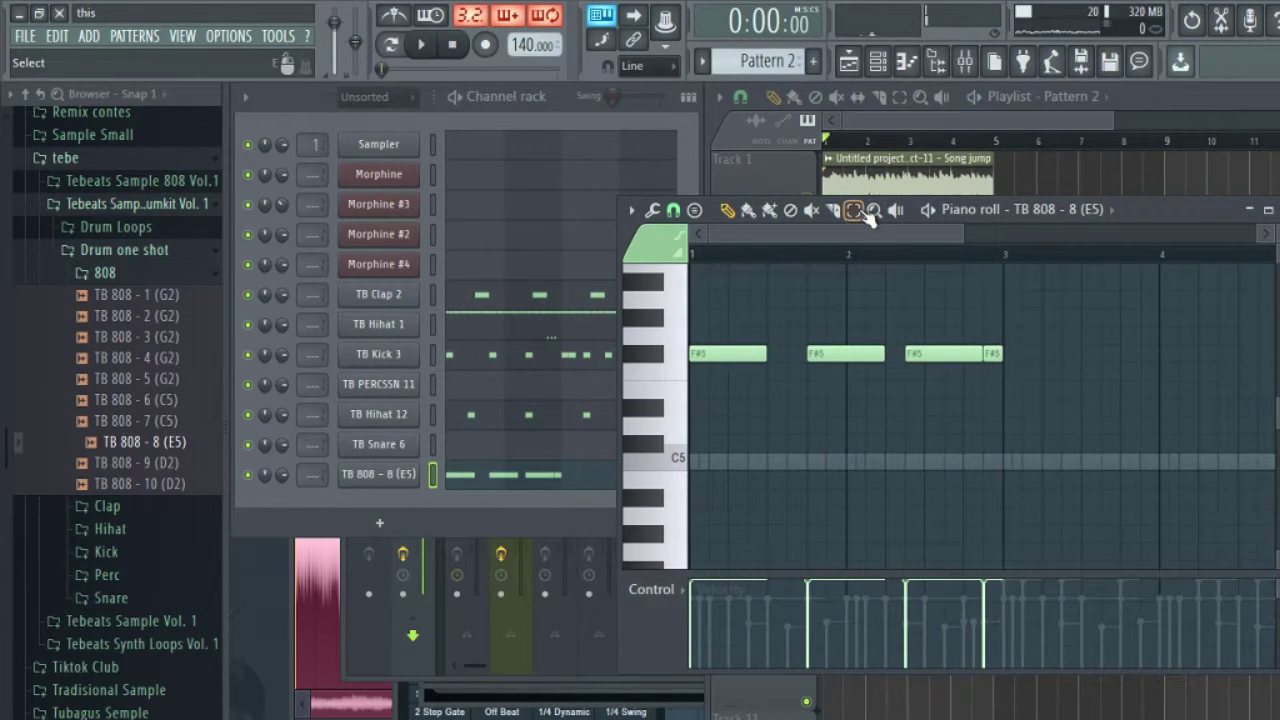
# Step: Transpose all the TB 808 - 8 (E5) notes up two octaves to F#7
pyautogui.hotkey('ctrl', 'a')
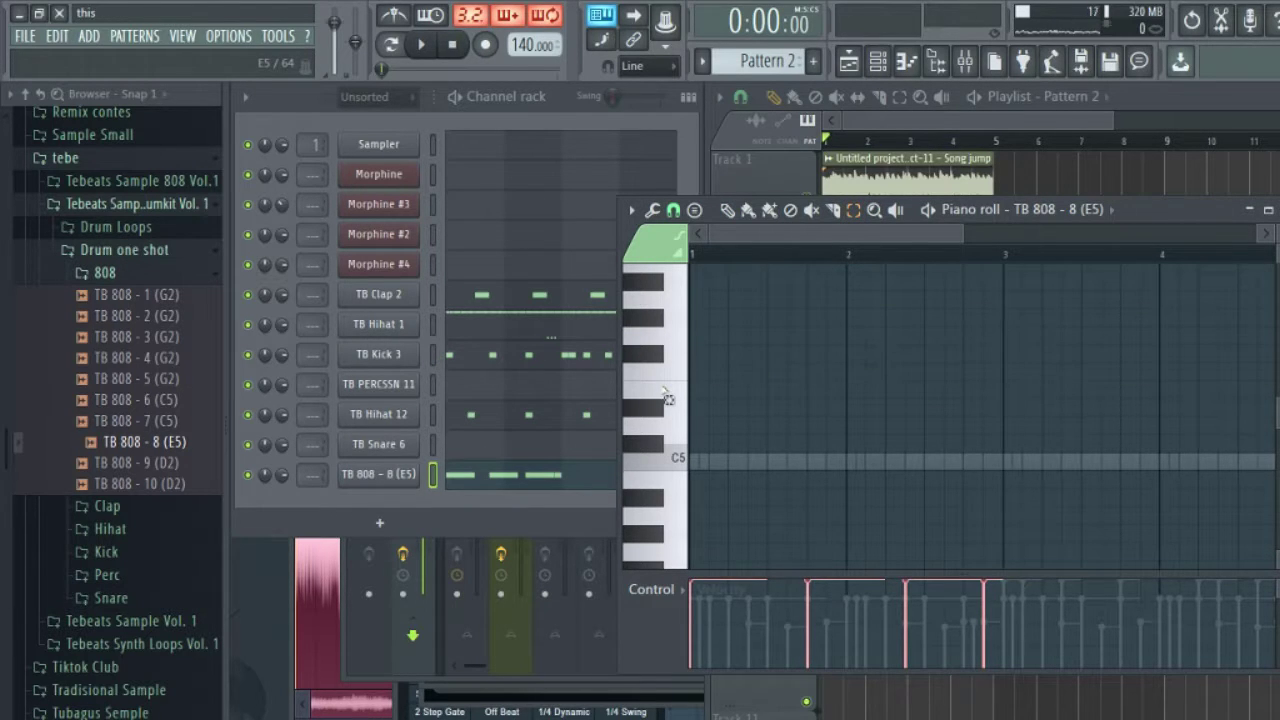
pyautogui.moveTo(1276, 410); pyautogui.dragTo(1276, 355)
pyautogui.press('space')
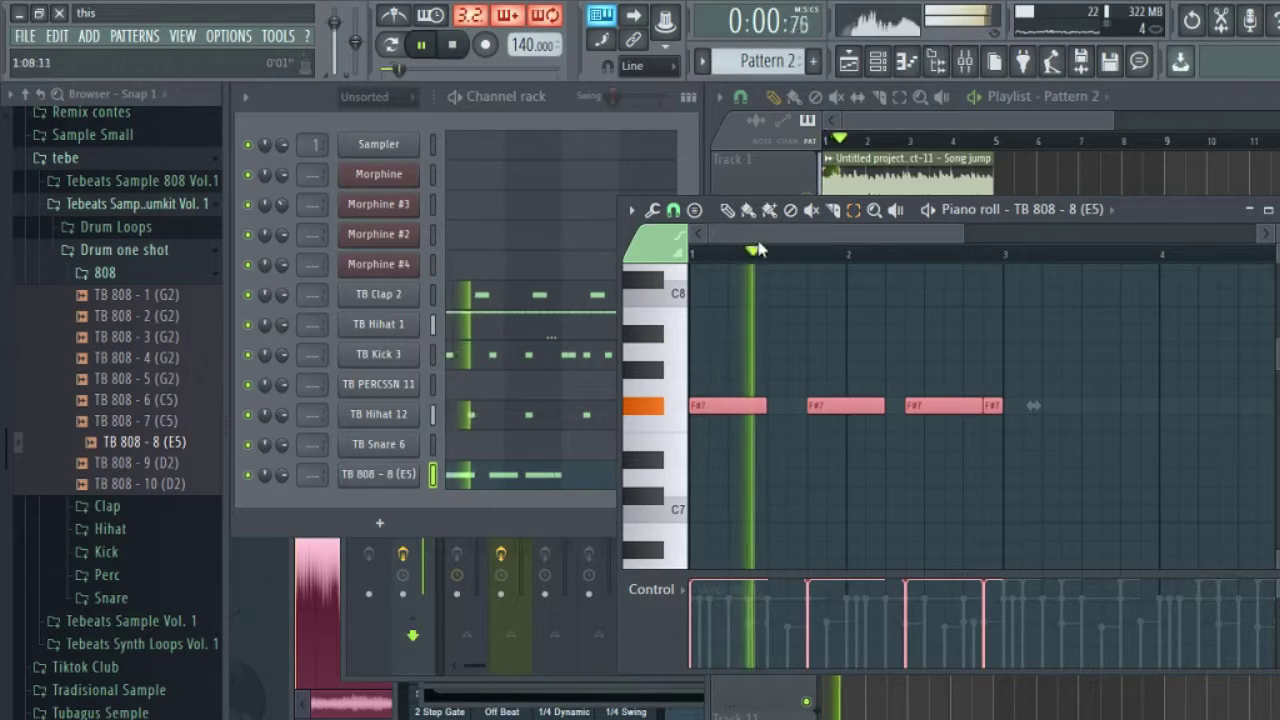
# Step: Shorten the two bar 1 F#7 notes to four steps and raise the note at bar 2 step 7 to A7
pyautogui.press('space')
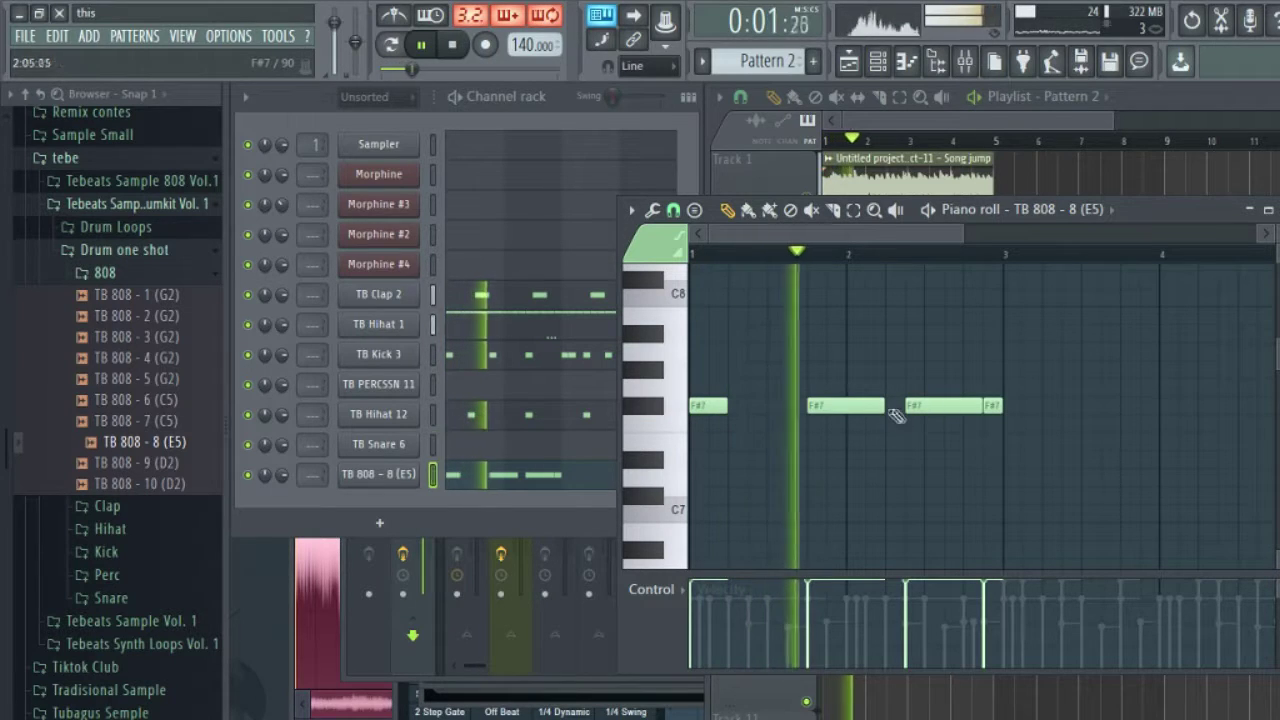
pyautogui.moveTo(865, 410); pyautogui.dragTo(850, 410)
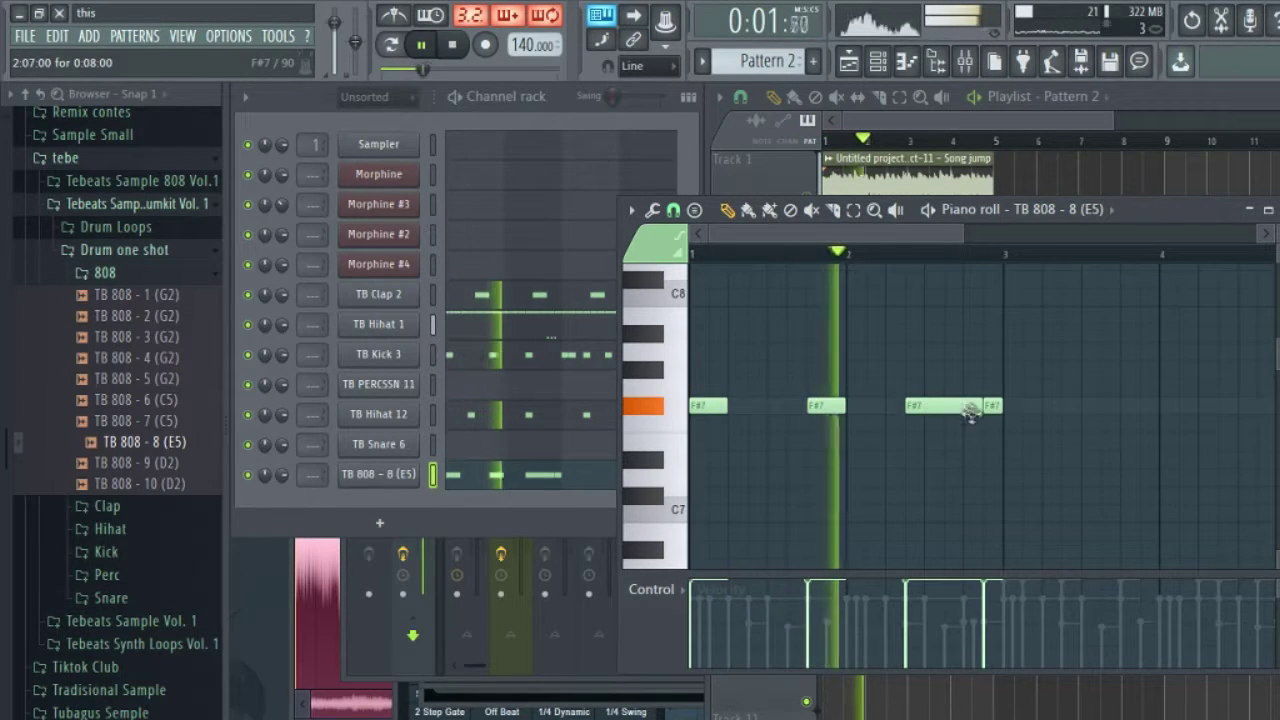
pyautogui.press('space')
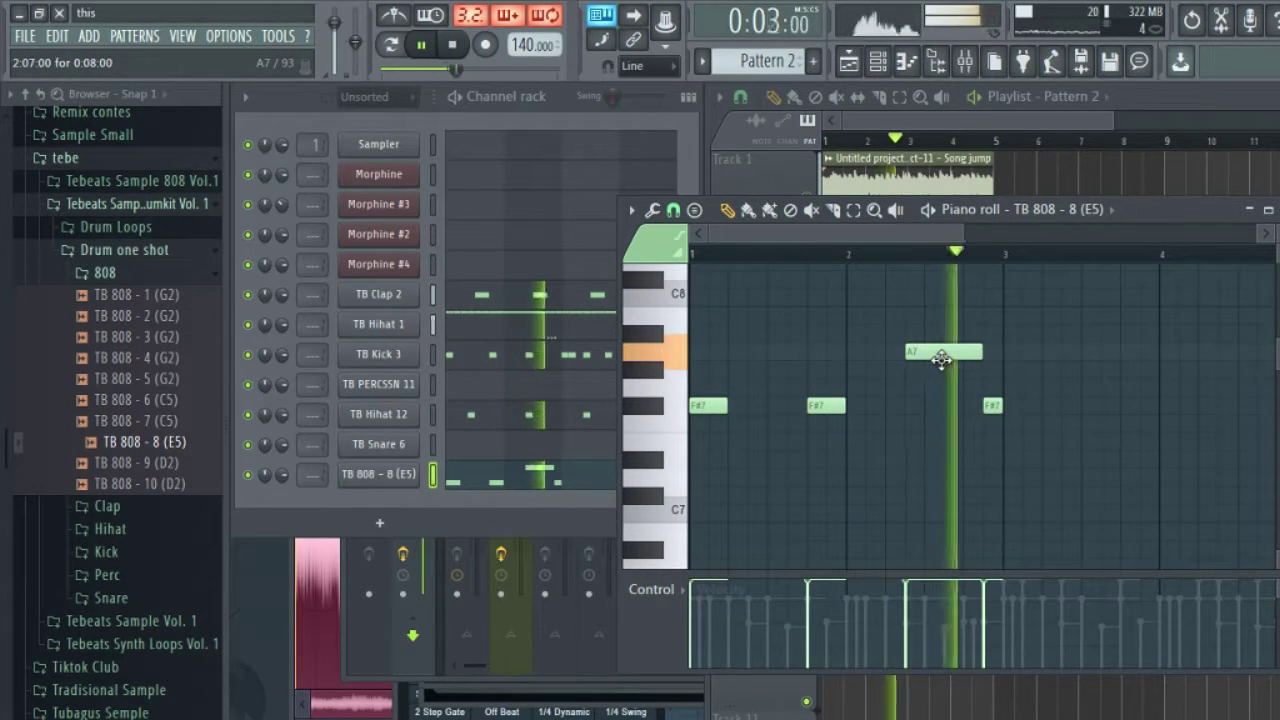
# Step: Try two-step A7 notes at steps 3 and 5 of bar 2
pyautogui.press('space')
pyautogui.moveTo(936, 360); pyautogui.dragTo(905, 360)
pyautogui.press('space')
pyautogui.press('space')
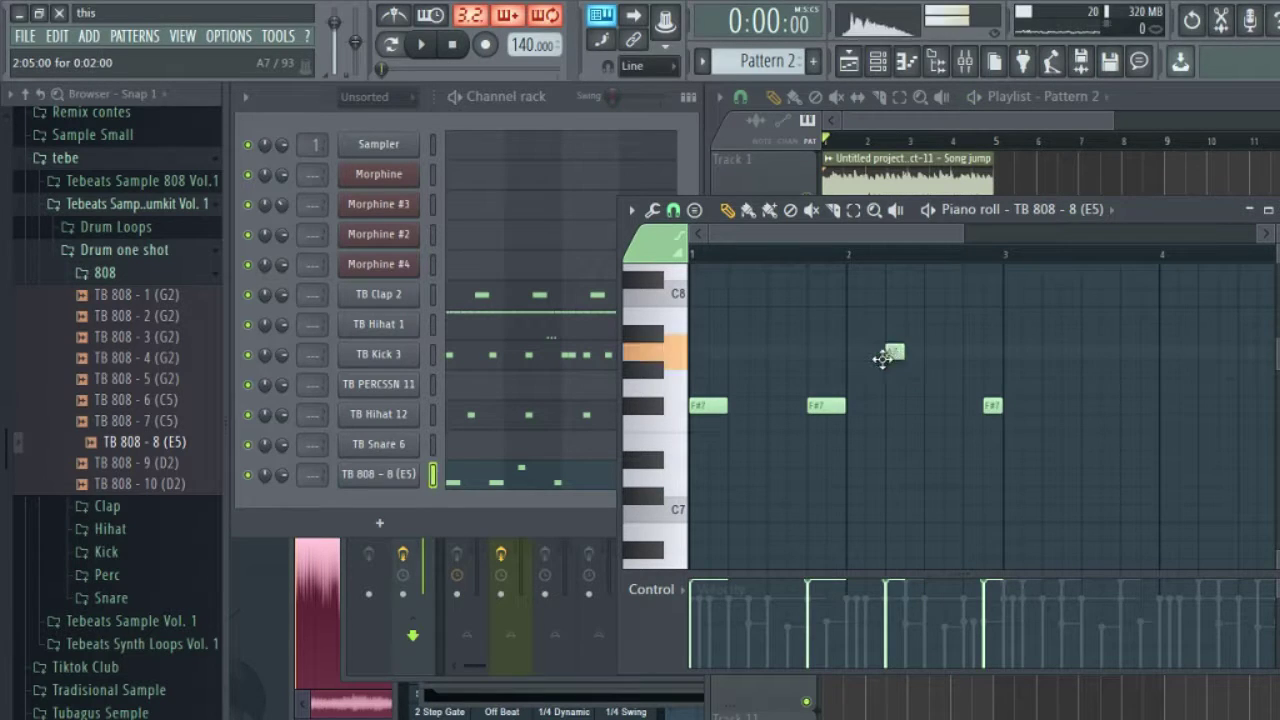
pyautogui.moveTo(882, 355); pyautogui.dragTo(895, 353)
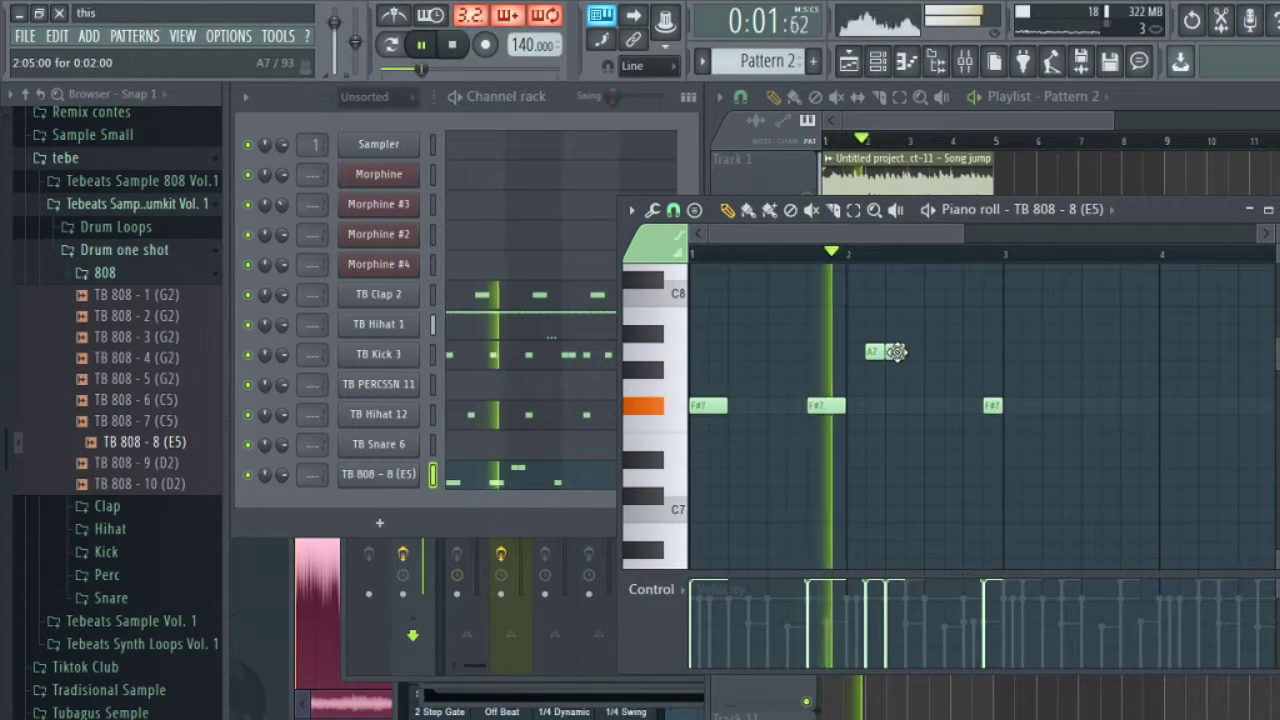
pyautogui.press('space')
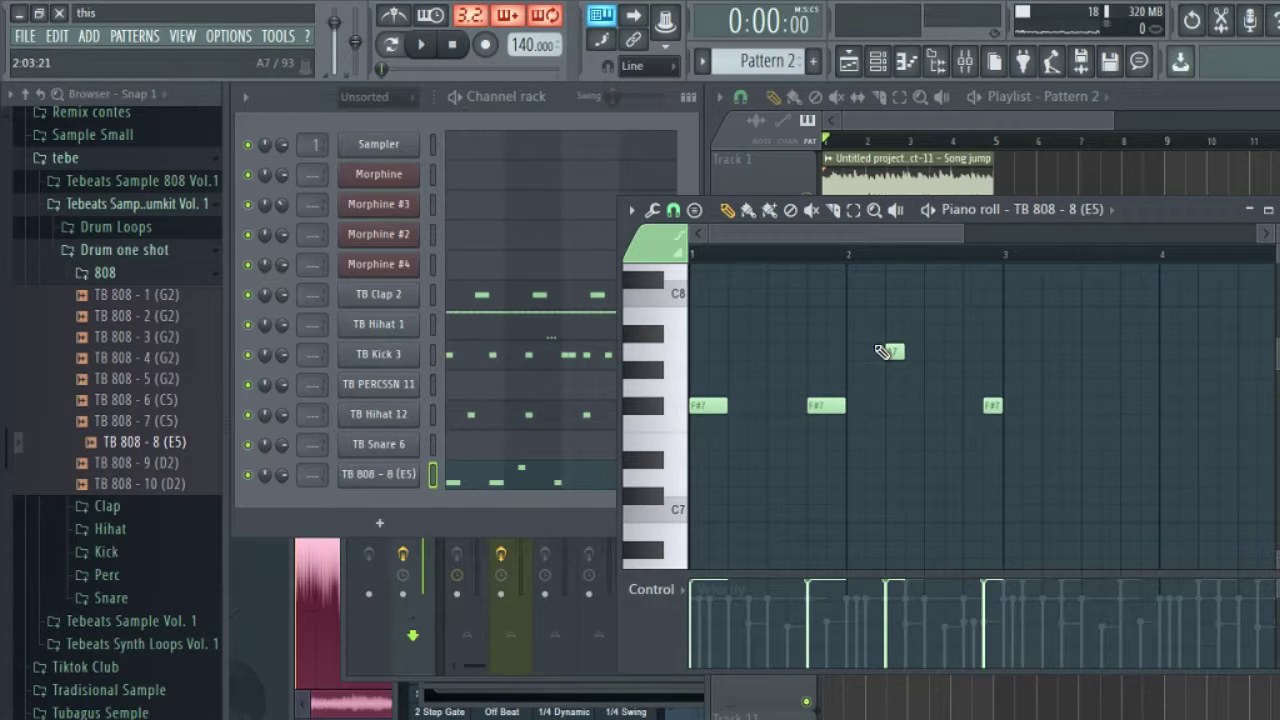
# Step: Place a four-step A7 at bar 2 step 7, G#7 at step 15, and four-step D7 notes at bar 3 steps 1 and 5
pyautogui.press('space')
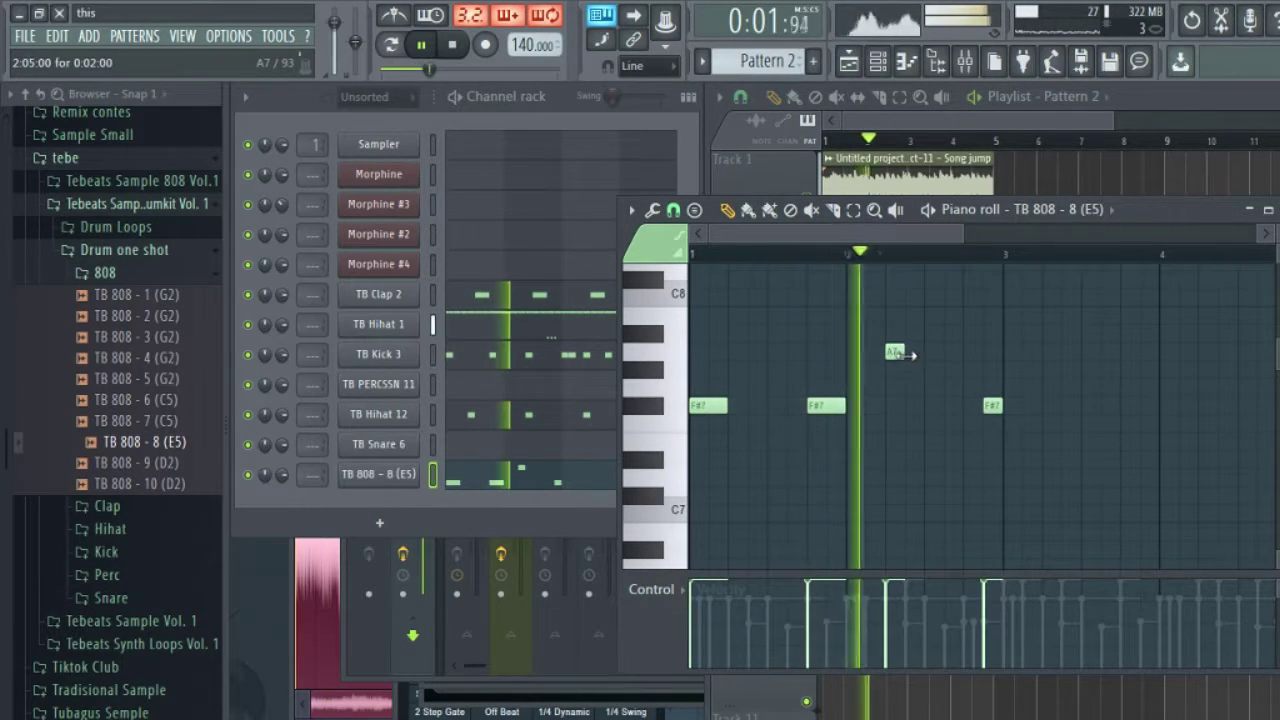
pyautogui.press('space')
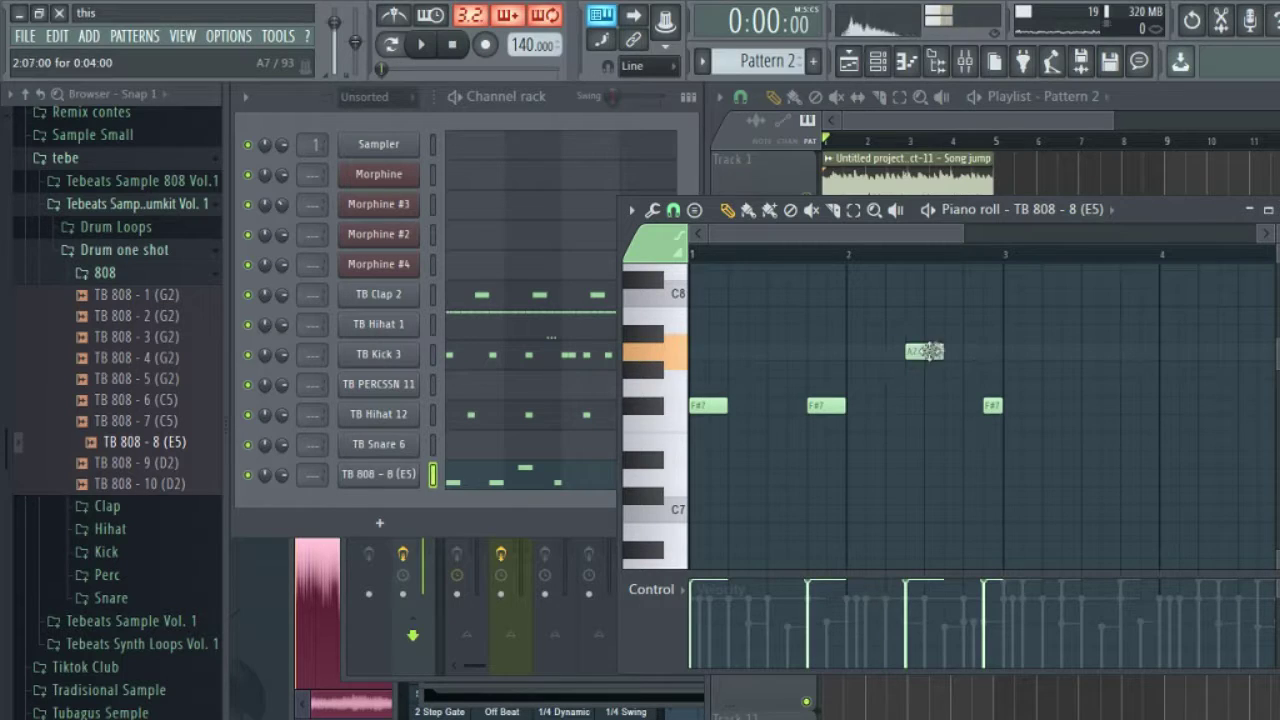
pyautogui.moveTo(991, 404); pyautogui.dragTo(991, 368)
pyautogui.press('space')
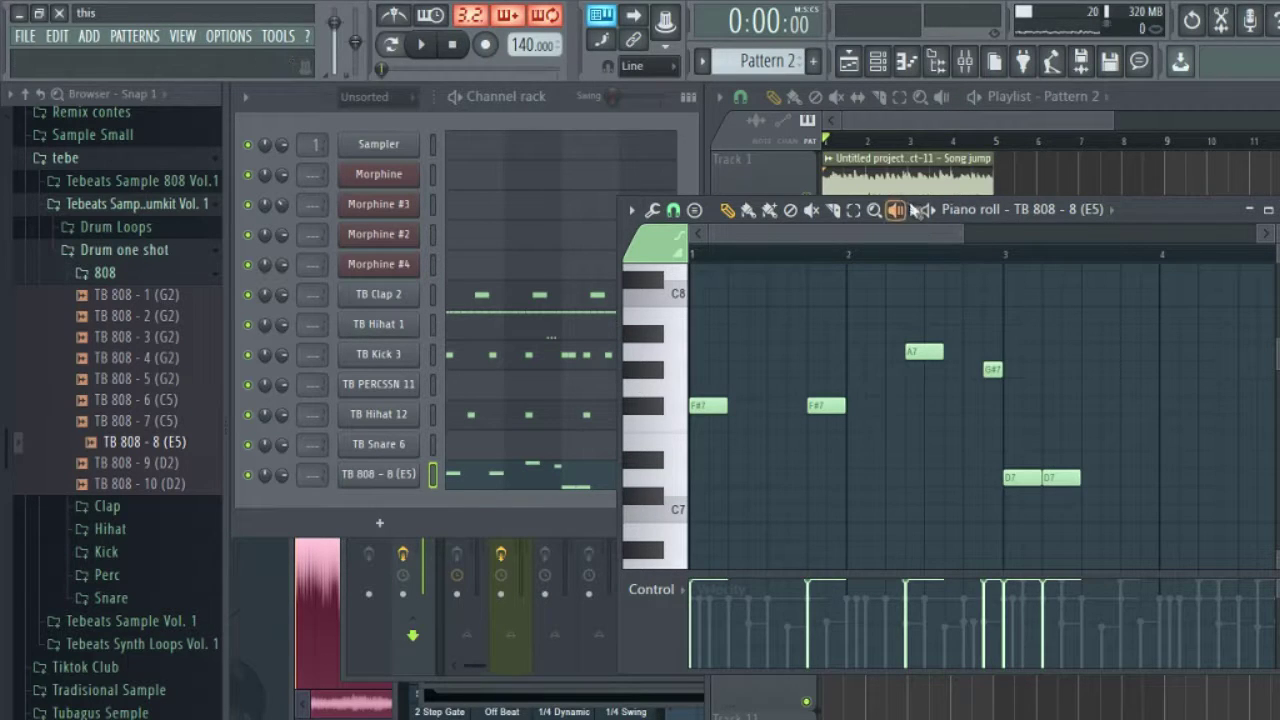
# Step: Rearrange the bar 3 D7 notes into a two-step note at step 1 and a six-step note at step 3
pyautogui.moveTo(895, 232); pyautogui.dragTo(957, 250)
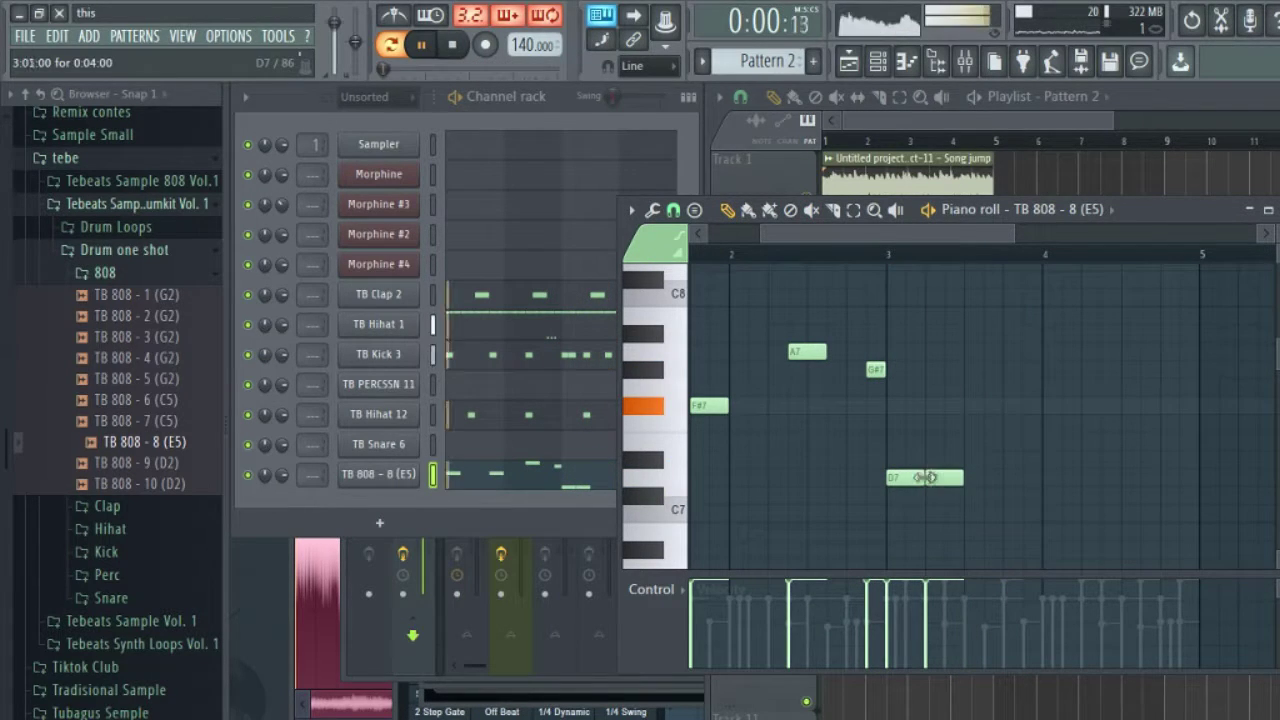
pyautogui.click(889, 253)
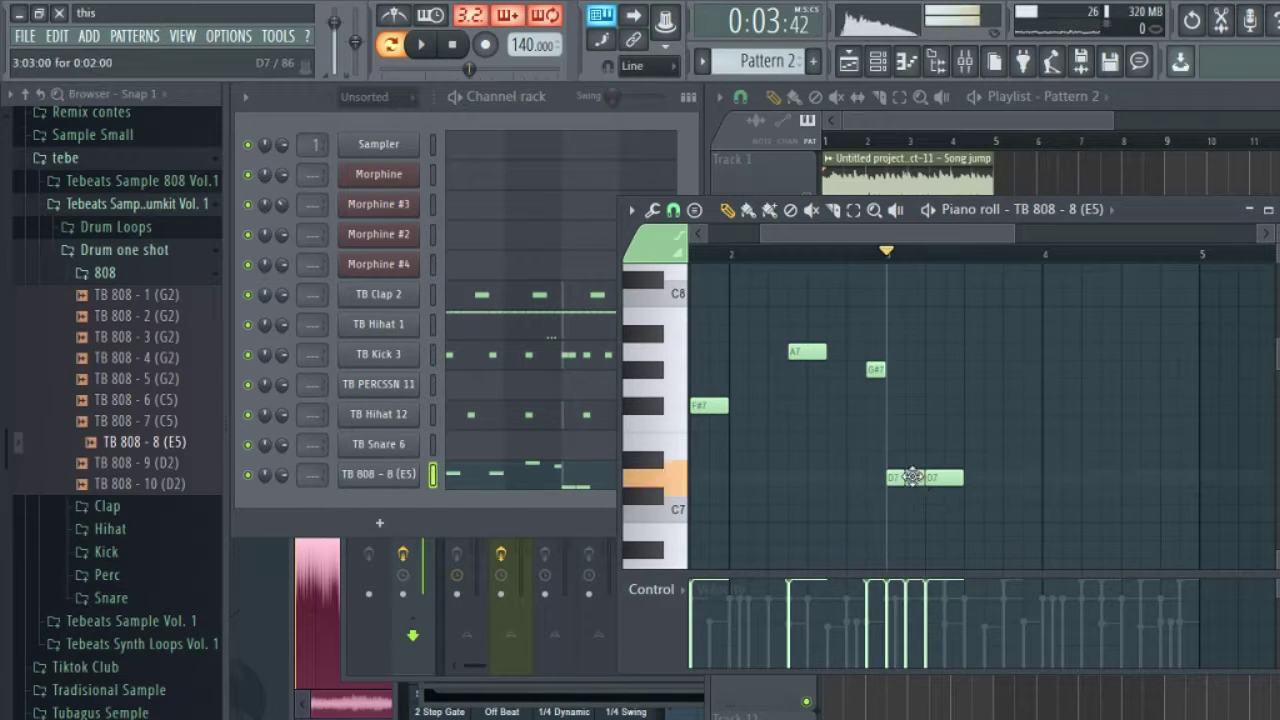
pyautogui.press('space')
pyautogui.moveTo(924, 478); pyautogui.dragTo(972, 482)
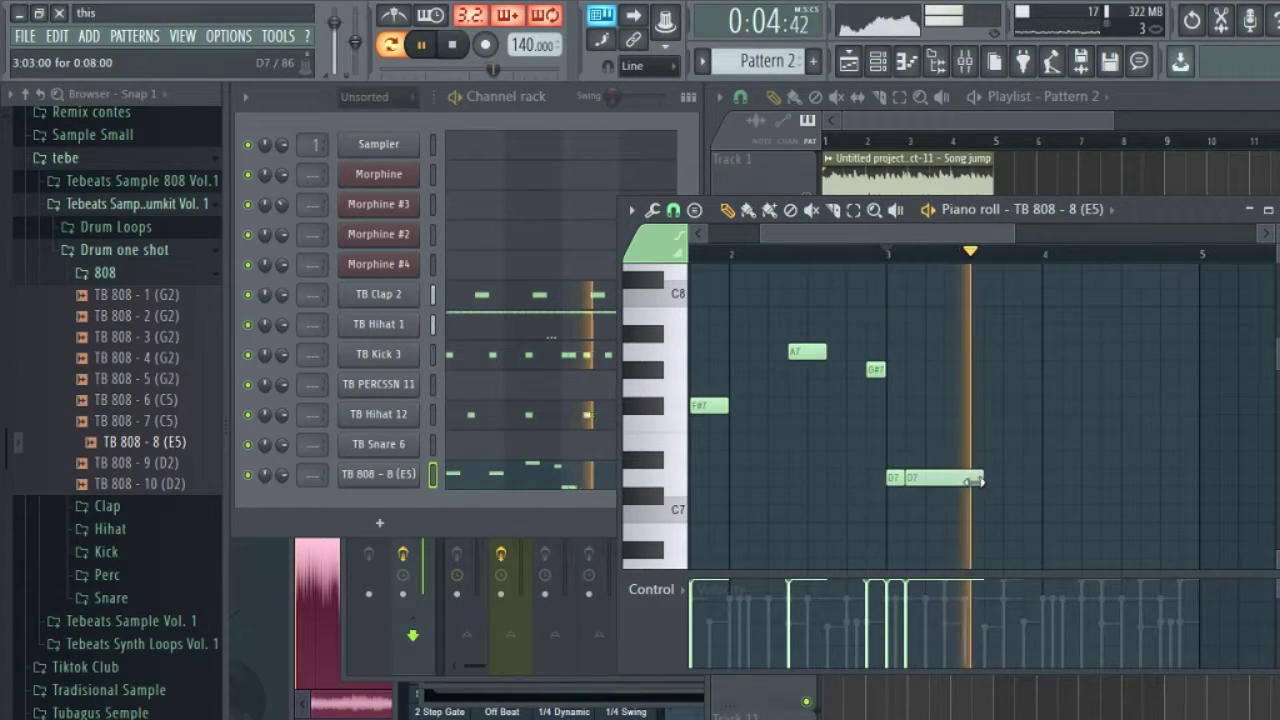
pyautogui.press('space')
pyautogui.press('space')
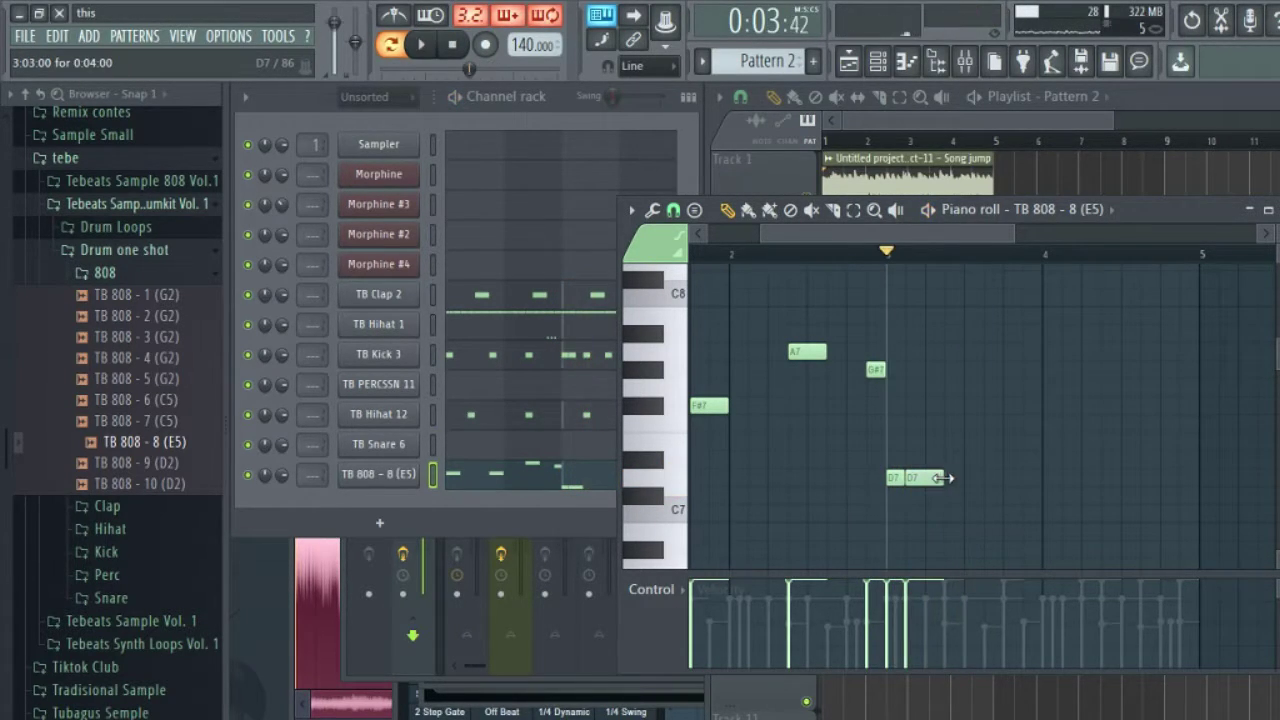
# Step: Add a six-step C#7 note at bar 3 step 13 and four-step C#7 notes at bar 4 steps 7 and 13
pyautogui.click(1006, 478)
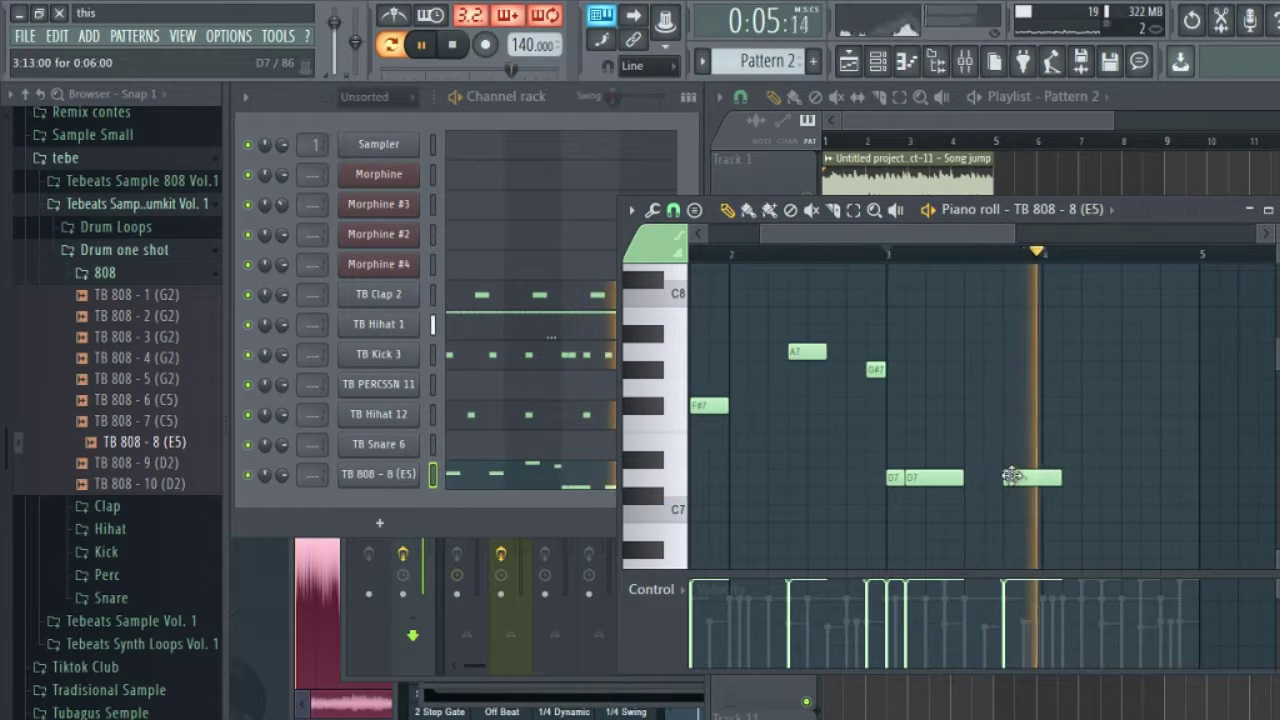
pyautogui.press('space')
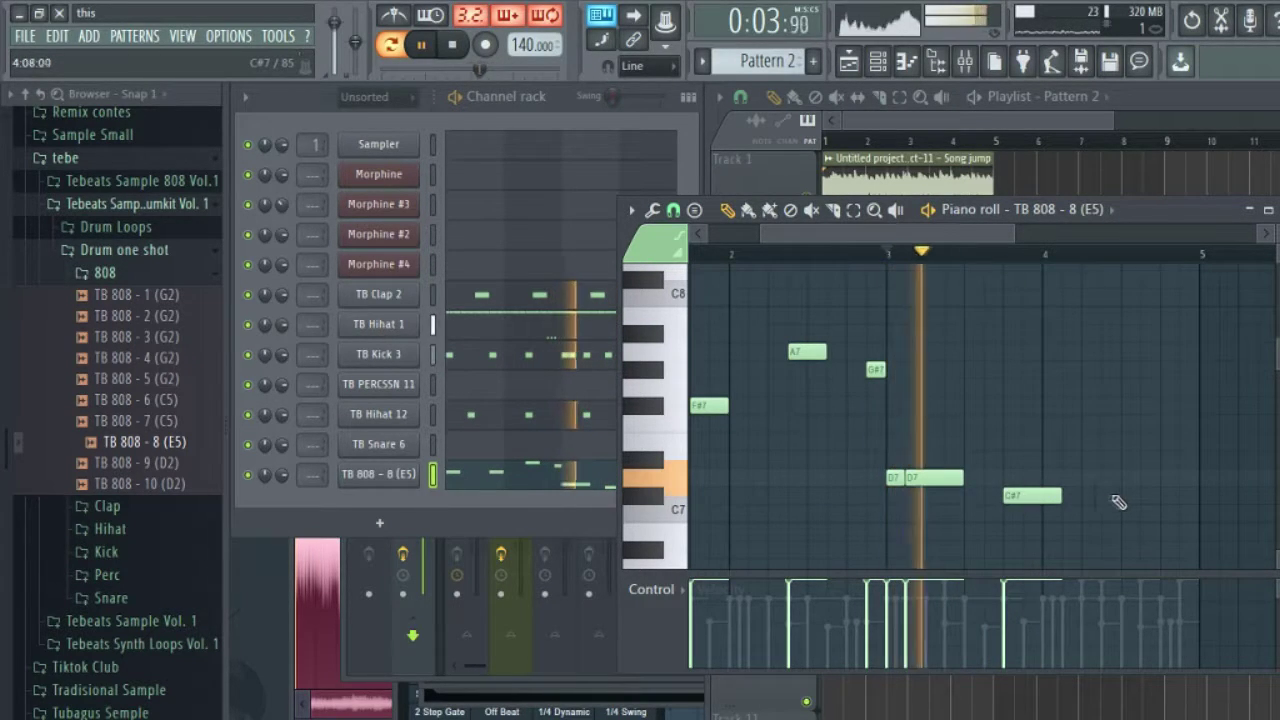
pyautogui.click(1086, 494)
pyautogui.press('space')
pyautogui.moveTo(1125, 495)
pyautogui.mouseDown()
pyautogui.moveTo(1097, 496)
pyautogui.moveTo(1119, 496)
pyautogui.mouseUp()
pyautogui.press('space')
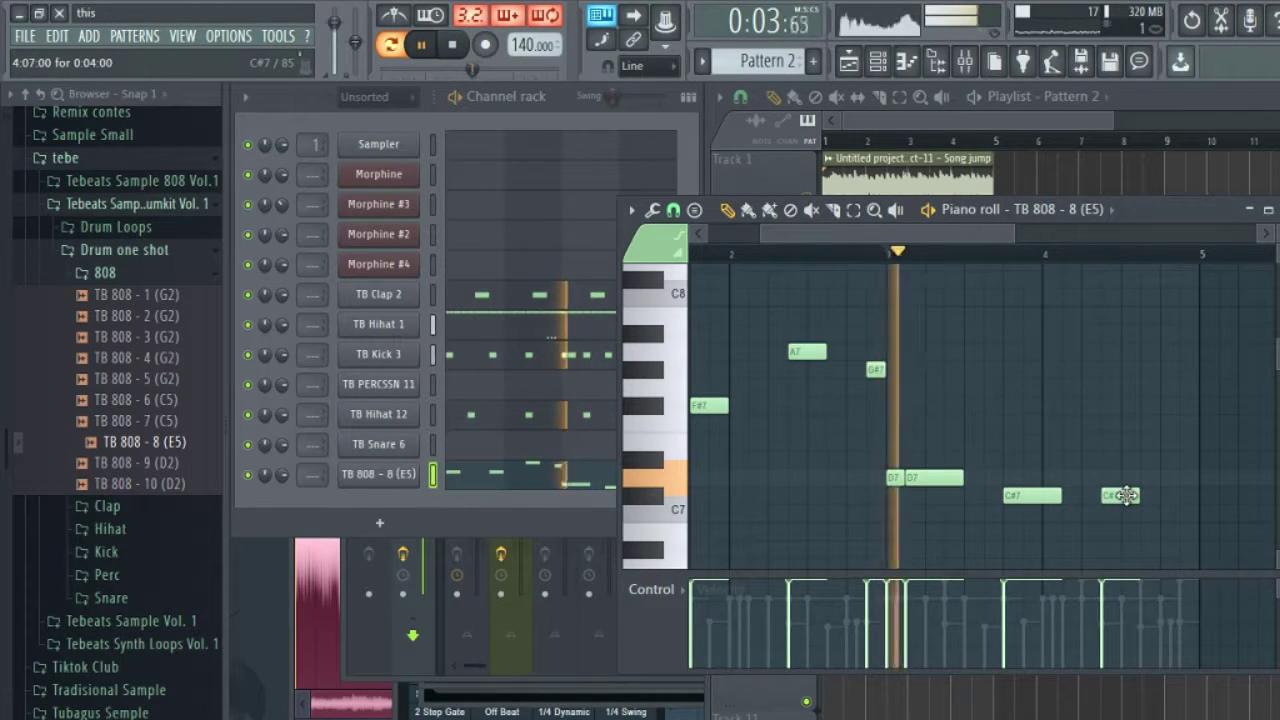
pyautogui.moveTo(961, 233); pyautogui.dragTo(1013, 260)
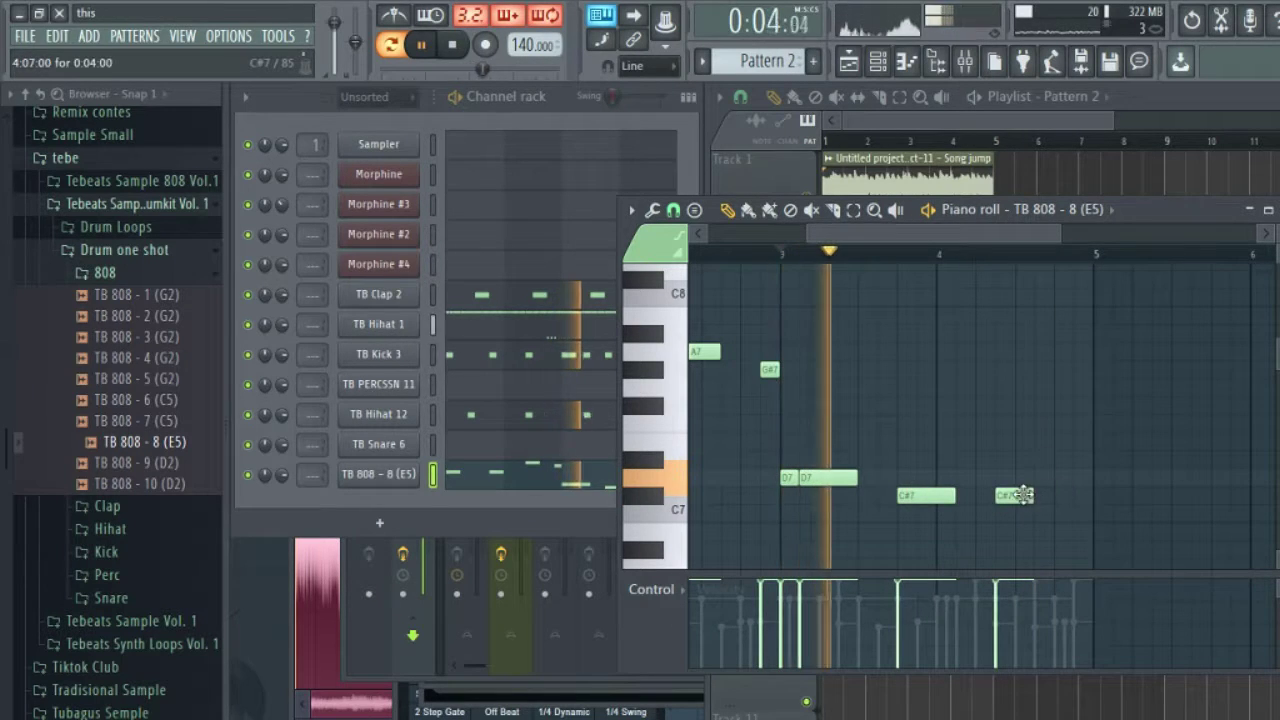
pyautogui.press('space')
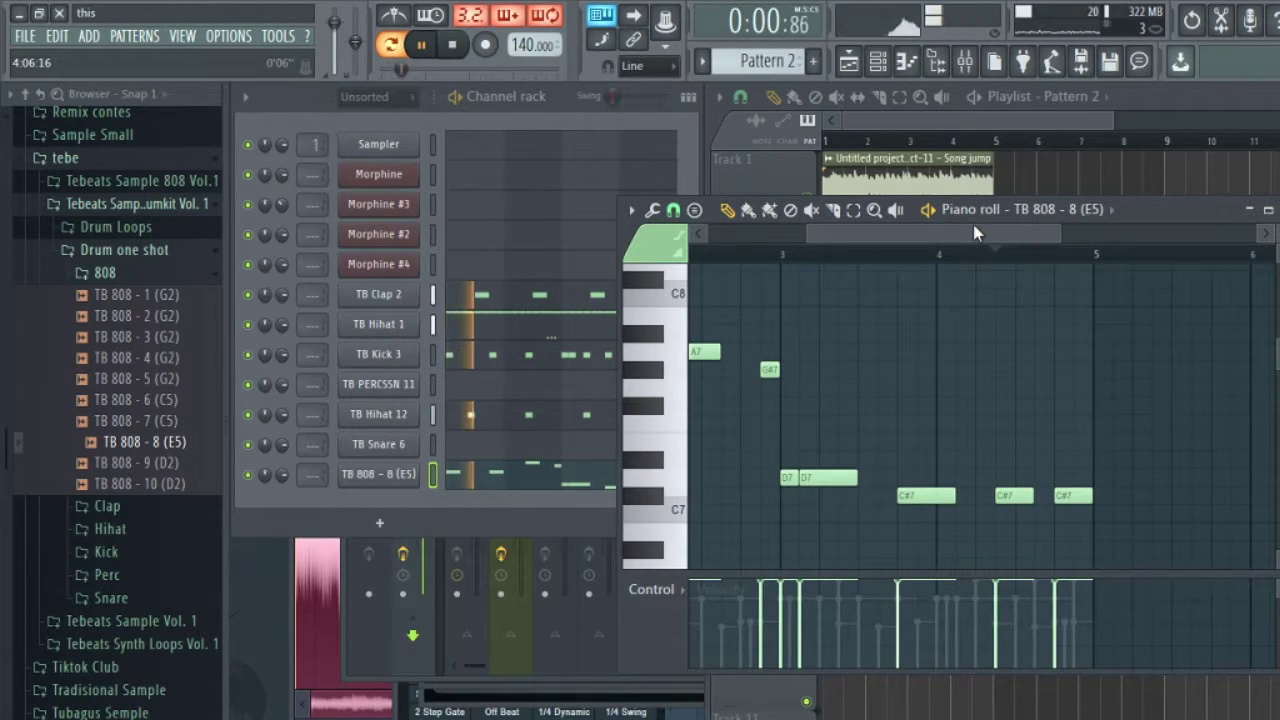
# Step: Select the whole 808 bass line and transpose it down one octave
pyautogui.moveTo(973, 232); pyautogui.dragTo(882, 240)
pyautogui.click(853, 209)
pyautogui.hotkey('ctrl', 'a')
pyautogui.hotkey('ctrl', 'Down')
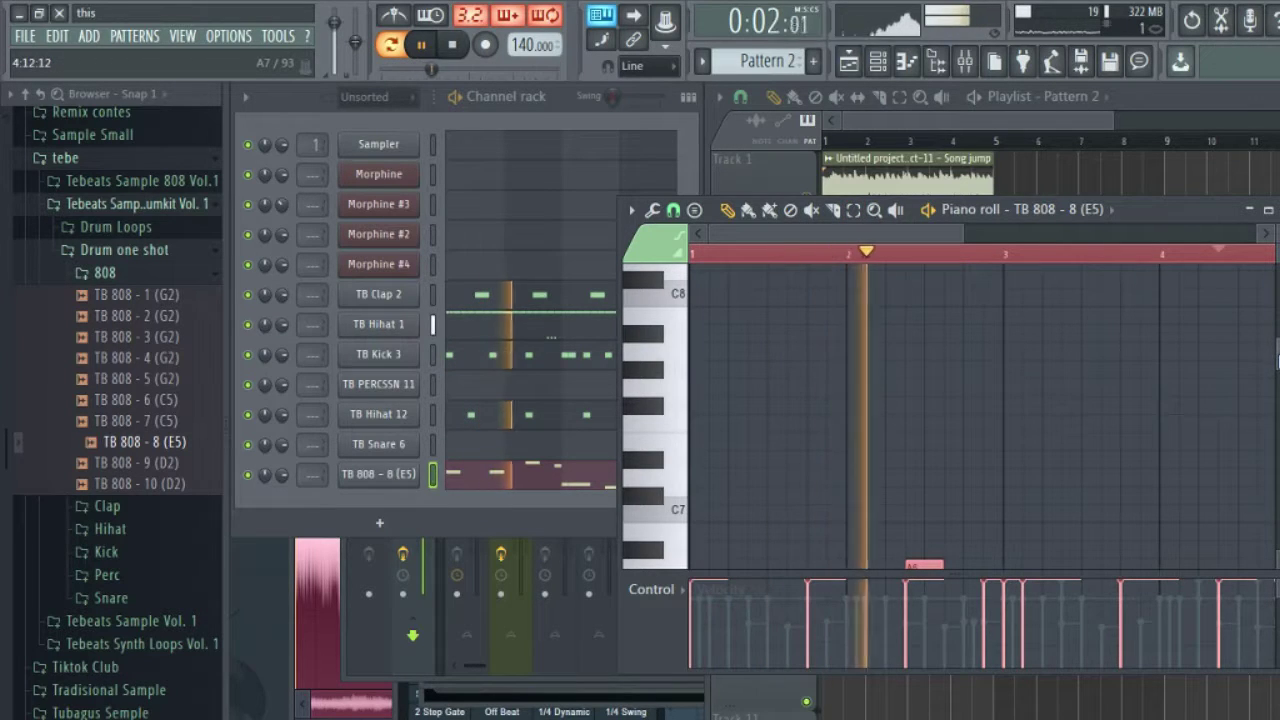
pyautogui.scroll(-4, 980, 415)
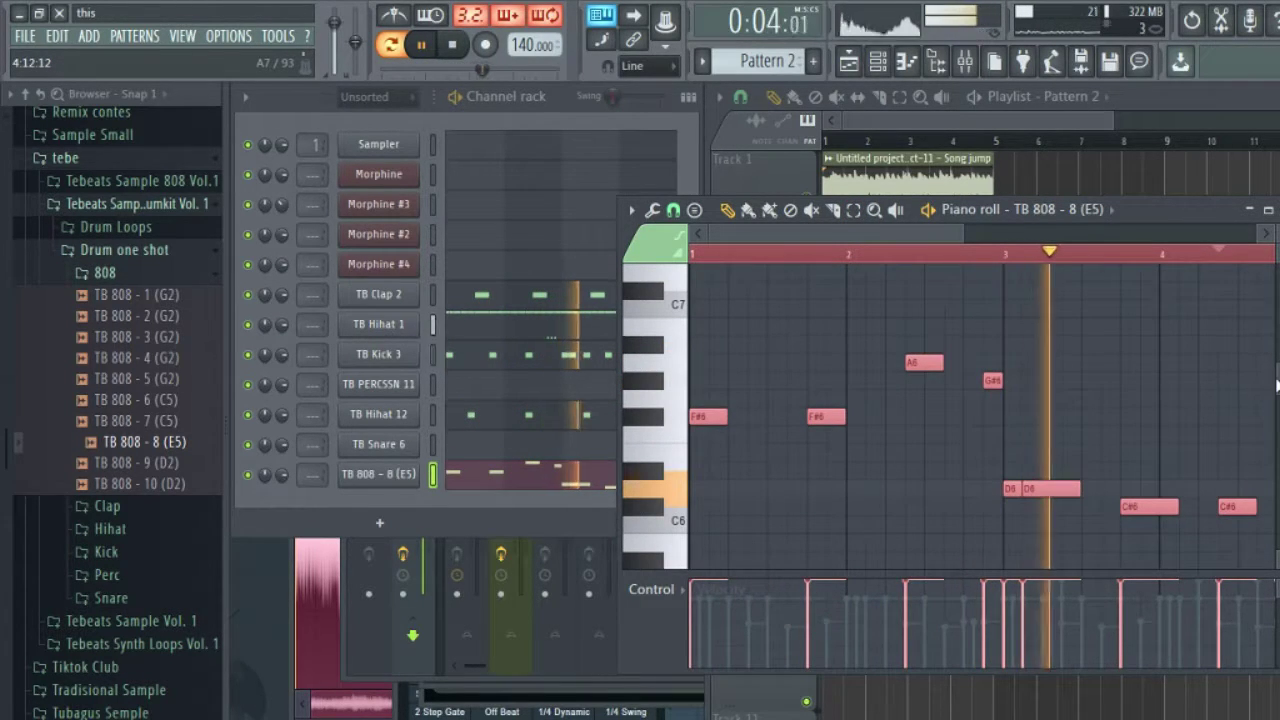
# Step: Lengthen both F#6 notes to eight steps, the A6 note to six, and the D6 note at bar 3 step 3 to ten
pyautogui.moveTo(930, 233); pyautogui.dragTo(1044, 237)
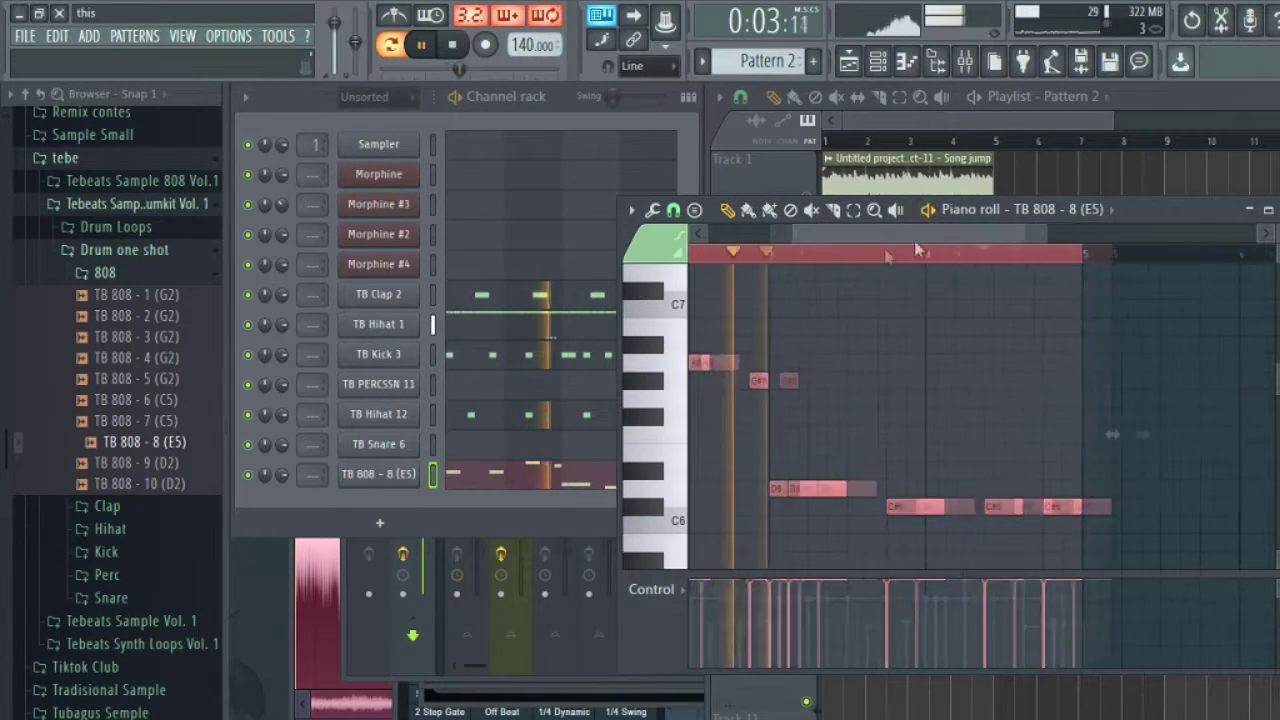
pyautogui.click(775, 378)
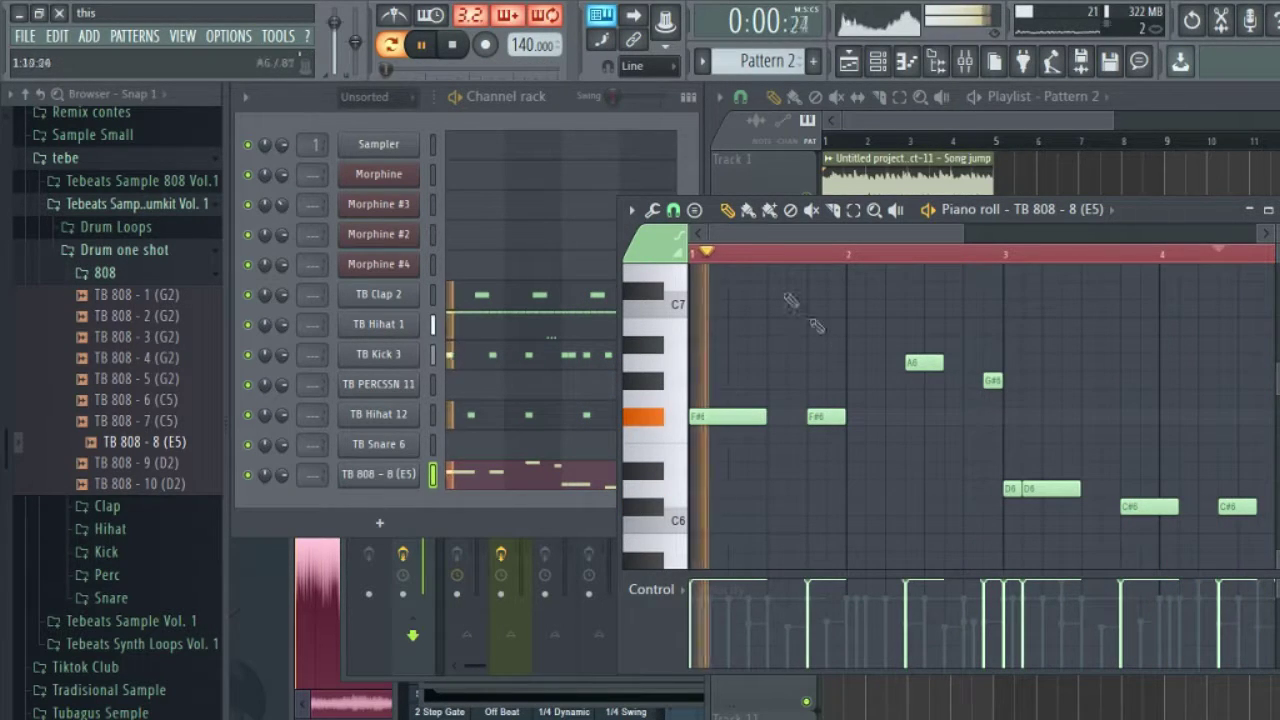
pyautogui.moveTo(845, 417); pyautogui.dragTo(878, 420)
pyautogui.moveTo(943, 362); pyautogui.dragTo(962, 362)
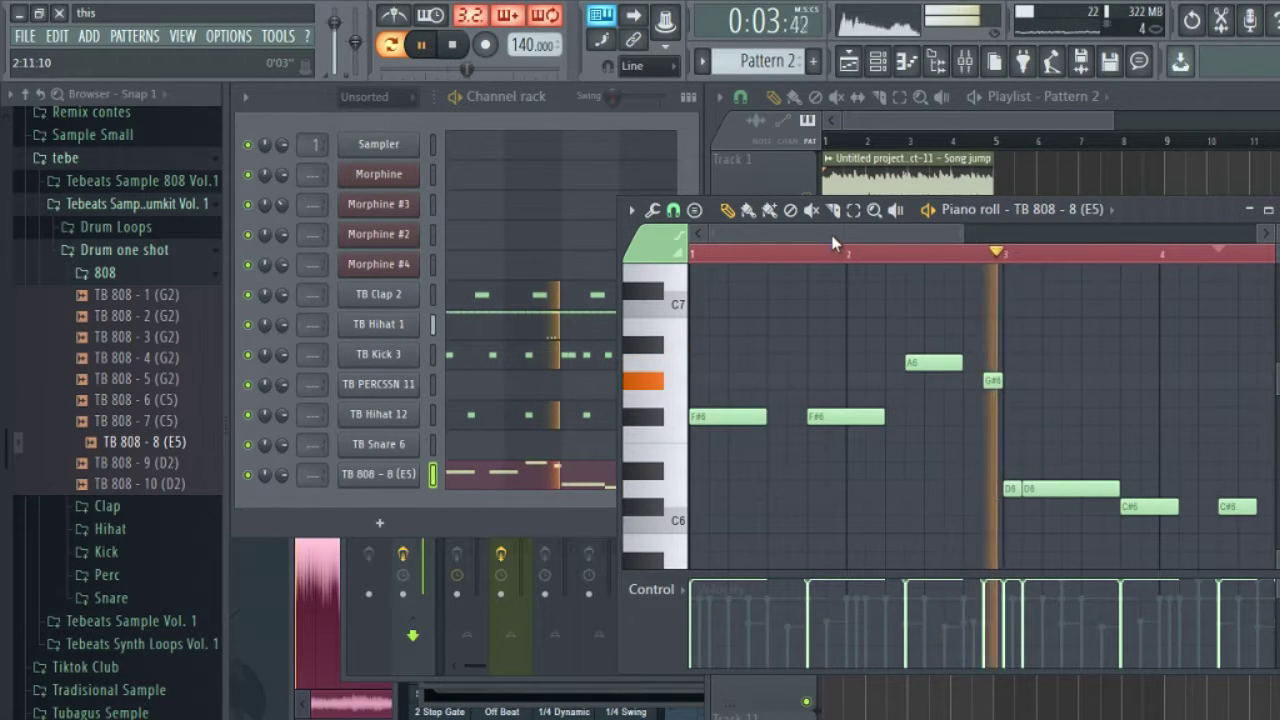
# Step: Review the last bars of the 808 line and play the arrangement in the playlist
pyautogui.moveTo(833, 241); pyautogui.dragTo(885, 235)
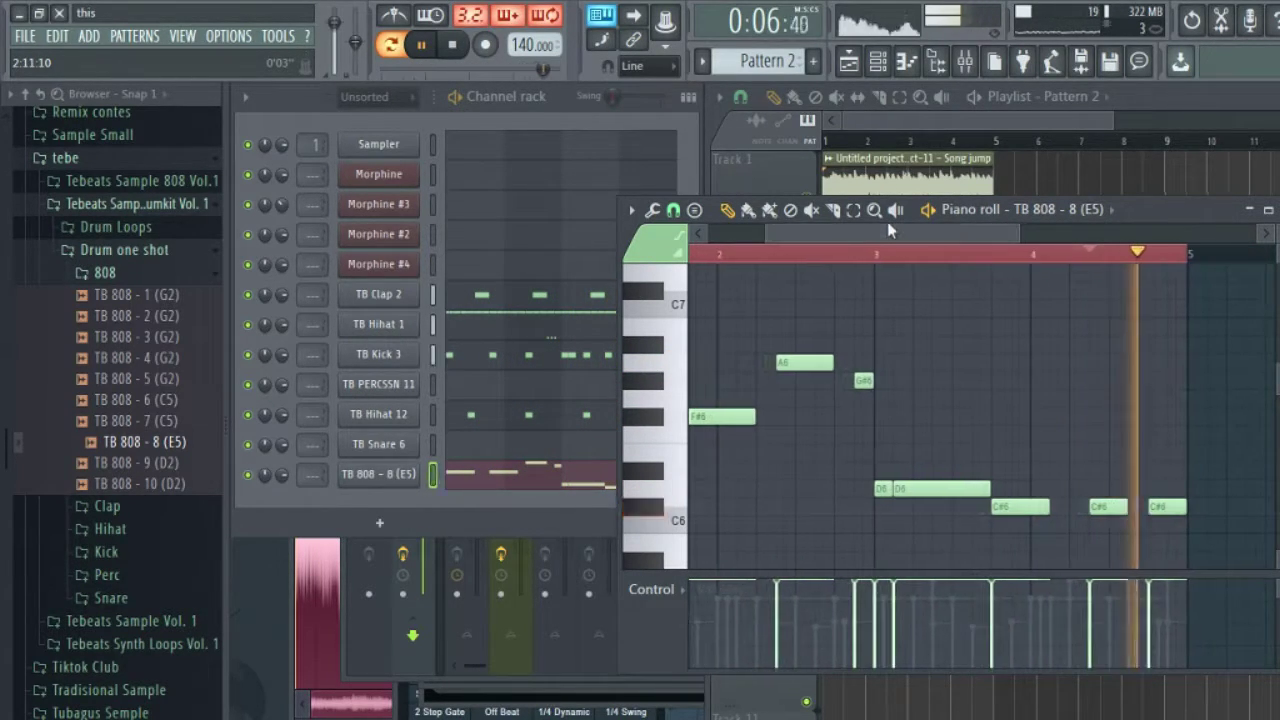
pyautogui.click(985, 112)
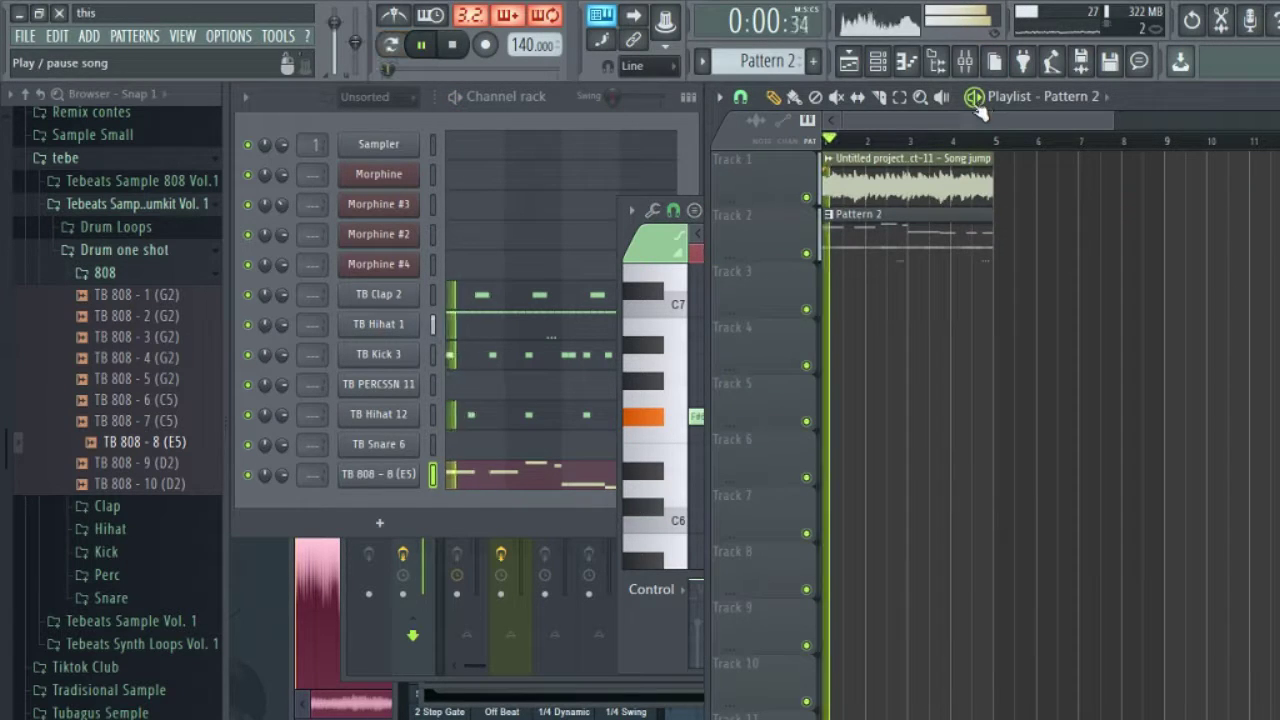
# Step: Try transposing the 808 notes in bars 1 and 2 down three semitones
pyautogui.click(699, 227)
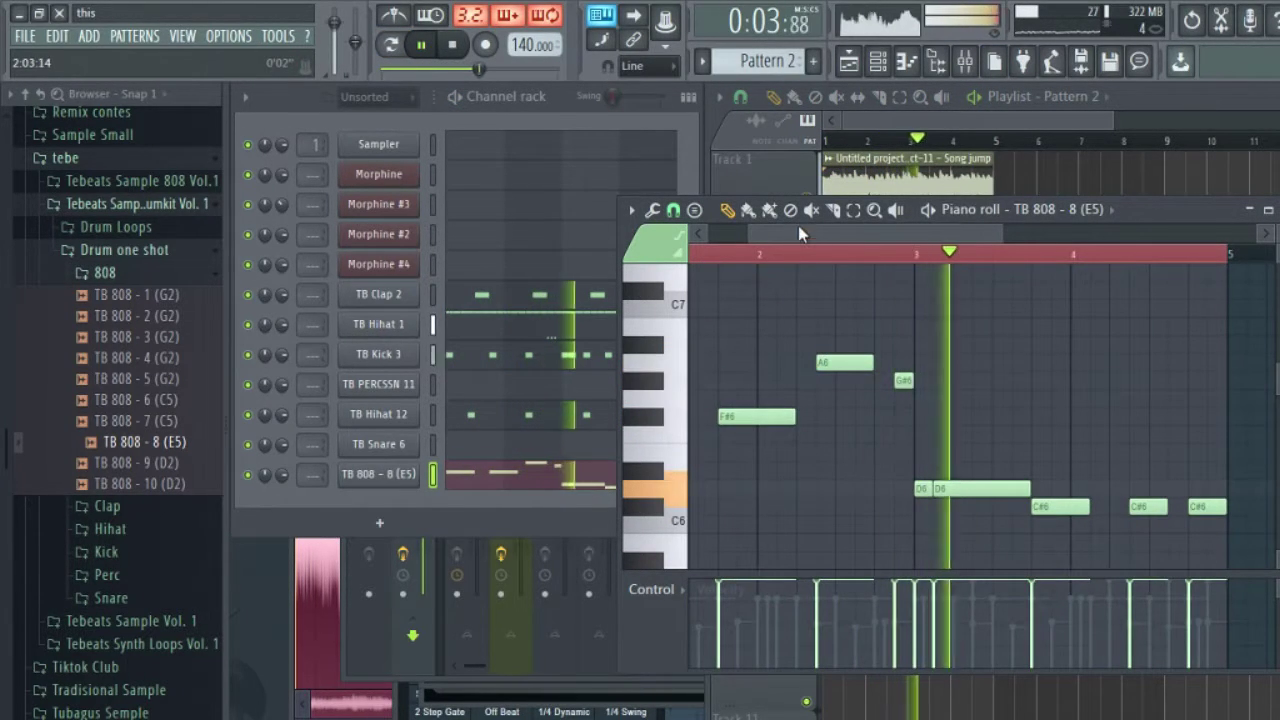
pyautogui.moveTo(795, 232); pyautogui.dragTo(755, 232)
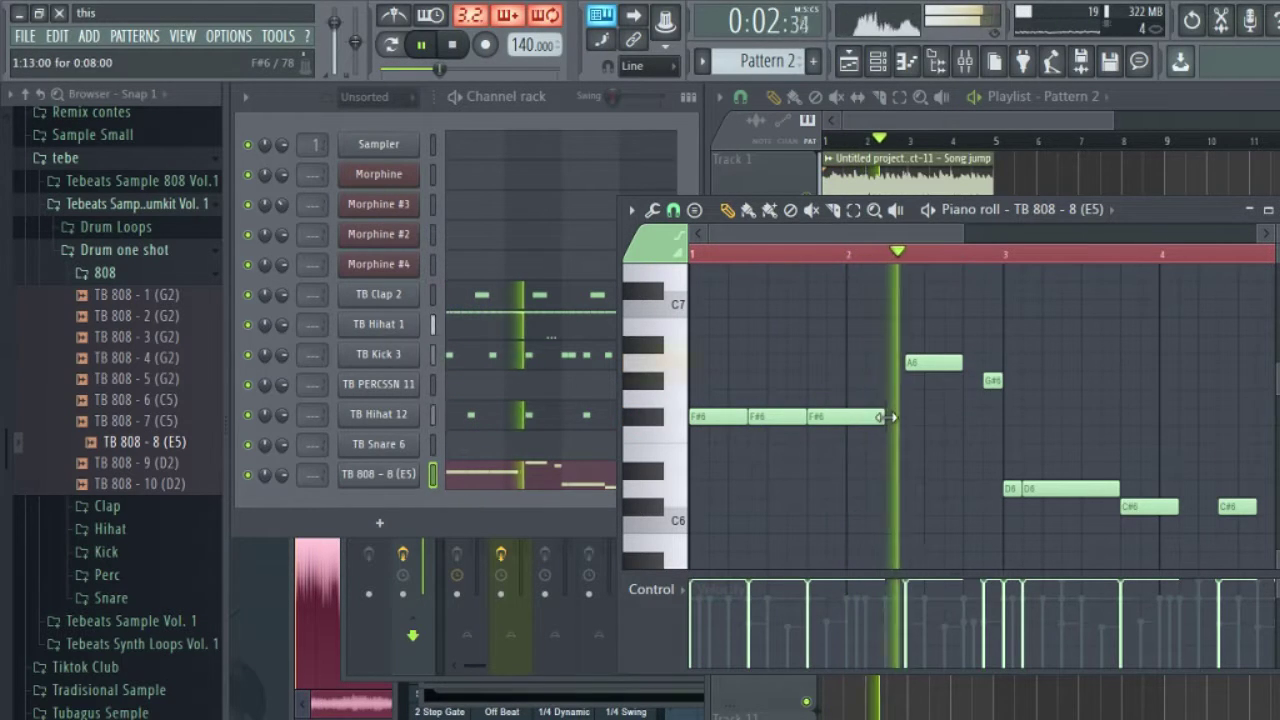
pyautogui.click(858, 214)
pyautogui.moveTo(703, 348); pyautogui.dragTo(1030, 432)
pyautogui.press('space')
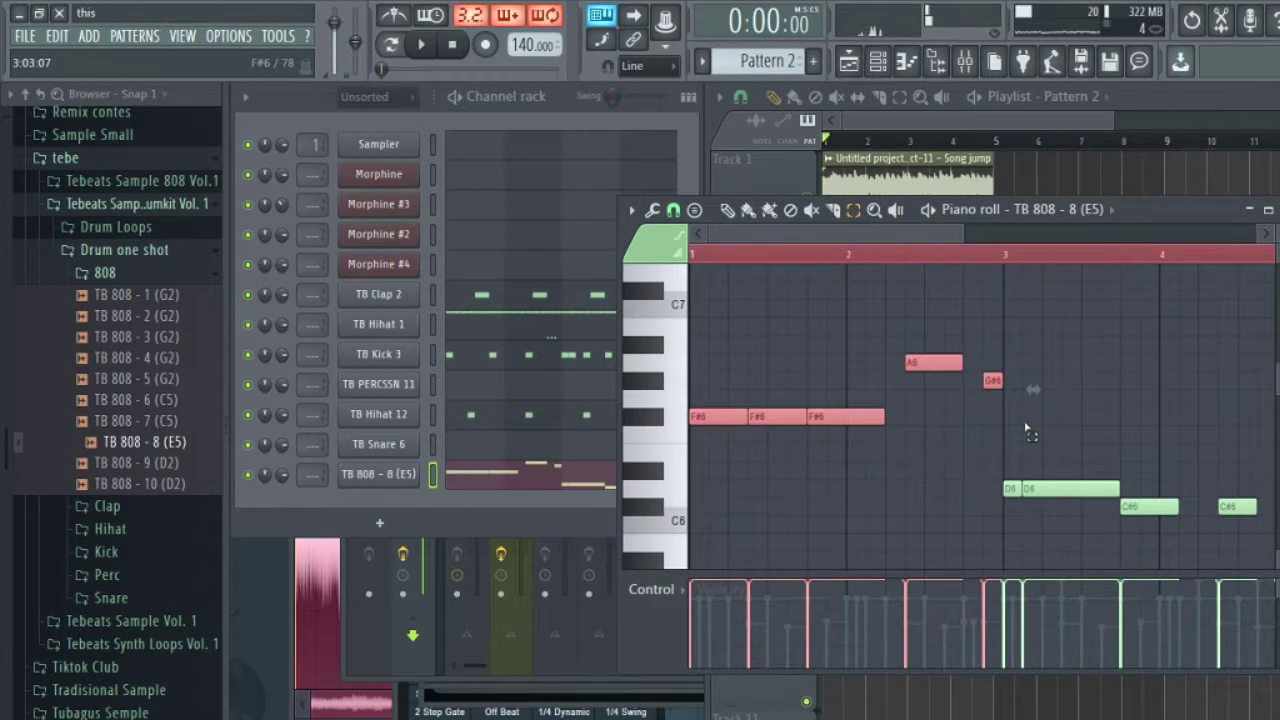
pyautogui.press('Down')
pyautogui.press('Down')
pyautogui.press('Down')
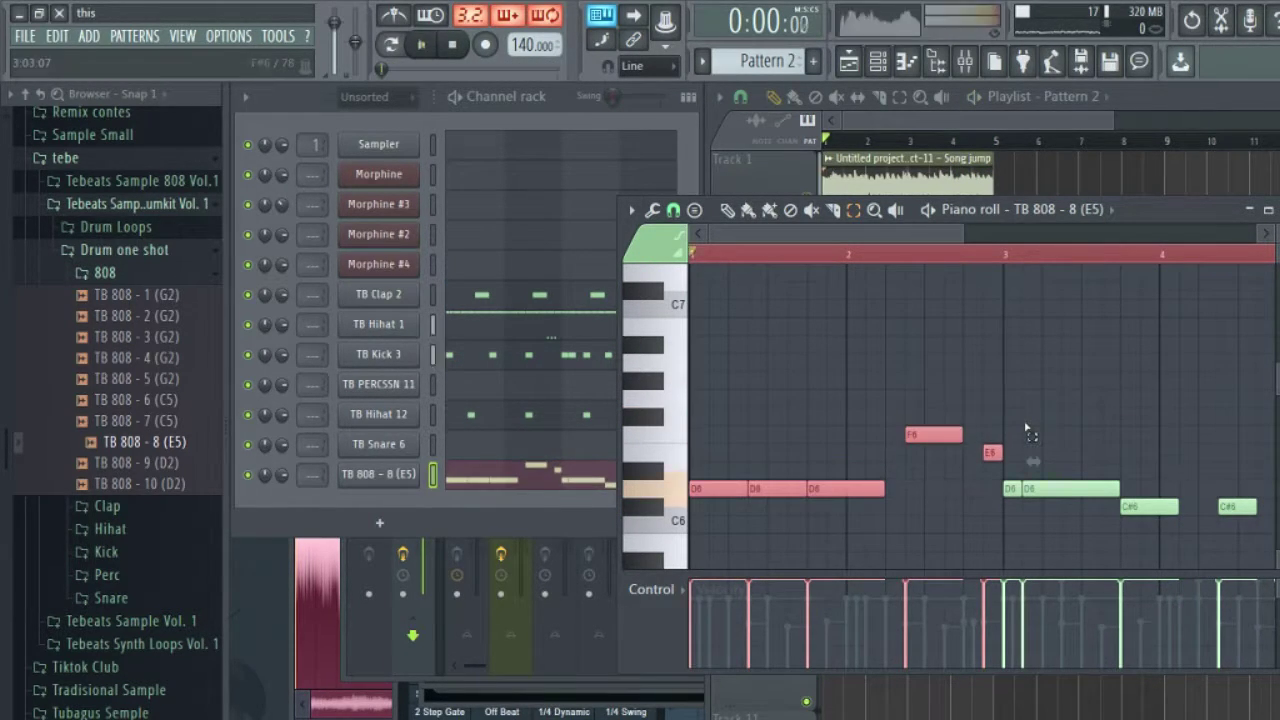
# Step: Move the selected bar 1 and 2 notes up by semitones, back to F#6, A6 and G#6, while auditioning them
pyautogui.press('Up')
pyautogui.press('Up')
pyautogui.press('space')
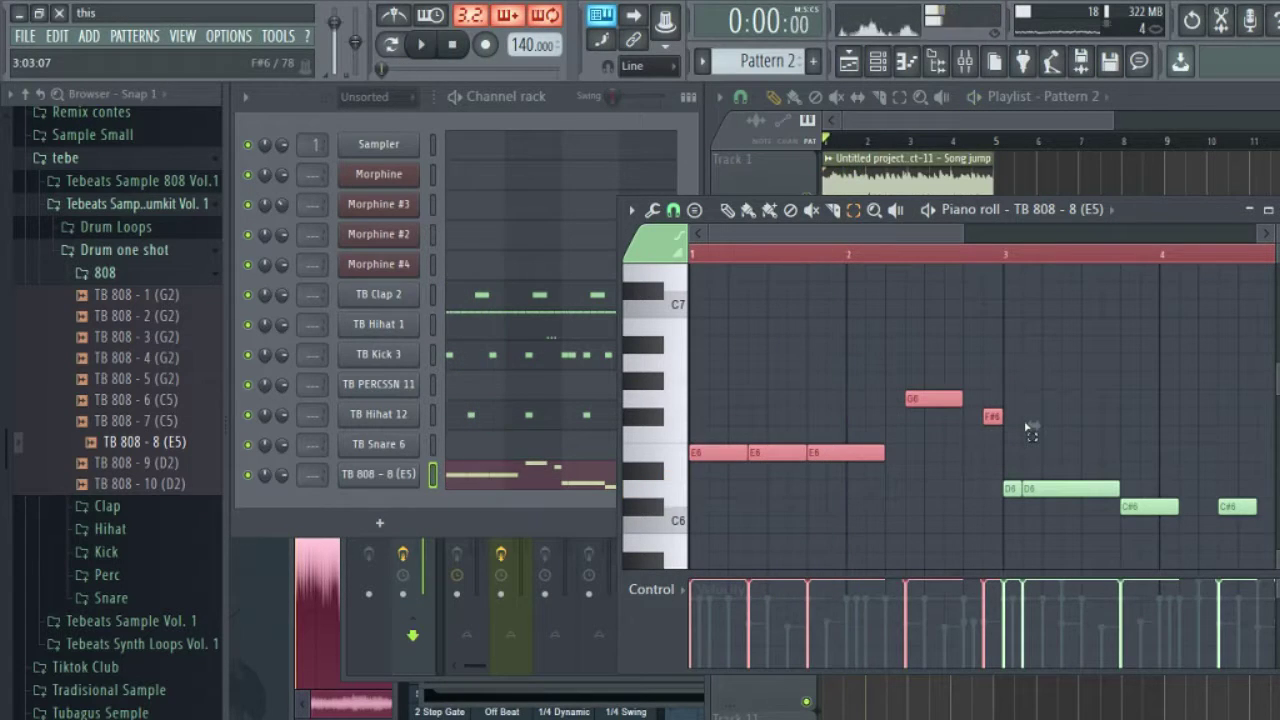
pyautogui.press('space')
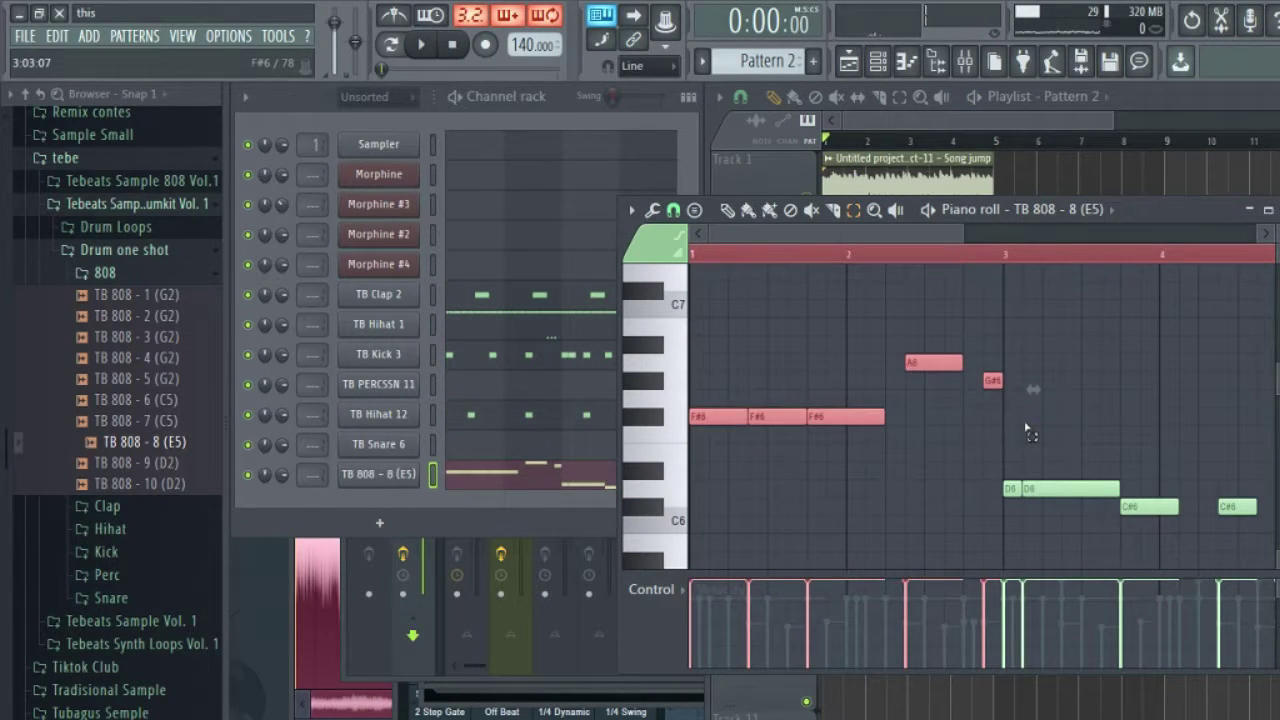
pyautogui.press('space')
pyautogui.press('Down')
pyautogui.press('space')
pyautogui.press('Up')
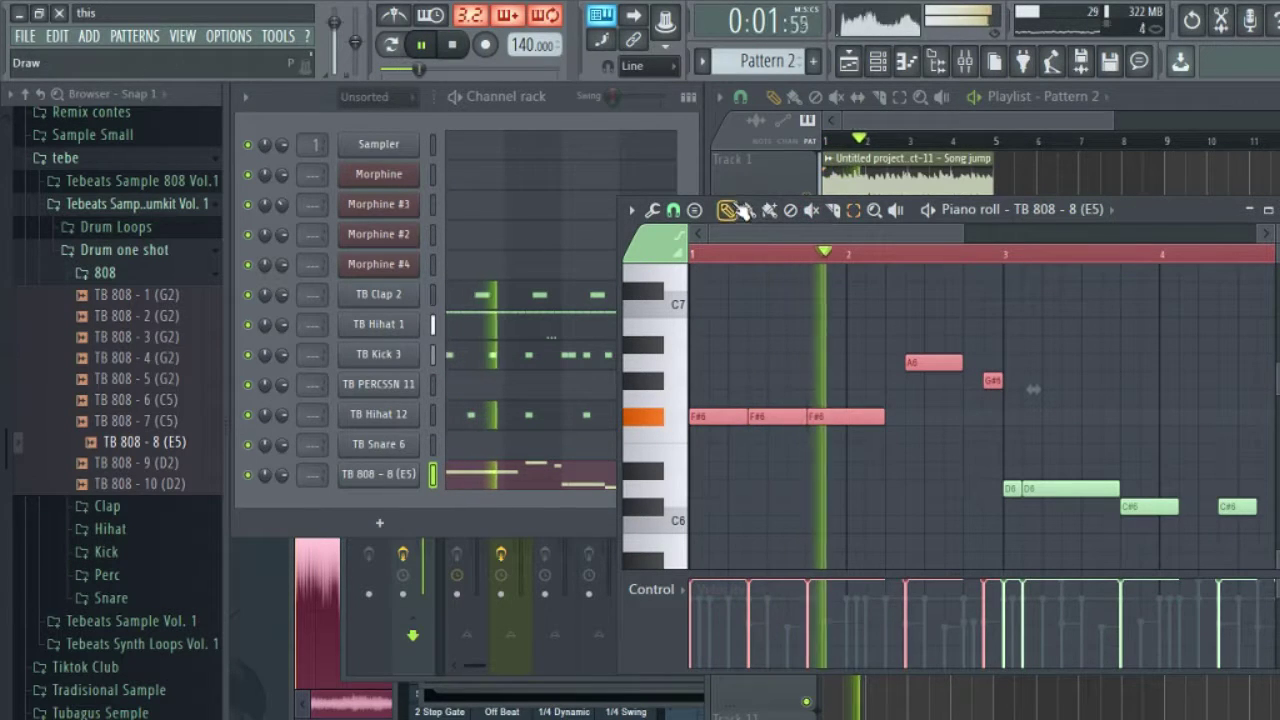
# Step: Transpose every note of the 808 line down one octave and play the result
pyautogui.moveTo(963, 233); pyautogui.dragTo(1110, 238)
pyautogui.click(853, 209)
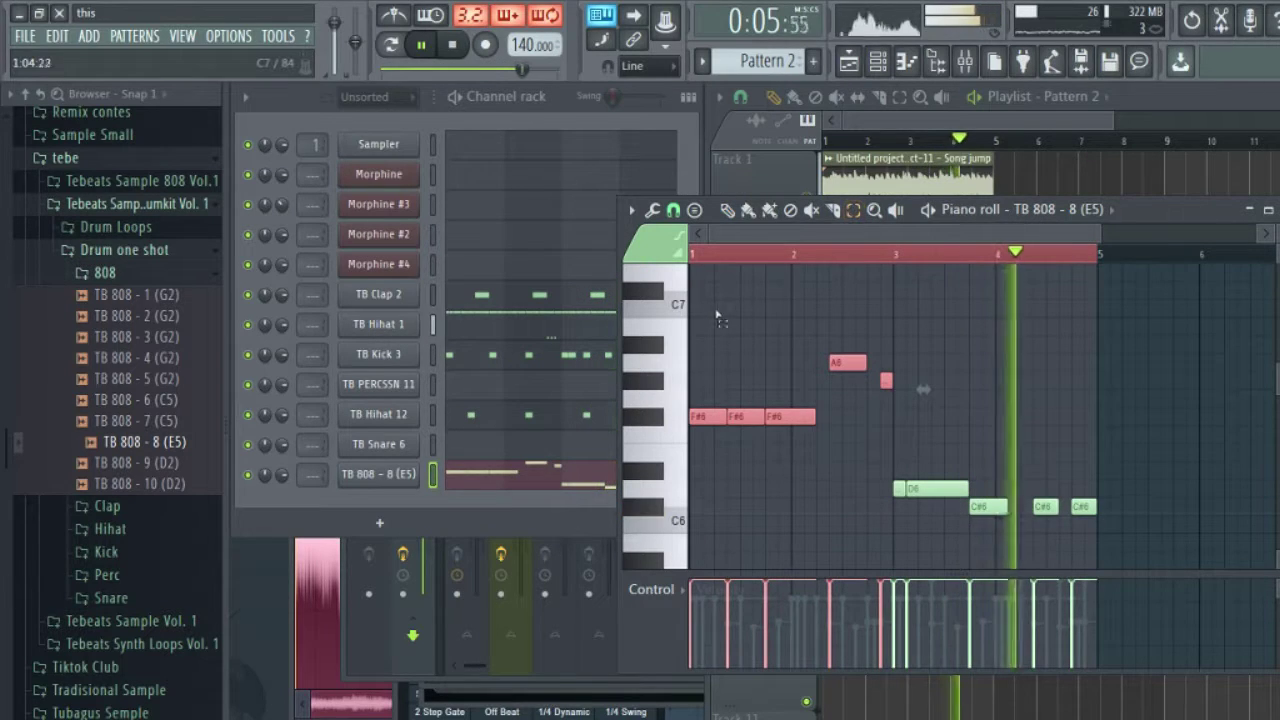
pyautogui.hotkey('ctrl', 'a')
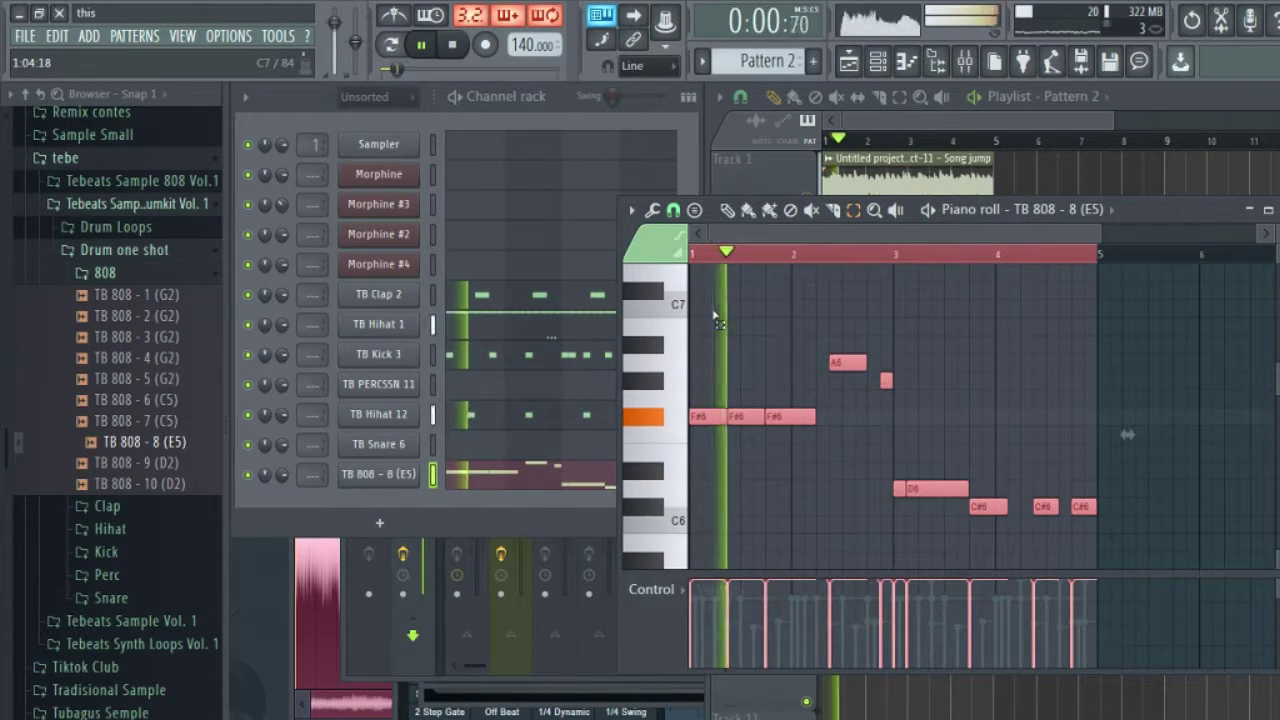
pyautogui.press('Delete')
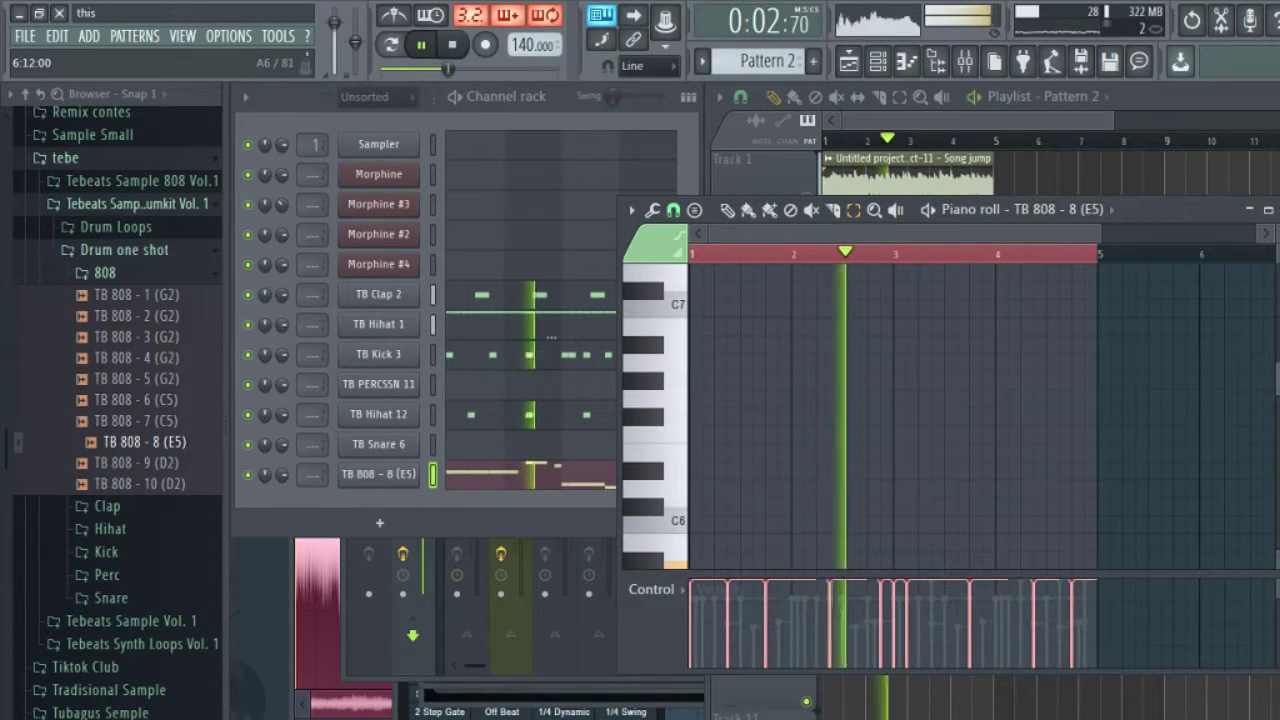
pyautogui.scroll(-5, 1000, 400)
pyautogui.hotkey('ctrl', 'z')
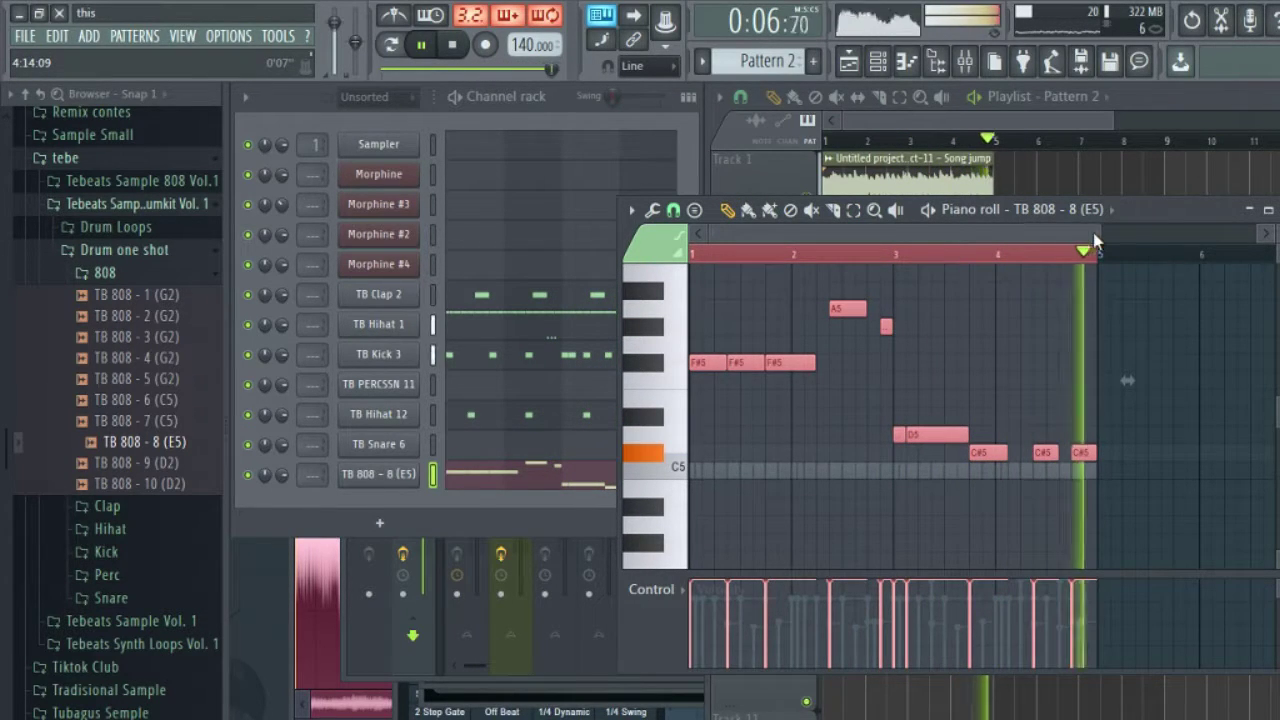
pyautogui.moveTo(1098, 233); pyautogui.dragTo(981, 233)
pyautogui.click(942, 262)
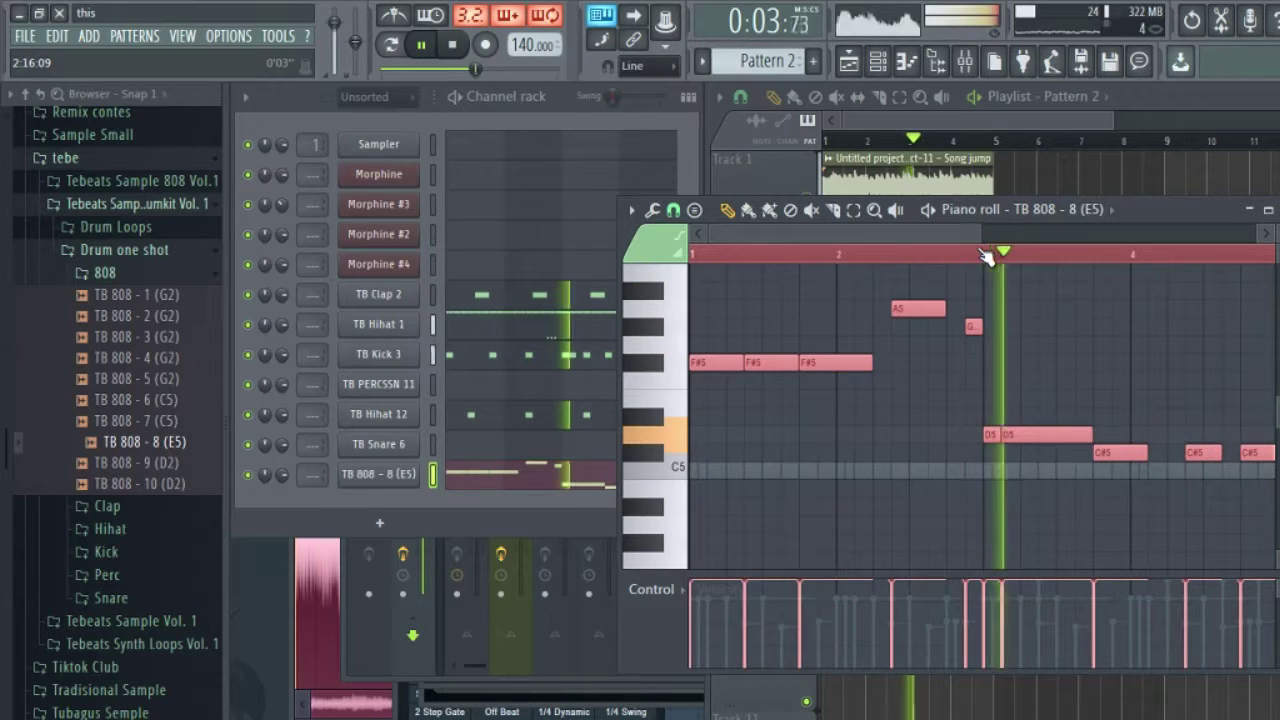
pyautogui.click(722, 262)
pyautogui.press('space')
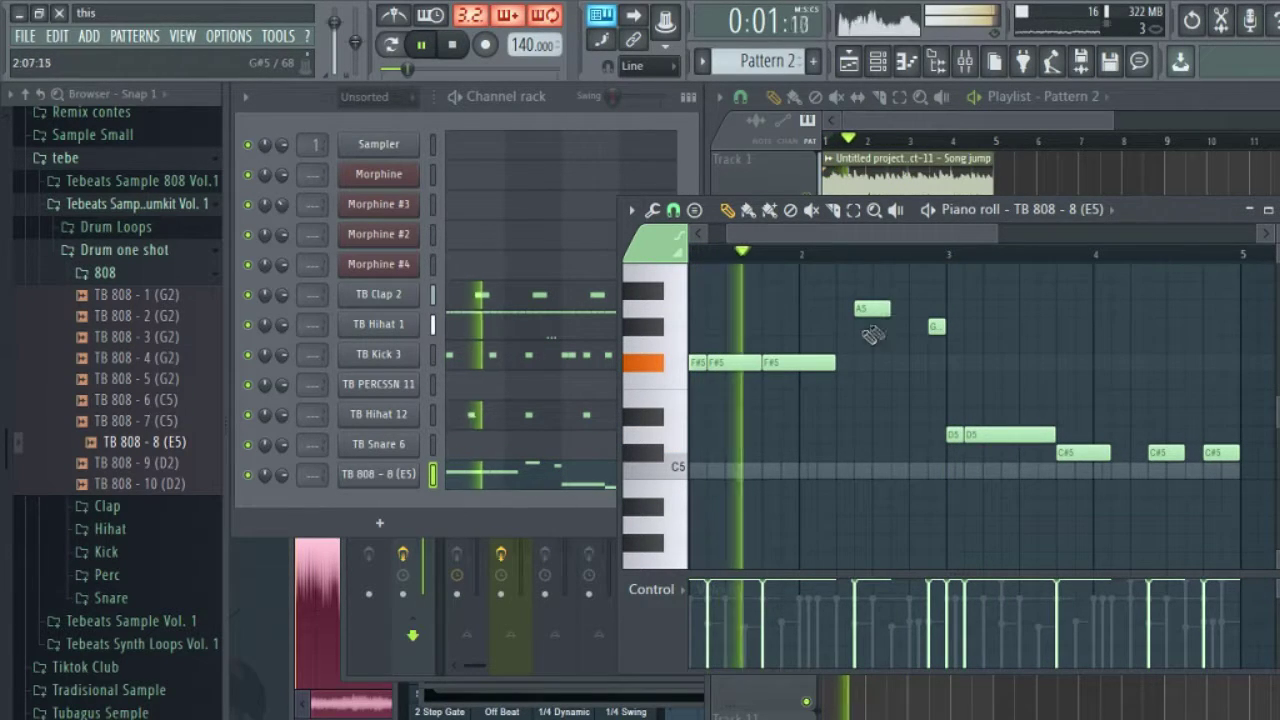
# Step: Set the A5 note in bar 2 to six steps and add a two-step A5 note at bar 2 step 13
pyautogui.moveTo(903, 310); pyautogui.dragTo(927, 310)
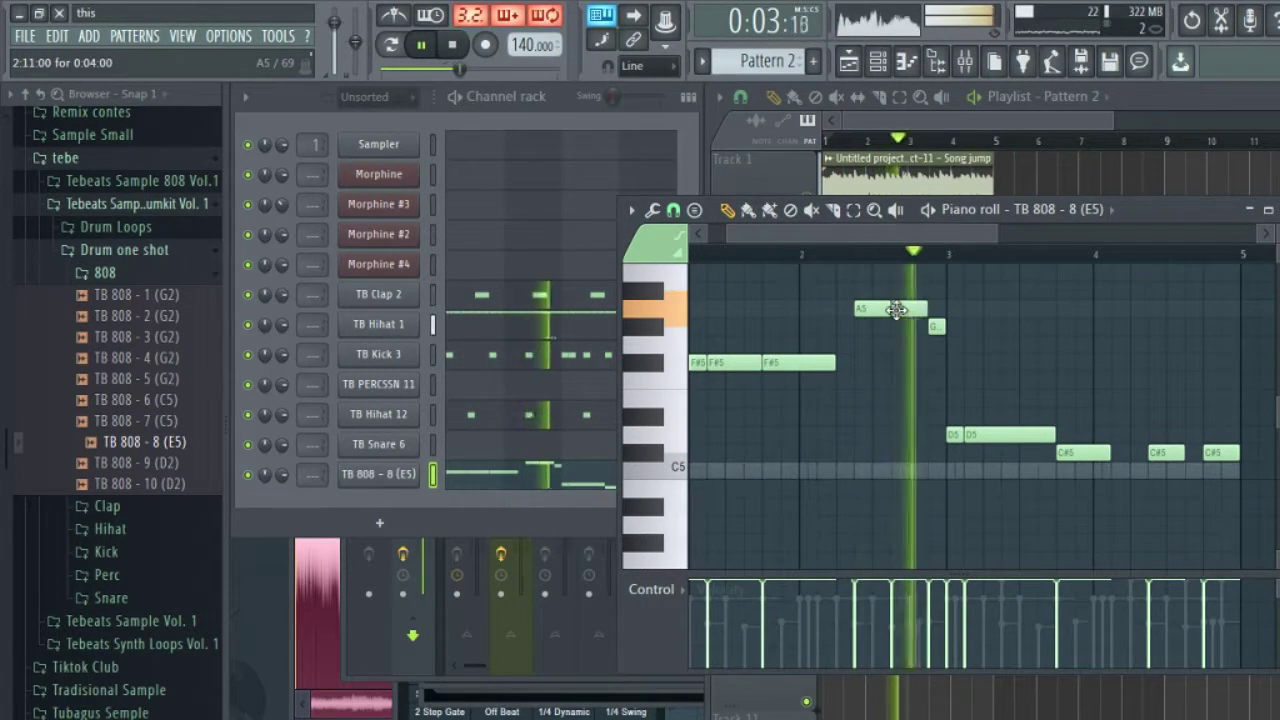
pyautogui.moveTo(890, 310); pyautogui.dragTo(910, 310)
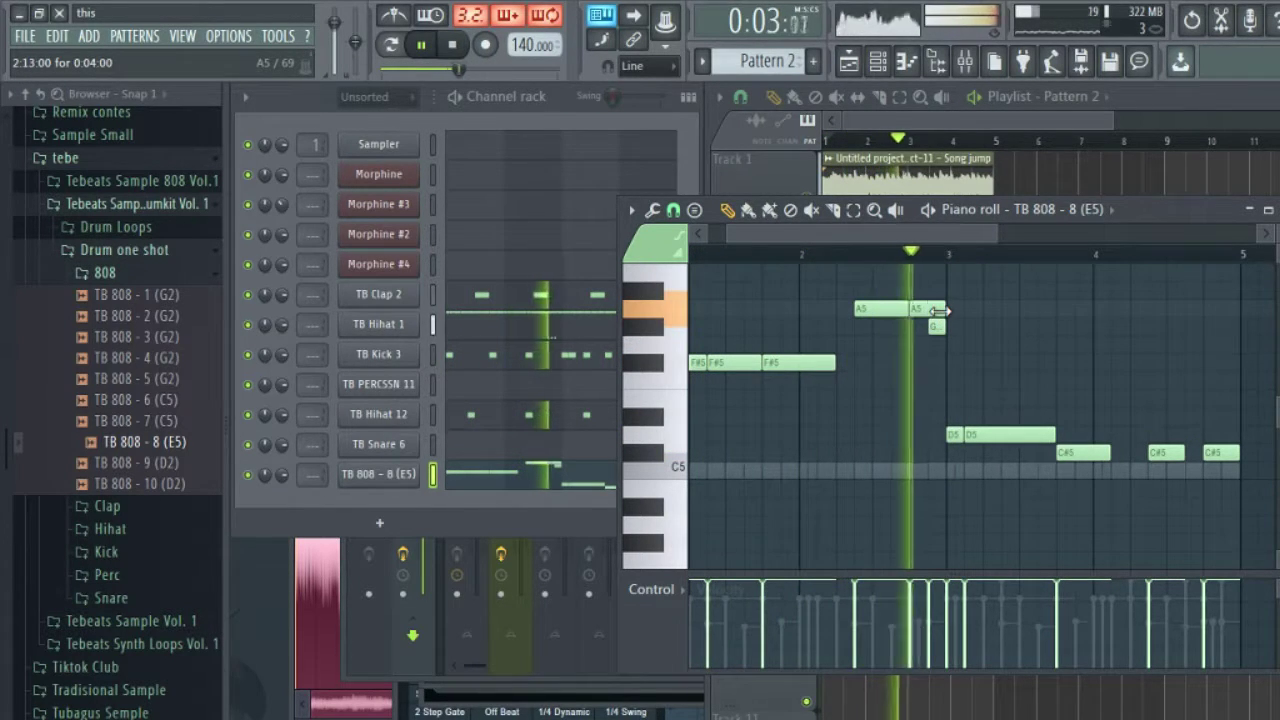
pyautogui.moveTo(1001, 238); pyautogui.dragTo(955, 238)
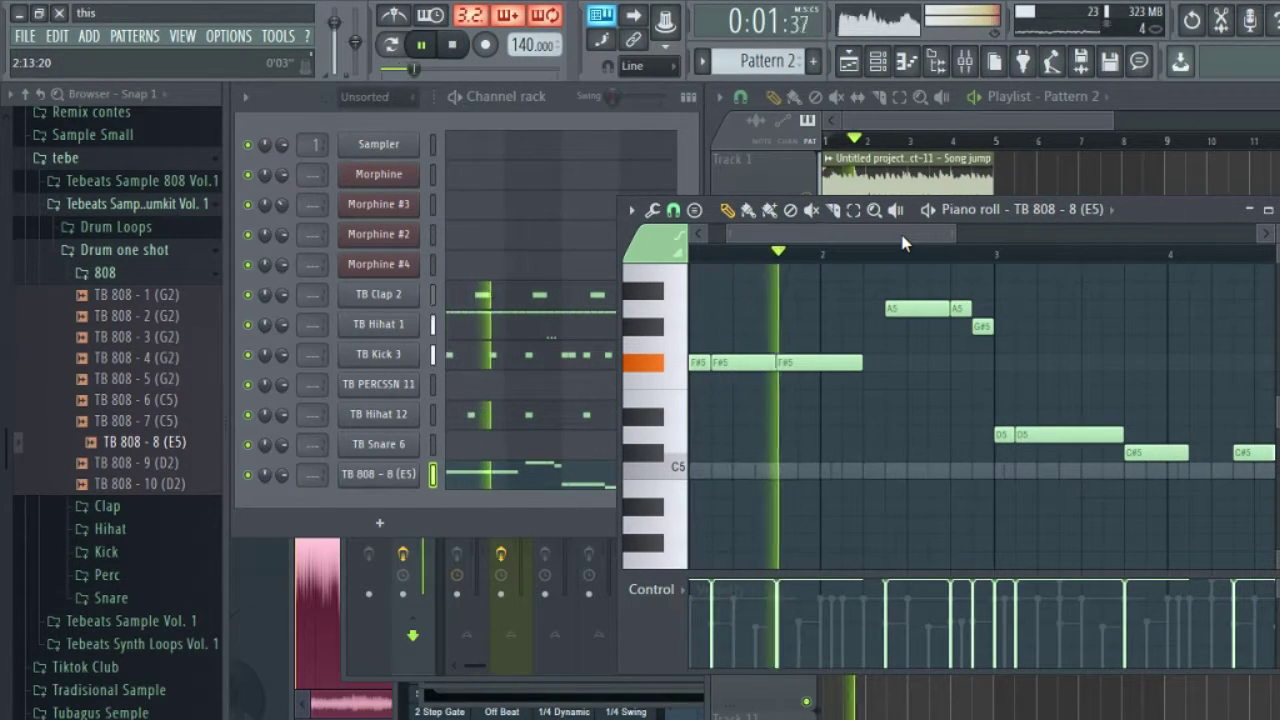
pyautogui.moveTo(923, 241); pyautogui.dragTo(880, 243)
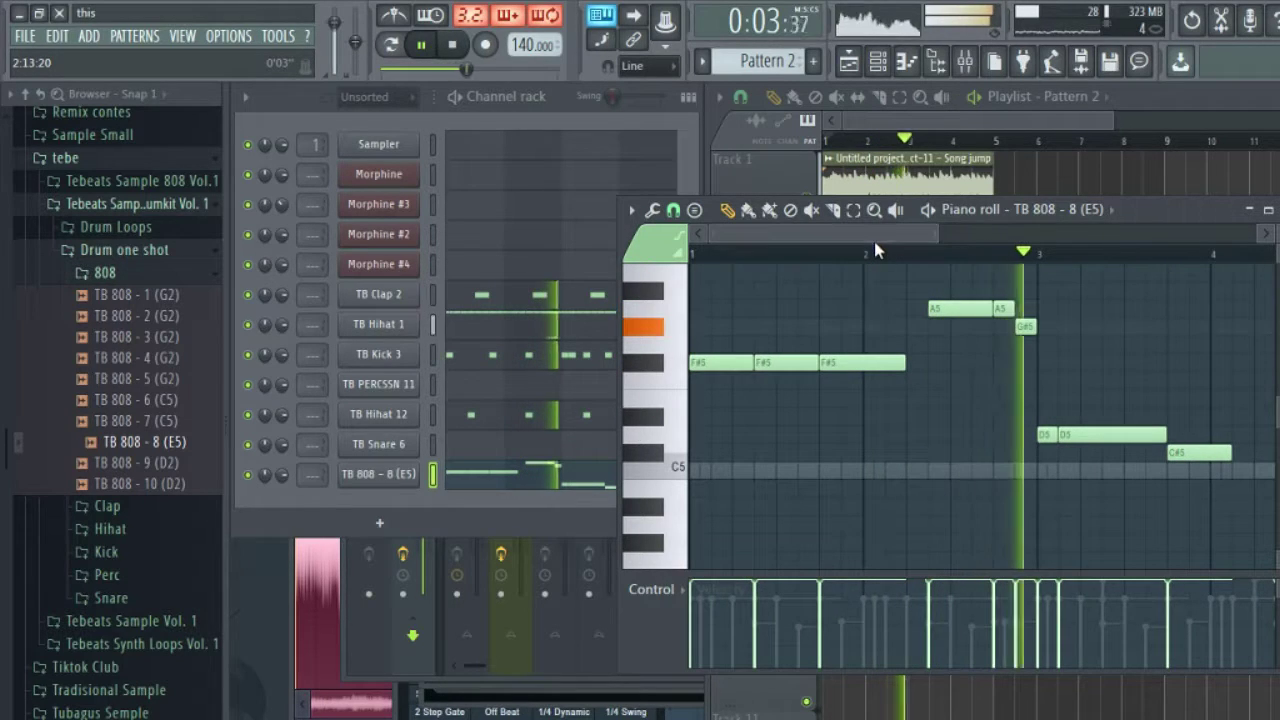
# Step: Lengthen the C#5 note at bar 3 step 13 and the third F#5 note to ten steps, and the C#5 at bar 4 step 7 to six
pyautogui.moveTo(940, 233); pyautogui.dragTo(1021, 247)
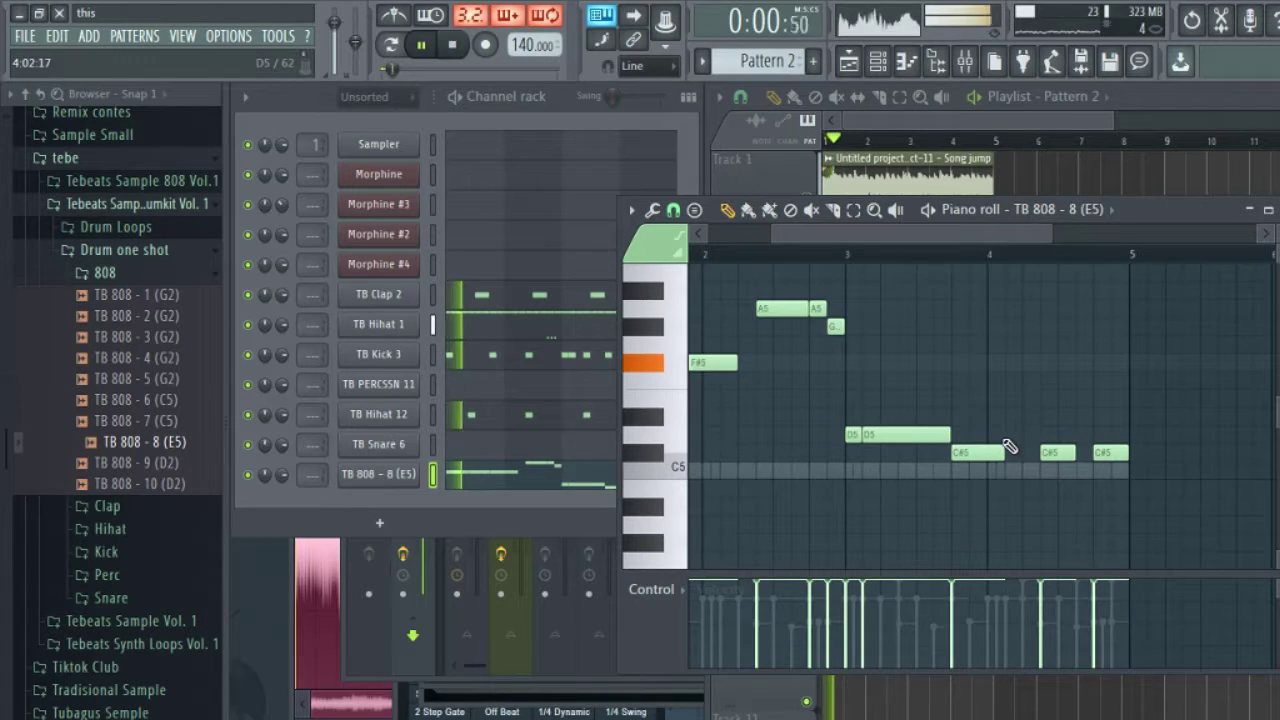
pyautogui.moveTo(1010, 451); pyautogui.dragTo(1040, 451)
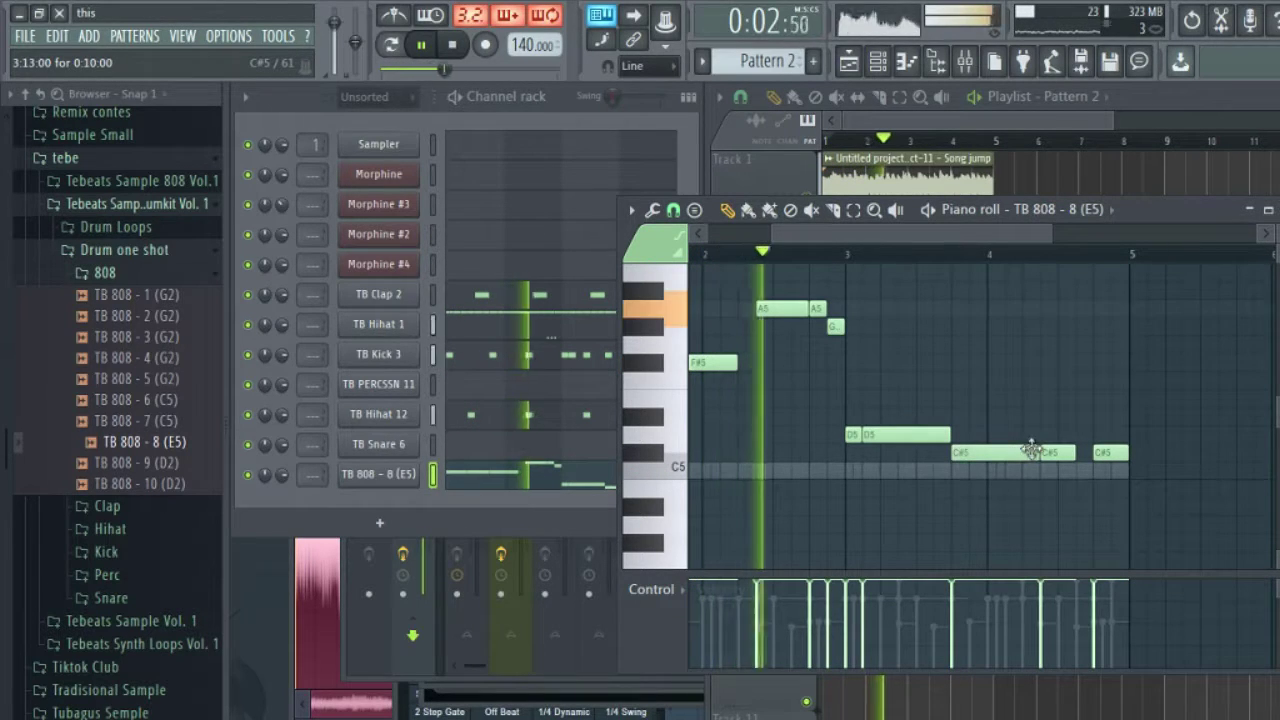
pyautogui.moveTo(983, 243); pyautogui.dragTo(913, 243)
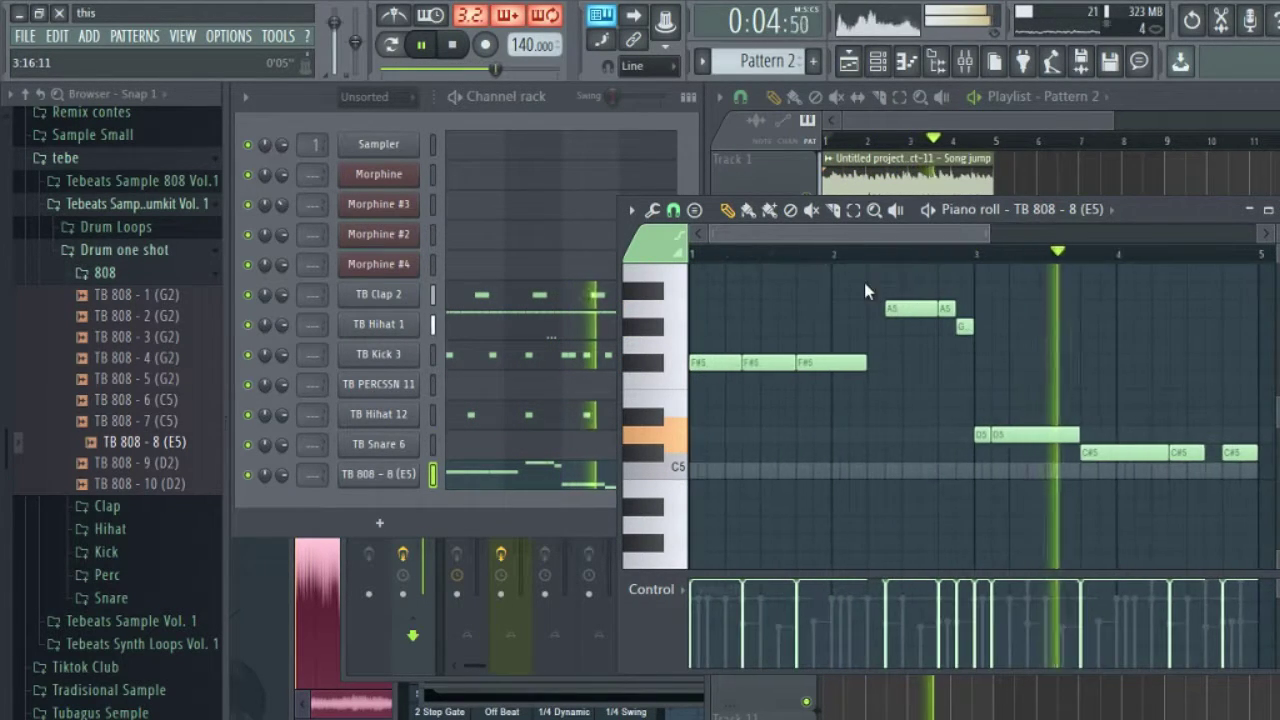
pyautogui.moveTo(862, 358); pyautogui.dragTo(880, 358)
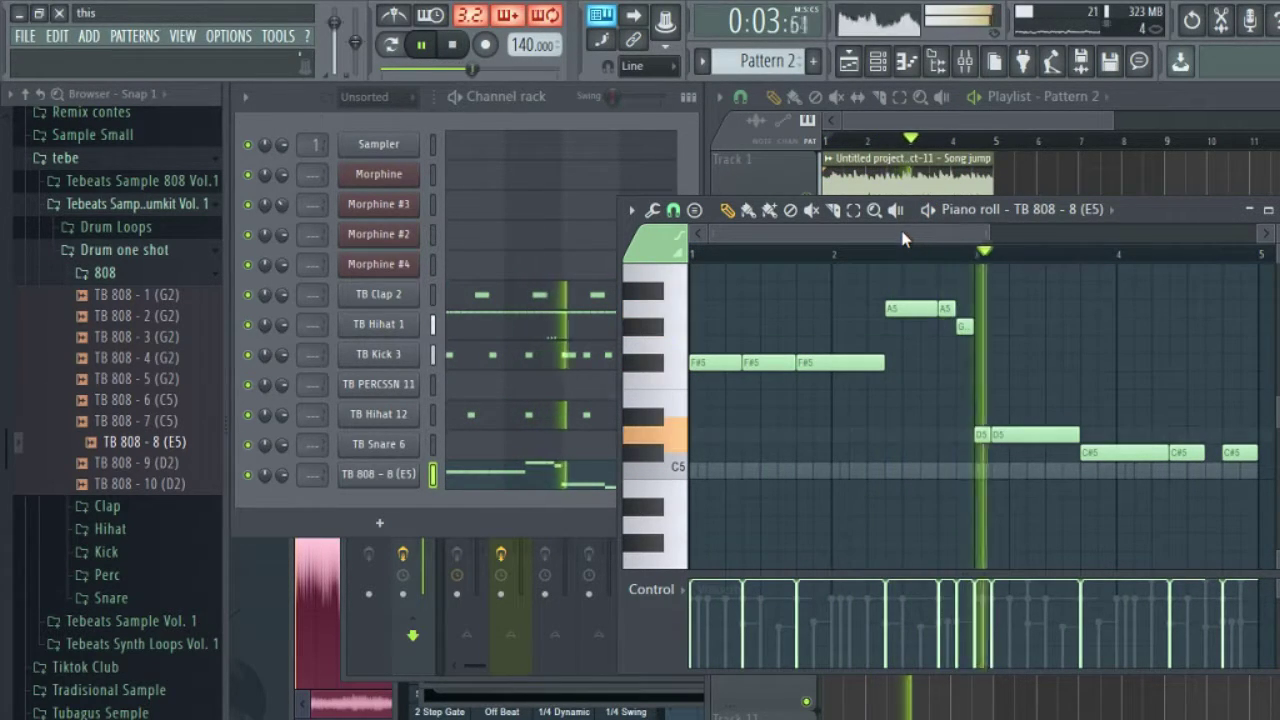
pyautogui.moveTo(737, 232); pyautogui.dragTo(850, 250)
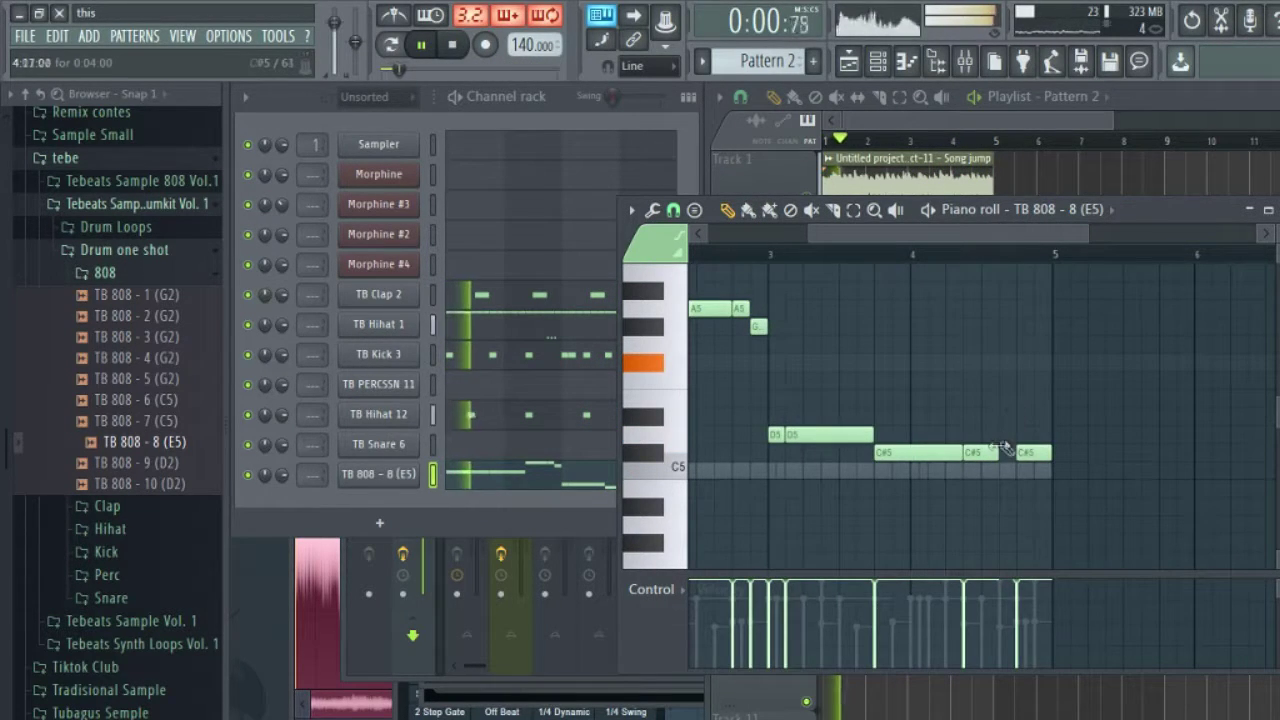
pyautogui.moveTo(997, 453); pyautogui.dragTo(1015, 453)
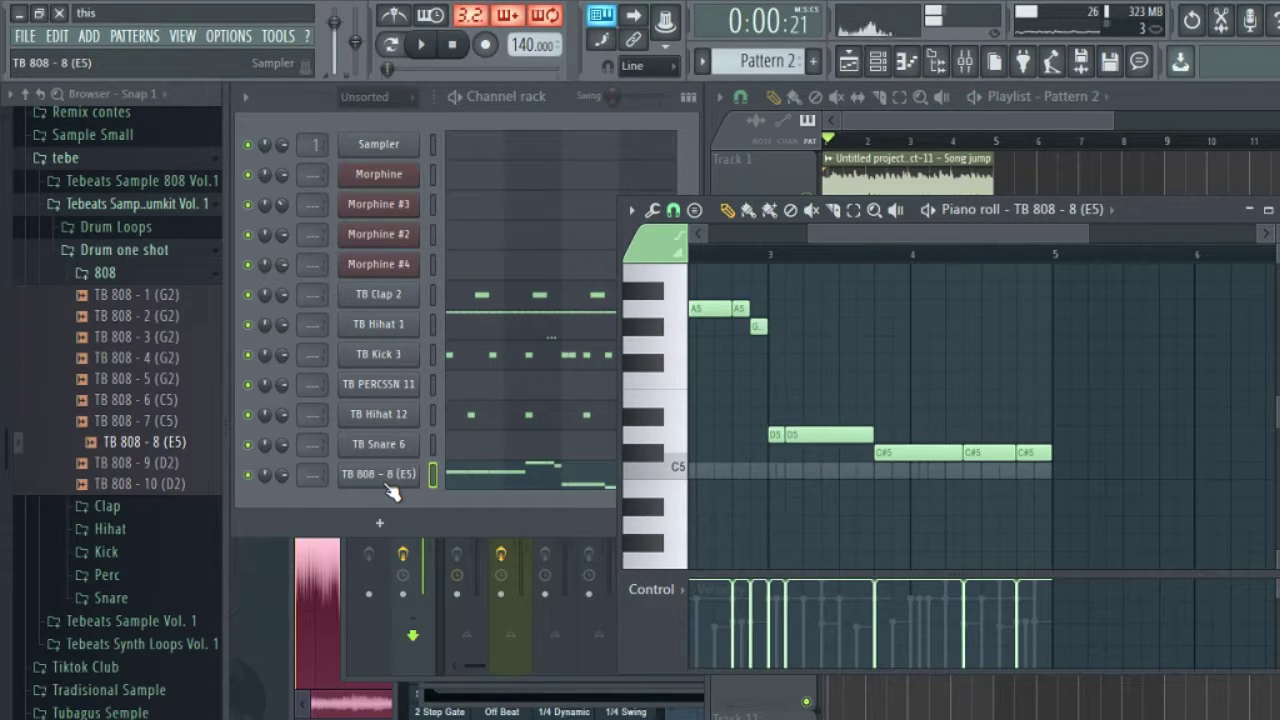
# Step: Move the TB 808 - 8 (E5) notes out of Pattern 2 into a new Pattern 3 by cutting and pasting them
pyautogui.click(967, 122)
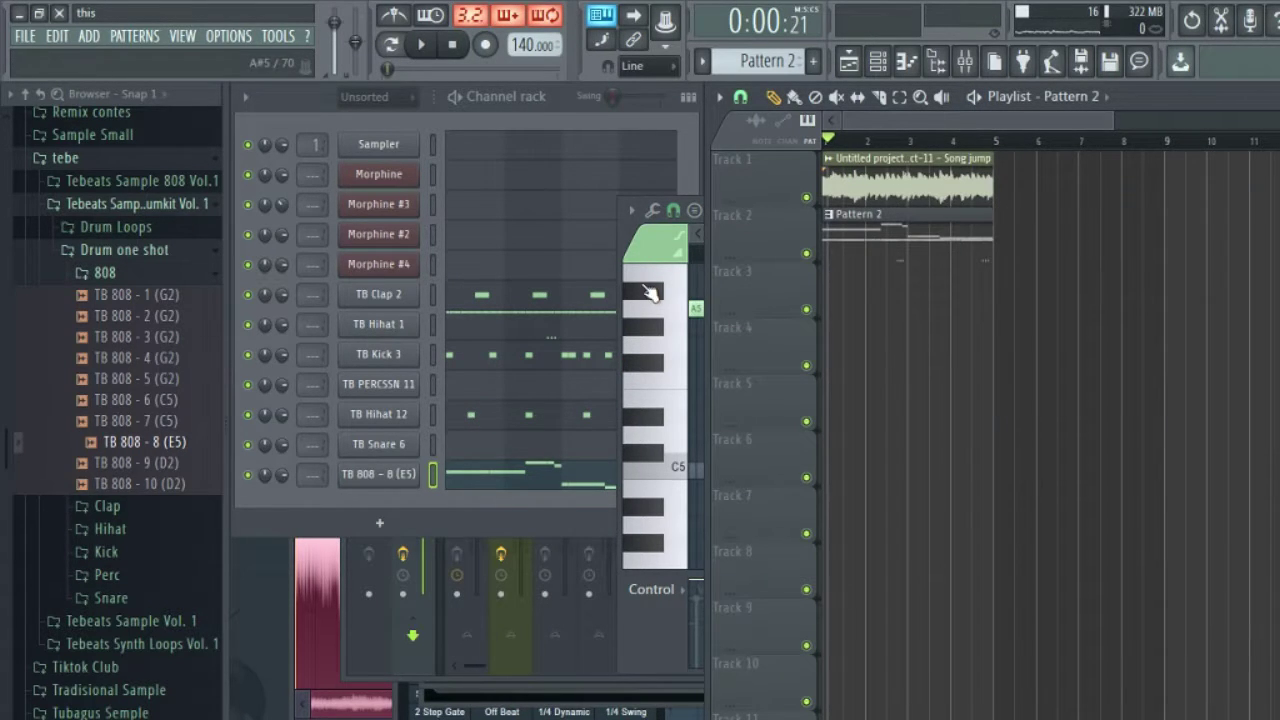
pyautogui.rightClick(417, 477)
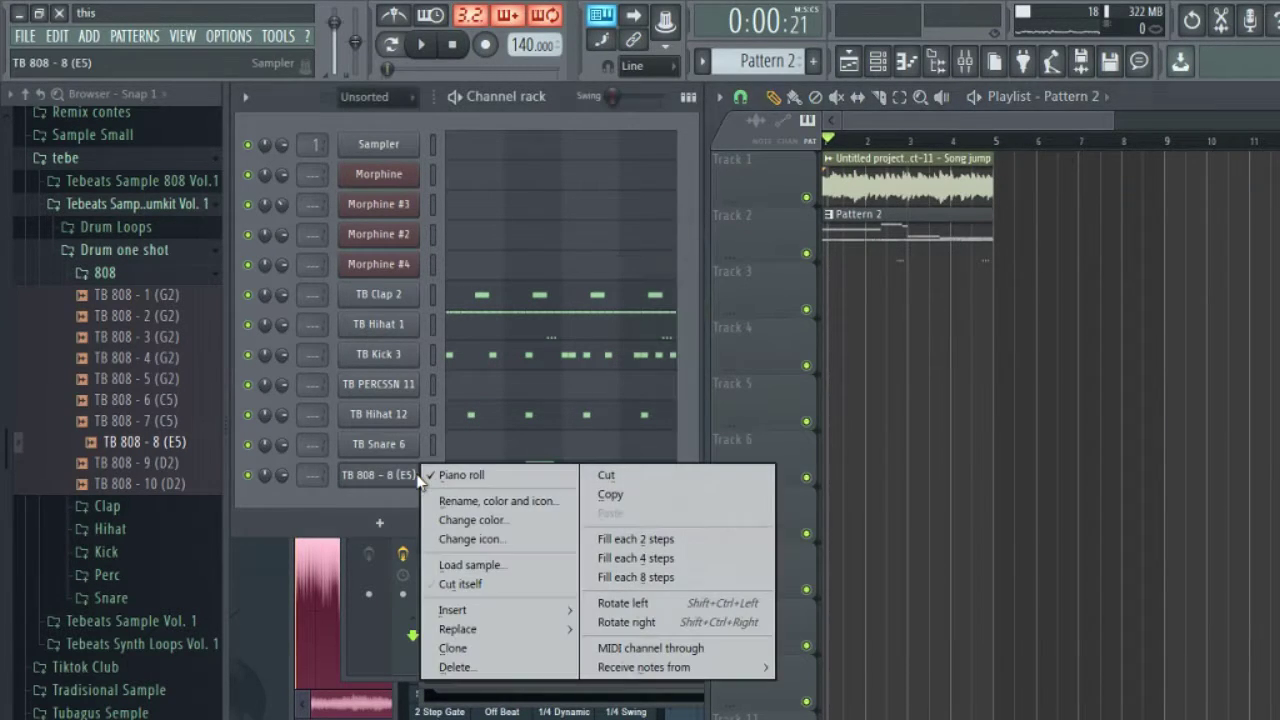
pyautogui.click(607, 477)
pyautogui.click(814, 64)
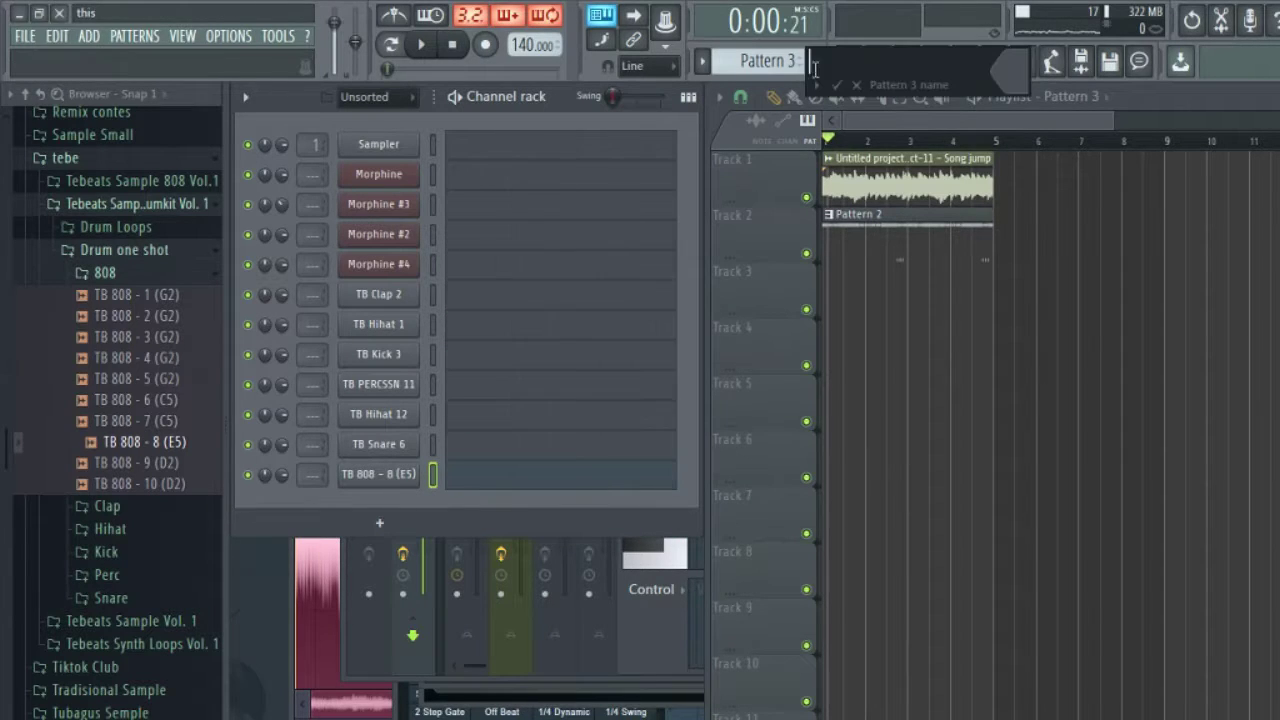
pyautogui.rightClick(410, 477)
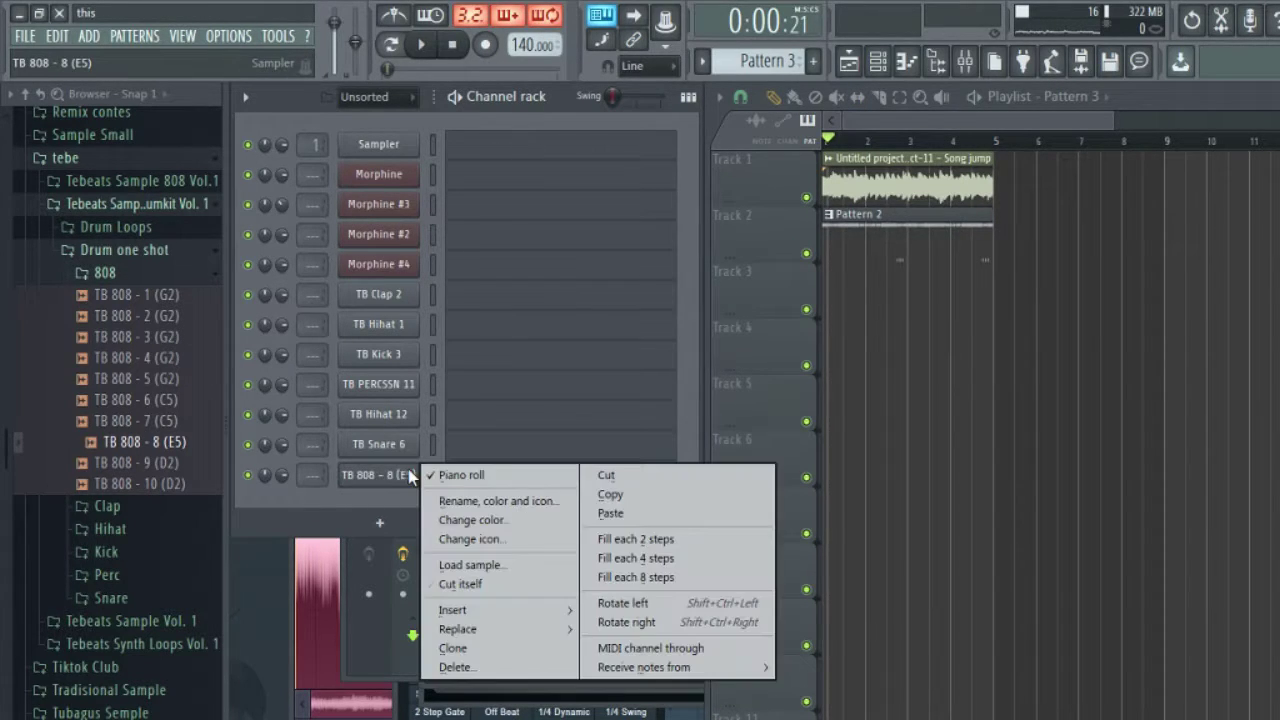
pyautogui.click(610, 512)
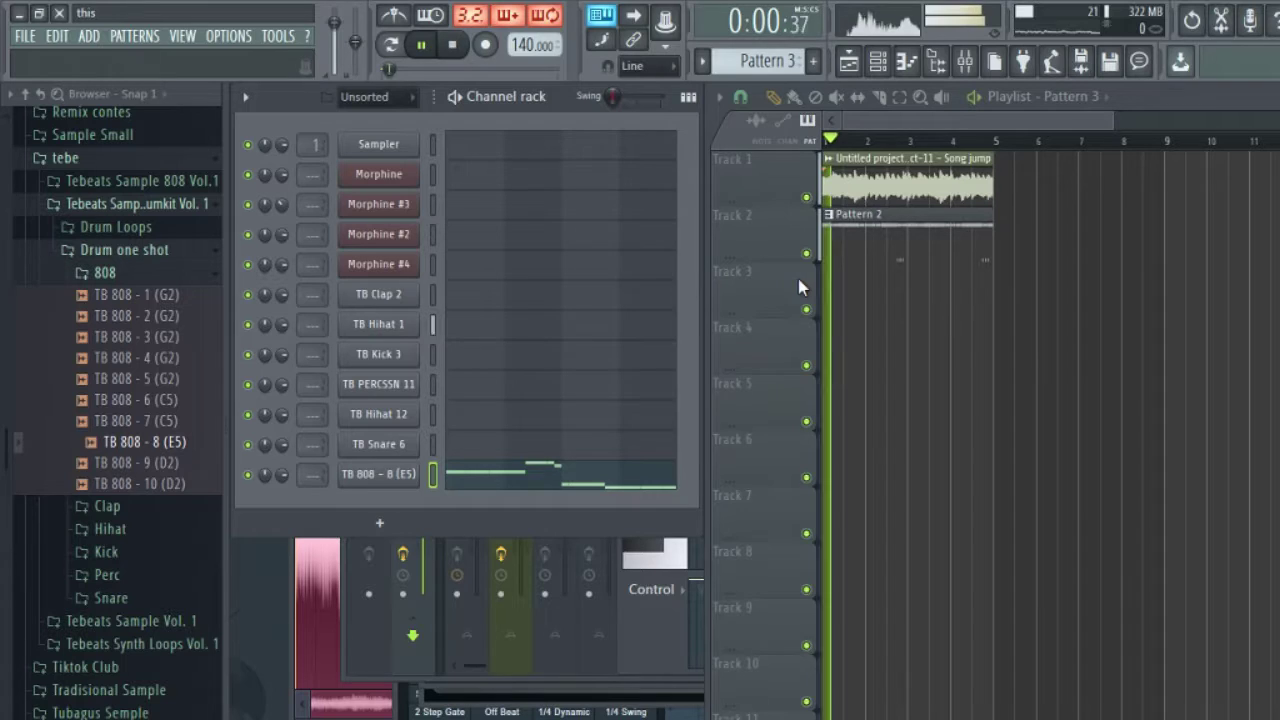
pyautogui.press('space')
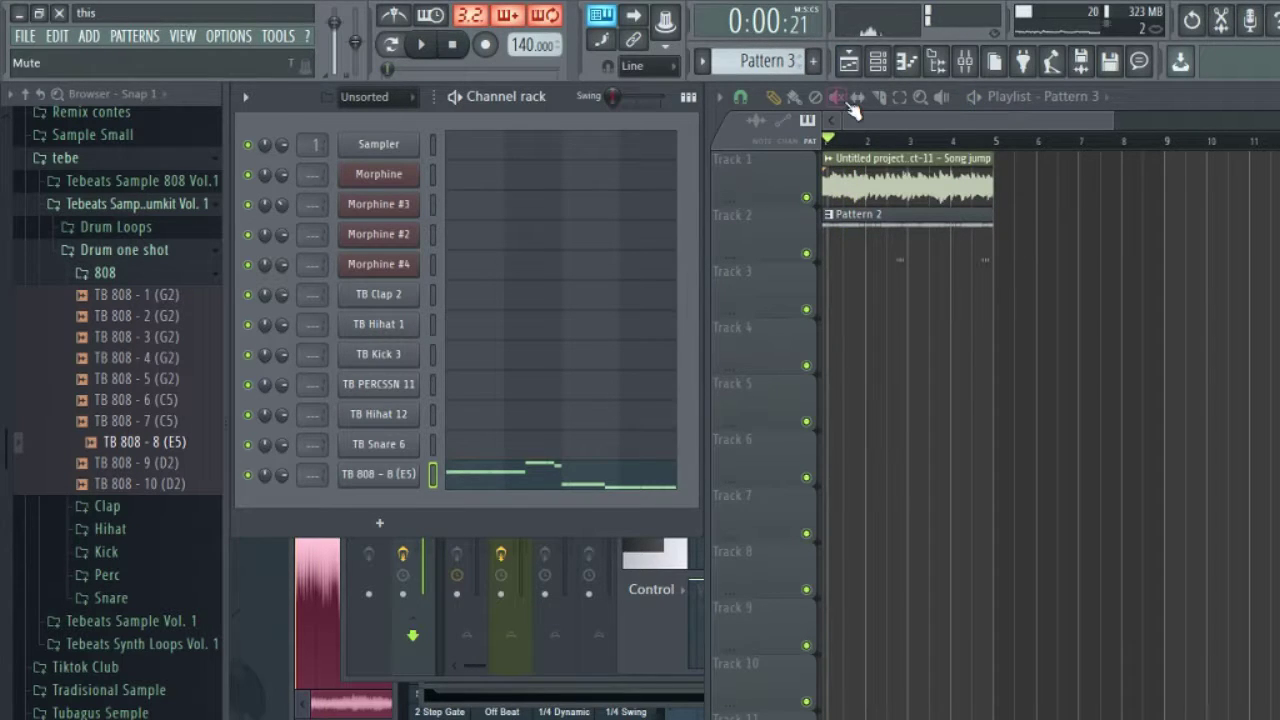
# Step: Route the TB 808 - 8 (E5) channel to mixer track 3 and arm that track for disk recording
pyautogui.click(379, 475)
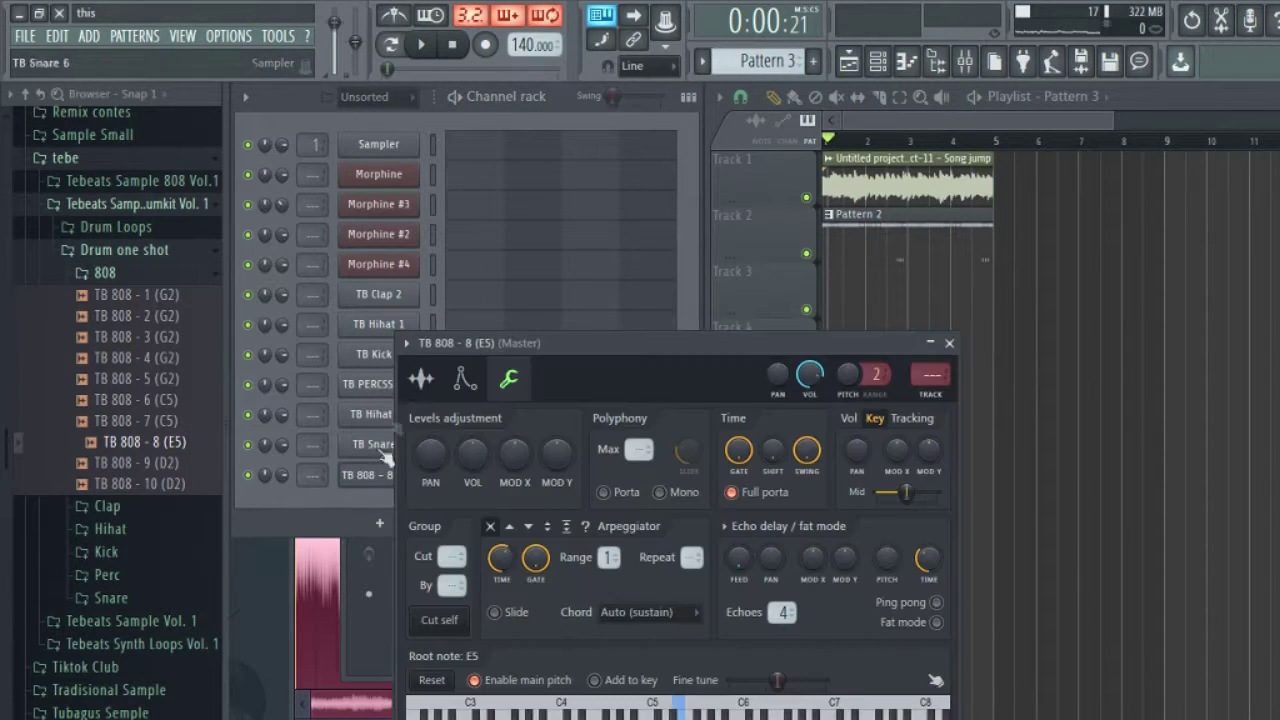
pyautogui.click(406, 343)
pyautogui.click(705, 409)
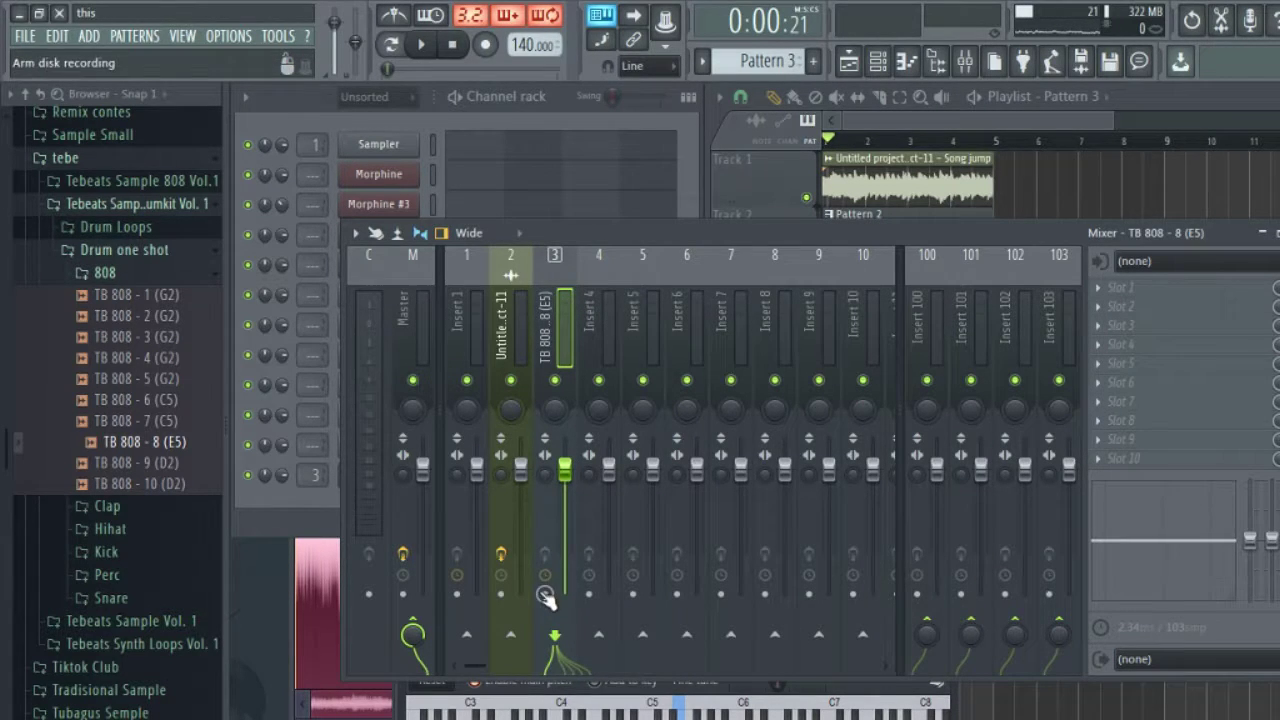
pyautogui.click(1163, 192)
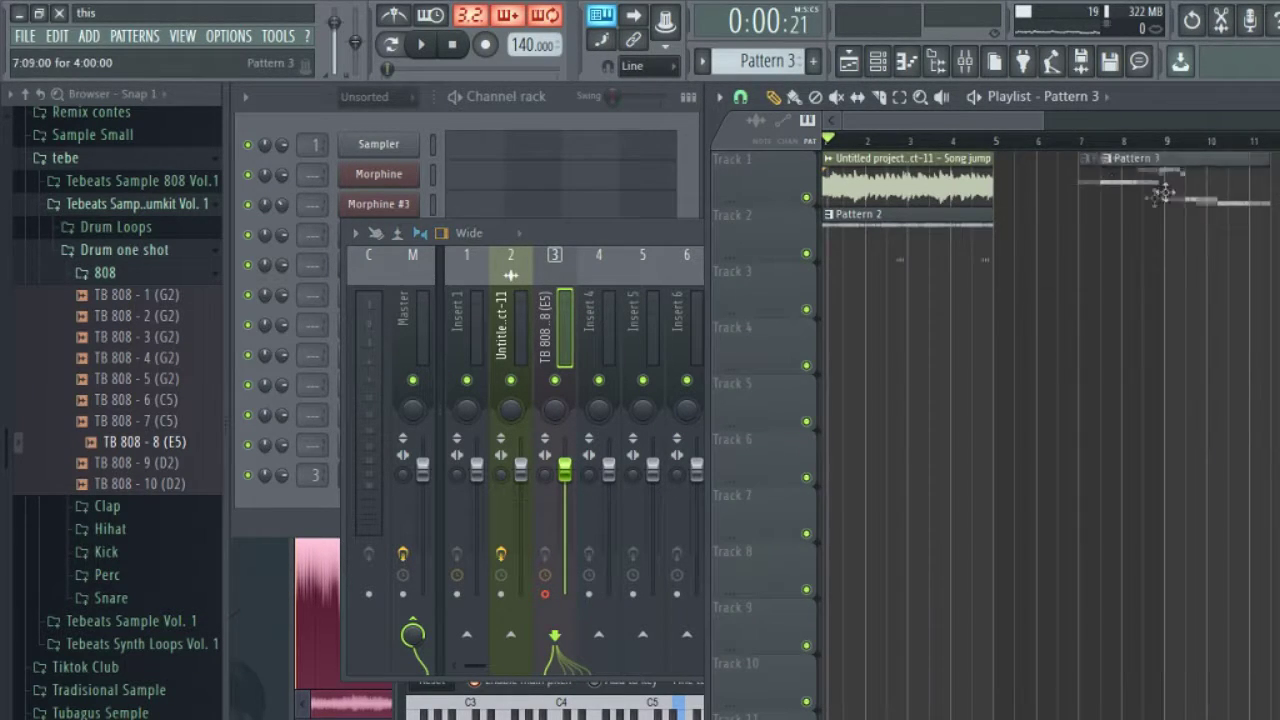
# Step: Render the armed 808 mixer track to an audio clip and bring up the playlist
pyautogui.click(355, 233)
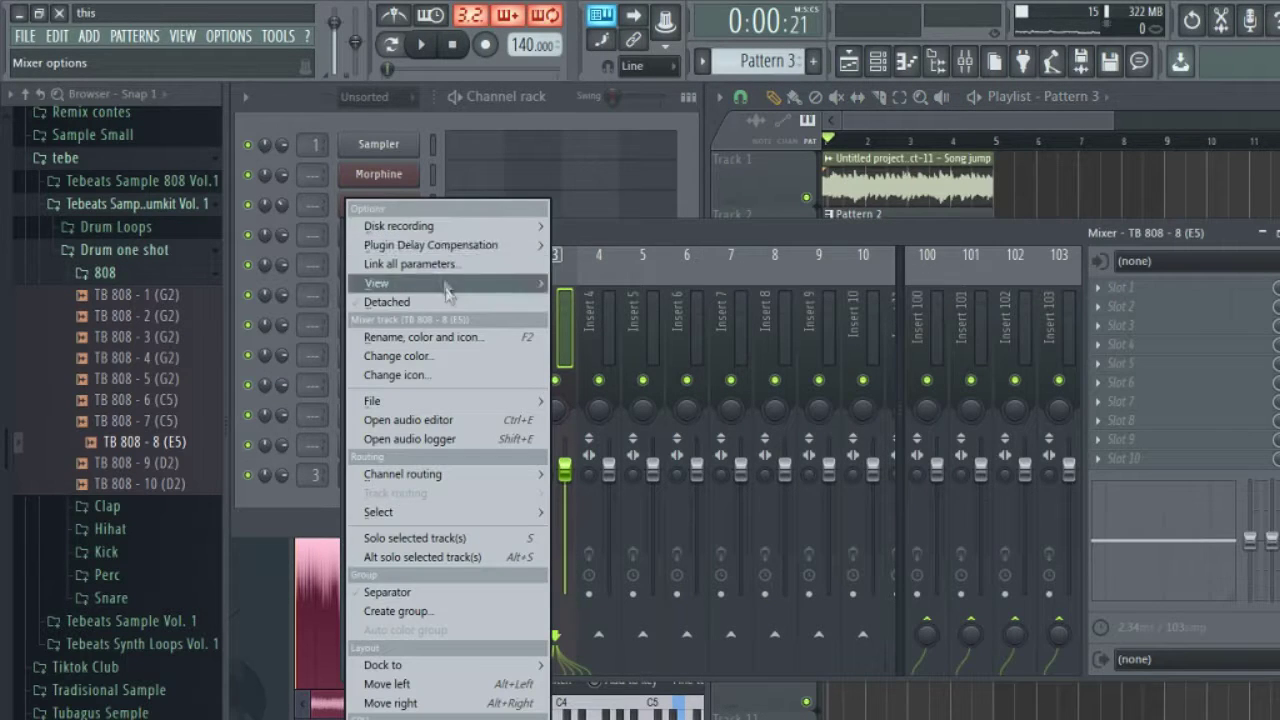
pyautogui.moveTo(440, 230)
pyautogui.click(639, 225)
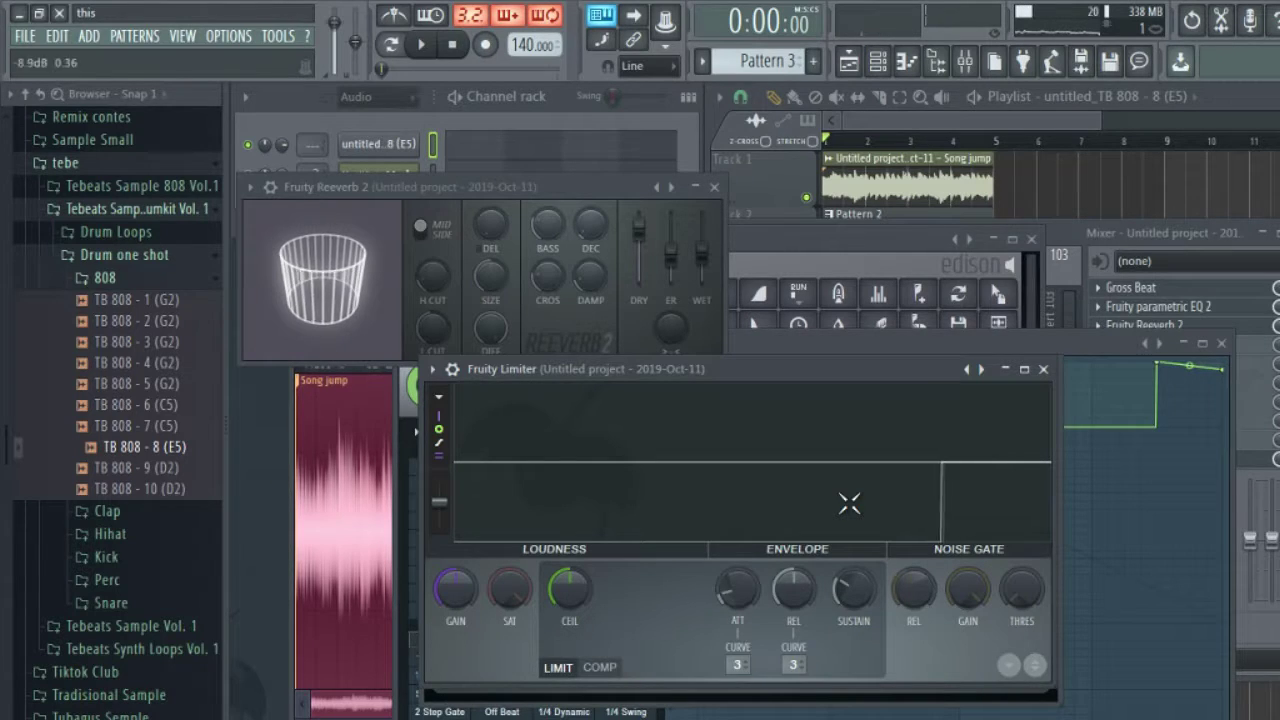
pyautogui.click(1018, 133)
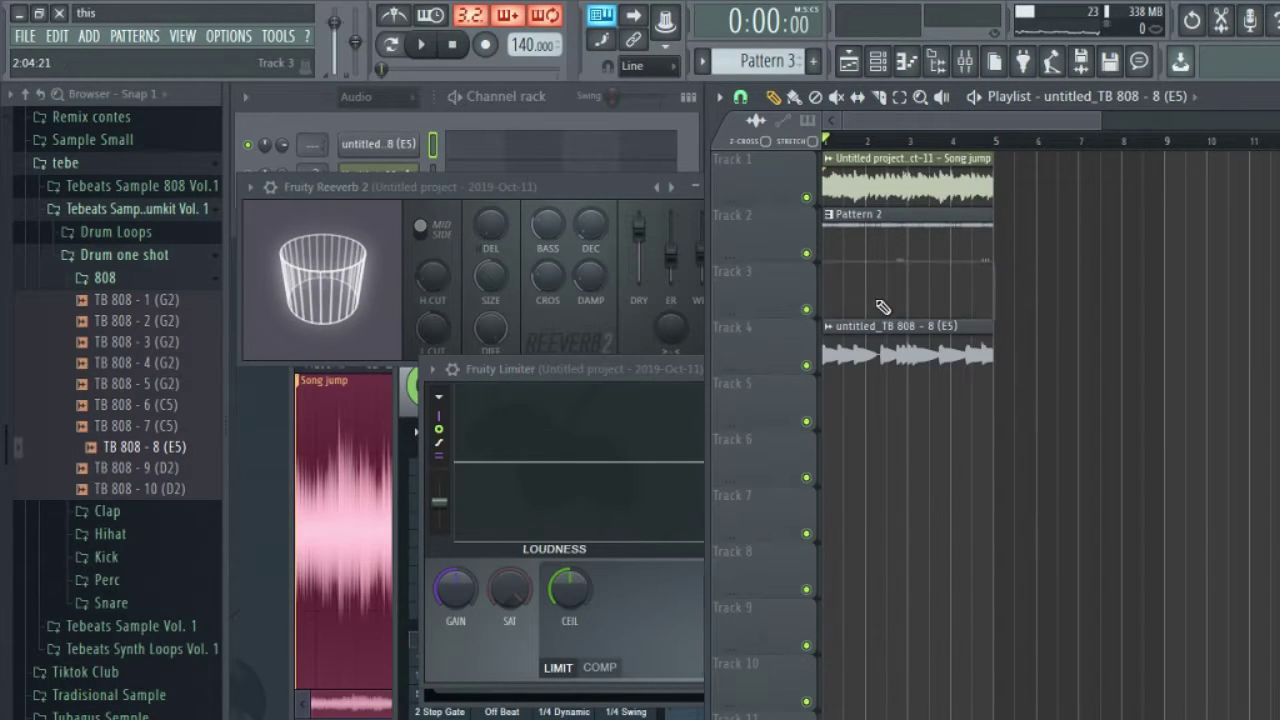
# Step: Move the rendered 808 audio clip from Track 4 up to Track 3 and turn on Normalize for its sample
pyautogui.moveTo(880, 345); pyautogui.dragTo(880, 289)
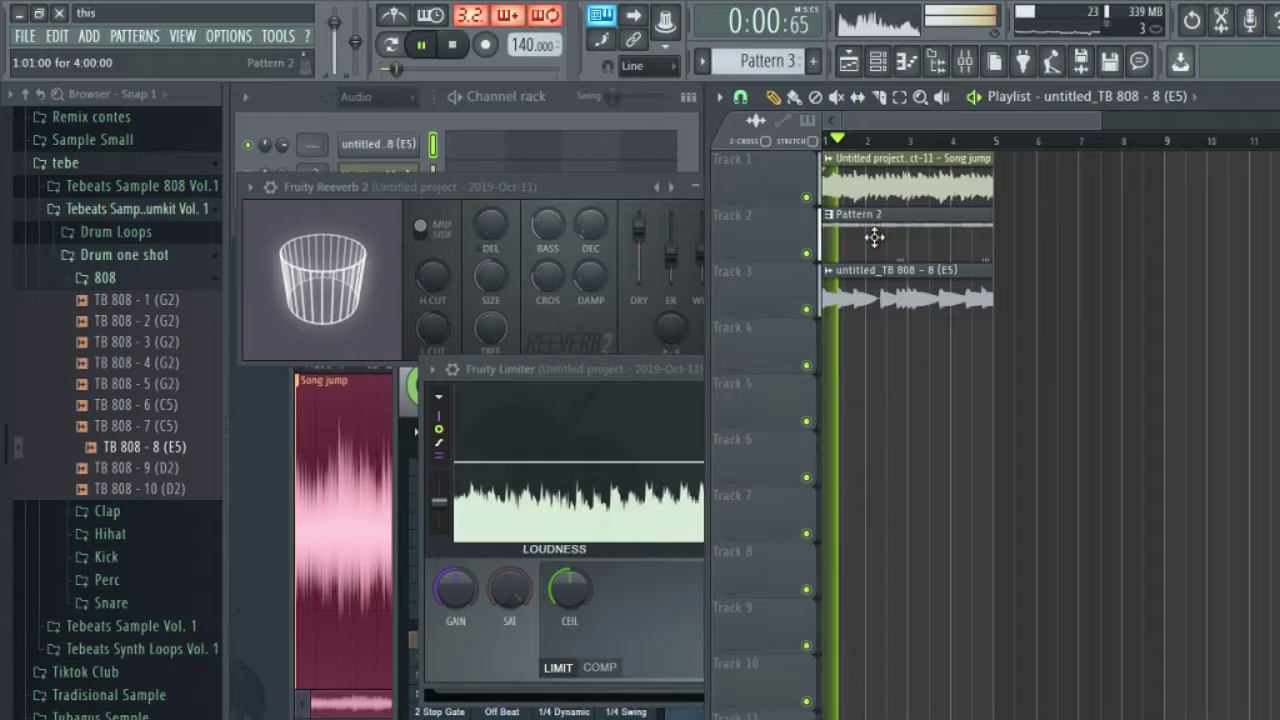
pyautogui.moveTo(1100, 118); pyautogui.dragTo(980, 116)
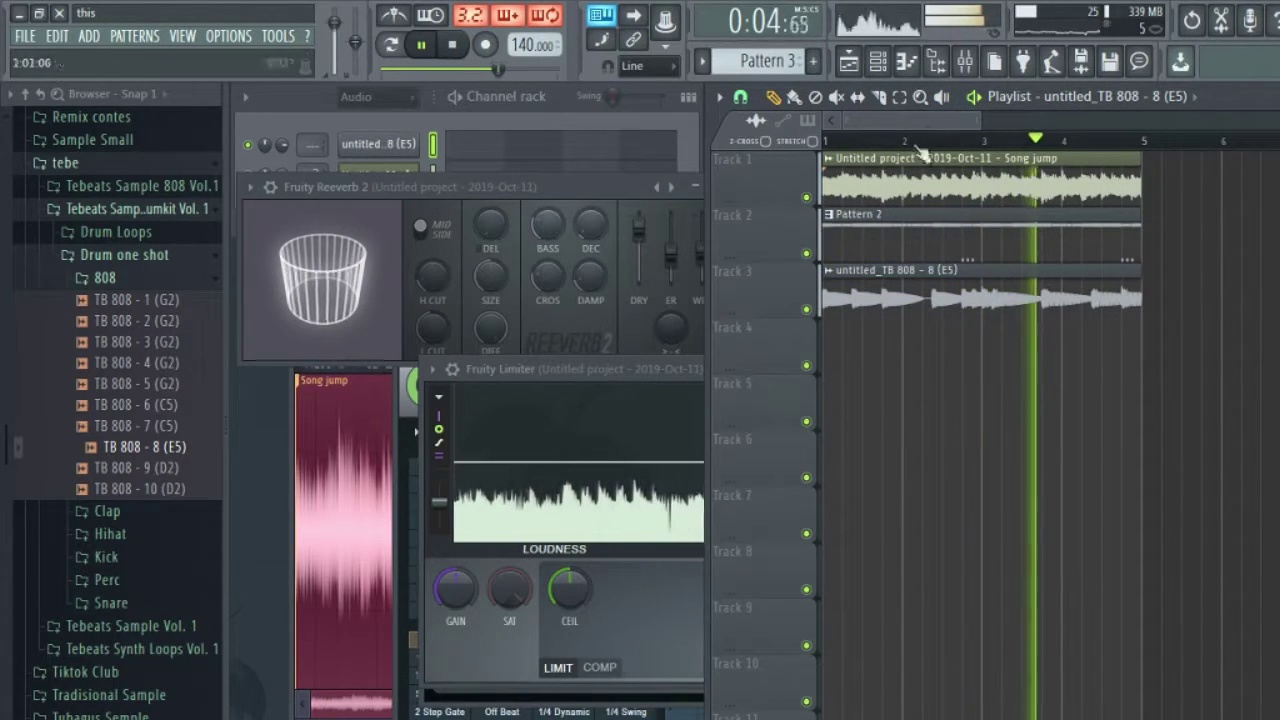
pyautogui.doubleClick(900, 295)
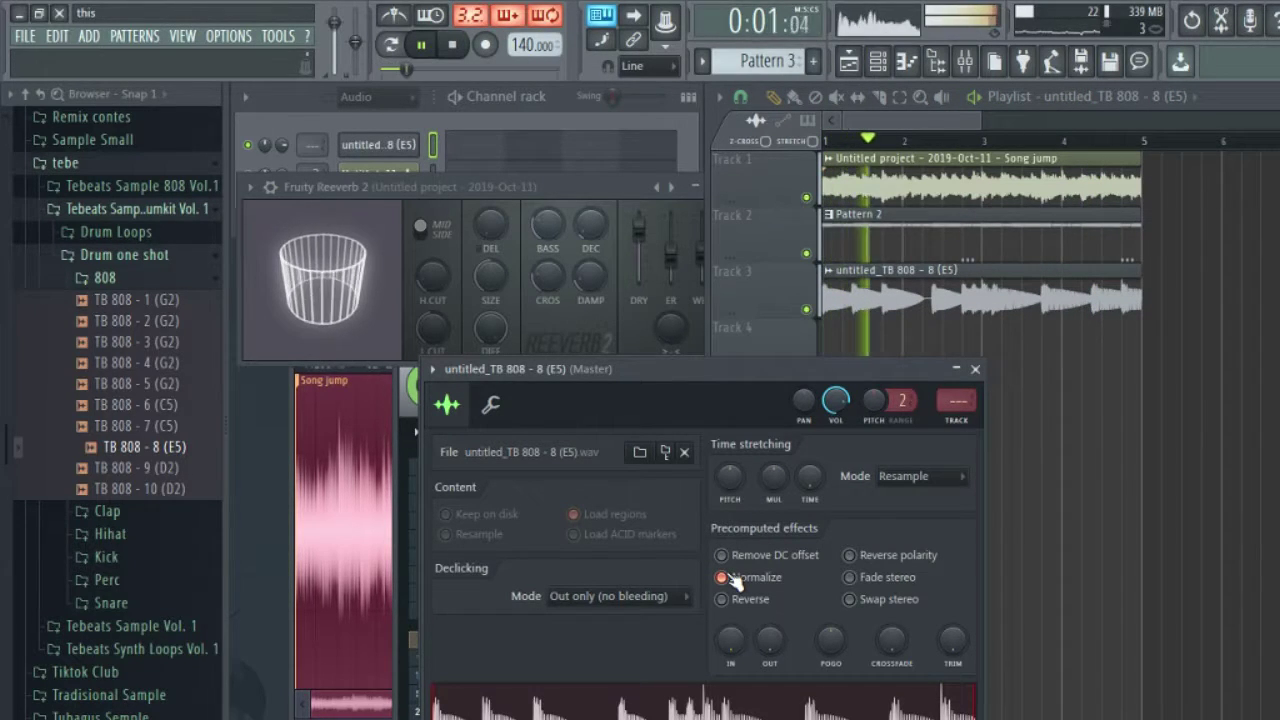
# Step: Show the Unsorted channel group in the channel rack and assign the 808 audio clip to a free mixer track
pyautogui.click(500, 128)
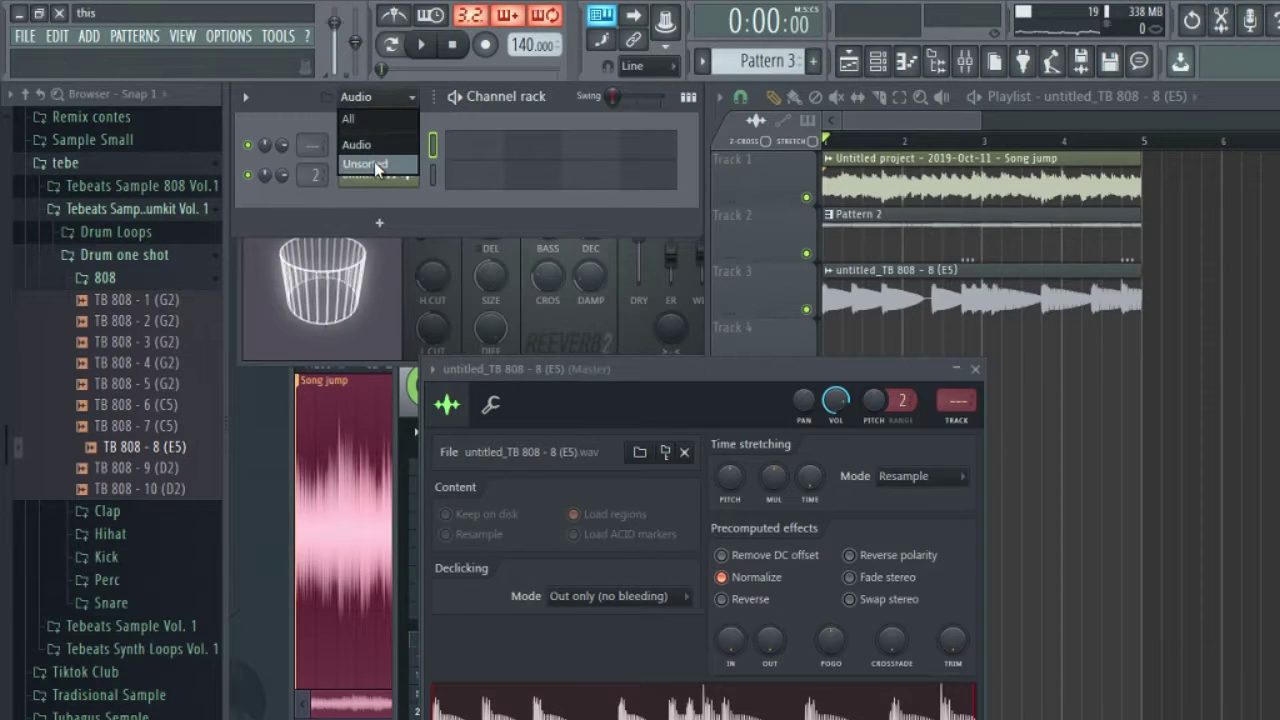
pyautogui.click(366, 164)
pyautogui.click(766, 394)
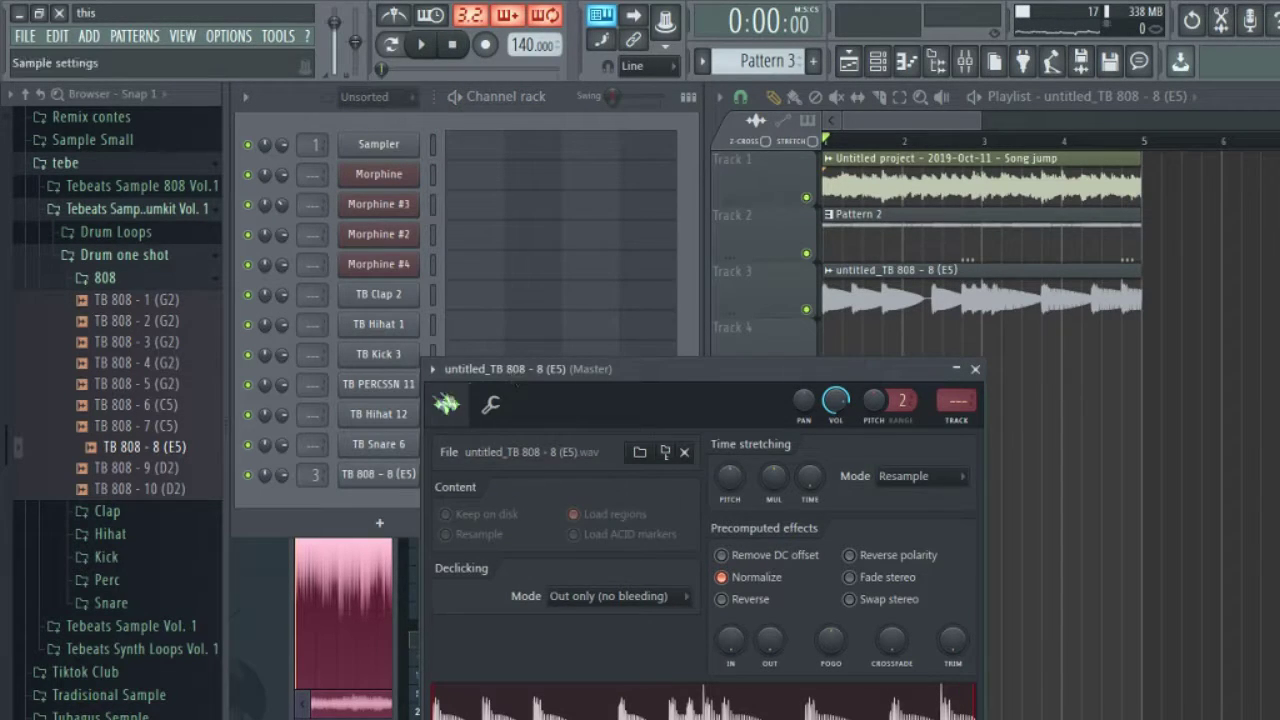
pyautogui.click(432, 370)
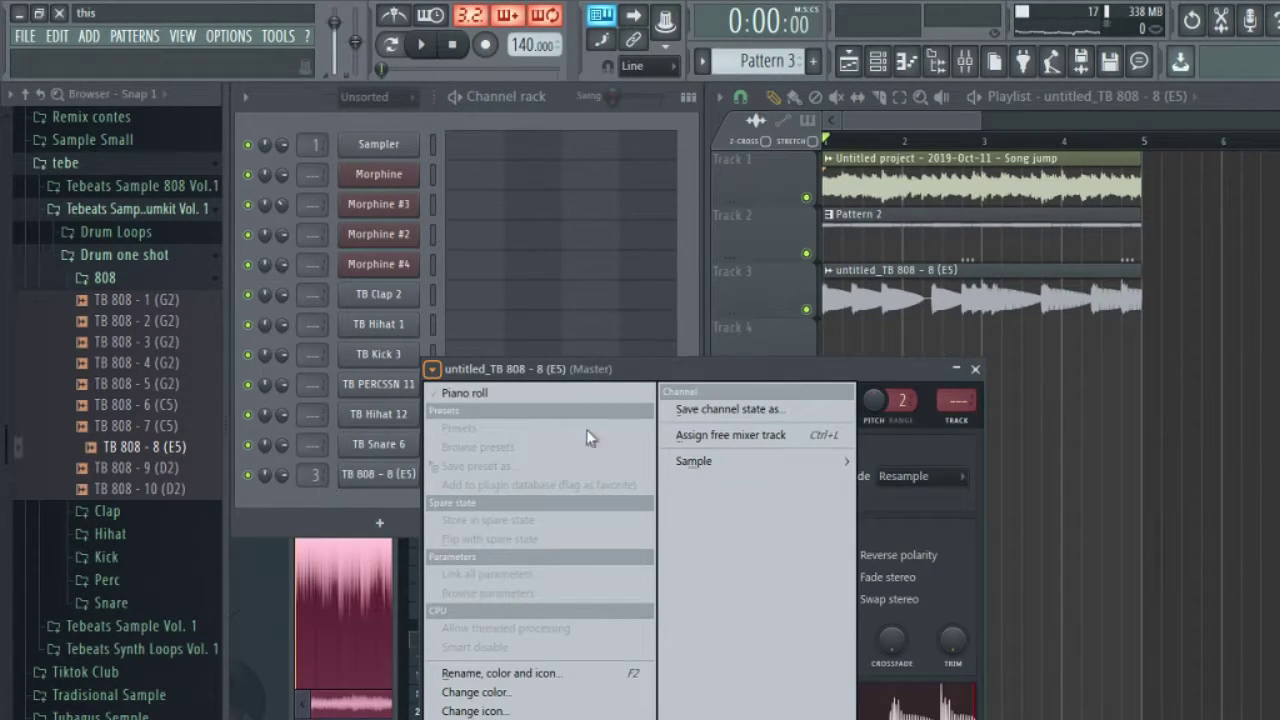
pyautogui.click(705, 430)
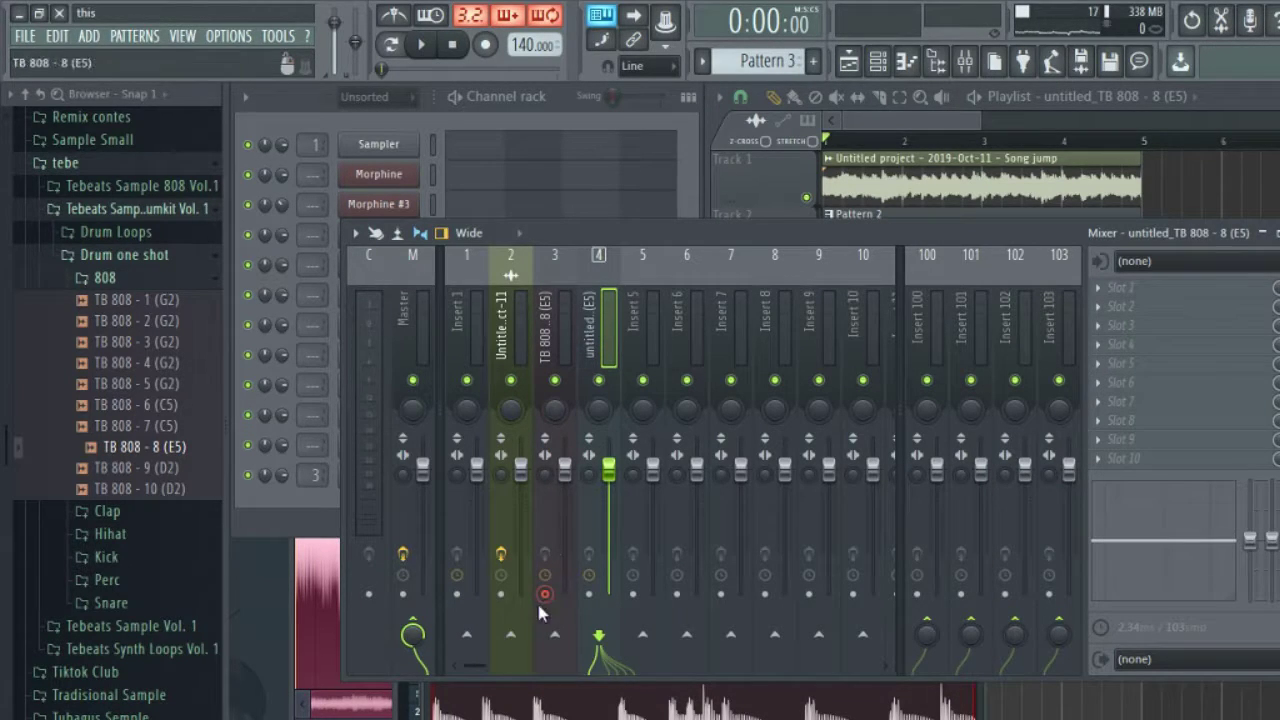
# Step: Load Fruity parametric EQ 2 on the 808 clip's mixer track with band 7 as a low pass, and lower that track's fader to 85%
pyautogui.click(1118, 287)
pyautogui.click(855, 200)
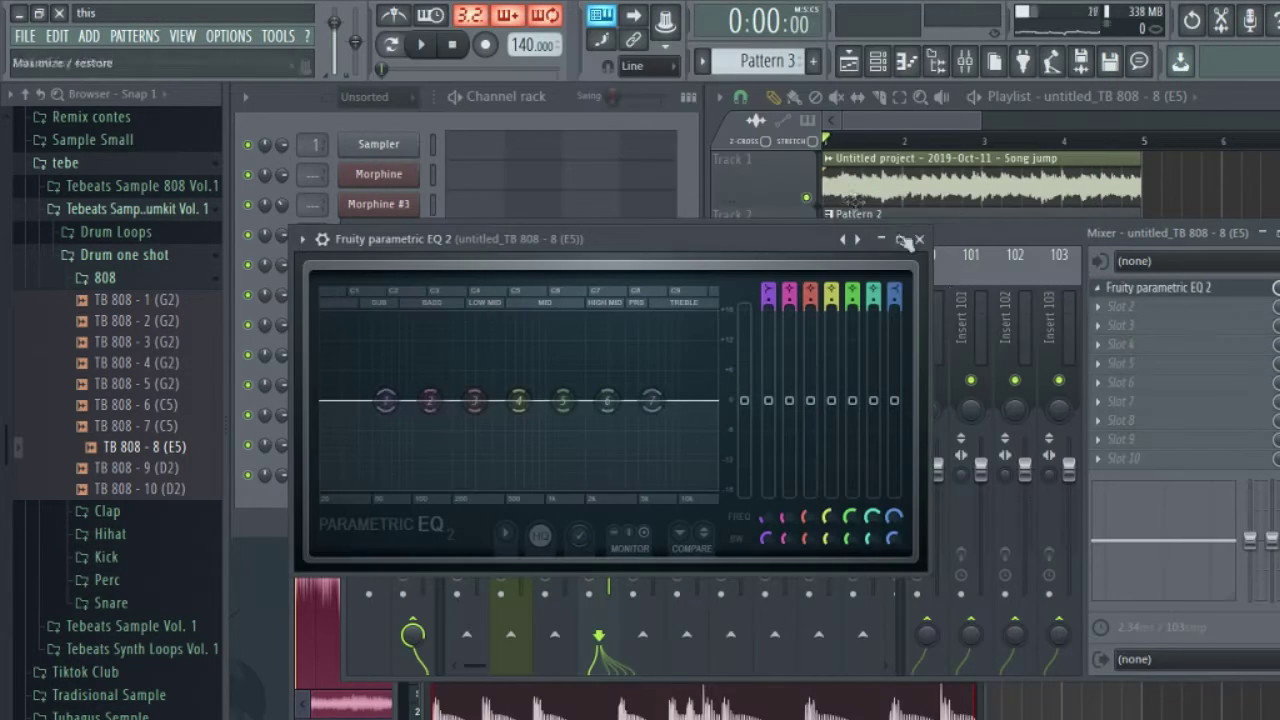
pyautogui.scroll(2, 651, 401)
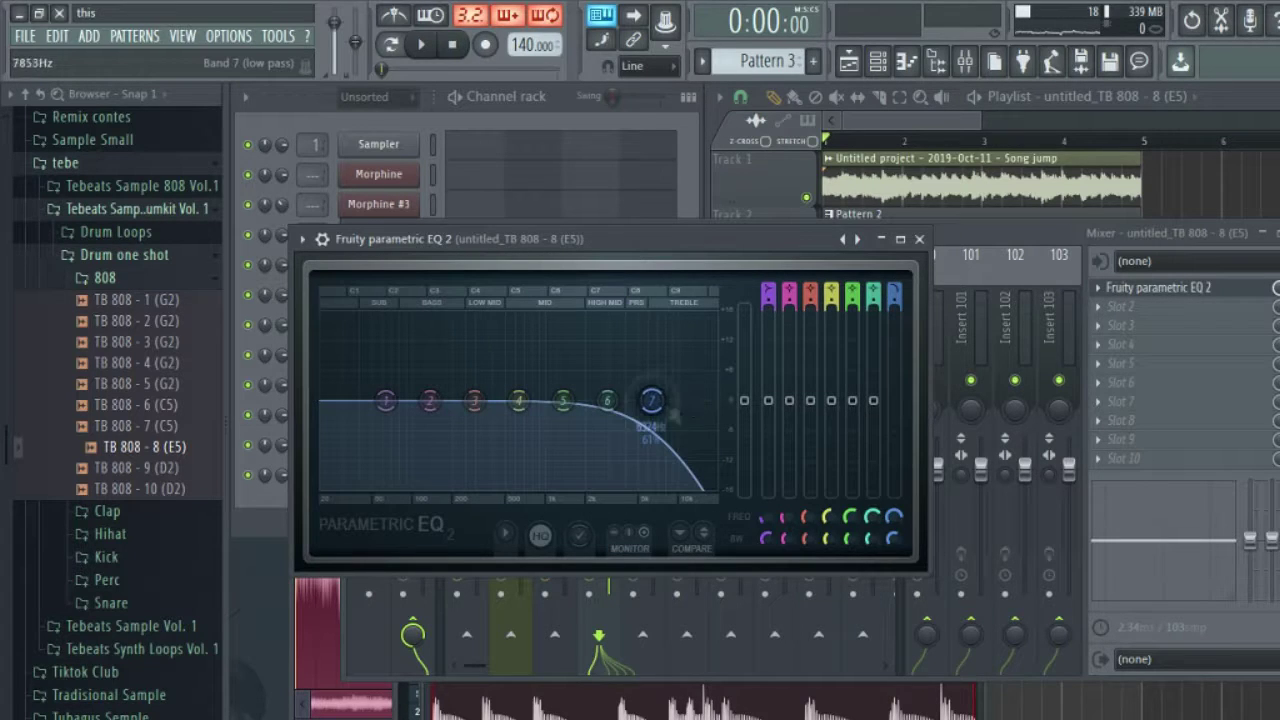
pyautogui.press('space')
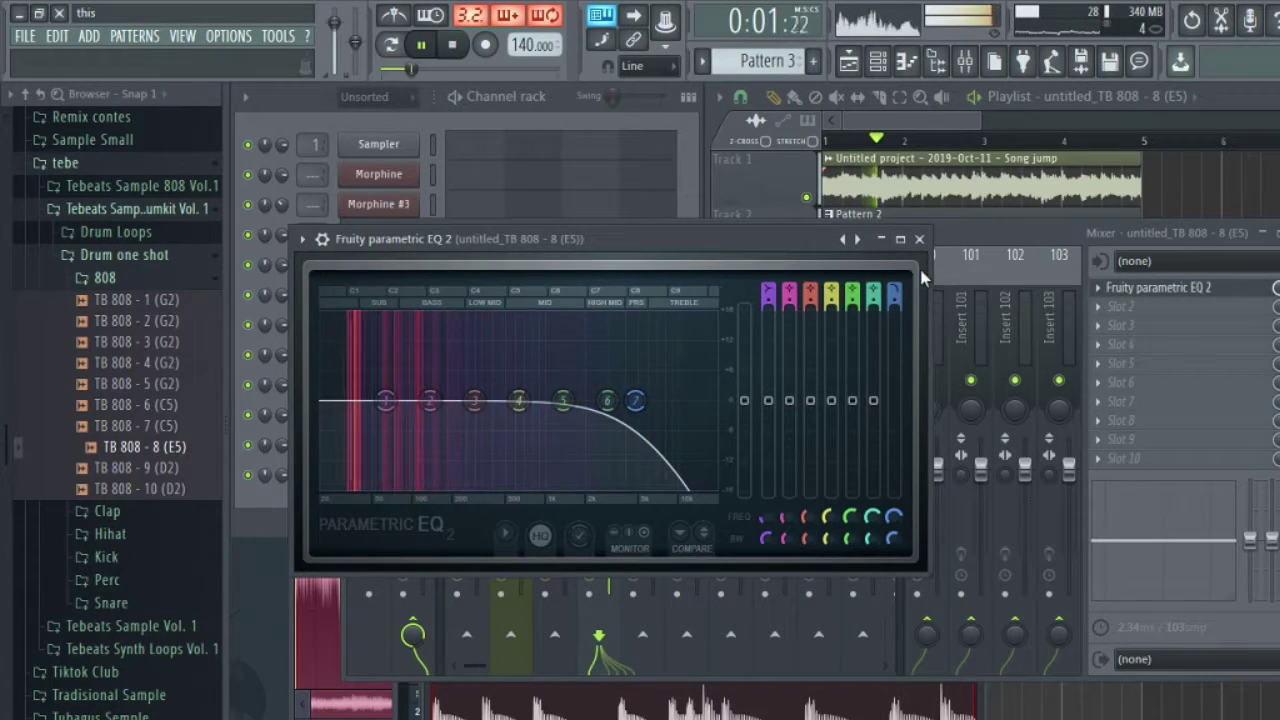
pyautogui.click(919, 239)
pyautogui.moveTo(610, 471); pyautogui.dragTo(609, 488)
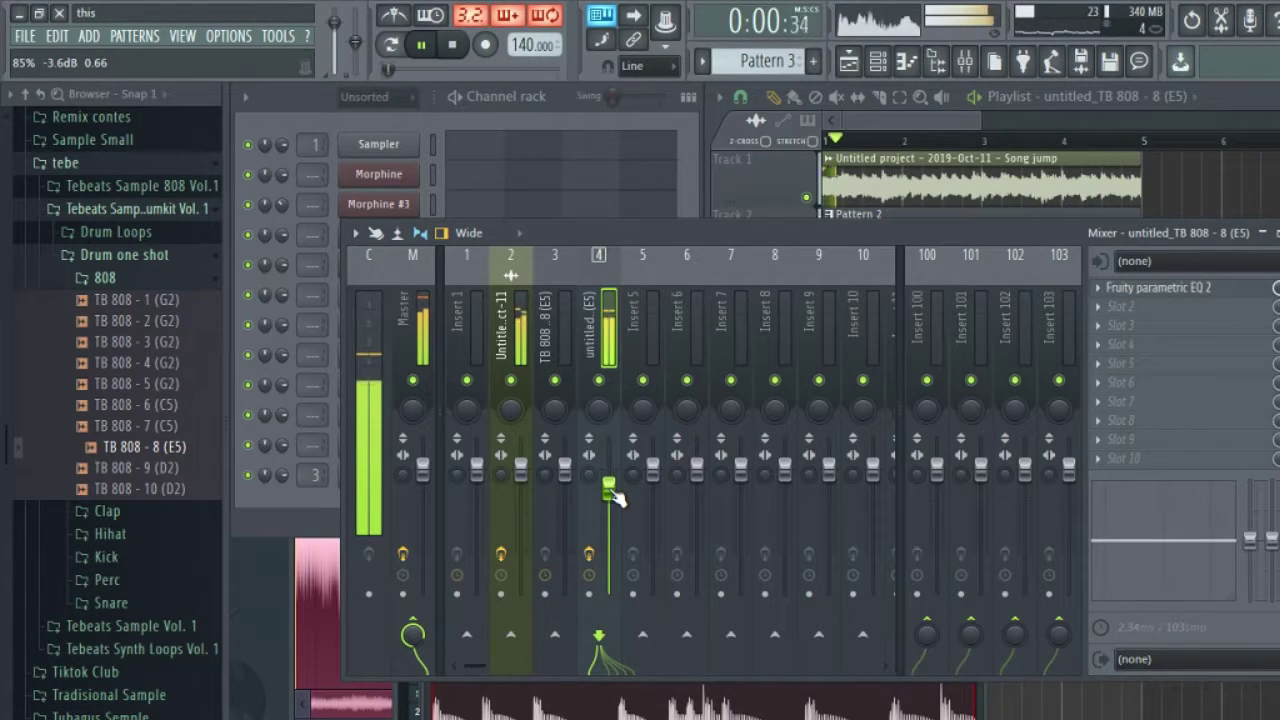
pyautogui.press('space')
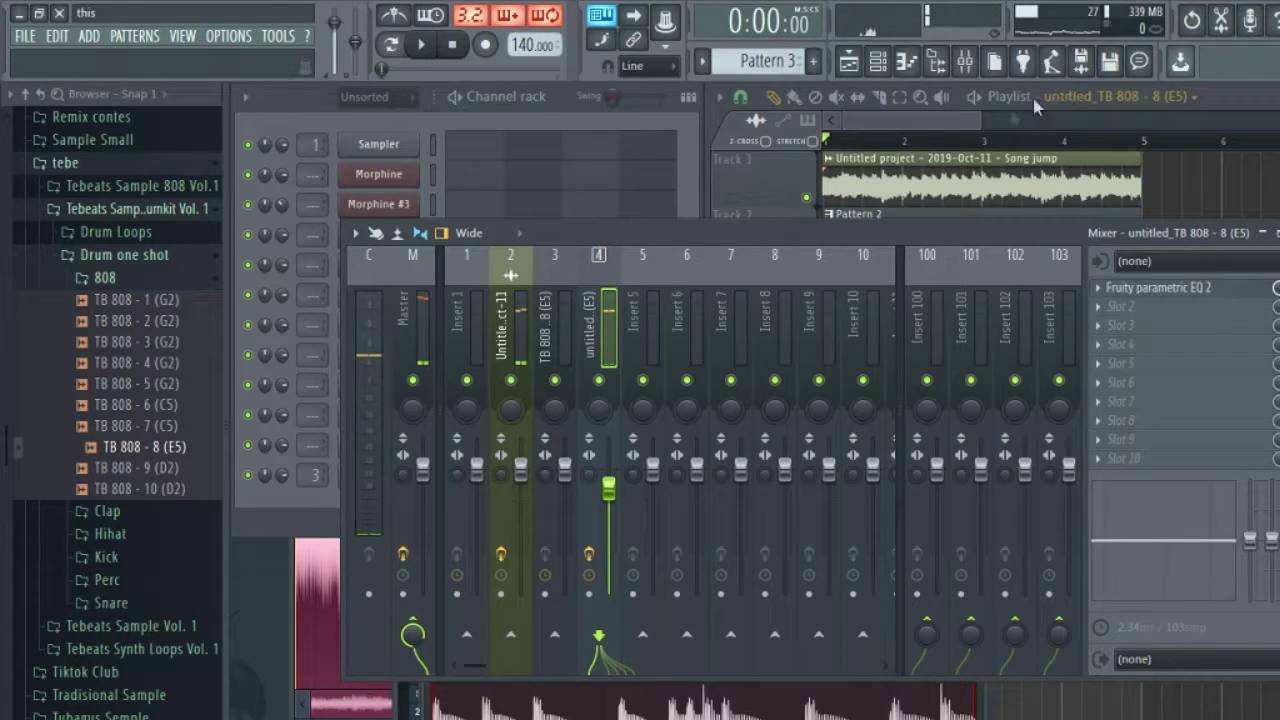
# Step: Bring the playlist forward and select the three clips on Tracks 1 to 3
pyautogui.click(938, 121)
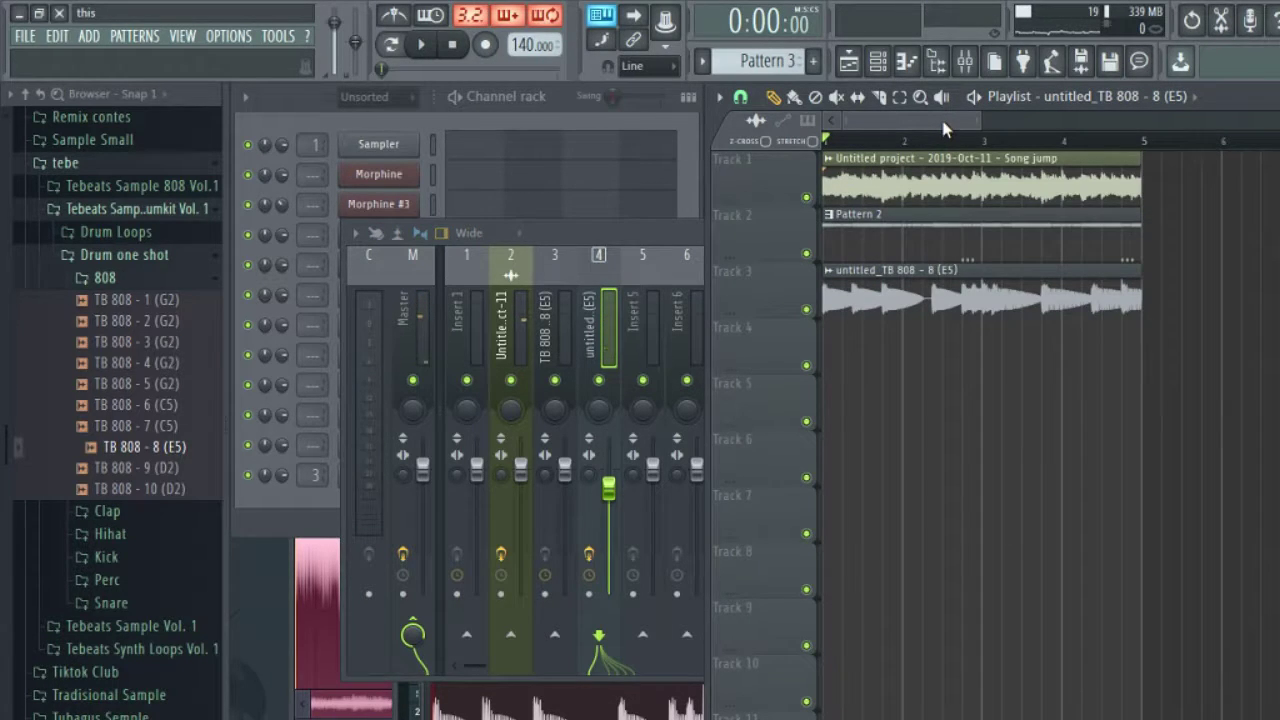
pyautogui.moveTo(846, 152); pyautogui.dragTo(1042, 318)
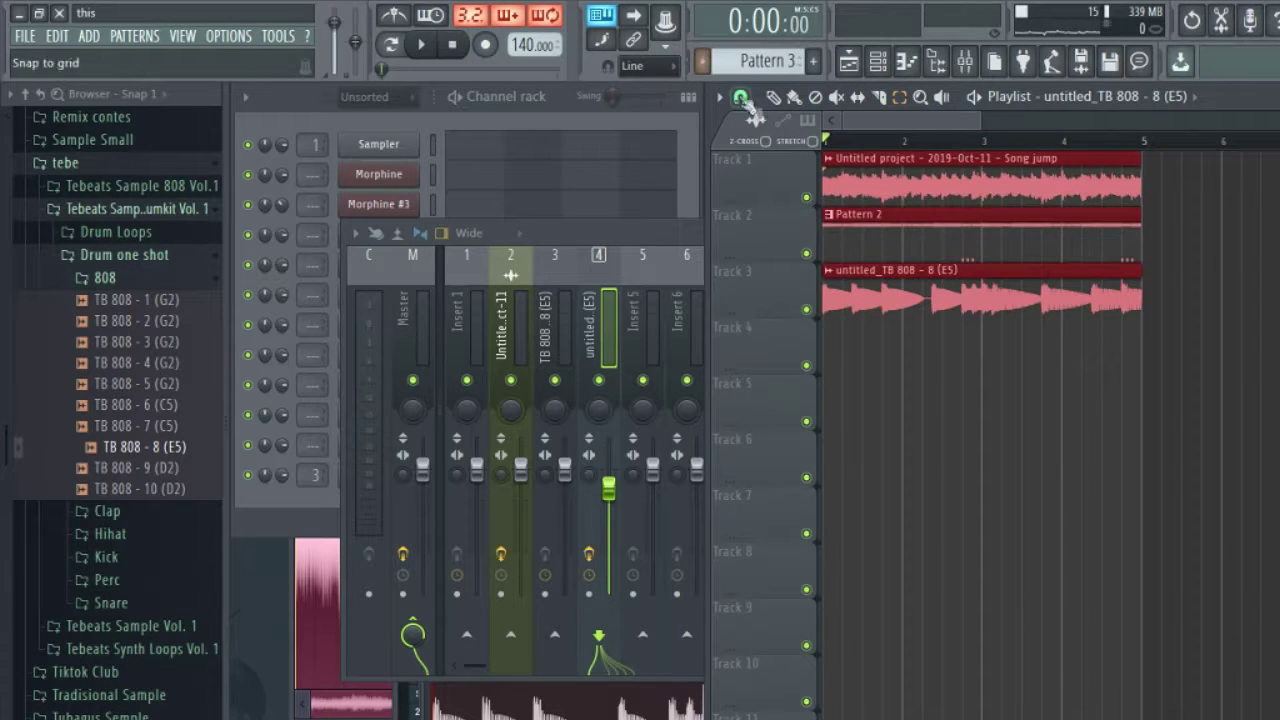
pyautogui.click(741, 98)
pyautogui.click(750, 104)
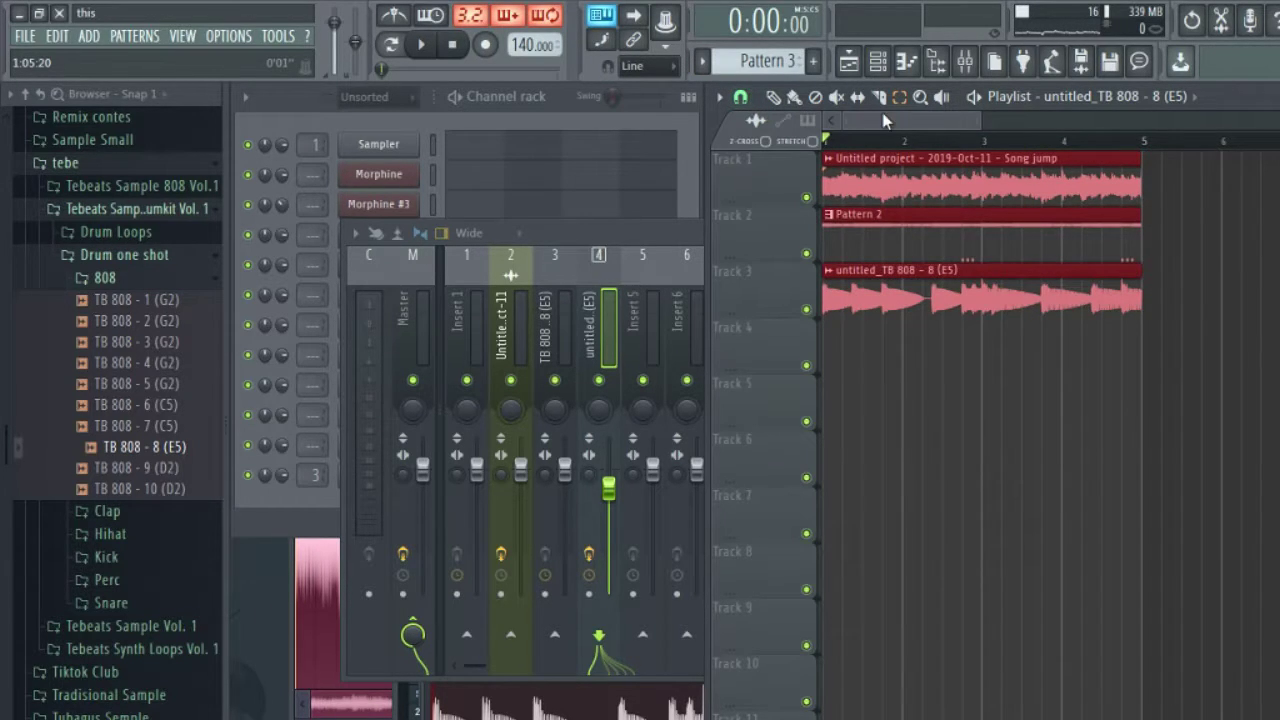
pyautogui.moveTo(977, 124); pyautogui.dragTo(1082, 124)
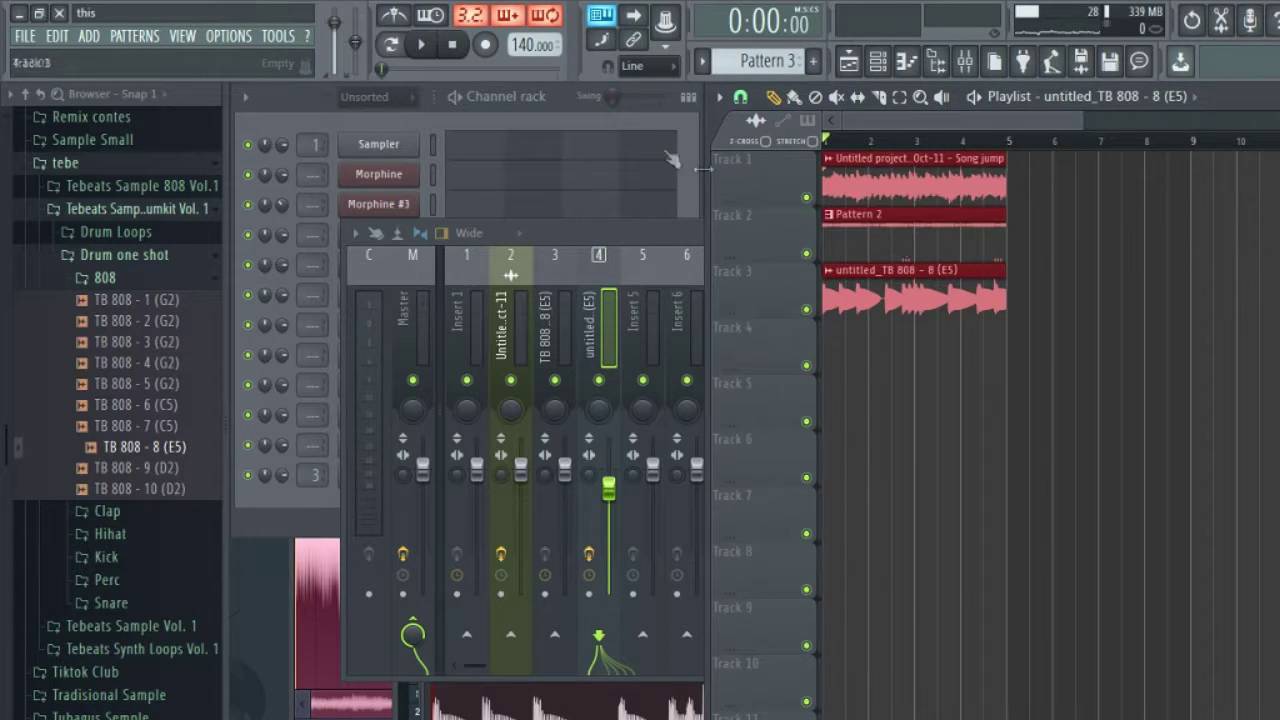
# Step: Open Pattern 2 from its playlist clip, check the TB Hihat 12 and TB Kick 3 channel settings, and play the pattern
pyautogui.click(634, 130)
pyautogui.doubleClick(855, 214)
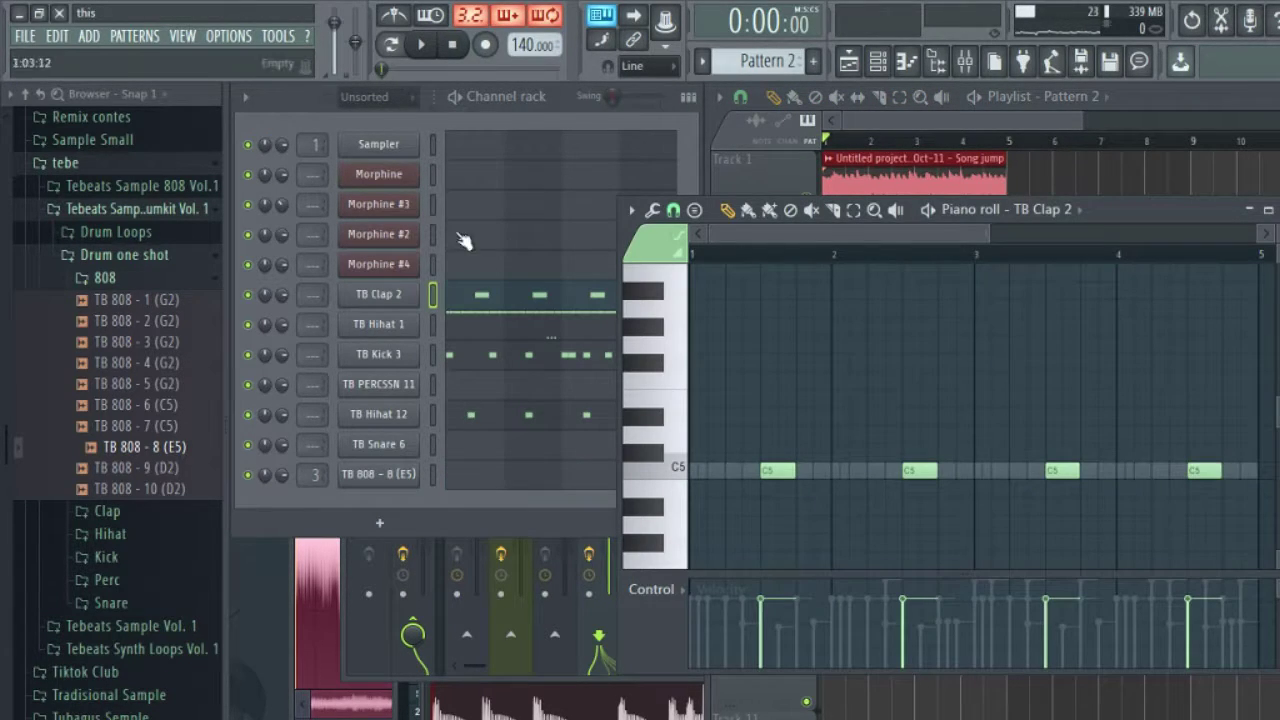
pyautogui.click(378, 414)
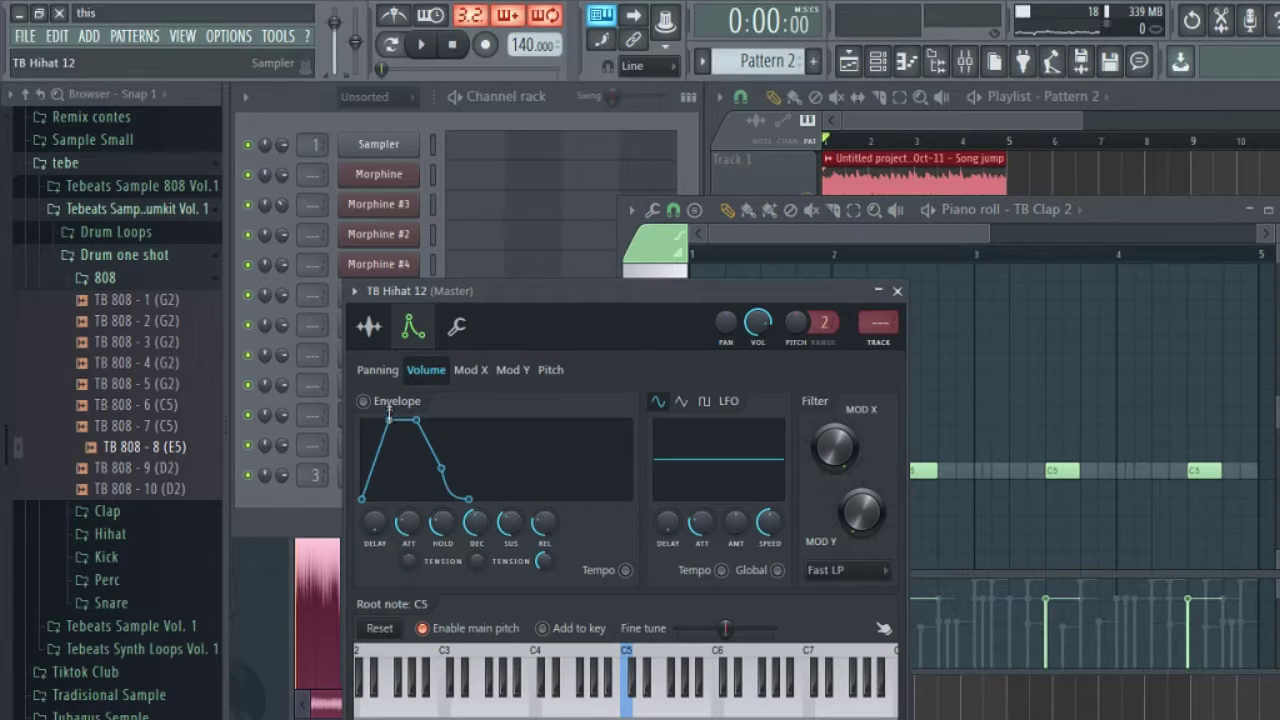
pyautogui.click(424, 138)
pyautogui.click(400, 358)
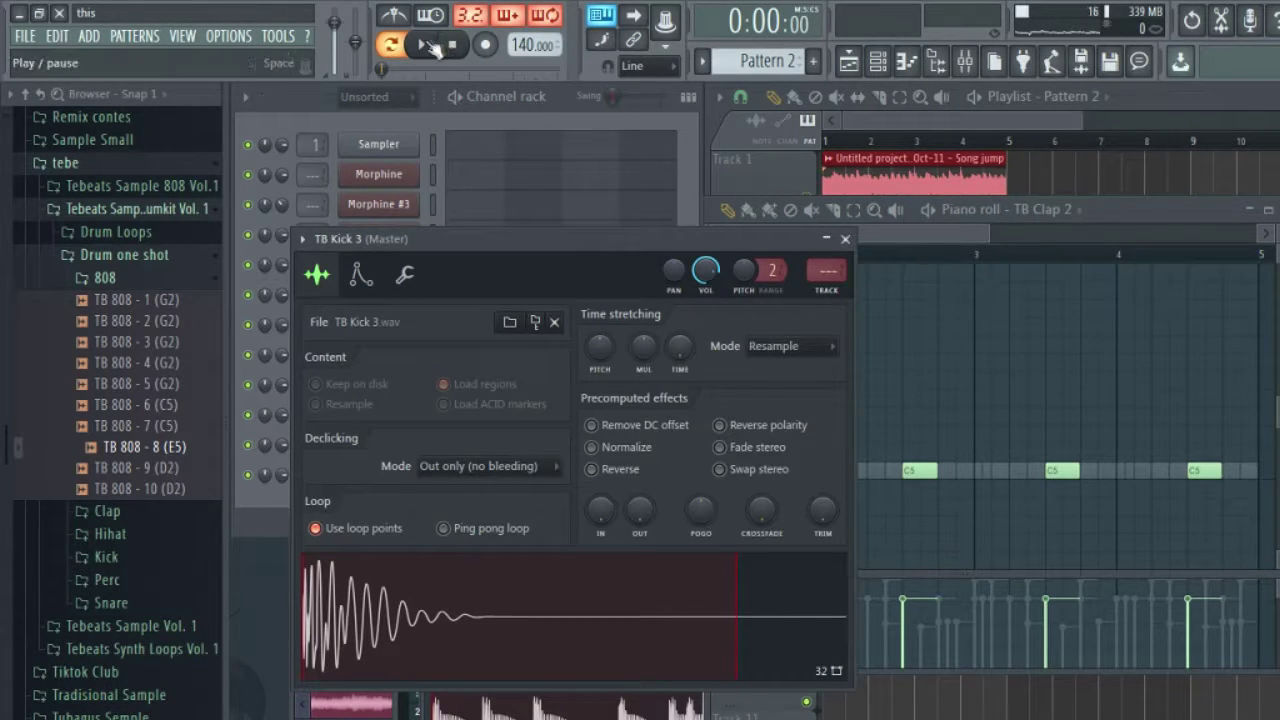
pyautogui.click(453, 120)
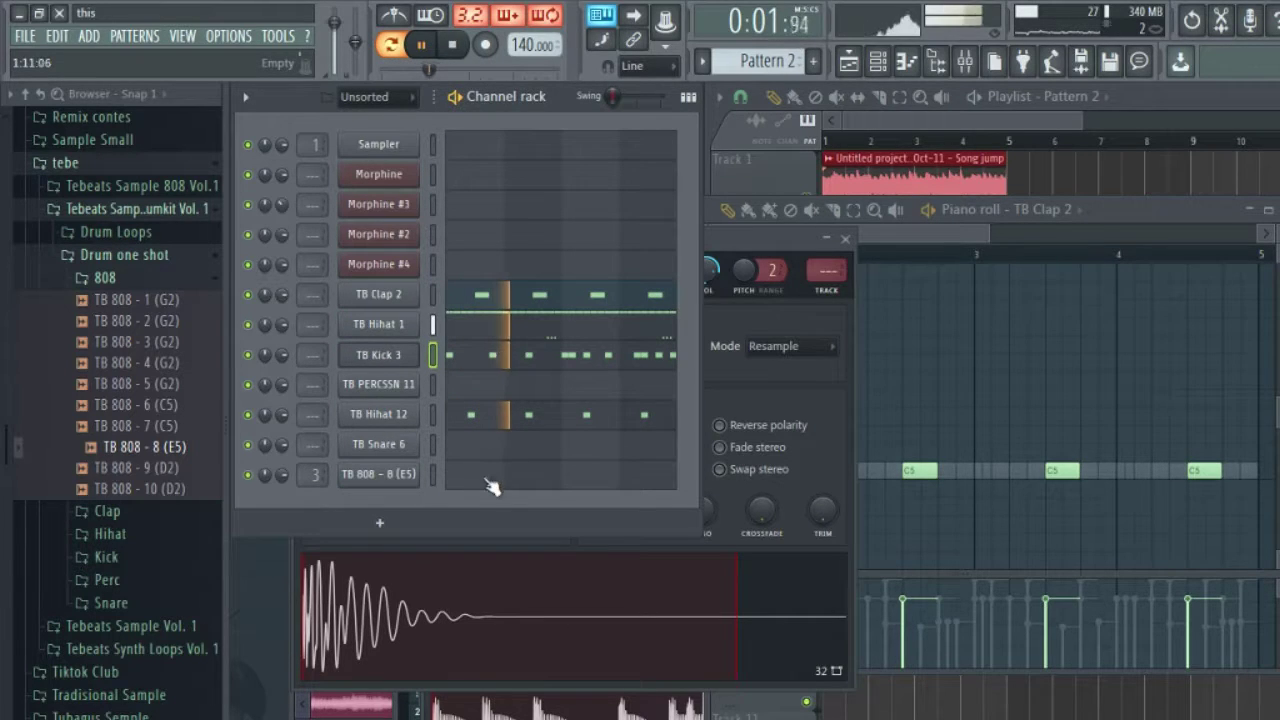
# Step: Open the TB PERCSSN 11 channel in the piano roll and add a two-step C5 note at bar 1 step 11
pyautogui.click(482, 396)
pyautogui.moveTo(988, 232); pyautogui.dragTo(874, 234)
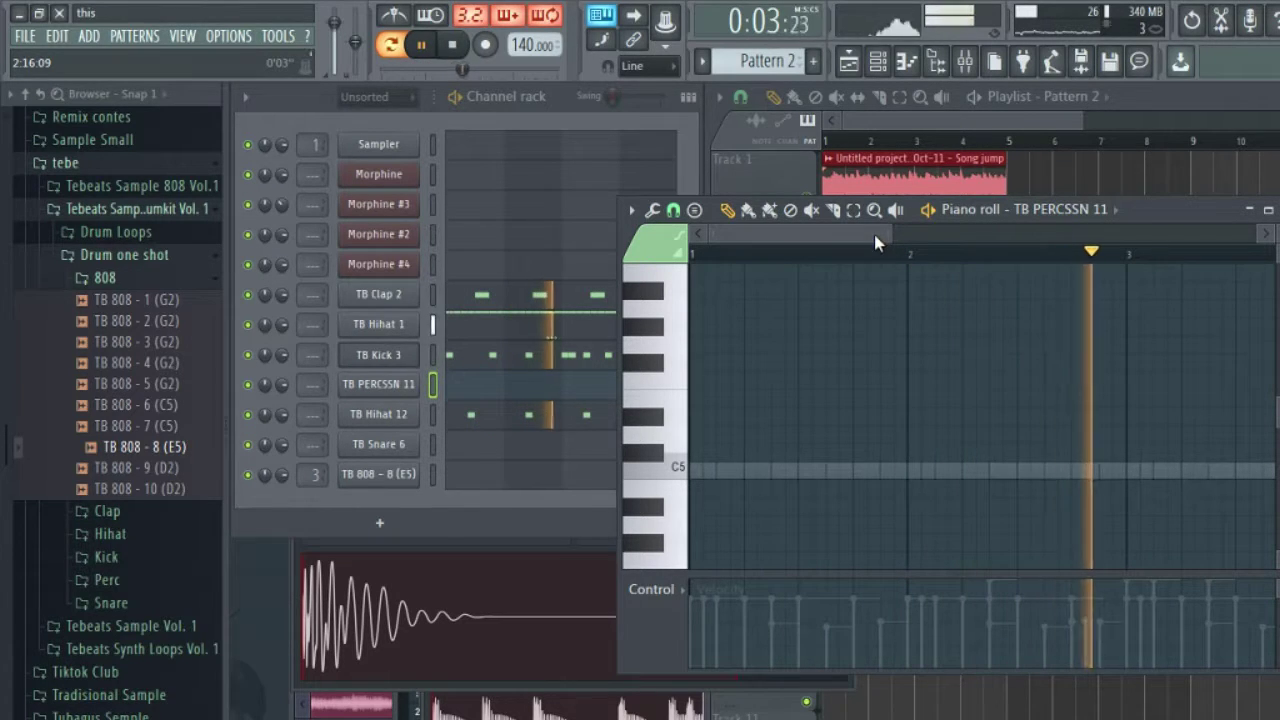
pyautogui.press('space')
pyautogui.click(829, 474)
pyautogui.press('space')
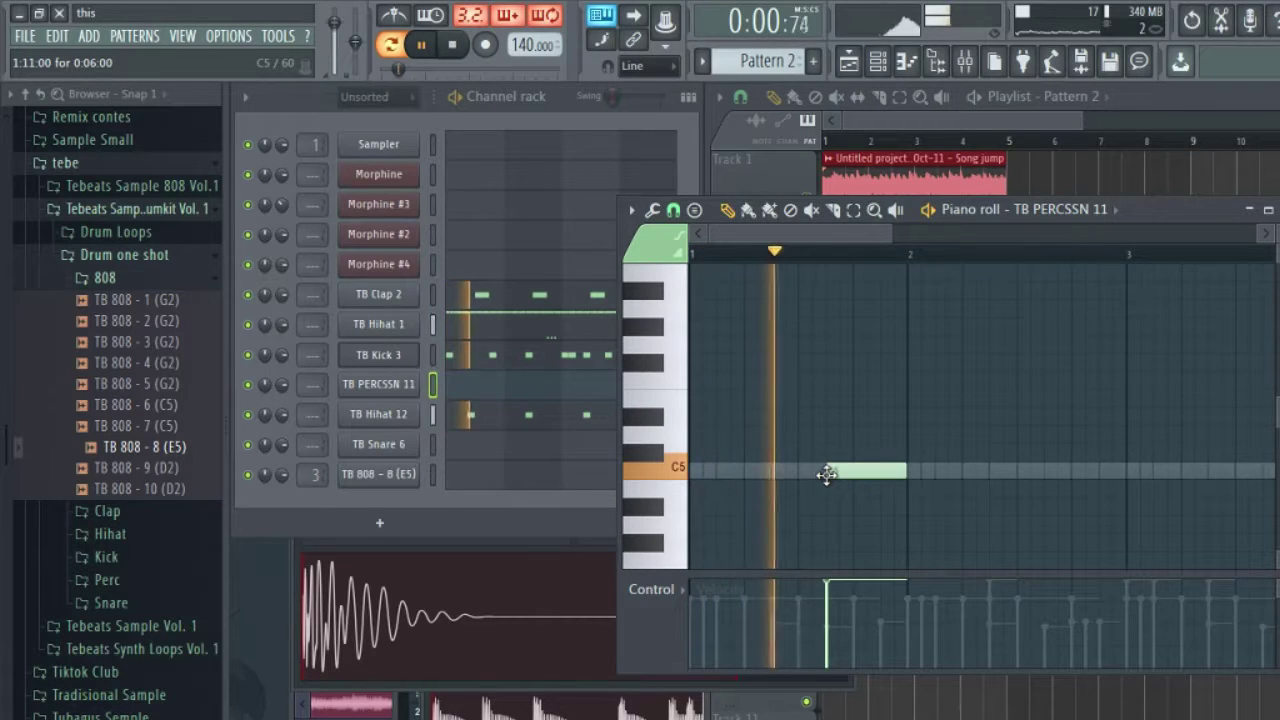
pyautogui.press('space')
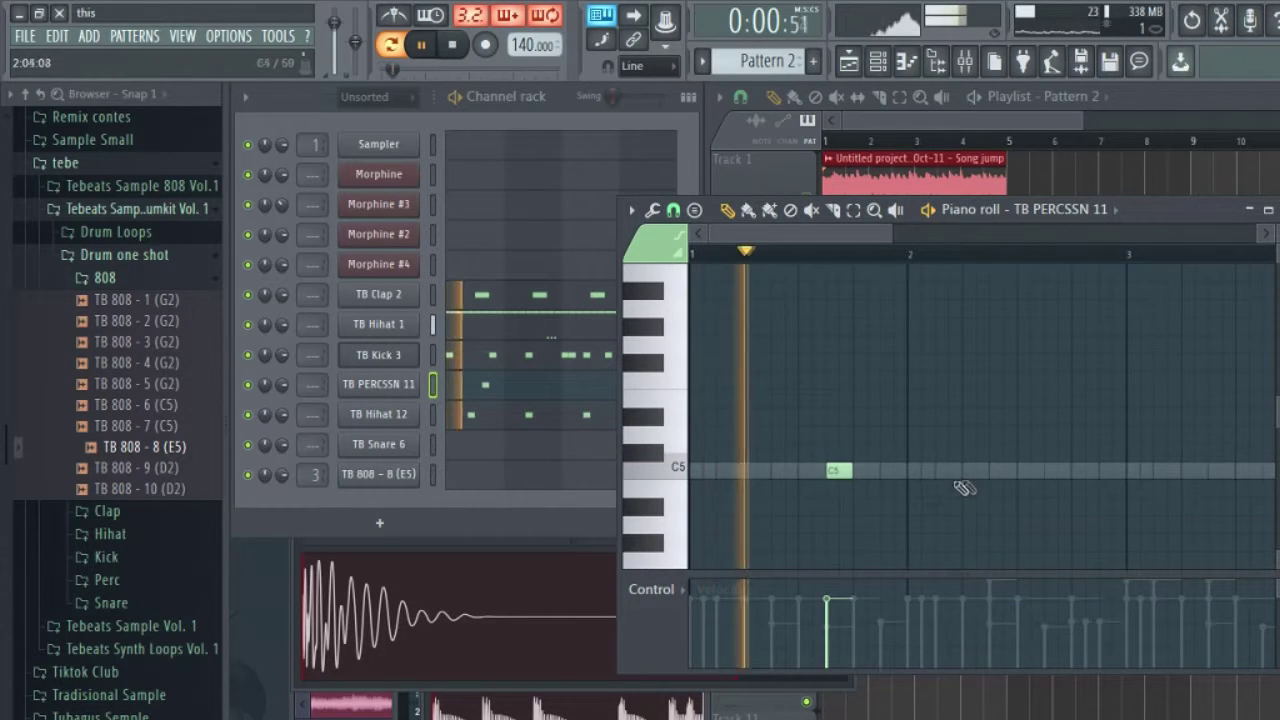
# Step: Add two-step C5 notes to TB PERCSSN 11 at steps 11 and 15 of bar 2, checking them in playback
pyautogui.click(1082, 470)
pyautogui.press('space')
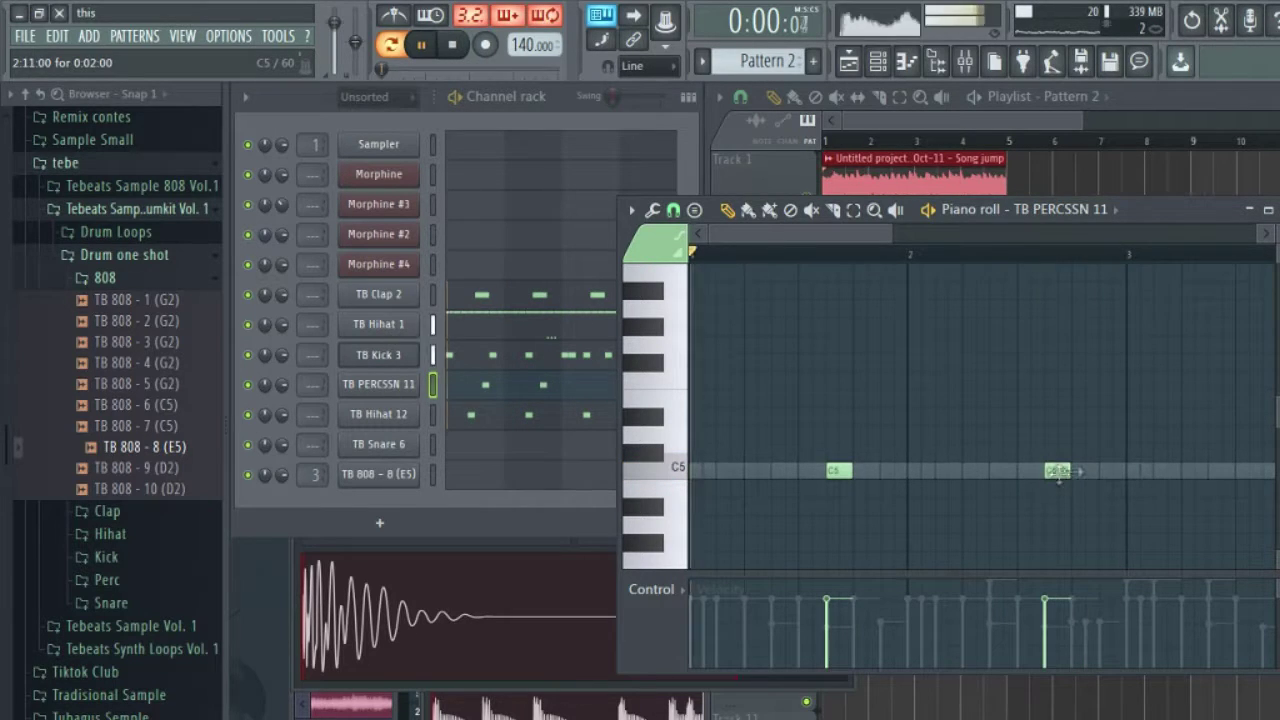
pyautogui.click(1110, 470)
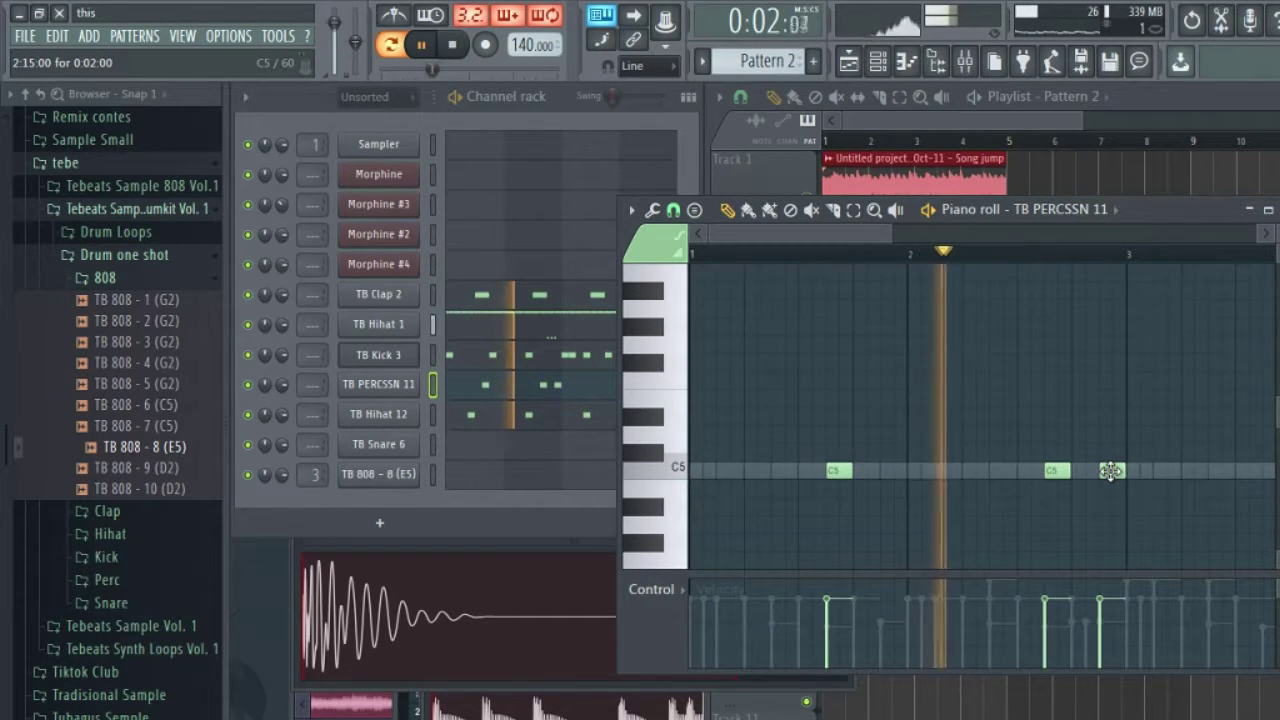
pyautogui.press('space')
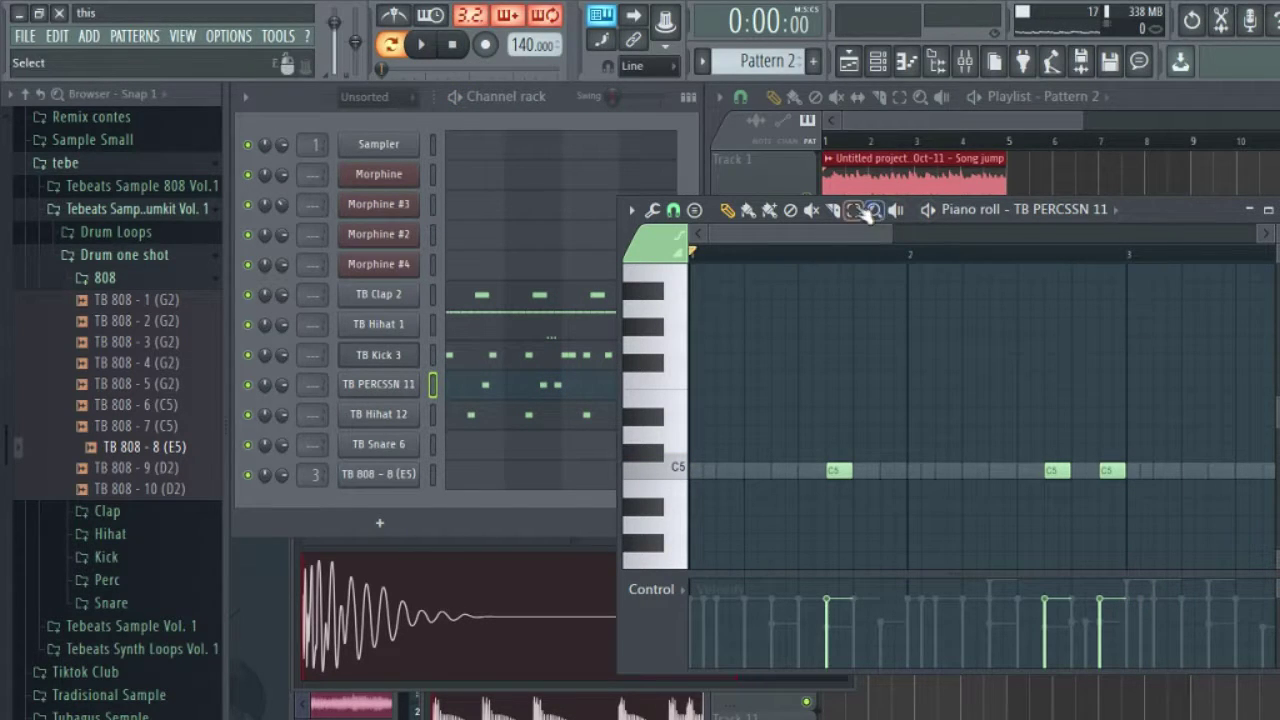
# Step: Duplicate the percussion notes of bars 1 and 2 into bars 3 and 4, and clear the selection
pyautogui.moveTo(1131, 259); pyautogui.dragTo(690, 256)
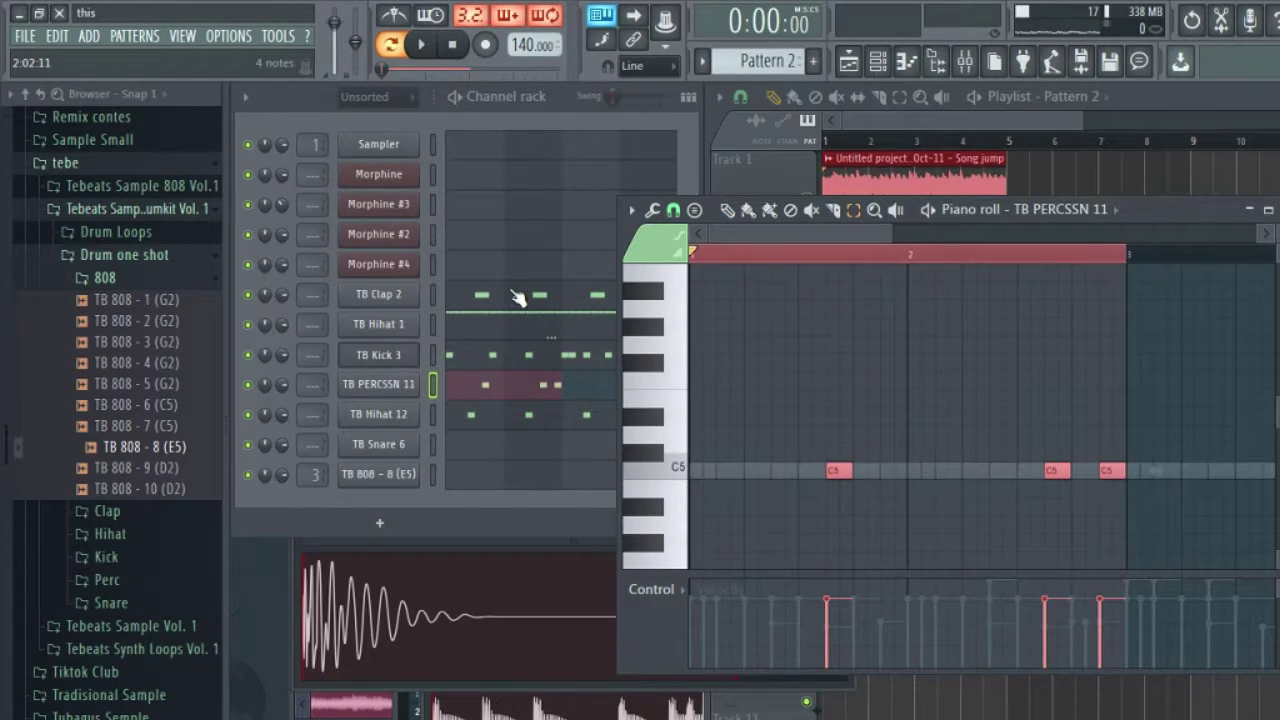
pyautogui.hotkey('ctrl', 'b')
pyautogui.press('space')
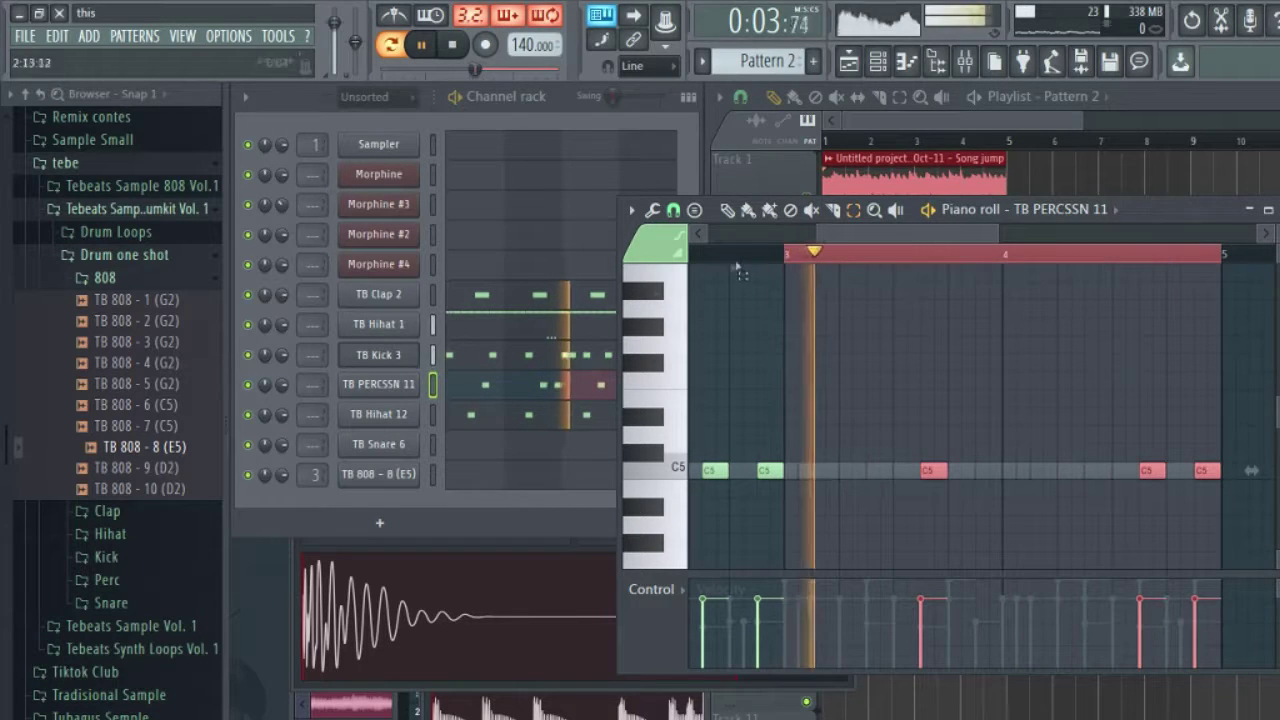
pyautogui.hotkey('ctrl', 'd')
# Step: Replace the last two percussion notes of bar 4 with three one-step C5 hits at steps 11, 12 and 13
pyautogui.moveTo(860, 236); pyautogui.dragTo(951, 265)
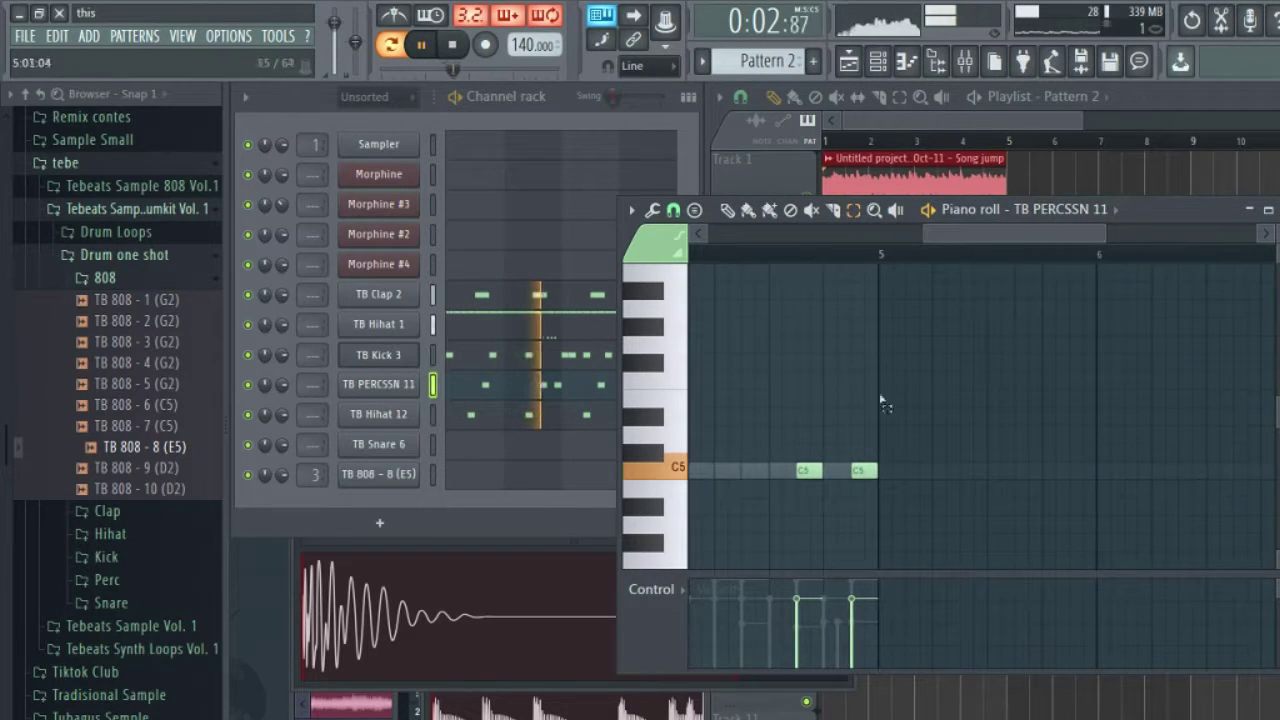
pyautogui.press('p')
pyautogui.moveTo(822, 463); pyautogui.dragTo(806, 465)
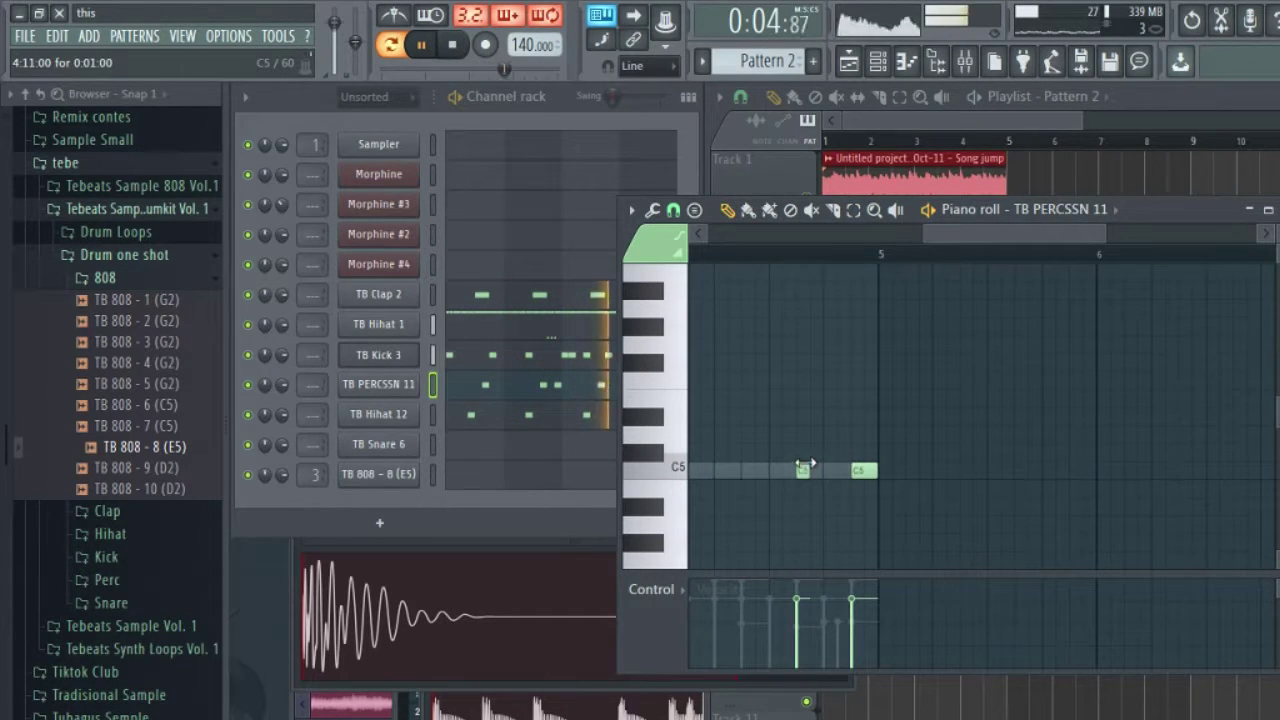
pyautogui.rightClick(863, 471)
pyautogui.press('space')
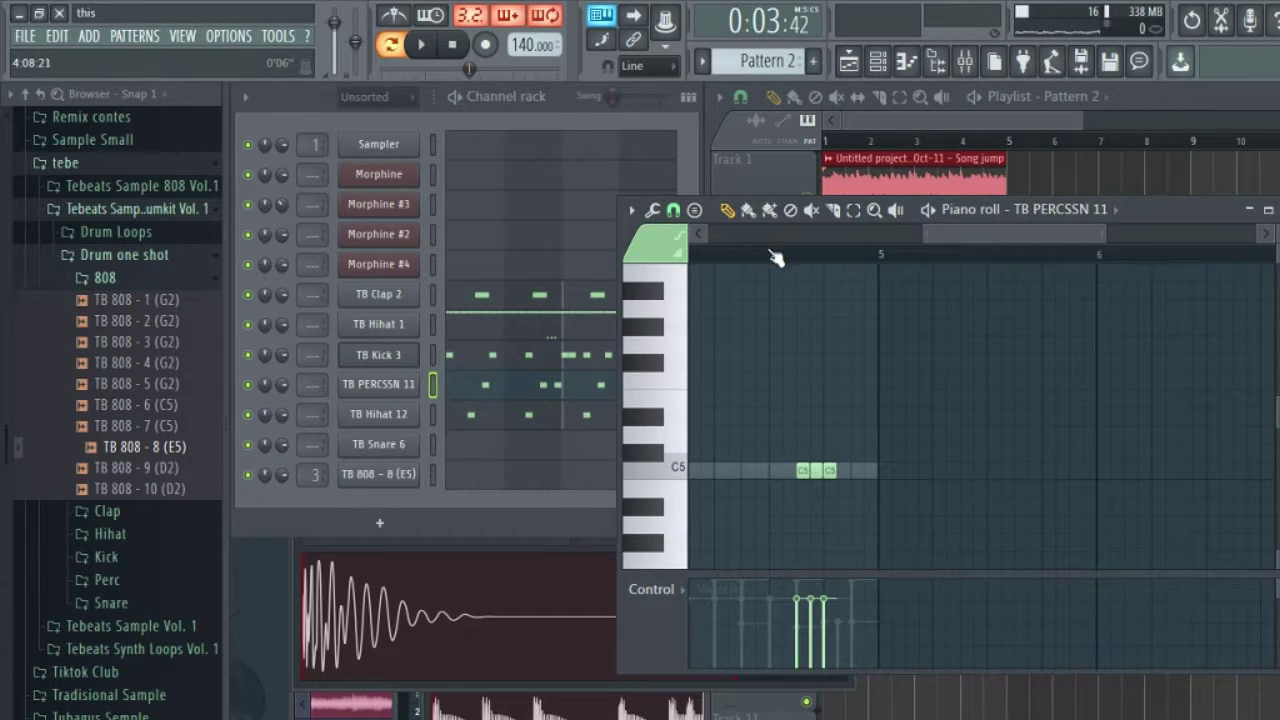
# Step: Play the end of the percussion part and delete the middle C5 hit at bar 4 step 12
pyautogui.press('space')
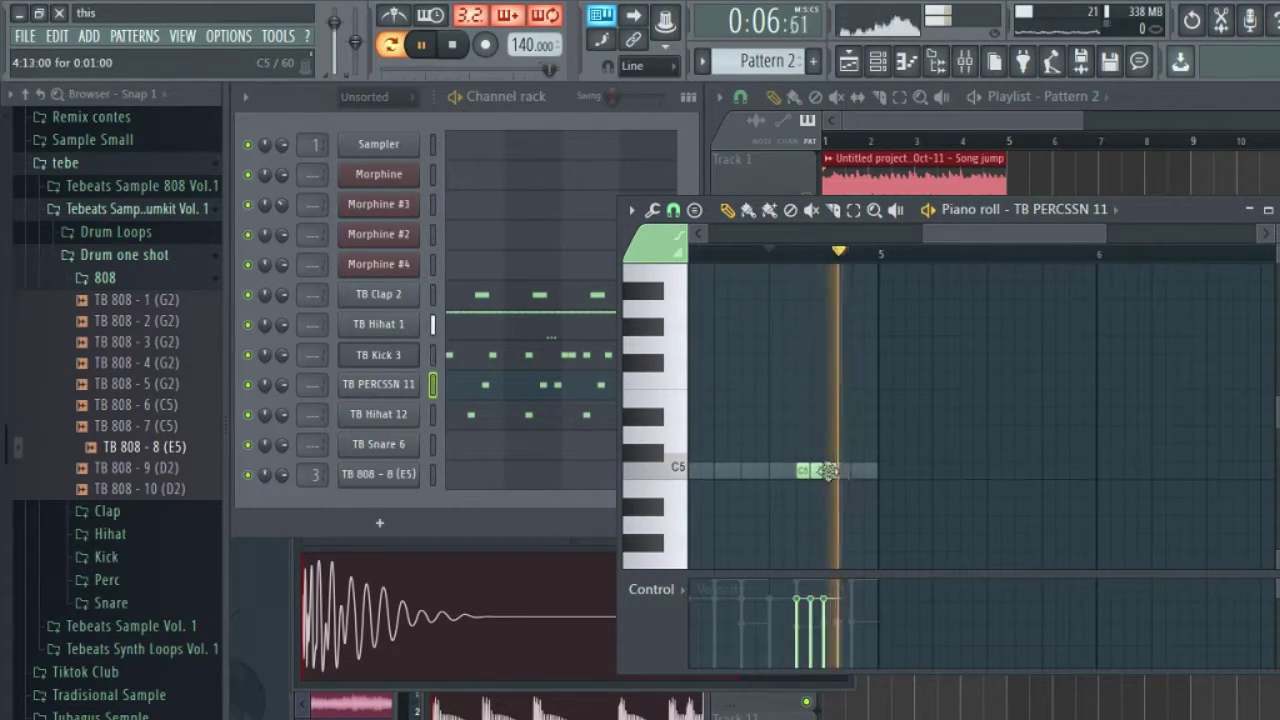
pyautogui.rightClick(816, 471)
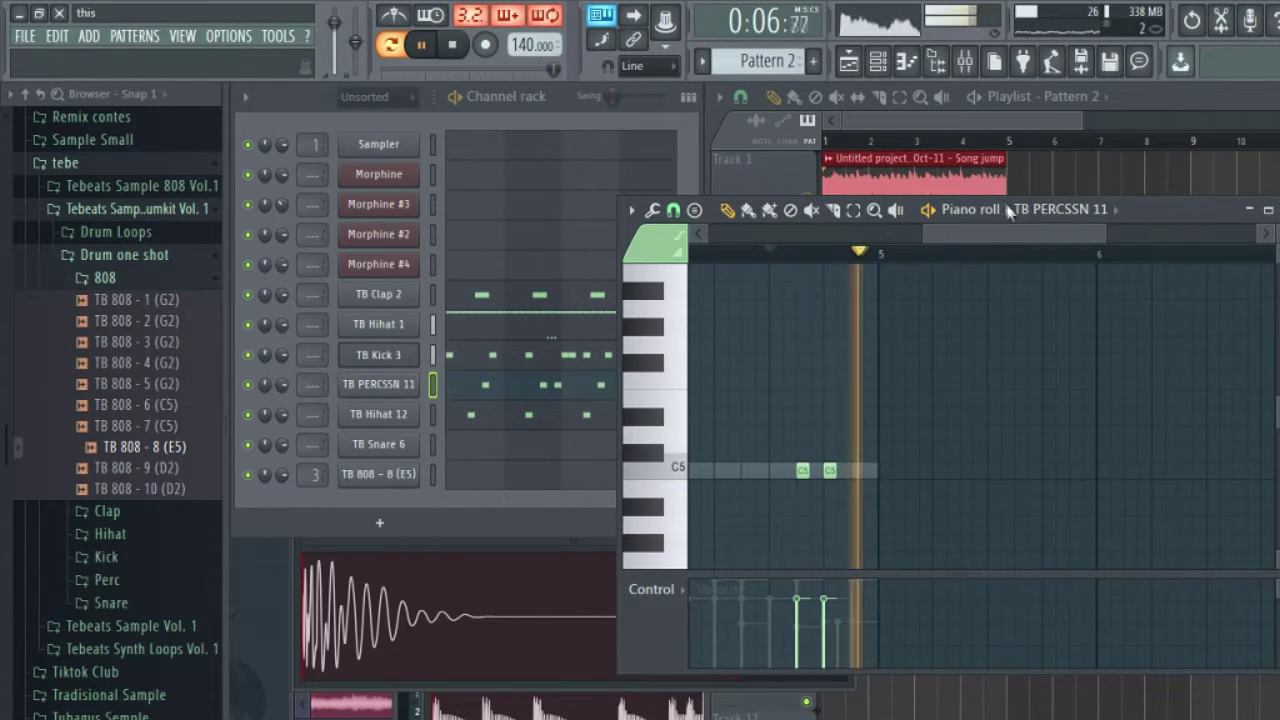
pyautogui.press('space')
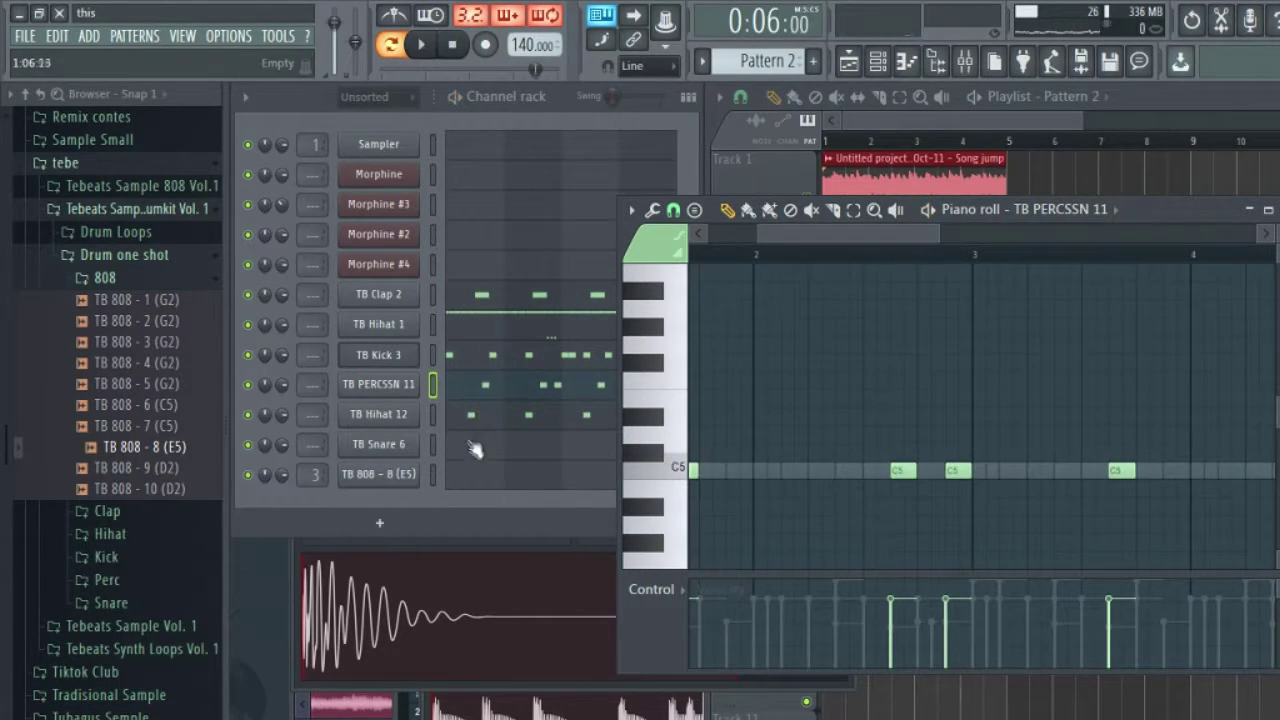
# Step: Open the empty TB Snare 6 note part and delete the TB Snare 6 channel from the rack
pyautogui.click(492, 443)
pyautogui.moveTo(848, 236); pyautogui.dragTo(738, 270)
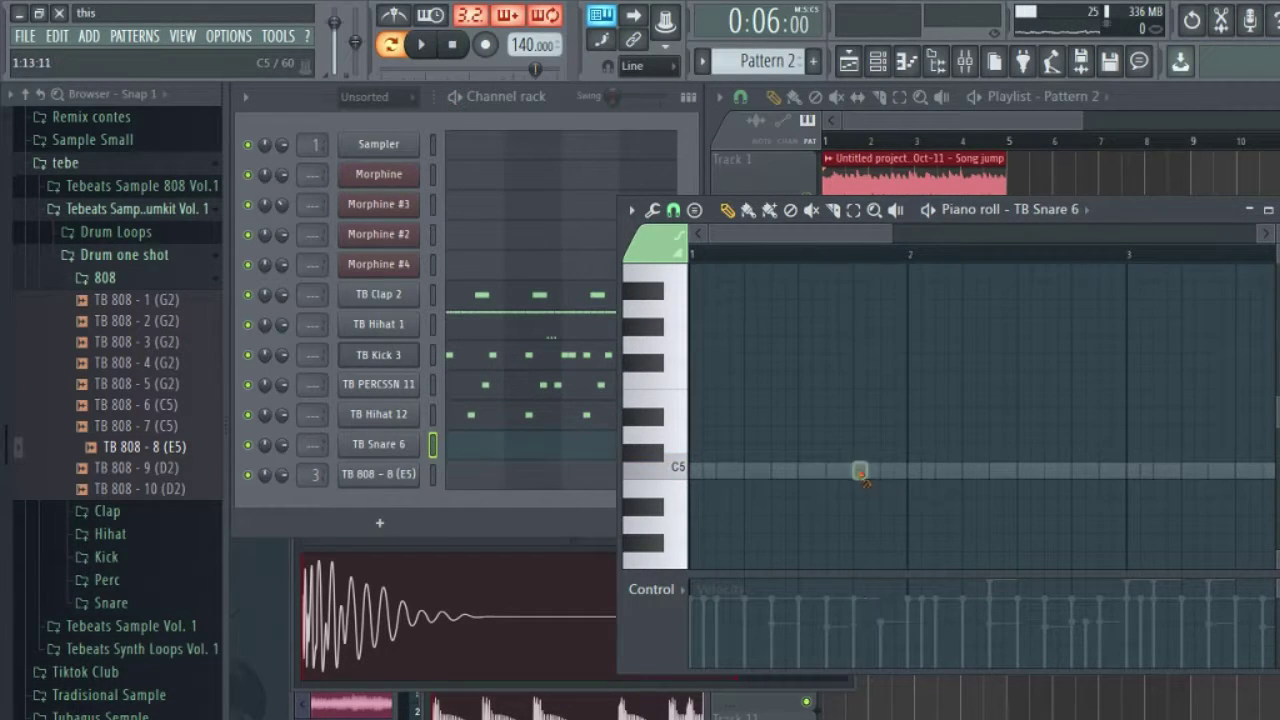
pyautogui.rightClick(398, 451)
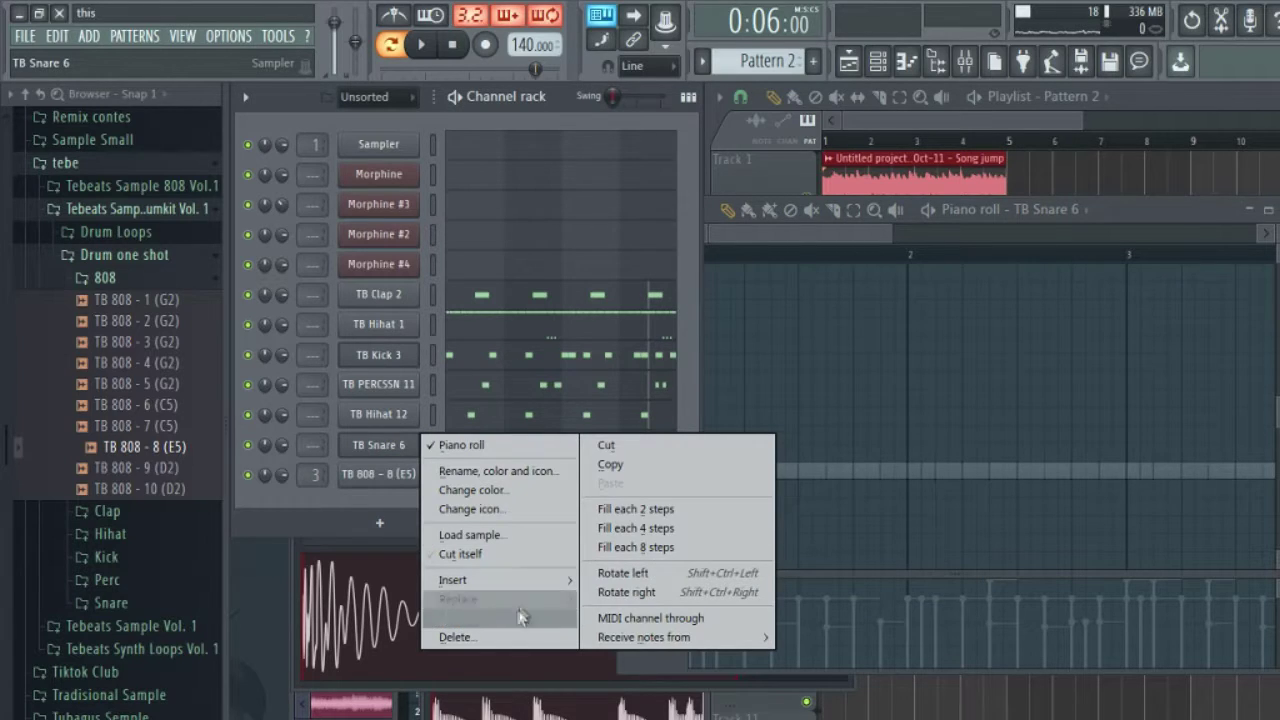
pyautogui.click(455, 634)
pyautogui.click(779, 446)
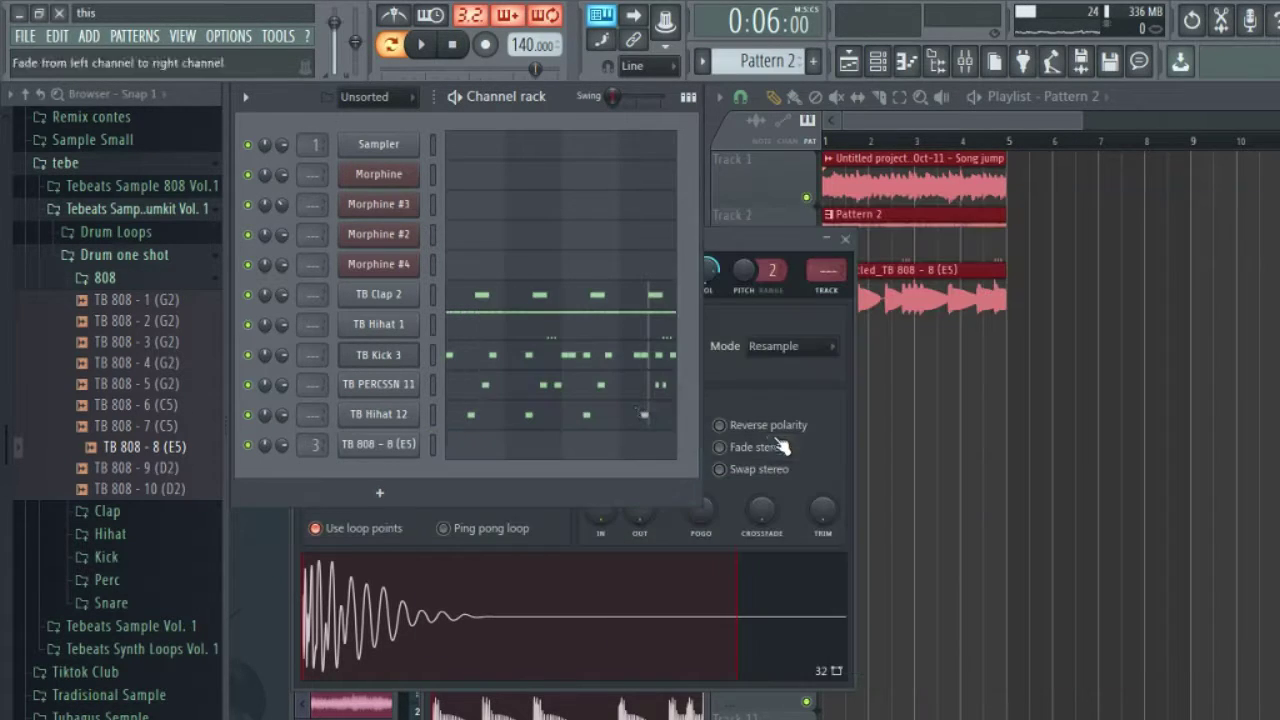
# Step: Collapse the 808 sample folder and play Pattern 2 to review the drums
pyautogui.click(171, 280)
pyautogui.press('space')
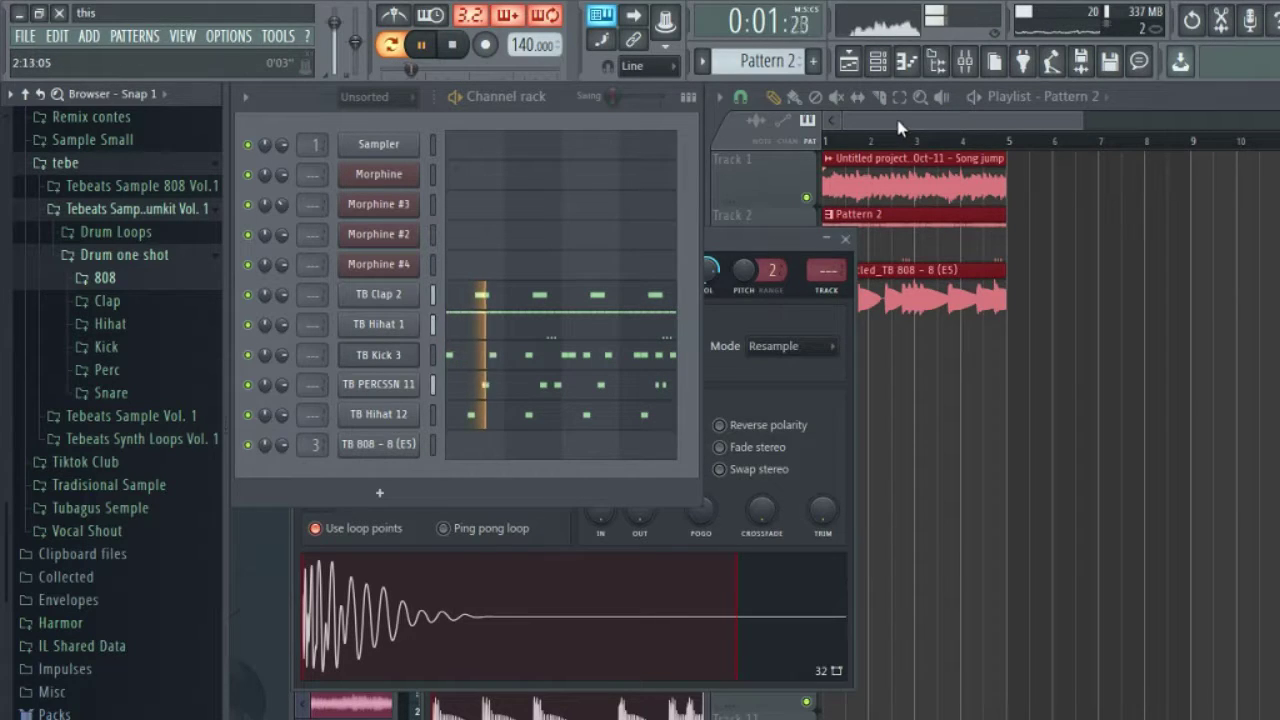
pyautogui.click(850, 108)
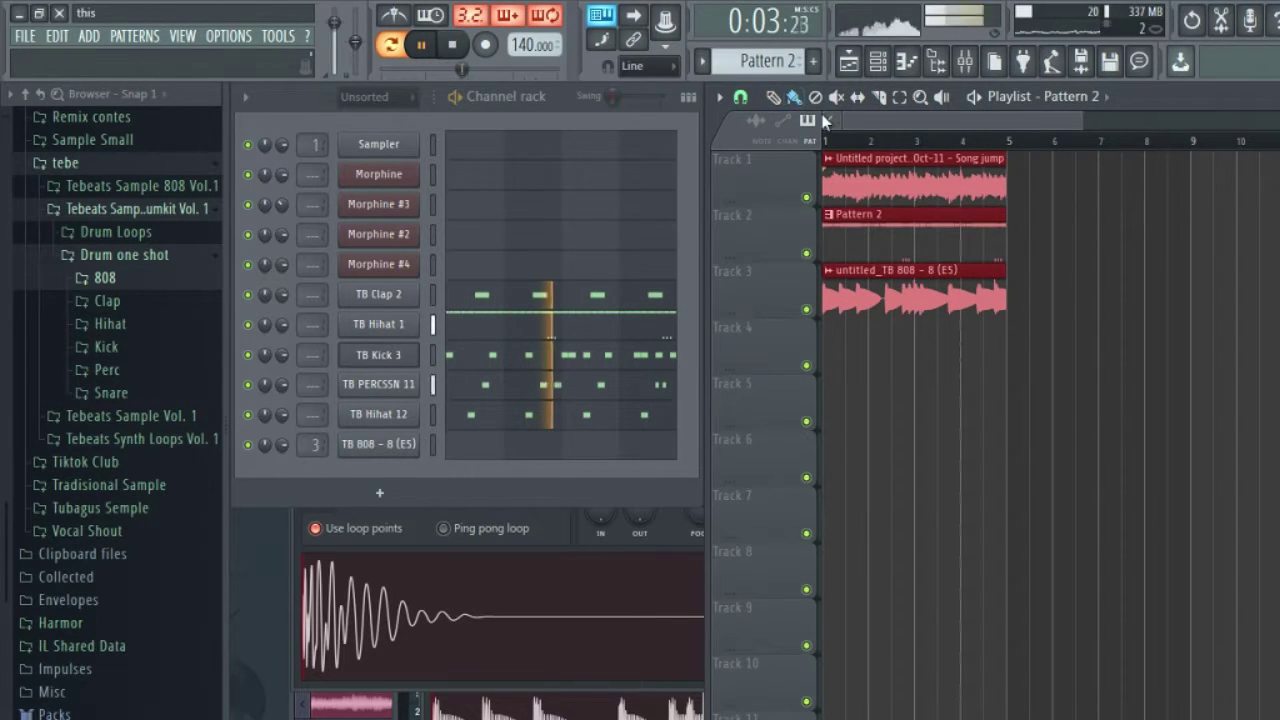
pyautogui.click(773, 96)
pyautogui.press('space')
# Step: Route TB Kick 3 to mixer track 5 and load Fruity Fast Dist in its first effect slot
pyautogui.click(380, 362)
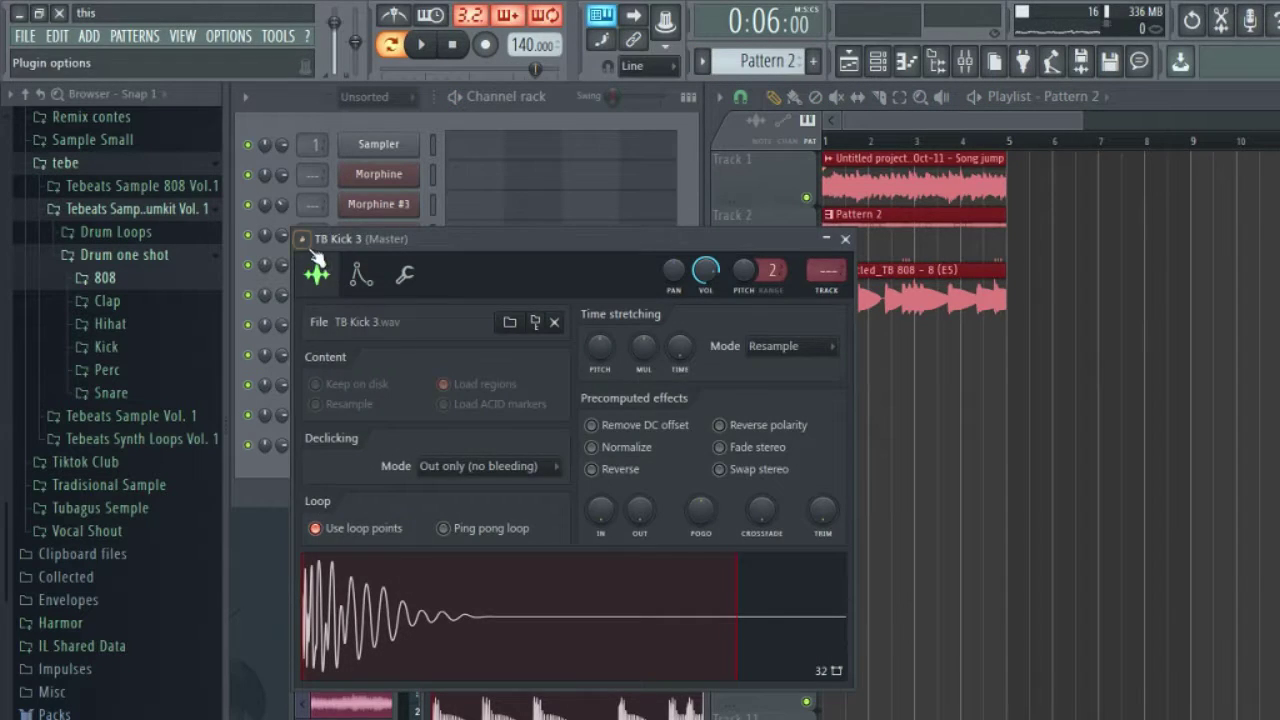
pyautogui.press('F7')
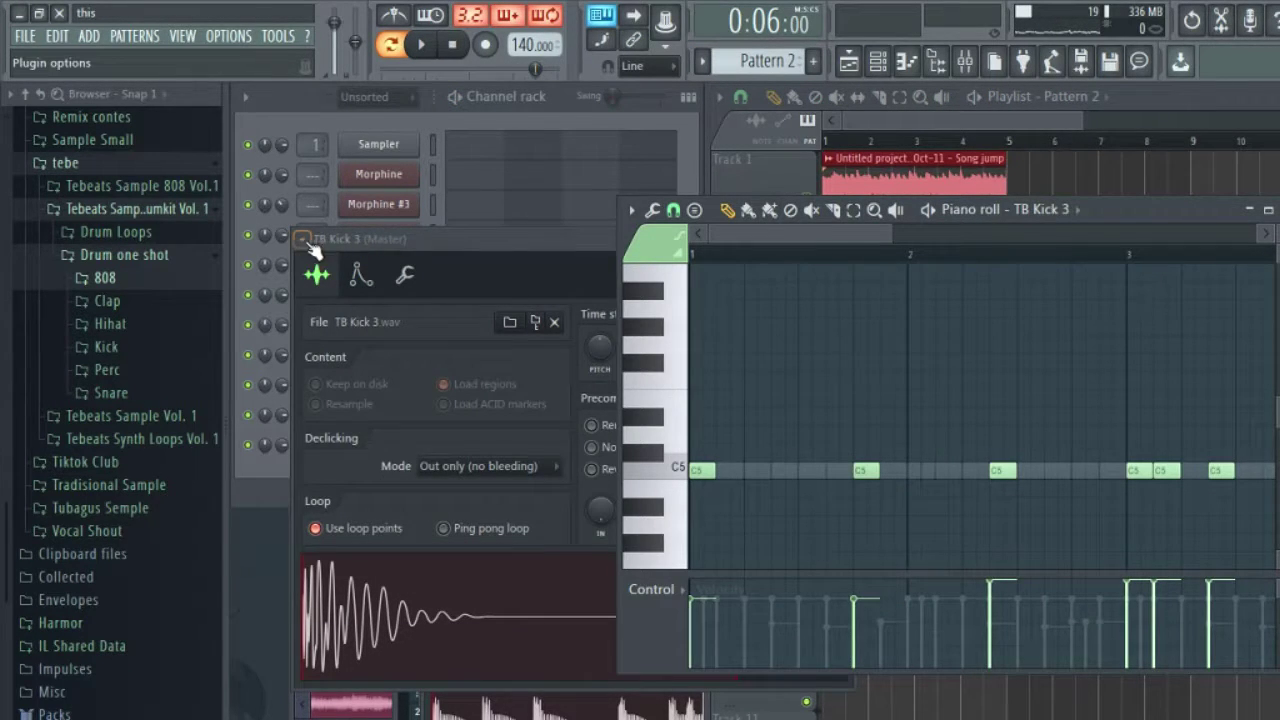
pyautogui.click(304, 240)
pyautogui.click(590, 302)
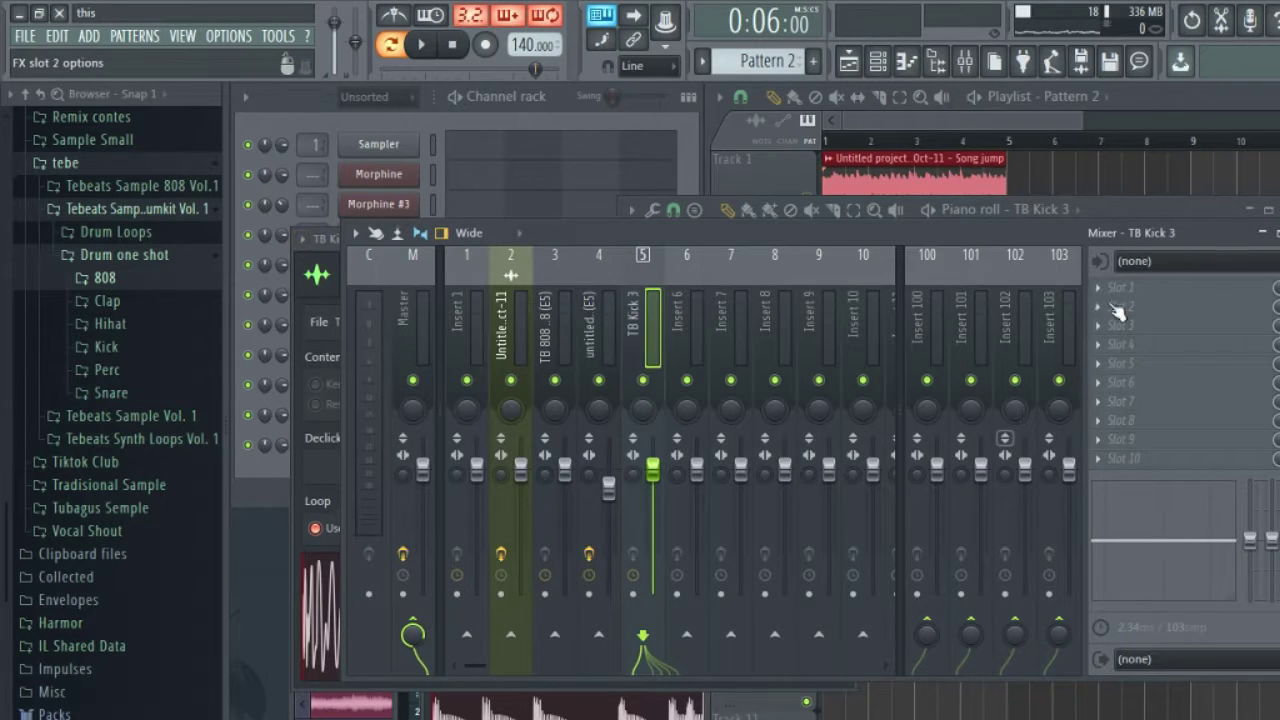
pyautogui.click(1118, 288)
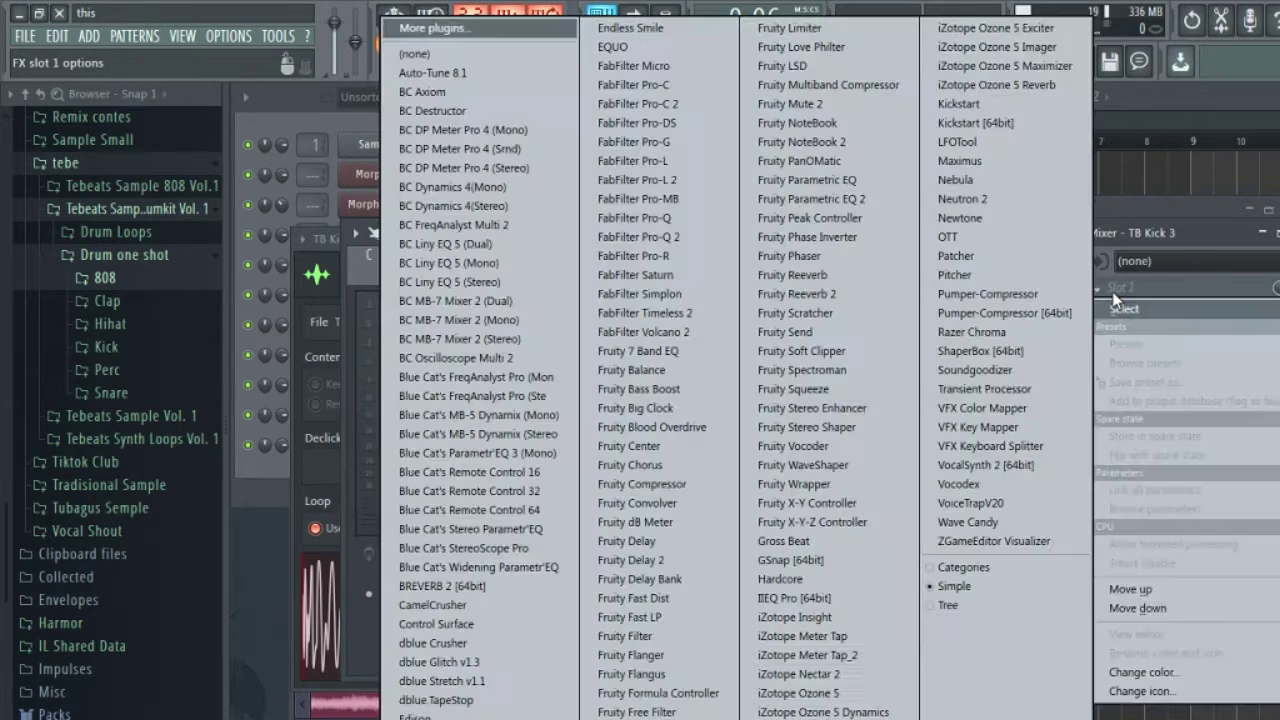
pyautogui.click(648, 597)
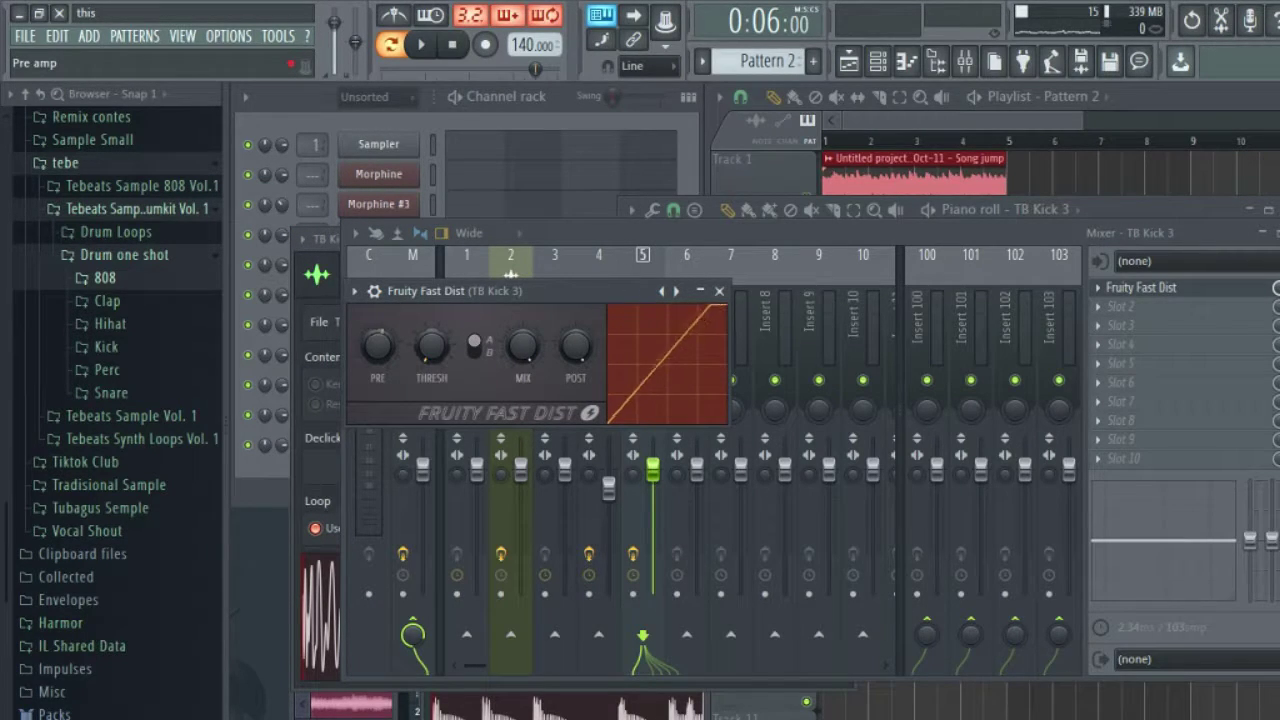
# Step: Raise the pre amp of the kick's Fruity Fast Dist during pattern playback and audition the kick in song mode
pyautogui.press('space')
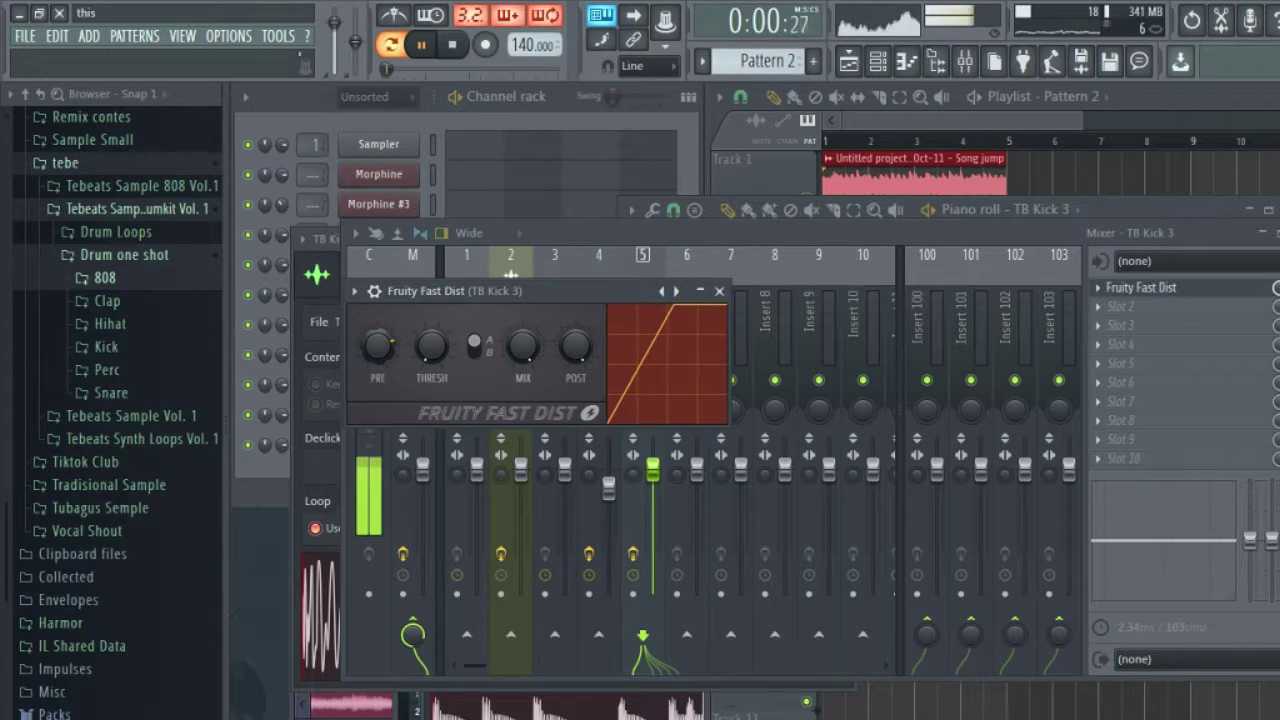
pyautogui.click(889, 125)
pyautogui.click(975, 97)
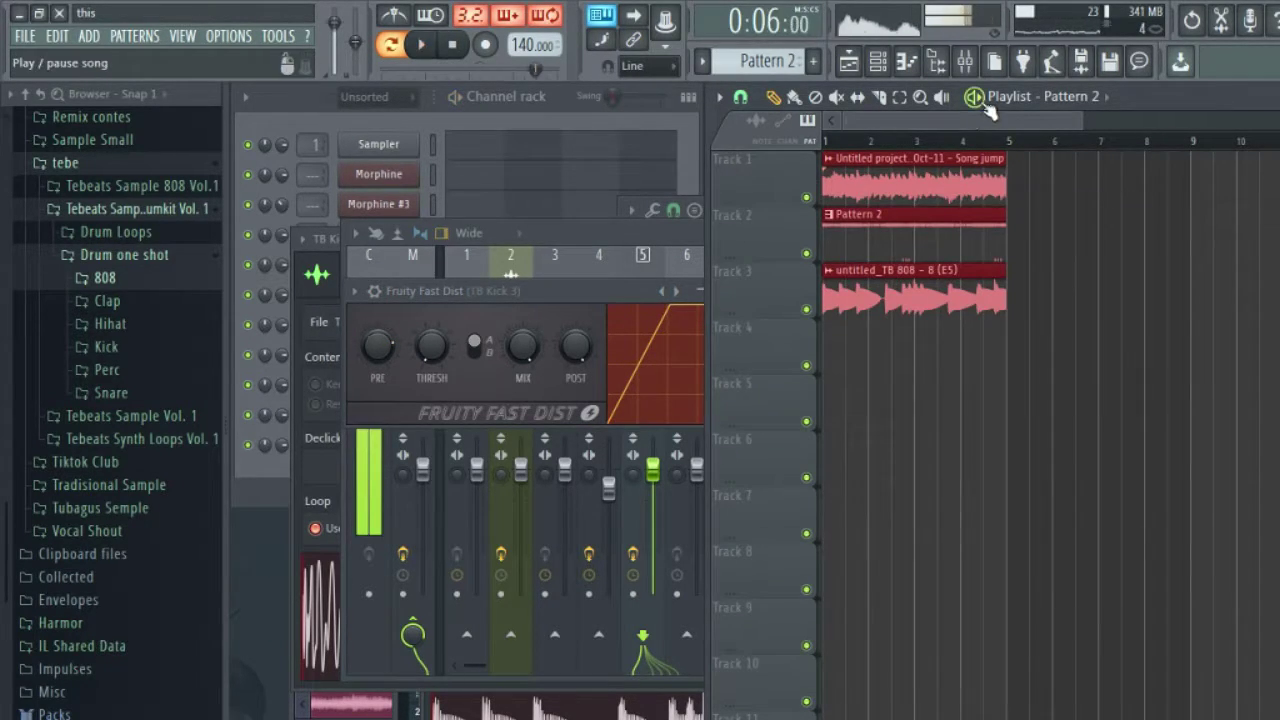
pyautogui.press('space')
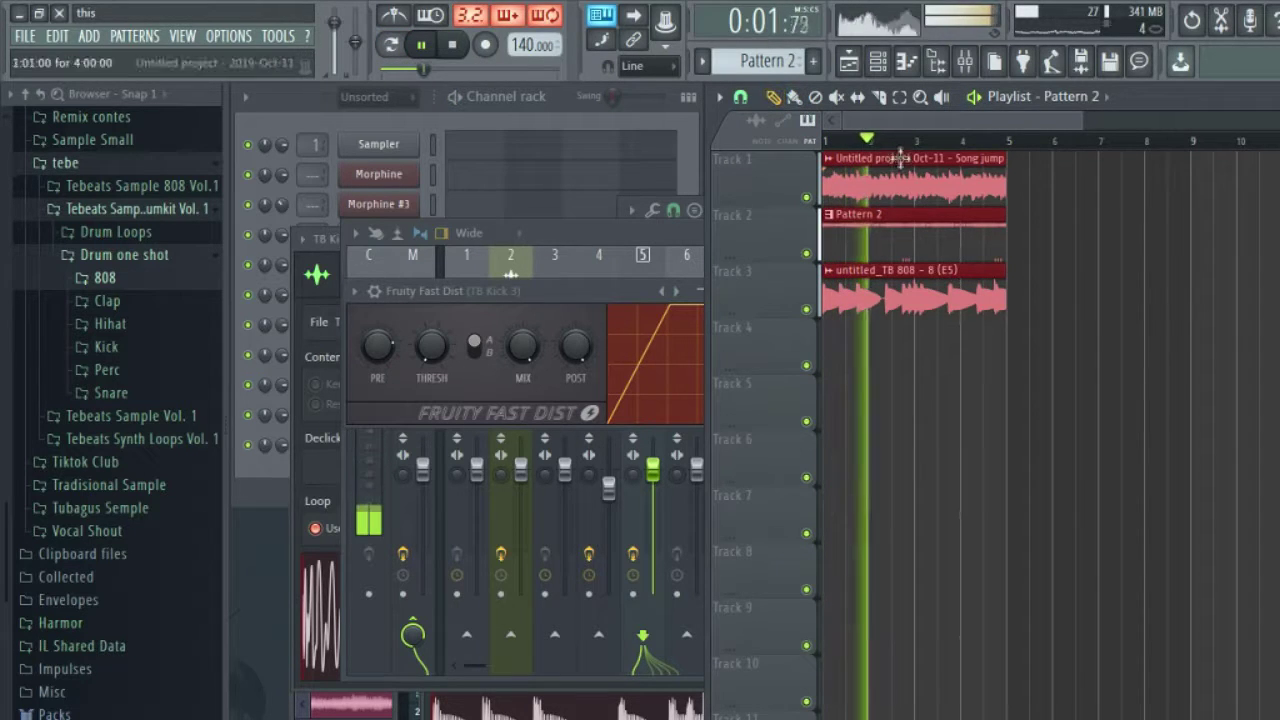
# Step: Try lowering the TB Kick 3 mixer fader to about -2.5 dB during song playback
pyautogui.moveTo(660, 482); pyautogui.dragTo(657, 488)
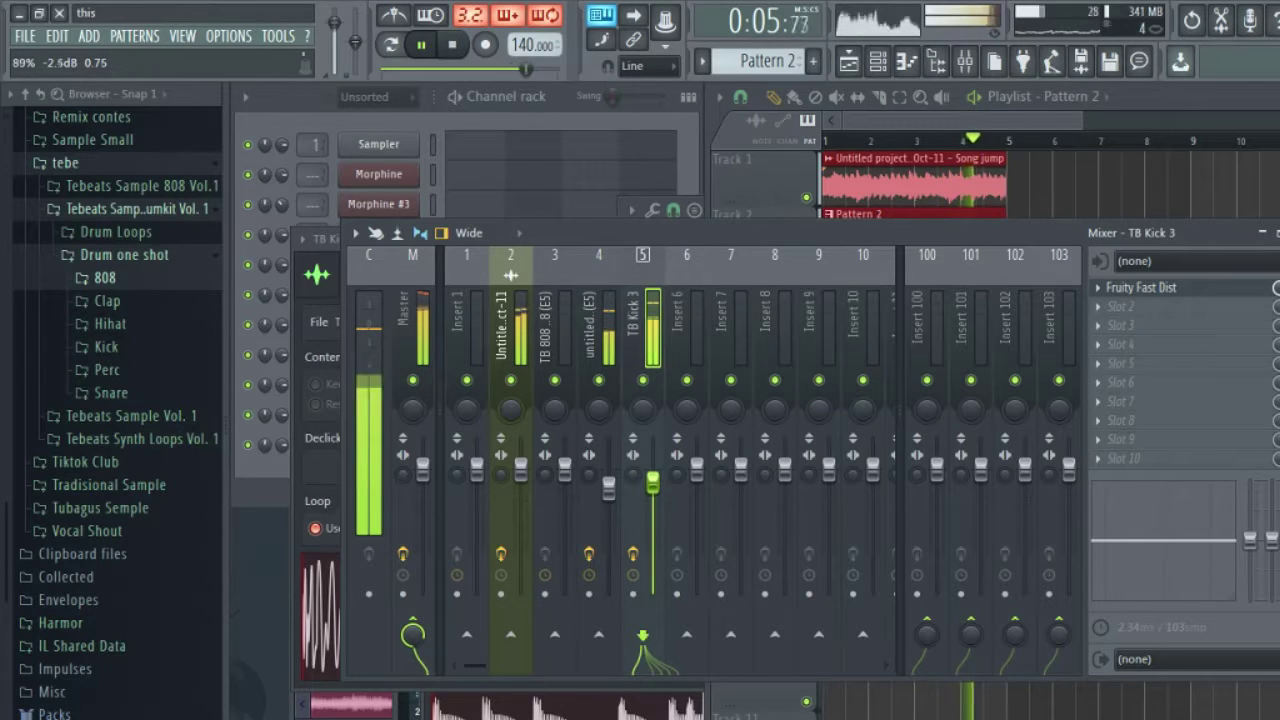
pyautogui.rightClick(657, 486)
pyautogui.press('space')
pyautogui.click(668, 470)
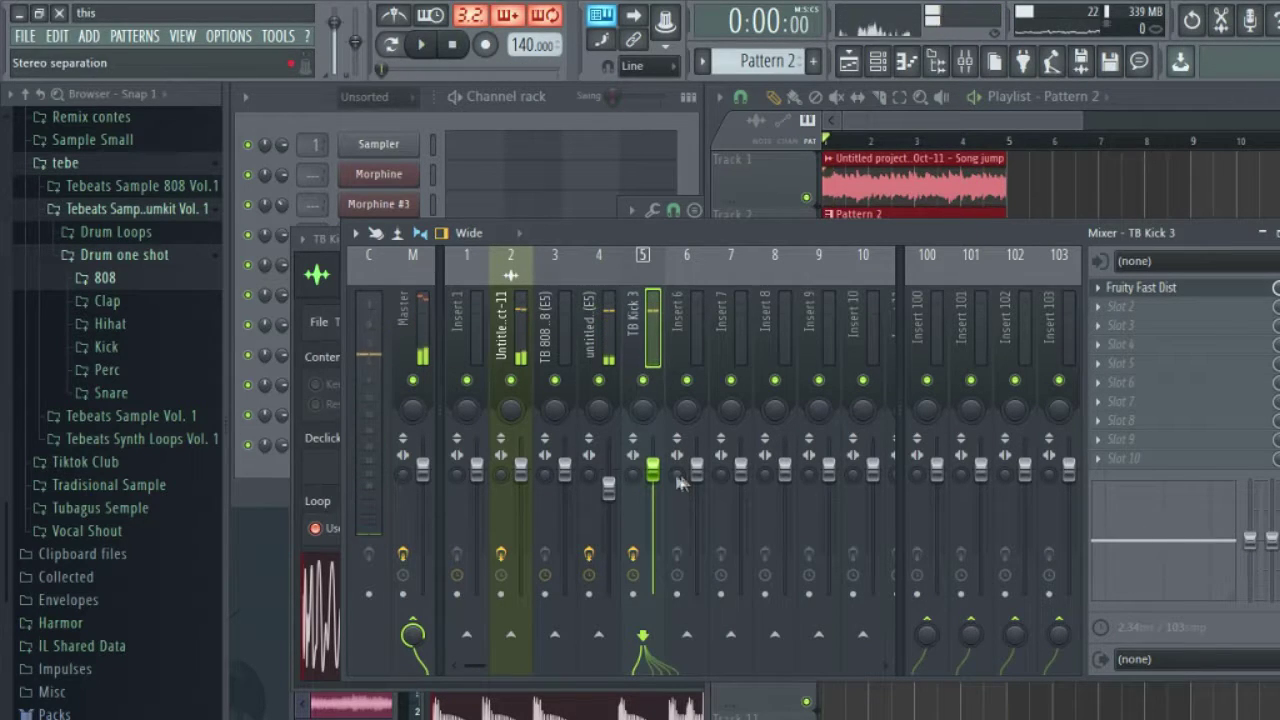
# Step: Lower the rendered 808's mixer fader on track 4 to about -6.4 dB and check the level in playback
pyautogui.moveTo(616, 489); pyautogui.dragTo(619, 511)
pyautogui.press('space')
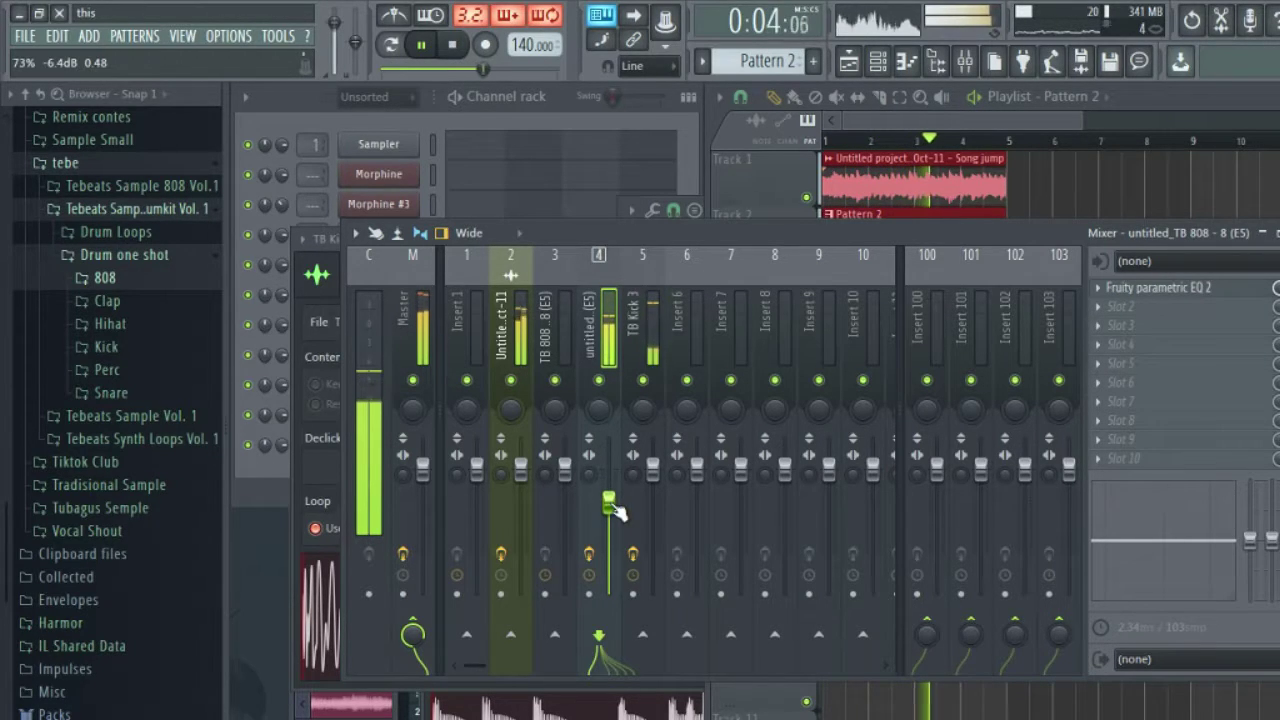
pyautogui.press('space')
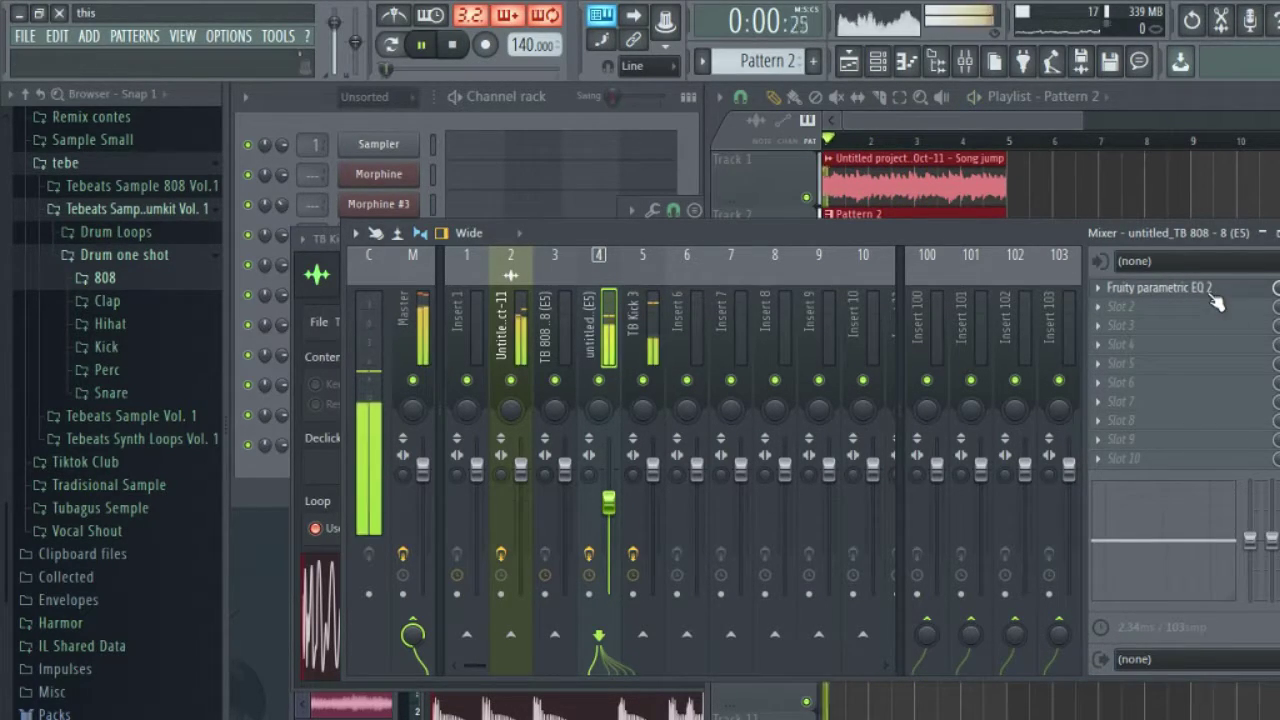
# Step: Select the melody, Pattern 2 and 808 clips of bars 1 to 4 and duplicate them repeatedly until the last copy starts at bar 117
pyautogui.click(1029, 123)
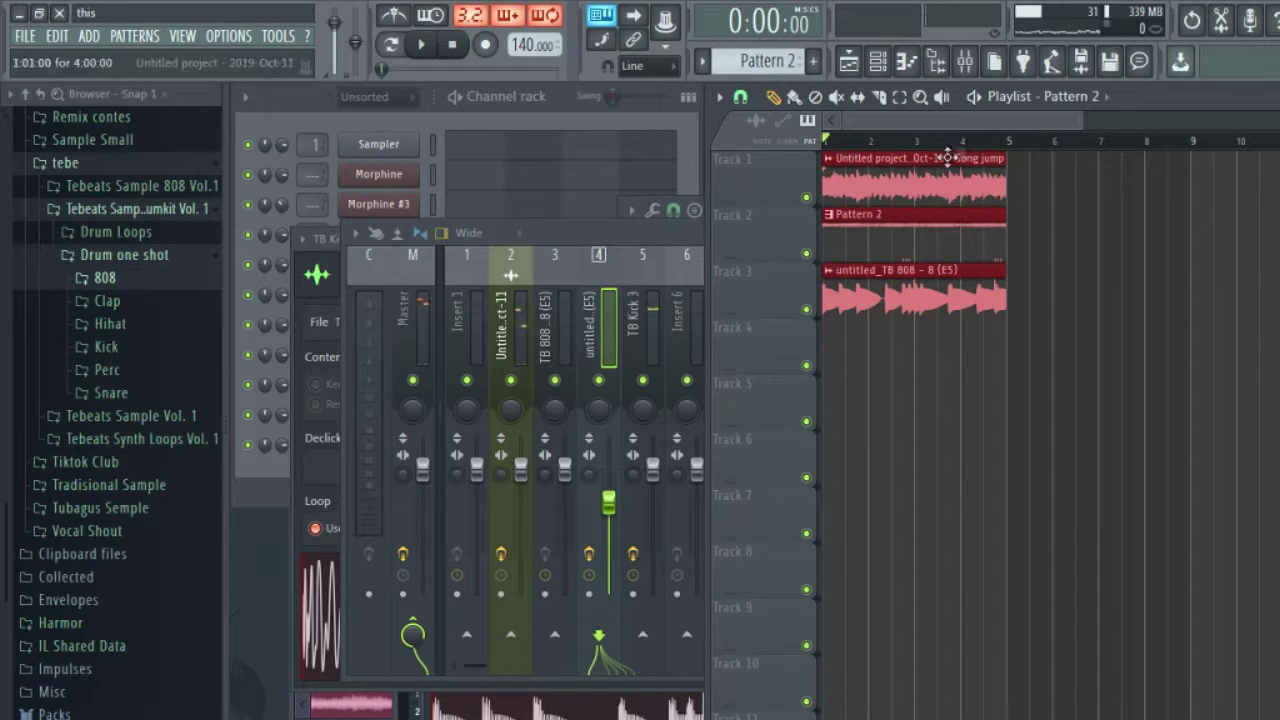
pyautogui.click(1074, 230)
pyautogui.rightClick(1080, 216)
pyautogui.scroll(-6, 1078, 121)
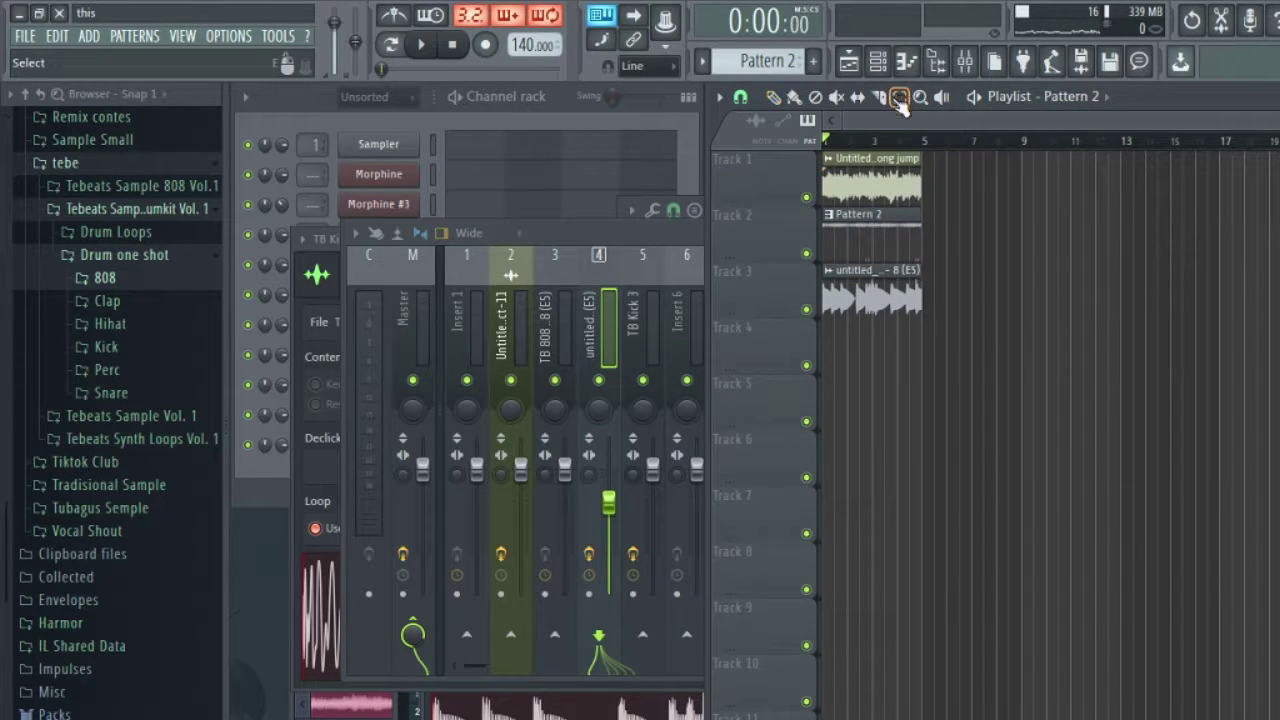
pyautogui.moveTo(818, 190); pyautogui.dragTo(880, 405)
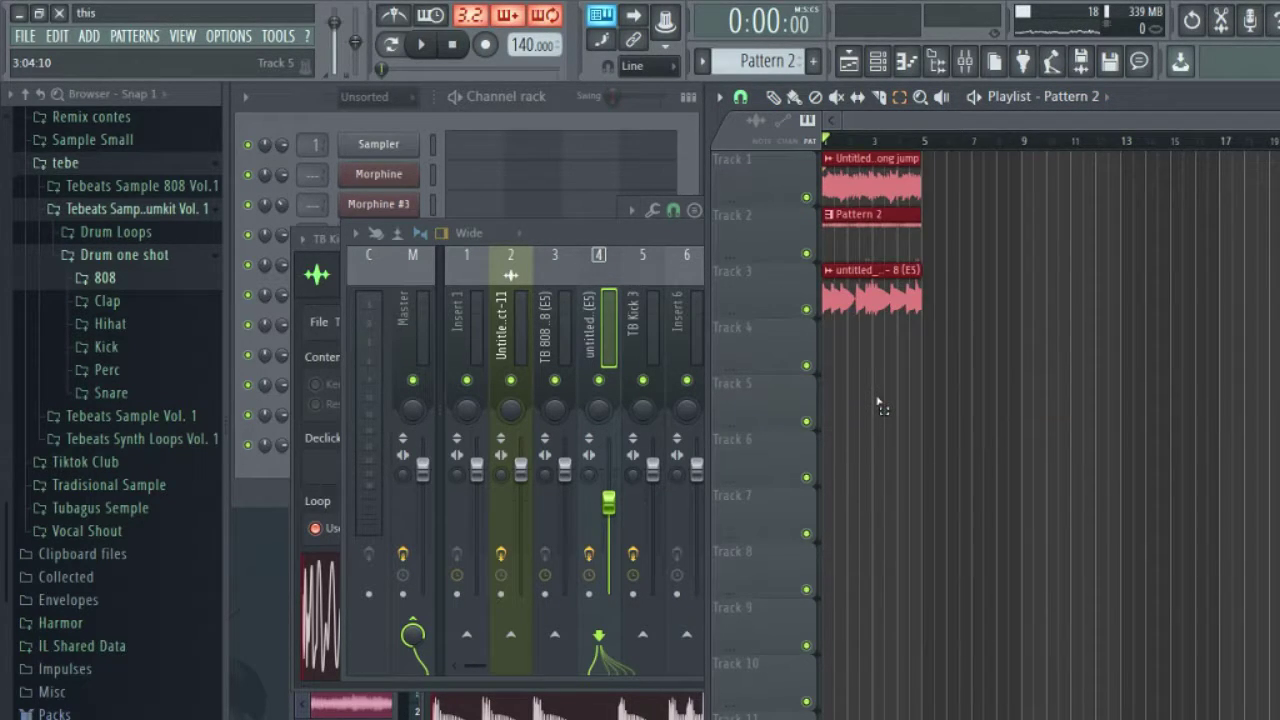
pyautogui.hotkey('ctrl', 'b')
pyautogui.hotkey('ctrl', 'b')
pyautogui.hotkey('ctrl', 'b')
pyautogui.hotkey('ctrl', 'b')
pyautogui.hotkey('ctrl', 'b')
pyautogui.hotkey('ctrl', 'b')
pyautogui.hotkey('ctrl', 'b')
pyautogui.hotkey('ctrl', 'b')
pyautogui.hotkey('ctrl', 'b')
pyautogui.hotkey('ctrl', 'b')
pyautogui.hotkey('ctrl', 'b')
pyautogui.hotkey('ctrl', 'b')
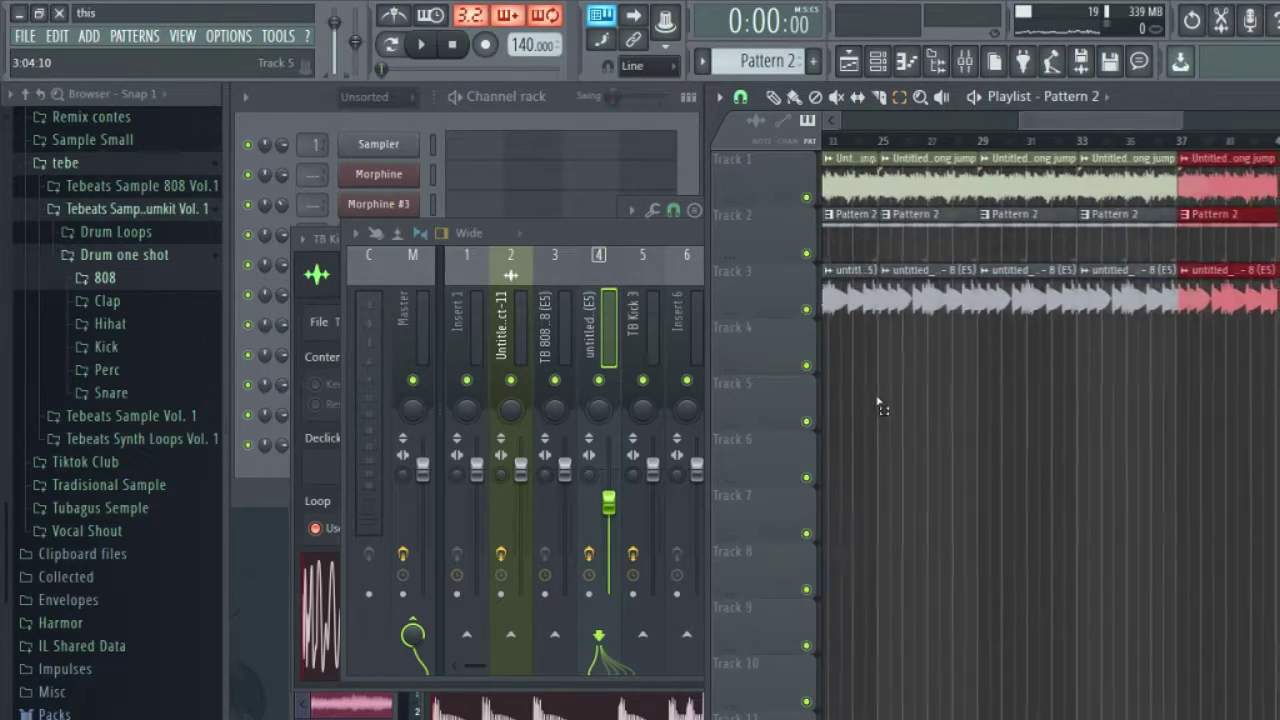
pyautogui.hotkey('ctrl', 'b')
pyautogui.hotkey('ctrl', 'b')
pyautogui.hotkey('ctrl', 'b')
pyautogui.hotkey('ctrl', 'b')
pyautogui.hotkey('ctrl', 'b')
pyautogui.hotkey('ctrl', 'b')
pyautogui.hotkey('ctrl', 'b')
pyautogui.hotkey('ctrl', 'b')
pyautogui.hotkey('ctrl', 'b')
pyautogui.hotkey('ctrl', 'b')
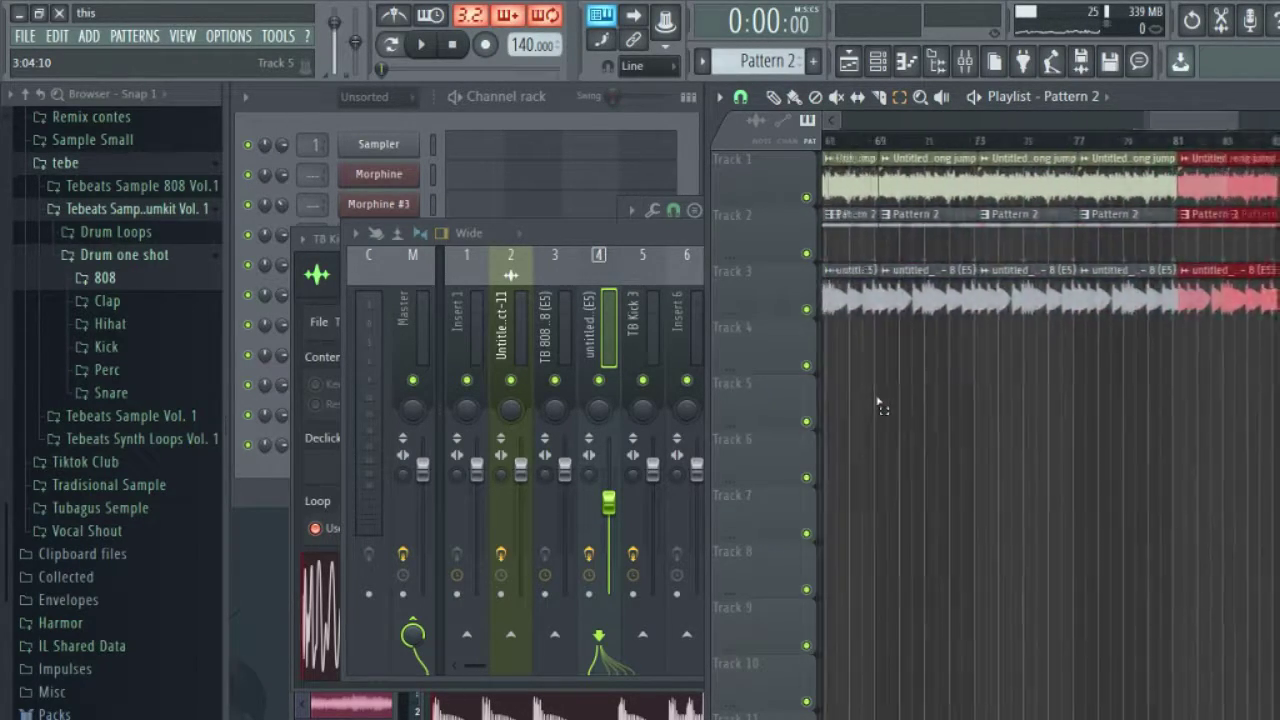
pyautogui.hotkey('ctrl', 'b')
pyautogui.hotkey('ctrl', 'b')
pyautogui.hotkey('ctrl', 'b')
pyautogui.hotkey('ctrl', 'b')
pyautogui.hotkey('ctrl', 'b')
pyautogui.hotkey('ctrl', 'b')
pyautogui.hotkey('ctrl', 'b')
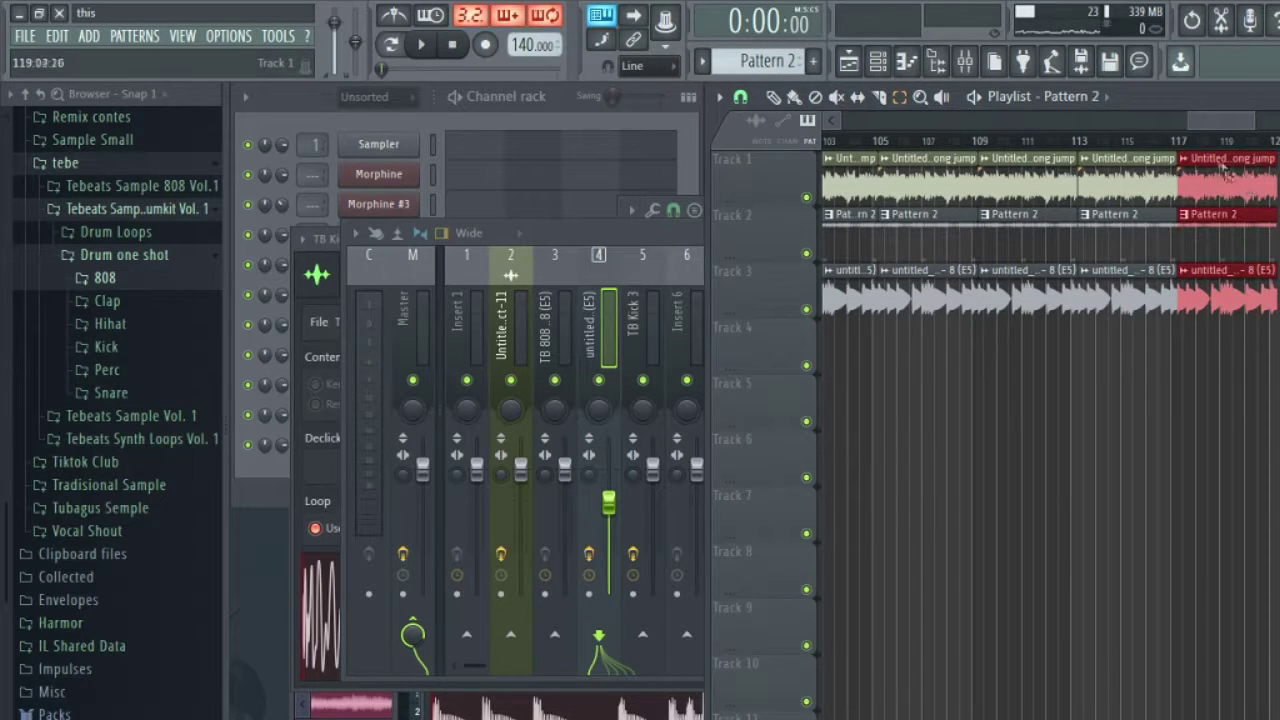
# Step: Delete the Pattern 2 and 808 clips from bars 1 to 8, leaving a melody-only intro, and play it
pyautogui.moveTo(1257, 141); pyautogui.dragTo(913, 120)
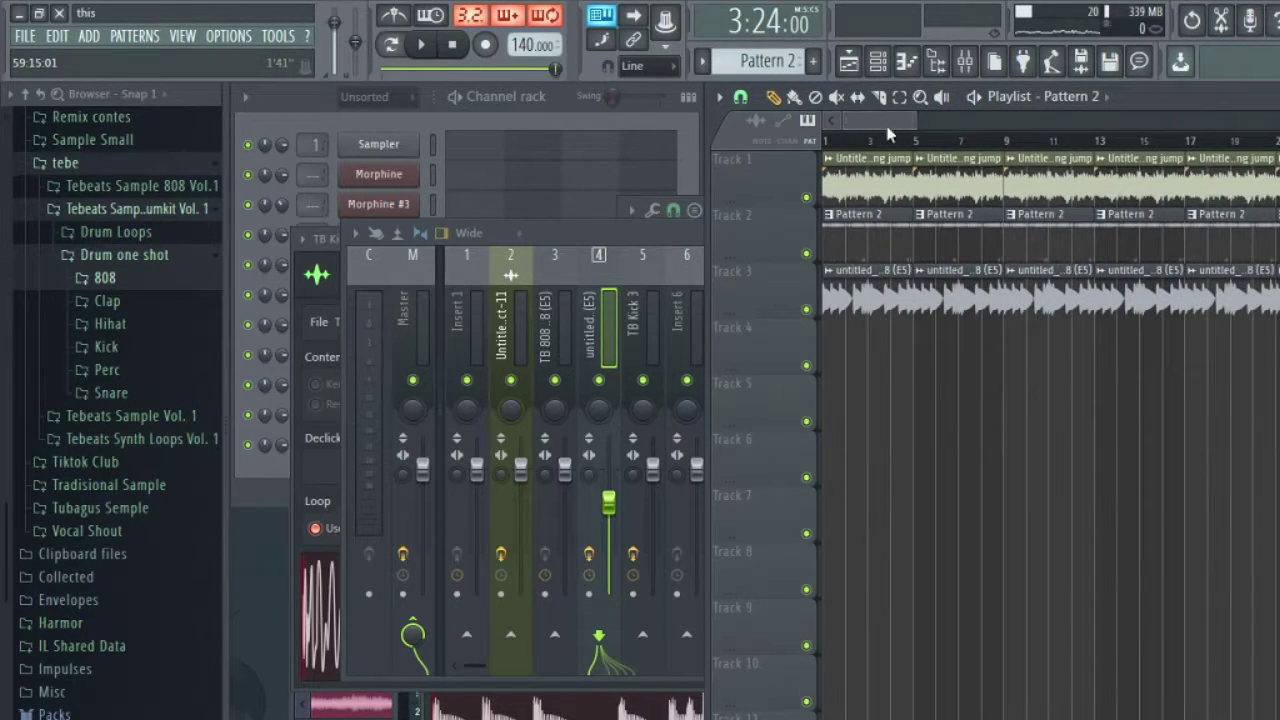
pyautogui.rightClick(865, 252)
pyautogui.rightClick(880, 300)
pyautogui.rightClick(930, 300)
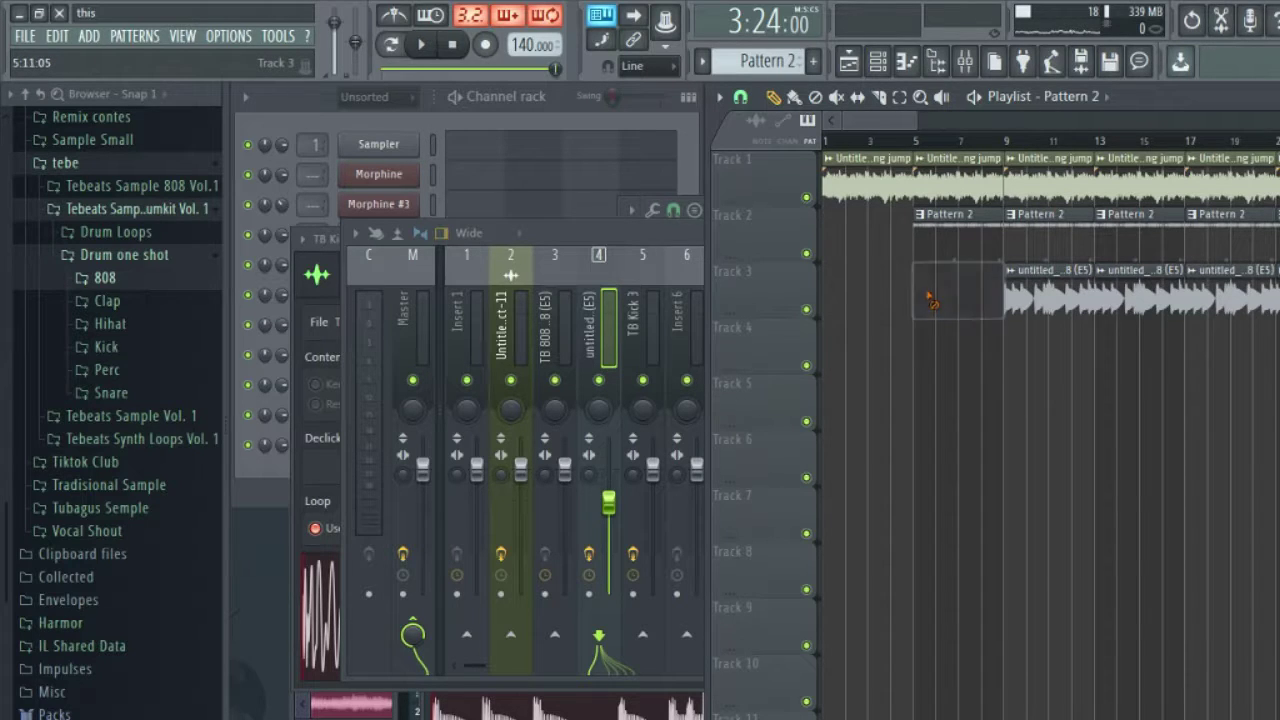
pyautogui.press('space')
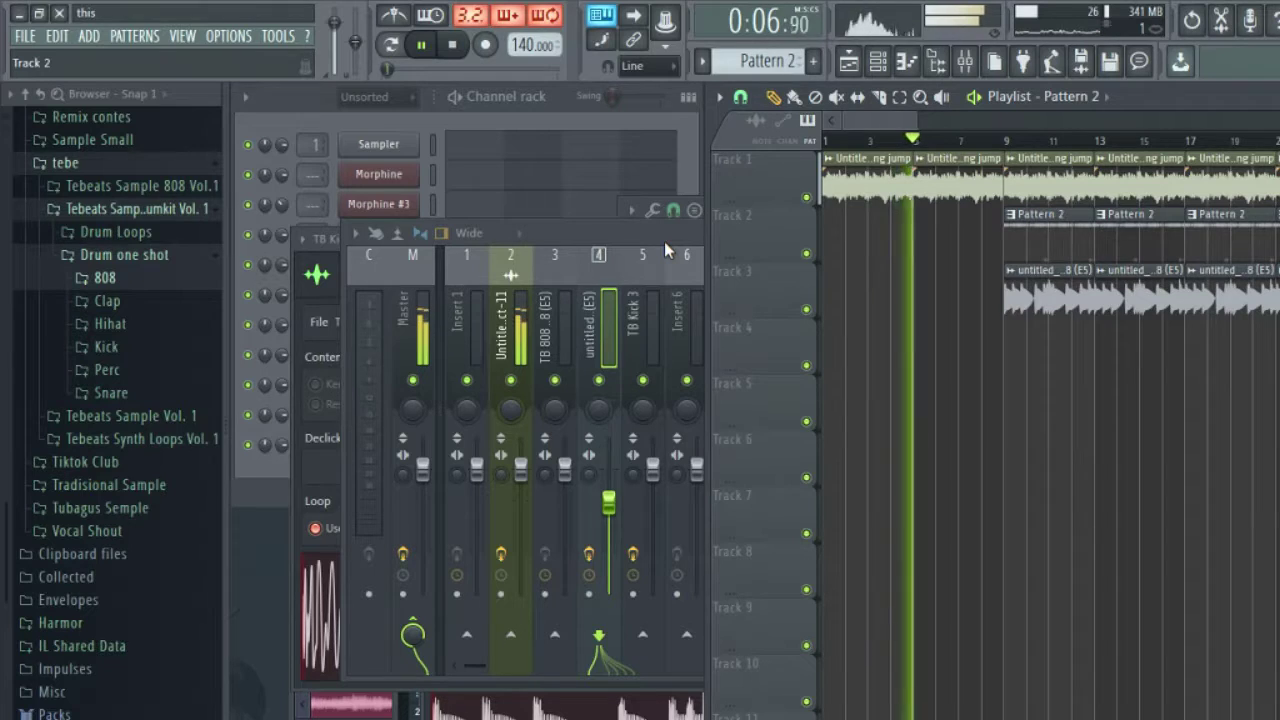
pyautogui.press('space')
# Step: Select the rendered 808's mixer track and play the song from around bar 8 to hear the drums enter
pyautogui.click(559, 310)
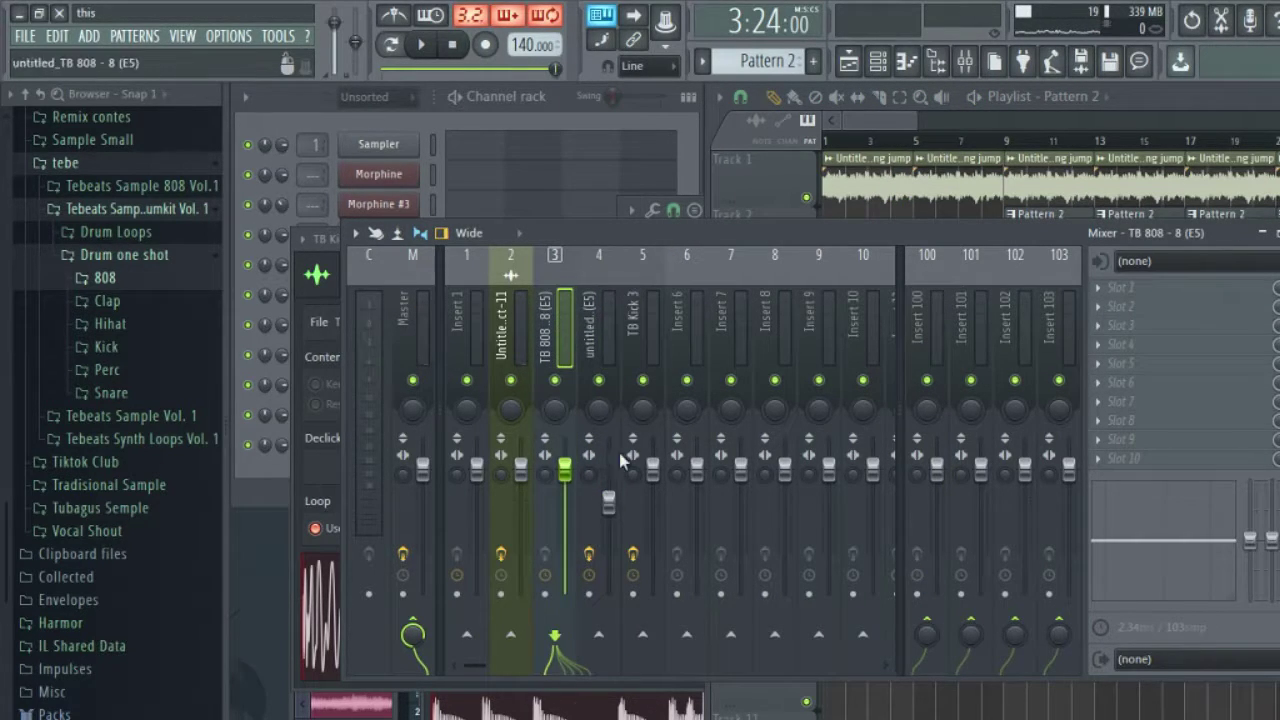
pyautogui.click(612, 302)
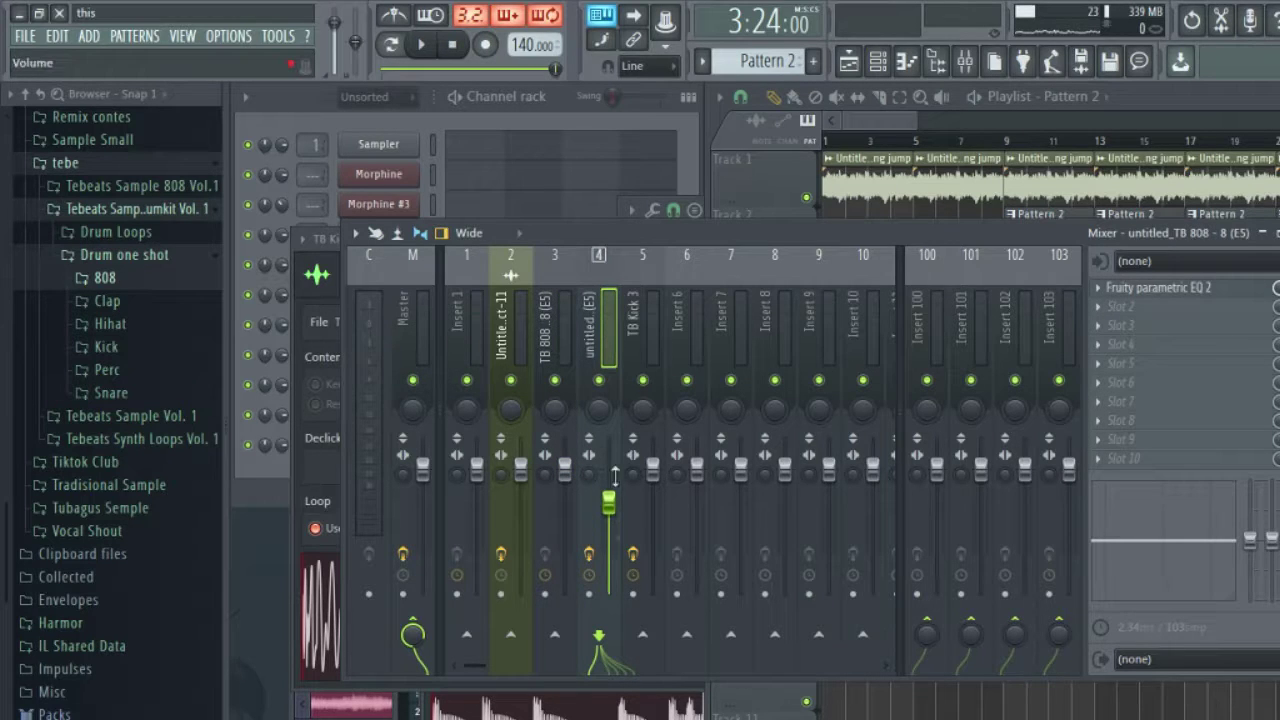
pyautogui.press('space')
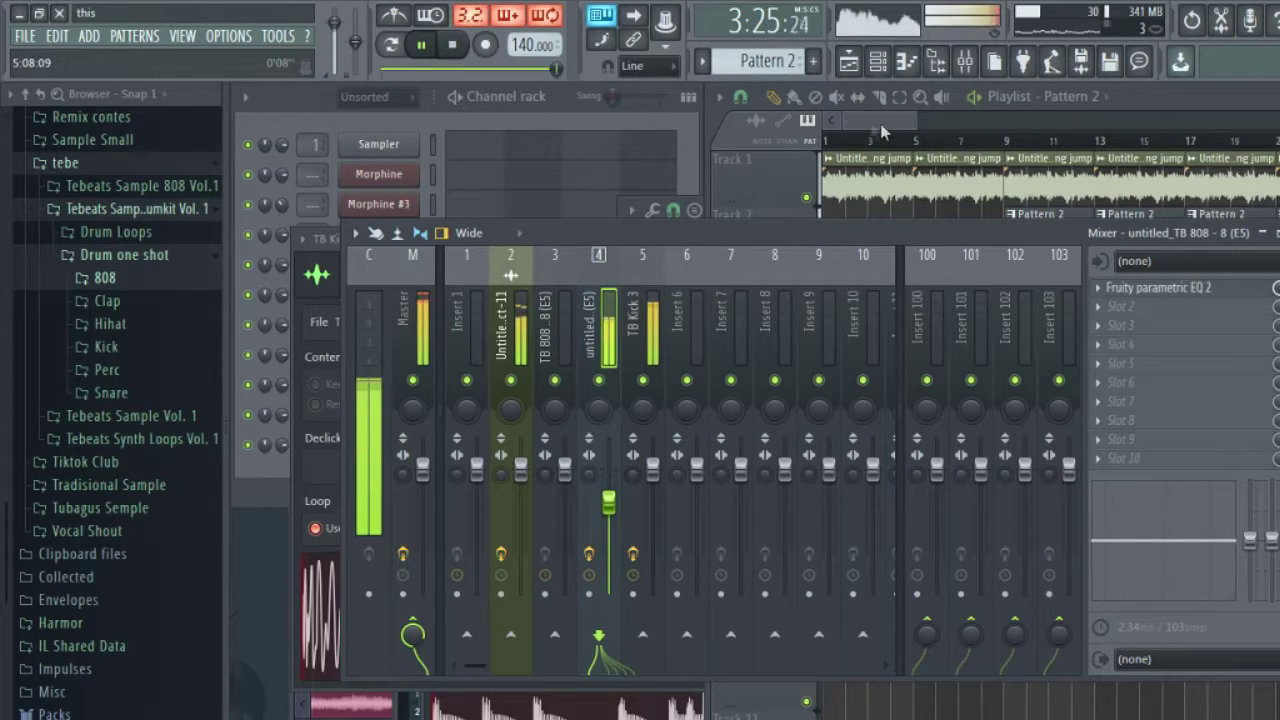
pyautogui.click(780, 97)
pyautogui.click(985, 142)
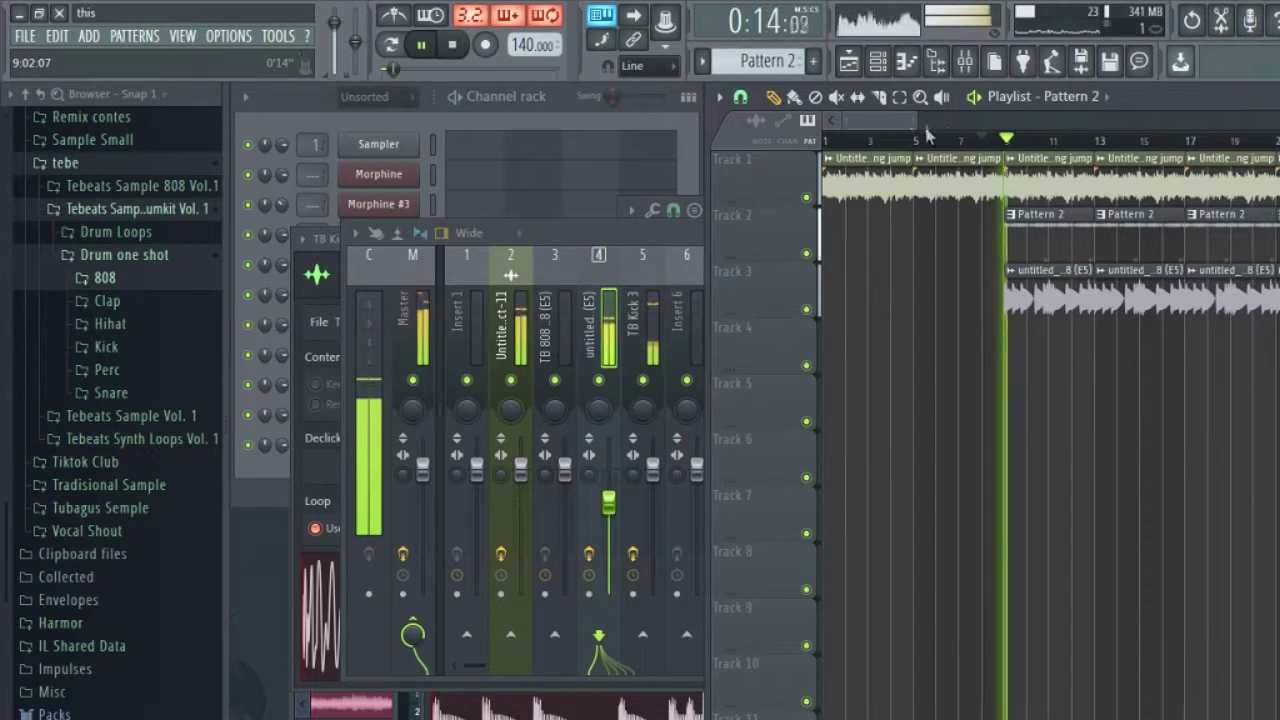
# Step: Examine the clip boundary at bar 9 up close and replay the arrangement from the beginning
pyautogui.moveTo(908, 130); pyautogui.dragTo(869, 130)
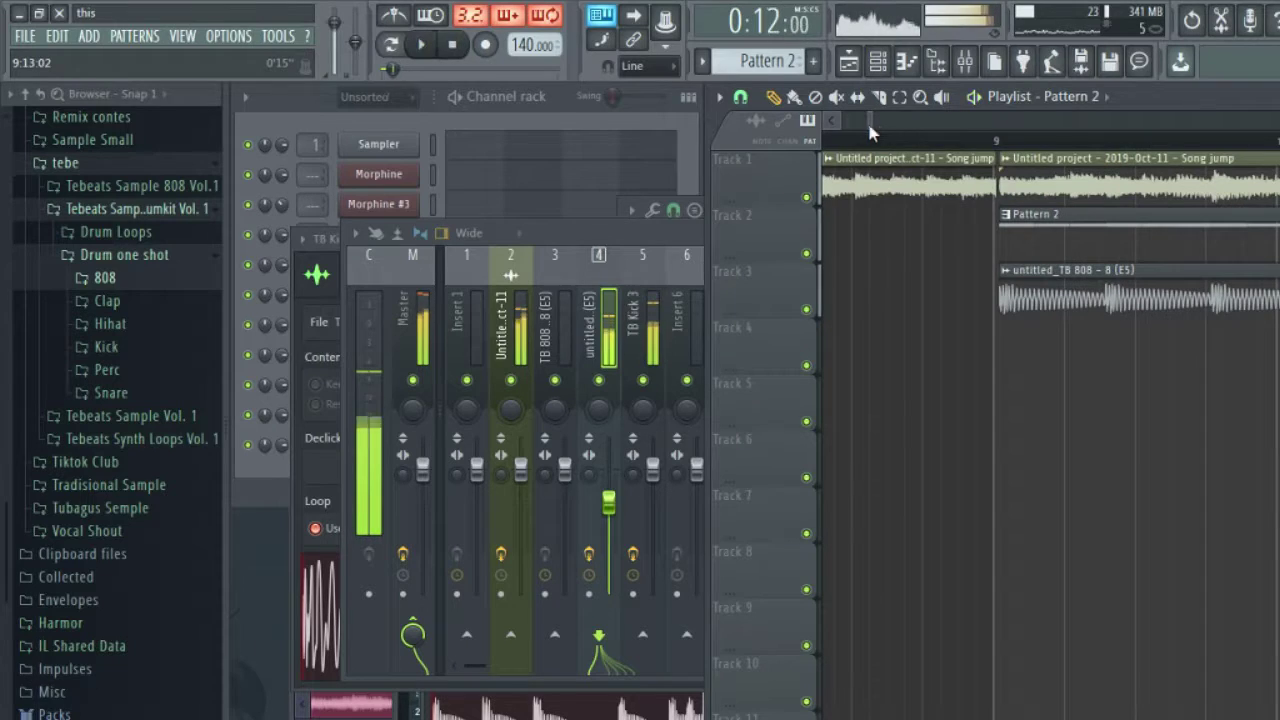
pyautogui.click(1016, 183)
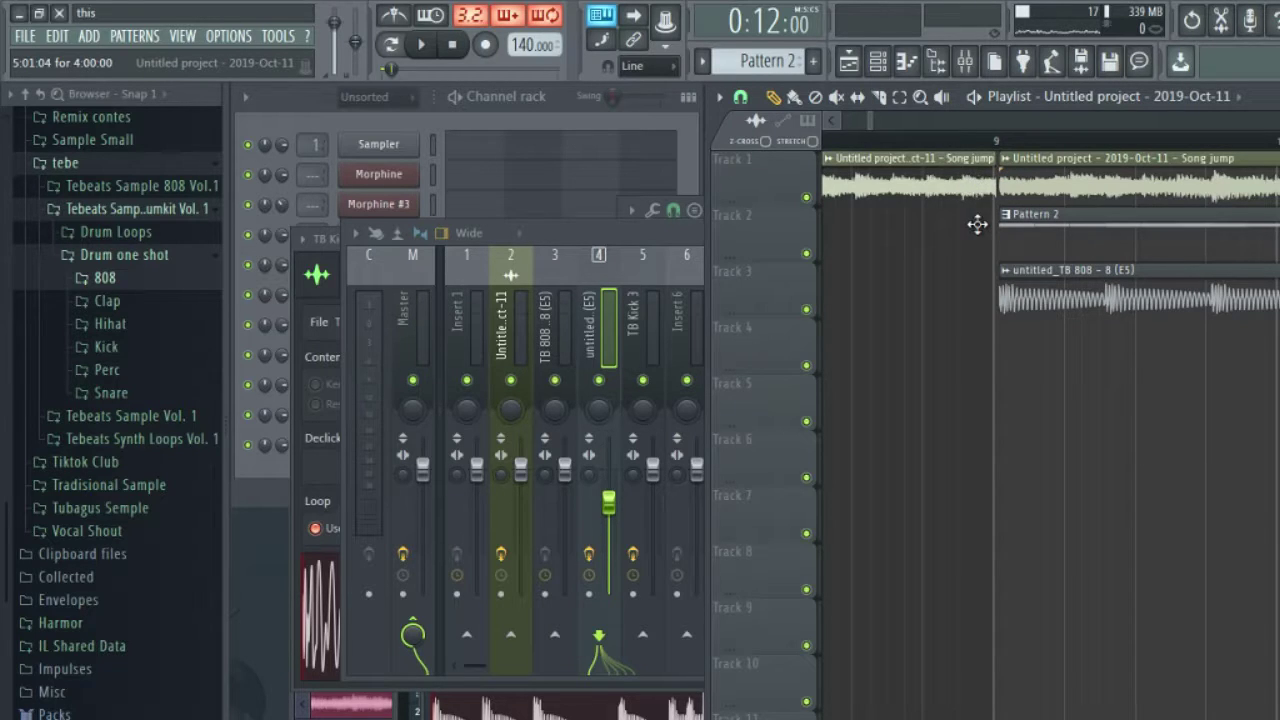
pyautogui.moveTo(977, 226); pyautogui.dragTo(968, 183)
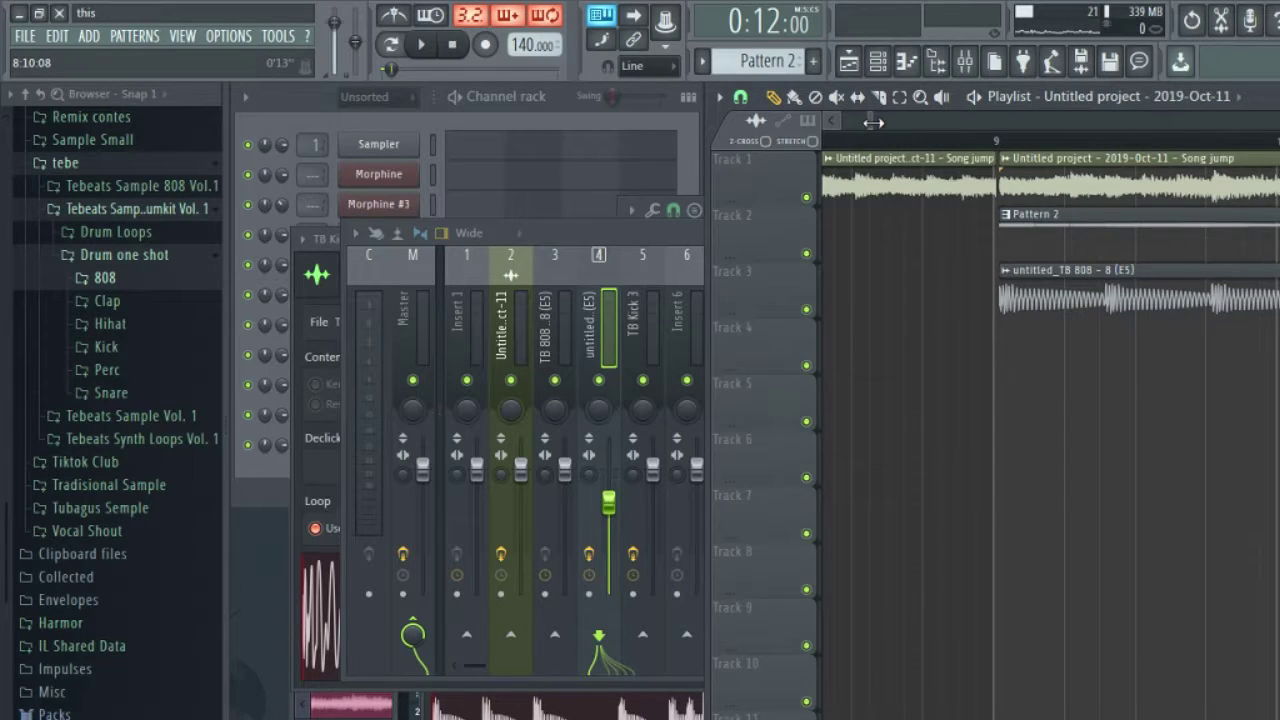
pyautogui.moveTo(873, 121); pyautogui.dragTo(826, 160)
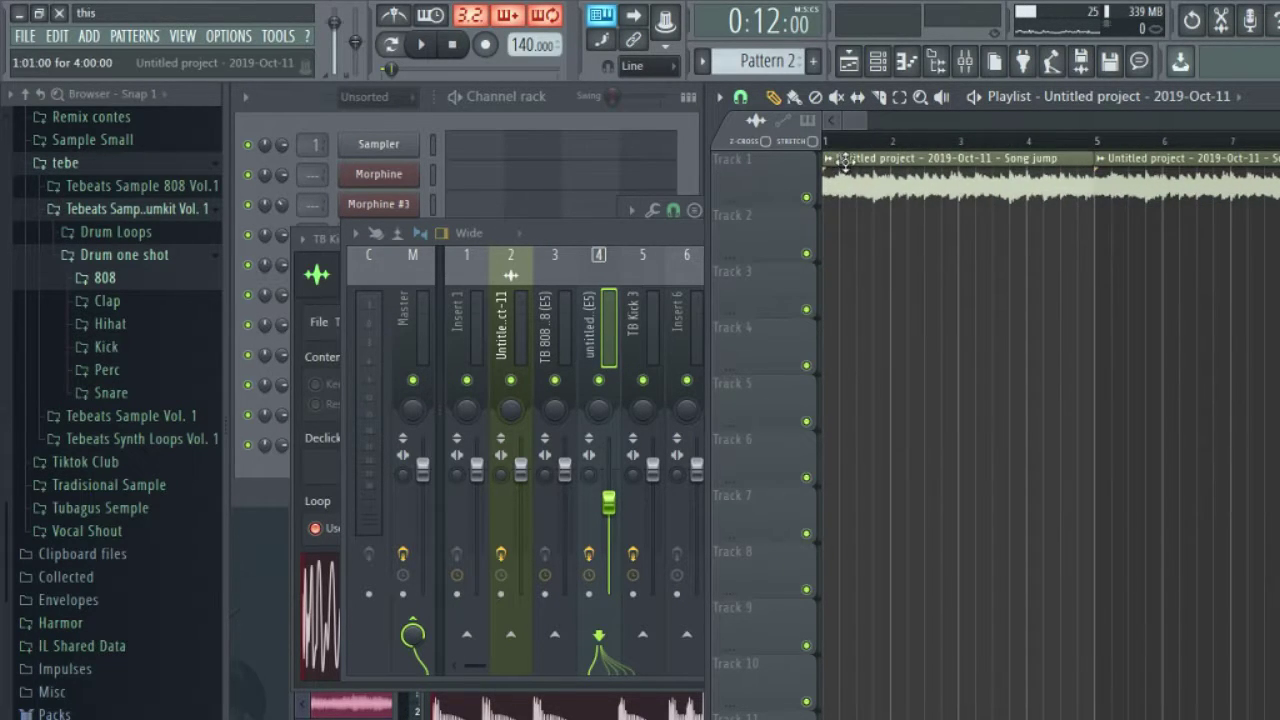
pyautogui.press('space')
pyautogui.moveTo(840, 130); pyautogui.dragTo(896, 116)
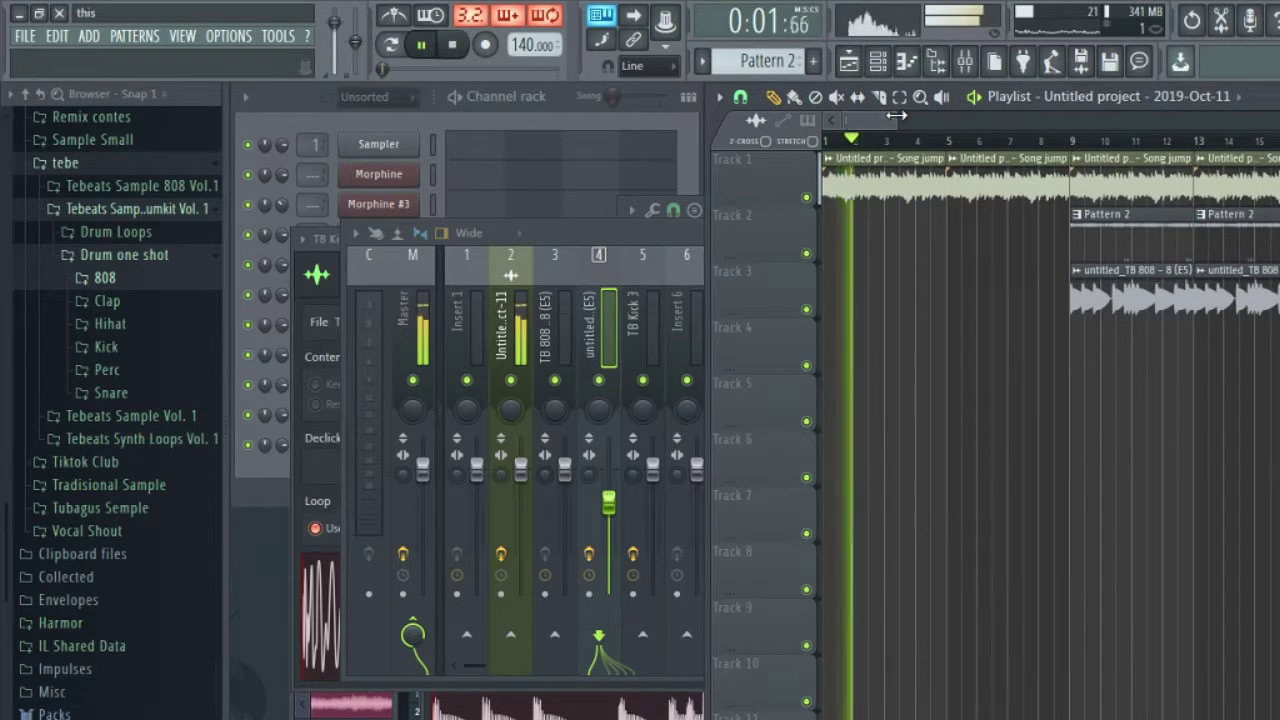
# Step: Add Fruity Delay to effect slot 4 of the melody's mixer track while the arrangement plays
pyautogui.click(668, 243)
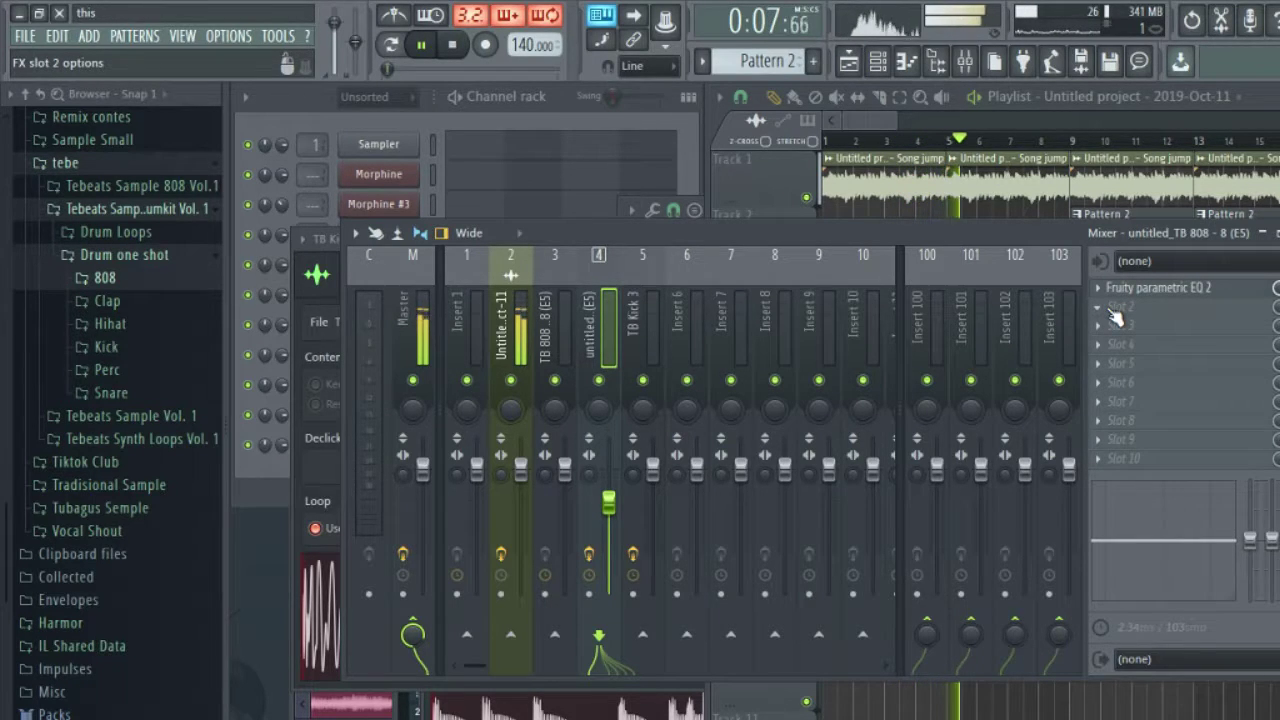
pyautogui.click(505, 347)
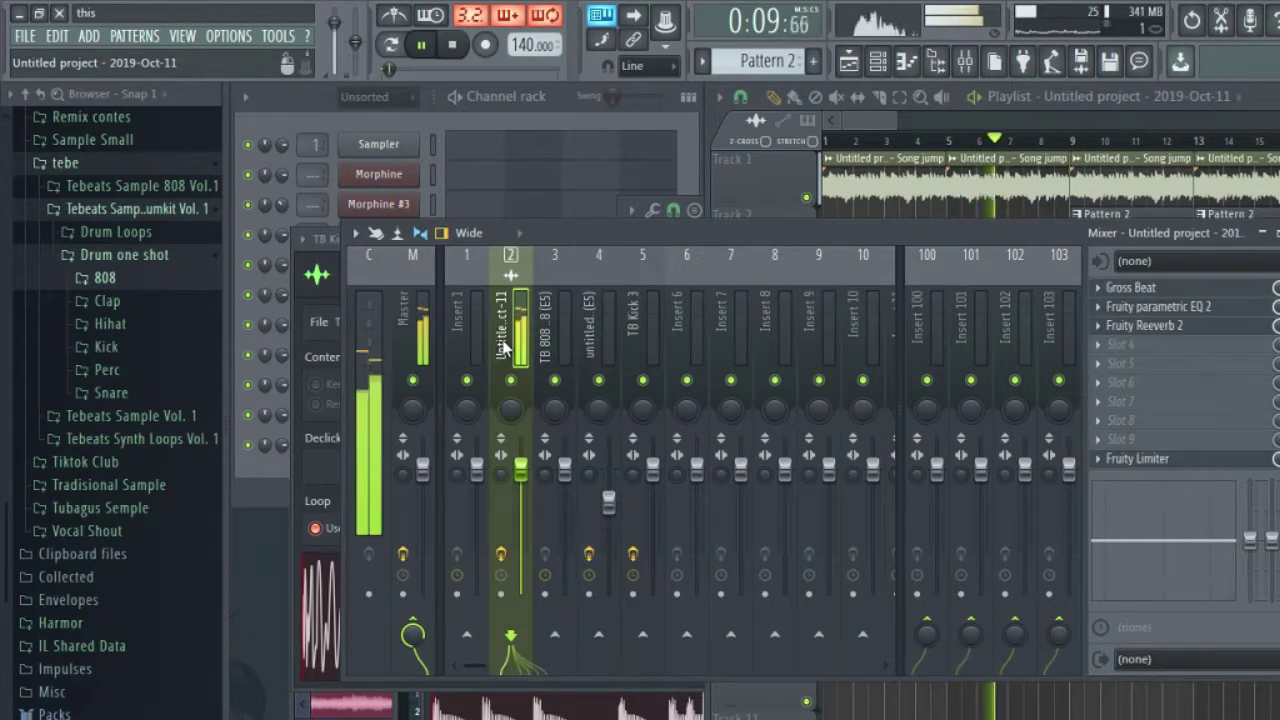
pyautogui.click(1135, 355)
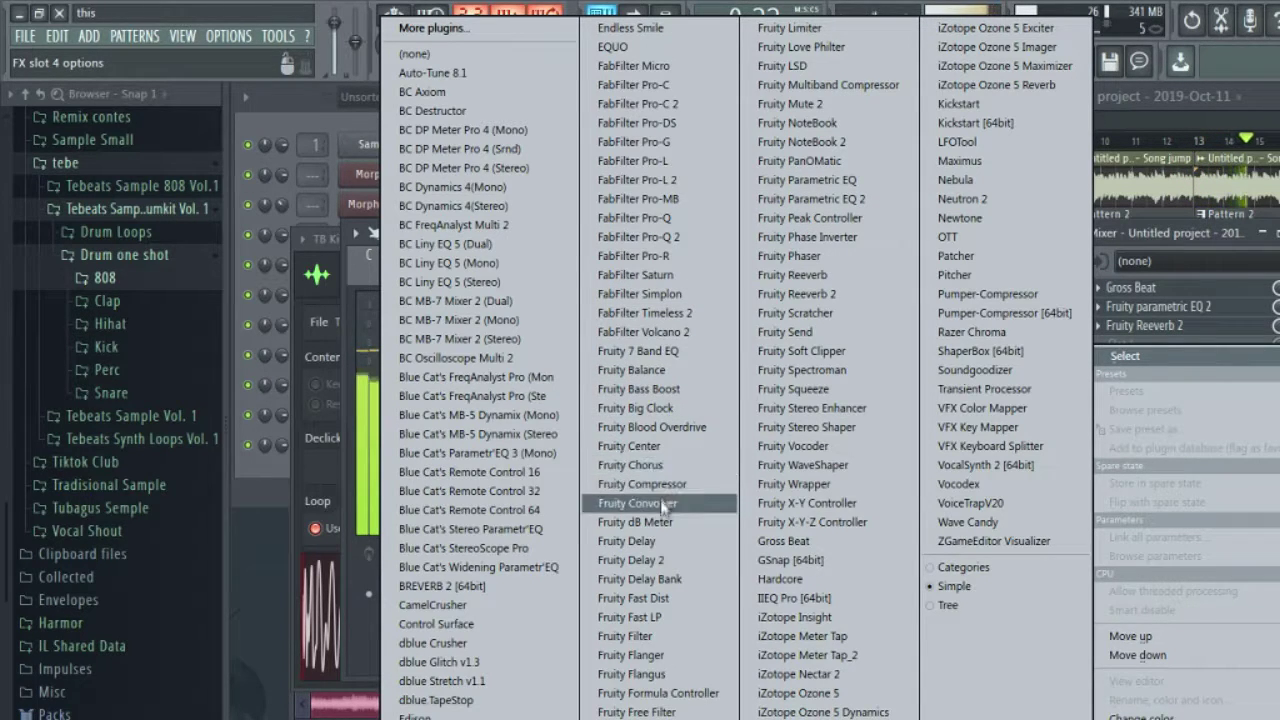
pyautogui.click(640, 541)
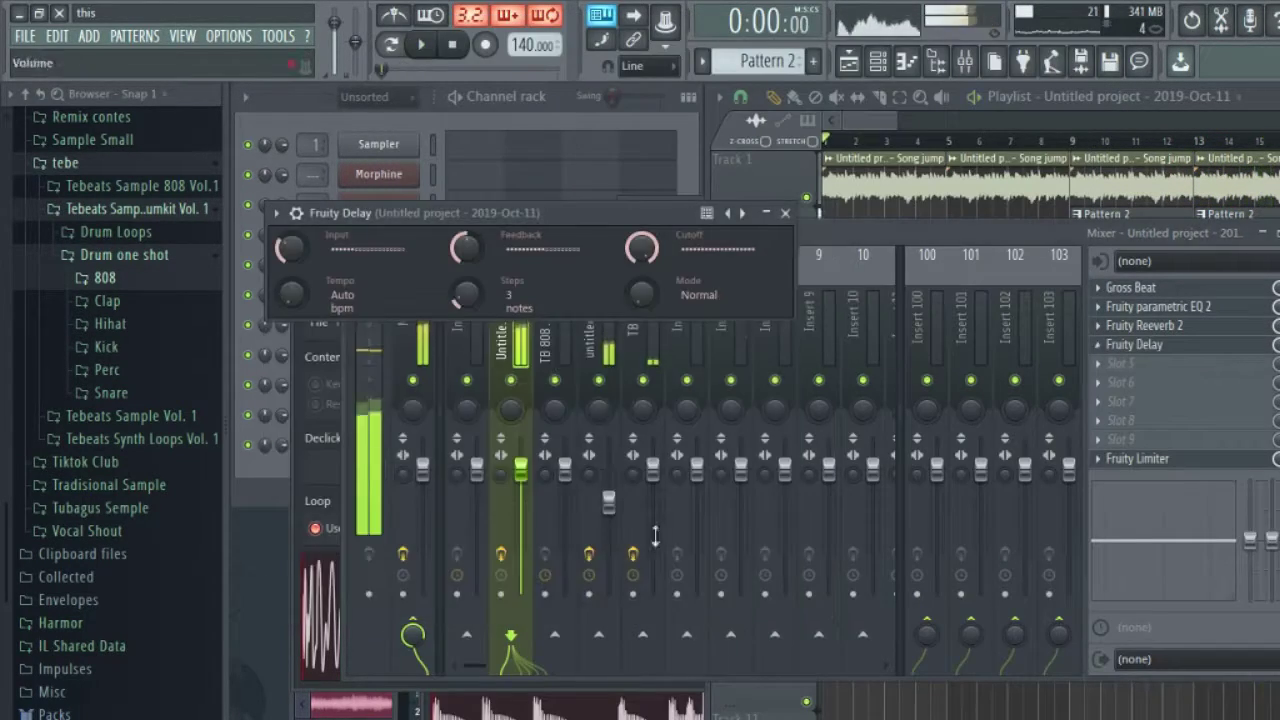
# Step: Delete all melody clips from bar 5 onward on Track 1, keeping only the first four-bar clip
pyautogui.click(909, 118)
pyautogui.scroll(-5, 909, 116)
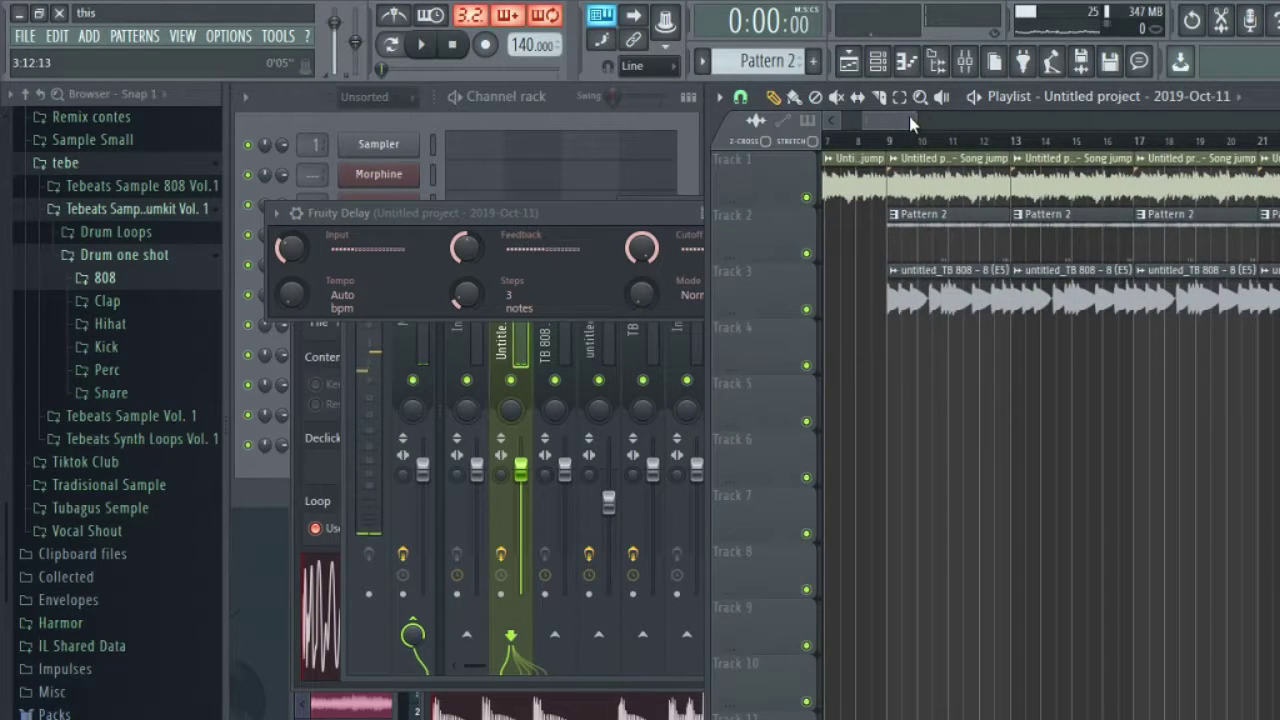
pyautogui.scroll(-8, 1030, 143)
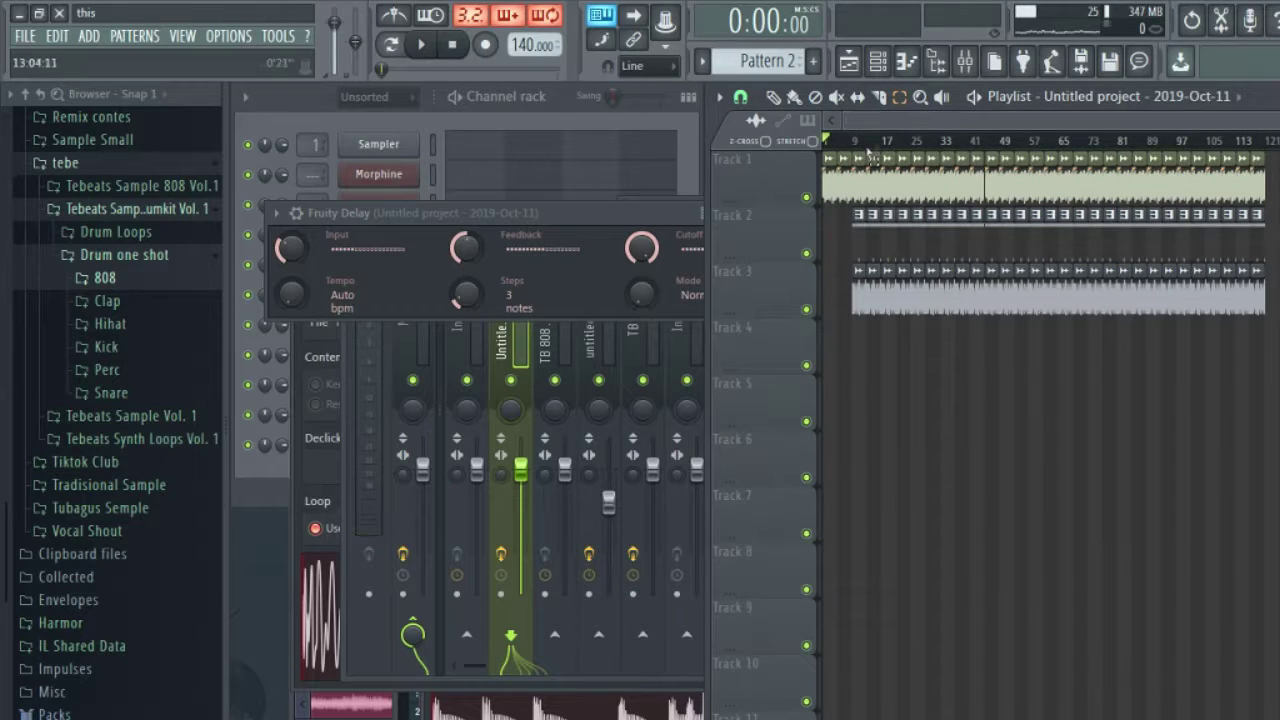
pyautogui.moveTo(850, 168); pyautogui.dragTo(830, 172)
pyautogui.scroll(10, 876, 119)
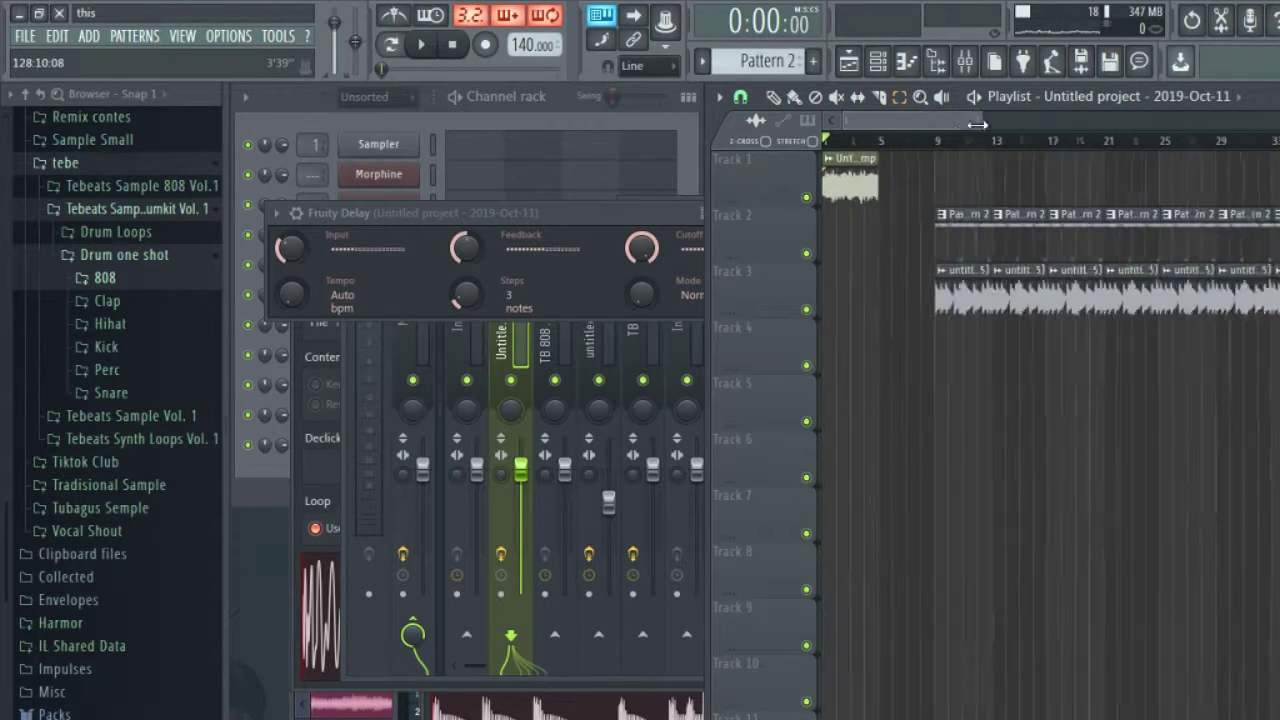
pyautogui.moveTo(876, 119)
pyautogui.mouseDown()
pyautogui.moveTo(848, 120)
pyautogui.moveTo(873, 140)
pyautogui.mouseUp()
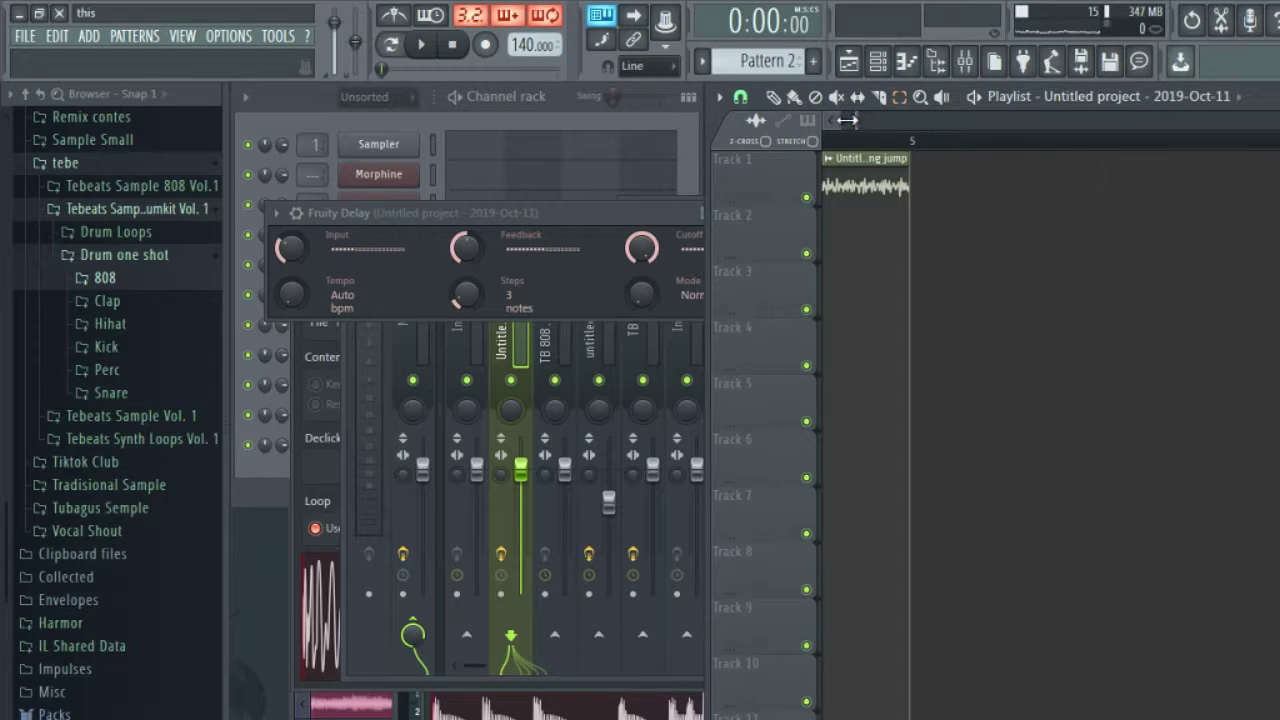
pyautogui.moveTo(850, 120); pyautogui.dragTo(812, 137)
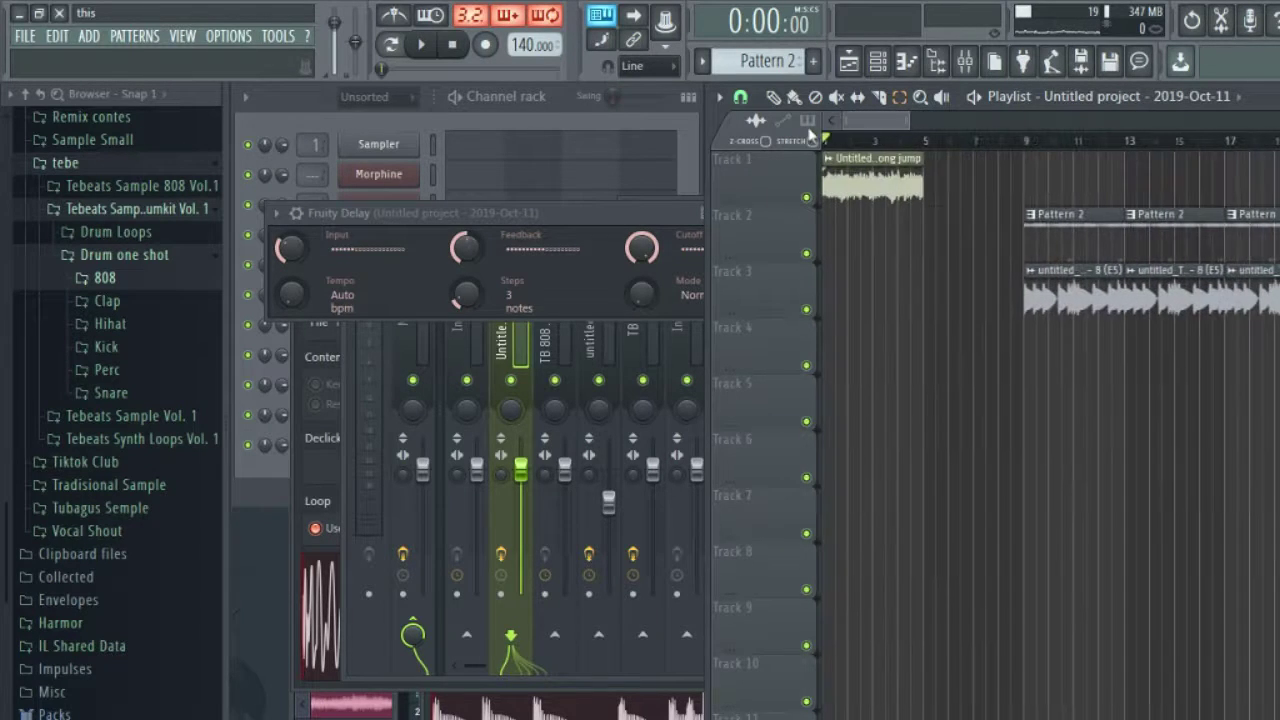
# Step: Pick up the melody clip and place a second copy at bar 5 on Track 1
pyautogui.click(891, 178)
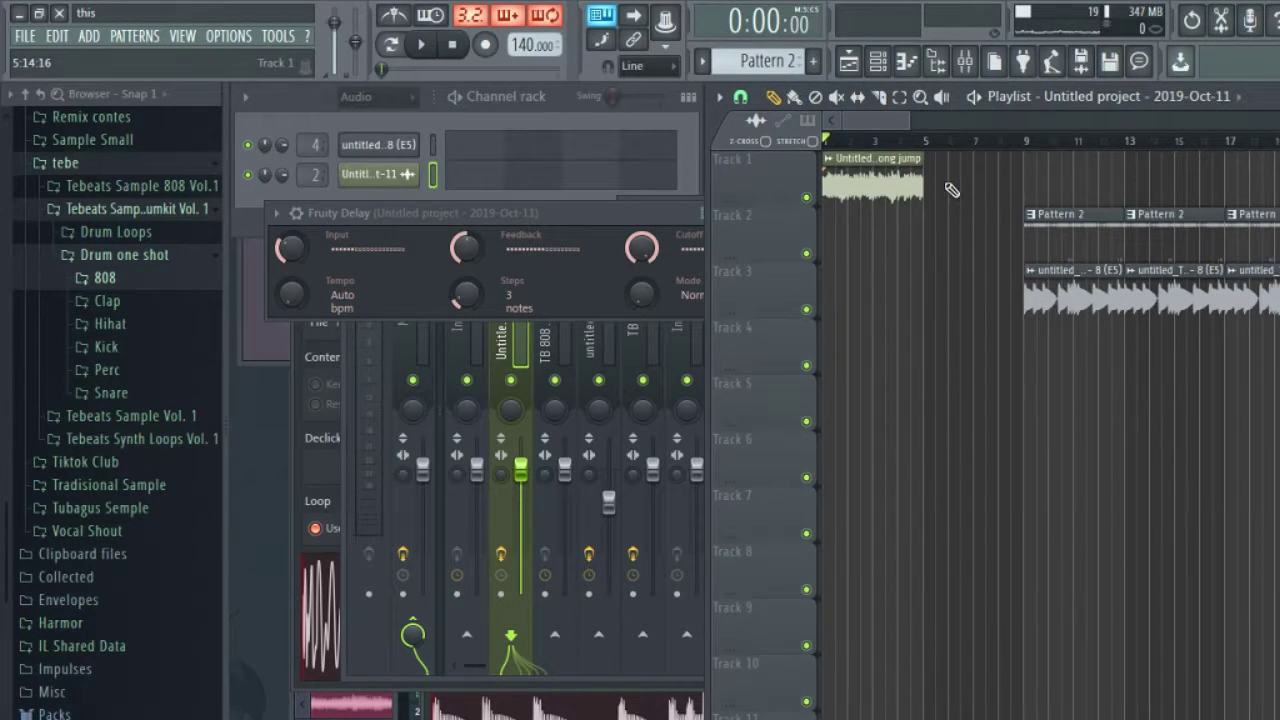
pyautogui.click(928, 185)
pyautogui.moveTo(910, 120); pyautogui.dragTo(1012, 121)
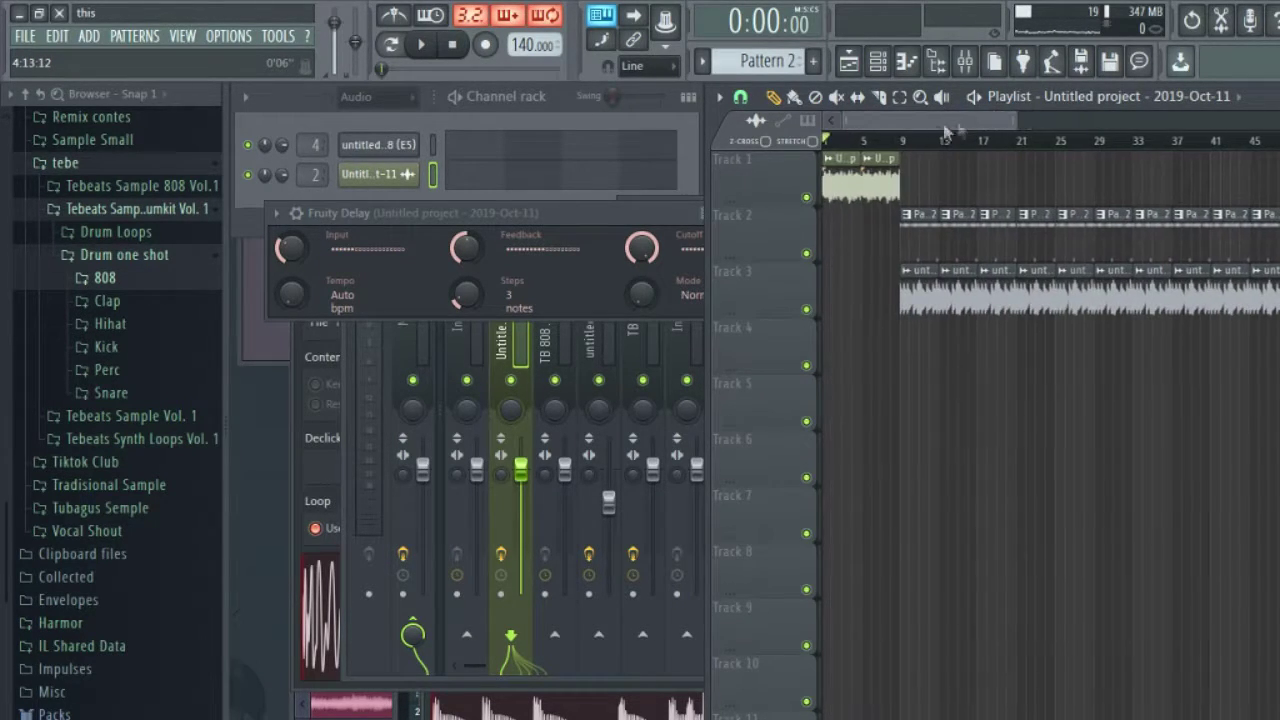
# Step: Play the song, duplicate the two melody clips of bars 1 to 8 repeatedly through bar 120, and undo the surplus copy
pyautogui.click(974, 97)
pyautogui.click(804, 175)
pyautogui.hotkey('ctrl', 'b')
pyautogui.hotkey('ctrl', 'b')
pyautogui.hotkey('ctrl', 'b')
pyautogui.hotkey('ctrl', 'b')
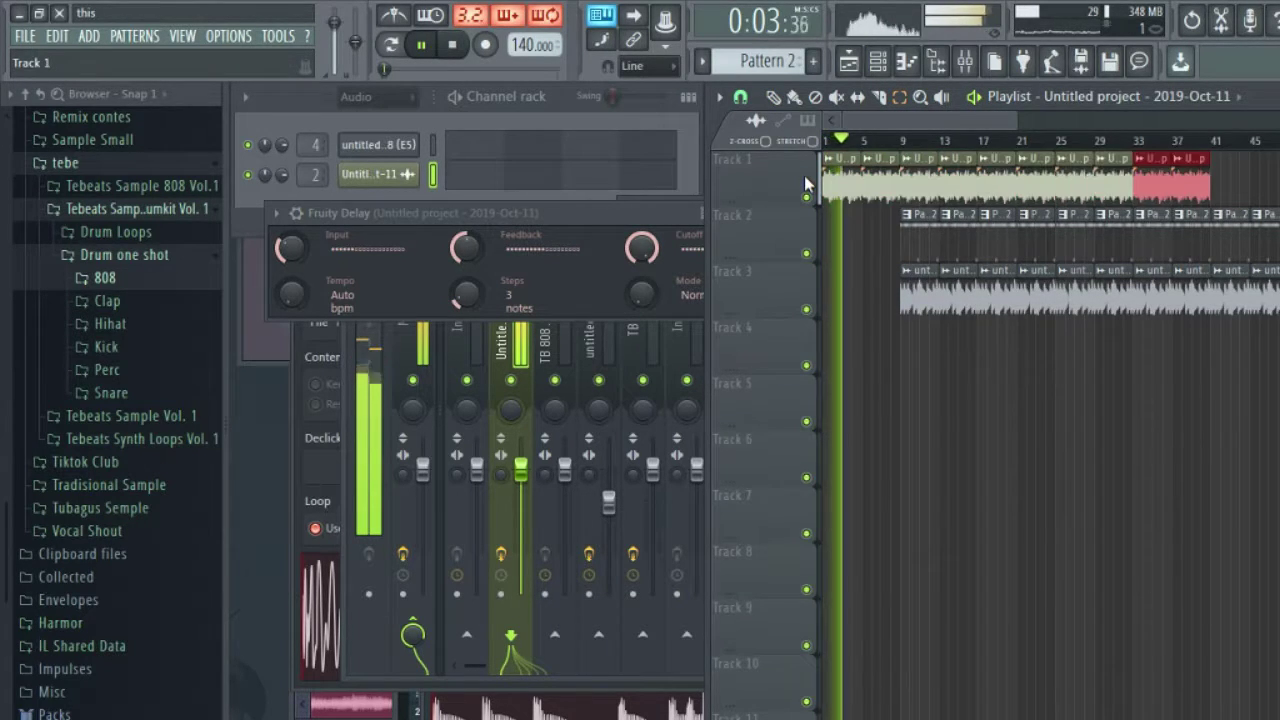
pyautogui.hotkey('ctrl', 'b')
pyautogui.hotkey('ctrl', 'b')
pyautogui.hotkey('ctrl', 'b')
pyautogui.hotkey('ctrl', 'b')
pyautogui.hotkey('ctrl', 'b')
pyautogui.hotkey('ctrl', 'b')
pyautogui.hotkey('ctrl', 'b')
pyautogui.hotkey('ctrl', 'b')
pyautogui.hotkey('ctrl', 'b')
pyautogui.hotkey('ctrl', 'b')
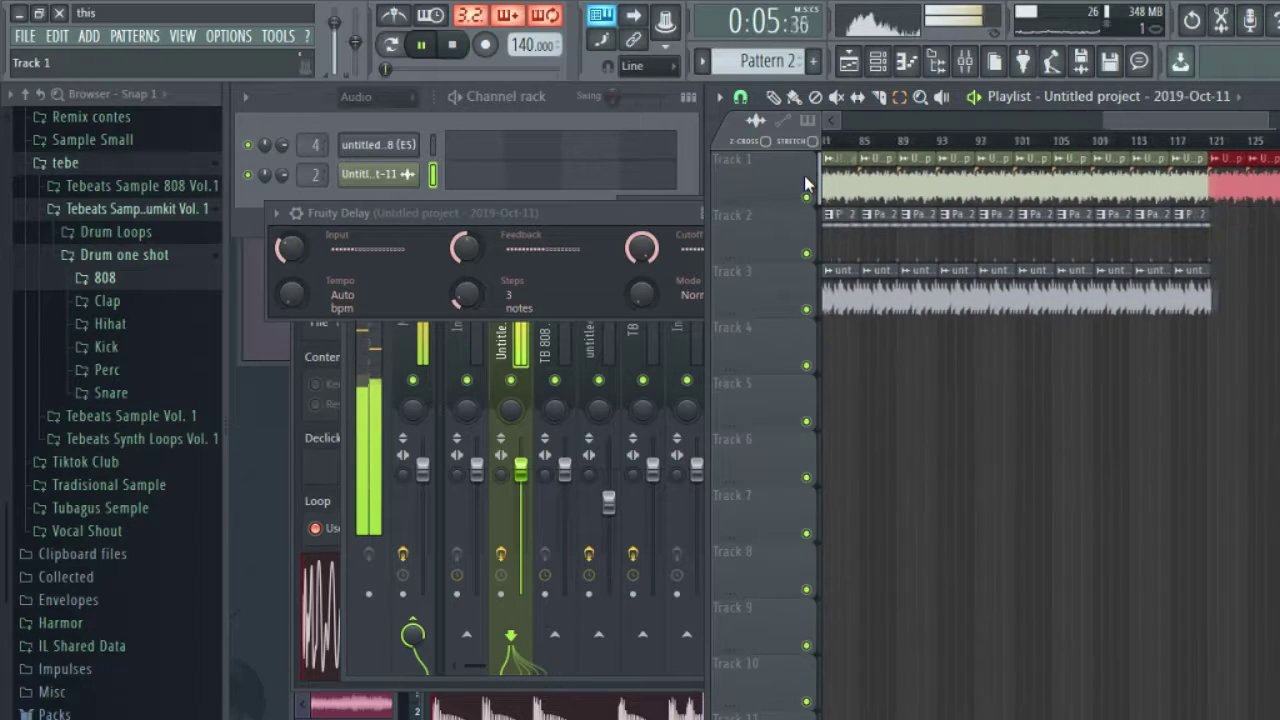
pyautogui.hotkey('ctrl', 'z')
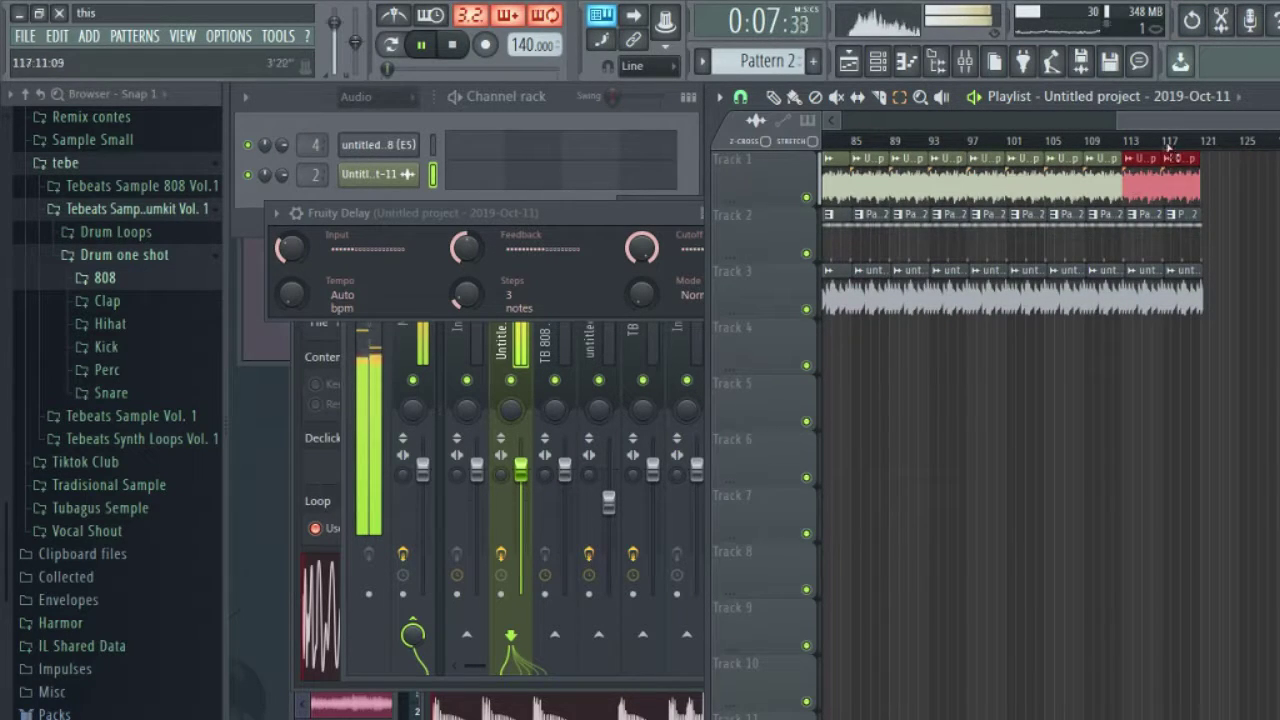
pyautogui.moveTo(1182, 124); pyautogui.dragTo(900, 122)
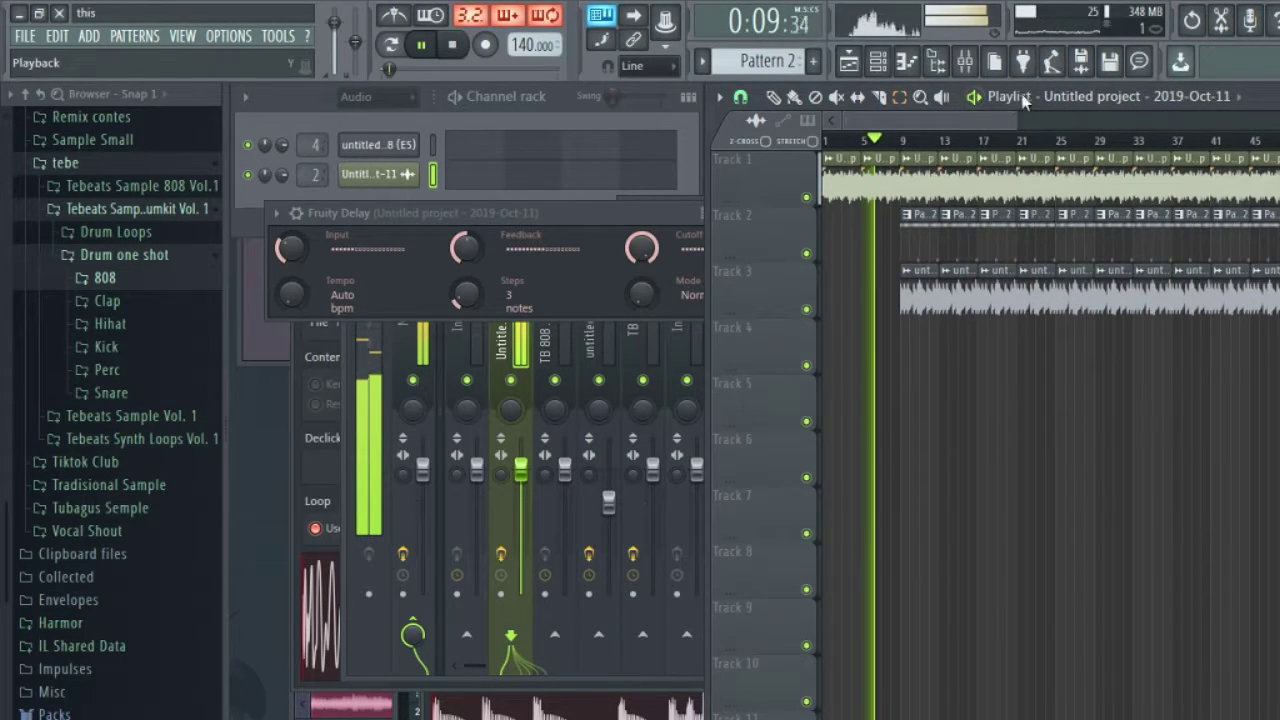
# Step: Lower the cutoff of the Fruity Delay on the melody's mixer track while the song plays
pyautogui.click(972, 66)
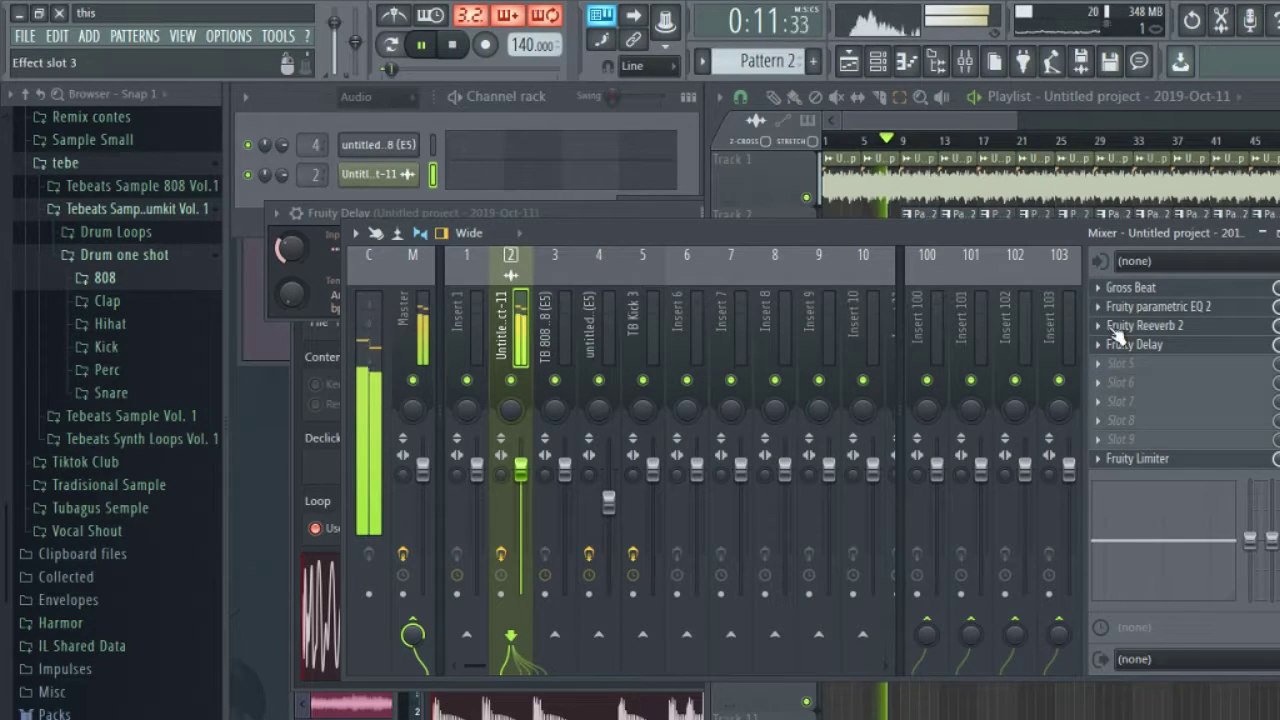
pyautogui.click(1137, 458)
pyautogui.click(660, 262)
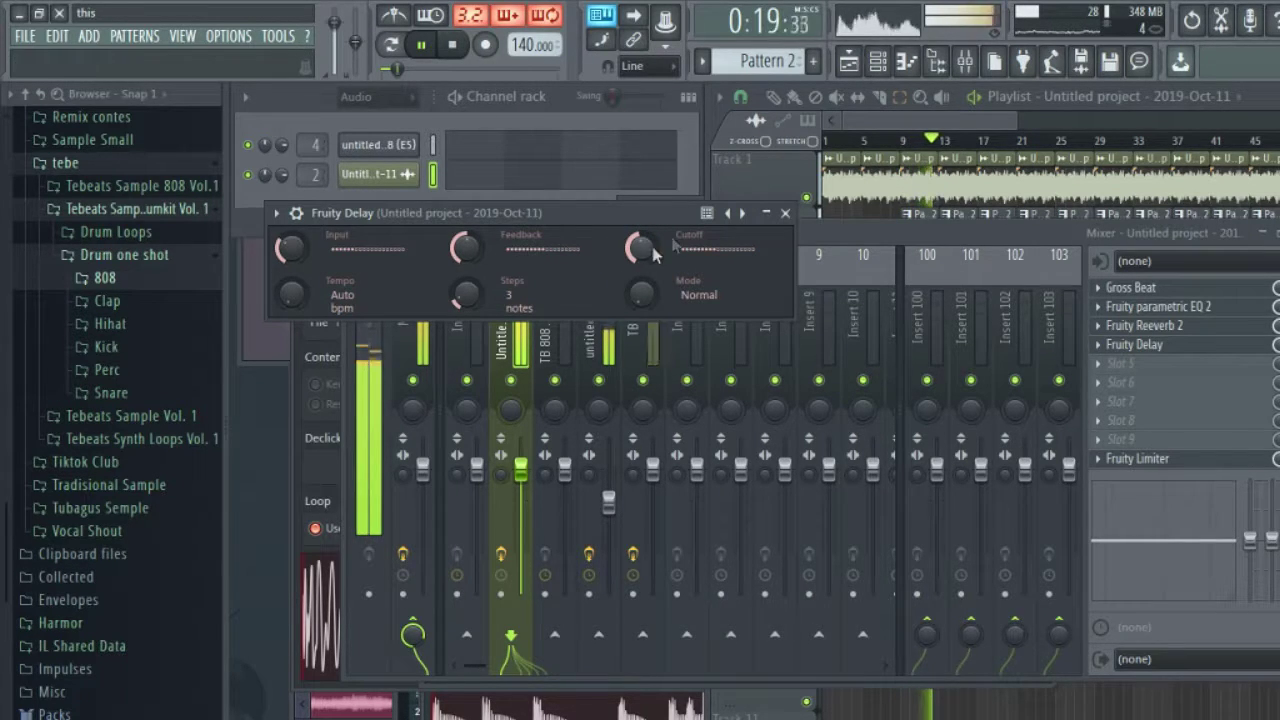
# Step: Stop playback and delete all Pattern 2 and 808 clips from bar 13 onward on Tracks 2 and 3
pyautogui.click(1018, 121)
pyautogui.moveTo(1018, 121); pyautogui.dragTo(866, 121)
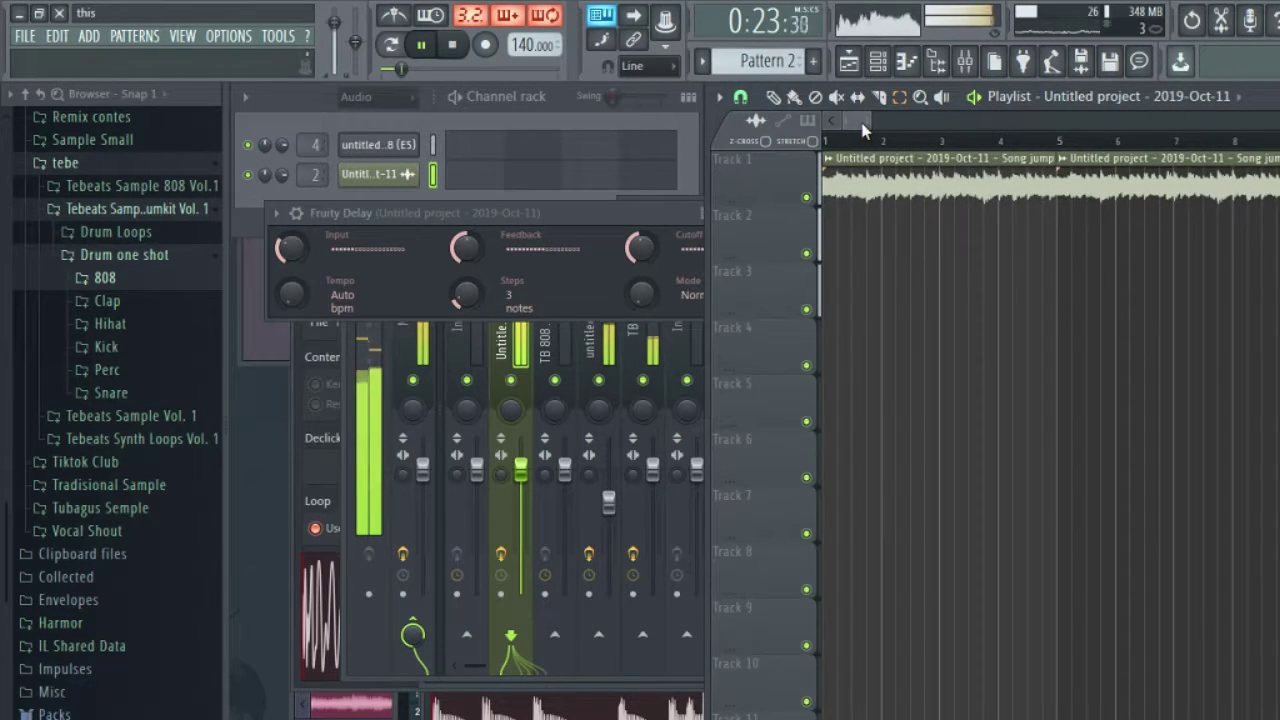
pyautogui.press('space')
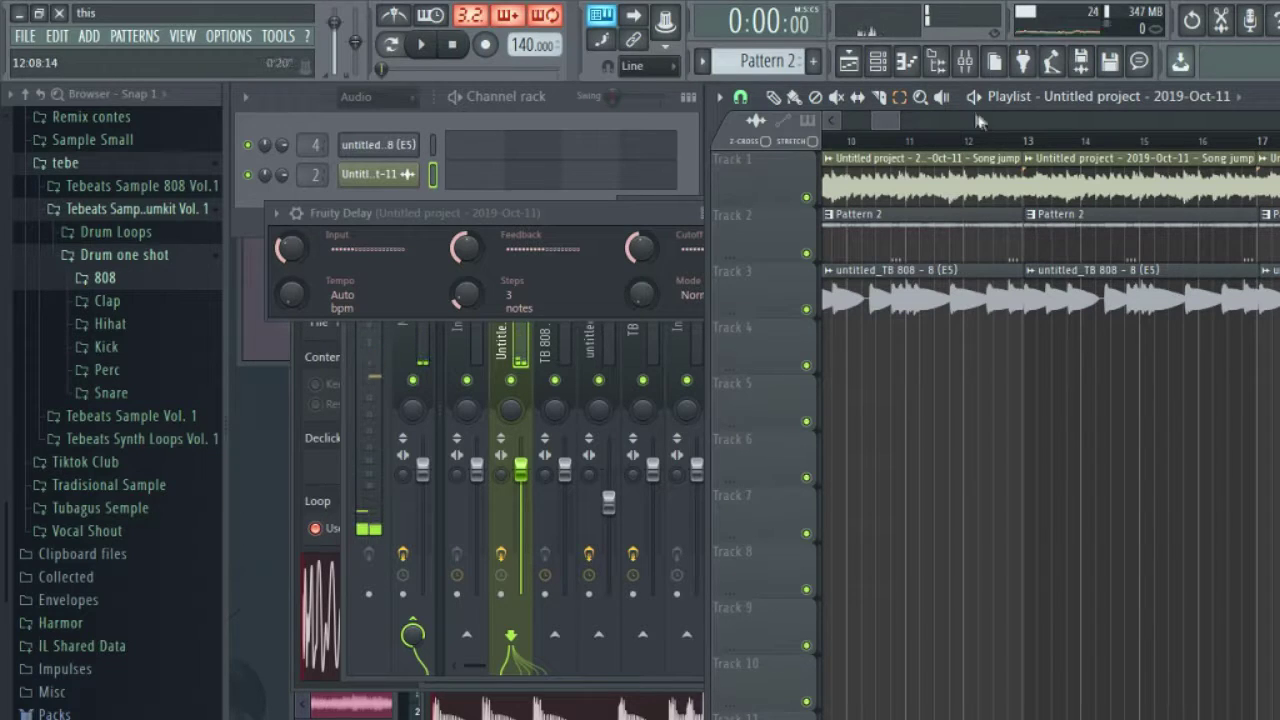
pyautogui.moveTo(901, 127); pyautogui.dragTo(1002, 127)
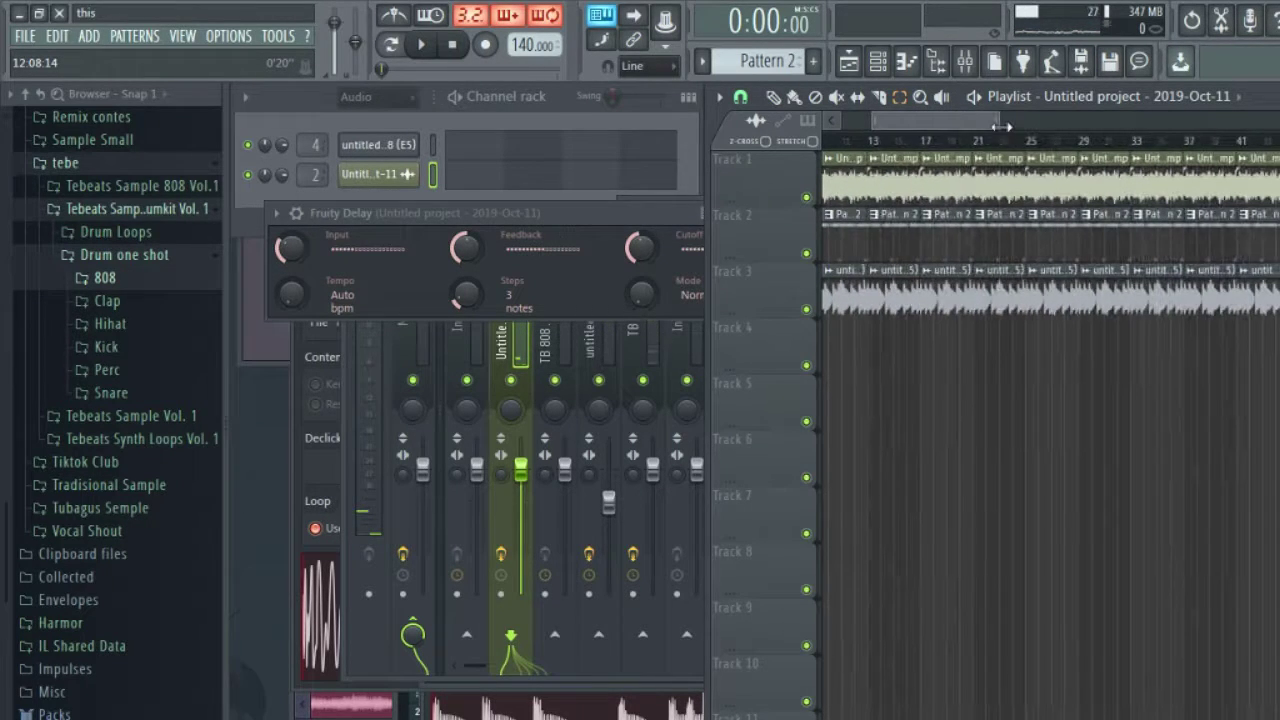
pyautogui.moveTo(884, 250); pyautogui.dragTo(1278, 285)
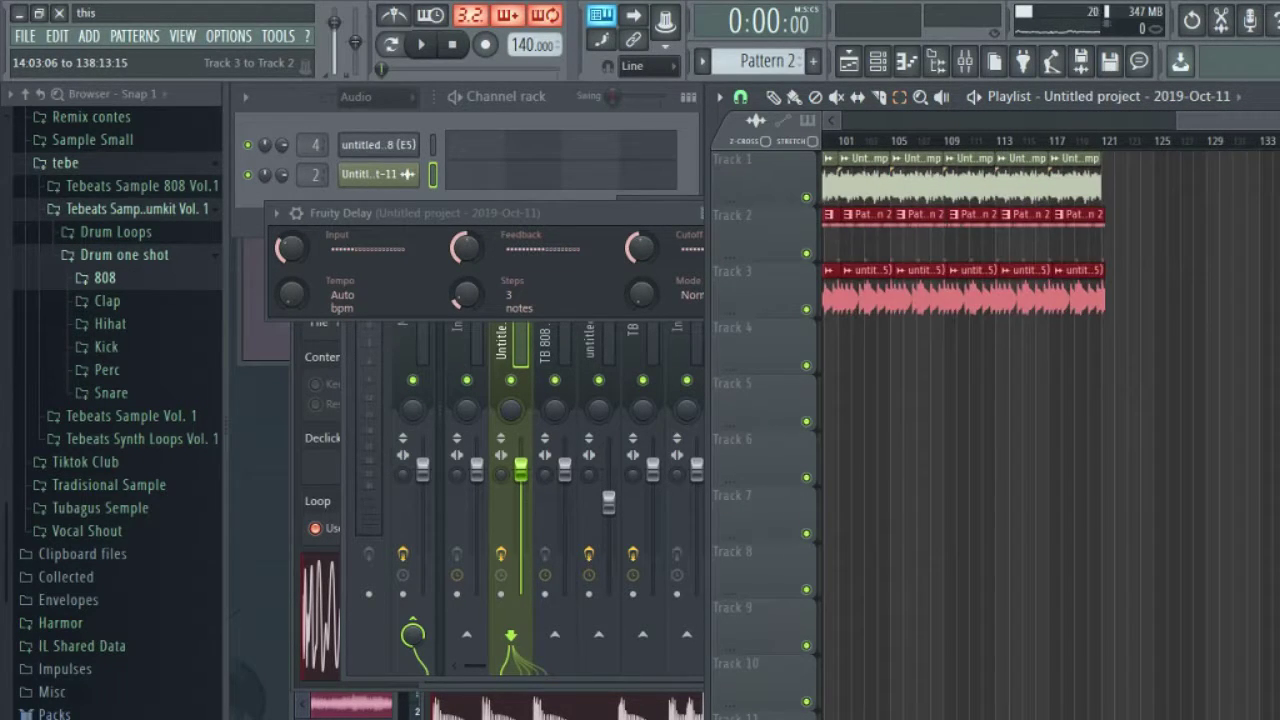
pyautogui.press('Delete')
# Step: Delete the remaining Pattern 2 and 808 clips at bar 9, including the stray melody clip placed on Track 2
pyautogui.moveTo(1270, 122); pyautogui.dragTo(876, 130)
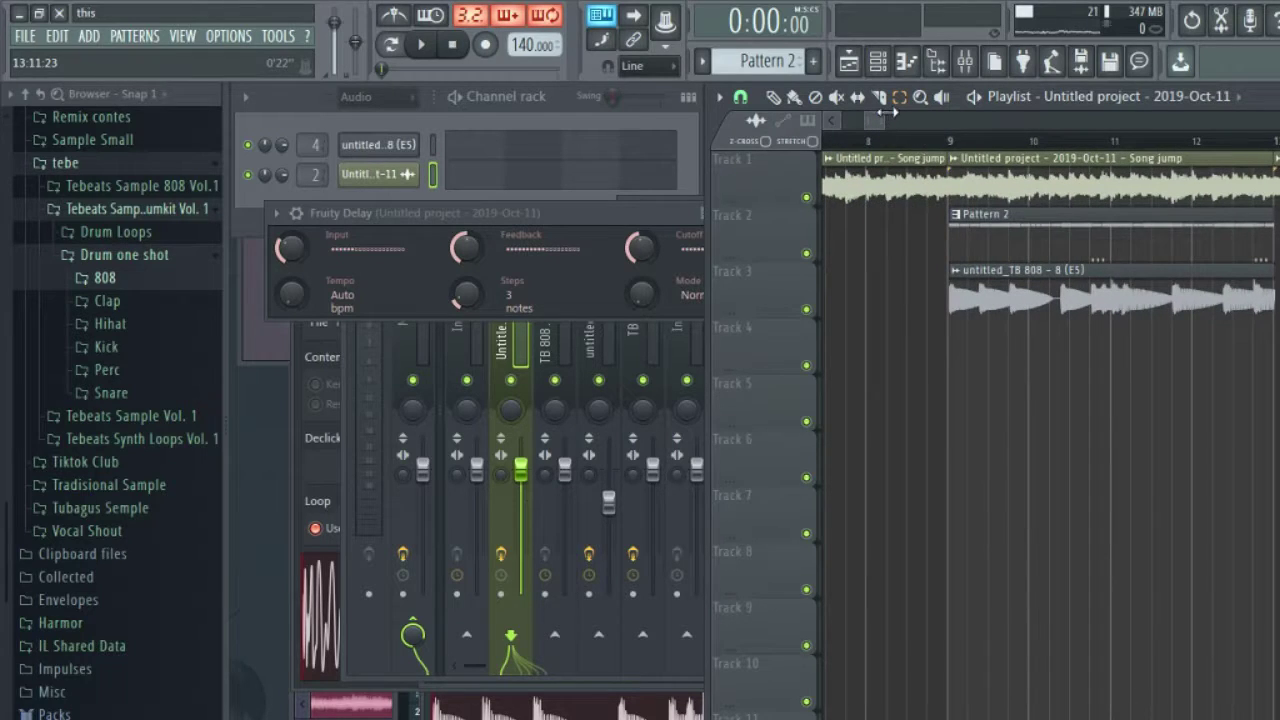
pyautogui.moveTo(962, 197); pyautogui.dragTo(995, 283)
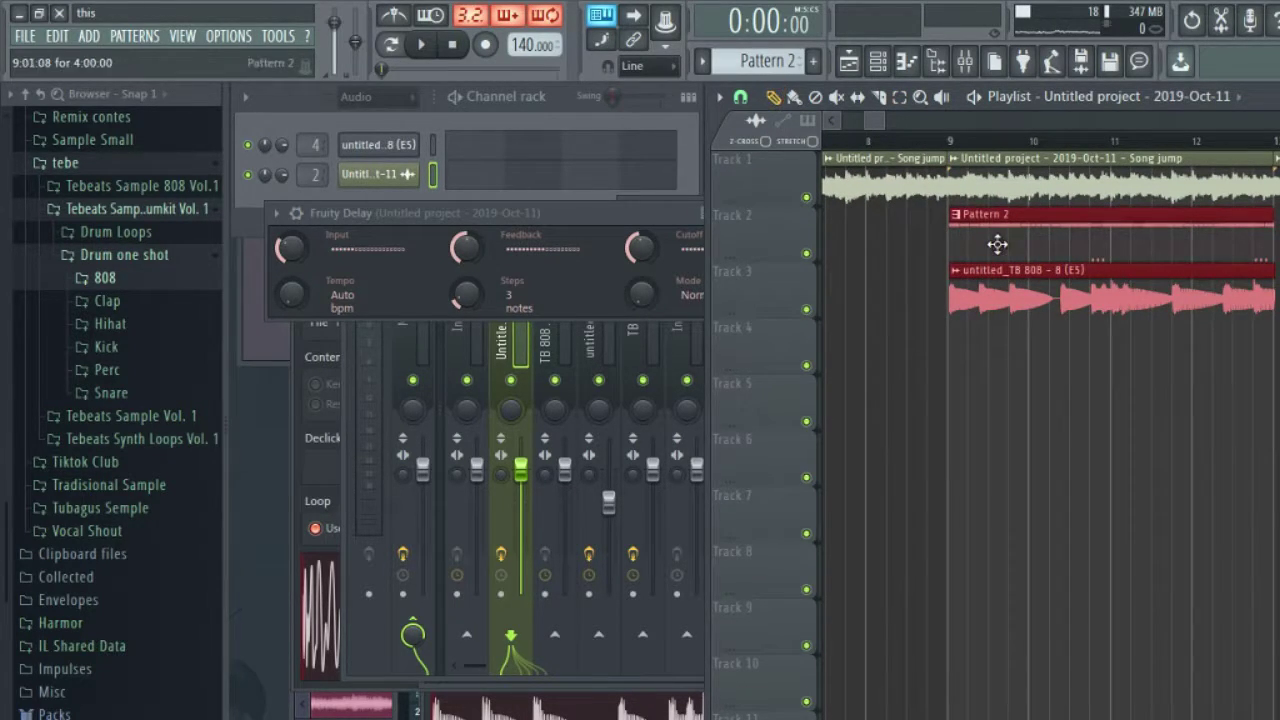
pyautogui.click(997, 244)
pyautogui.rightClick(997, 244)
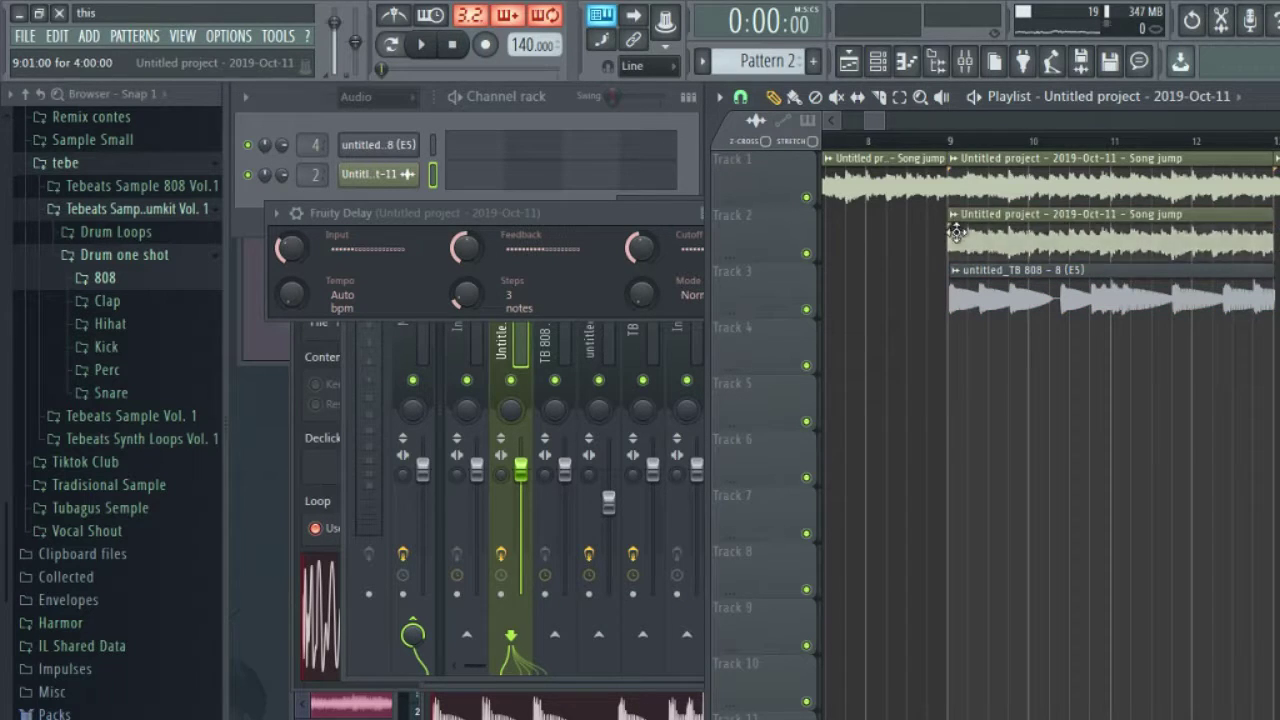
pyautogui.rightClick(981, 297)
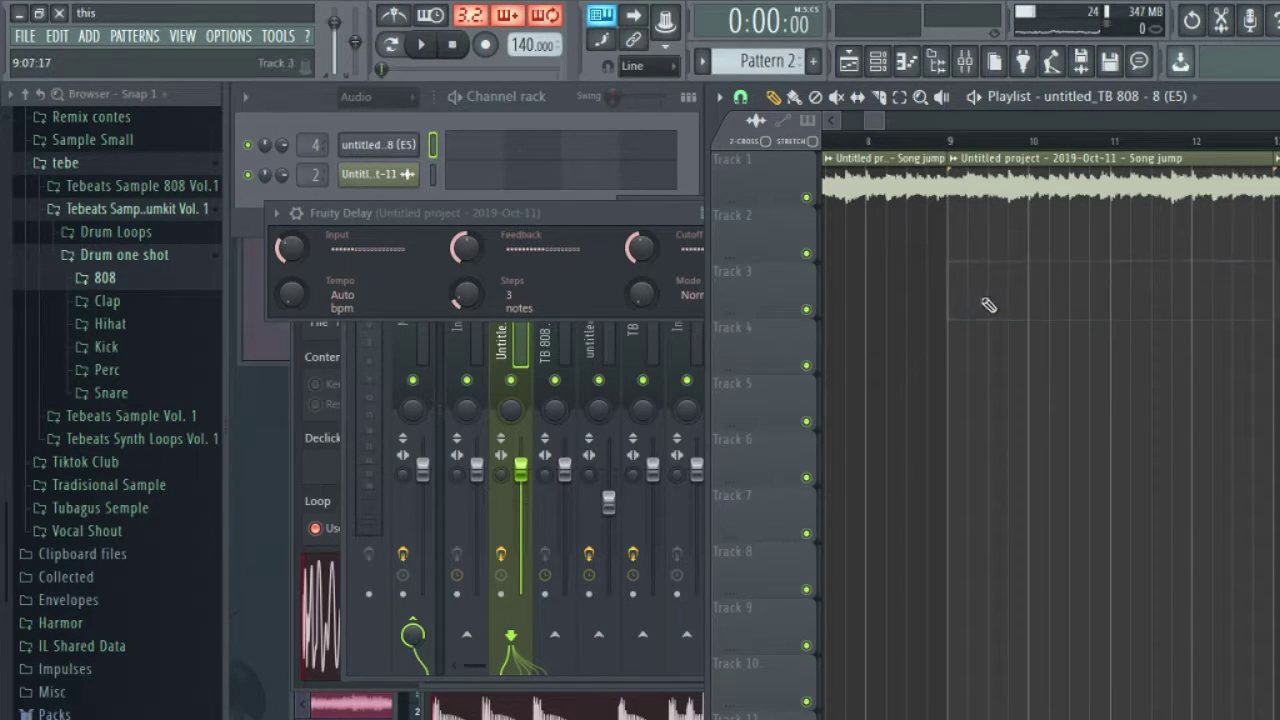
# Step: Place the rendered 808 on Track 3 and Pattern 2 on Track 2, both starting exactly at bar 9
pyautogui.click(955, 300)
pyautogui.click(1056, 90)
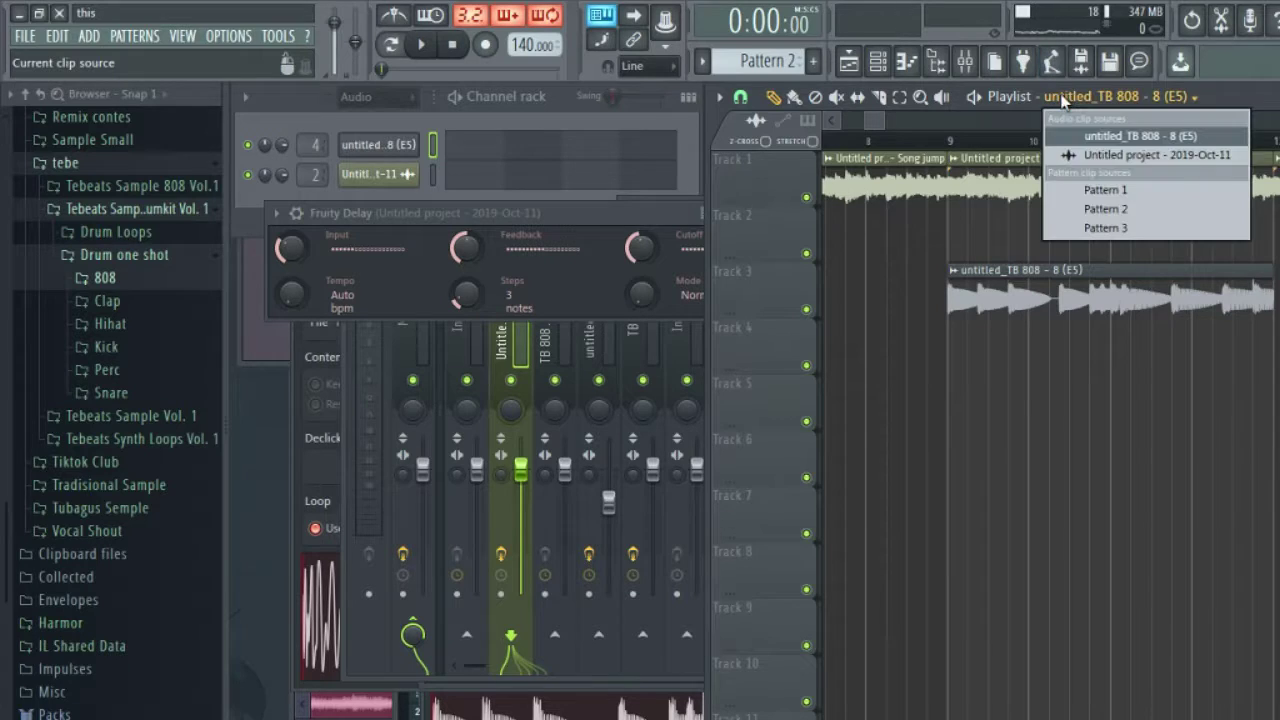
pyautogui.click(1095, 206)
pyautogui.click(975, 219)
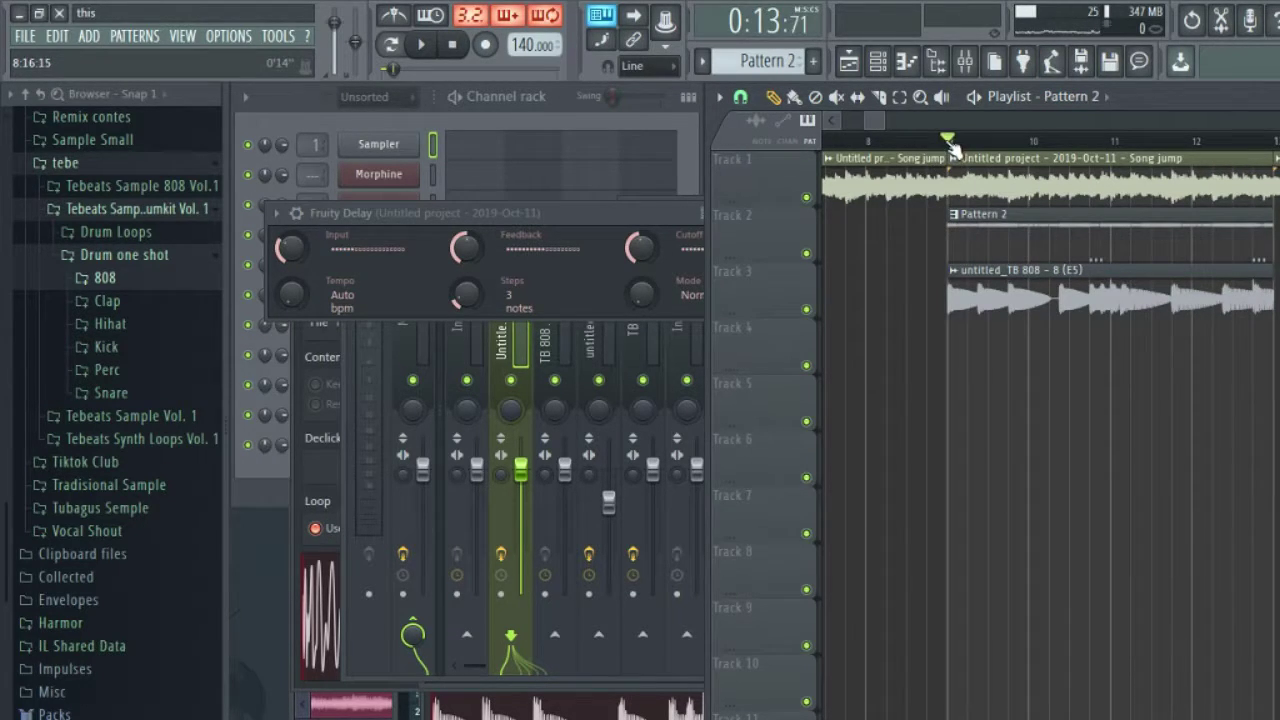
# Step: Play from bar 9 and duplicate the Pattern 2 and 808 clips of bars 9 to 12 repeatedly up to the copy at bar 45
pyautogui.press('space')
pyautogui.scroll(-3, 900, 135)
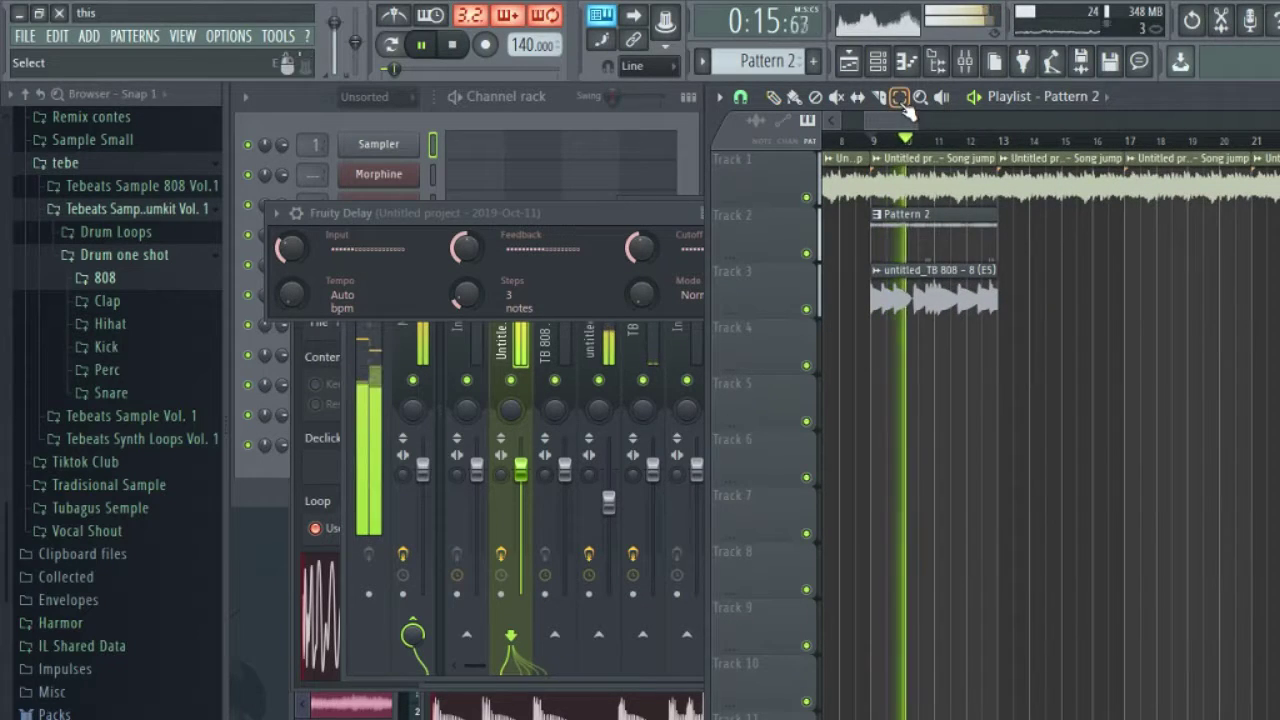
pyautogui.moveTo(870, 197); pyautogui.dragTo(1000, 318)
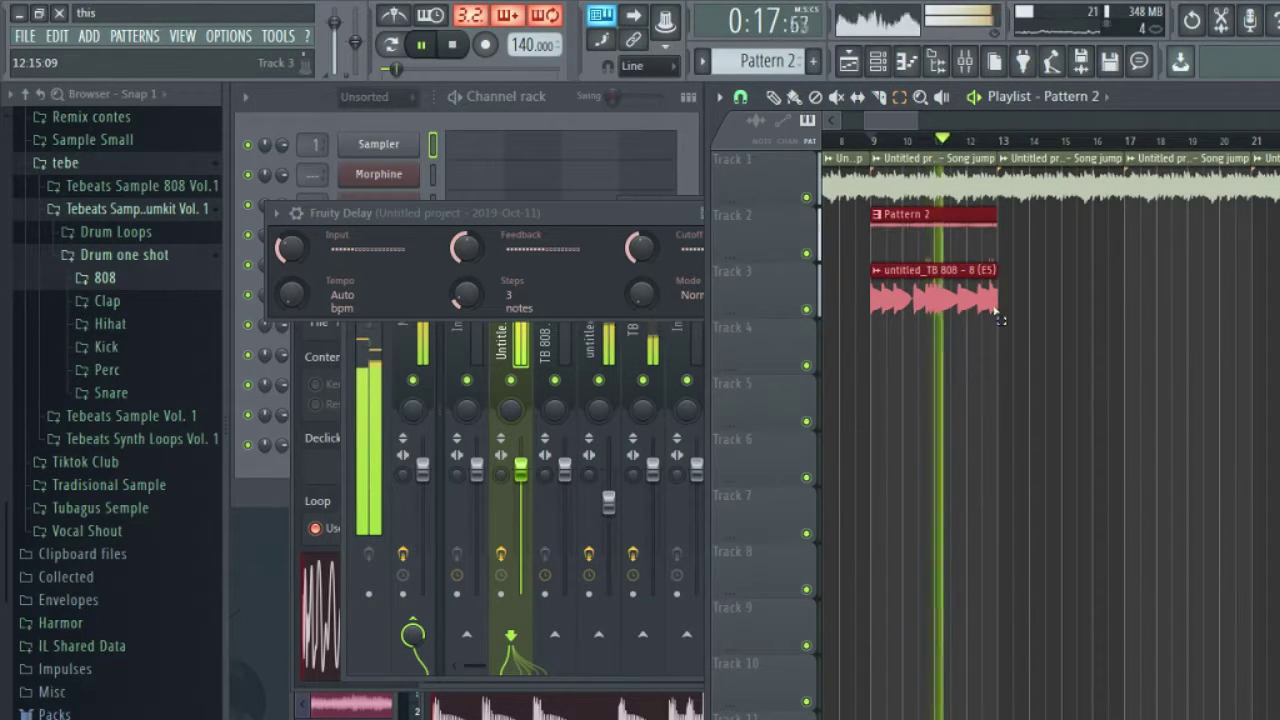
pyautogui.hotkey('ctrl', 'b')
pyautogui.hotkey('ctrl', 'b')
pyautogui.hotkey('ctrl', 'b')
pyautogui.hotkey('ctrl', 'b')
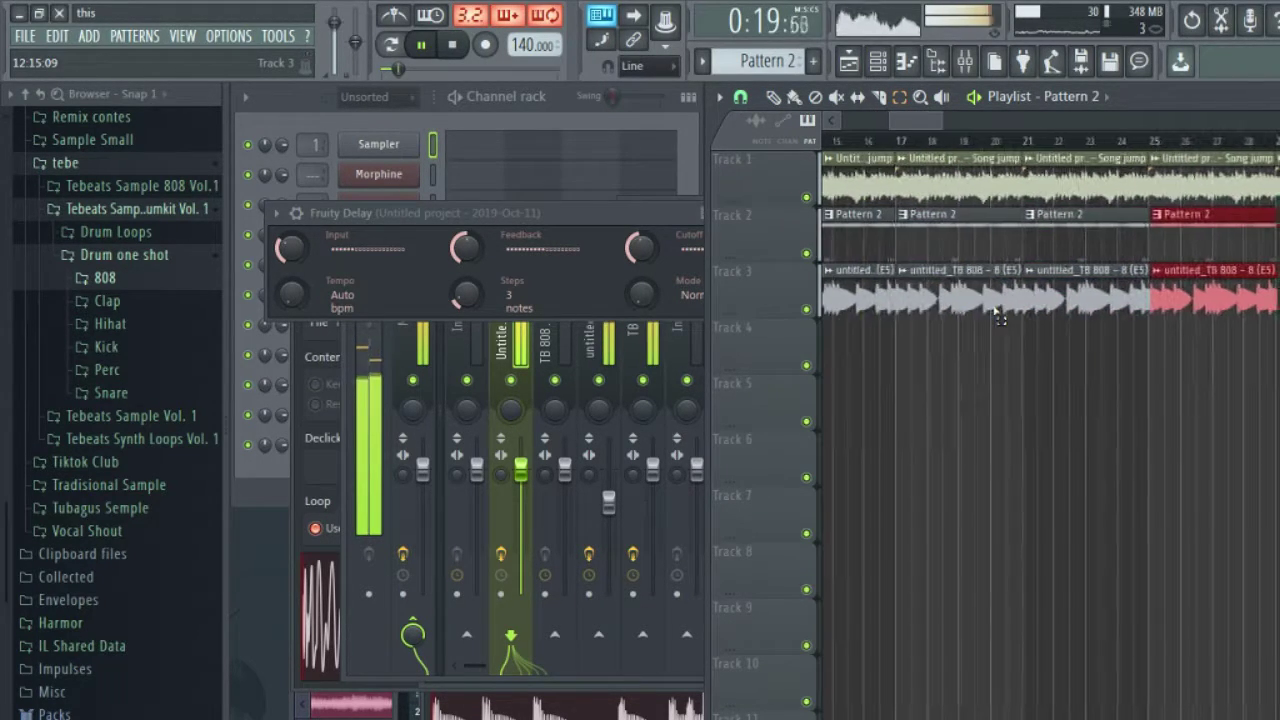
pyautogui.hotkey('ctrl', 'b')
pyautogui.hotkey('ctrl', 'b')
pyautogui.hotkey('ctrl', 'b')
pyautogui.hotkey('ctrl', 'b')
pyautogui.hotkey('ctrl', 'b')
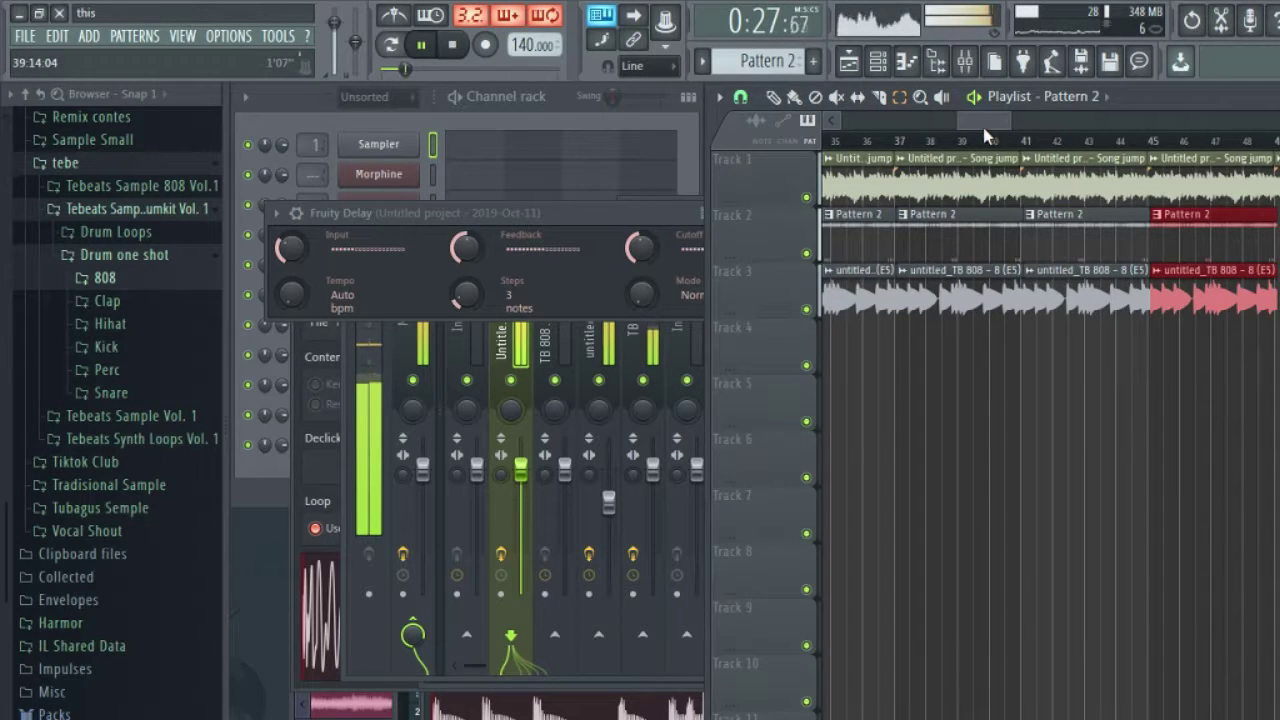
# Step: Delete the duplicated Pattern 2 and 808 clips from bar 13 onward, keeping only those of bars 9 to 12
pyautogui.moveTo(985, 136); pyautogui.dragTo(905, 140)
pyautogui.moveTo(1005, 232); pyautogui.dragTo(1278, 428)
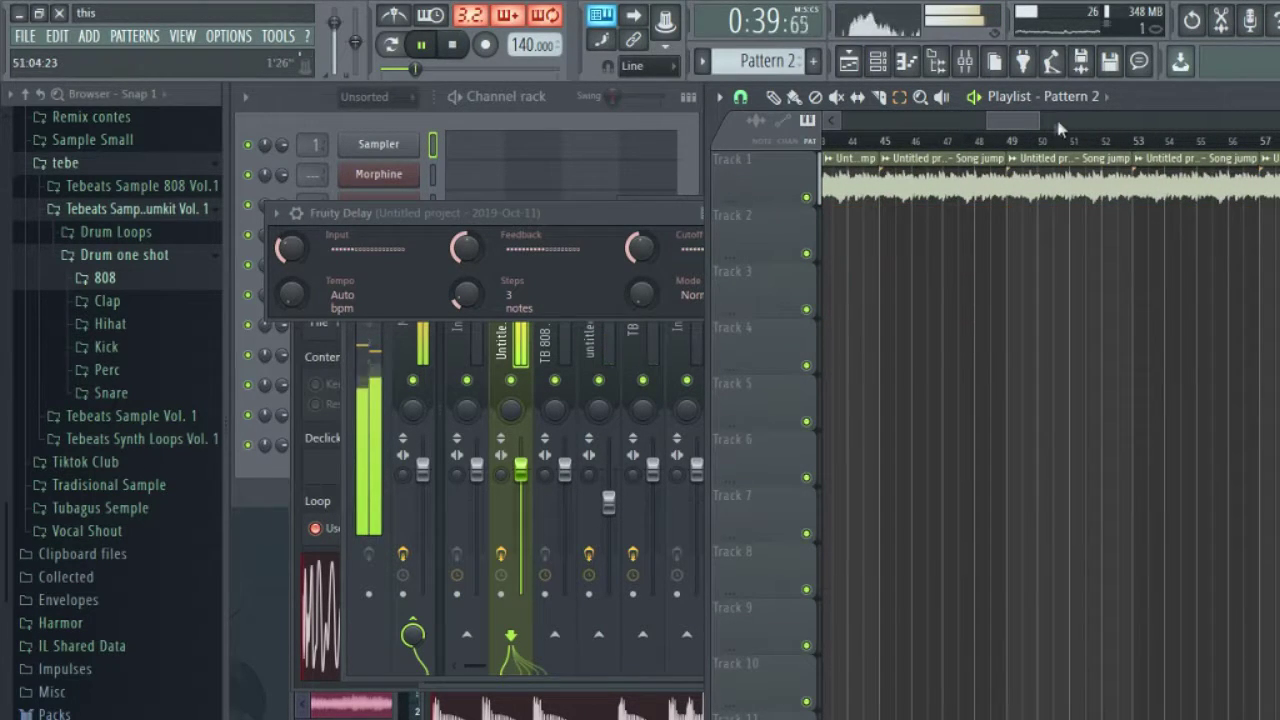
pyautogui.moveTo(1038, 118); pyautogui.dragTo(888, 133)
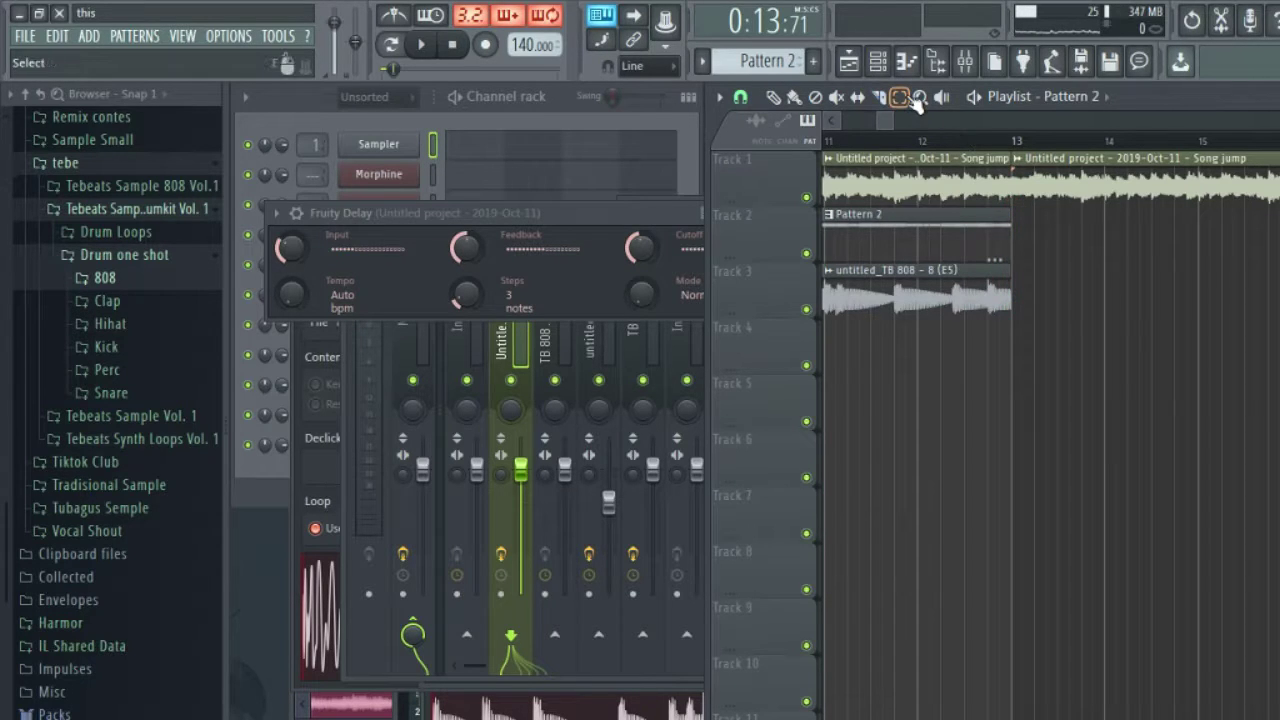
# Step: Duplicate the Pattern 2 and 808 clips of bars 9 to 12 repeatedly up to the copy starting at bar 125
pyautogui.moveTo(1050, 280); pyautogui.dragTo(947, 291)
pyautogui.hotkey('ctrl', 'b')
pyautogui.hotkey('ctrl', 'b')
pyautogui.hotkey('ctrl', 'b')
pyautogui.hotkey('ctrl', 'b')
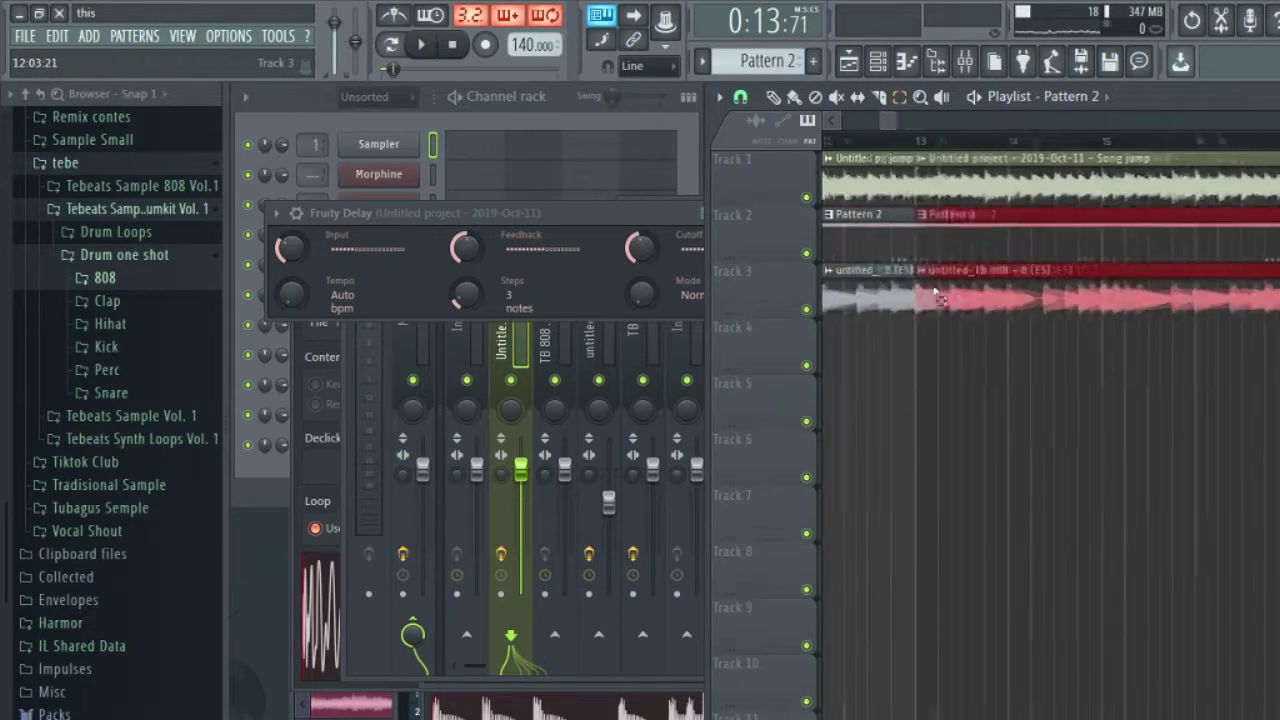
pyautogui.hotkey('ctrl', 'b')
pyautogui.hotkey('ctrl', 'b')
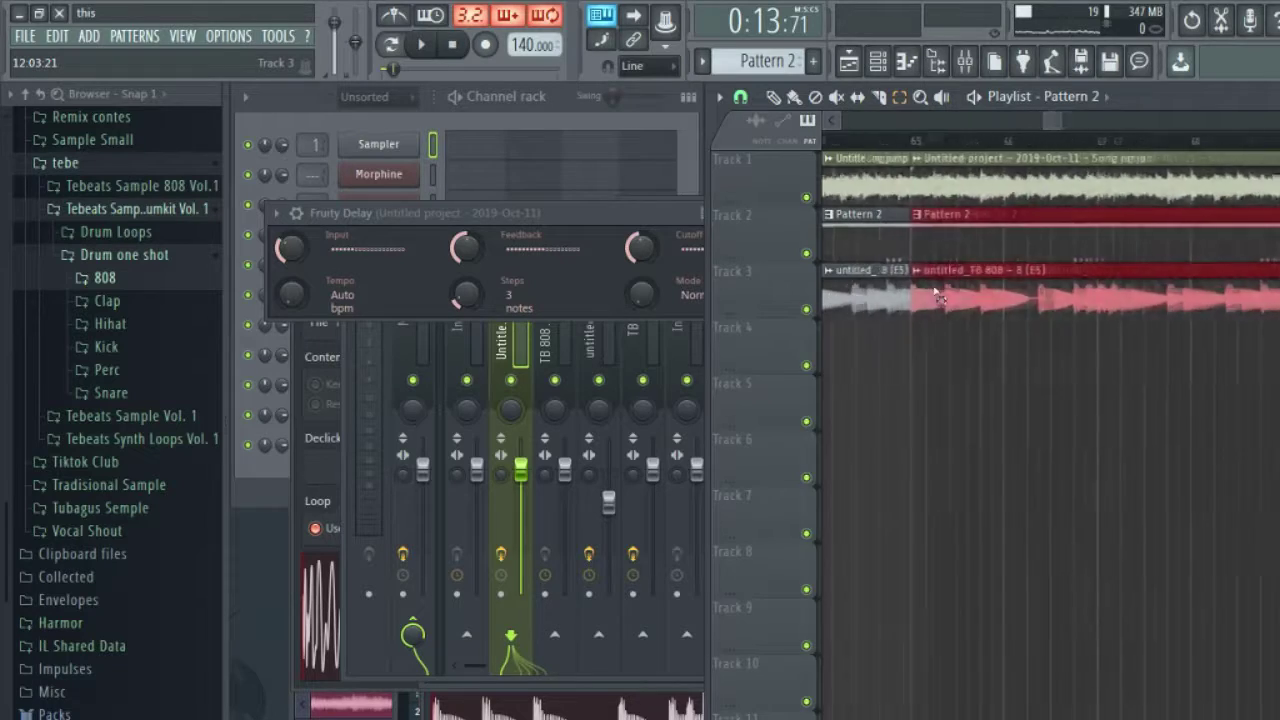
pyautogui.hotkey('ctrl', 'b')
pyautogui.hotkey('ctrl', 'b')
pyautogui.hotkey('ctrl', 'b')
pyautogui.hotkey('ctrl', 'b')
pyautogui.hotkey('ctrl', 'b')
pyautogui.hotkey('ctrl', 'b')
pyautogui.hotkey('ctrl', 'b')
pyautogui.hotkey('ctrl', 'b')
pyautogui.hotkey('ctrl', 'b')
pyautogui.hotkey('ctrl', 'b')
pyautogui.hotkey('ctrl', 'b')
pyautogui.hotkey('ctrl', 'b')
pyautogui.hotkey('ctrl', 'b')
pyautogui.hotkey('ctrl', 'b')
pyautogui.hotkey('ctrl', 'b')
pyautogui.hotkey('ctrl', 'b')
pyautogui.hotkey('ctrl', 'b')
pyautogui.hotkey('ctrl', 'b')
pyautogui.hotkey('ctrl', 'b')
pyautogui.hotkey('ctrl', 'b')
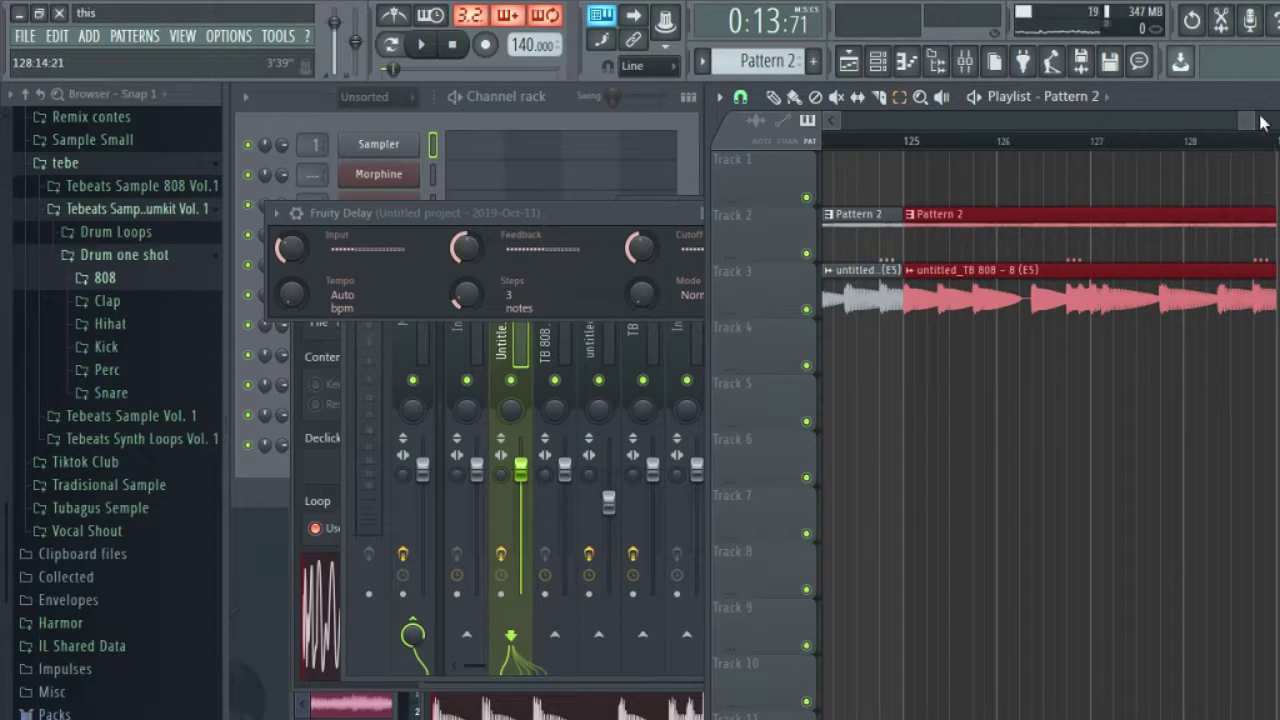
# Step: Play the arrangement around the drum and 808 entry at bar 9 and review the duplicated clips across the song
pyautogui.moveTo(1252, 121); pyautogui.dragTo(925, 133)
pyautogui.press('space')
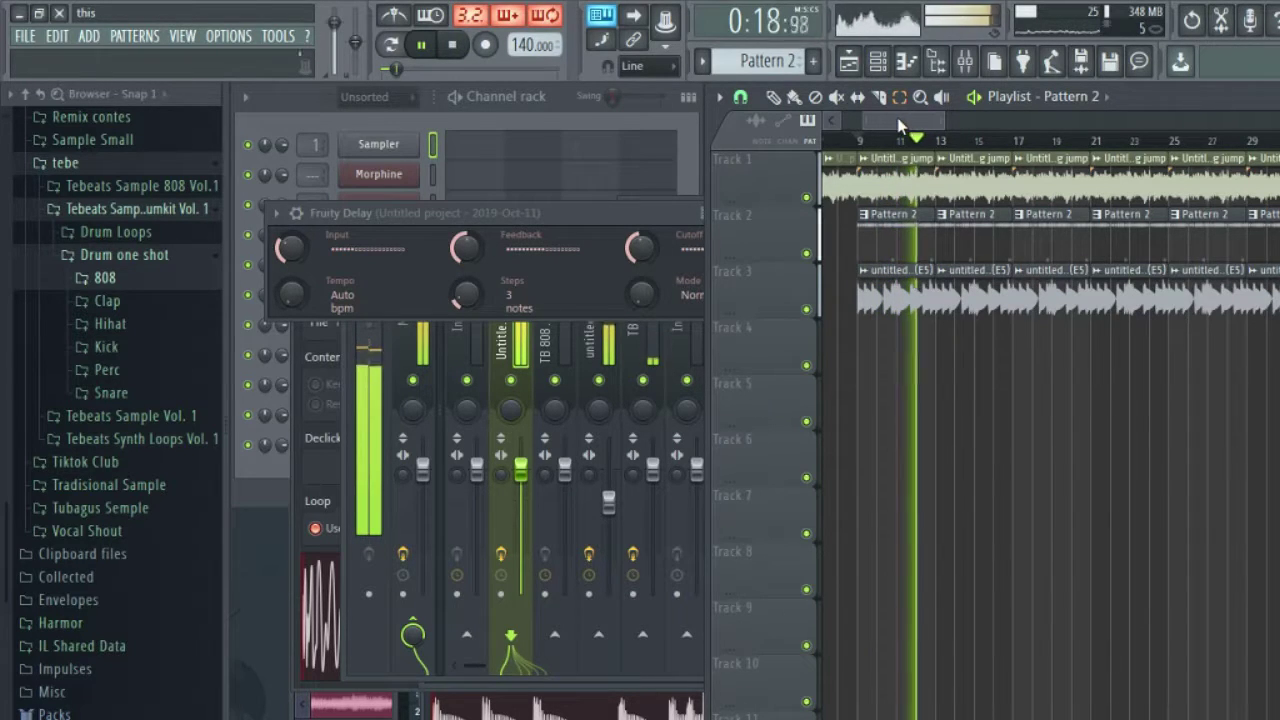
pyautogui.moveTo(872, 120); pyautogui.dragTo(988, 120)
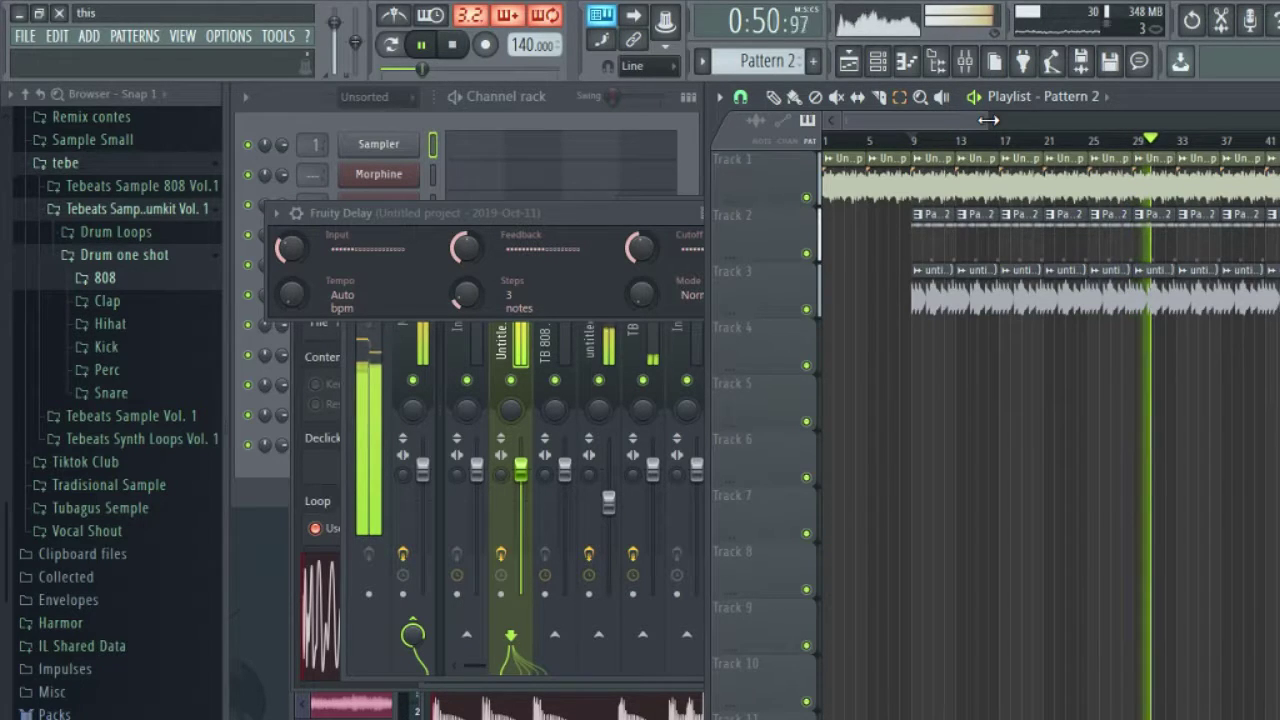
pyautogui.moveTo(988, 120); pyautogui.dragTo(1015, 120)
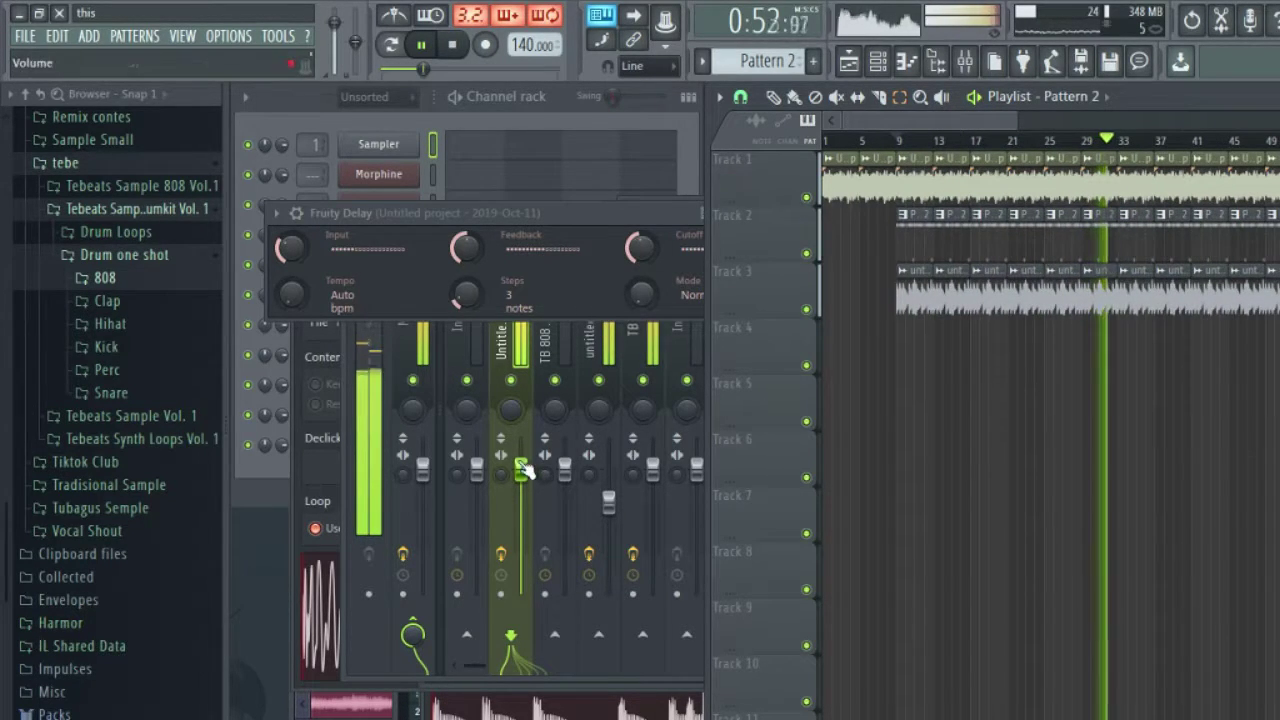
# Step: Lower the melody's volume slightly on mixer track 2 and set the rendered 808 on track 4 to about 69% (-7.5 dB)
pyautogui.press('F9')
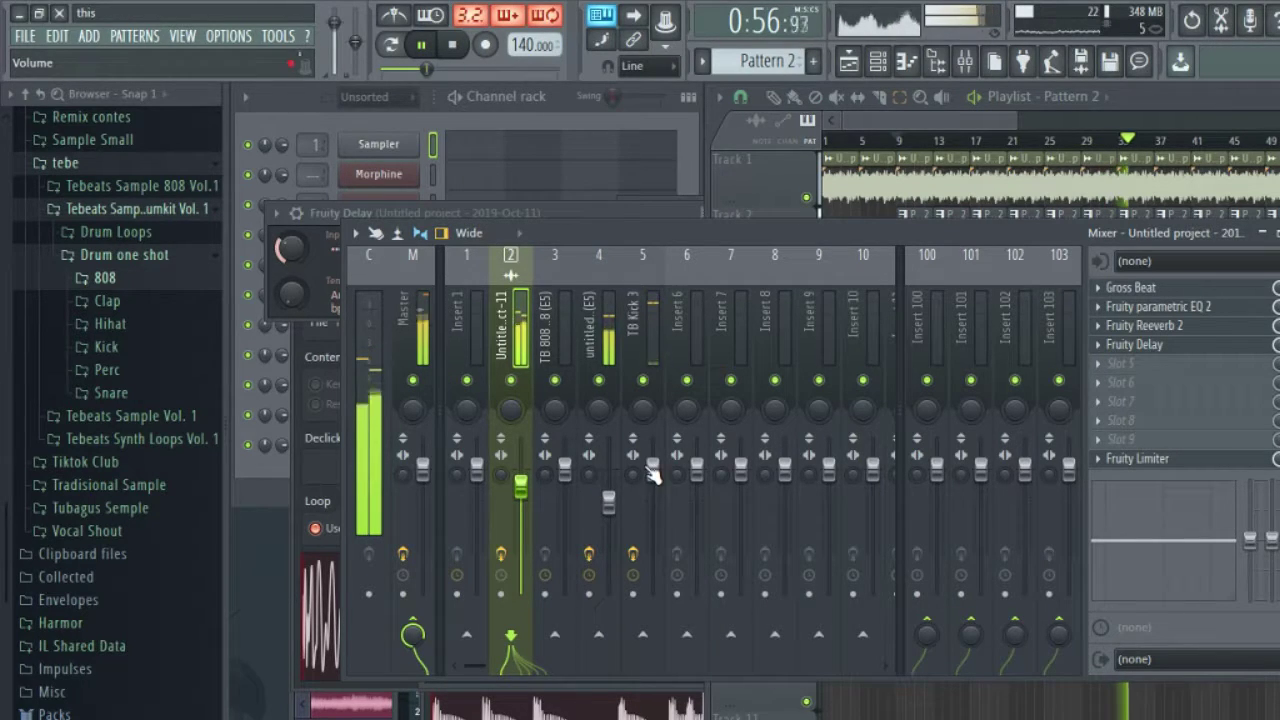
pyautogui.click(608, 500)
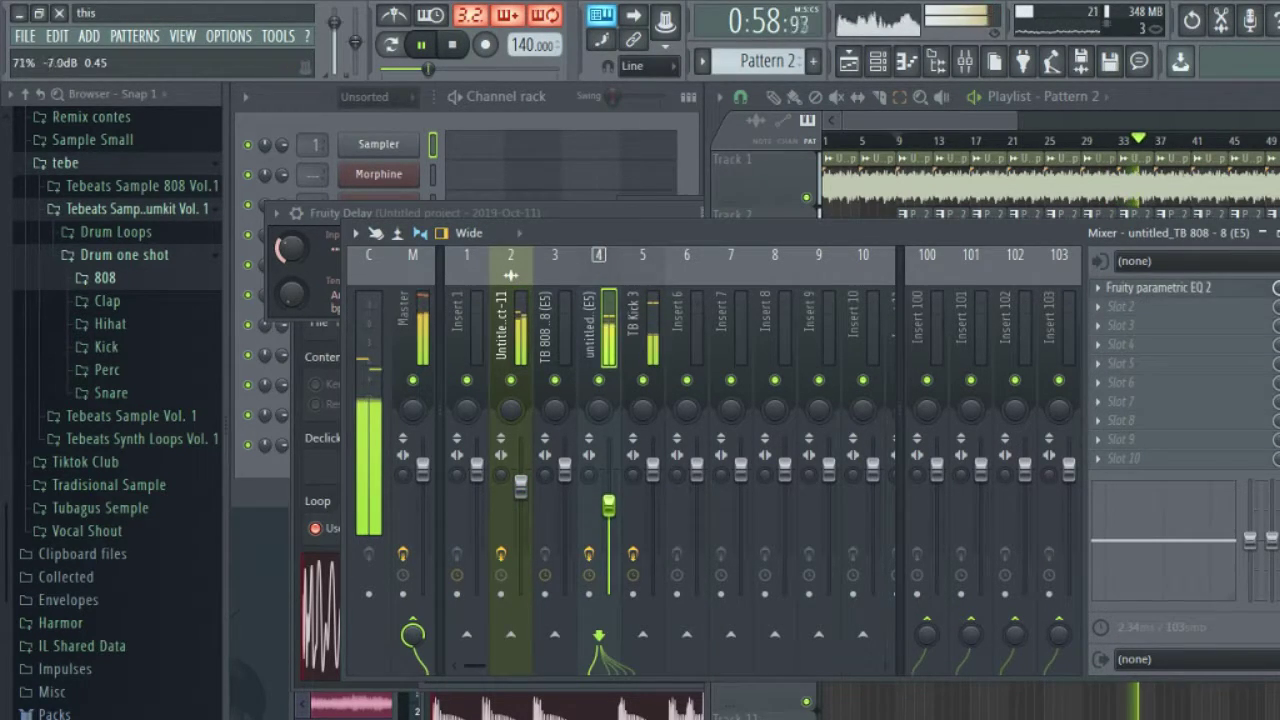
pyautogui.moveTo(608, 505); pyautogui.dragTo(608, 504)
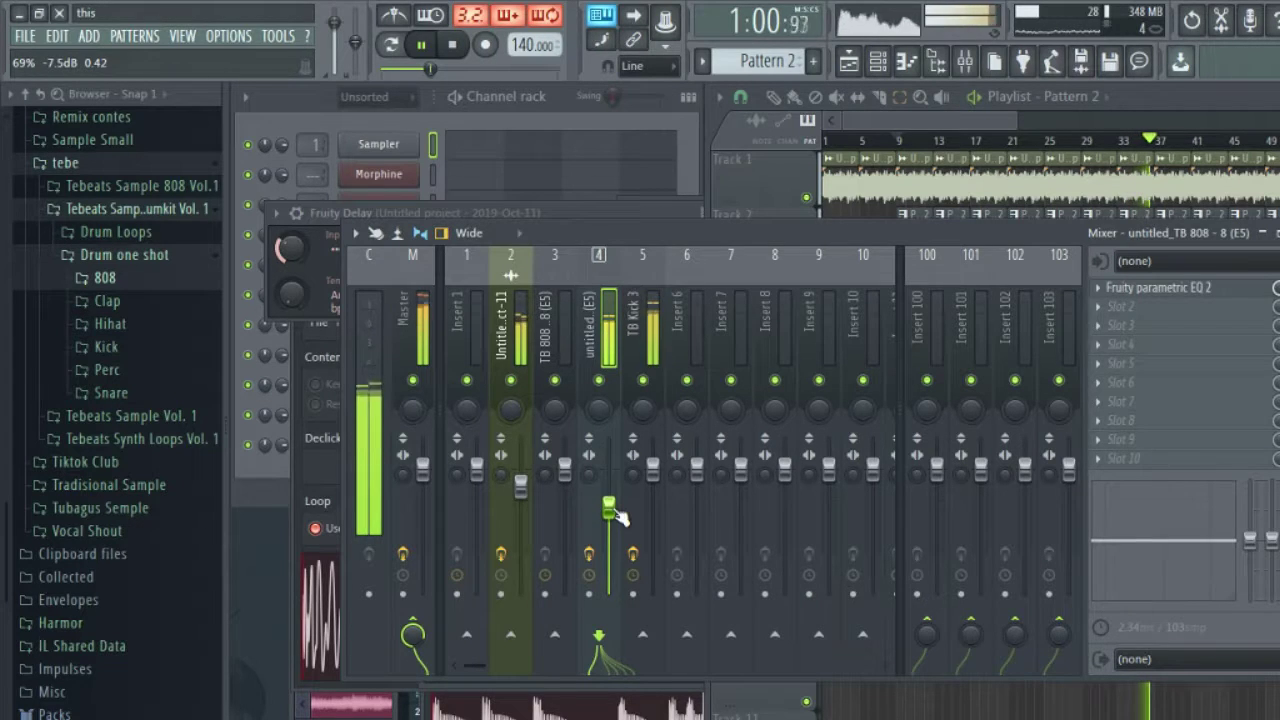
pyautogui.click(520, 487)
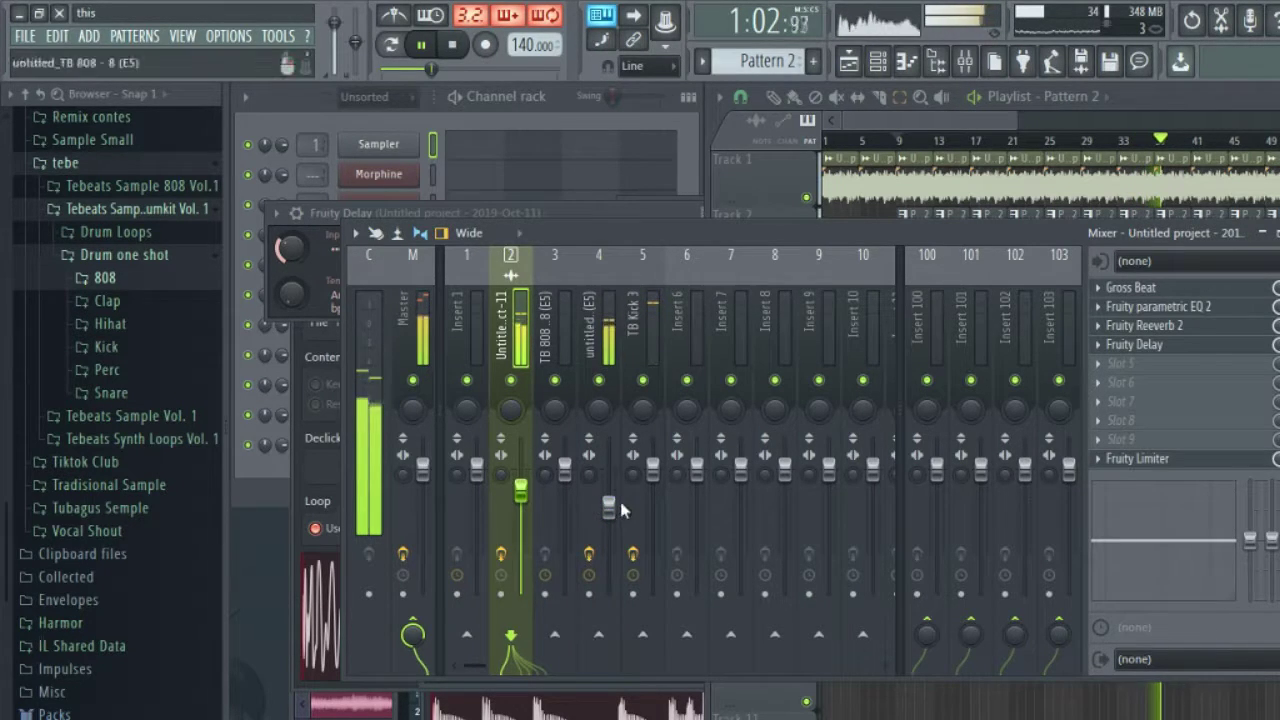
pyautogui.moveTo(608, 508); pyautogui.dragTo(617, 516)
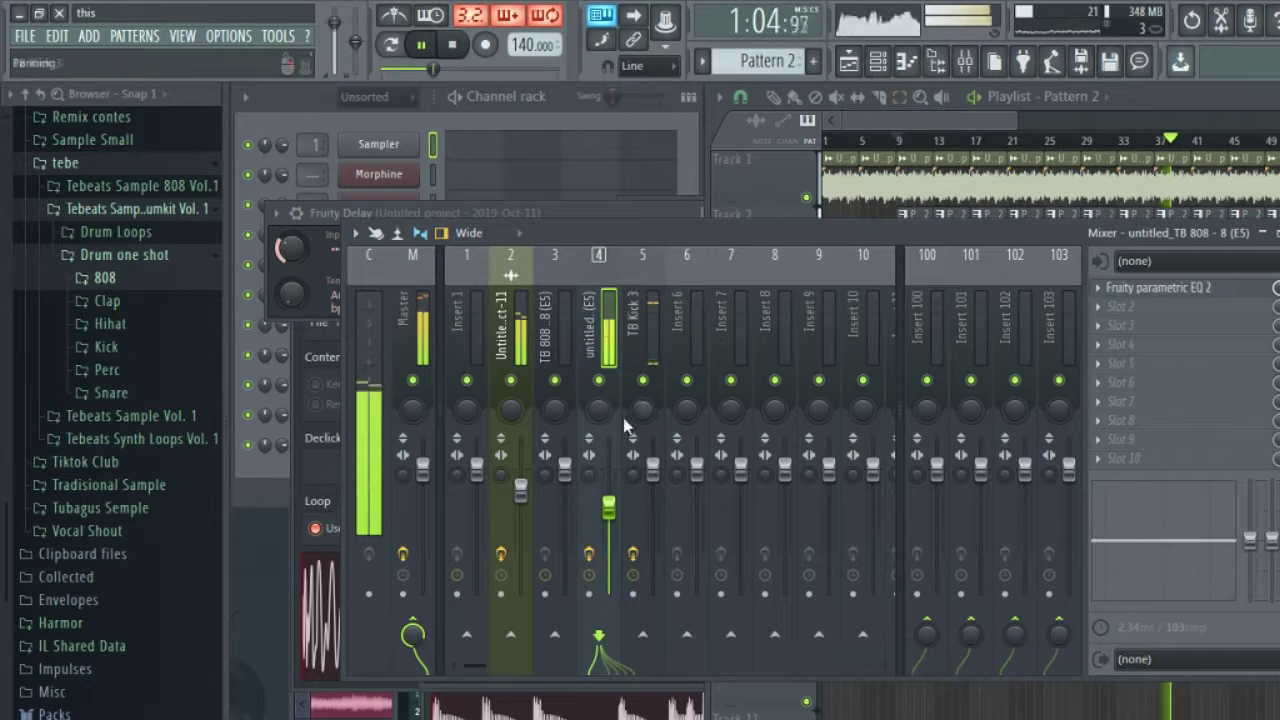
# Step: Listen to the rebalanced mix, restart the song from bar 1 to check the intro and the drum entry, and stop playback
pyautogui.click(980, 122)
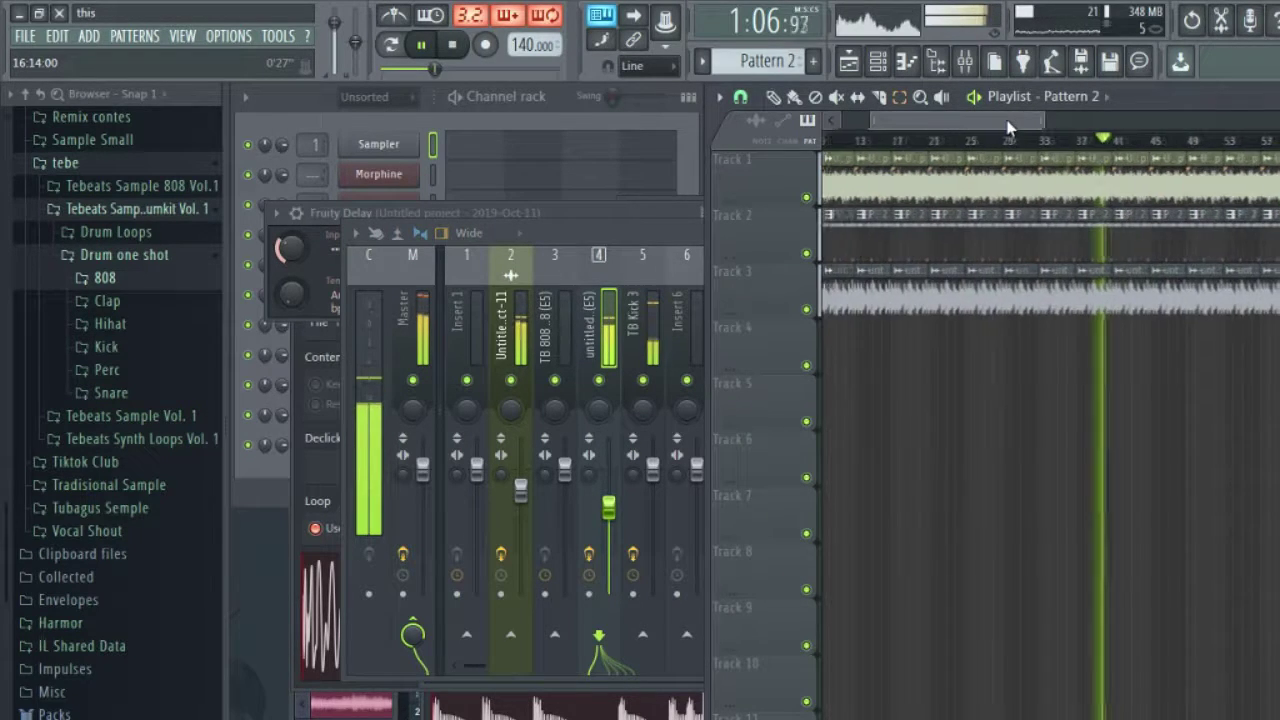
pyautogui.click(465, 48)
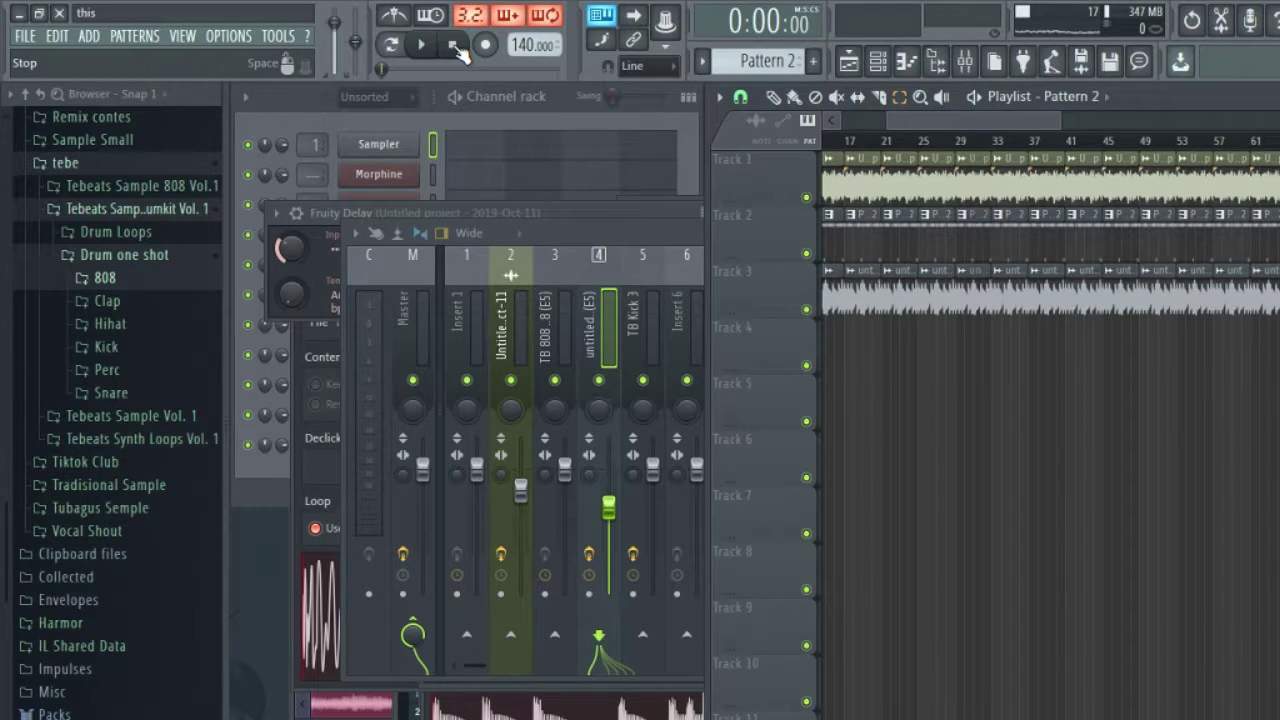
pyautogui.press('space')
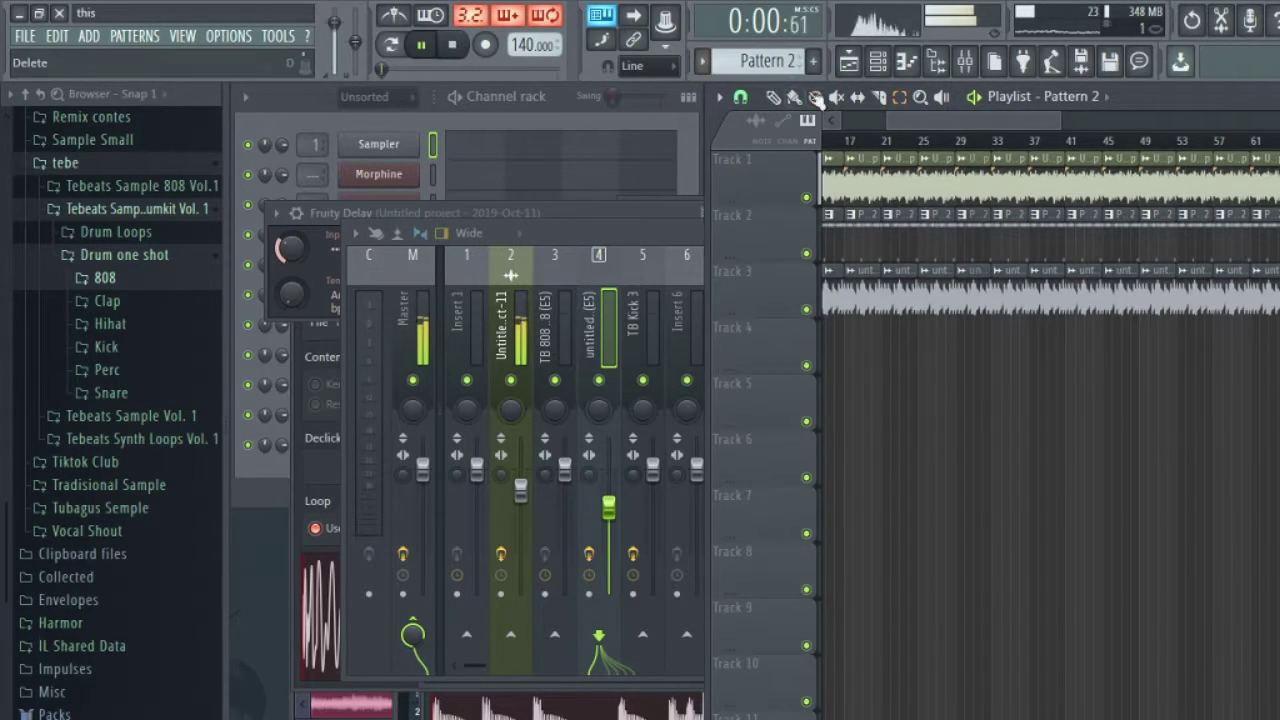
pyautogui.click(904, 116)
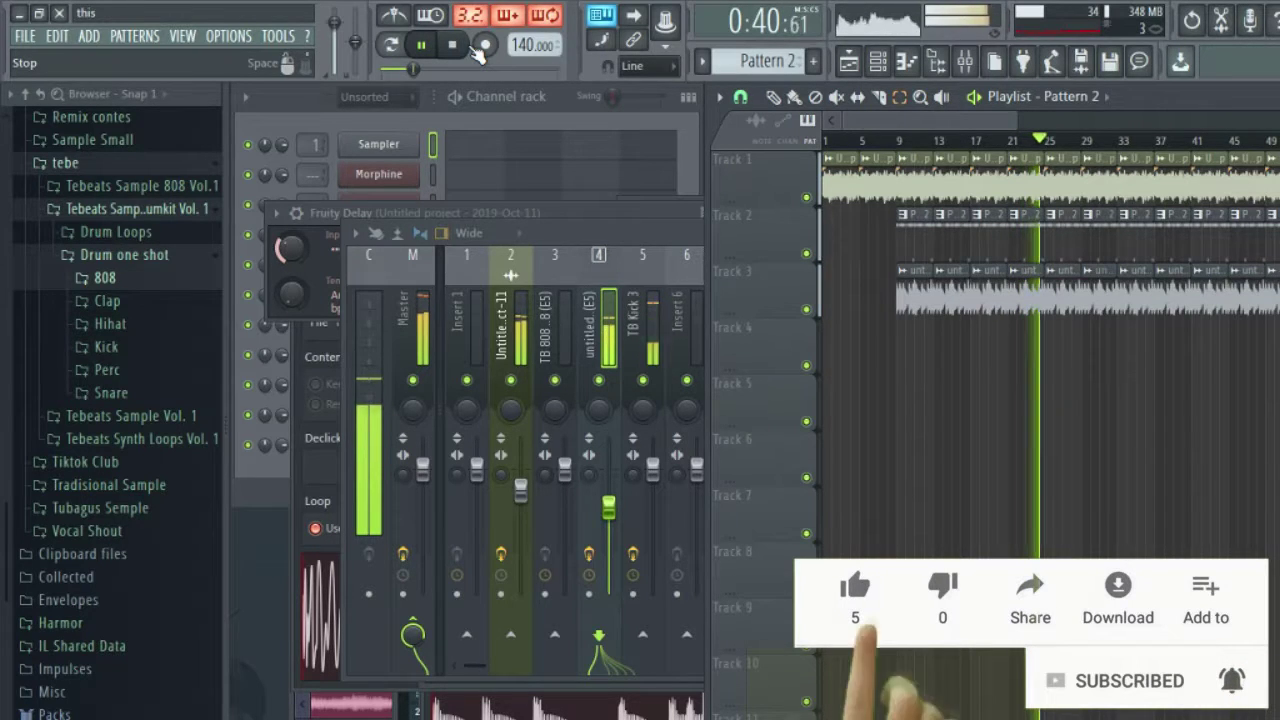
pyautogui.click(460, 48)
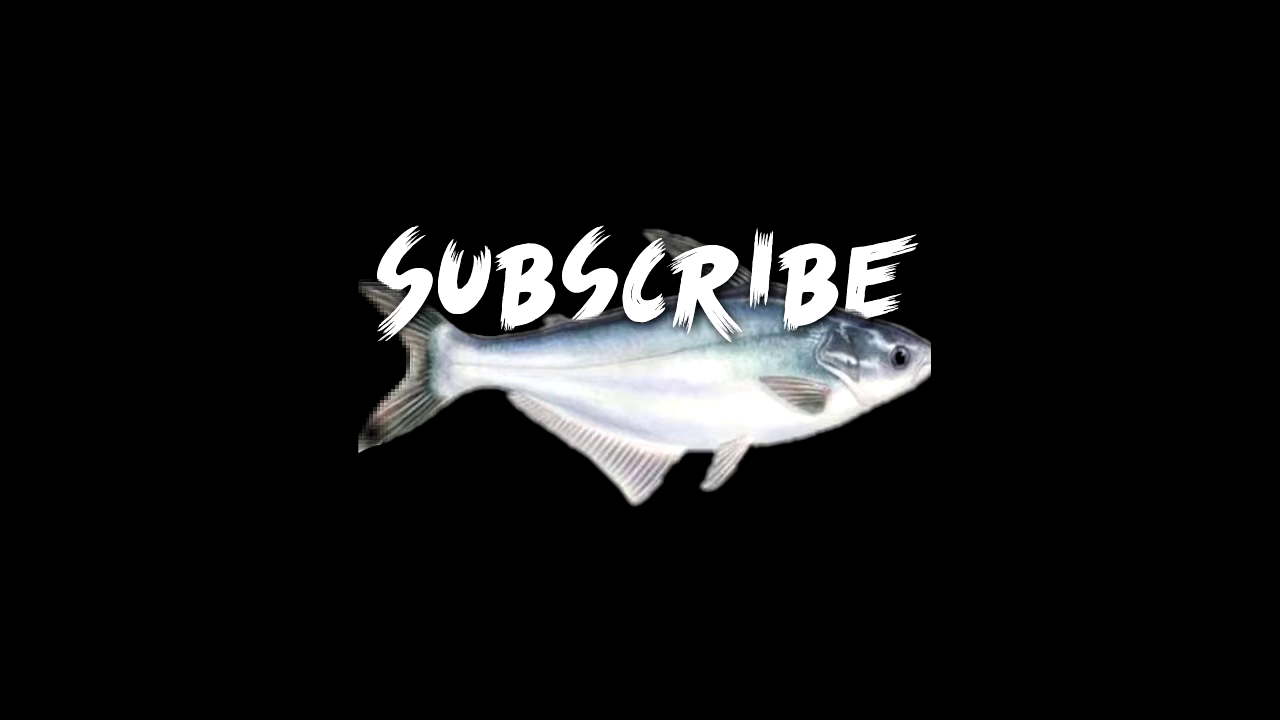